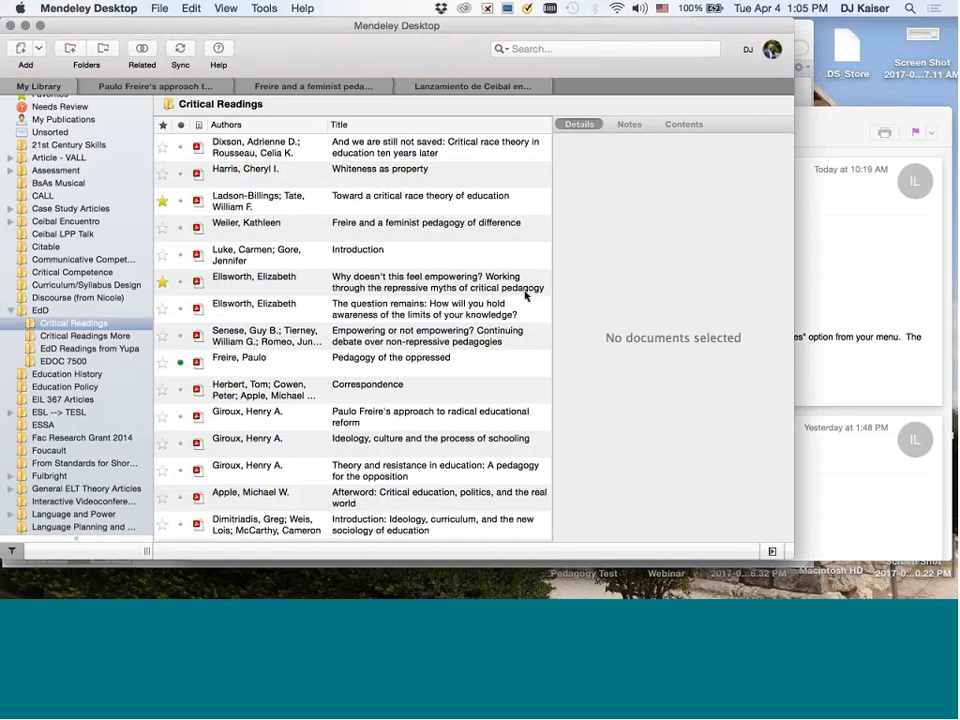
# Look through the articles stored in the Critical Readings folder
pyautogui.scroll(-2, 411, 297)
pyautogui.scroll(-10, 411, 297)
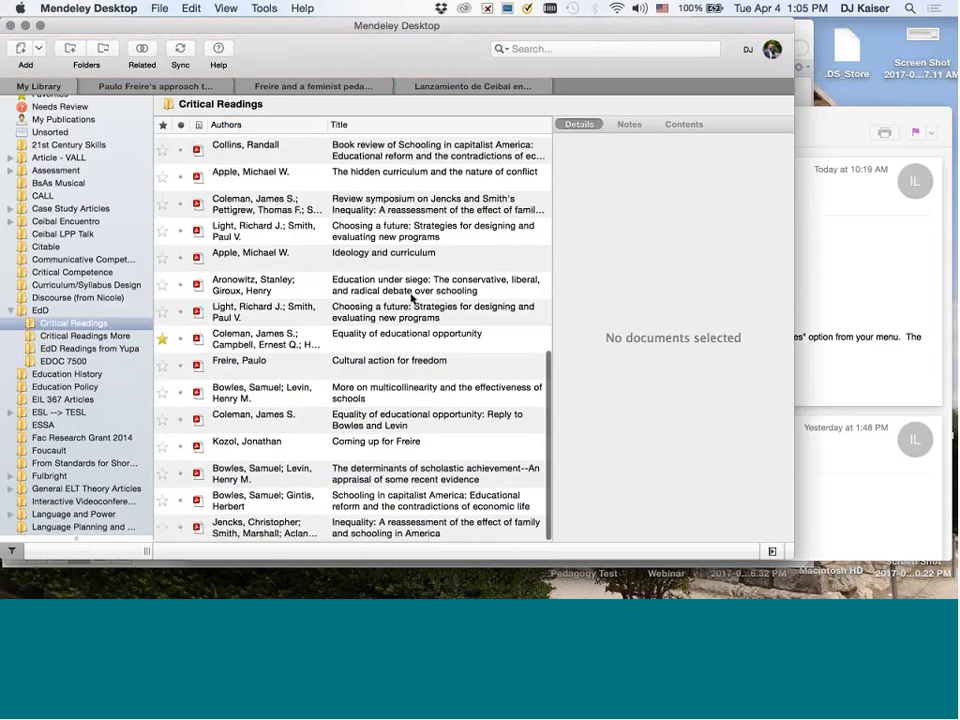
pyautogui.scroll(10, 411, 297)
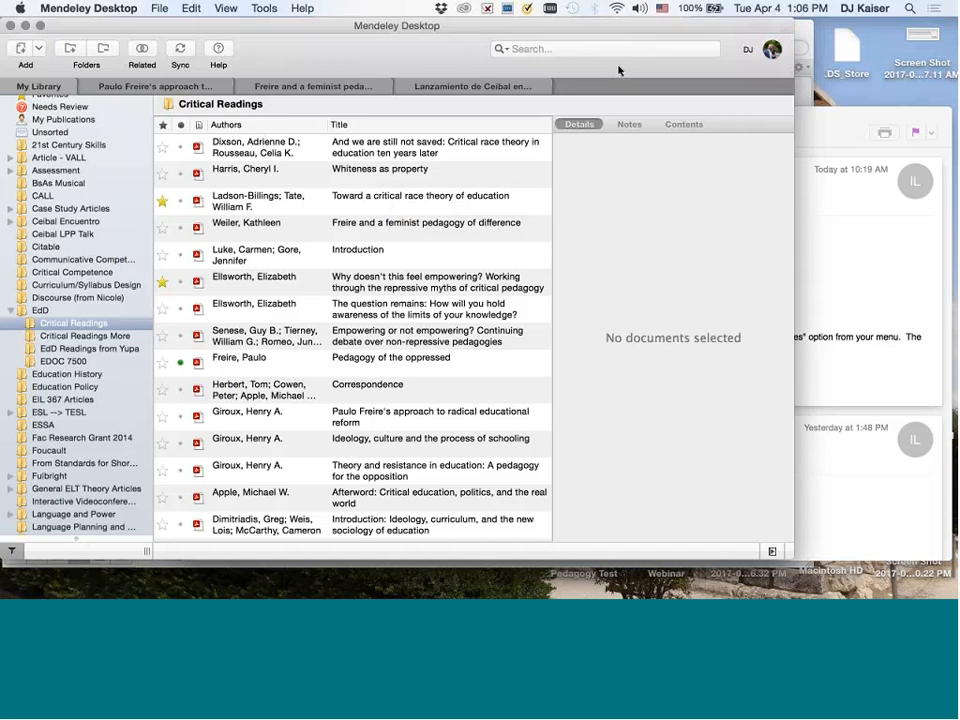
# Show all documents in the library and look through the complete list
pyautogui.scroll(3, 86, 180)
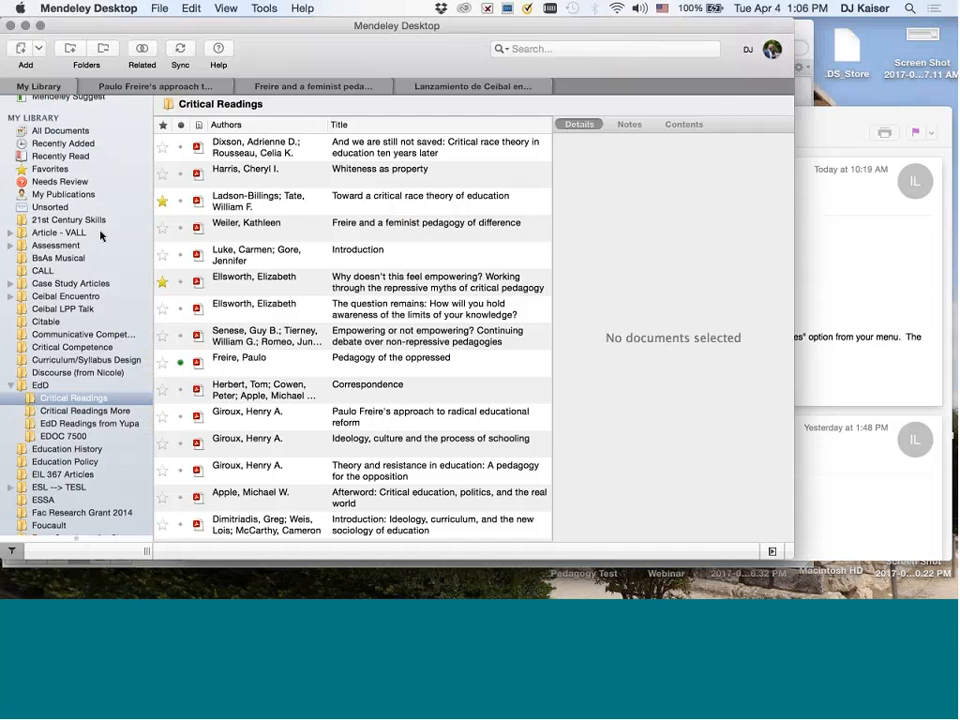
pyautogui.scroll(1, 99, 236)
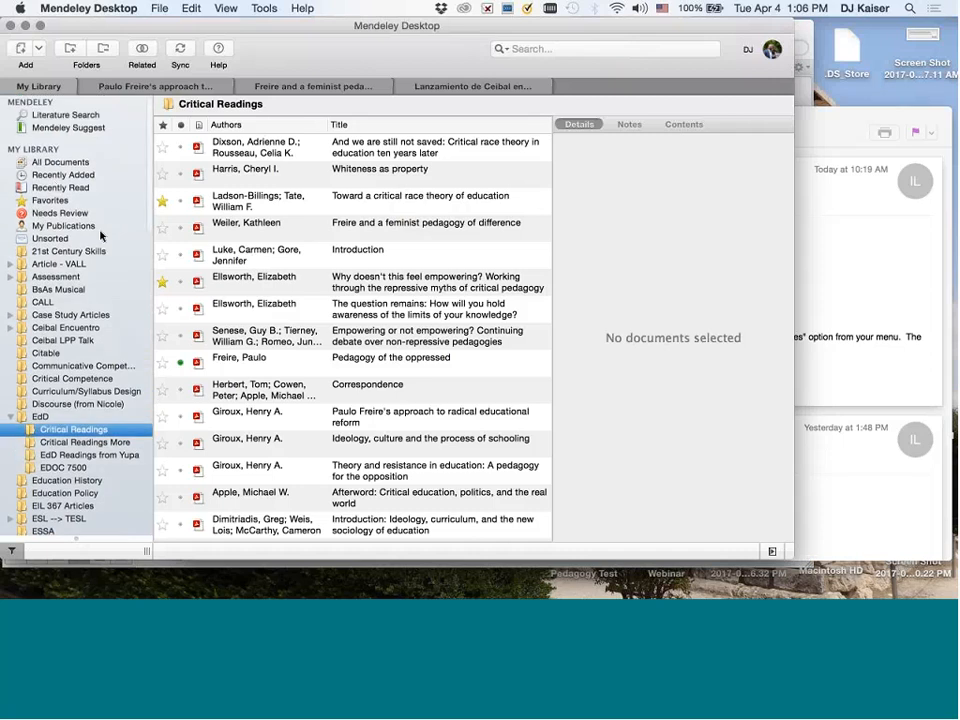
pyautogui.click(62, 162)
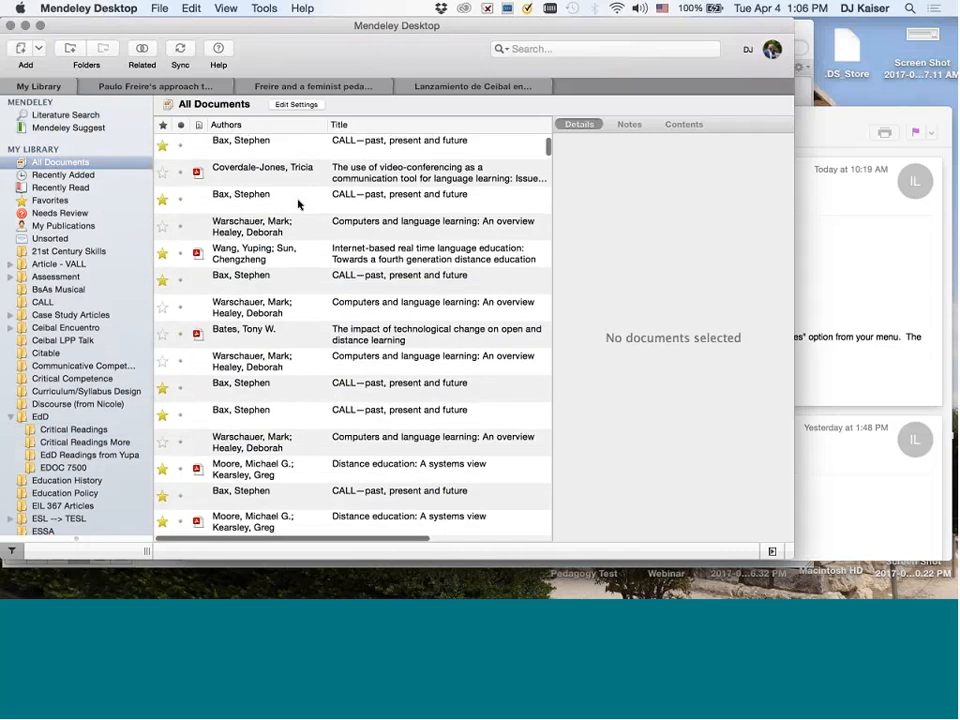
pyautogui.scroll(-15, 298, 205)
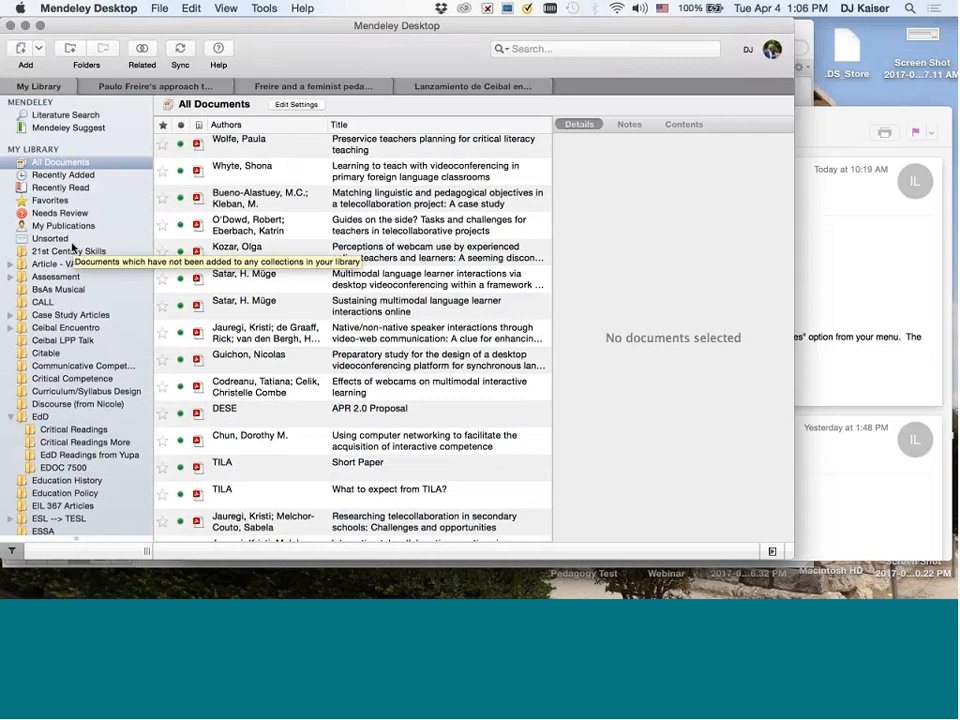
# Switch to Safari and look over the library's journal list, Google Scholar and the WorldCat page for "The critical turn in education"
pyautogui.hotkey('ctrl', 'Right')
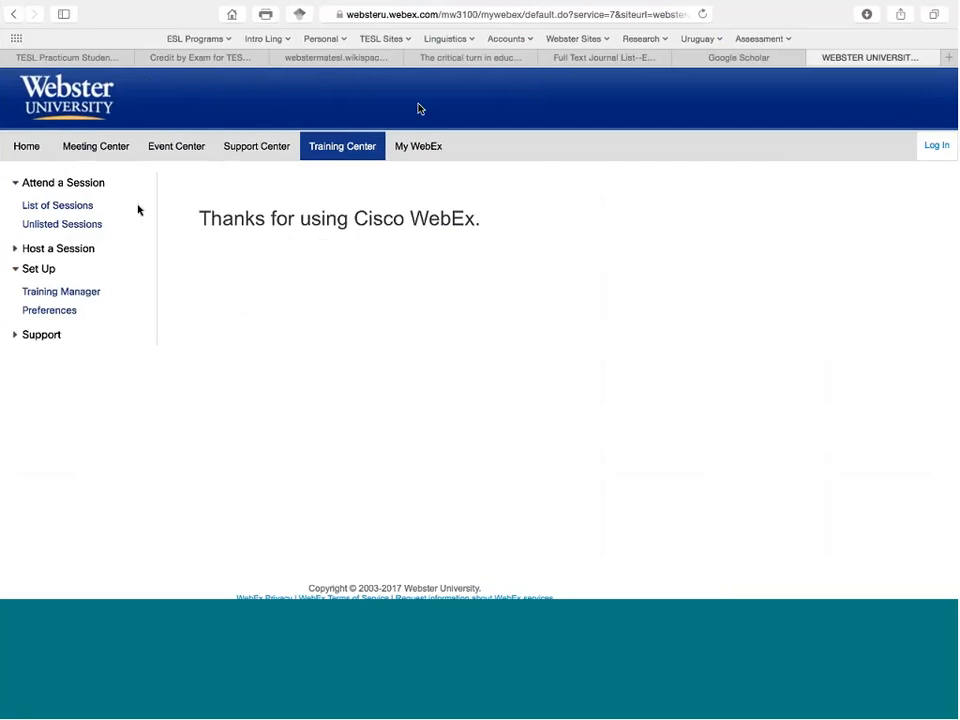
pyautogui.click(585, 58)
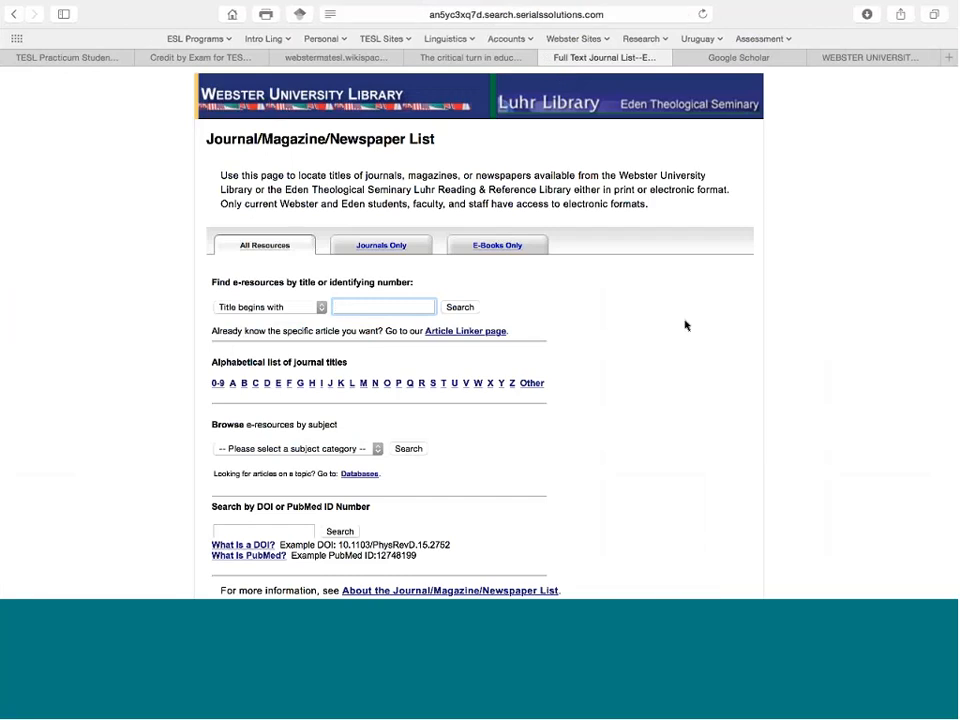
pyautogui.click(742, 58)
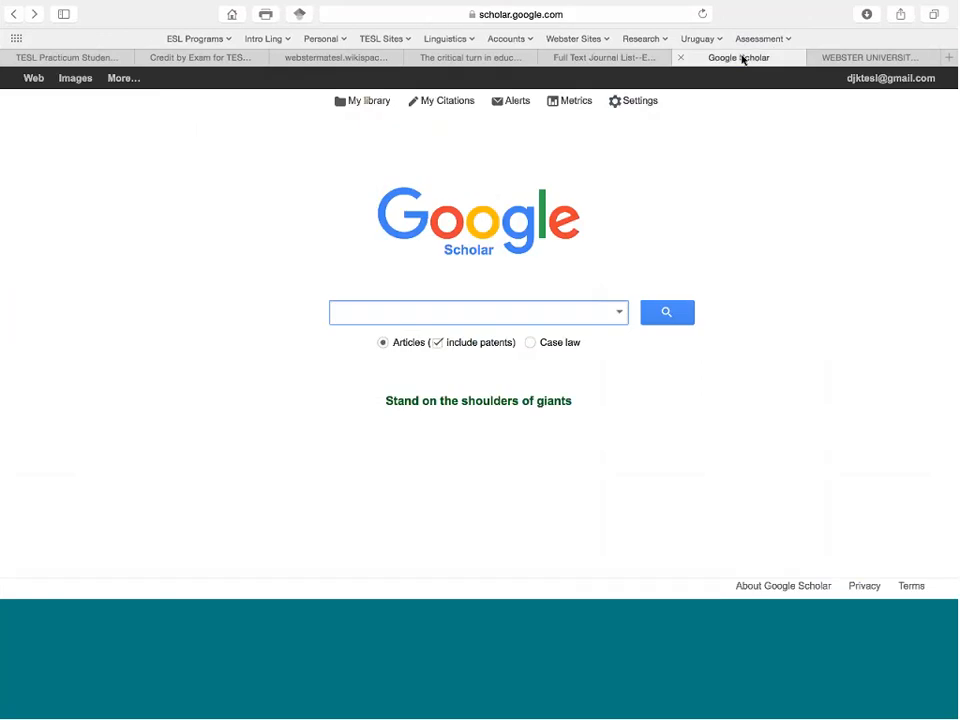
pyautogui.click(481, 61)
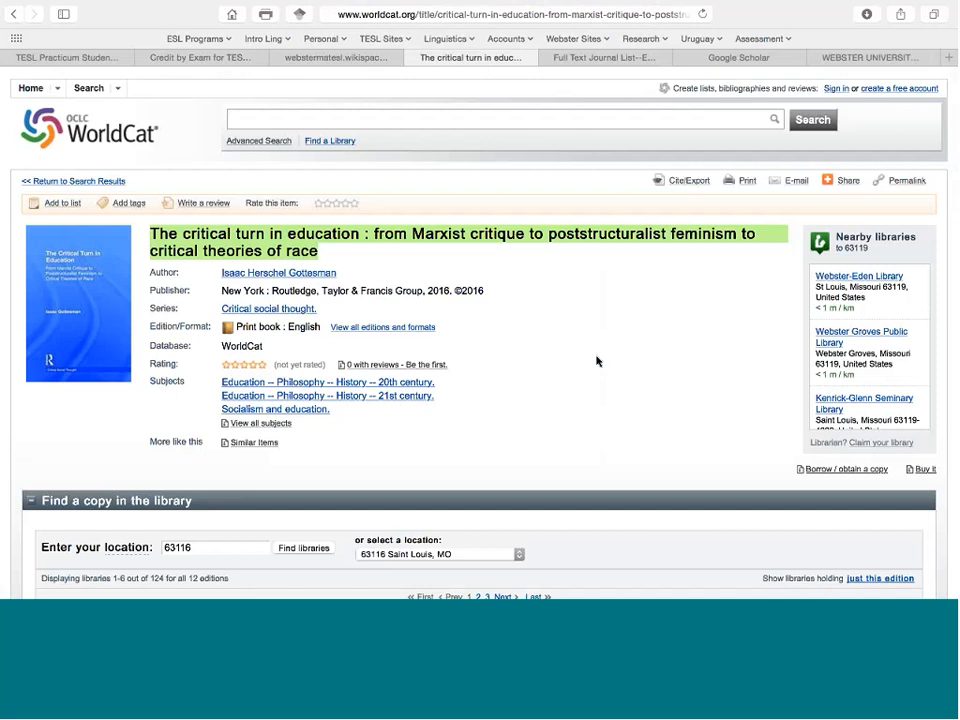
pyautogui.click(737, 58)
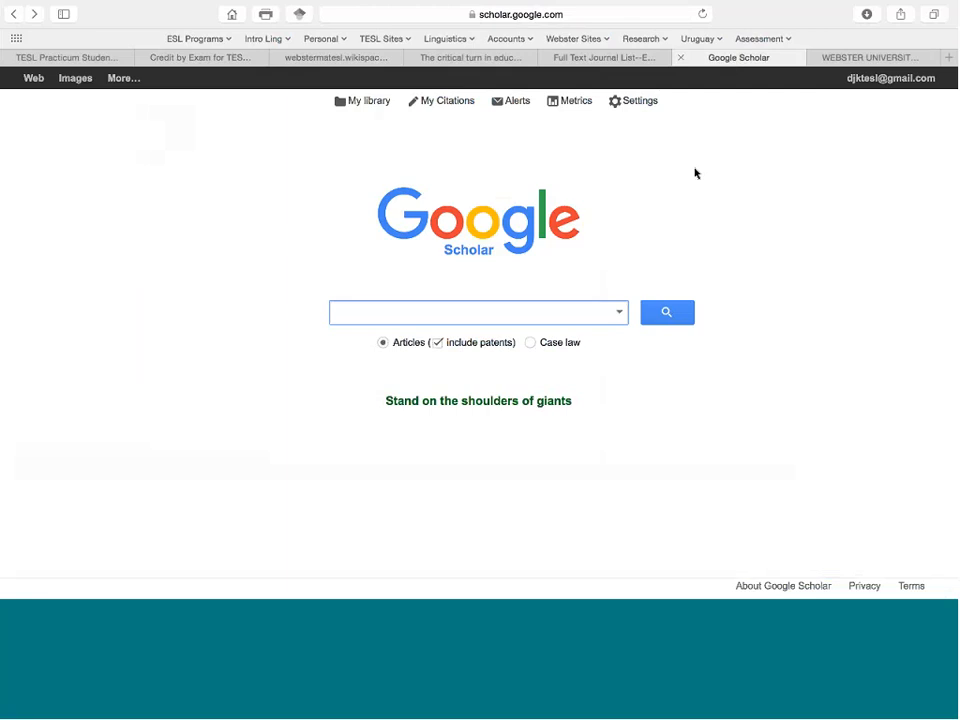
# Switch to Mail and open the ILLiad link in the interlibrary loan message about "Miscommunications in native/non-native conversation"
pyautogui.hotkey('ctrl', 'Left')
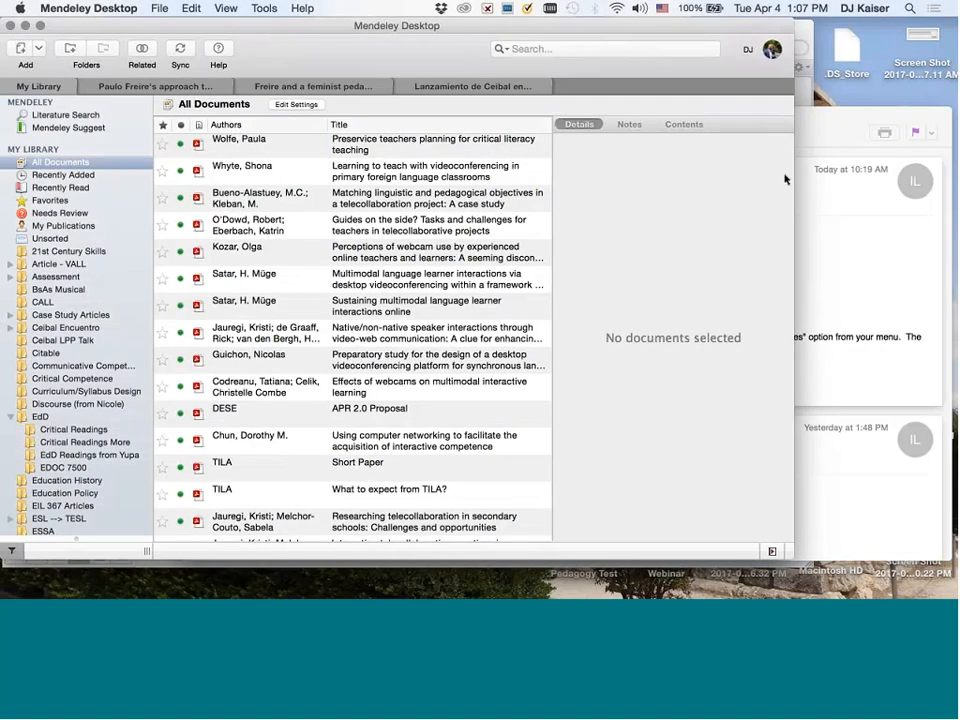
pyautogui.click(832, 138)
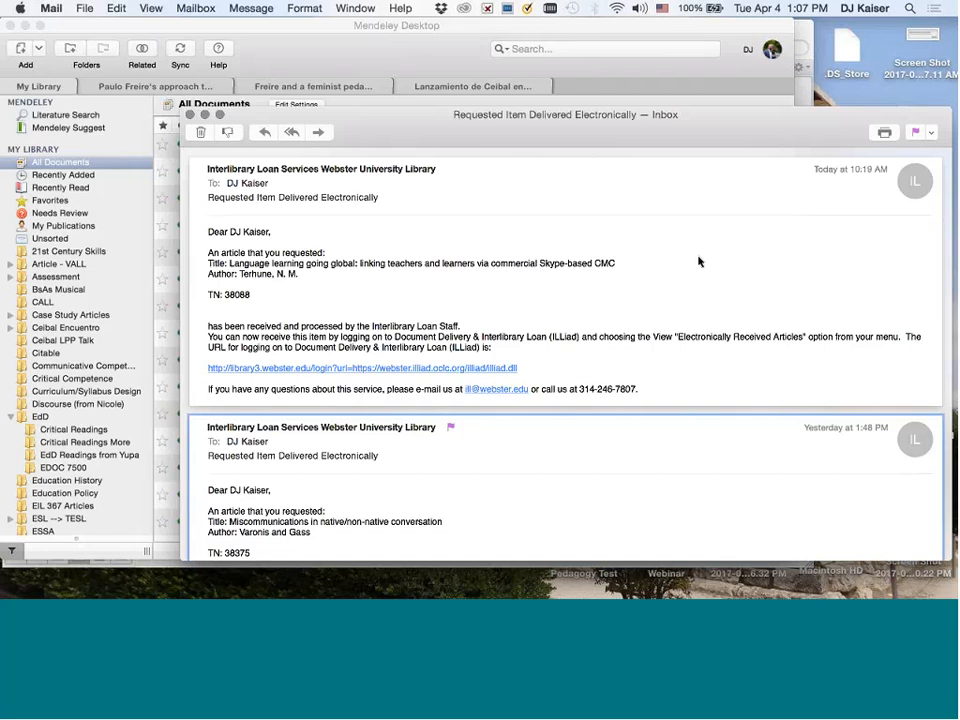
pyautogui.scroll(-3, 699, 262)
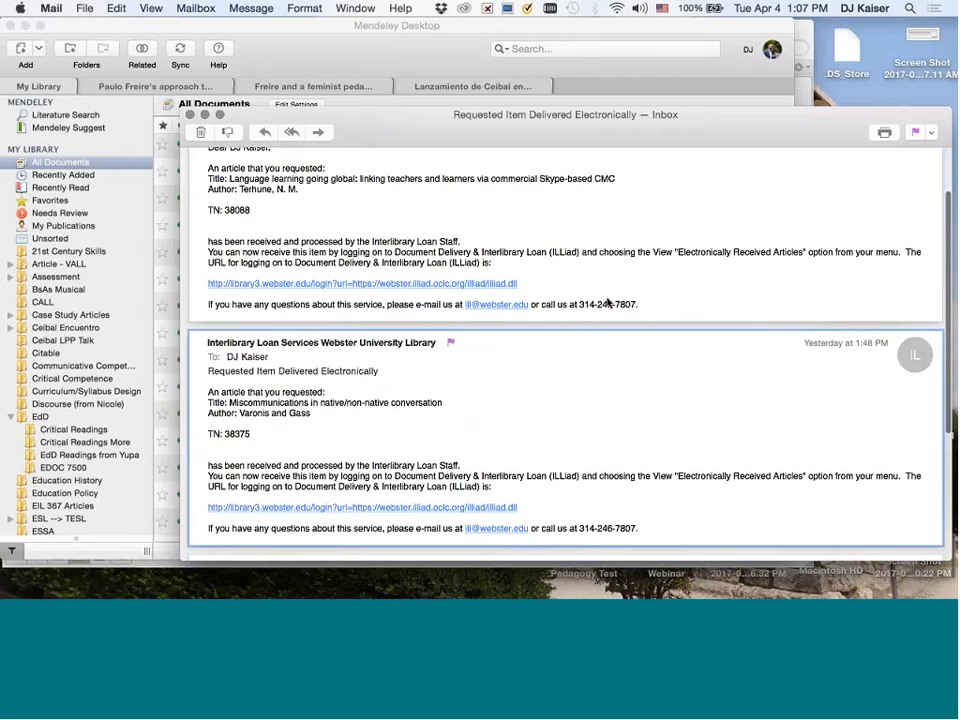
pyautogui.scroll(-2, 529, 343)
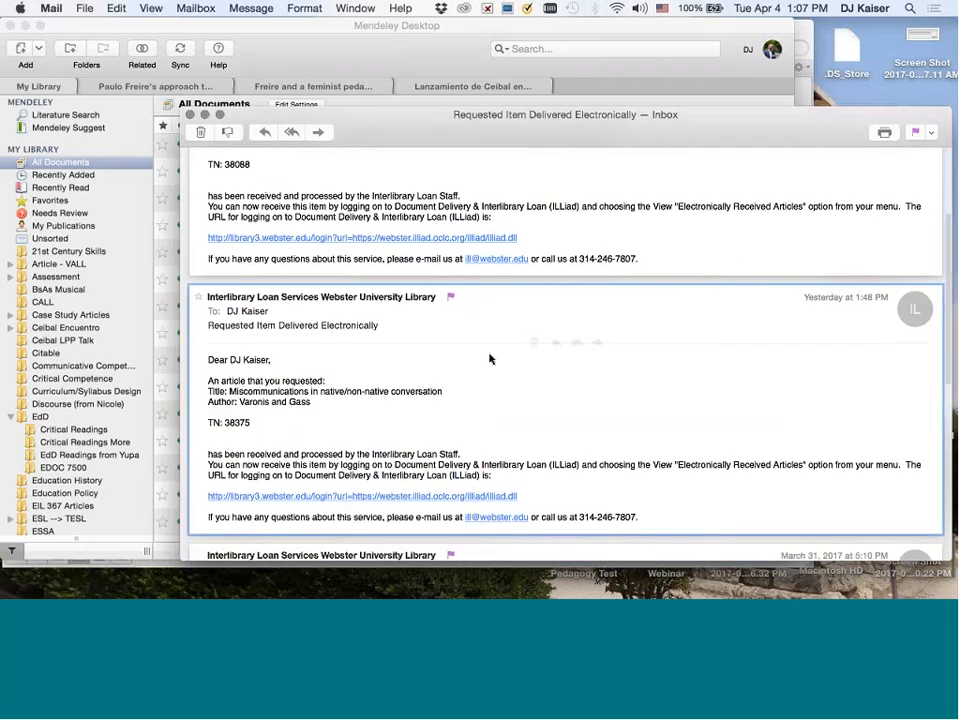
pyautogui.scroll(-2, 490, 358)
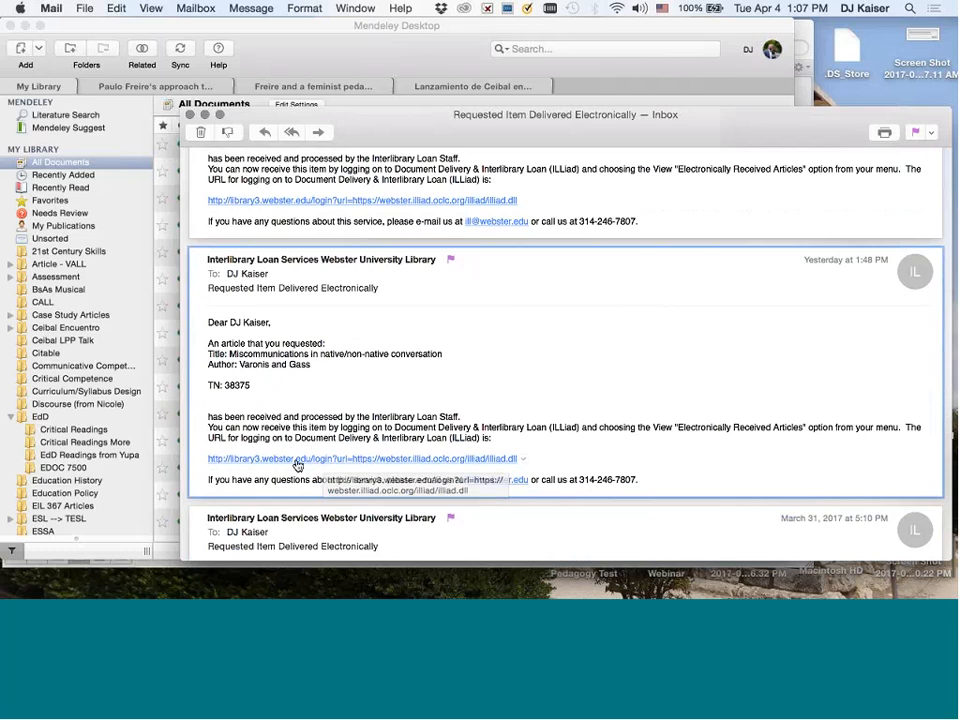
pyautogui.click(297, 459)
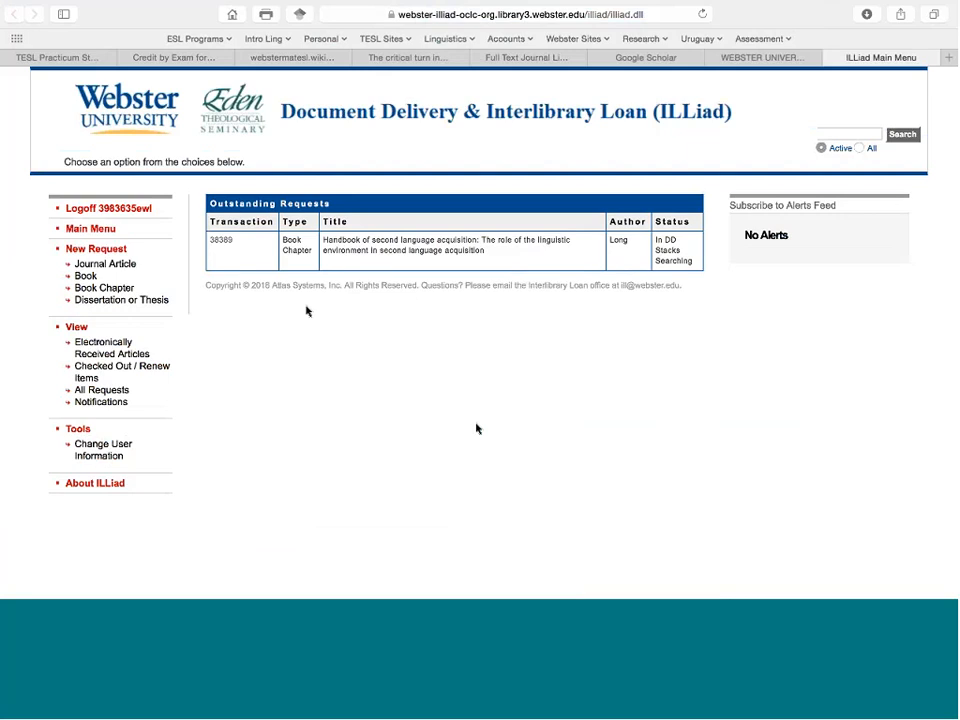
# List the electronically received articles in ILLiad and go to the end of the list
pyautogui.click(105, 354)
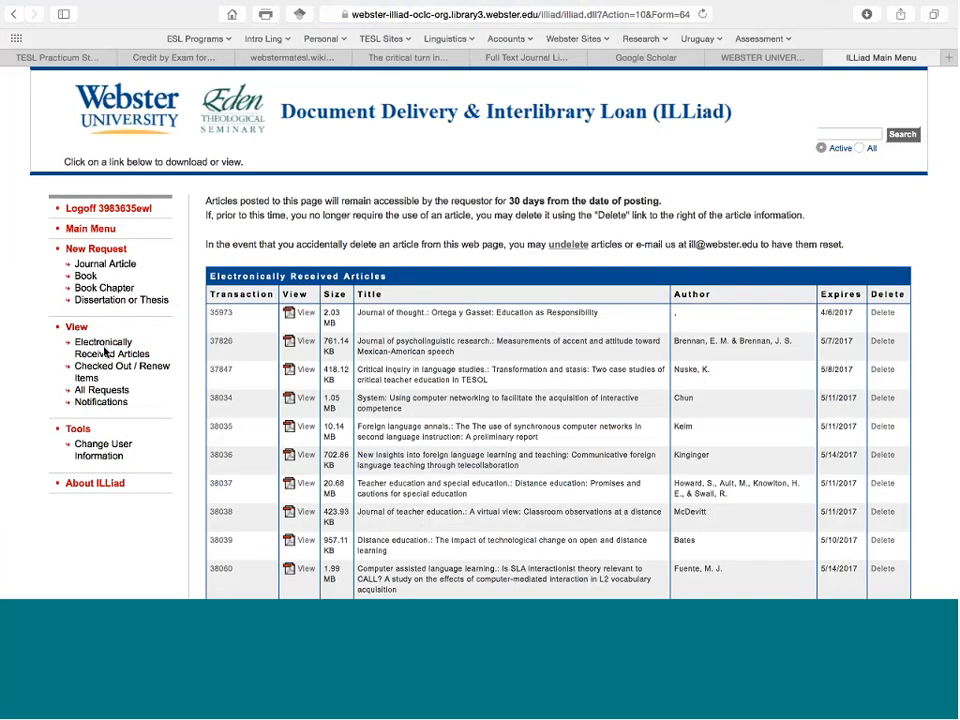
pyautogui.scroll(-1, 611, 302)
pyautogui.scroll(-10, 611, 302)
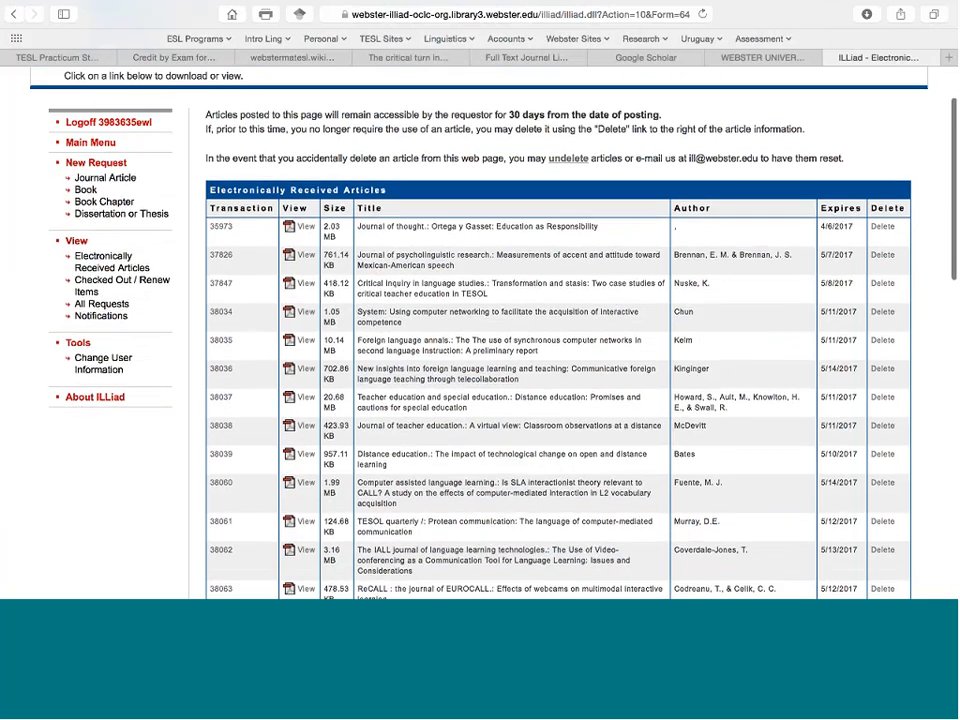
pyautogui.scroll(-6, 611, 302)
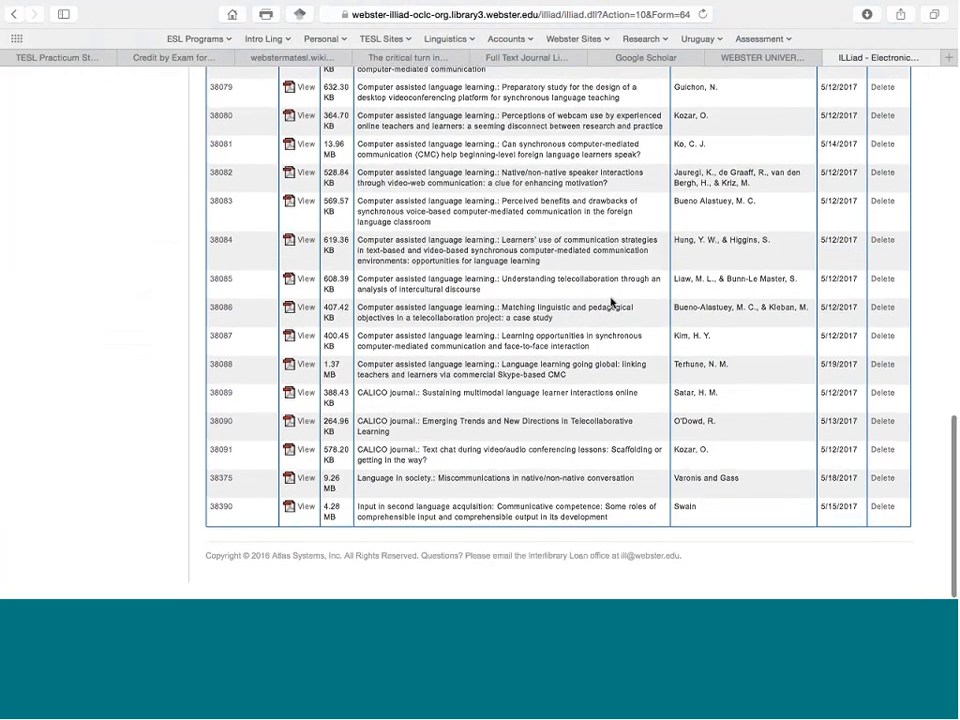
# Check the requested title in the loan e-mail and open the PDF of "Miscommunications in native/non-native conversation" from the received articles
pyautogui.hotkey('ctrl', 'Left')
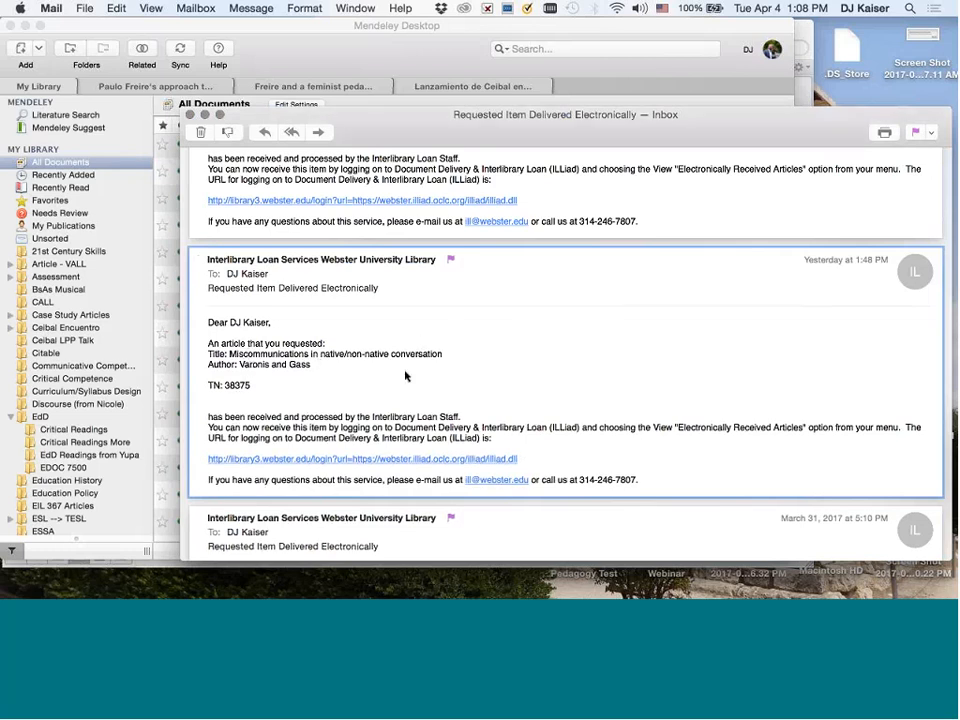
pyautogui.hotkey('ctrl', 'Right')
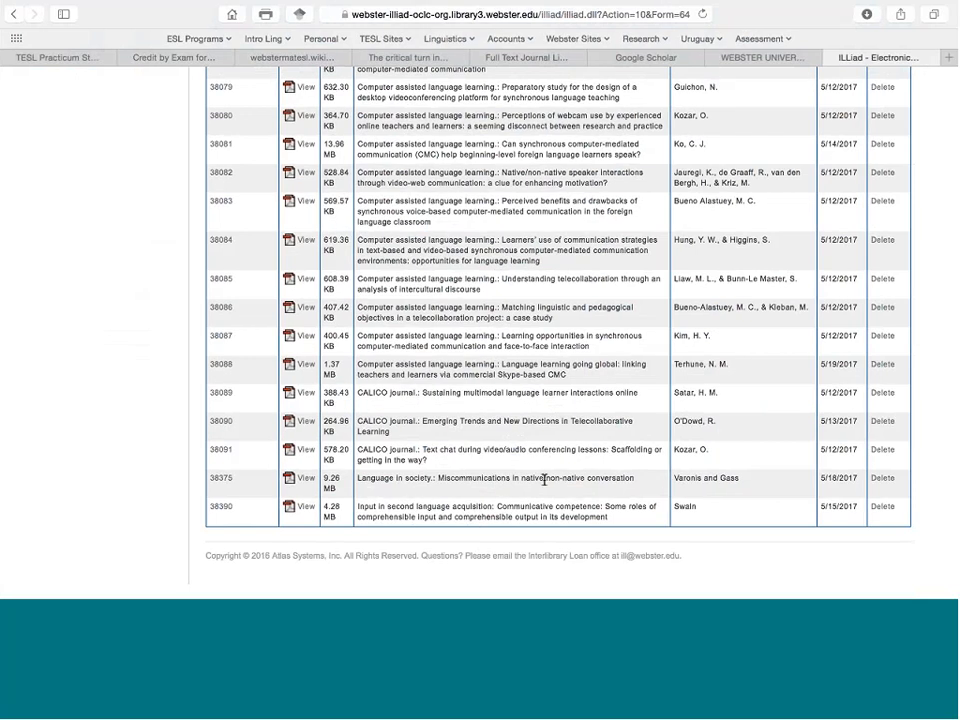
pyautogui.click(304, 481)
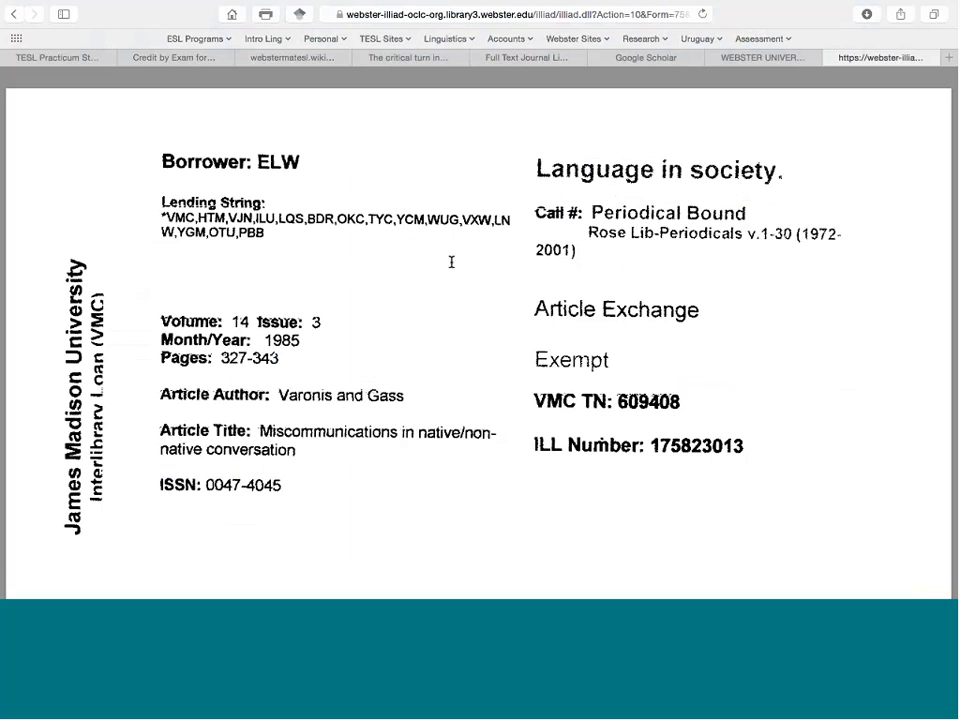
# Examine the scanned article's cover sheet, title and abstract, and try to select text in the abstract
pyautogui.scroll(-1, 471, 285)
pyautogui.scroll(-8, 471, 285)
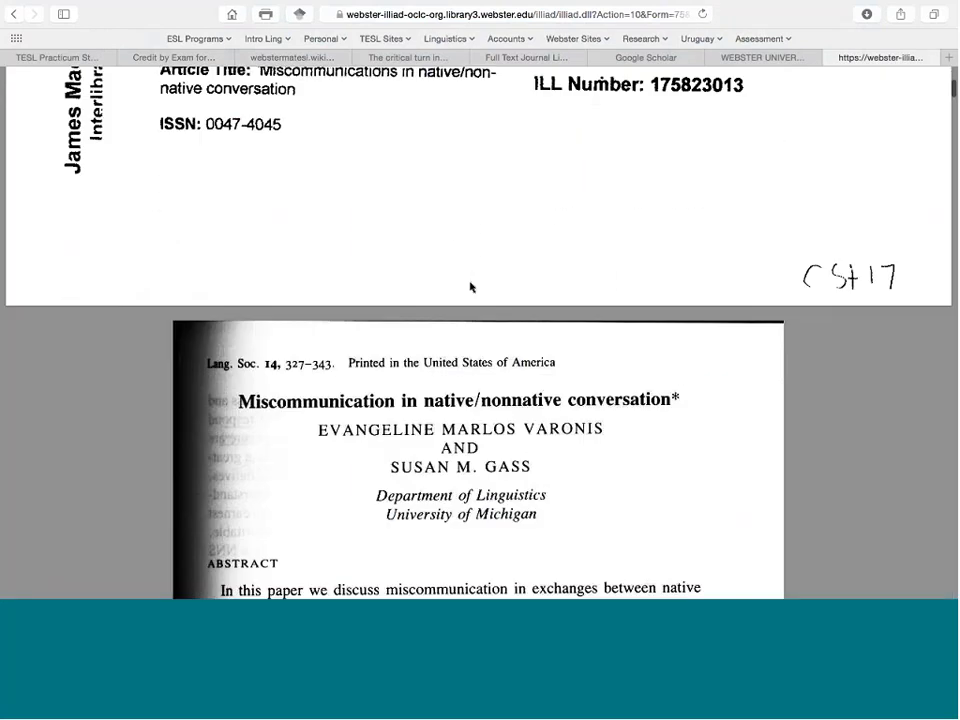
pyautogui.scroll(-3, 471, 287)
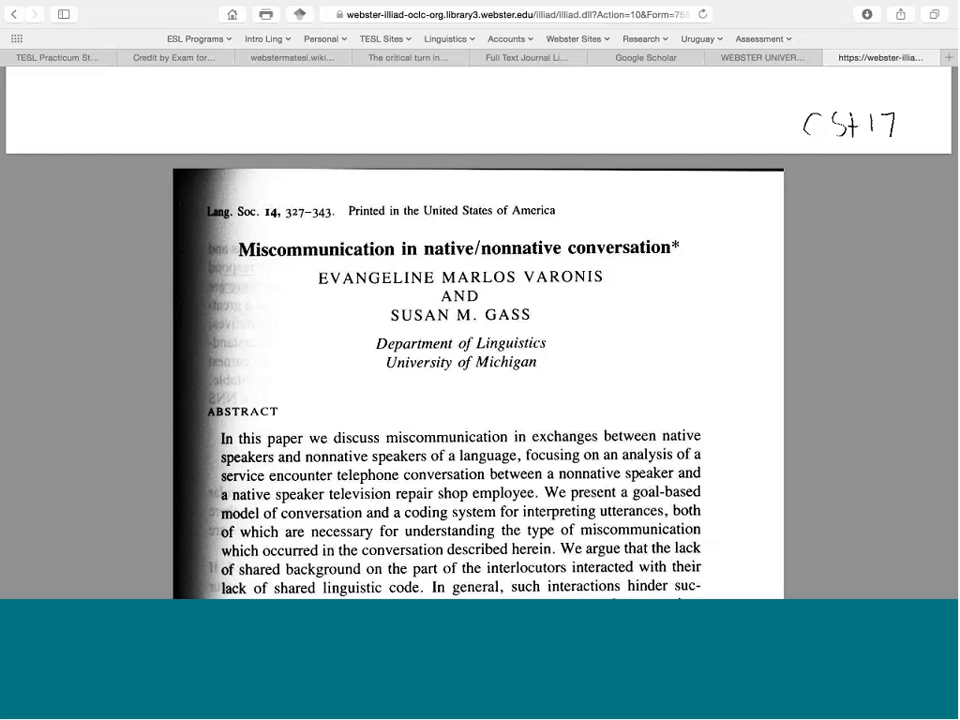
pyautogui.scroll(-5, 341, 232)
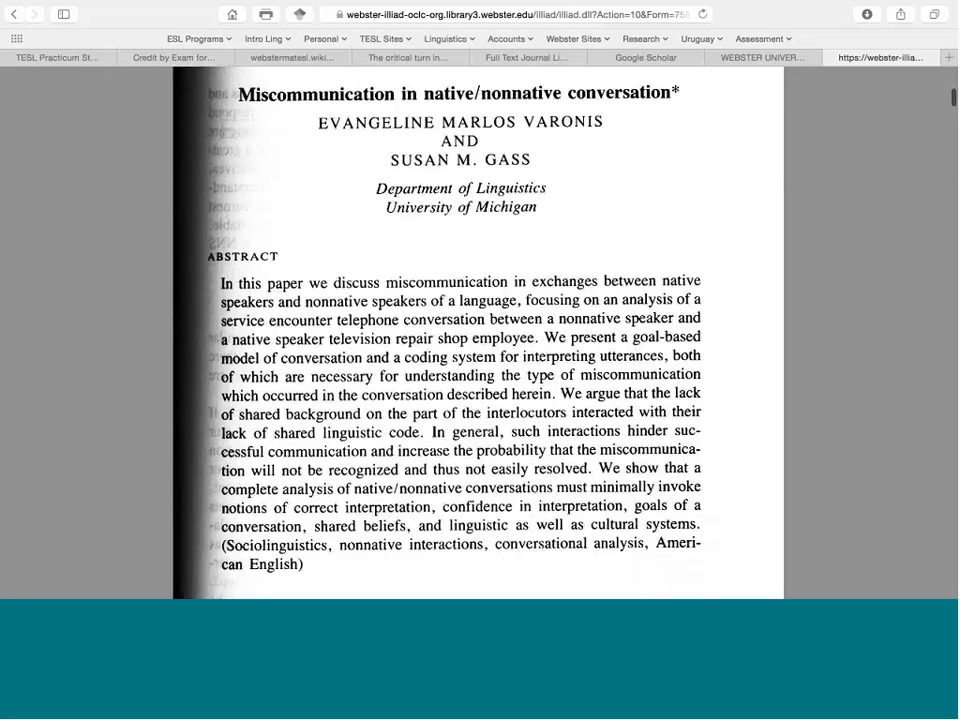
pyautogui.moveTo(388, 266); pyautogui.dragTo(481, 330)
pyautogui.click(409, 281)
pyautogui.click(481, 330)
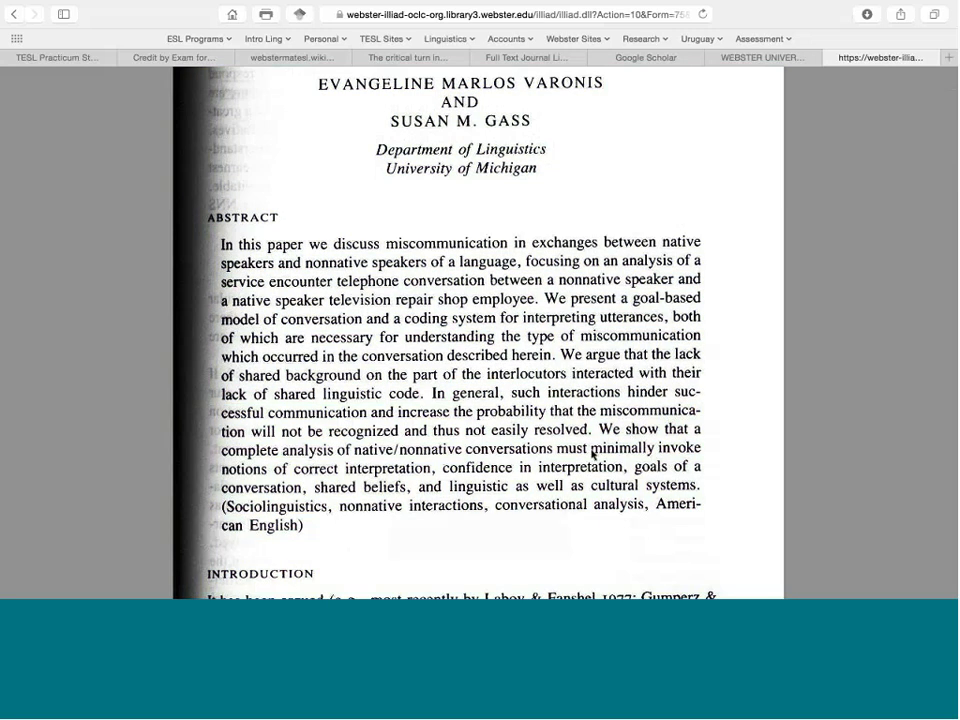
# Download the scanned article and open 38375.pdf from the Downloads folder in Acrobat
pyautogui.moveTo(455, 517)
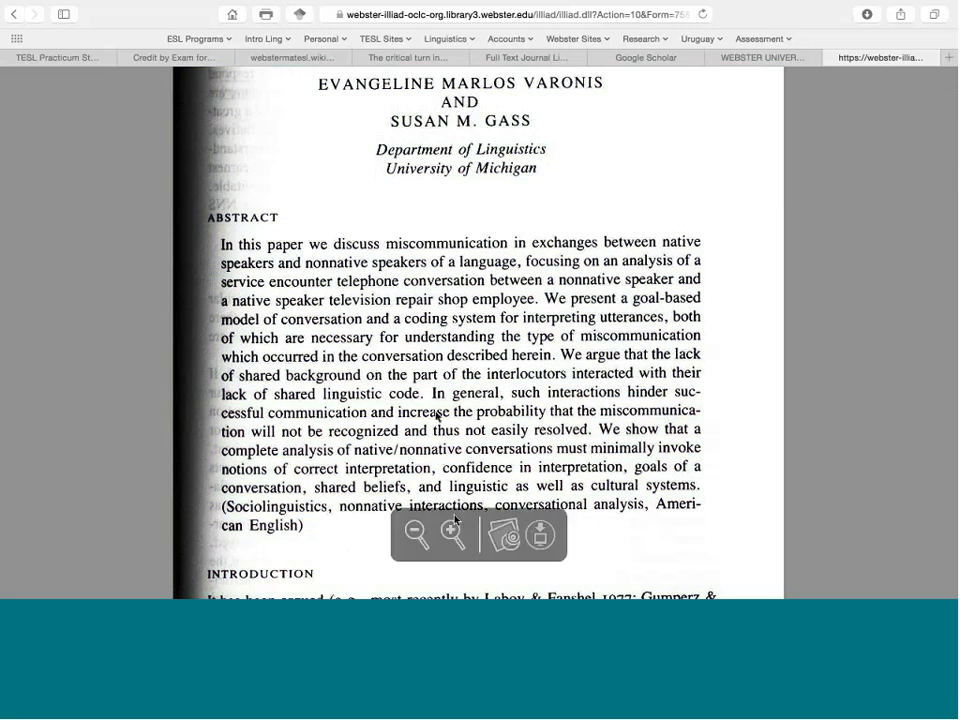
pyautogui.click(541, 536)
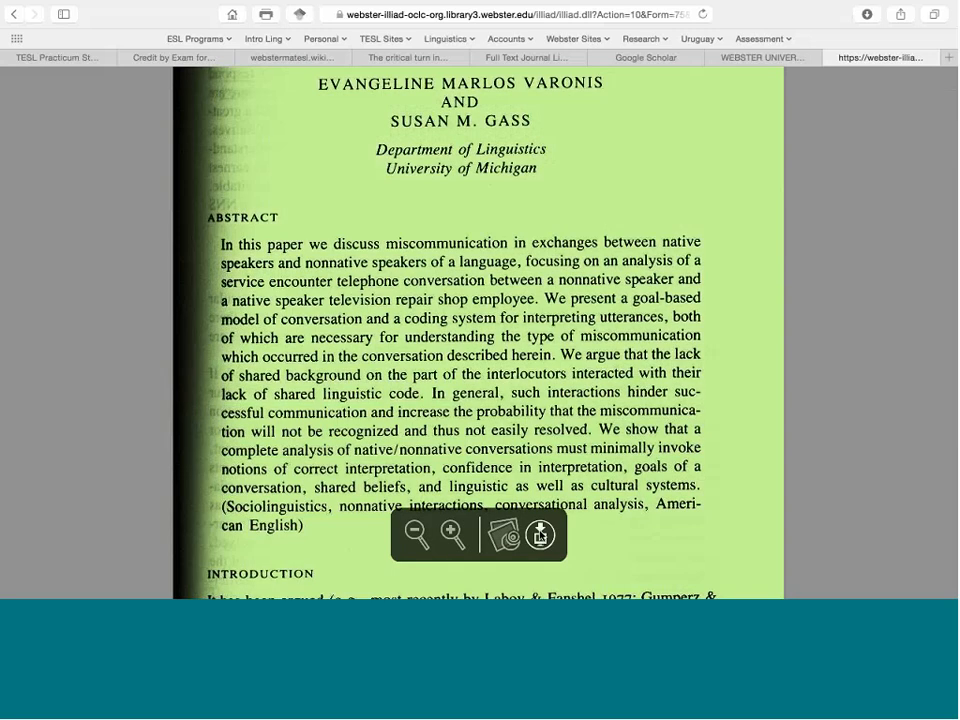
pyautogui.hotkey('ctrl', 'Left')
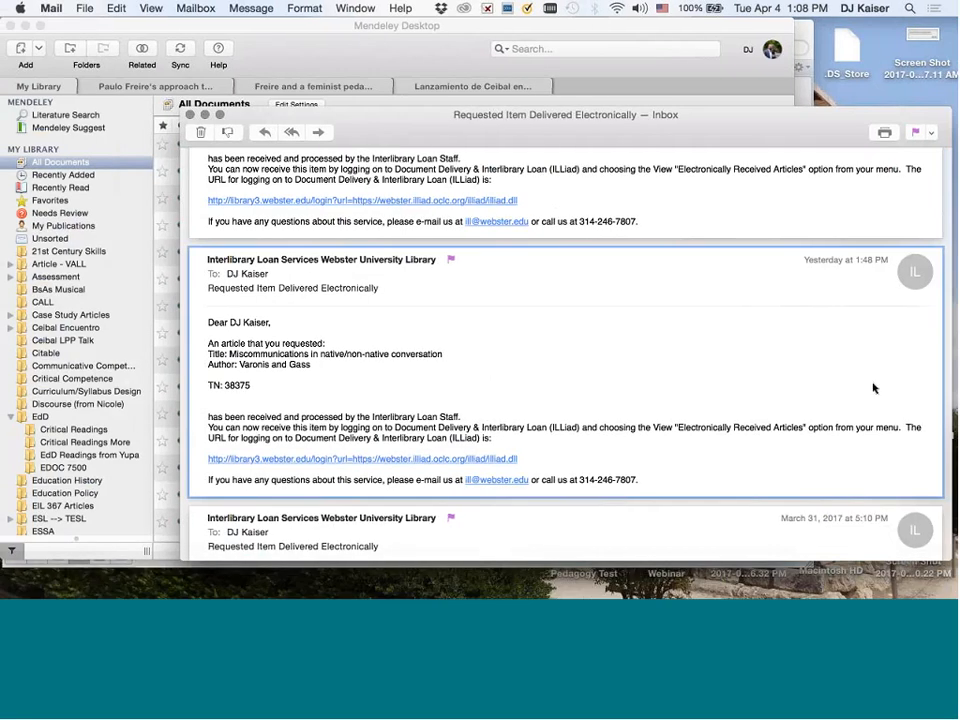
pyautogui.moveTo(900, 584)
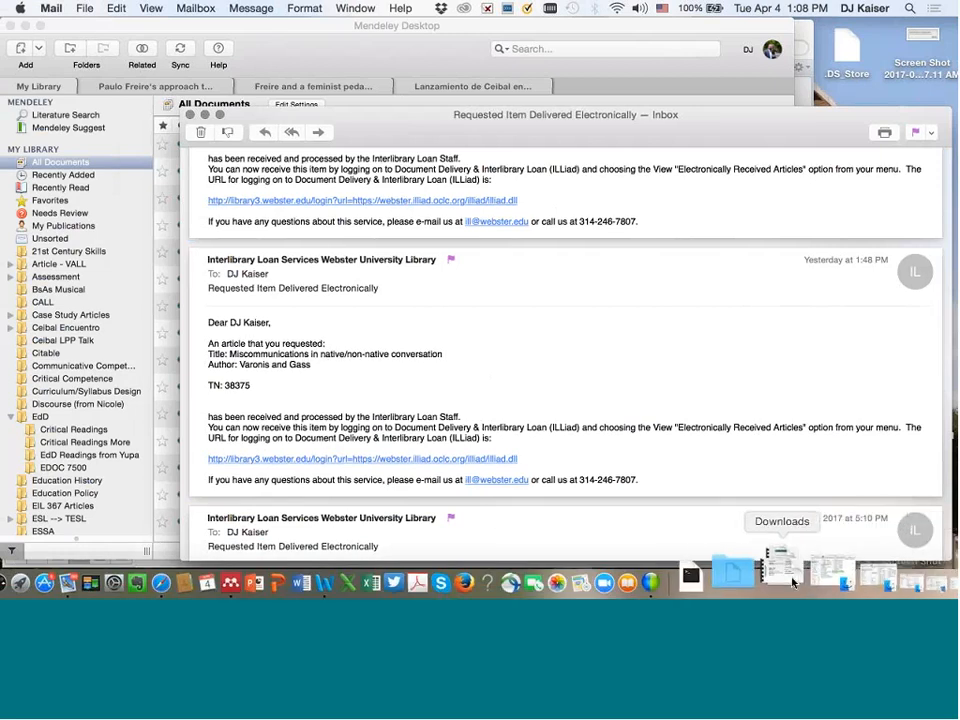
pyautogui.click(783, 578)
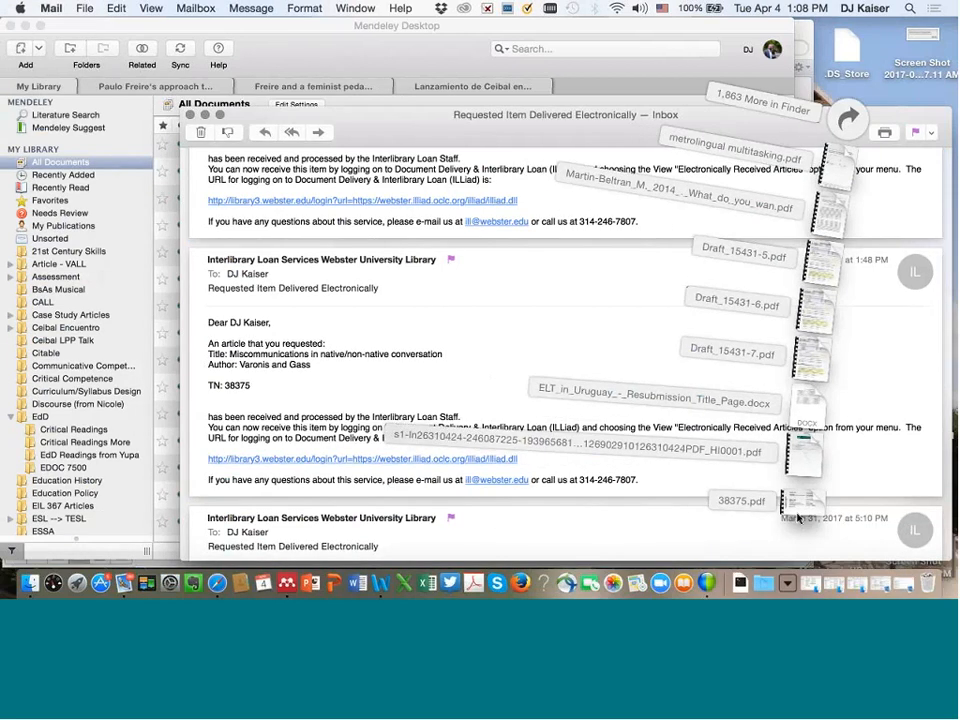
pyautogui.click(797, 516)
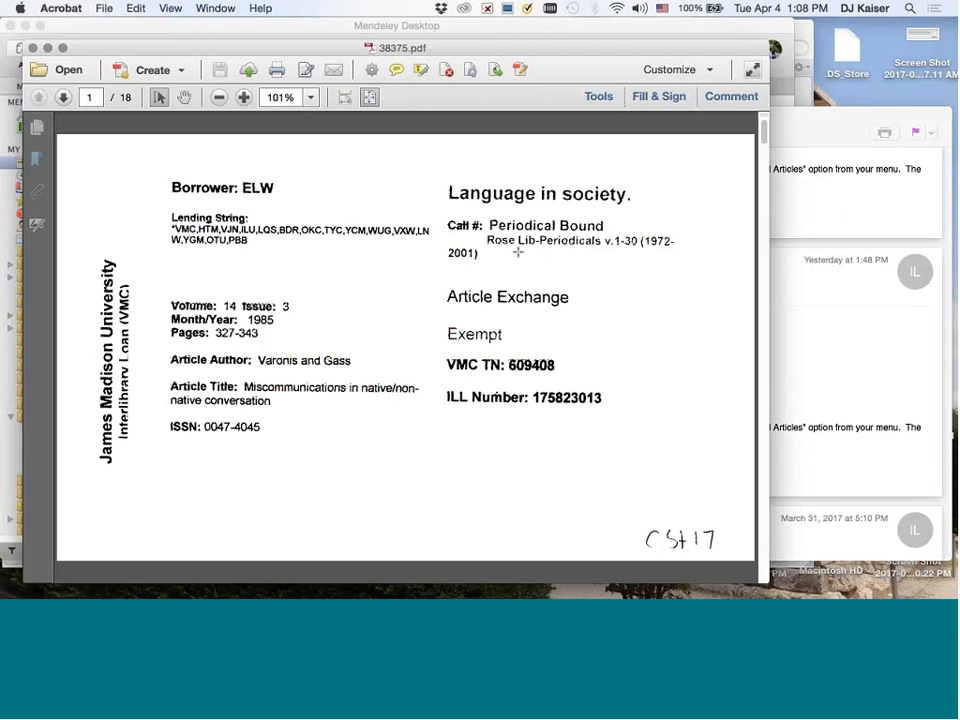
# Display the PDF tool groups, including Text Recognition, and hide them again
pyautogui.click(599, 97)
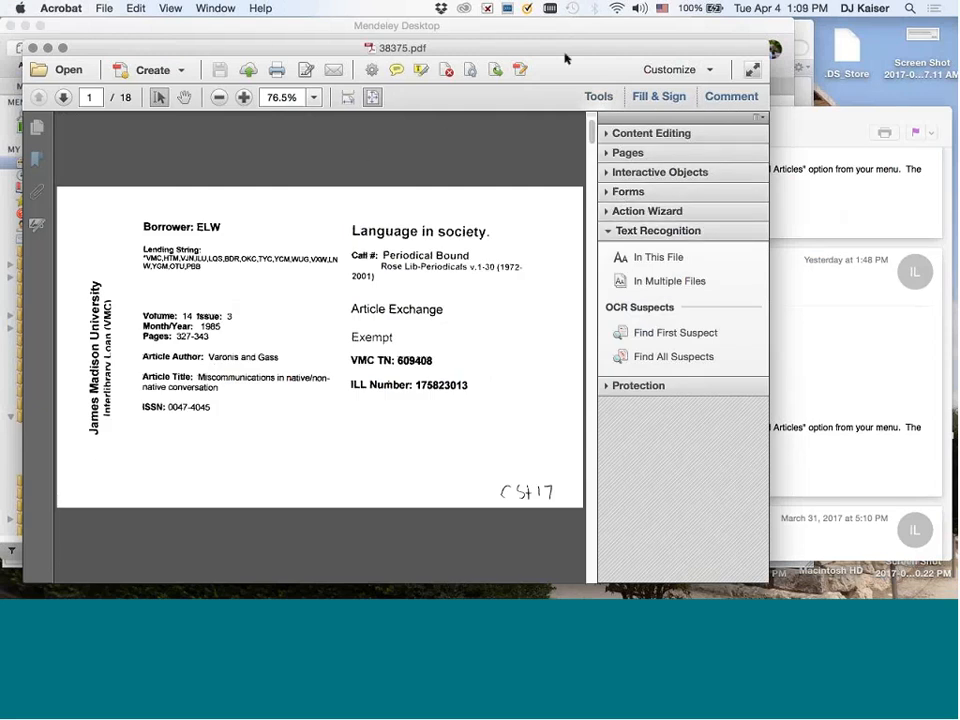
pyautogui.click(605, 98)
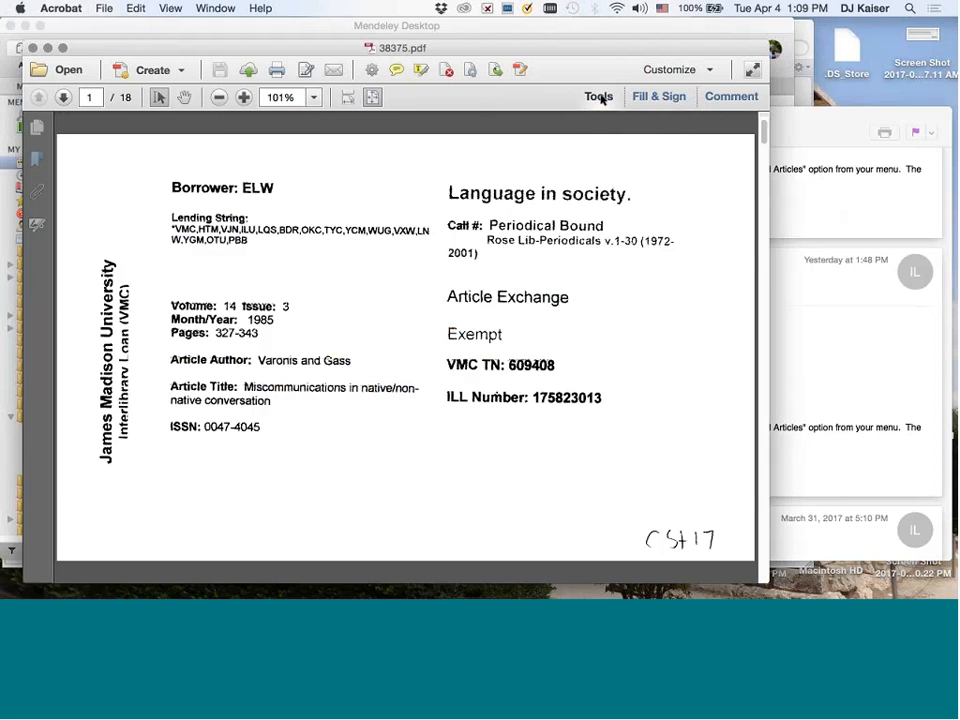
# Run text recognition on all pages of 38375.pdf with the default OCR settings
pyautogui.click(600, 96)
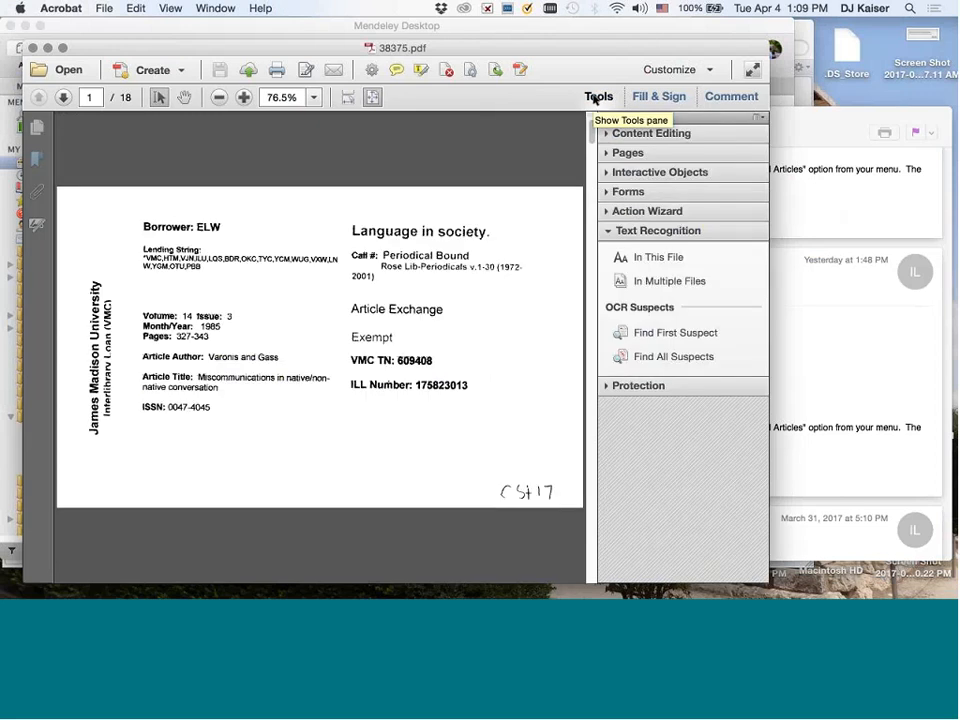
pyautogui.click(650, 259)
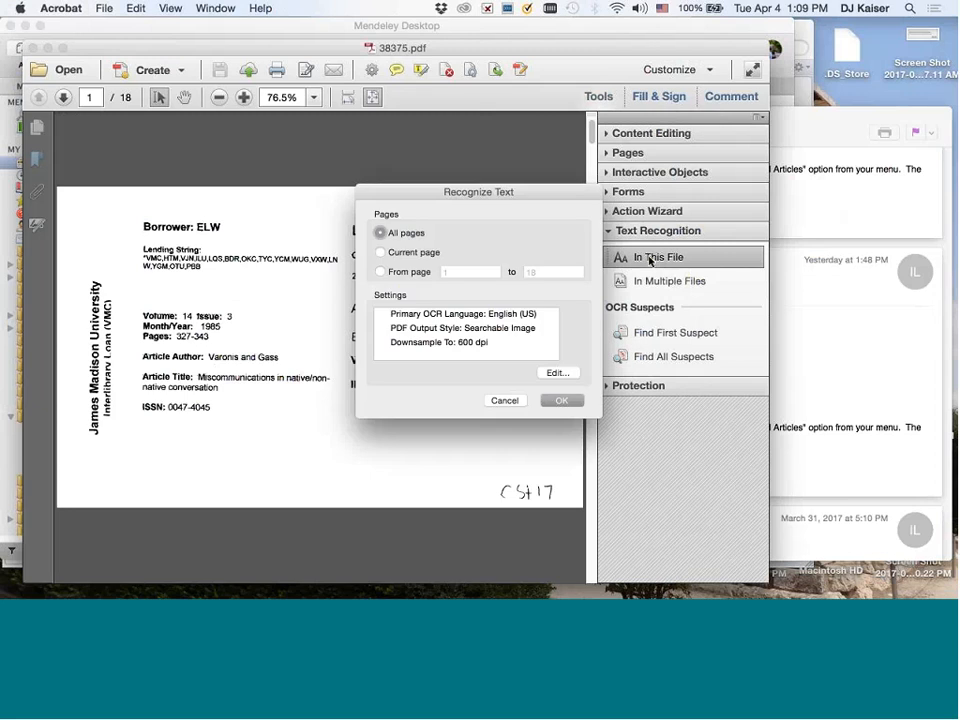
pyautogui.click(557, 401)
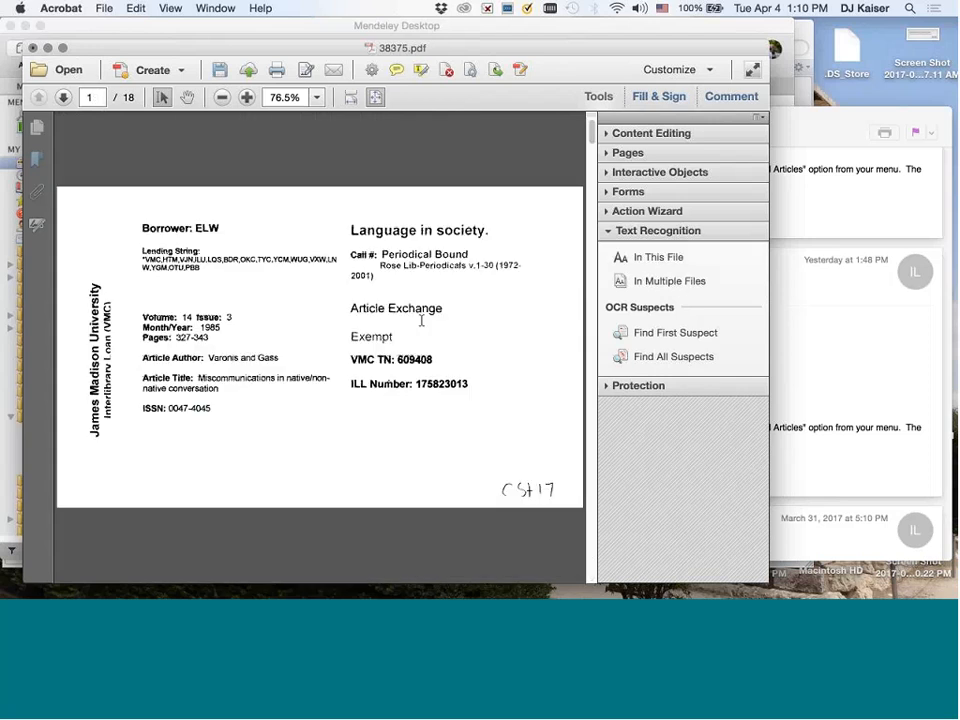
# Save the recognized PDF to the Desktop under the name VaronisGass
pyautogui.press('super+shift+s')
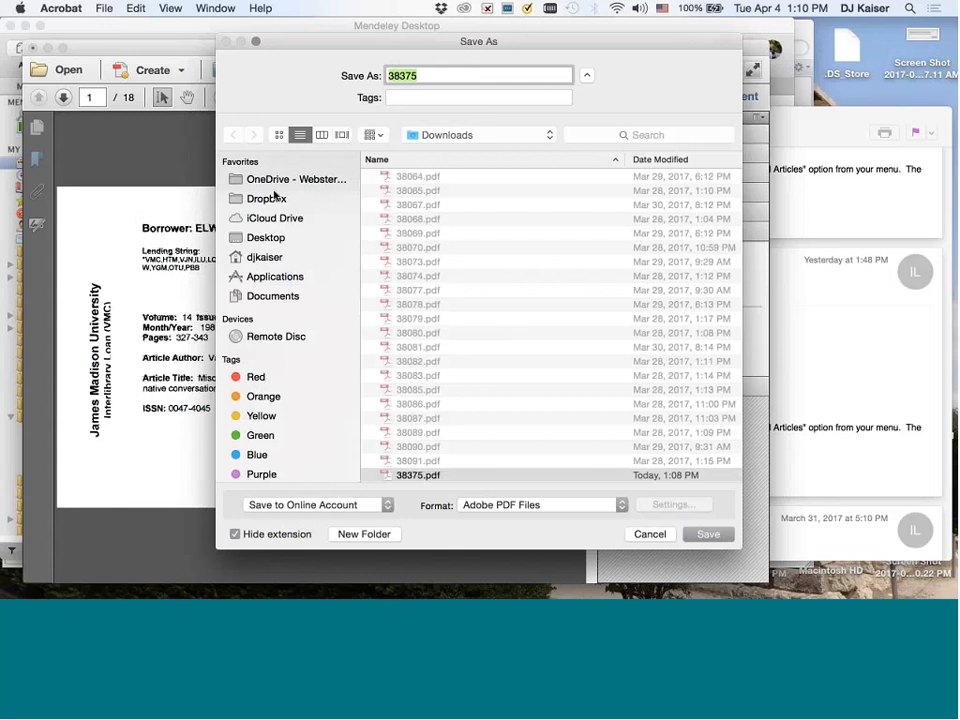
pyautogui.click(264, 240)
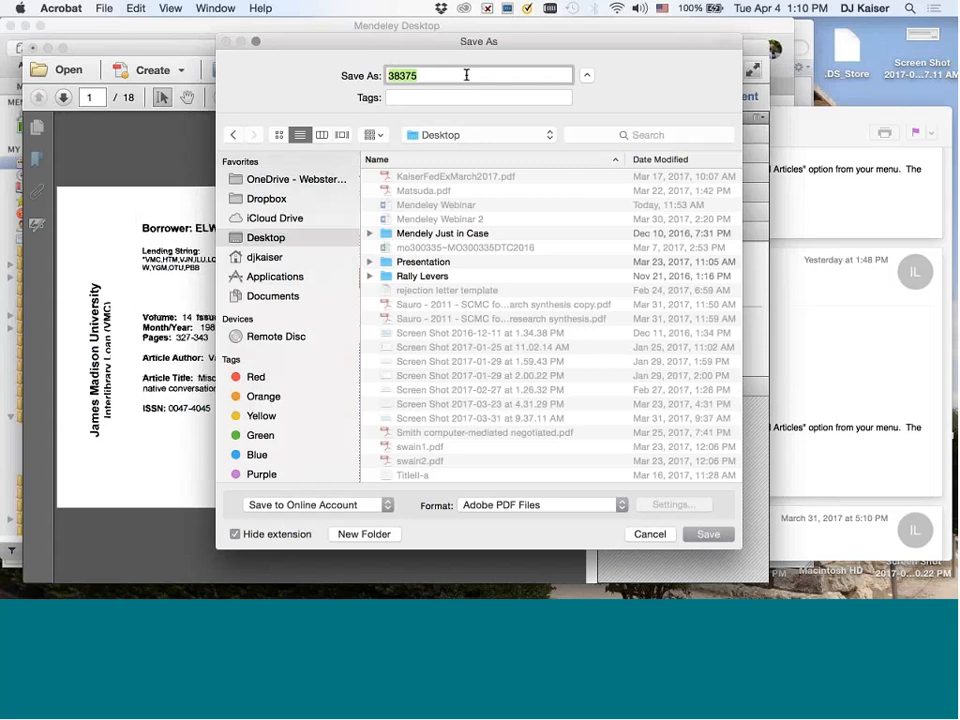
pyautogui.write('VaronisGass')
pyautogui.press('Return')
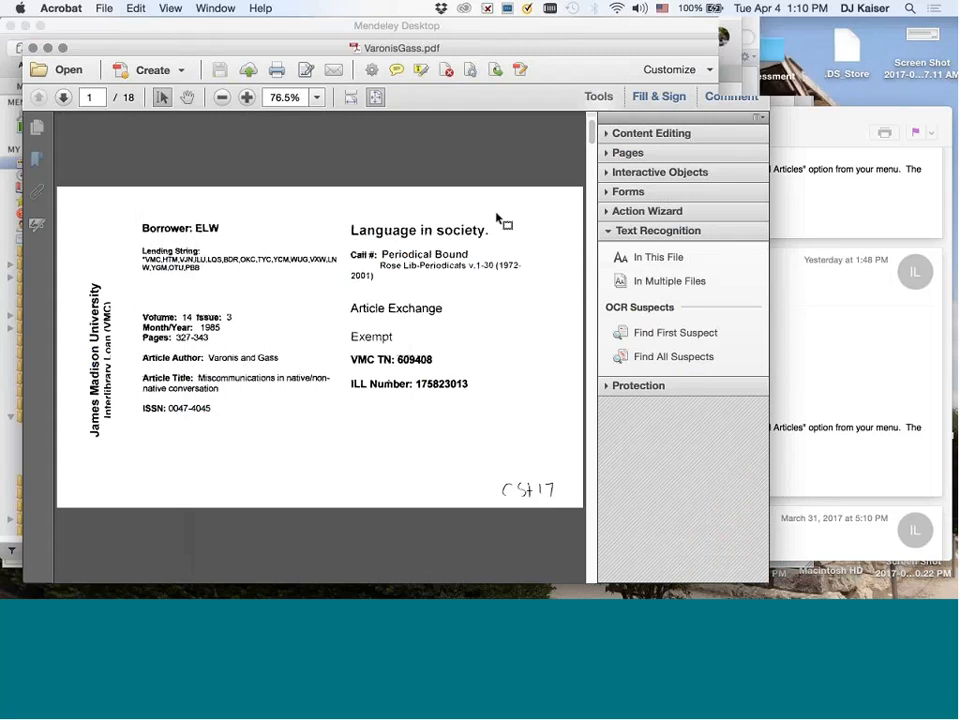
# Move VaronisGass.pdf on the desktop to a spot below the .DS_Store file that the open windows do not cover
pyautogui.press('F11')
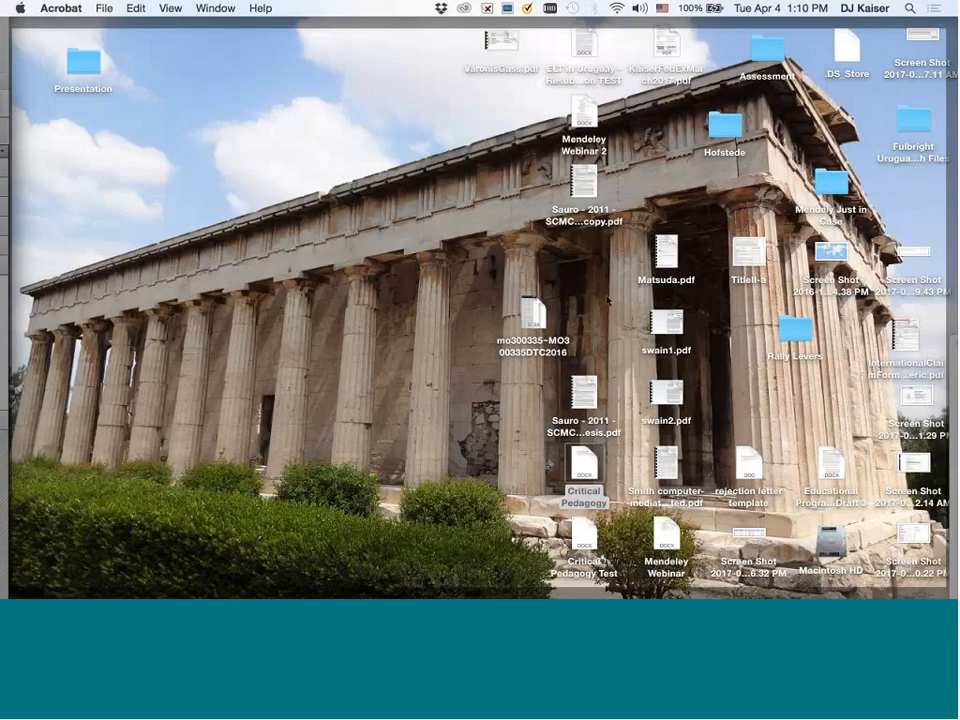
pyautogui.moveTo(500, 42); pyautogui.dragTo(882, 97)
pyautogui.press('F11')
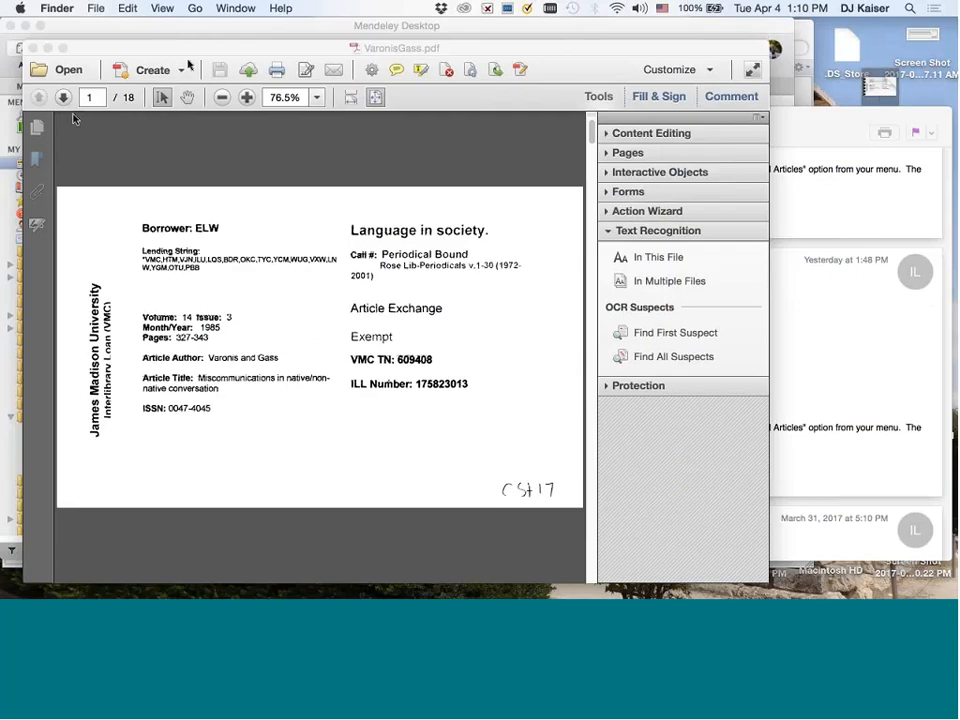
# Switch to Mendeley Desktop and import VaronisGass.pdf from the desktop into All Documents
pyautogui.click(289, 33)
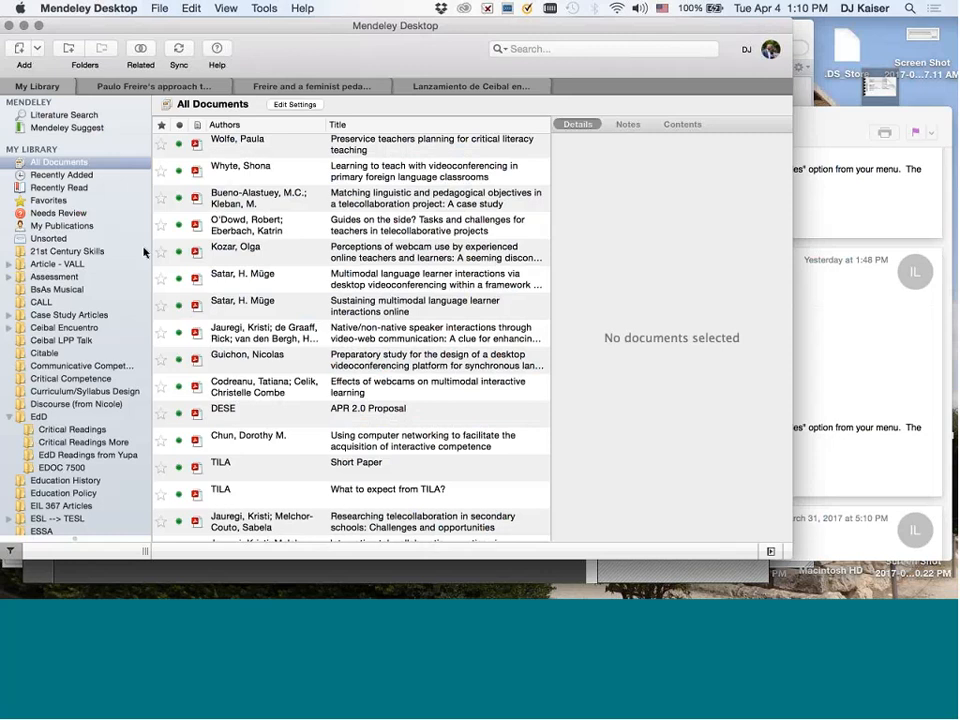
pyautogui.scroll(-10, 275, 265)
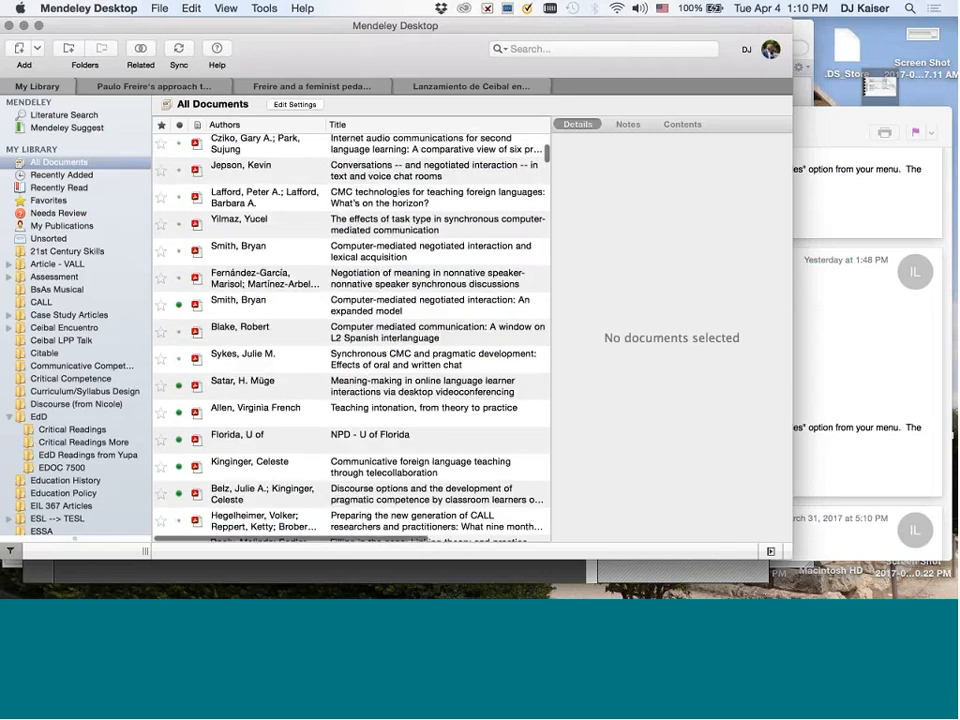
pyautogui.hscroll(1, 277, 265)
pyautogui.scroll(10, 275, 265)
pyautogui.hscroll(-1, 275, 265)
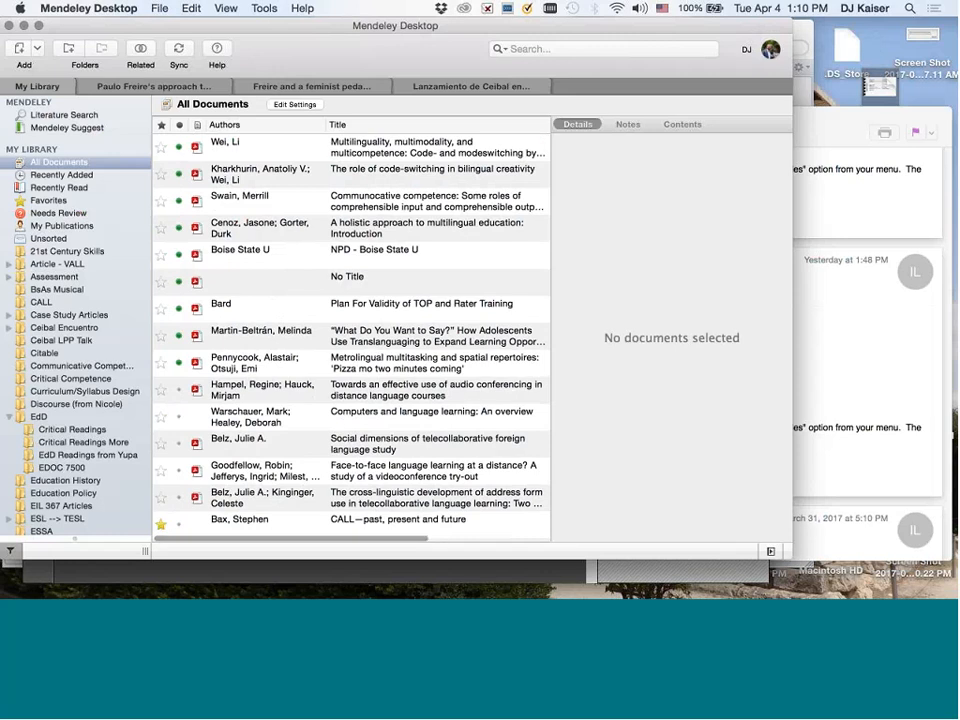
pyautogui.moveTo(895, 92); pyautogui.dragTo(322, 211)
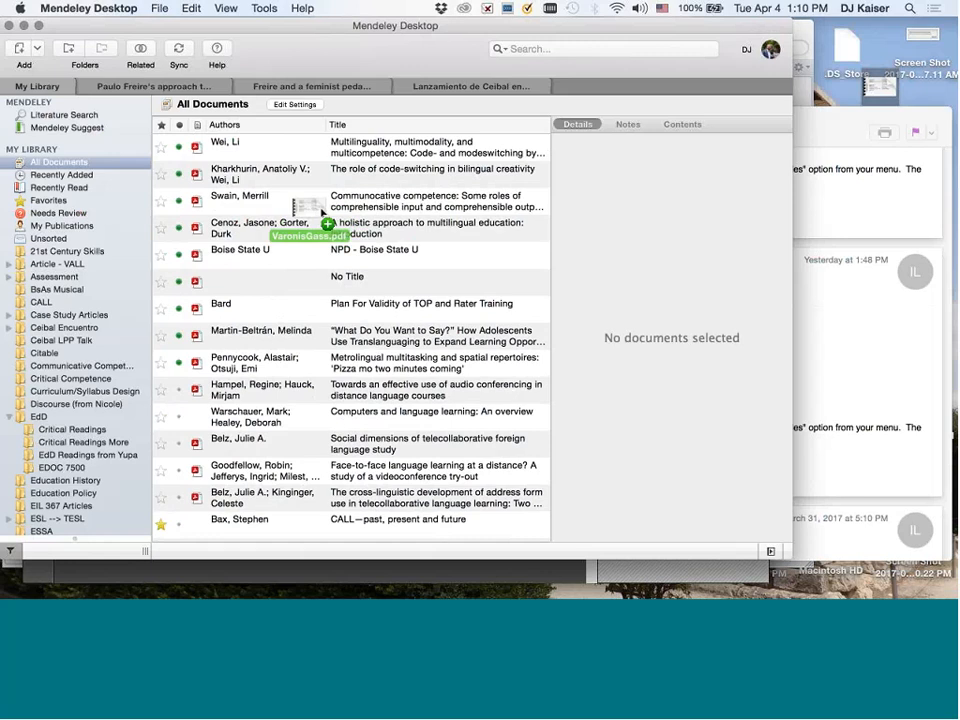
pyautogui.moveTo(322, 211); pyautogui.dragTo(321, 214)
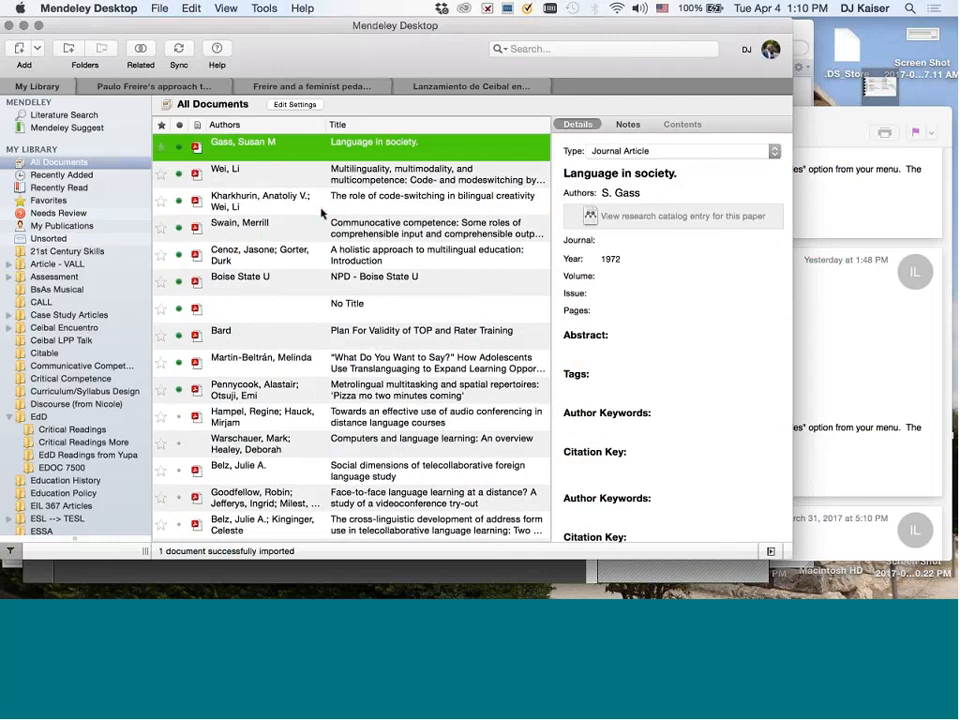
# Open the newly imported "Language in society." document and test selecting text in the abstract on page 2
pyautogui.doubleClick(370, 153)
pyautogui.scroll(-5, 359, 237)
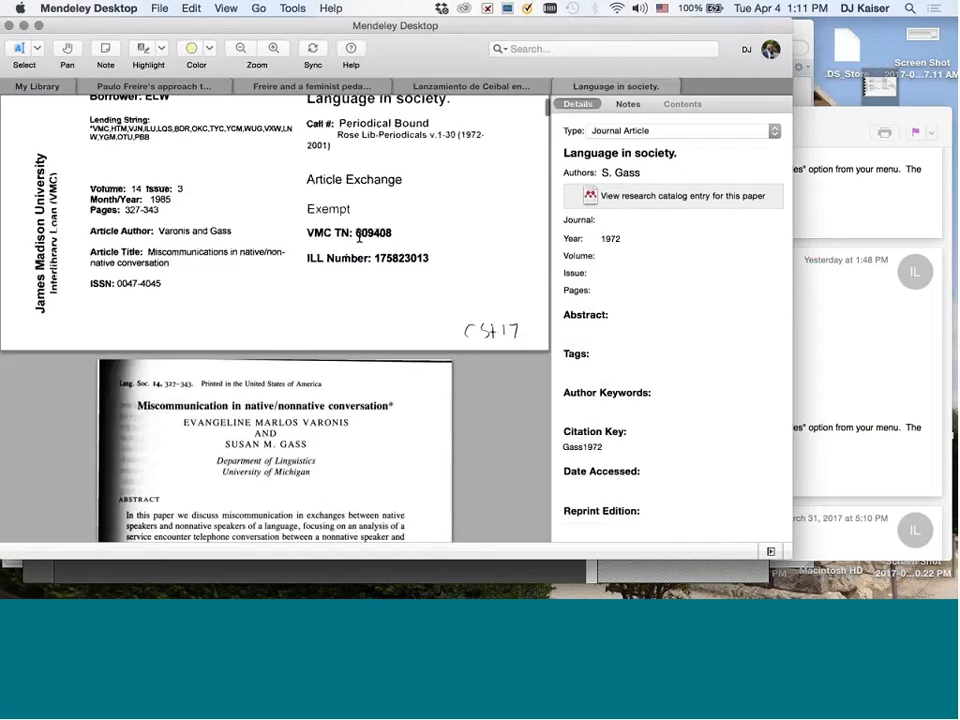
pyautogui.scroll(-3, 359, 237)
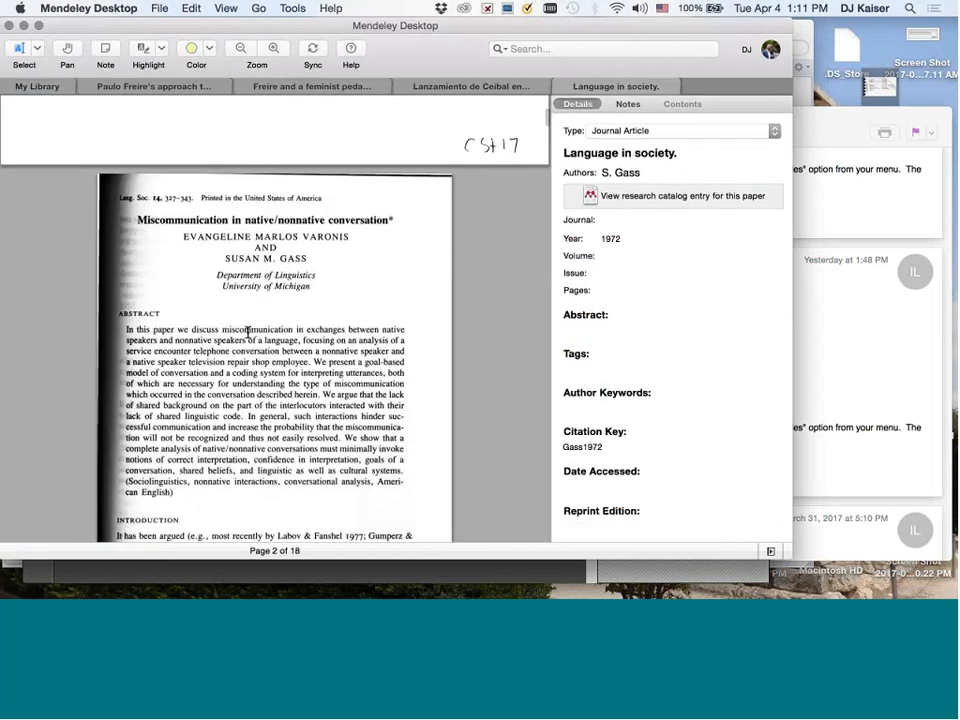
pyautogui.moveTo(246, 330)
pyautogui.mouseDown()
pyautogui.moveTo(316, 402)
pyautogui.moveTo(327, 432)
pyautogui.mouseUp()
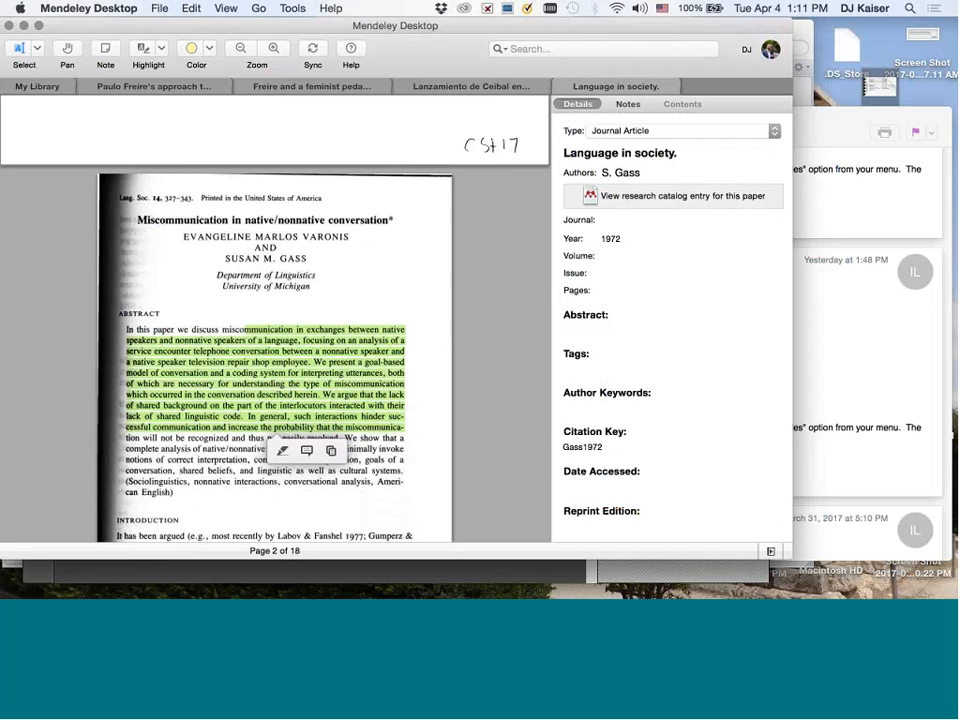
pyautogui.click(230, 347)
pyautogui.moveTo(230, 347); pyautogui.dragTo(314, 446)
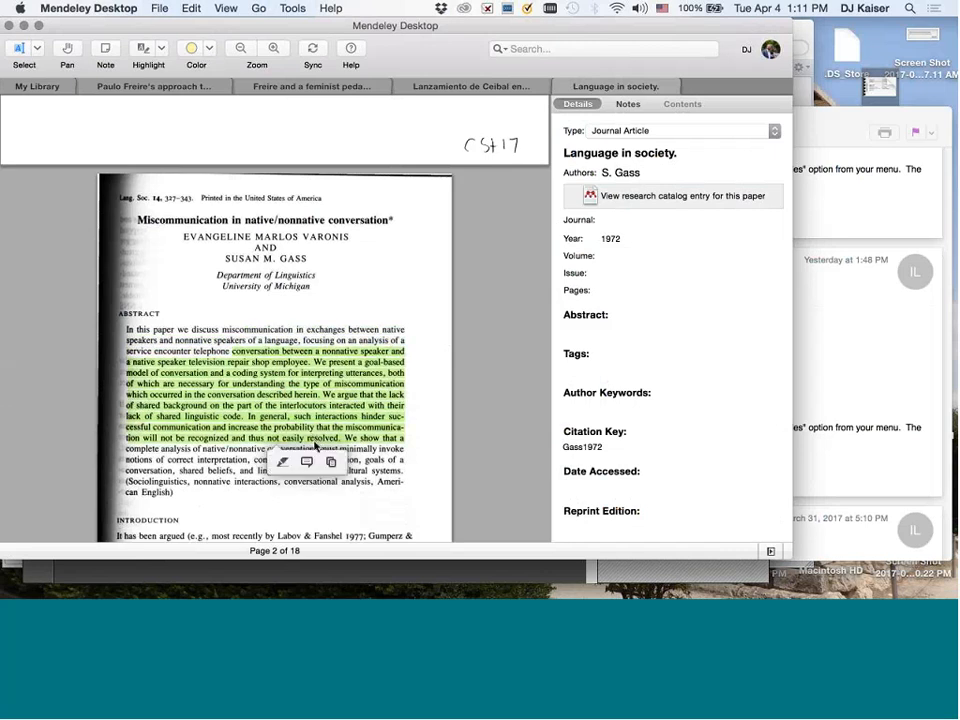
# Compare the cover sheet with the reference details and review the document types, keeping Journal Article
pyautogui.scroll(5, 297, 320)
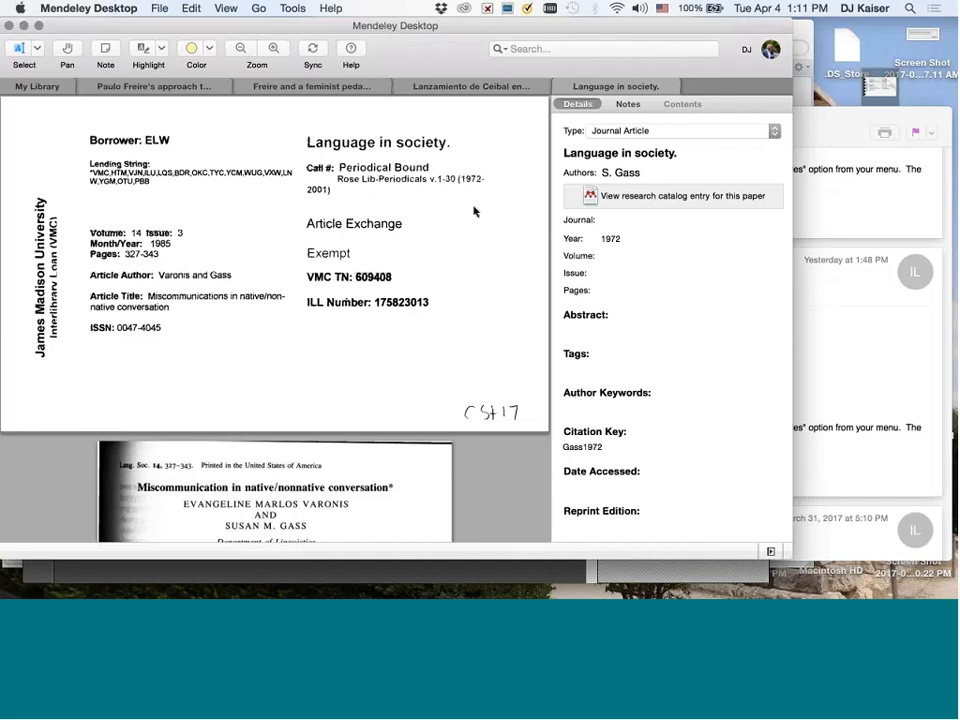
pyautogui.scroll(-3, 449, 237)
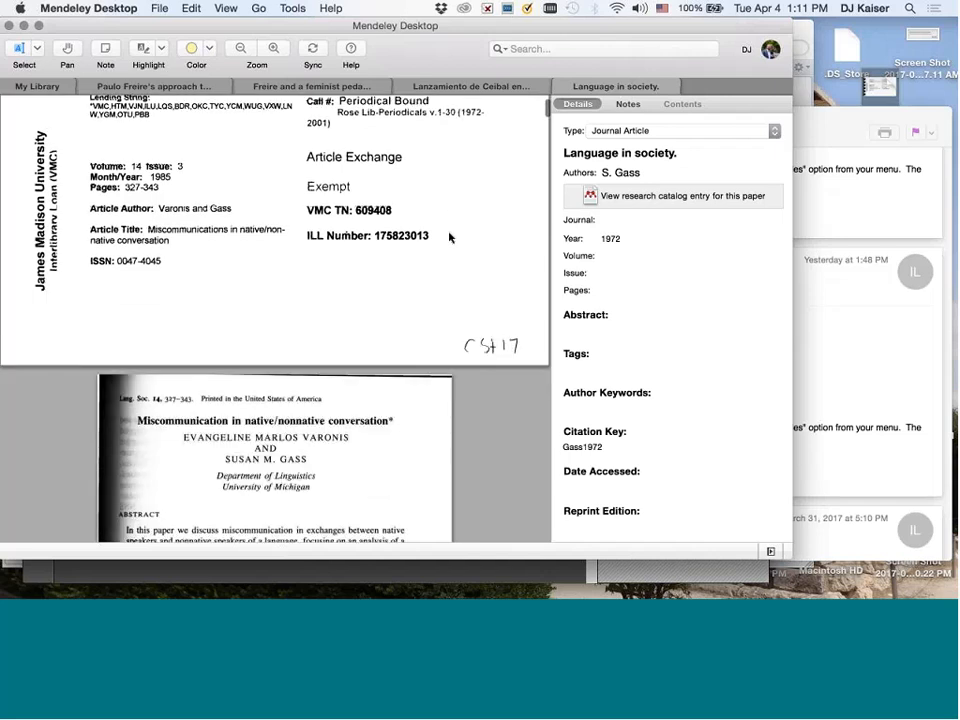
pyautogui.scroll(3, 449, 237)
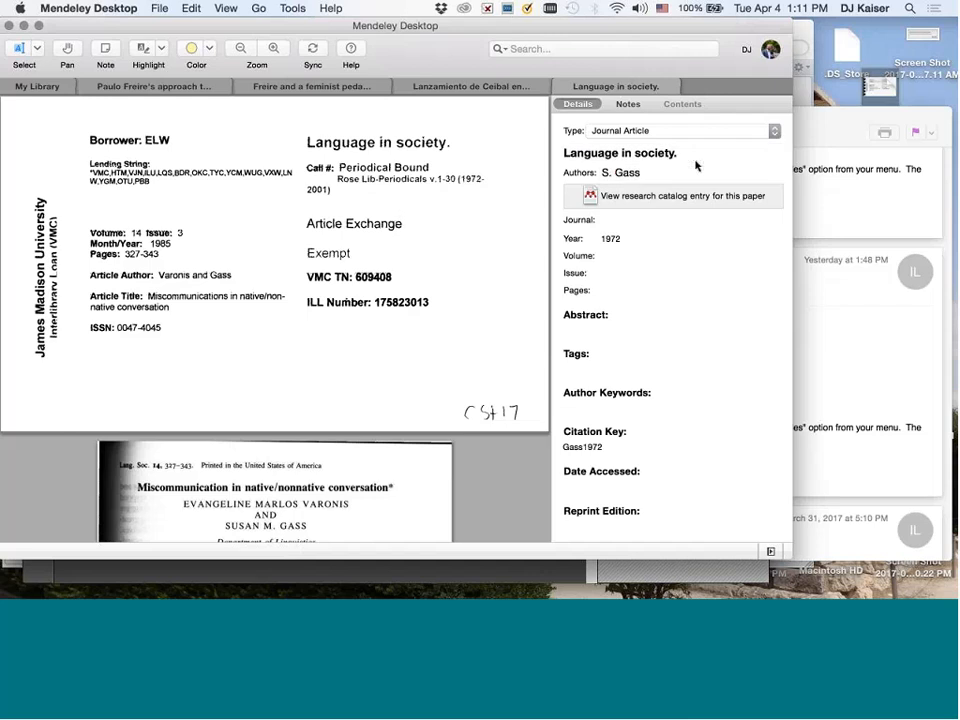
pyautogui.click(679, 135)
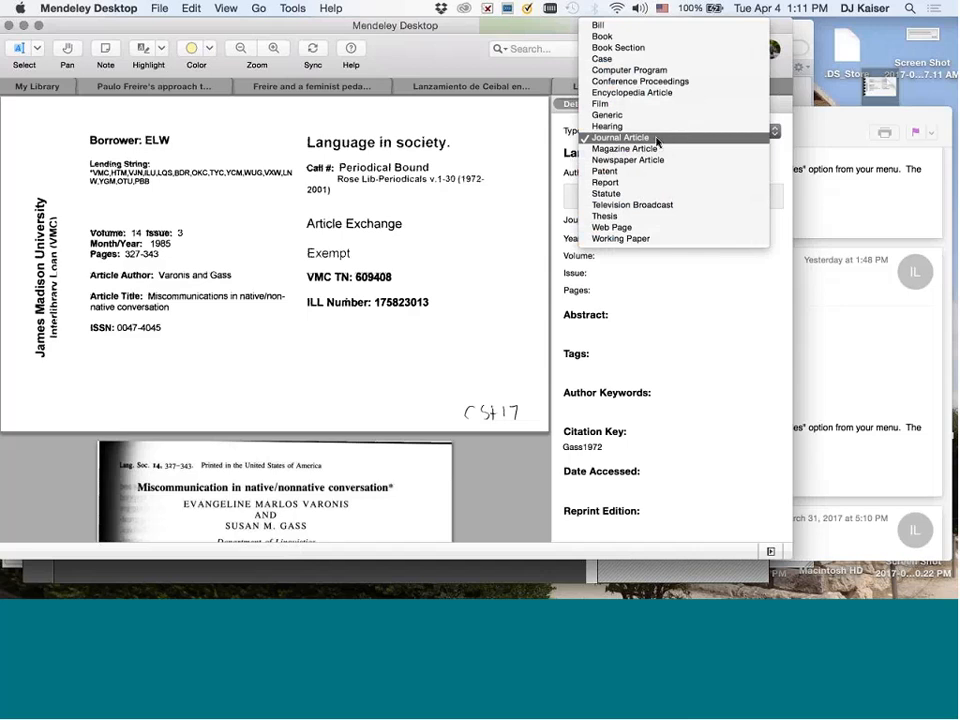
pyautogui.click(657, 138)
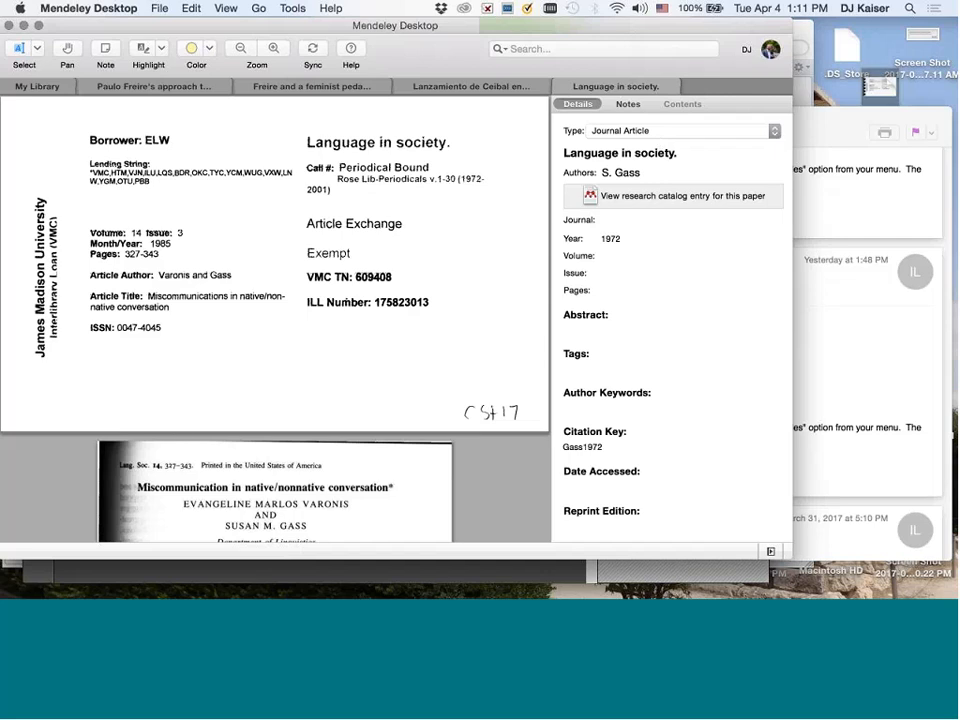
# Replace the reference title with "Miscommunication in native/nonnative conversation"
pyautogui.scroll(-5, 388, 195)
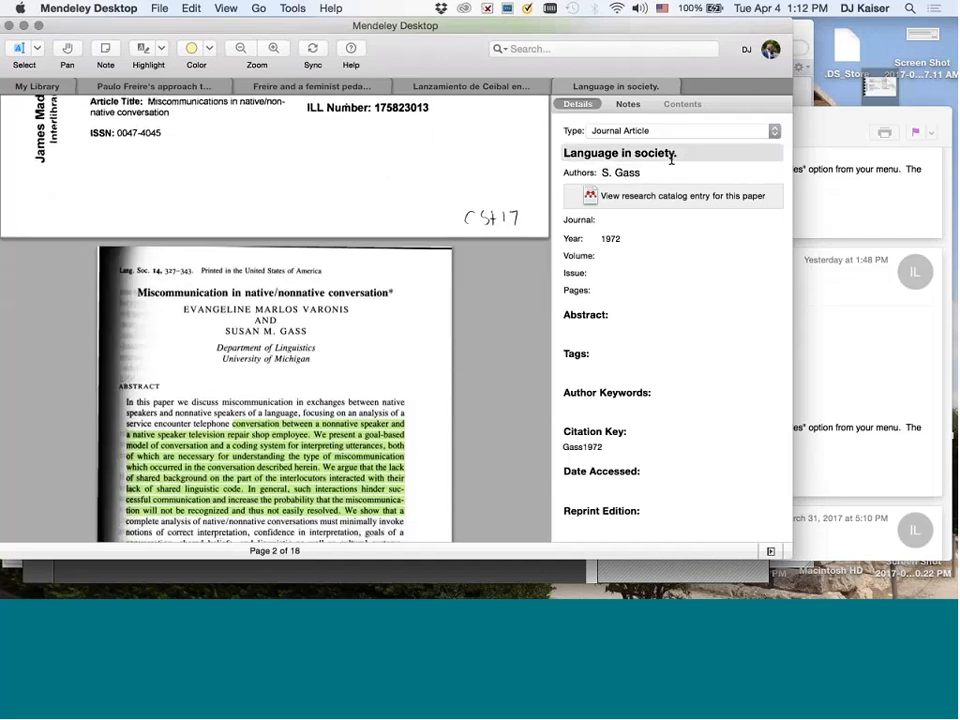
pyautogui.click(688, 156)
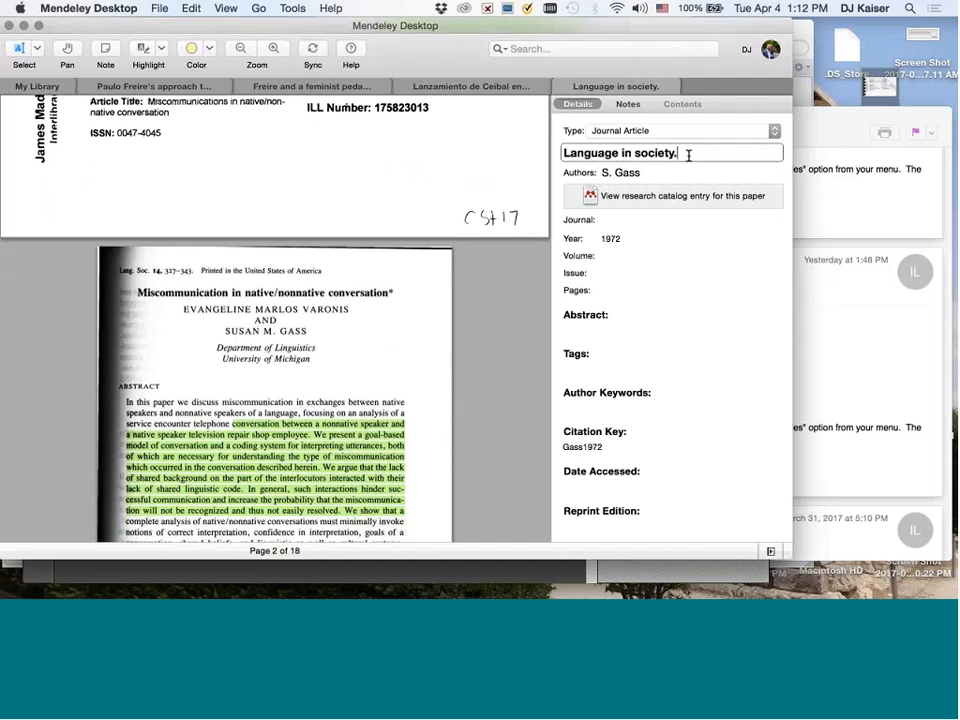
pyautogui.moveTo(688, 156); pyautogui.dragTo(555, 151)
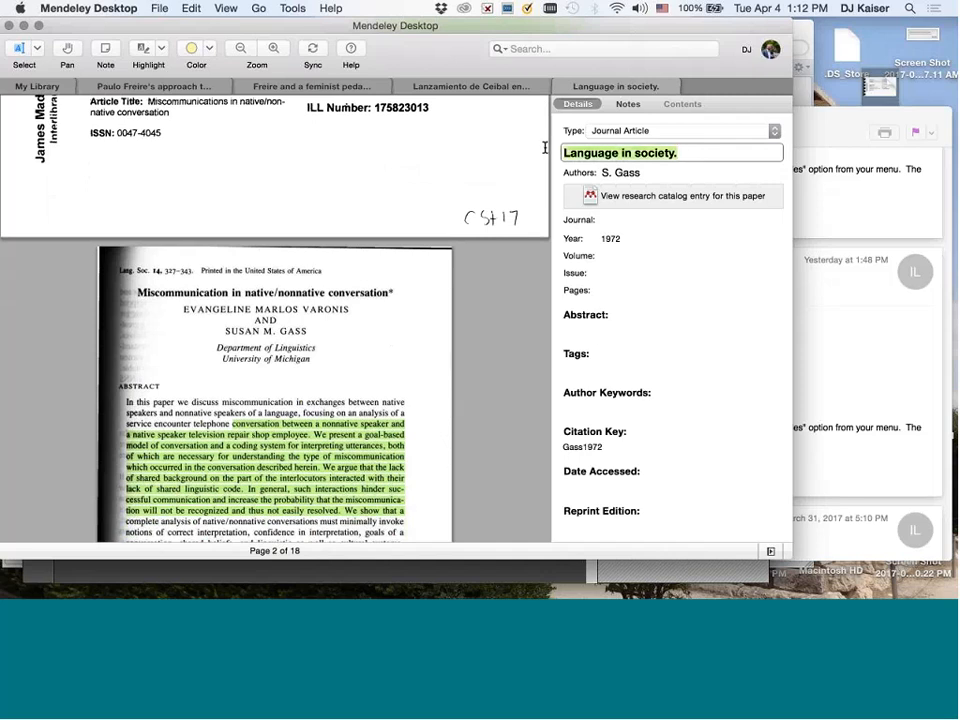
pyautogui.write('Miscommunica')
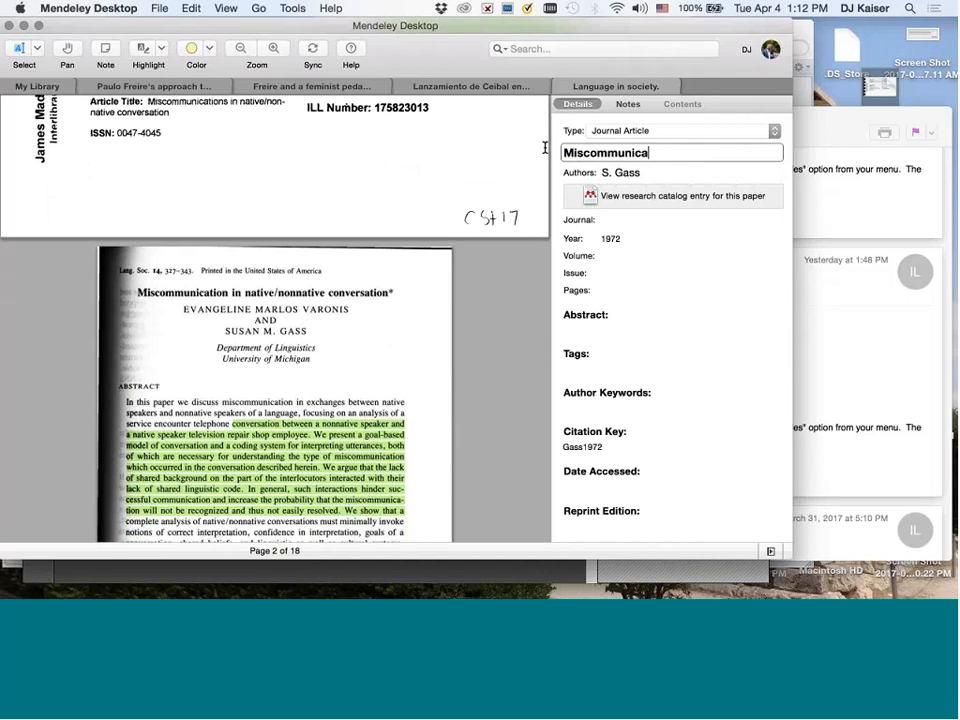
pyautogui.write('tion in native')
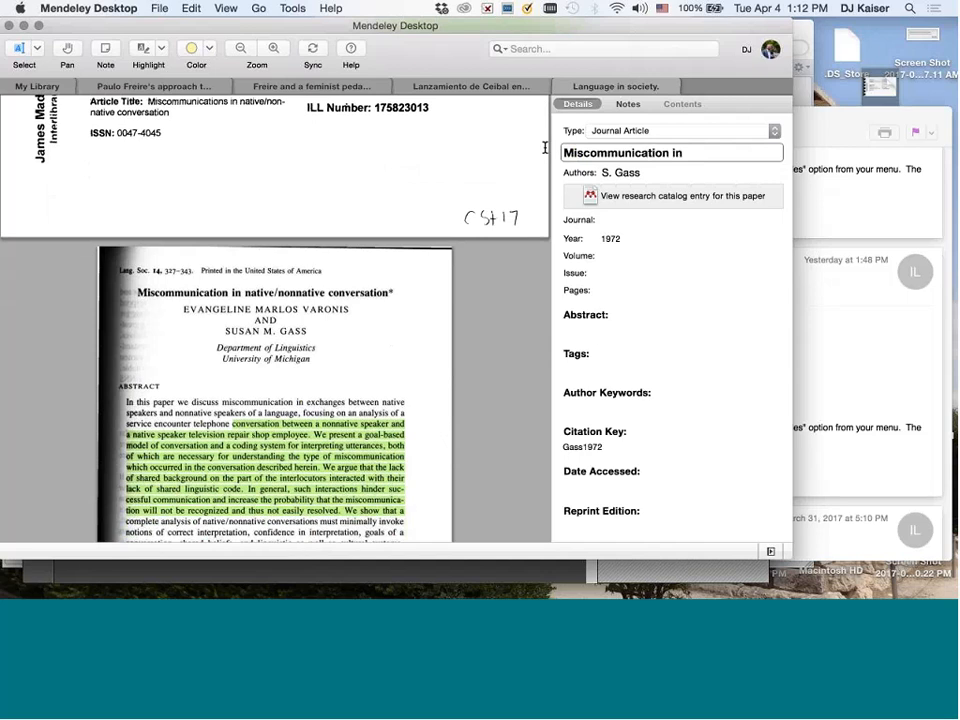
pyautogui.write('/n')
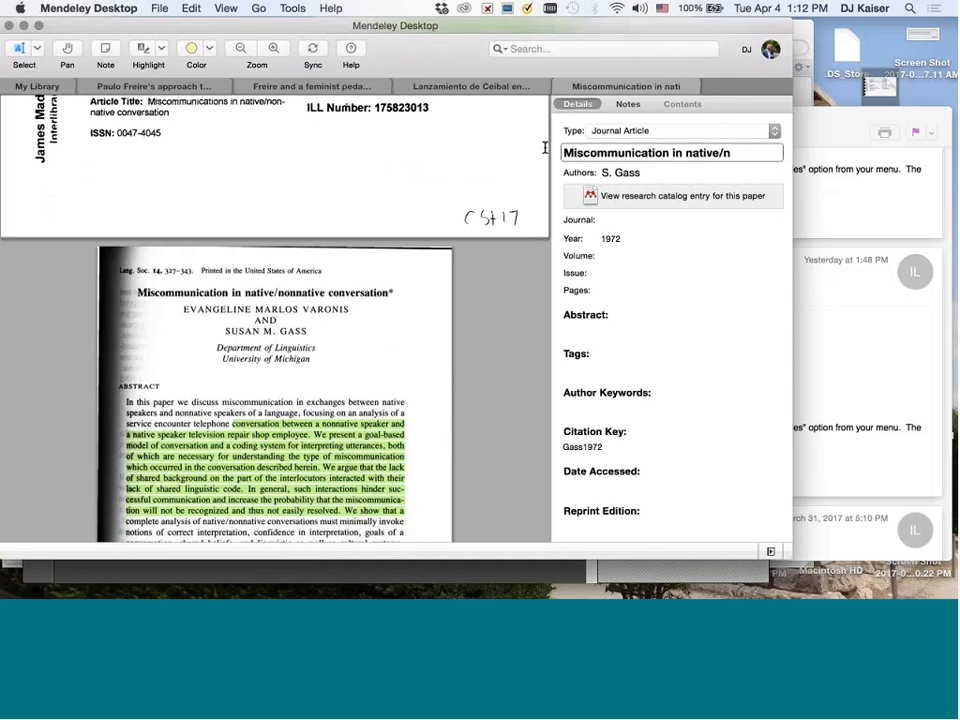
pyautogui.write('onnative conversation')
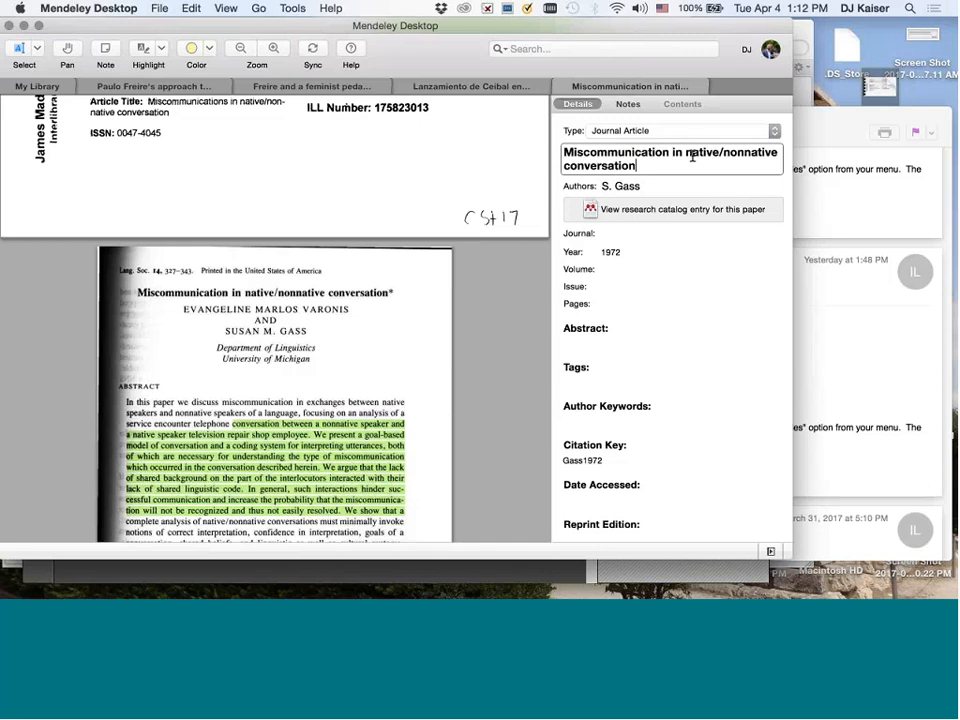
# Complete the listed author's entry with the full first name and middle initial in last-name-first format
pyautogui.click(652, 183)
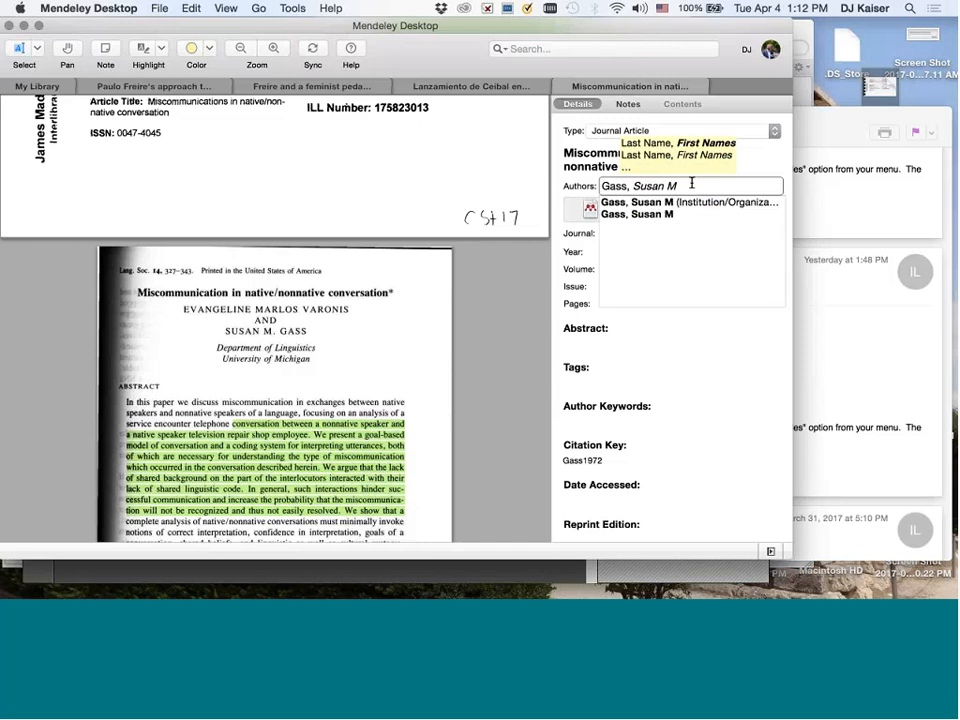
pyautogui.write('.')
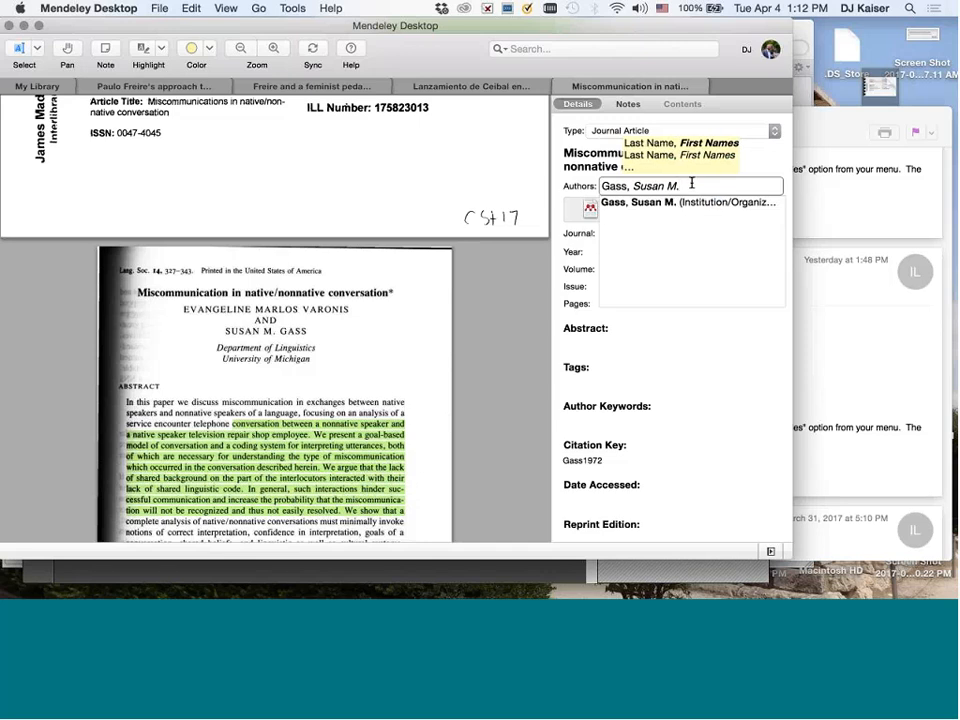
# Insert the article's first-listed author on a separate line above the existing author, as last name, comma and first names
pyautogui.press('Left')
pyautogui.press('Left')
pyautogui.press('Left')
pyautogui.press('Left')
pyautogui.press('Left')
pyautogui.press('Left')
pyautogui.press('Left')
pyautogui.press('Left')
pyautogui.press('Left')
pyautogui.press('Left')
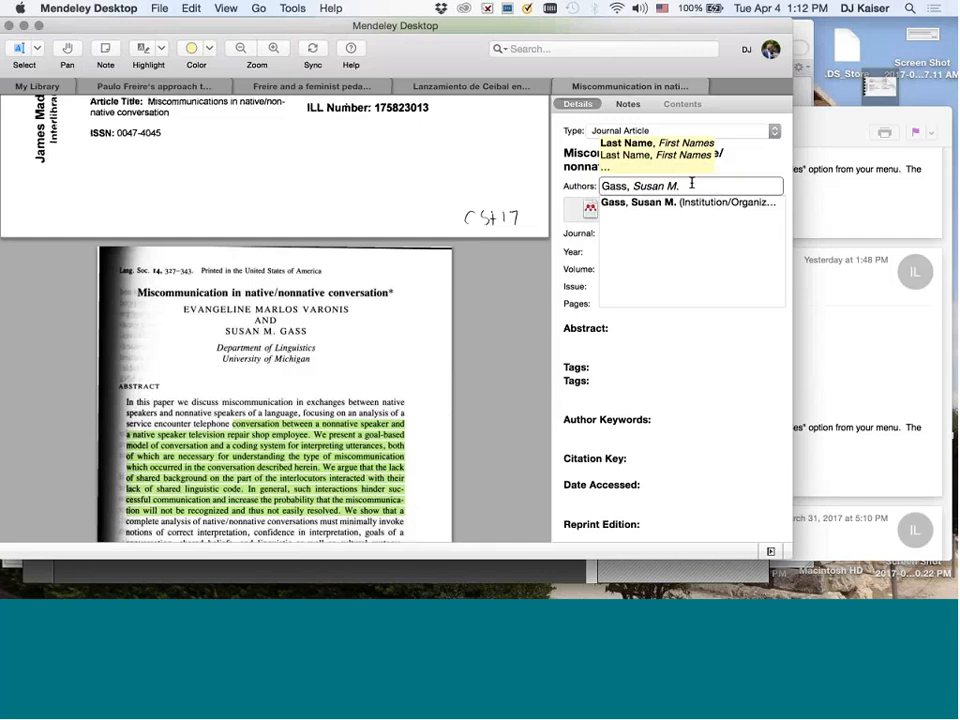
pyautogui.press('Return')
pyautogui.press('BackSpace')
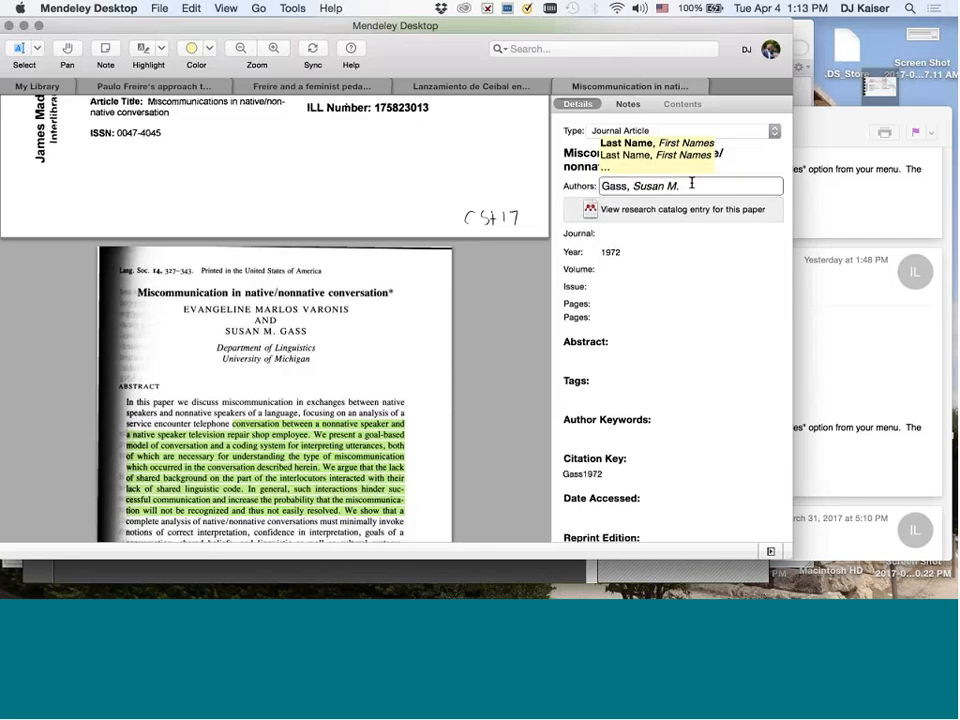
pyautogui.write('V')
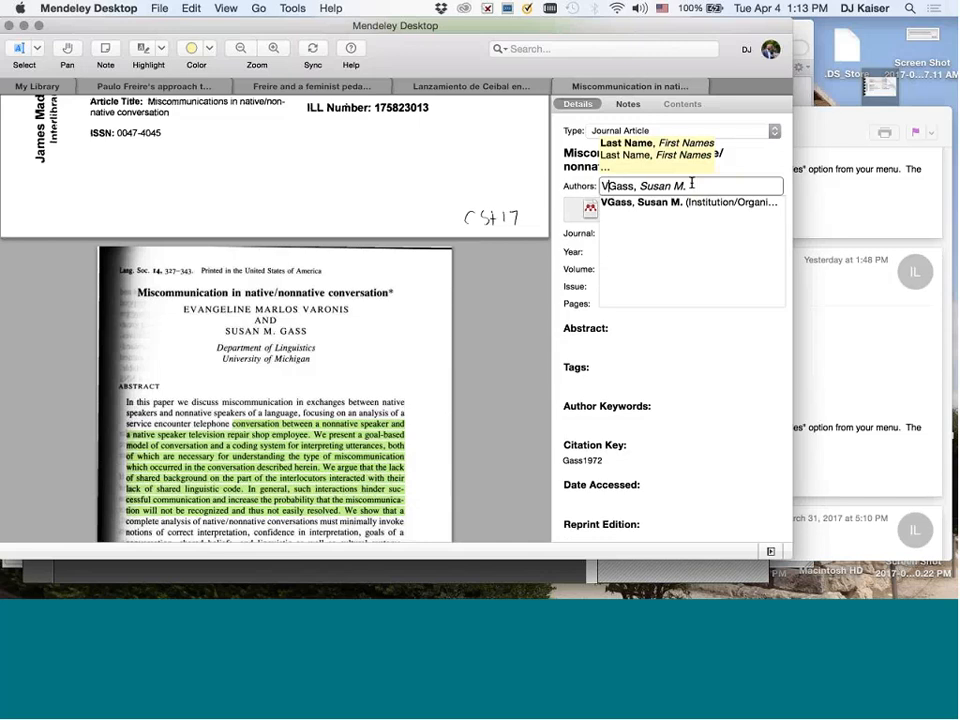
pyautogui.write('aronic')
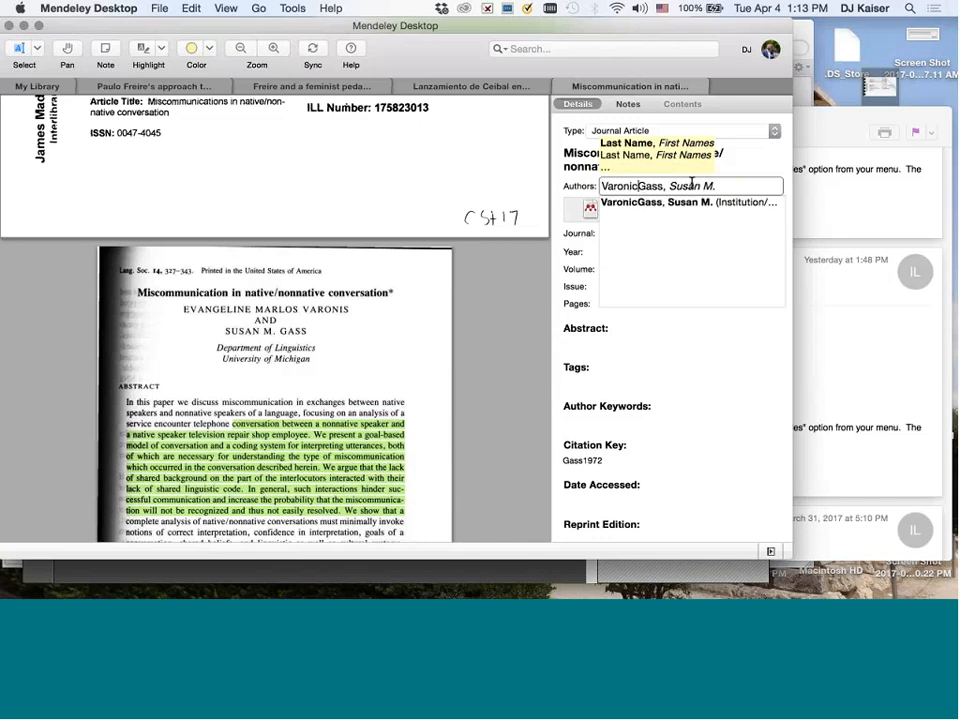
pyautogui.press('BackSpace')
pyautogui.write('s')
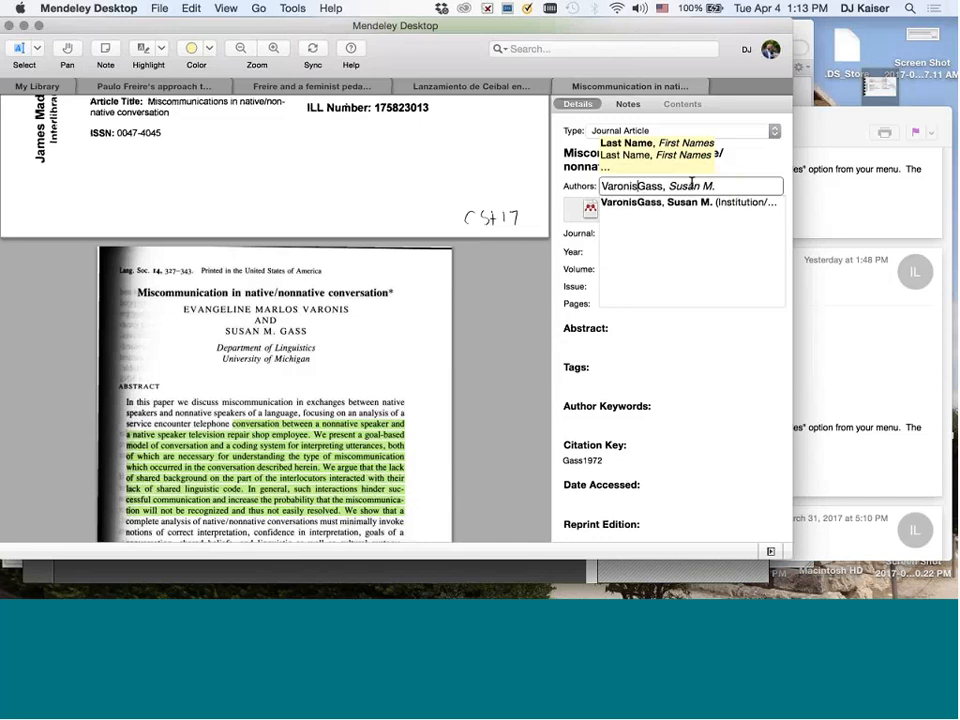
pyautogui.write(', Evang')
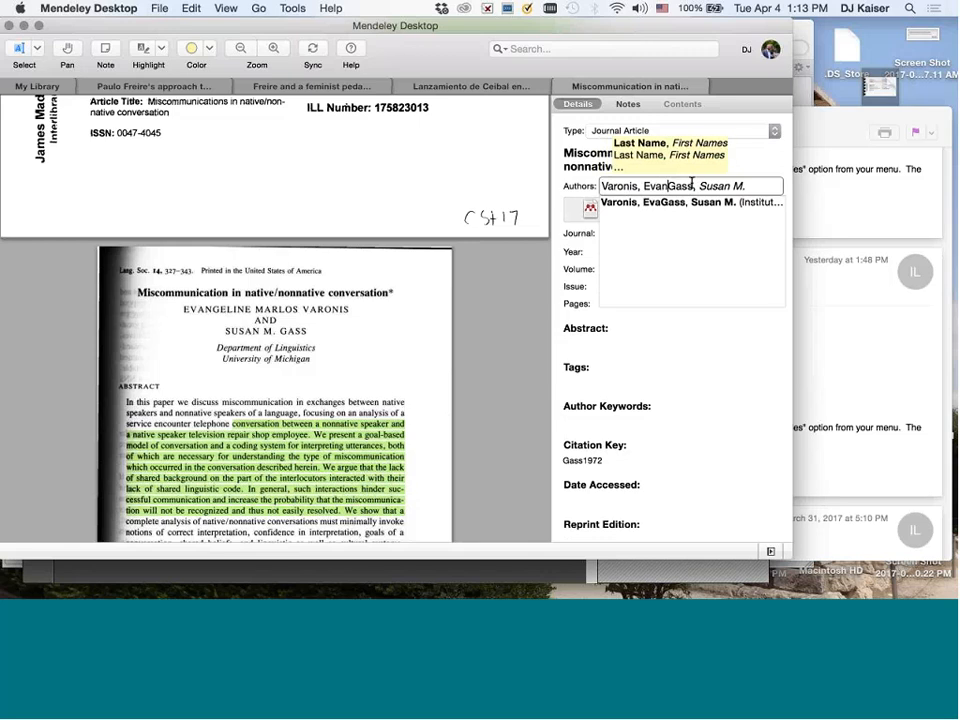
pyautogui.write('elin')
pyautogui.write('e Marlo')
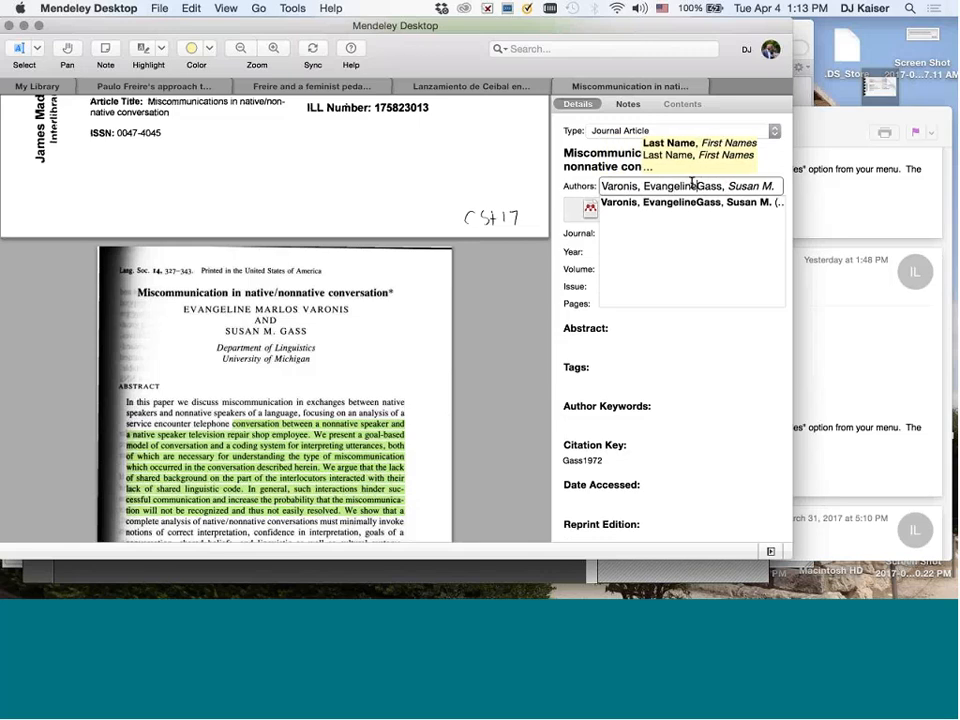
pyautogui.write('s')
pyautogui.press('Return')
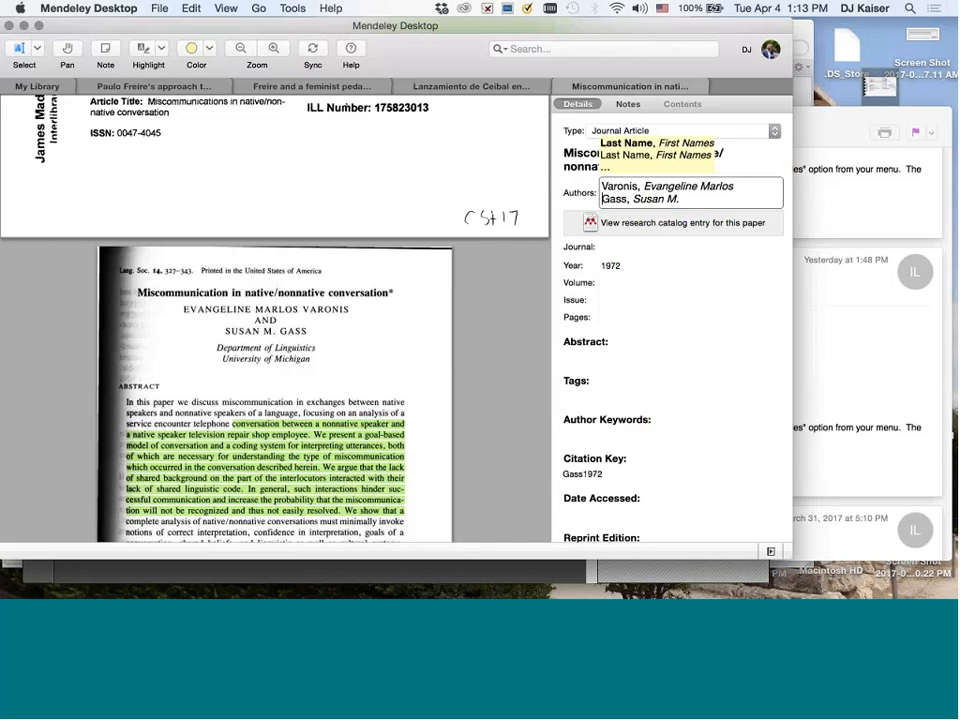
# Check that both author entries follow the last name, first names format
pyautogui.click(658, 243)
pyautogui.click(740, 185)
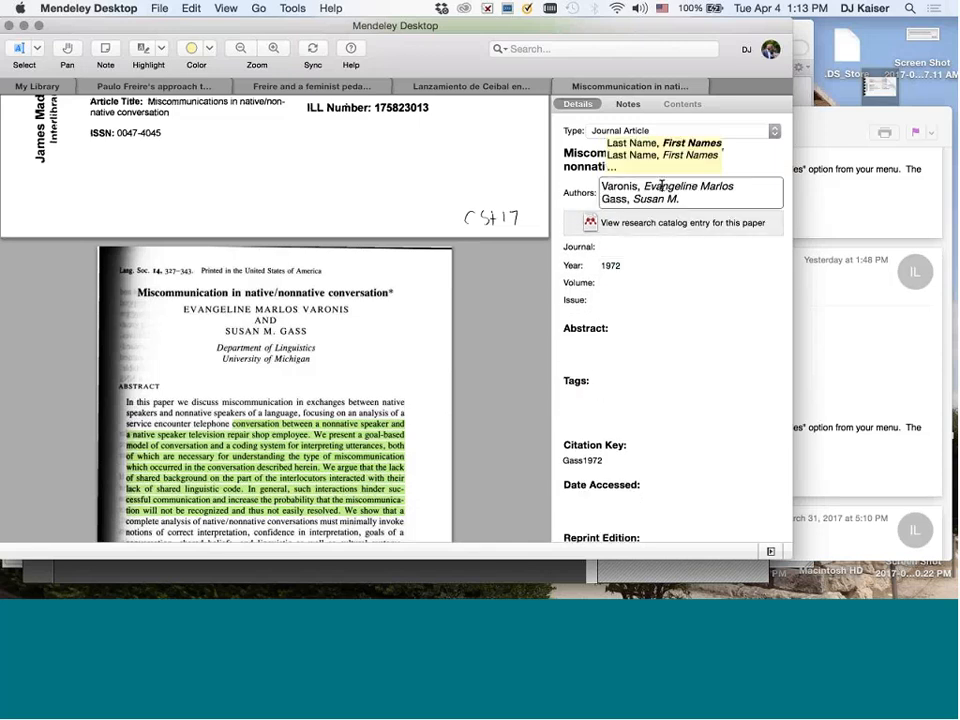
pyautogui.click(617, 240)
pyautogui.click(622, 188)
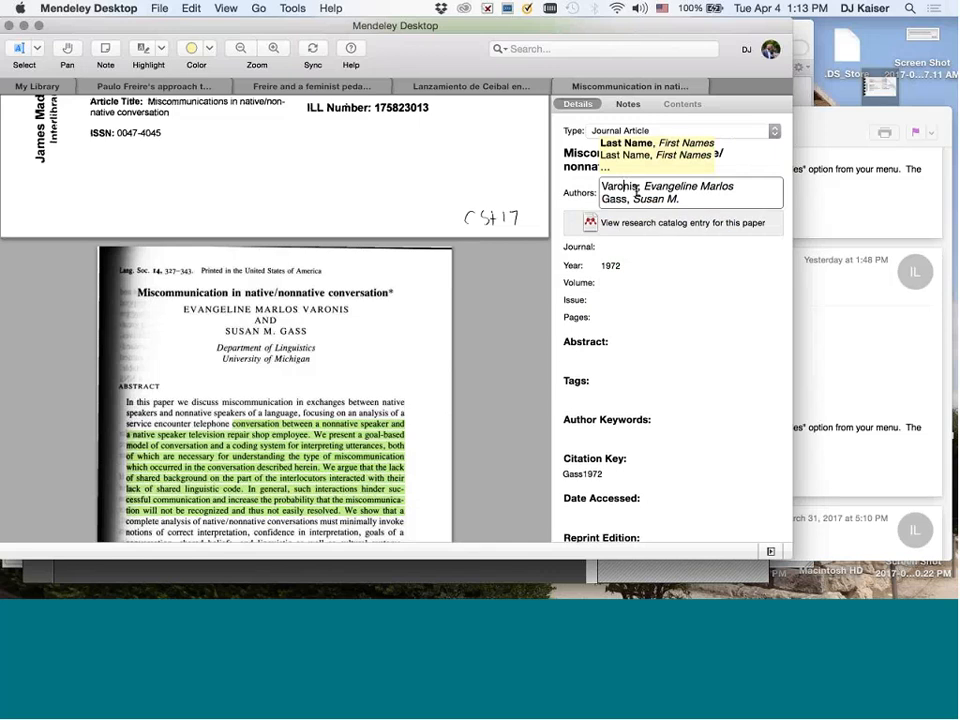
pyautogui.click(626, 233)
# Examine the cover sheet and the header of the article's first page for the journal name
pyautogui.scroll(3, 385, 296)
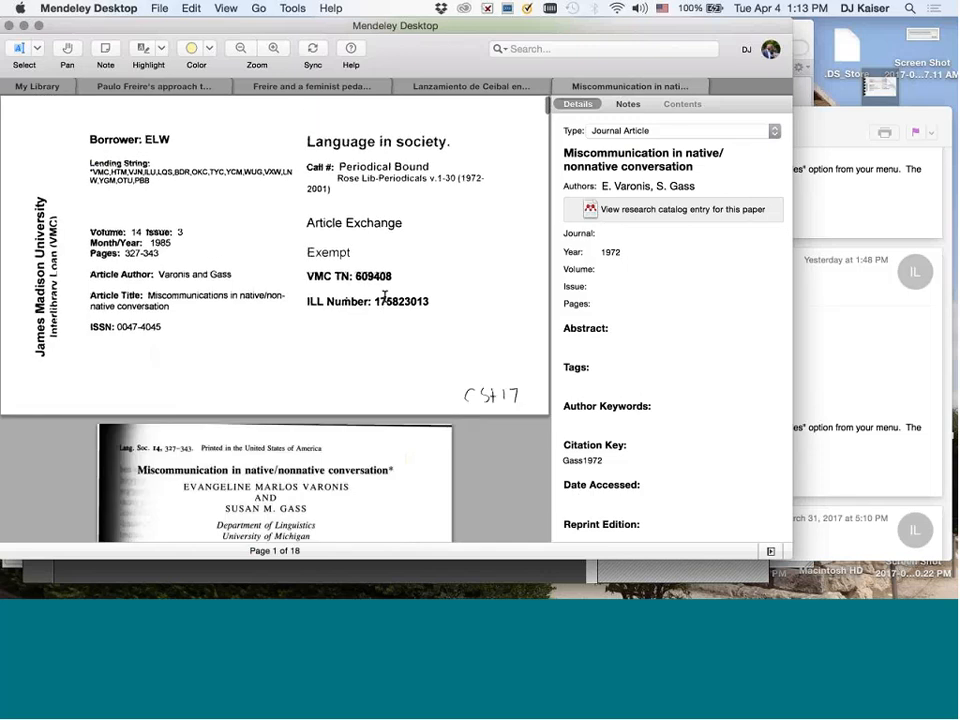
pyautogui.scroll(1, 385, 296)
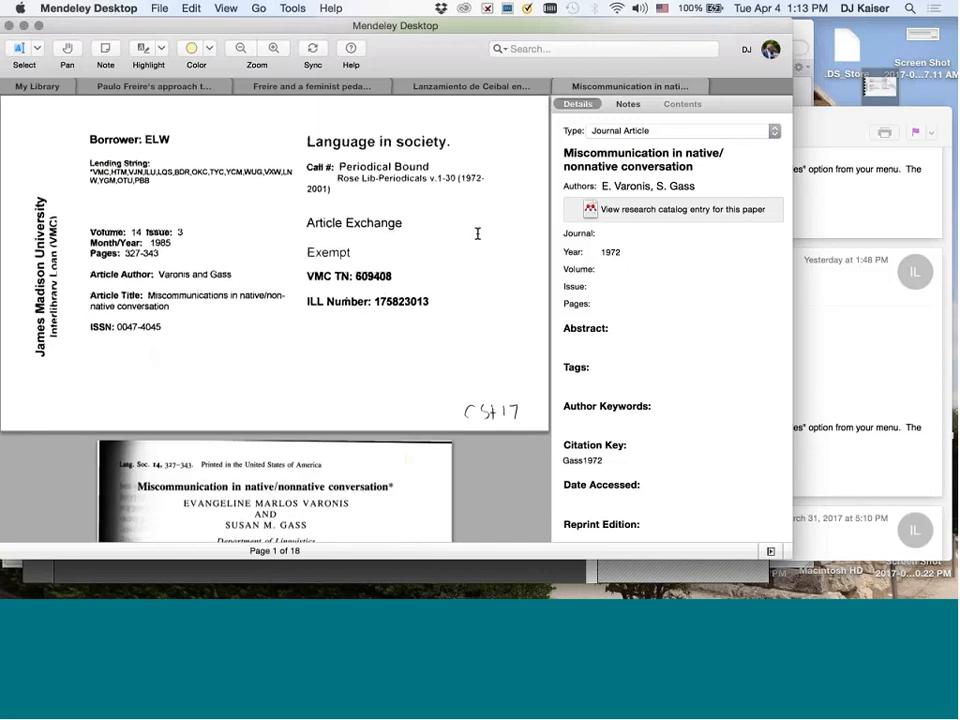
pyautogui.scroll(-5, 251, 193)
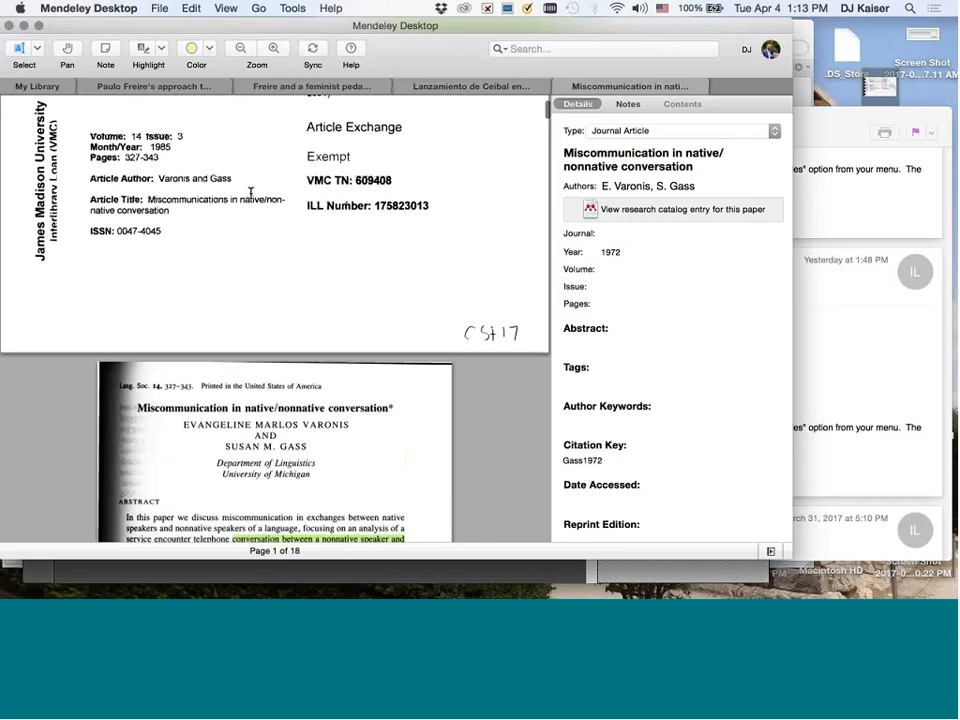
pyautogui.scroll(-4, 251, 193)
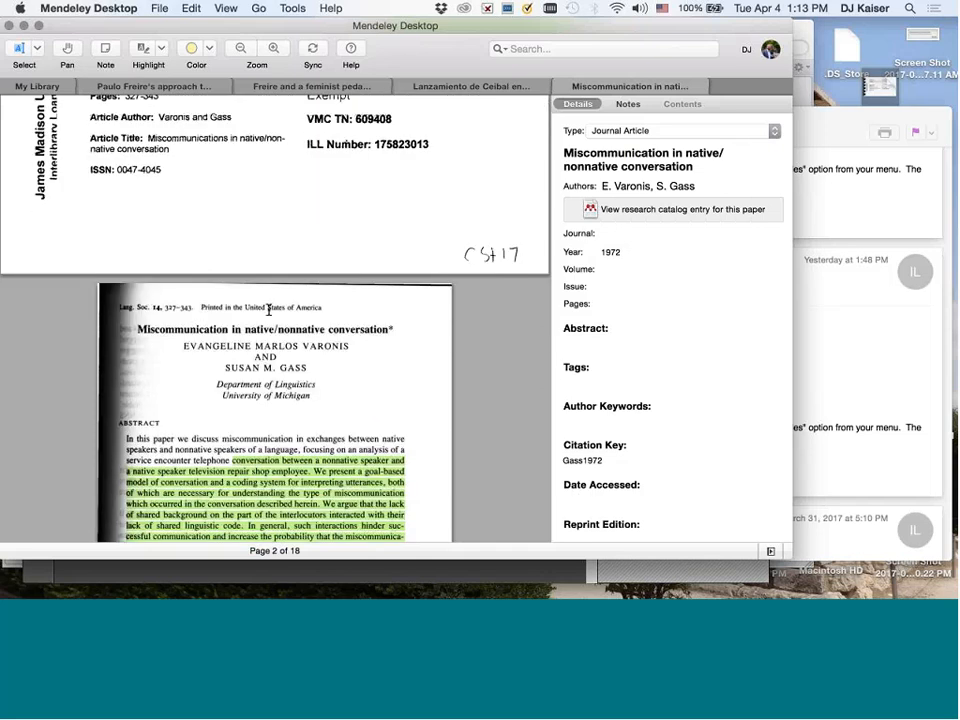
pyautogui.scroll(8, 268, 310)
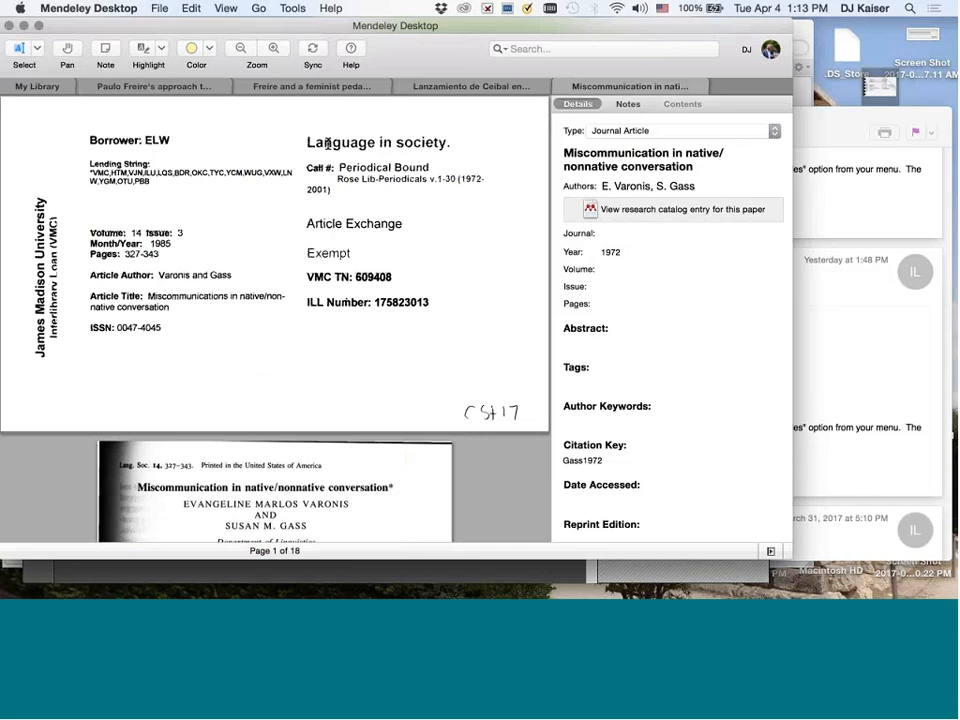
pyautogui.click(636, 230)
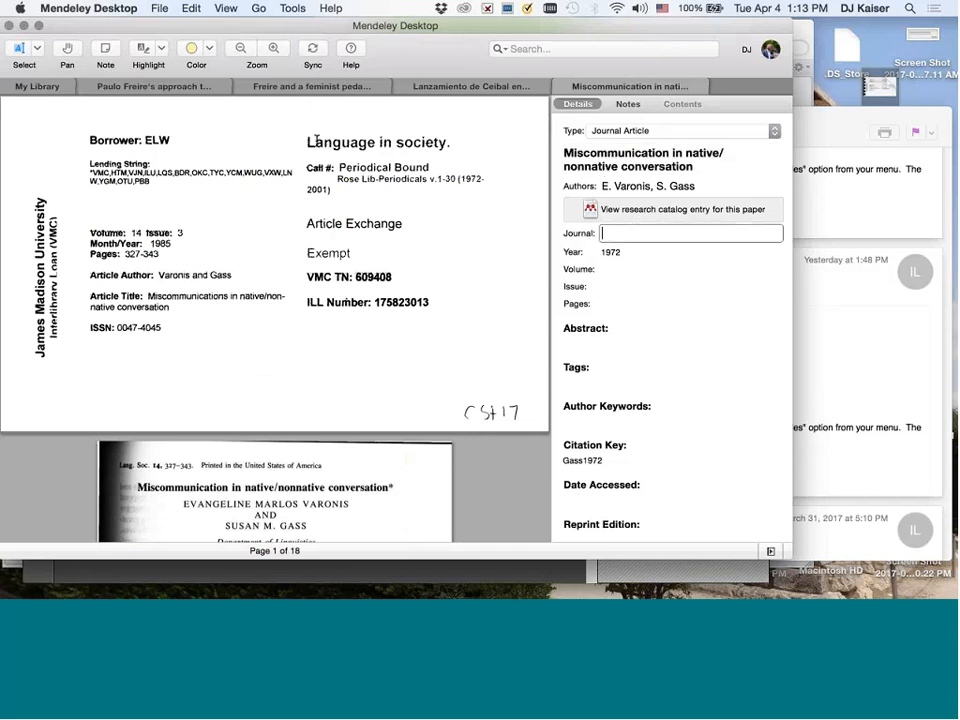
pyautogui.moveTo(316, 141); pyautogui.dragTo(454, 148)
pyautogui.scroll(-3, 456, 147)
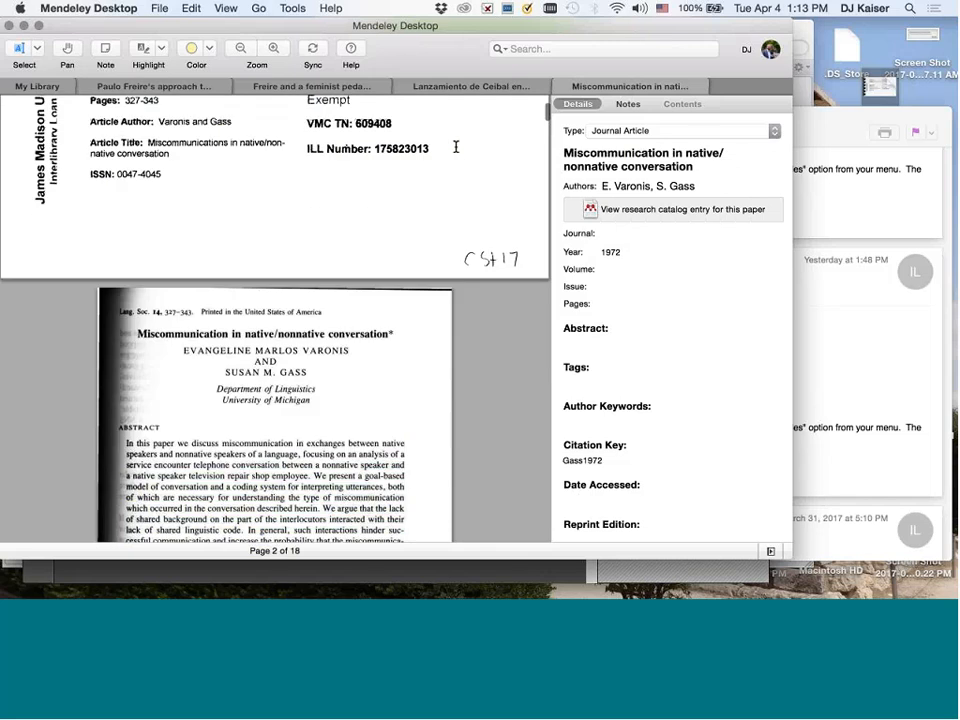
pyautogui.moveTo(400, 538); pyautogui.dragTo(120, 312)
pyautogui.click(152, 312)
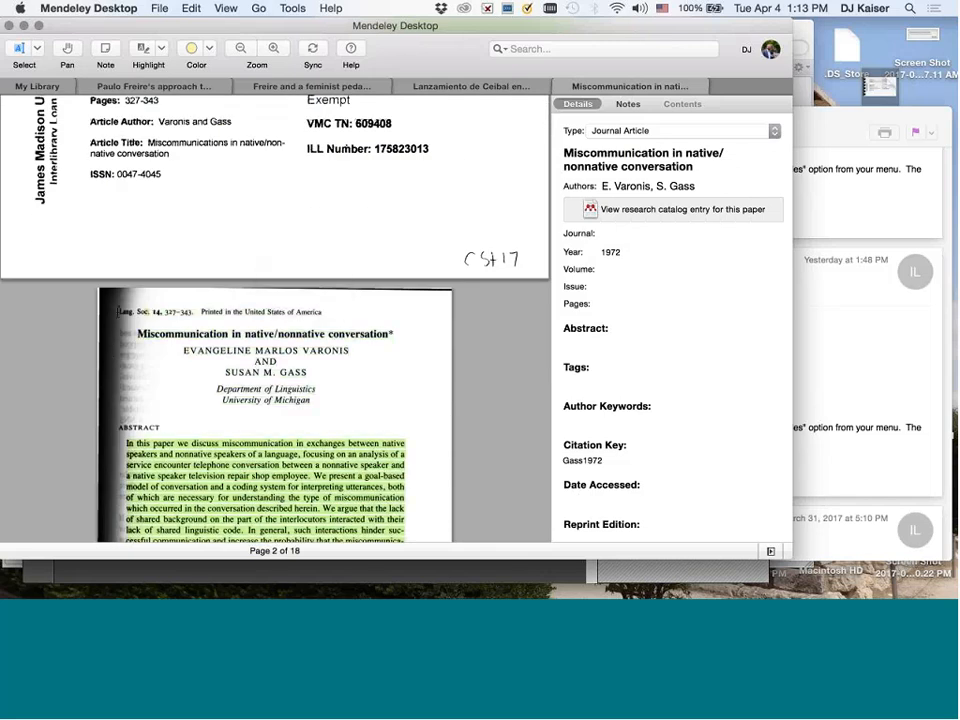
# Set the reference's journal to the suggested entry Language in Society
pyautogui.click(611, 236)
pyautogui.write('Language in')
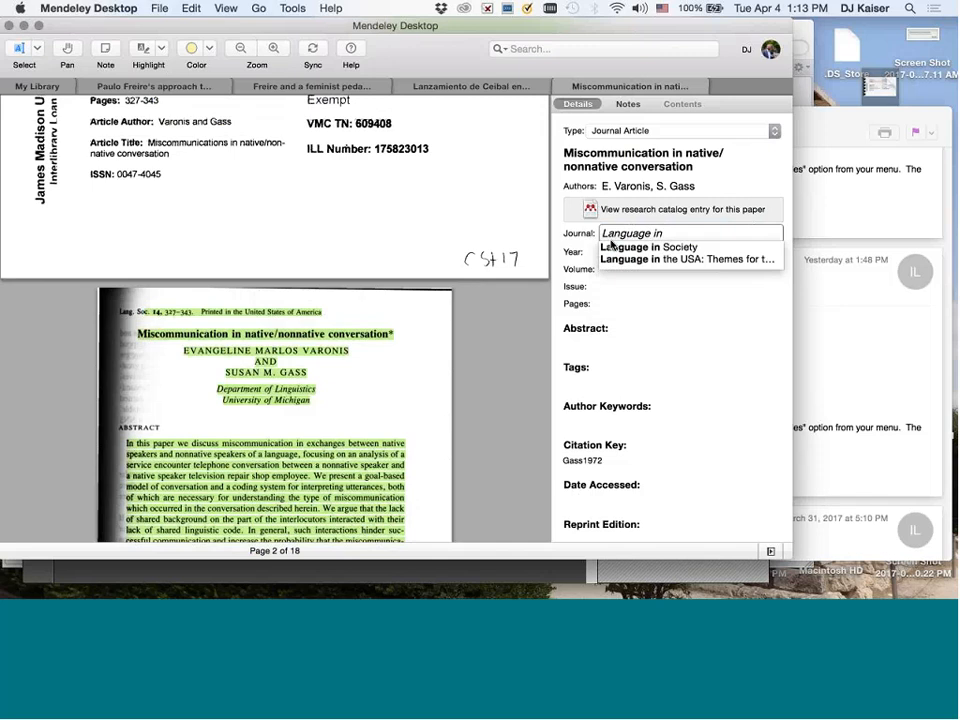
pyautogui.write(' S')
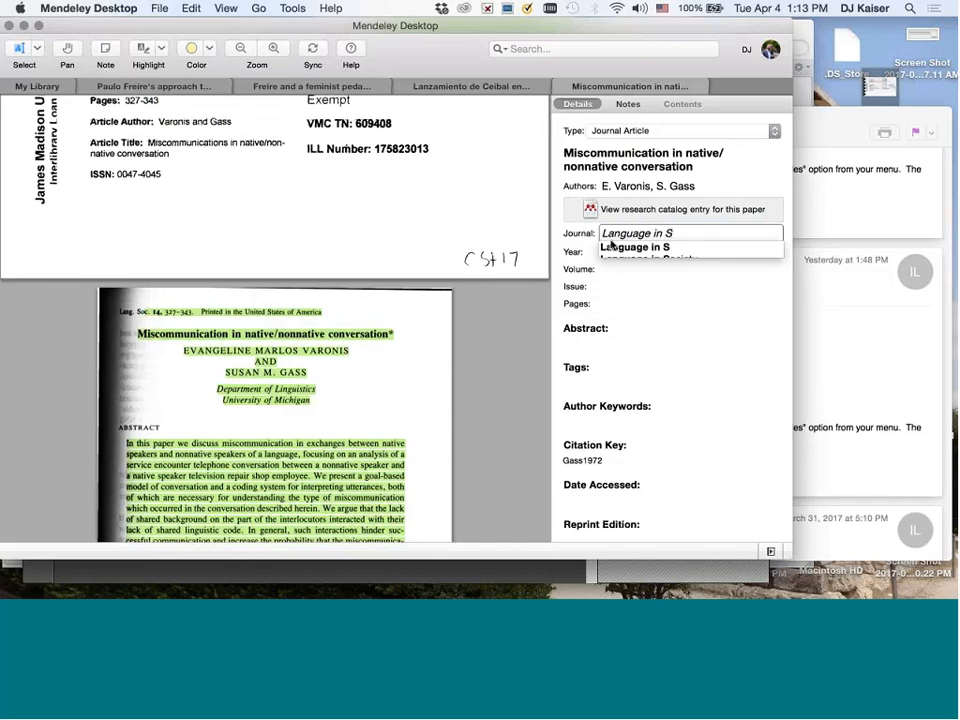
pyautogui.write('oc')
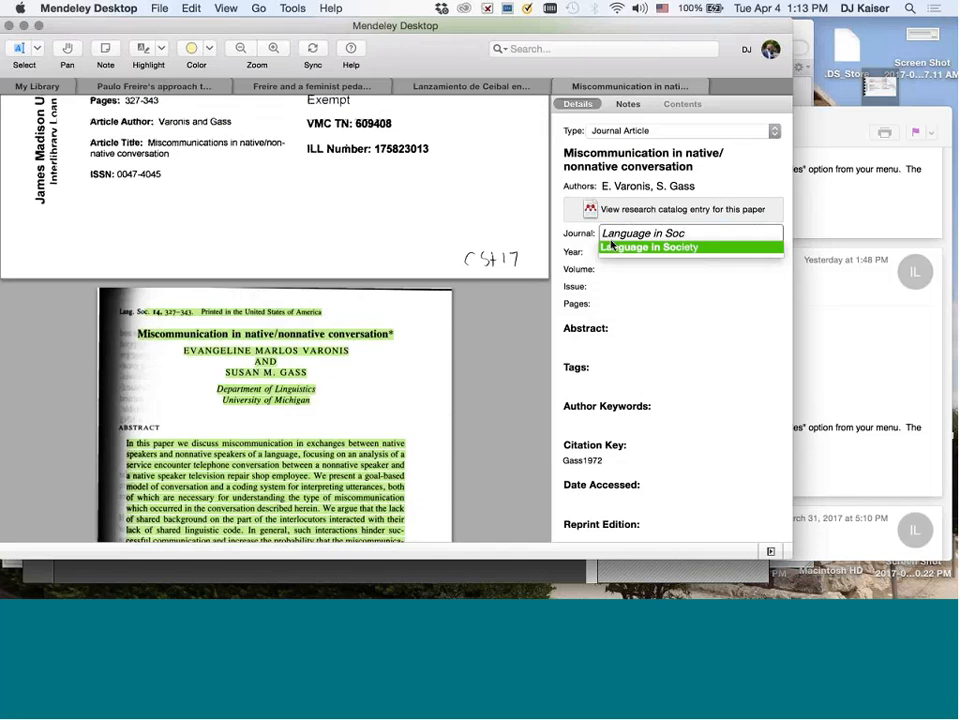
pyautogui.click(612, 246)
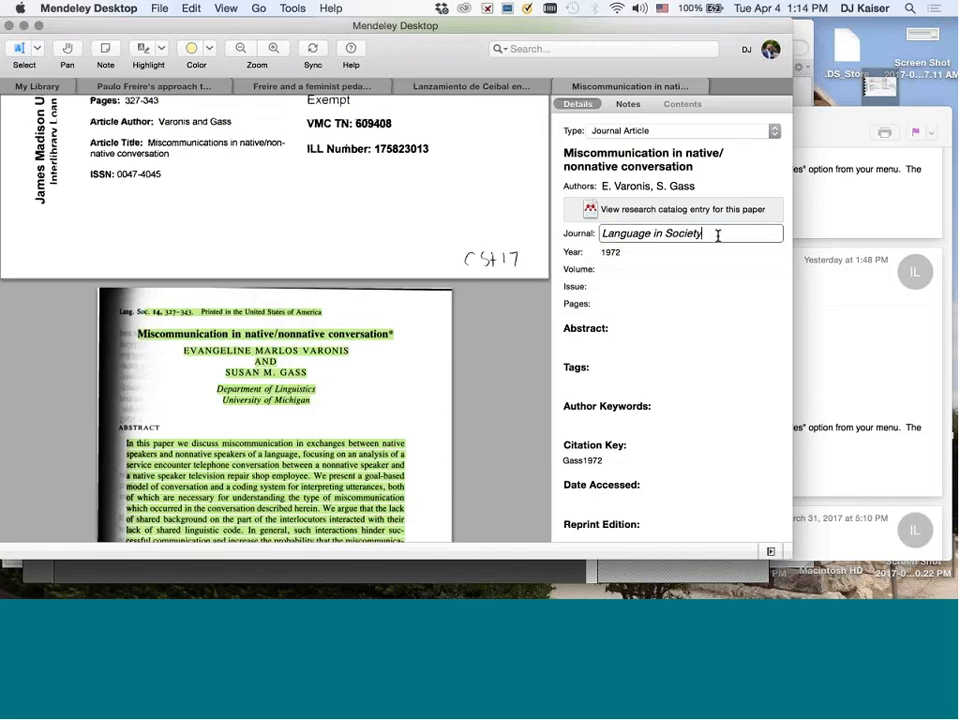
# Find the publication year on the cover sheet and set the reference's year to 1985
pyautogui.scroll(3, 346, 282)
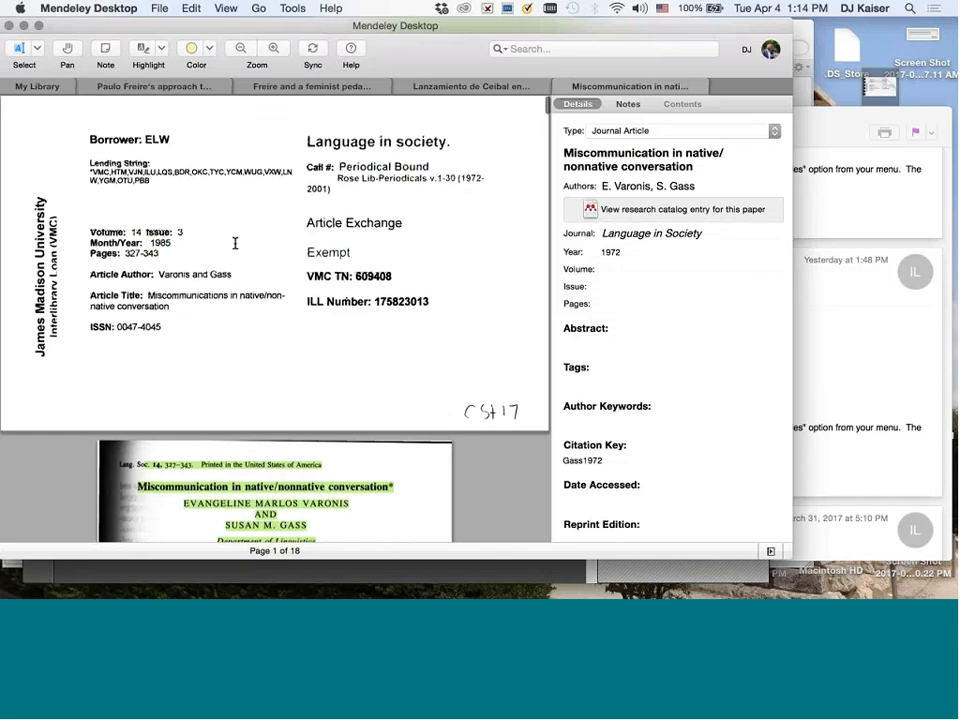
pyautogui.doubleClick(162, 243)
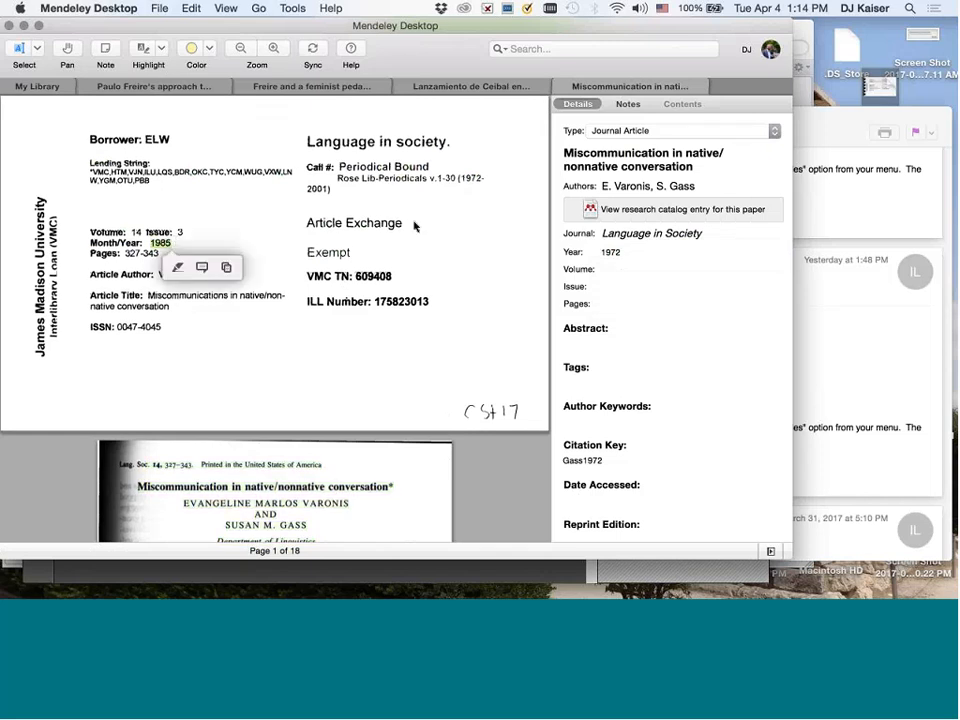
pyautogui.click(622, 253)
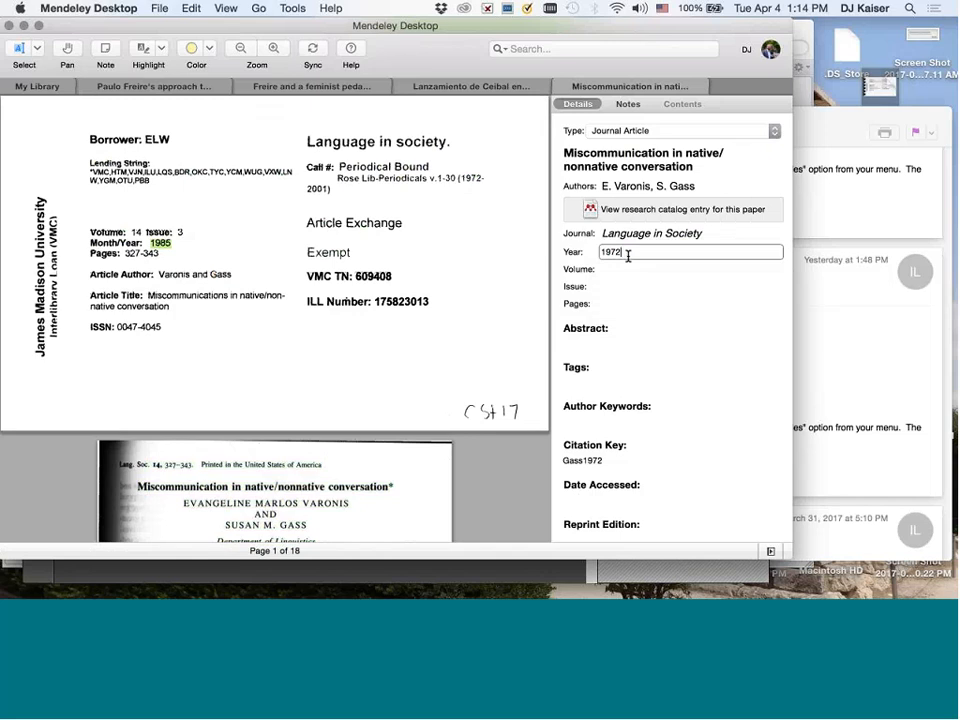
pyautogui.press('BackSpace')
pyautogui.press('BackSpace')
pyautogui.write('85')
# Locate the volume number on the cover sheet and set the reference's volume to 14
pyautogui.click(137, 232)
pyautogui.doubleClick(137, 232)
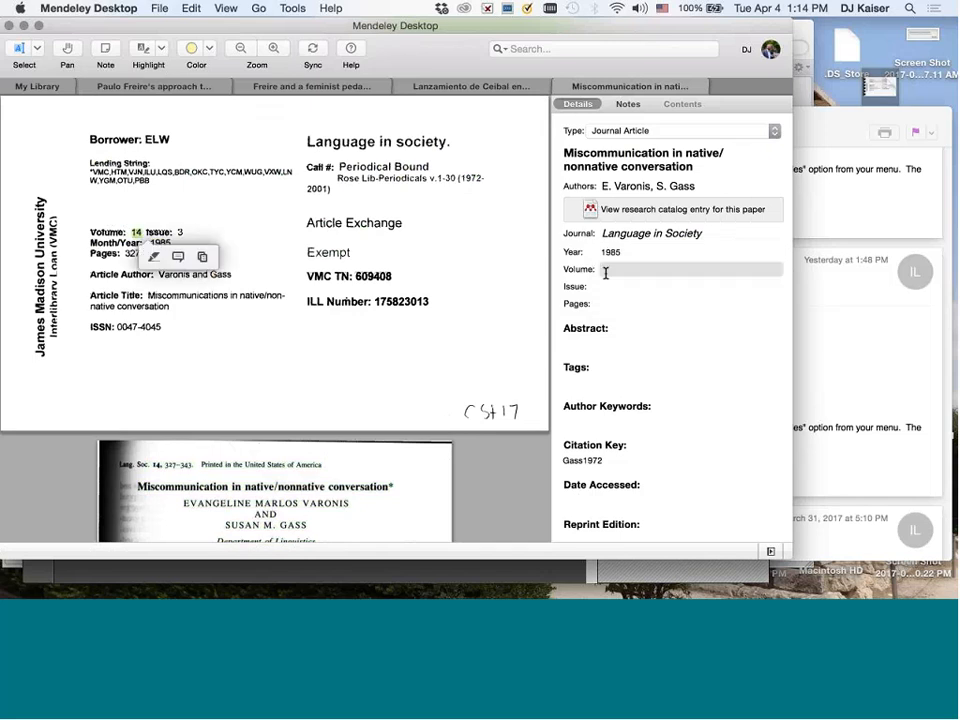
pyautogui.click(606, 270)
pyautogui.write('14')
# Locate the issue number on the cover sheet and set the reference's issue to 3
pyautogui.click(609, 286)
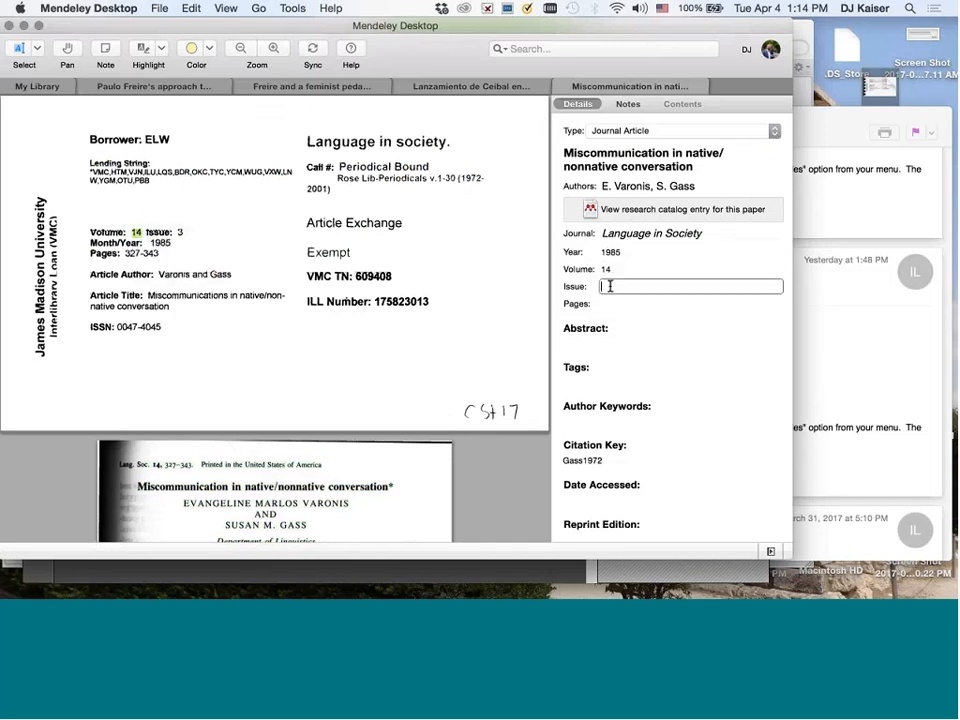
pyautogui.moveTo(175, 235)
pyautogui.mouseDown()
pyautogui.moveTo(192, 236)
pyautogui.moveTo(184, 234)
pyautogui.mouseUp()
pyautogui.click(605, 286)
pyautogui.write('3')
pyautogui.press('Return')
# Find the page range on the cover sheet and the article's first page, and try to select it on the cover sheet
pyautogui.scroll(-3, 275, 300)
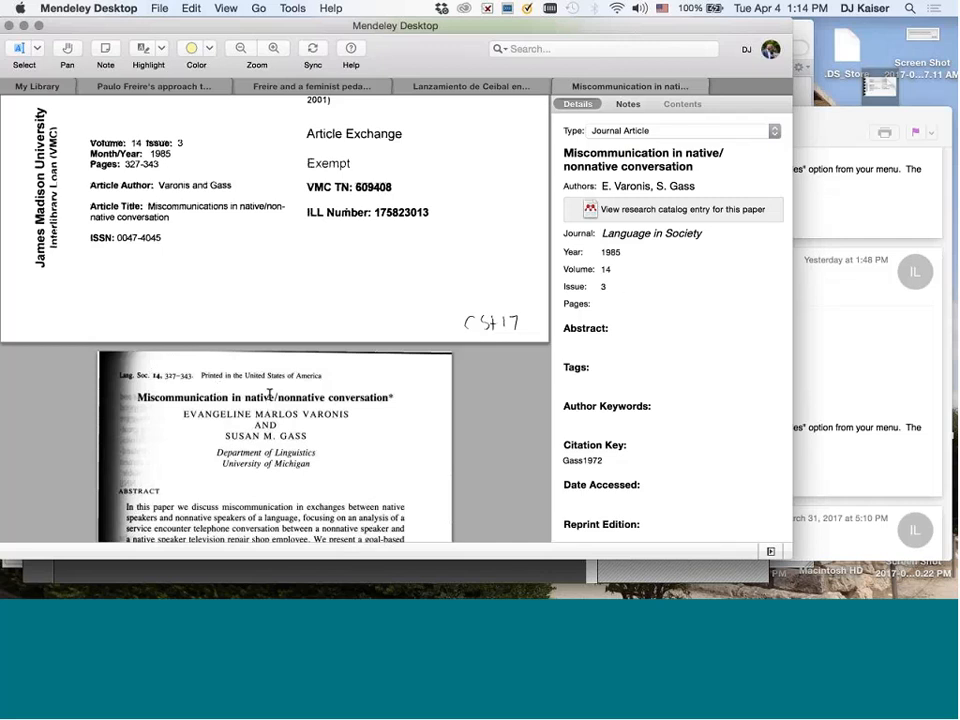
pyautogui.scroll(-4, 255, 320)
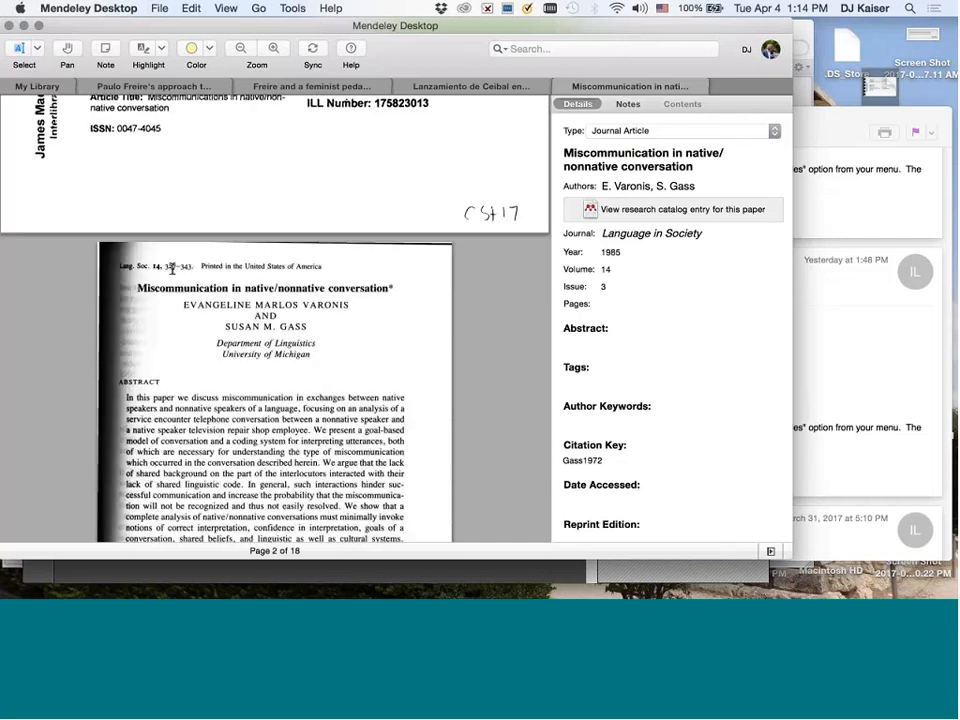
pyautogui.scroll(2, 280, 282)
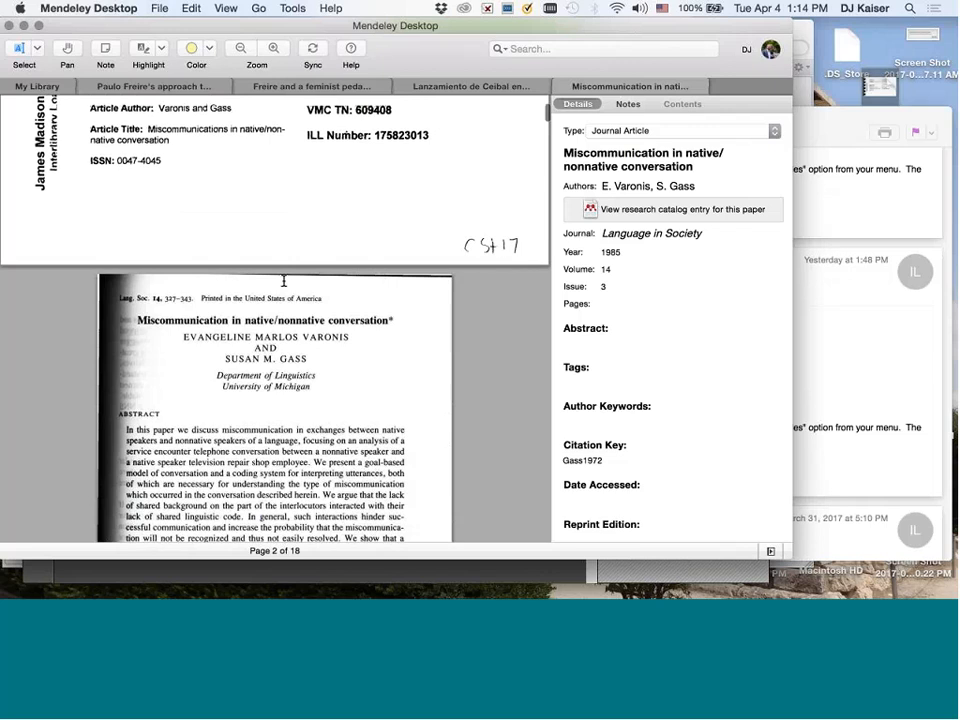
pyautogui.click(625, 304)
pyautogui.click(372, 220)
pyautogui.scroll(2, 372, 220)
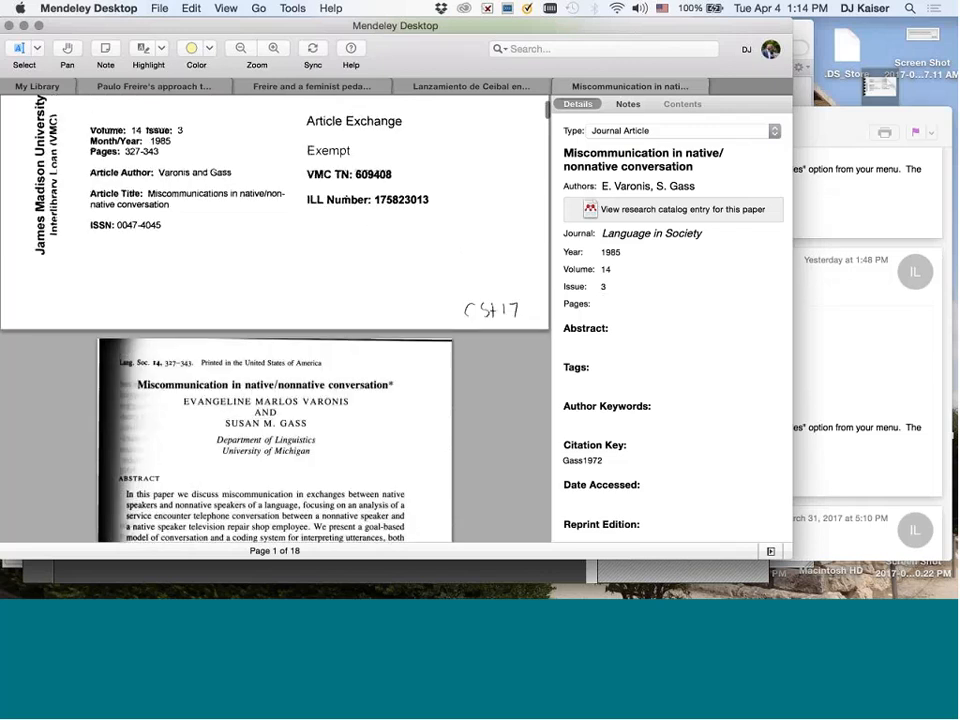
pyautogui.scroll(3, 372, 220)
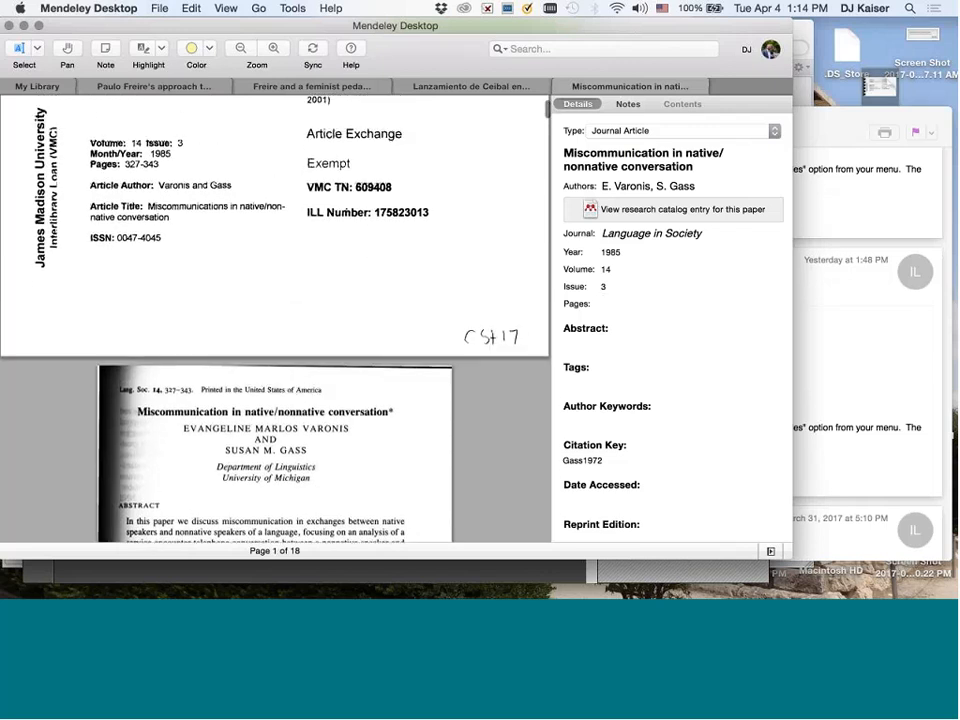
pyautogui.moveTo(126, 181); pyautogui.dragTo(152, 181)
pyautogui.click(159, 180)
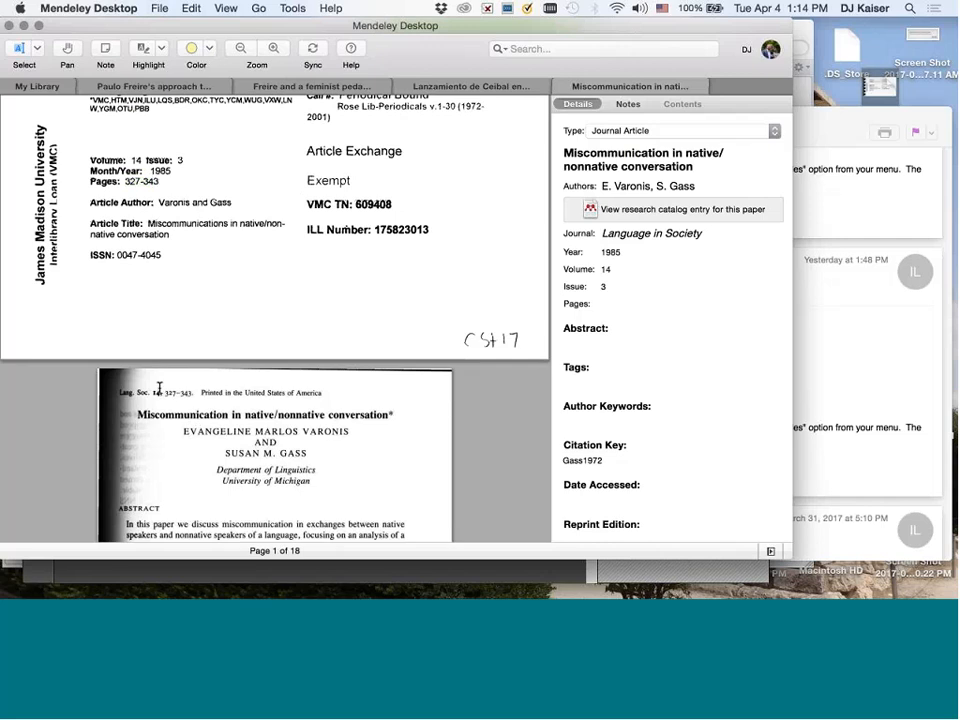
# Copy the page range 327-343 from the header line of the article's first page into the reference's pages
pyautogui.moveTo(165, 392); pyautogui.dragTo(192, 393)
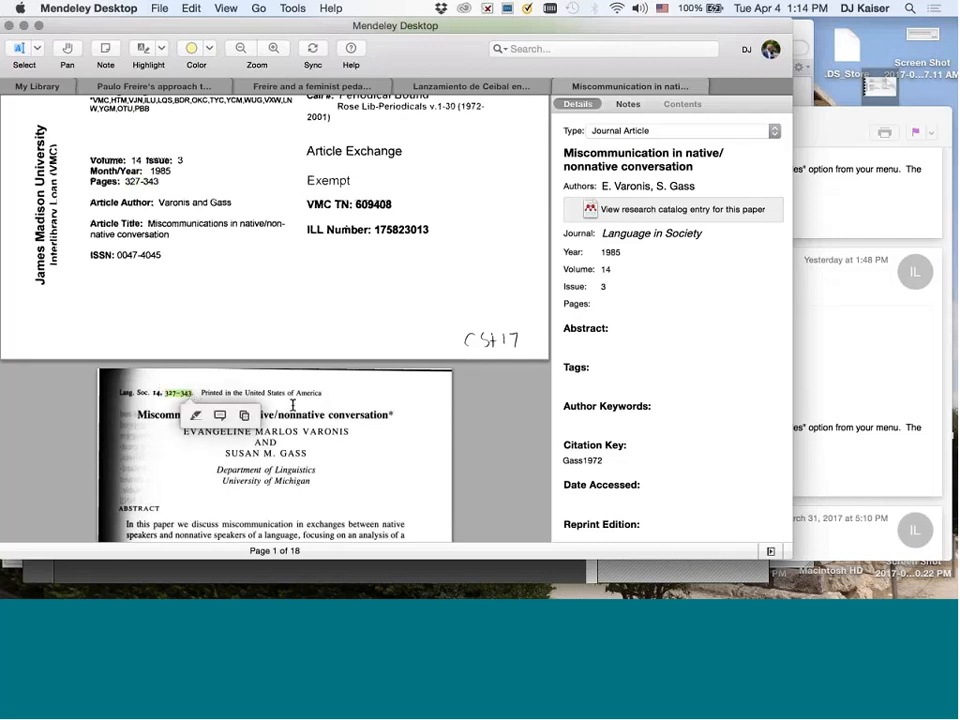
pyautogui.rightClick(181, 397)
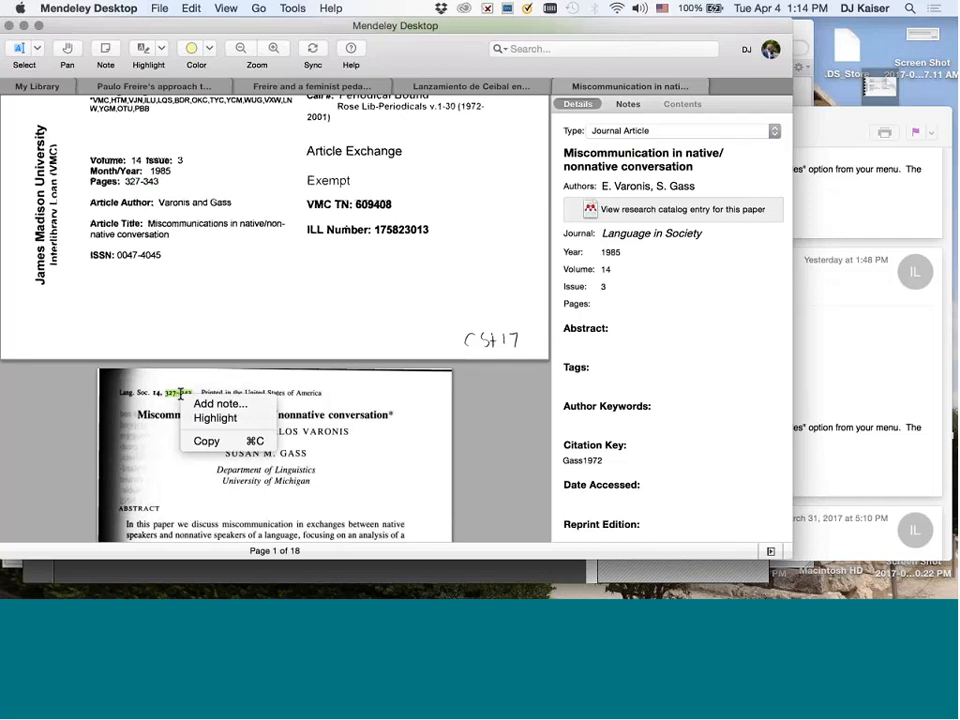
pyautogui.click(200, 442)
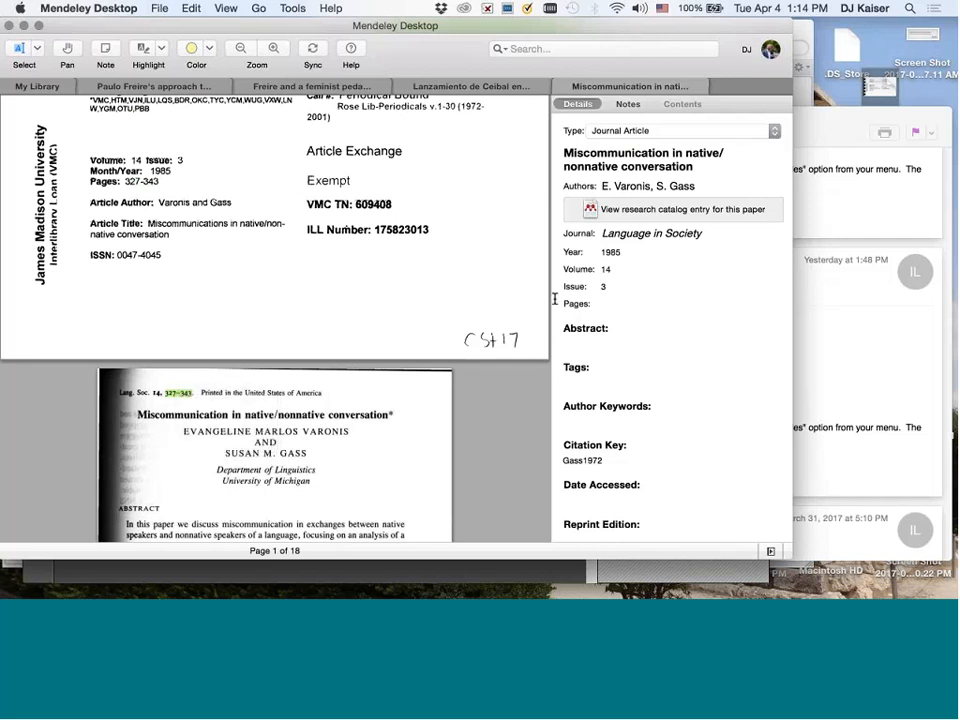
pyautogui.rightClick(614, 308)
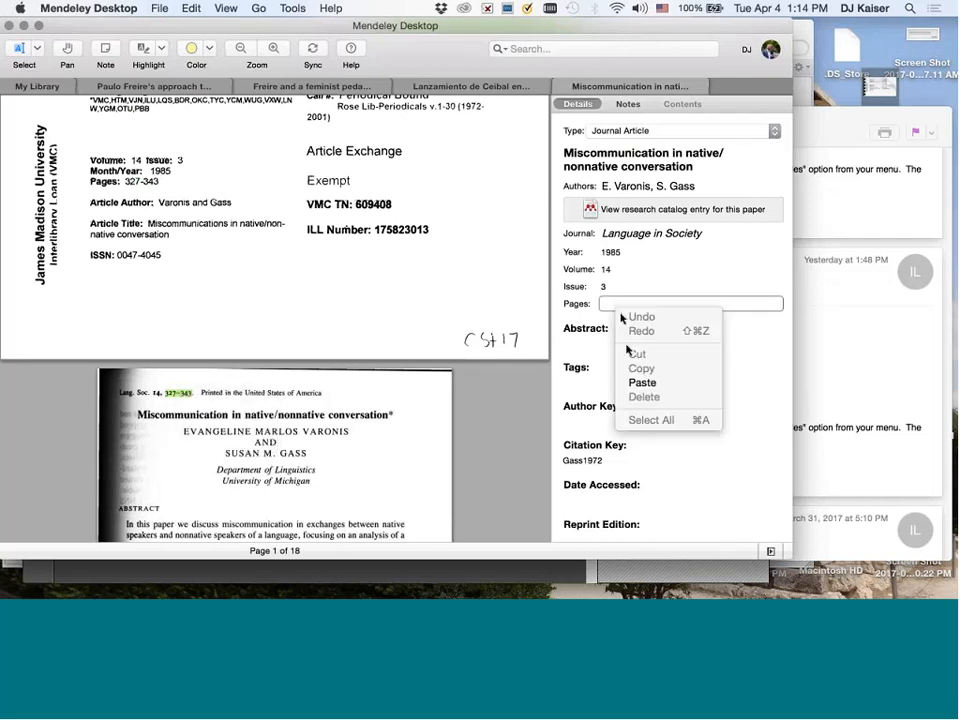
pyautogui.click(634, 382)
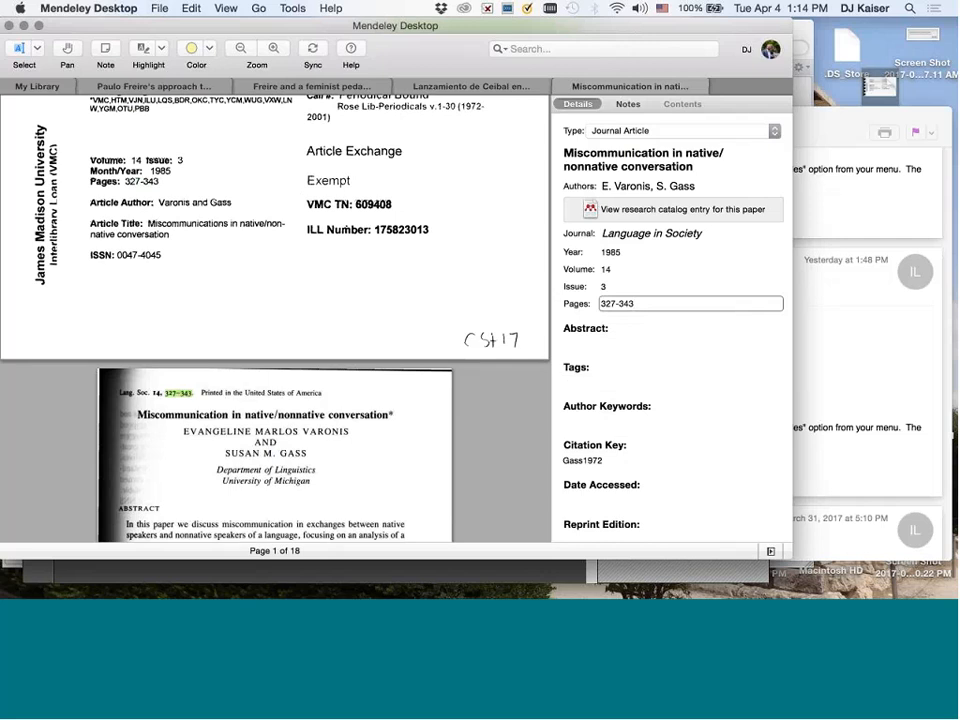
pyautogui.click(602, 338)
# Clear the reference's outdated citation key so that a new one is generated from the corrected details
pyautogui.scroll(-2, 635, 322)
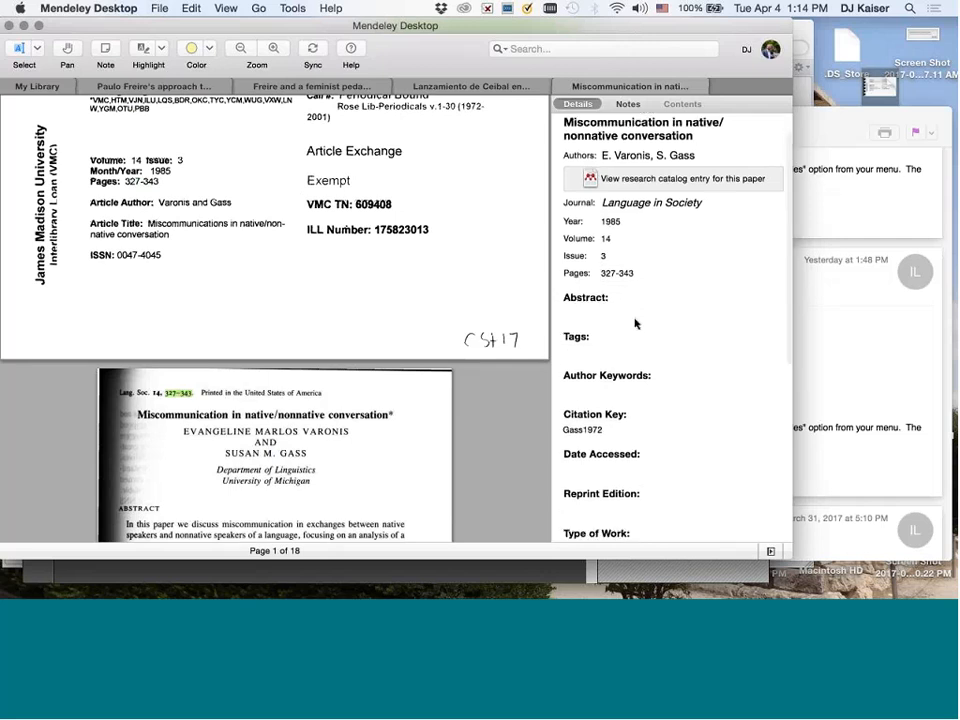
pyautogui.scroll(-3, 635, 322)
pyautogui.scroll(-2, 634, 318)
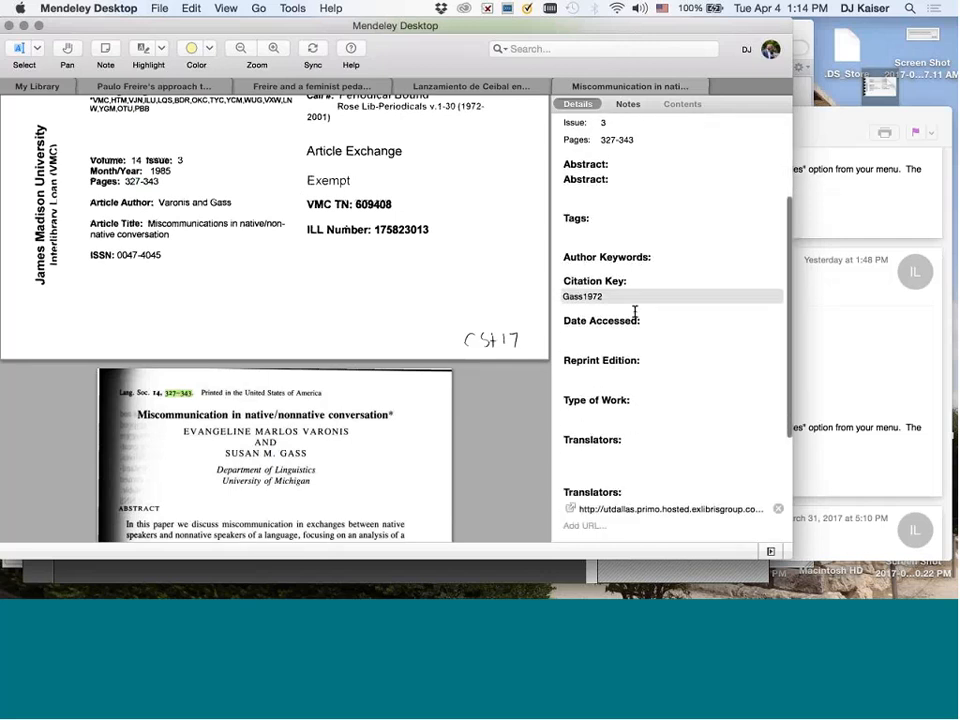
pyautogui.click(619, 295)
pyautogui.moveTo(619, 295); pyautogui.dragTo(483, 294)
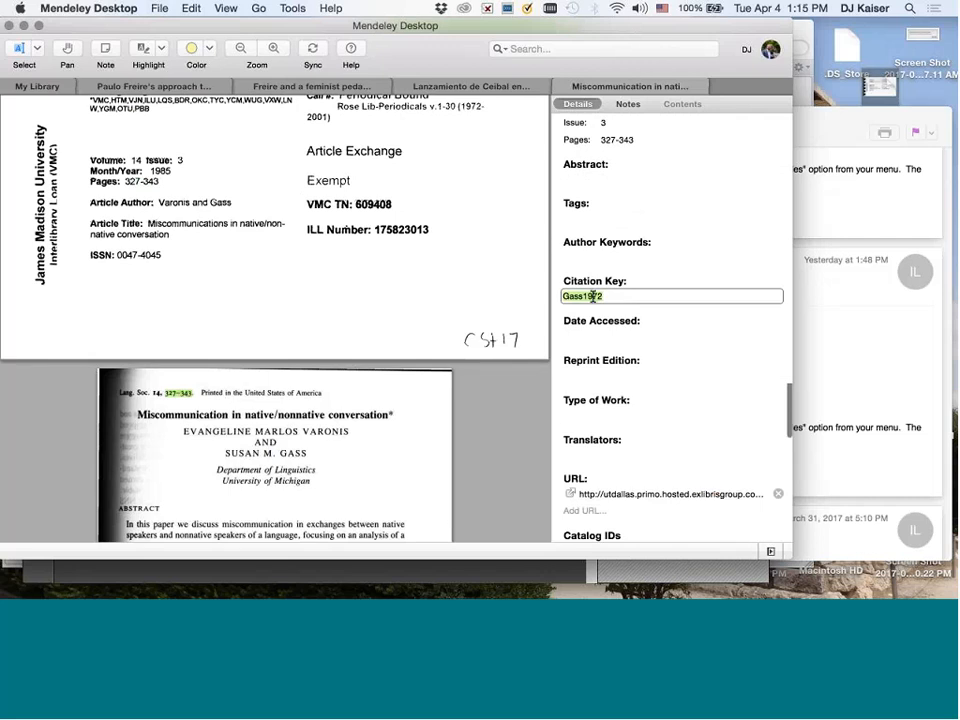
pyautogui.scroll(6, 634, 290)
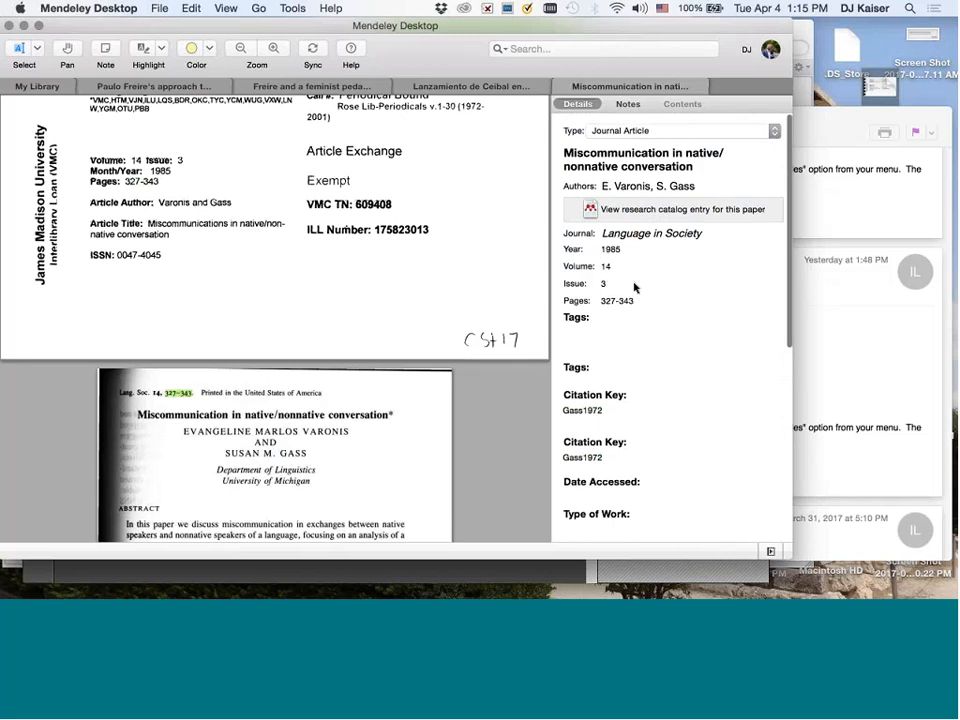
pyautogui.scroll(-5, 634, 288)
pyautogui.click(624, 262)
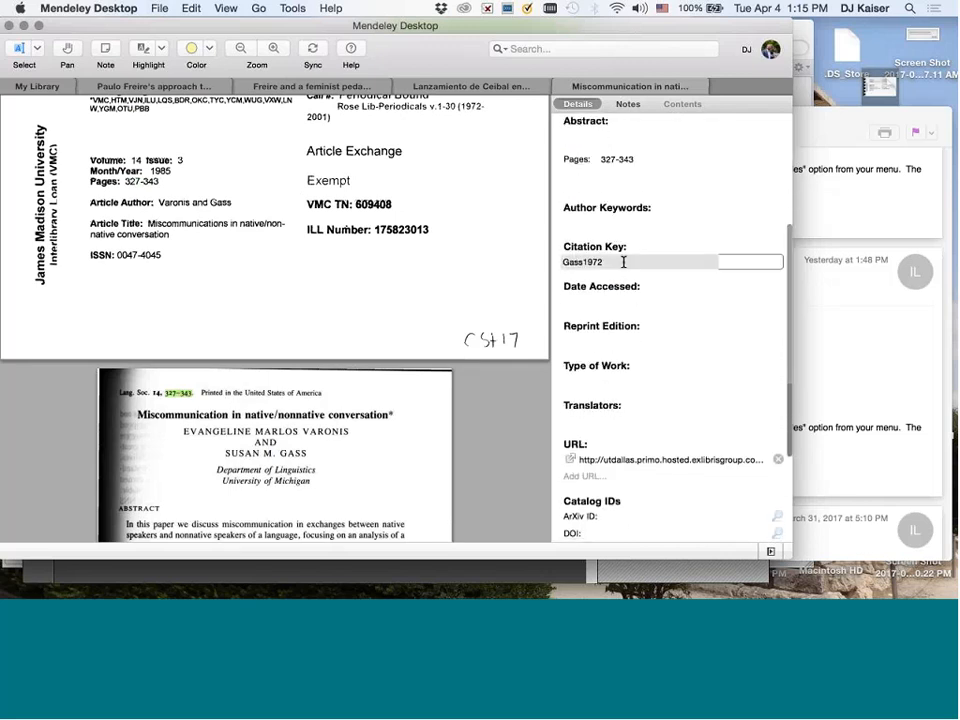
pyautogui.moveTo(624, 262); pyautogui.dragTo(563, 262)
pyautogui.press('BackSpace')
pyautogui.click(620, 237)
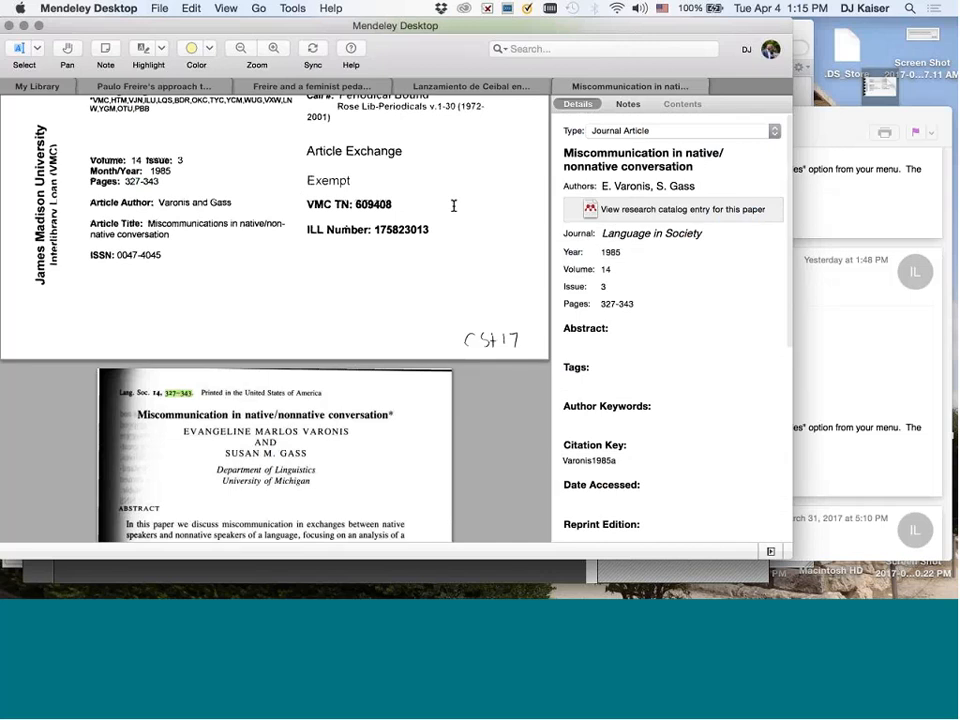
# Close the opened Miscommunication article and return to the library's document list
pyautogui.scroll(3, 453, 205)
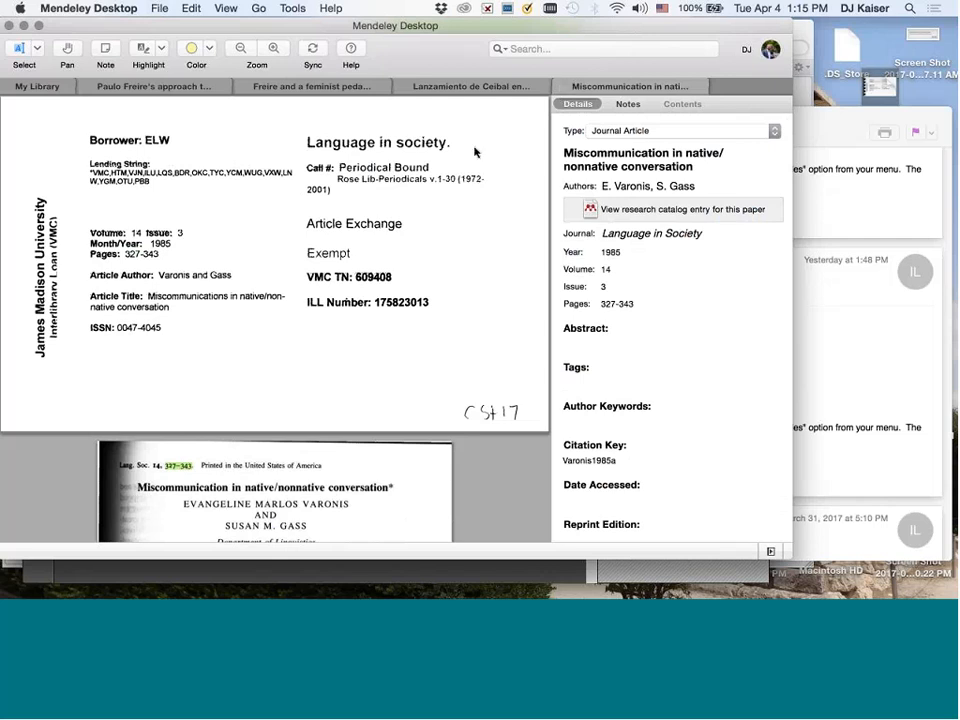
pyautogui.click(562, 86)
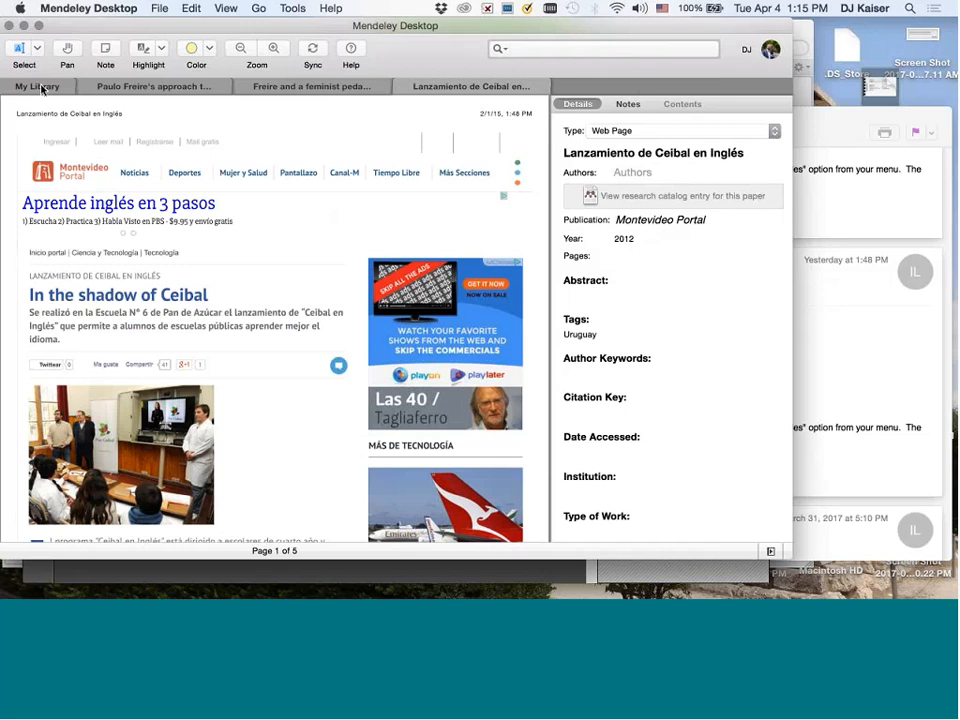
pyautogui.click(37, 86)
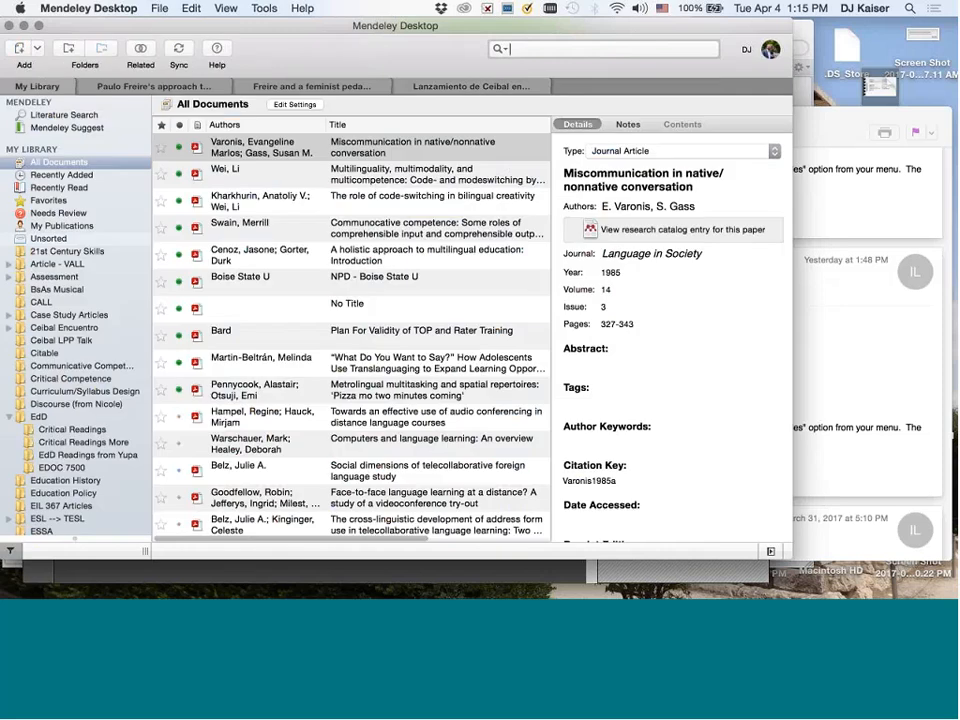
# Expand the Article - VALL folder and add the Miscommunication in native/nonnative conversation article to its Supported SLA Theory subfolder
pyautogui.click(350, 152)
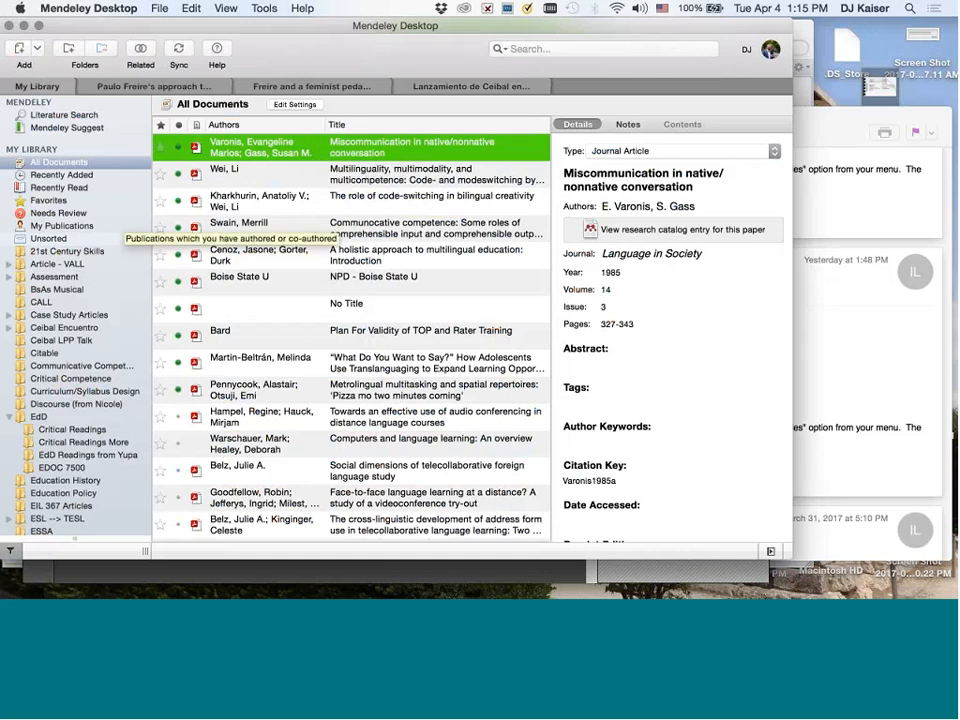
pyautogui.click(8, 265)
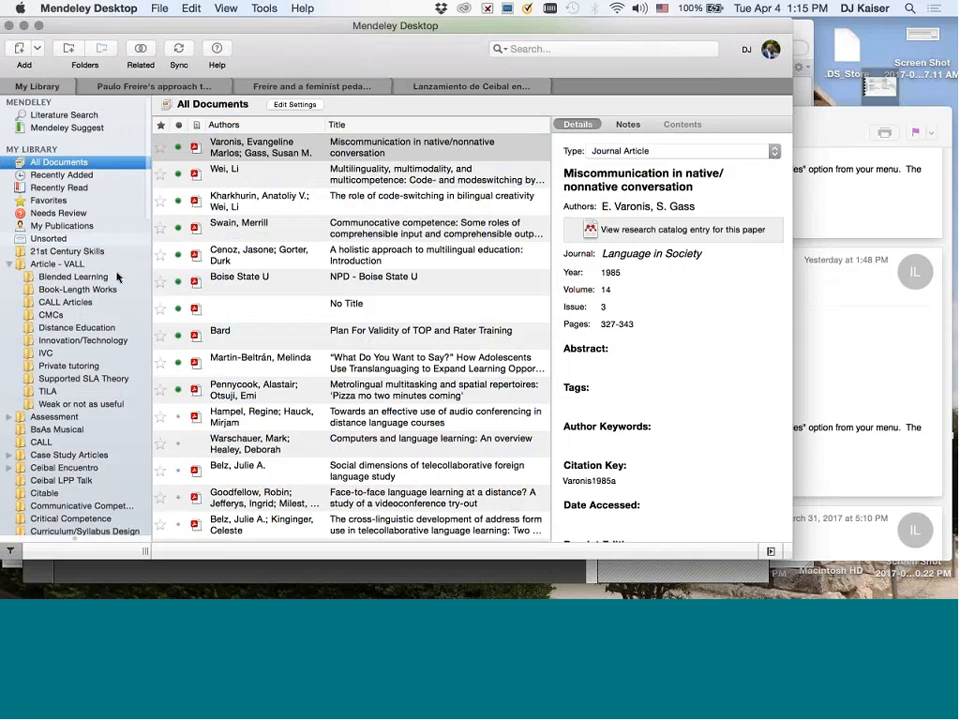
pyautogui.scroll(-1, 117, 278)
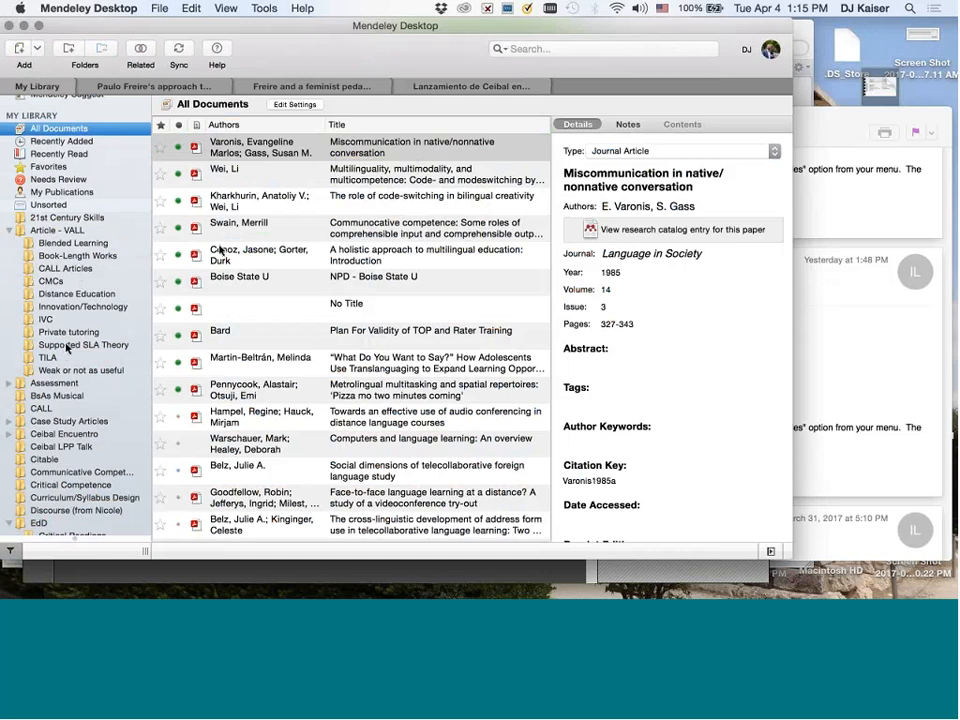
pyautogui.click(333, 147)
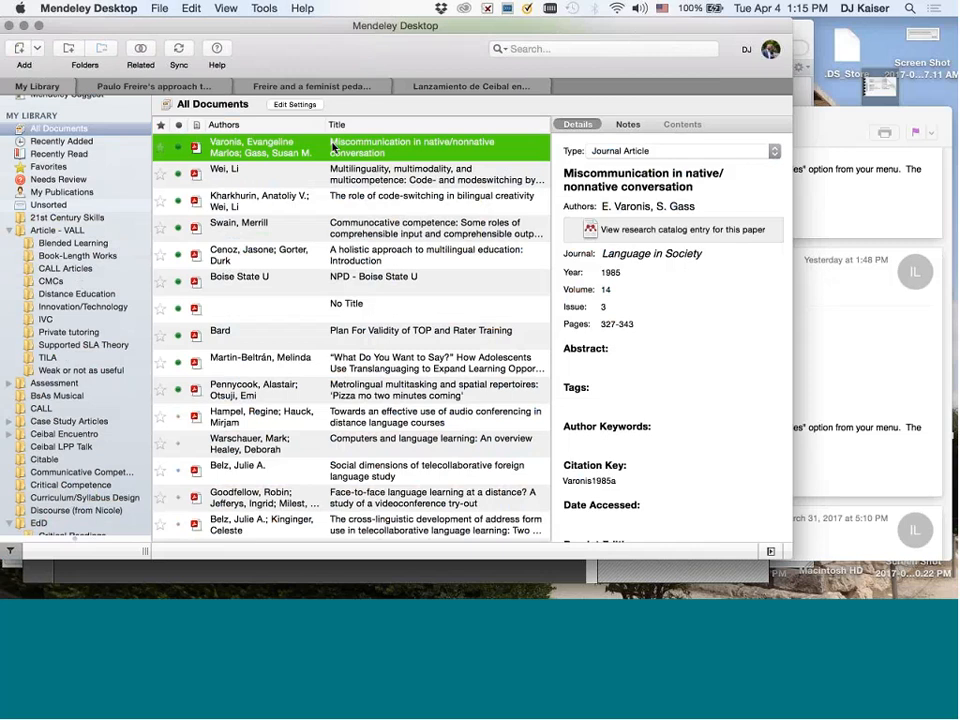
pyautogui.moveTo(333, 147); pyautogui.dragTo(91, 348)
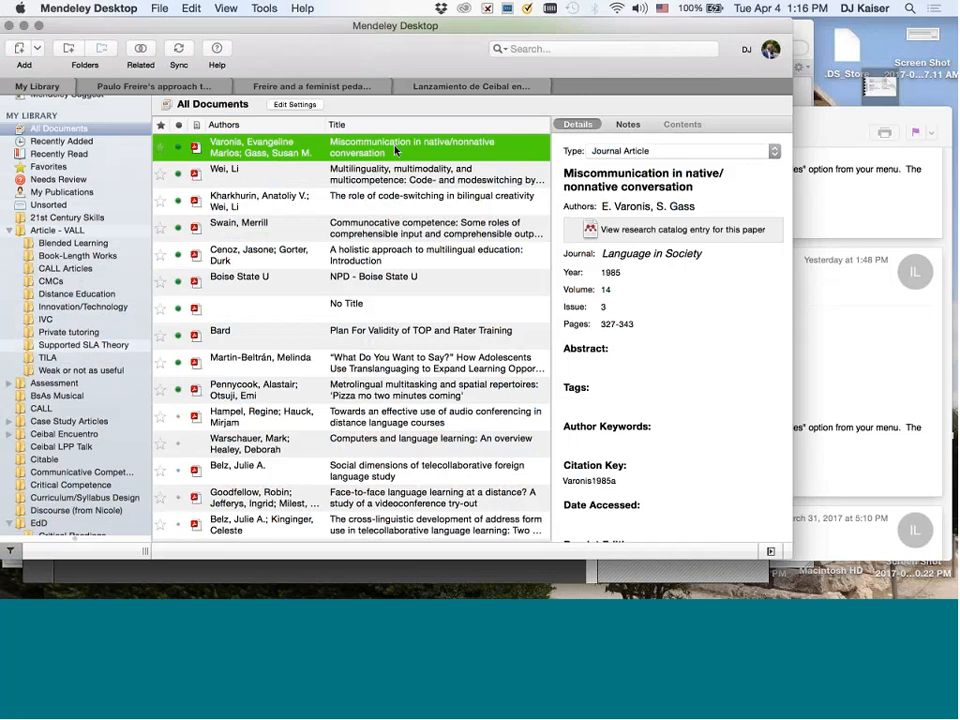
# Locate the General ELT Theory Articles folder in the library and view its documents
pyautogui.moveTo(266, 146); pyautogui.dragTo(348, 158)
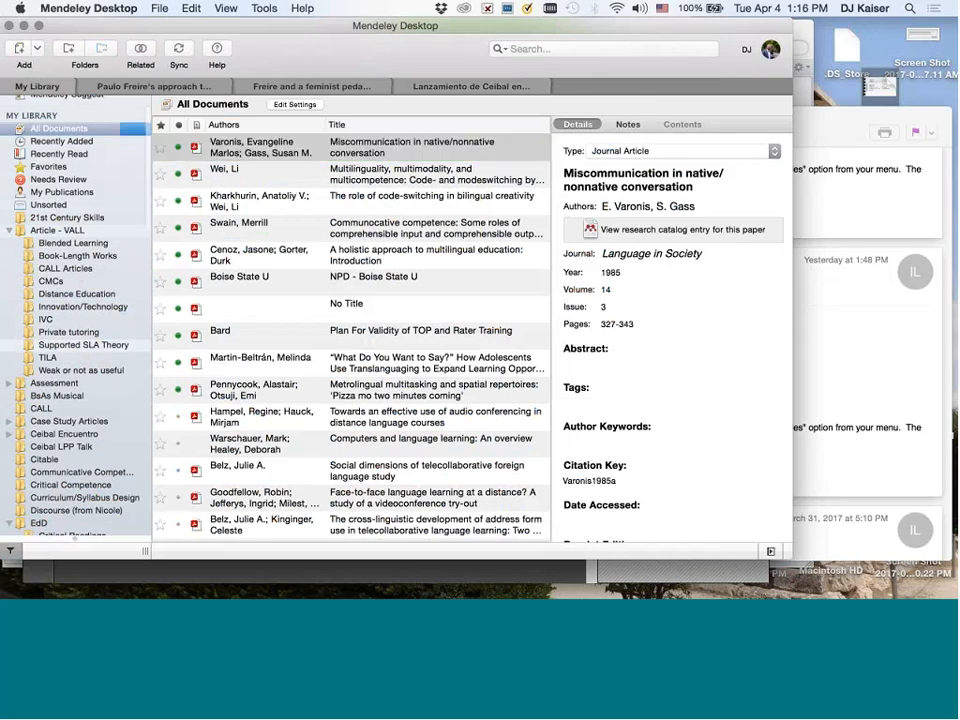
pyautogui.scroll(-5, 72, 283)
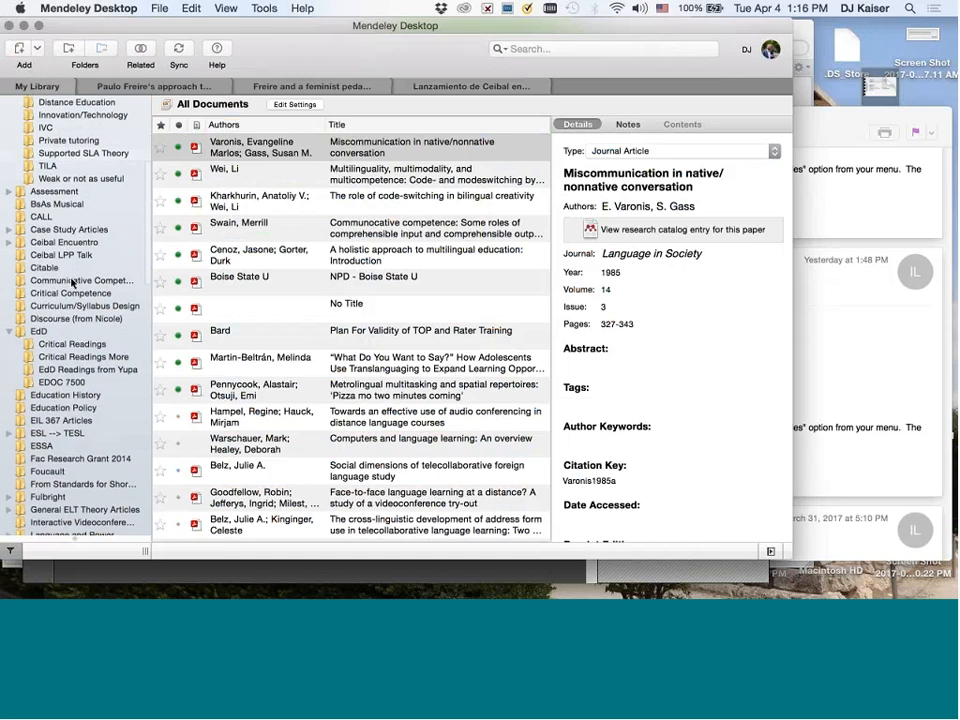
pyautogui.scroll(-4, 72, 283)
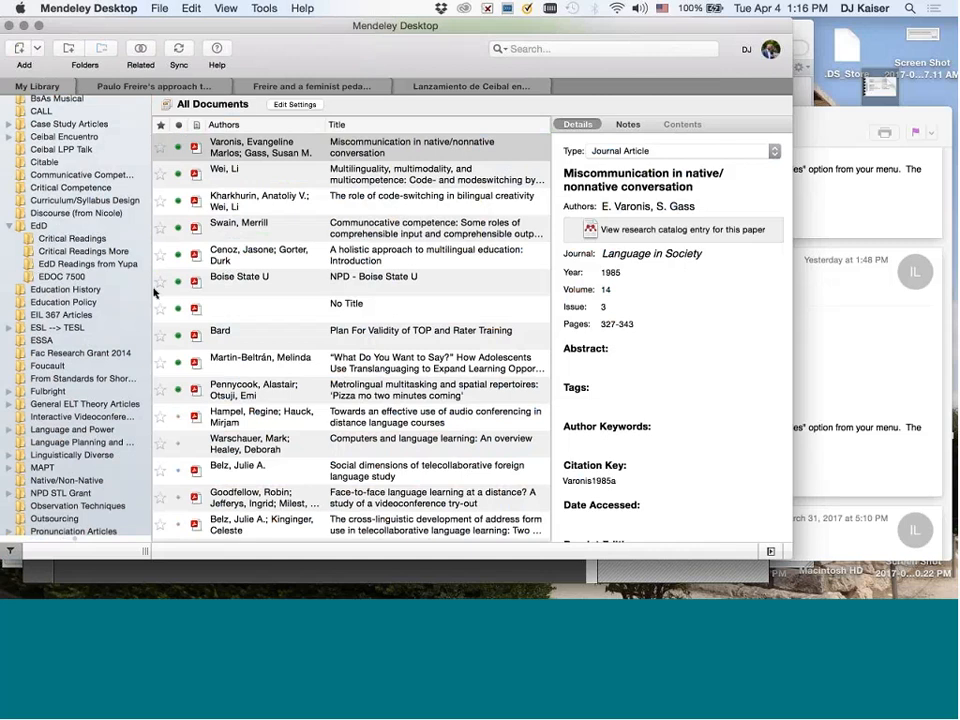
pyautogui.click(88, 404)
# Return to the Recently Added documents and add the Miscommunication in native/nonnative conversation article to the General ELT Theory Articles folder
pyautogui.scroll(3, 89, 303)
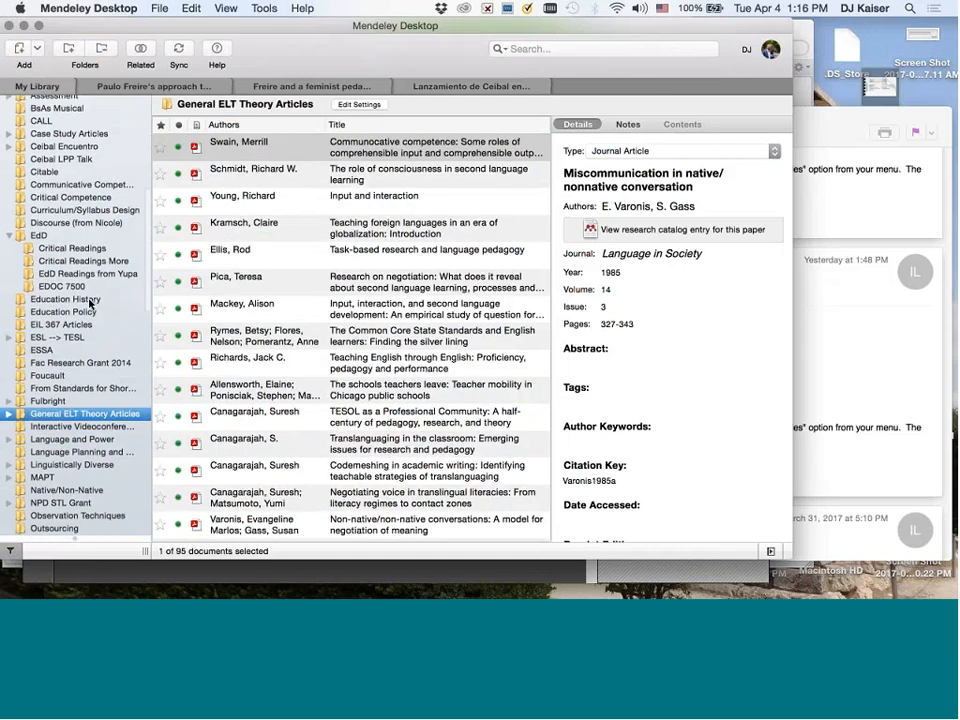
pyautogui.scroll(5, 83, 237)
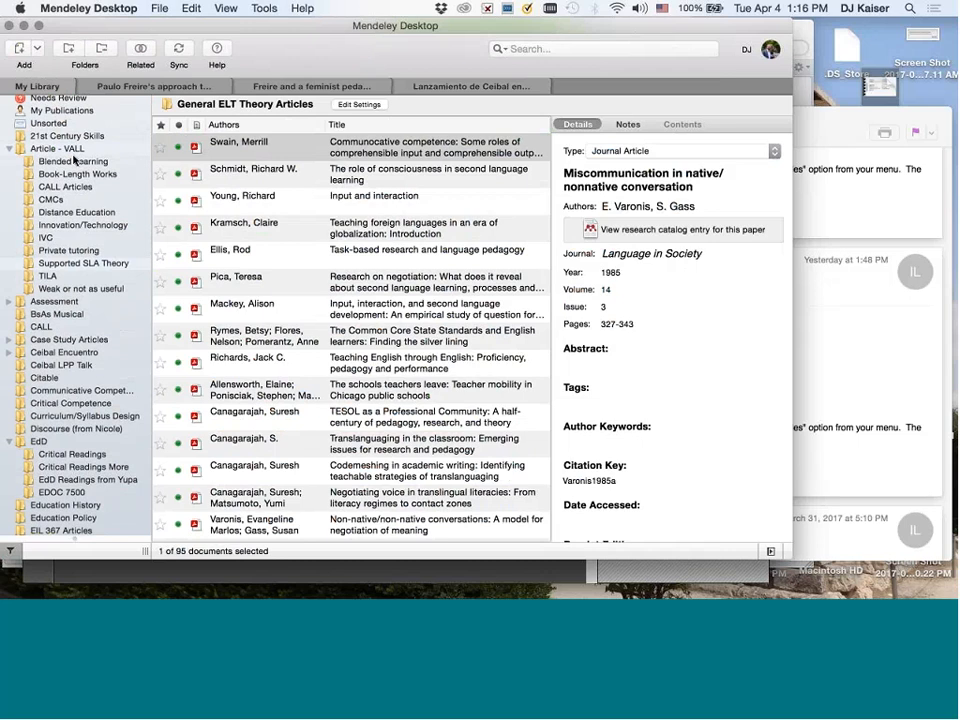
pyautogui.scroll(3, 72, 128)
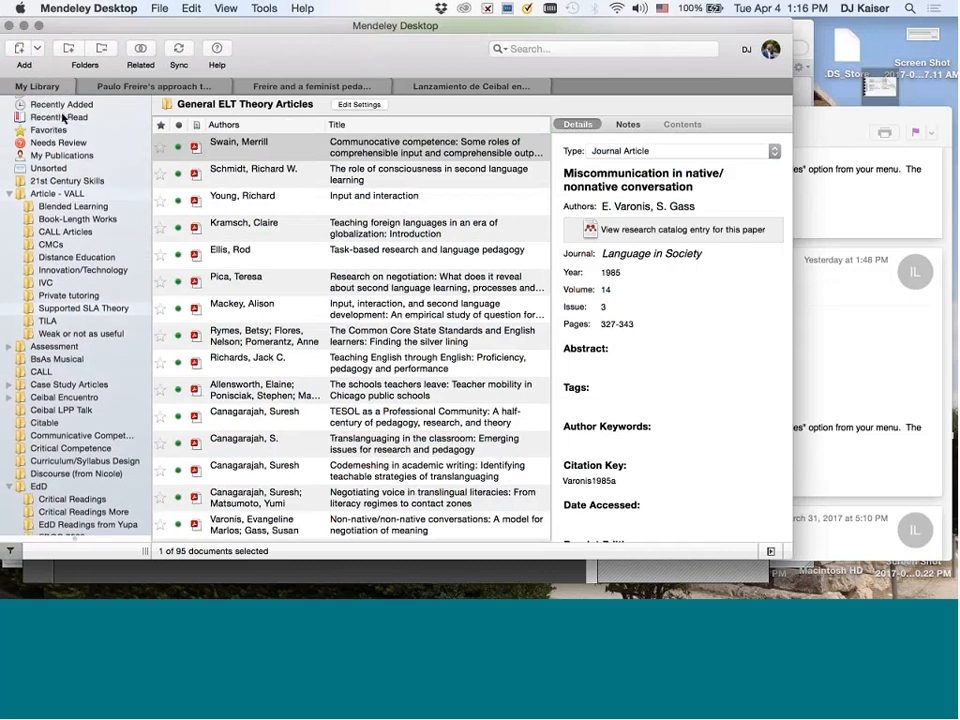
pyautogui.scroll(1, 63, 118)
pyautogui.click(62, 117)
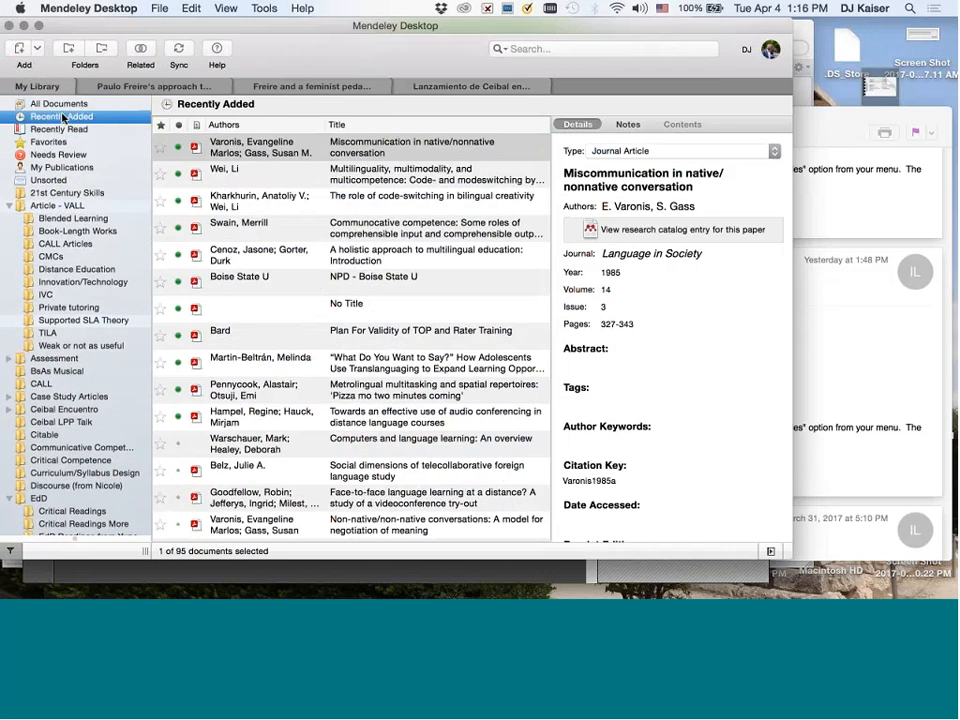
pyautogui.scroll(-5, 99, 305)
pyautogui.scroll(-6, 99, 305)
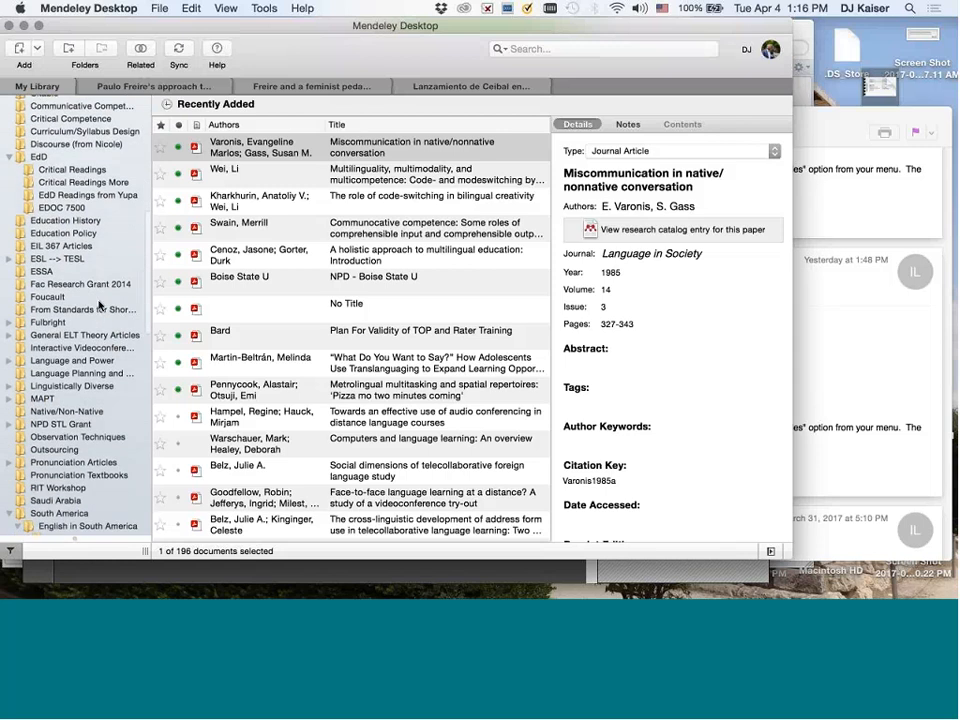
pyautogui.scroll(1, 99, 305)
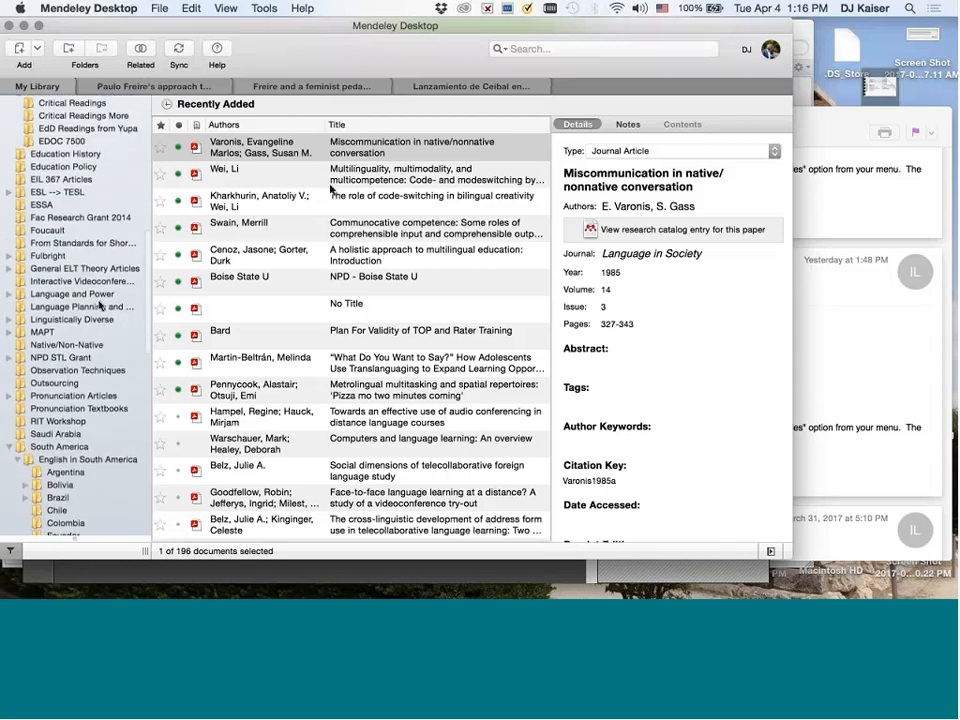
pyautogui.moveTo(375, 146); pyautogui.dragTo(80, 272)
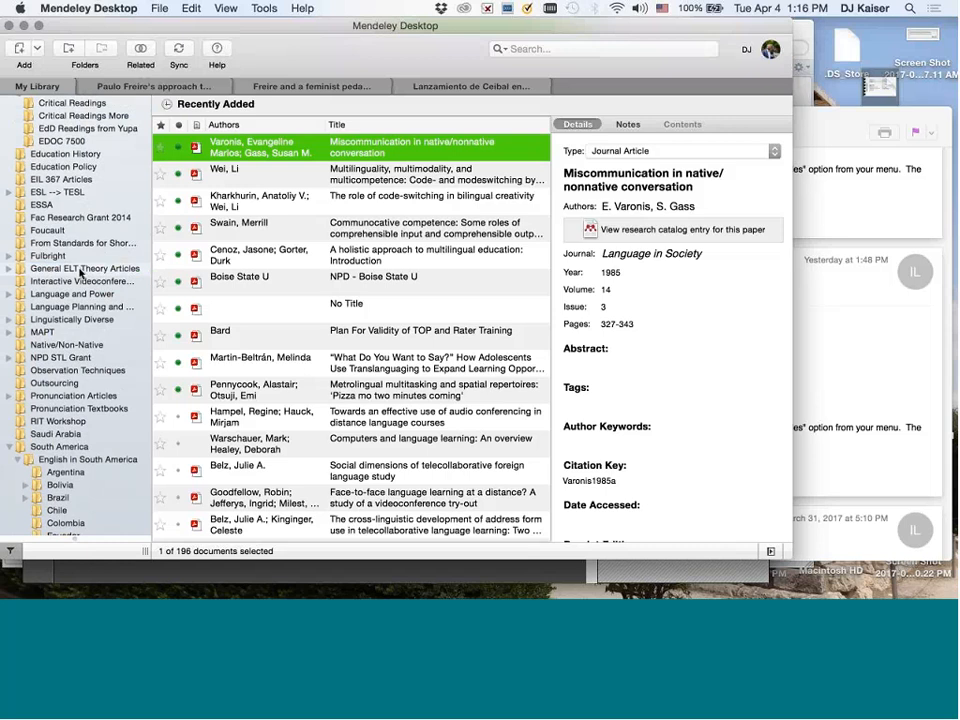
# Review the library's folder list, locating the Supported SLA Theory and General ELT Theory Articles folders used for the article
pyautogui.scroll(5, 99, 320)
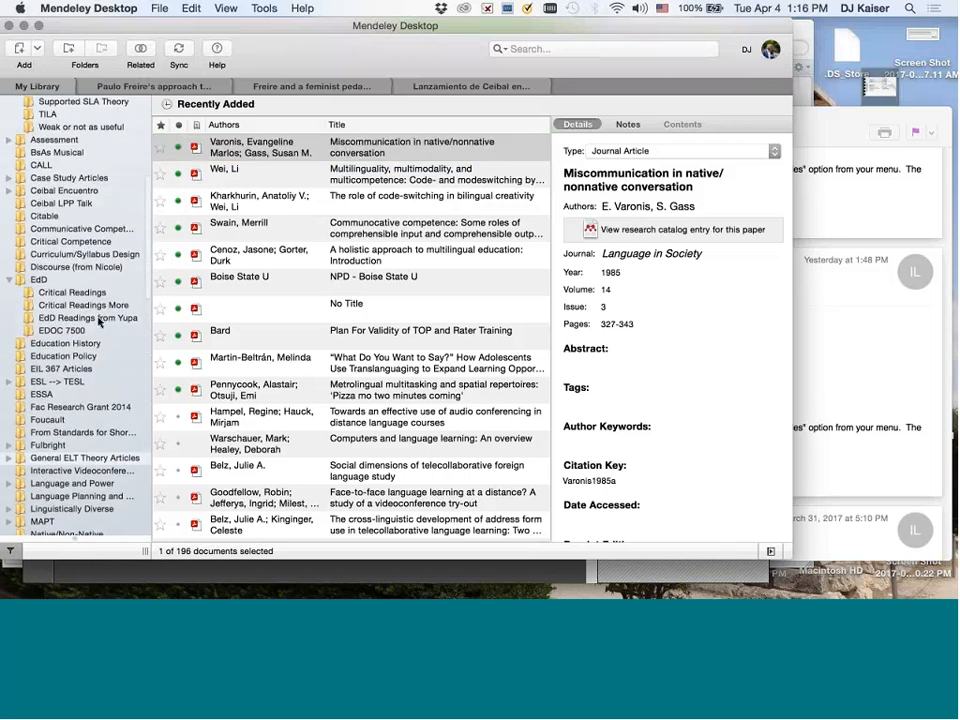
pyautogui.scroll(4, 99, 321)
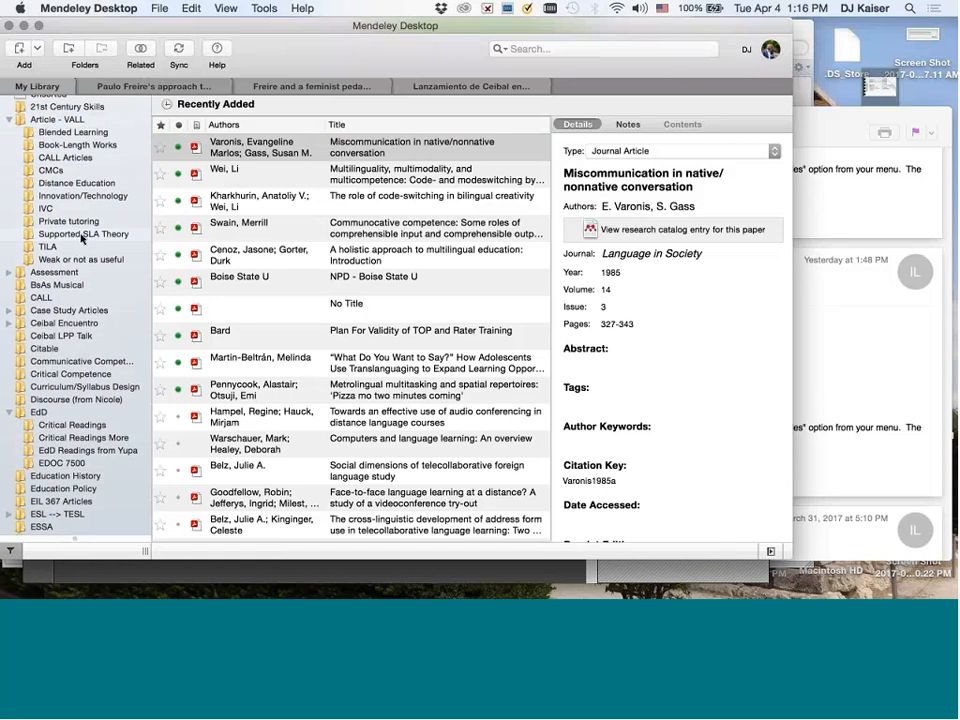
pyautogui.scroll(-10, 100, 272)
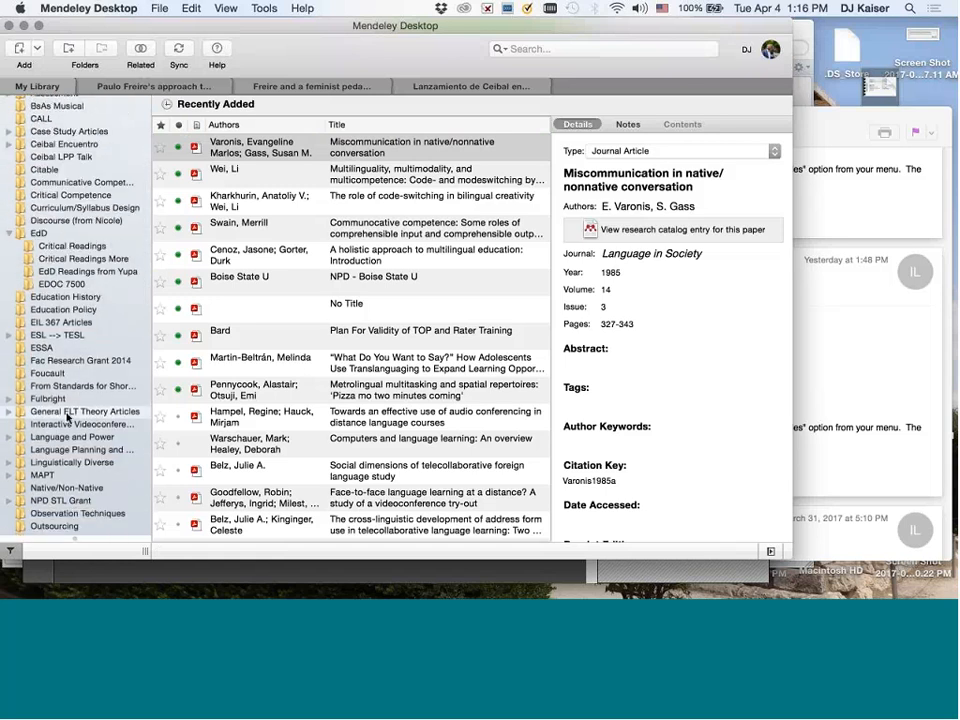
pyautogui.scroll(-1, 311, 366)
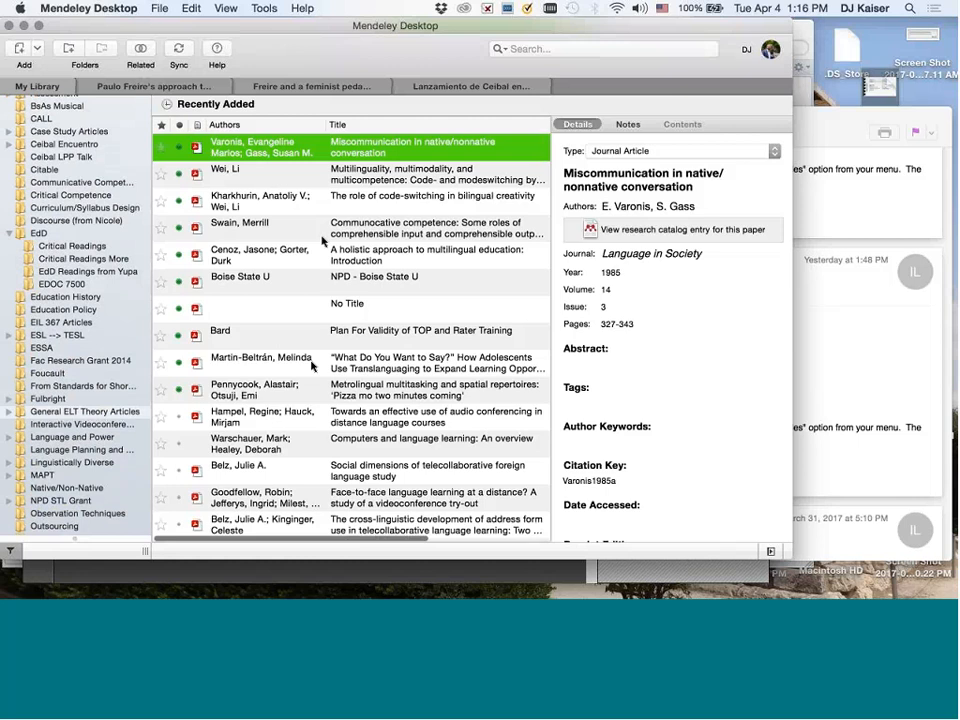
pyautogui.scroll(10, 106, 214)
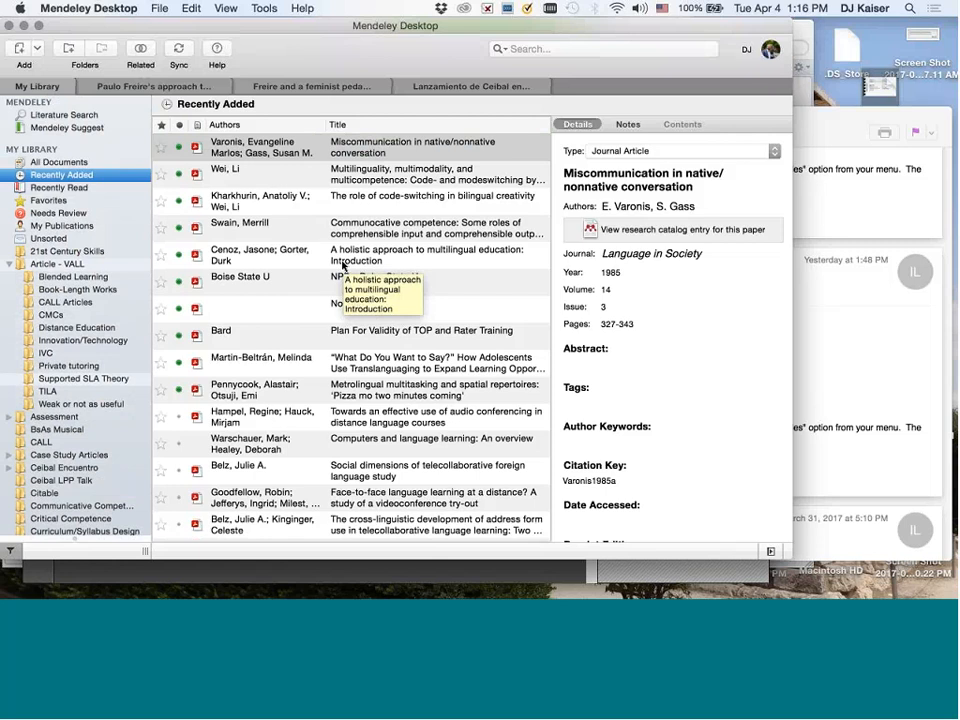
# Open the Watched Folders preferences and locate the Dropbox folder in the user's home directory
pyautogui.click(78, 9)
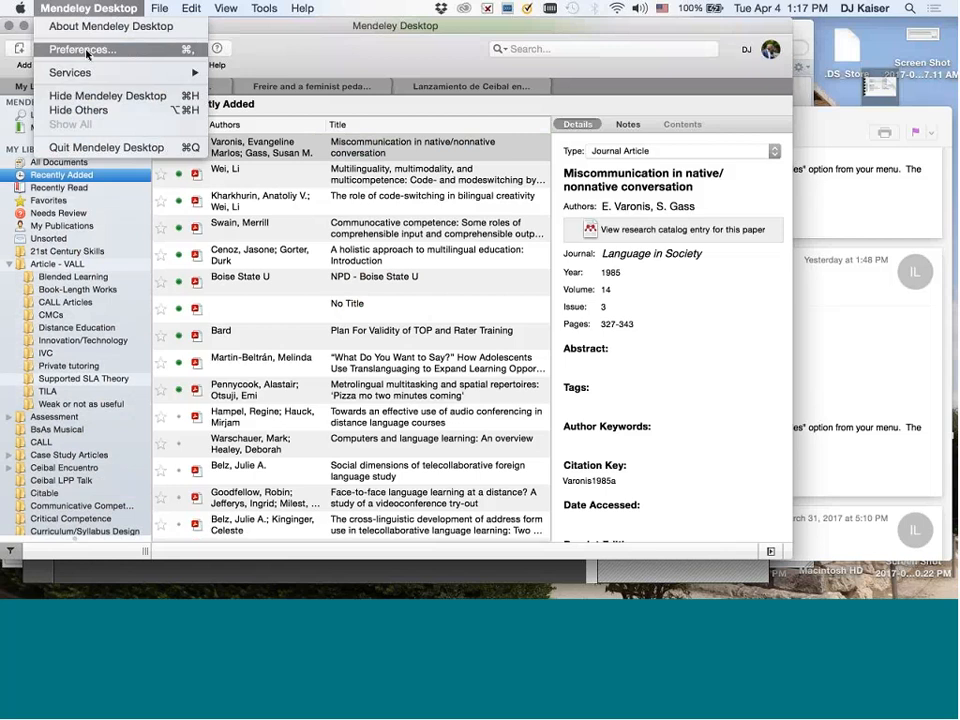
pyautogui.click(84, 50)
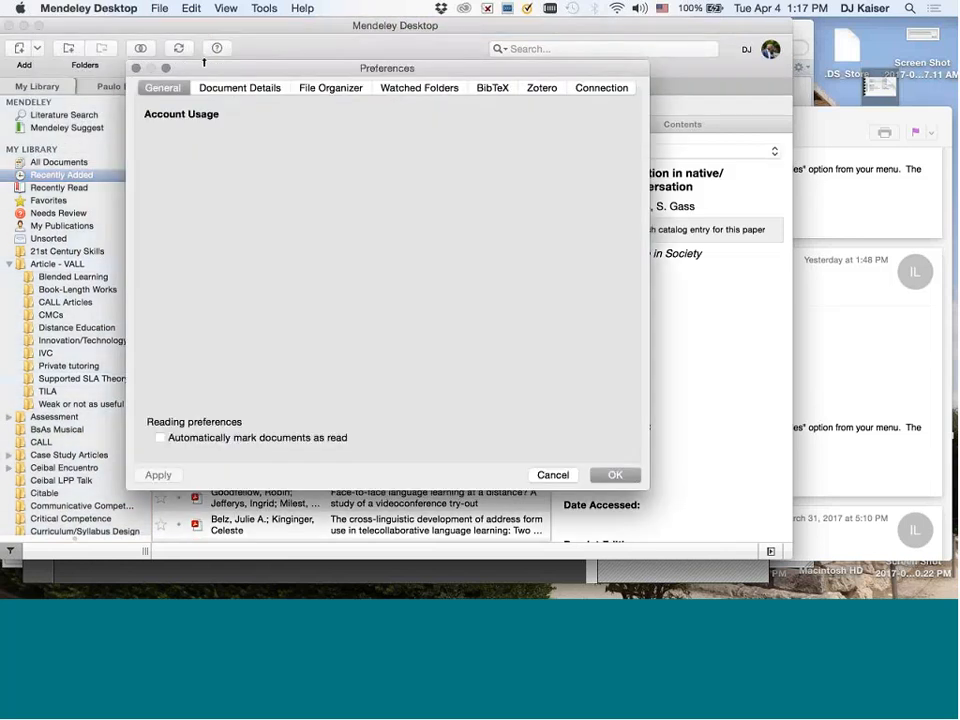
pyautogui.click(421, 89)
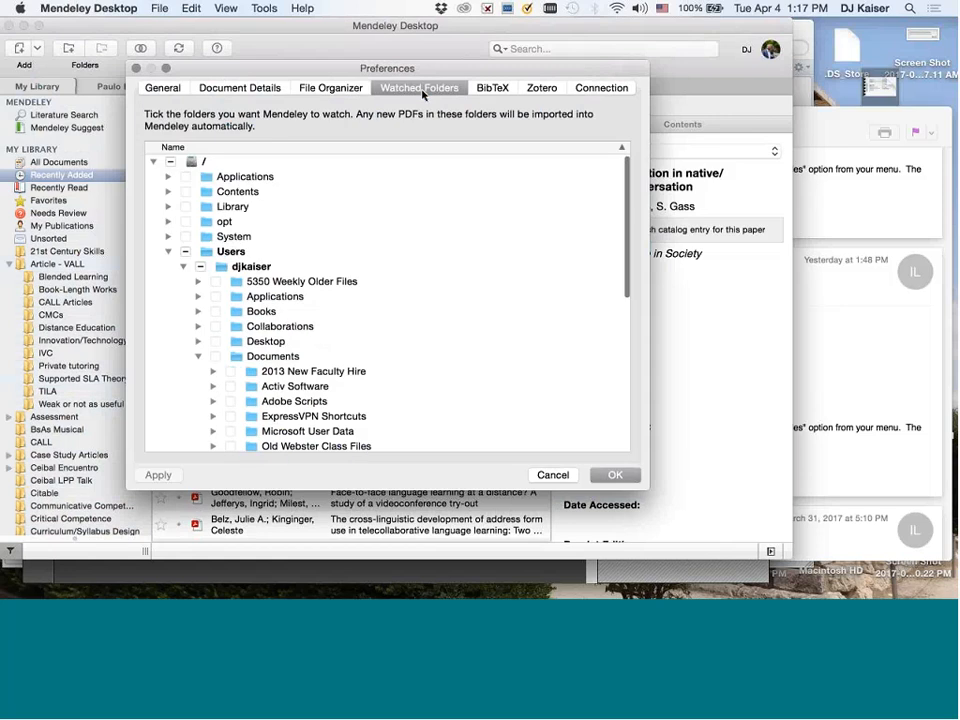
pyautogui.scroll(-10, 409, 231)
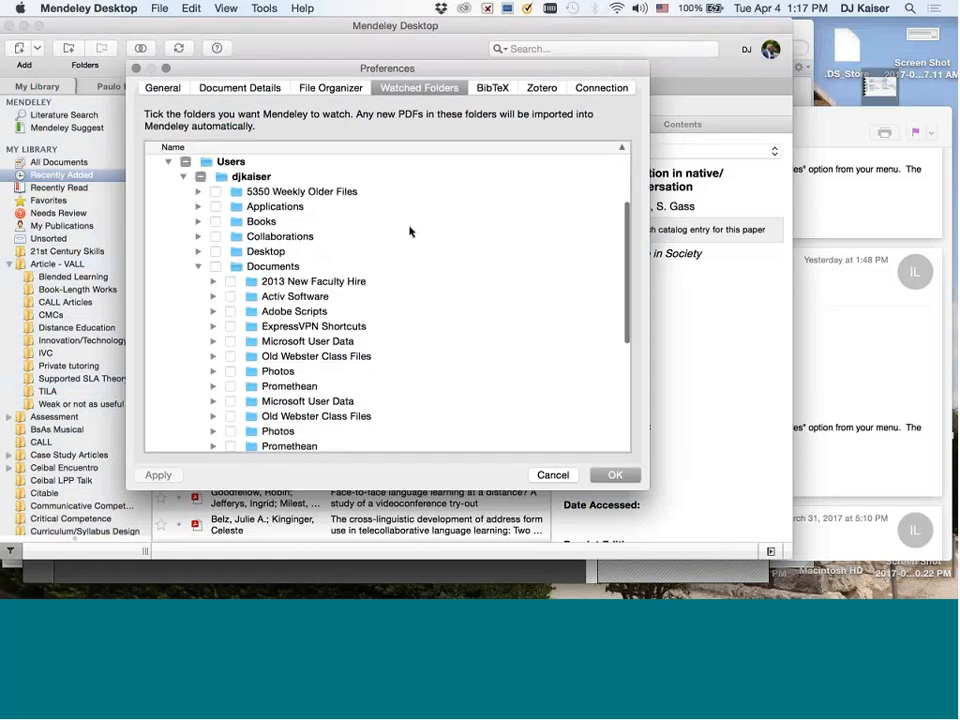
pyautogui.scroll(-4, 409, 231)
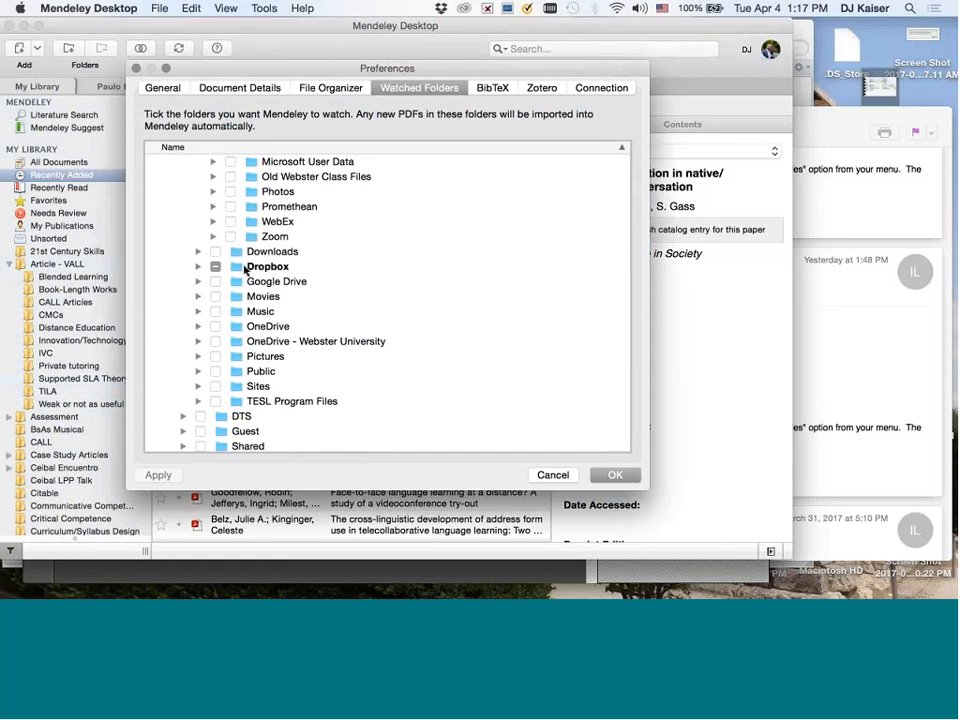
# Expand Dropbox and its Article Library folder to check the watched setting of NEW ARTICLES, and close the preferences
pyautogui.click(198, 267)
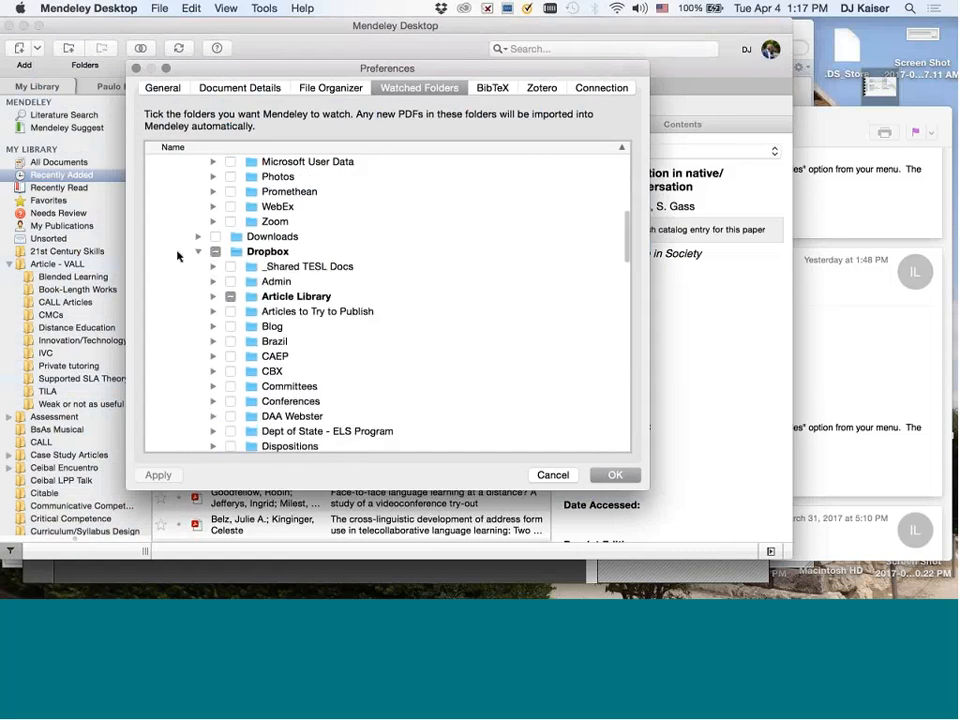
pyautogui.click(212, 297)
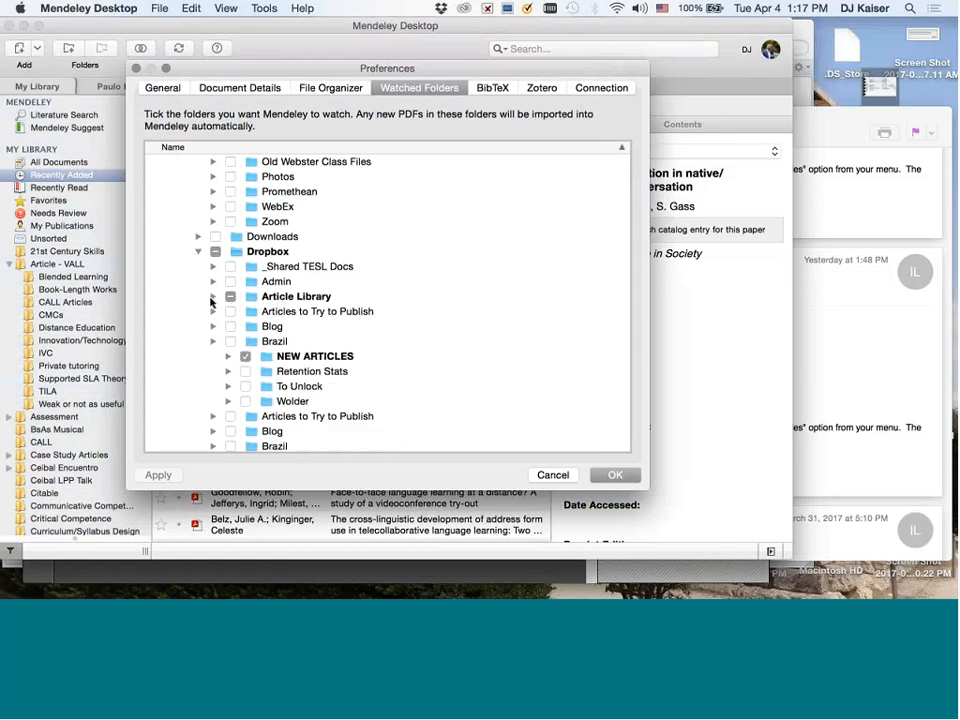
pyautogui.scroll(-2, 384, 337)
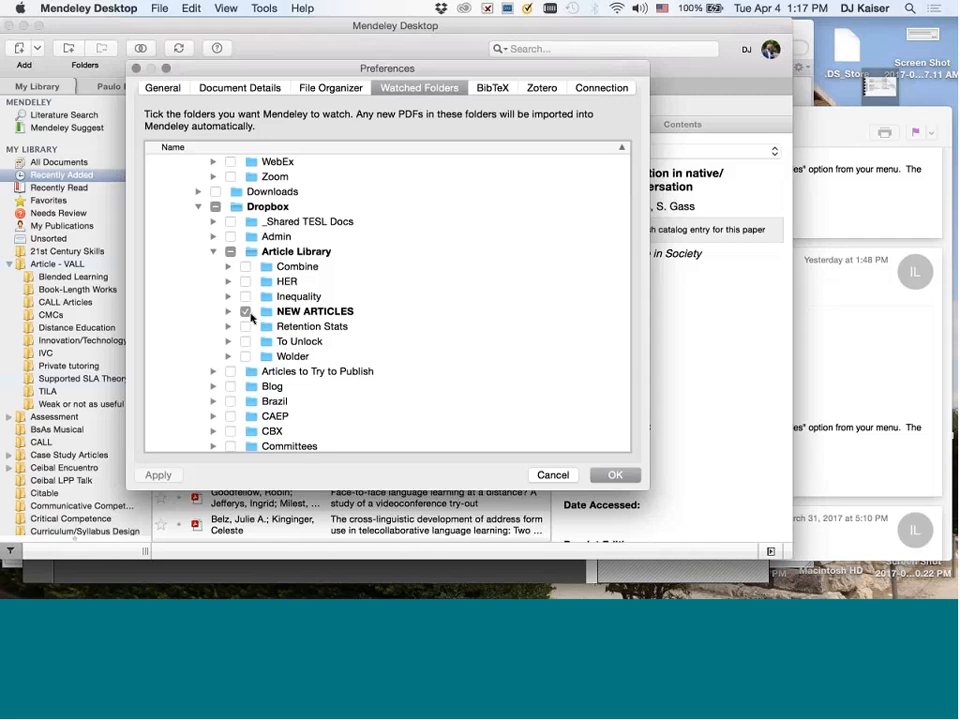
pyautogui.click(606, 477)
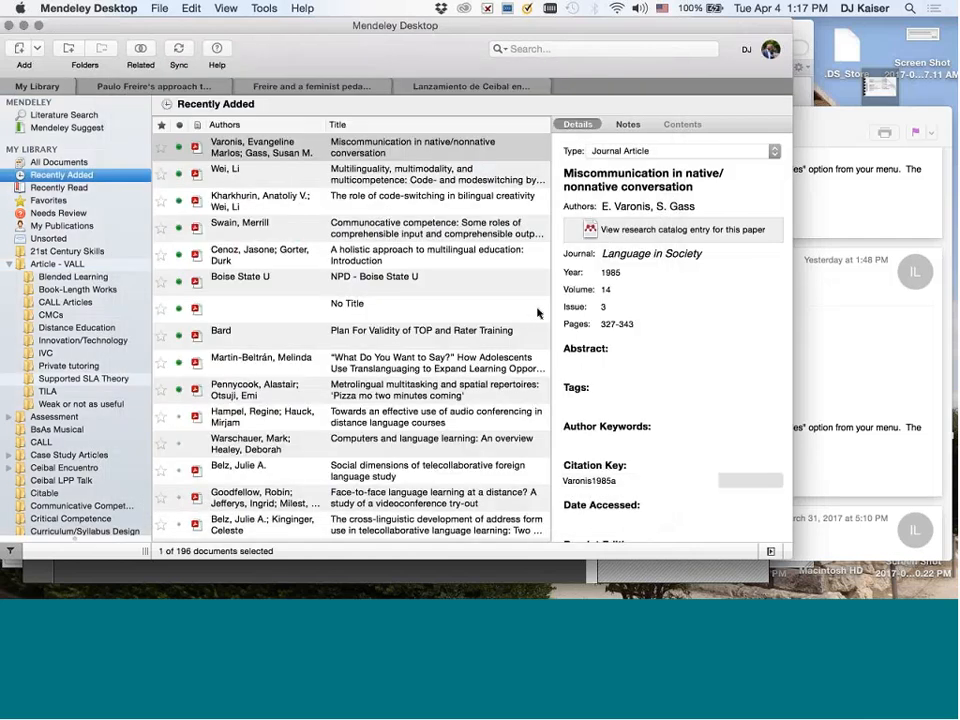
# Find the newest interlibrary loan notice in Mail and open its "Language learning going global" article from the ILLiad list in Safari
pyautogui.click(823, 227)
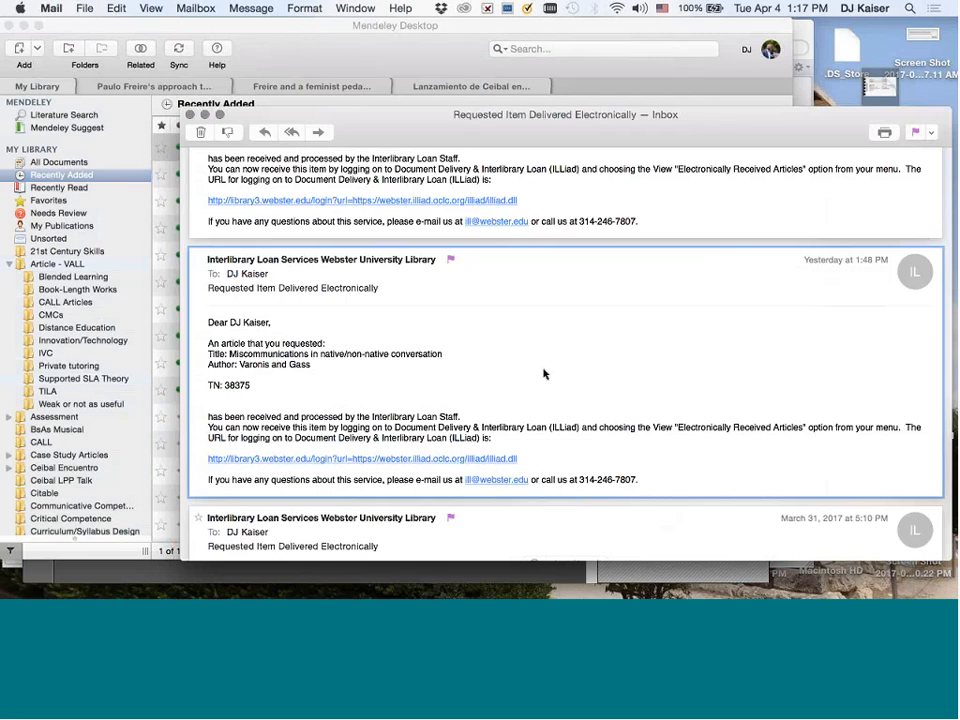
pyautogui.scroll(5, 544, 374)
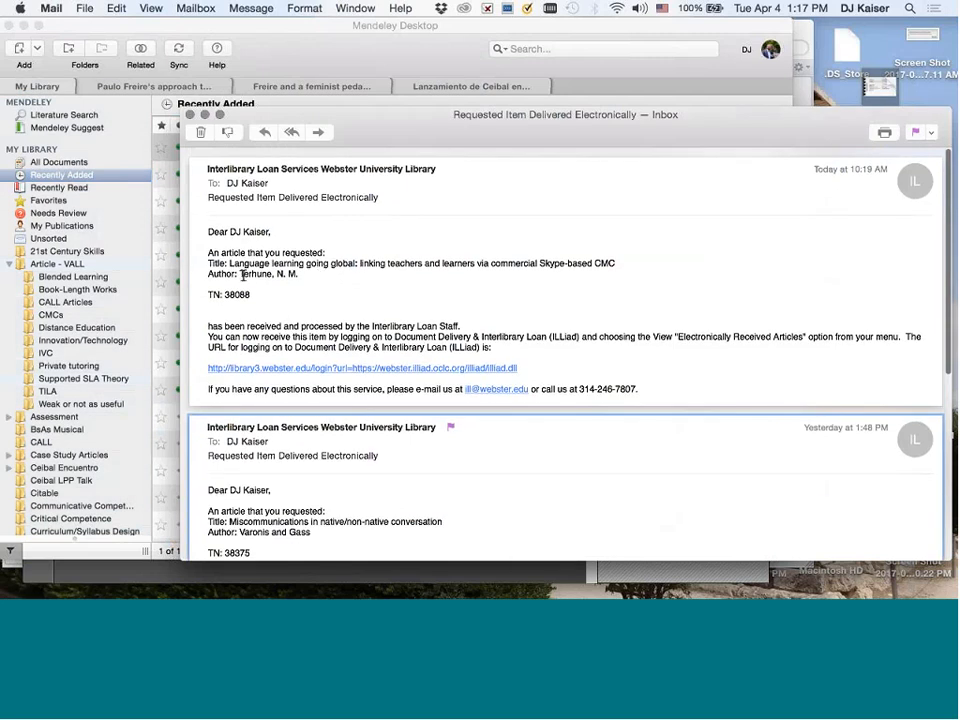
pyautogui.hotkey('ctrl', 'Right')
pyautogui.moveTo(13, 13)
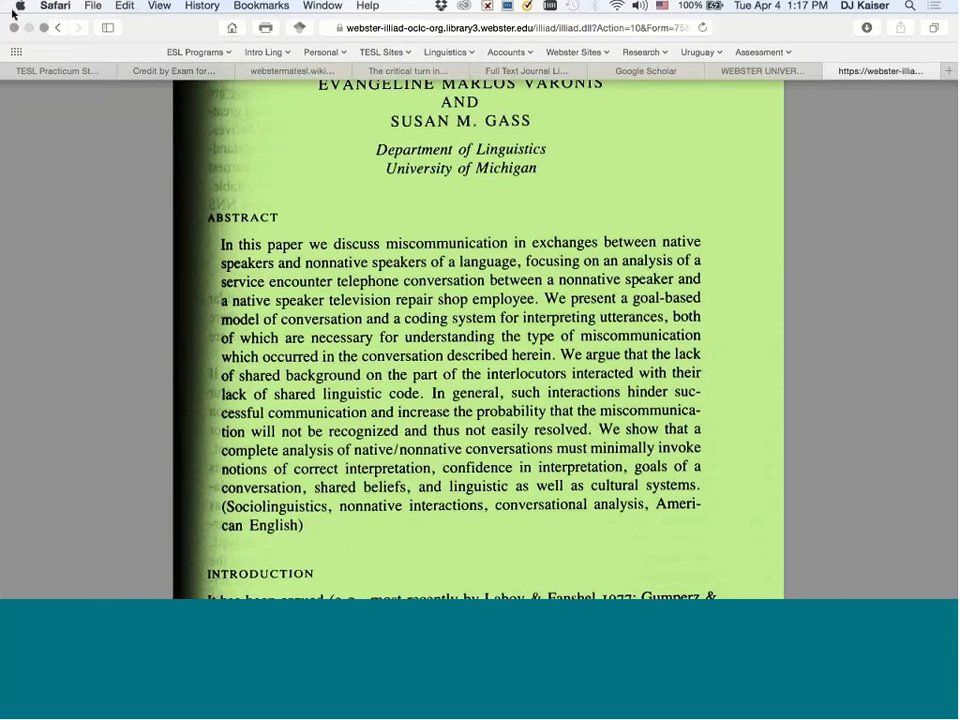
pyautogui.click(57, 27)
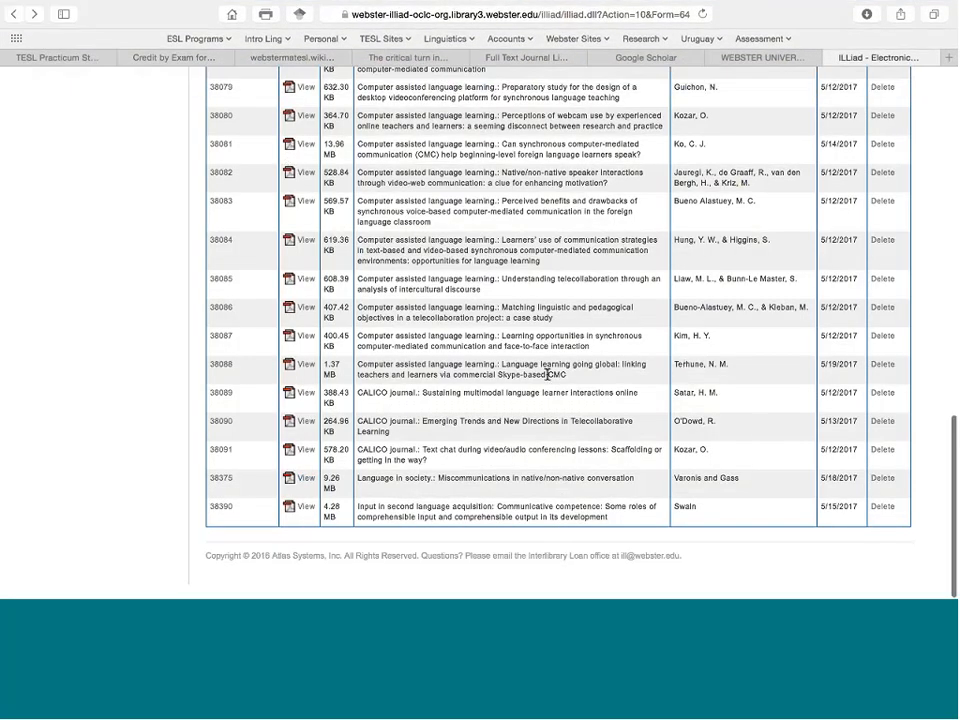
pyautogui.click(297, 368)
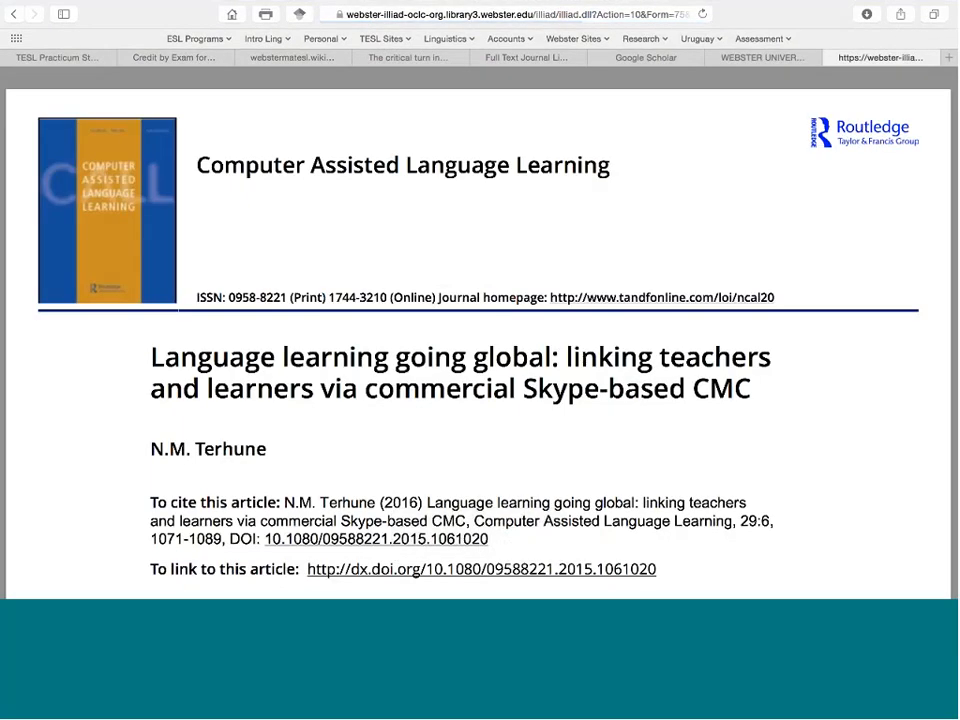
# Download the article PDF from Safari and open the downloaded 38088.pdf in Acrobat
pyautogui.doubleClick(400, 539)
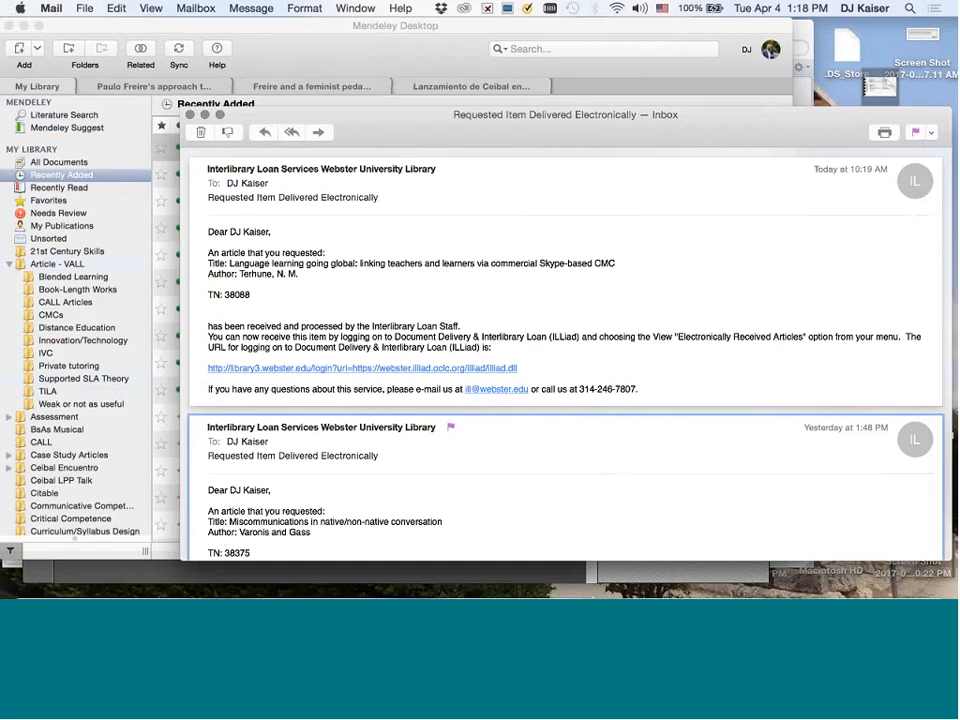
pyautogui.click(824, 419)
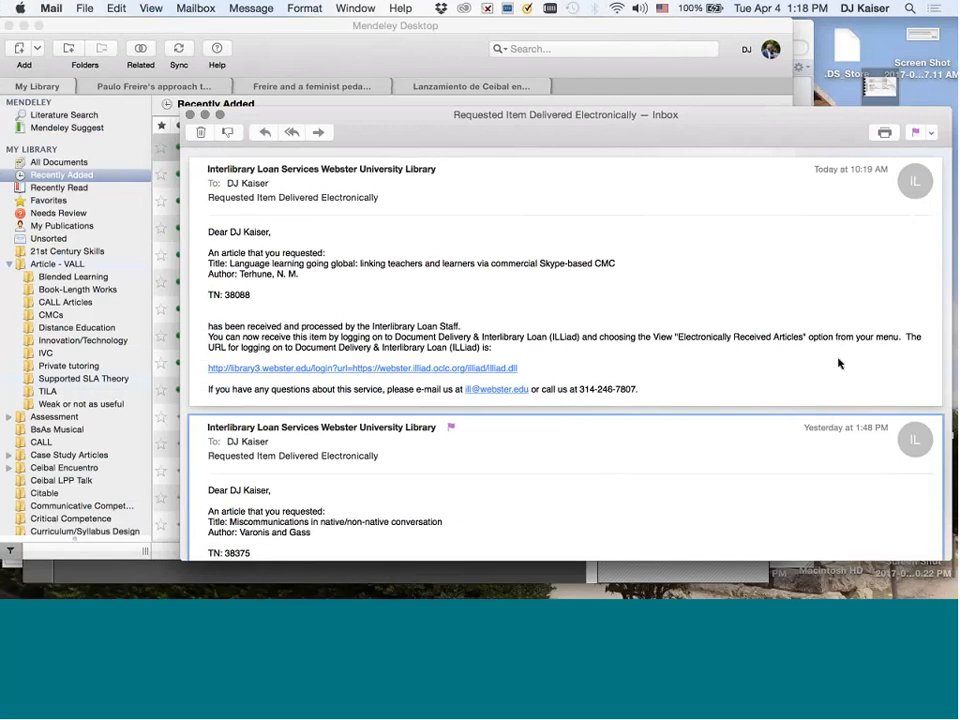
pyautogui.click(829, 149)
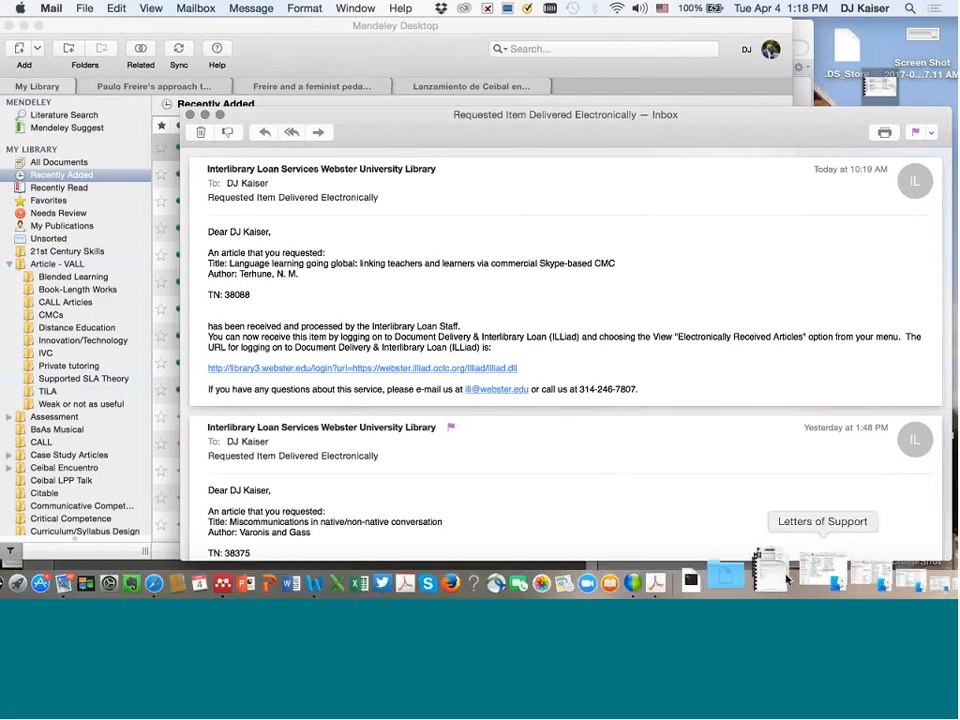
pyautogui.click(792, 572)
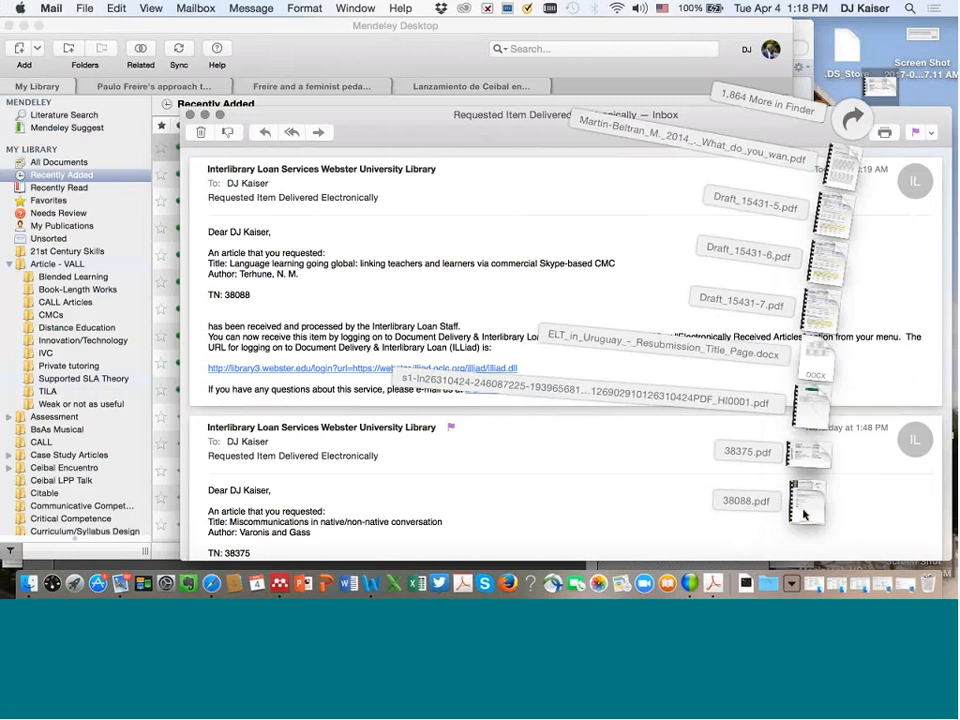
pyautogui.click(800, 508)
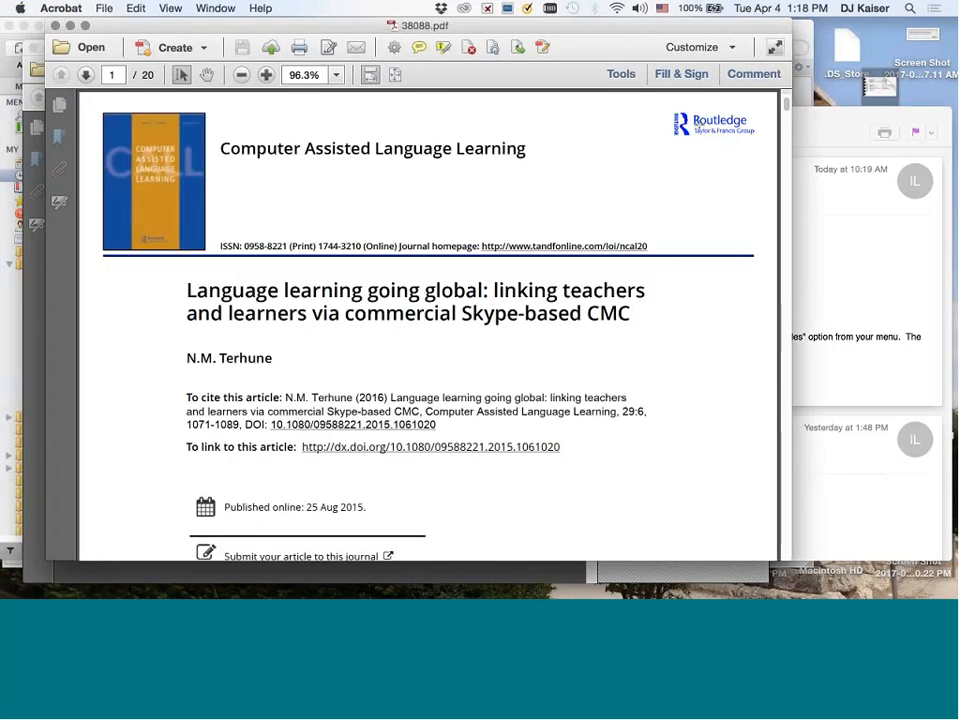
# Check whether the text of 38088.pdf is selectable by marking passages in the title, abstract, introduction and third page
pyautogui.moveTo(344, 308); pyautogui.dragTo(418, 393)
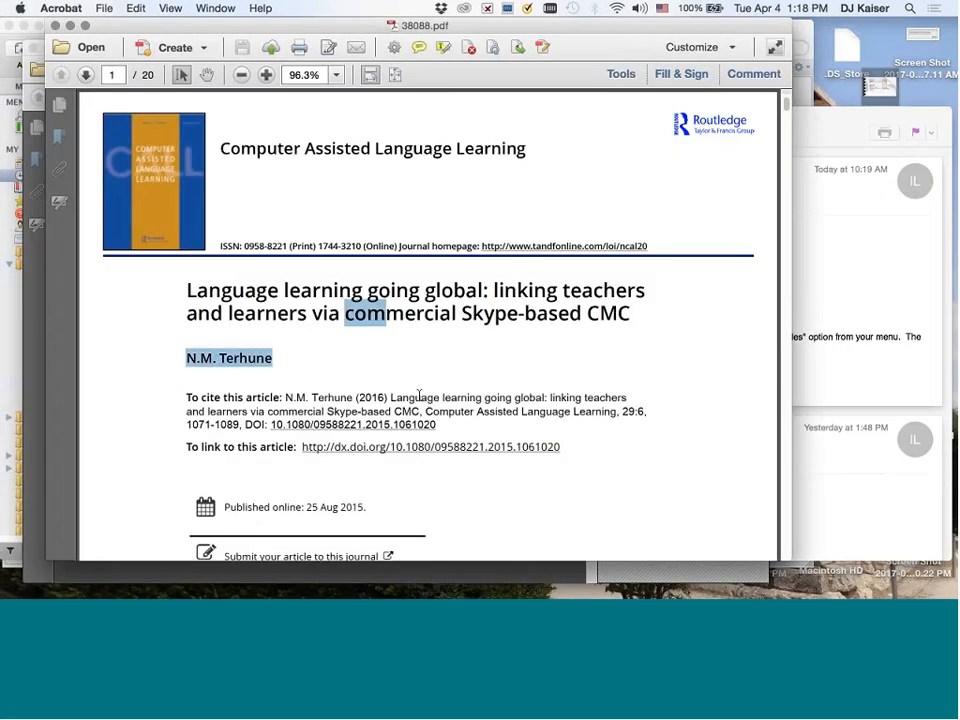
pyautogui.scroll(-10, 418, 394)
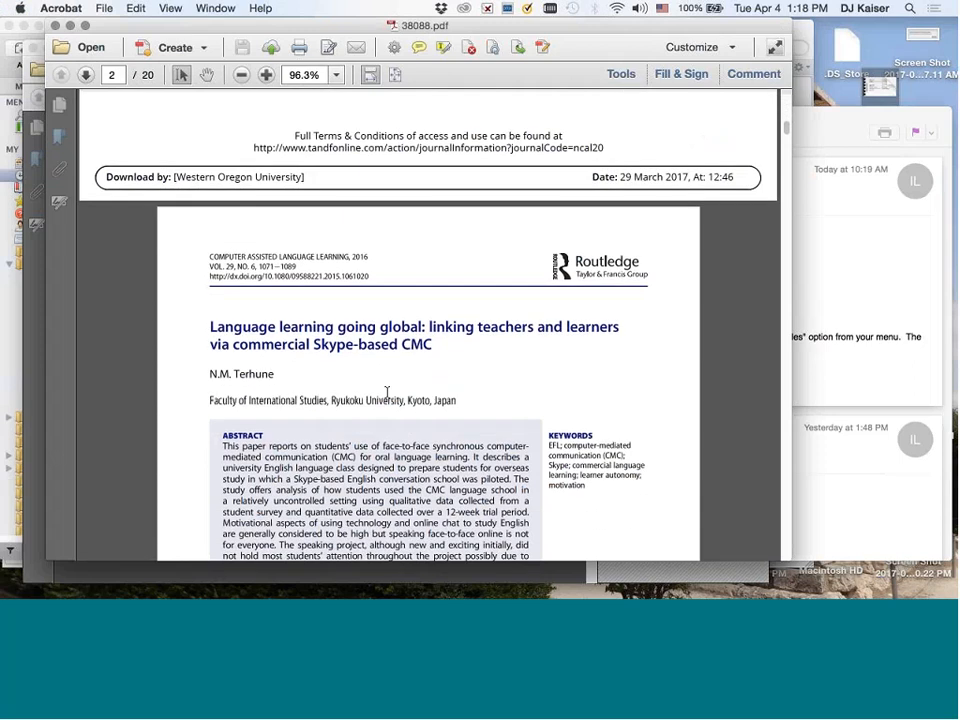
pyautogui.moveTo(331, 388); pyautogui.dragTo(430, 472)
pyautogui.scroll(-5, 428, 351)
pyautogui.scroll(-4, 428, 353)
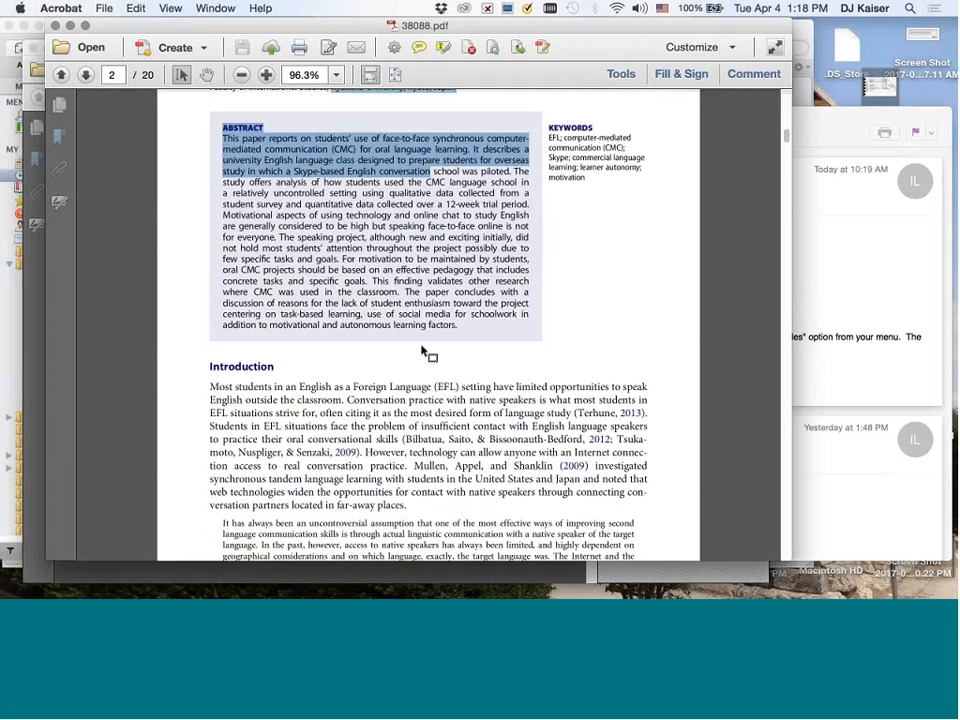
pyautogui.moveTo(347, 377); pyautogui.dragTo(455, 455)
pyautogui.scroll(-2, 454, 455)
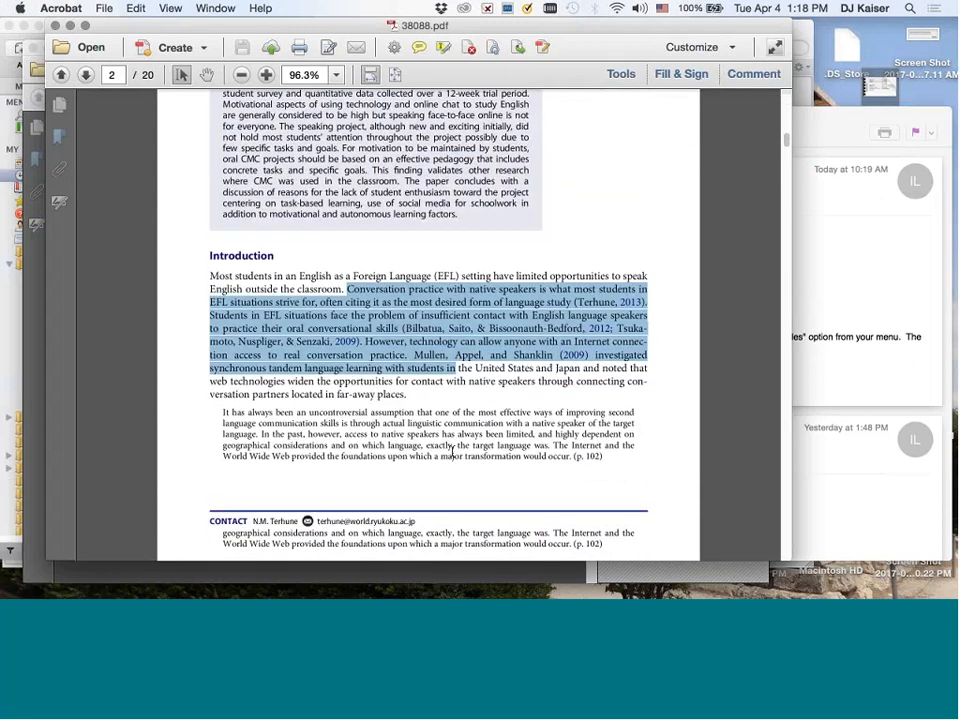
pyautogui.scroll(-4, 509, 371)
pyautogui.scroll(-5, 509, 371)
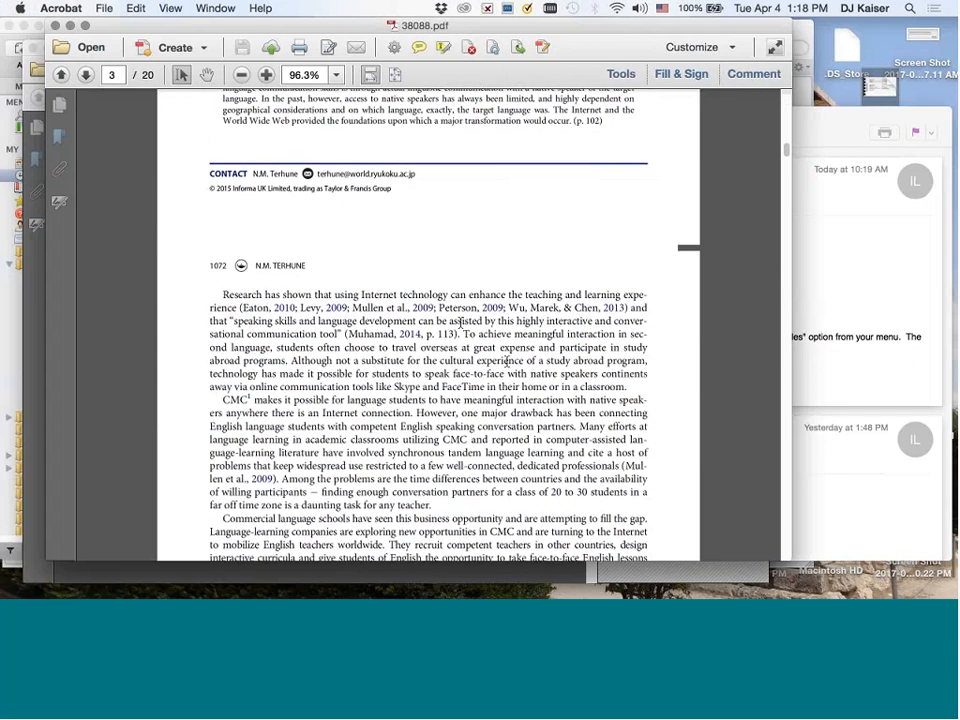
pyautogui.moveTo(449, 313); pyautogui.dragTo(564, 393)
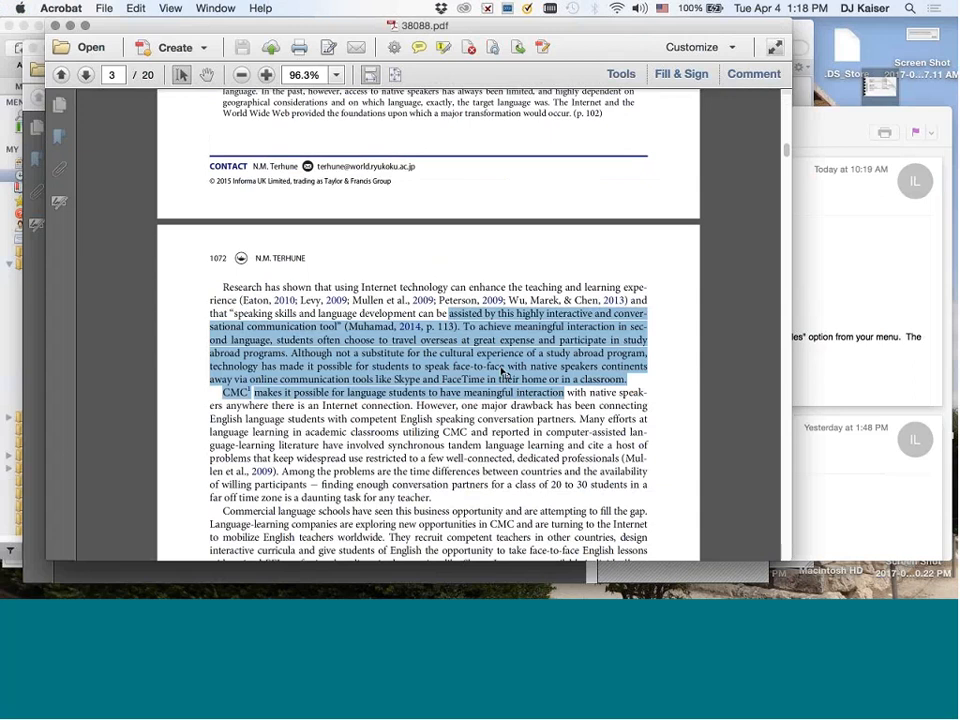
pyautogui.scroll(-2, 503, 372)
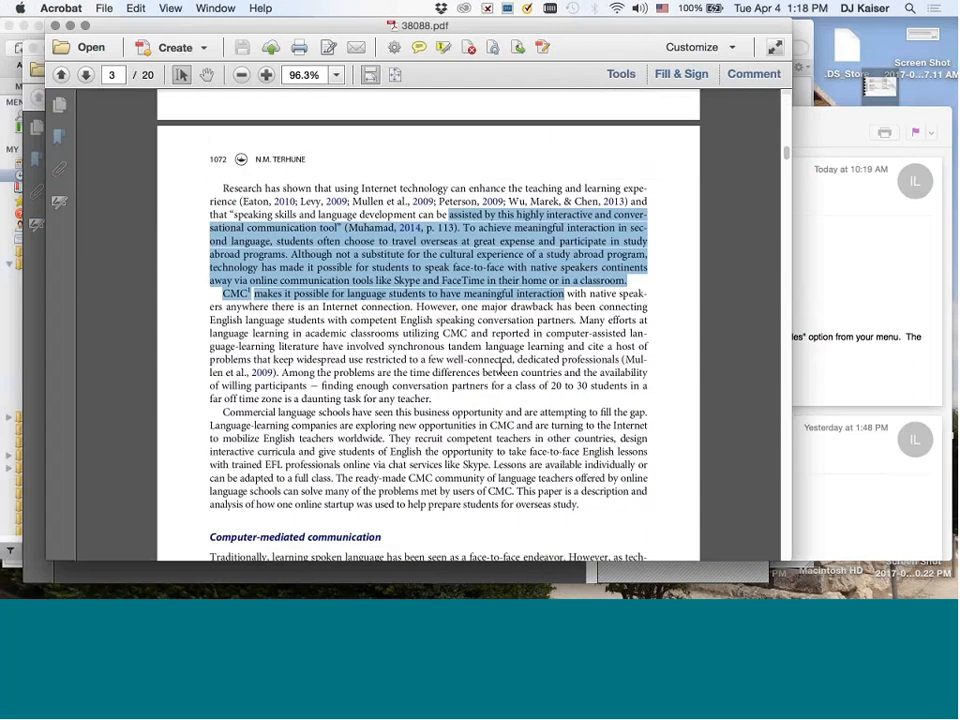
pyautogui.scroll(15, 502, 368)
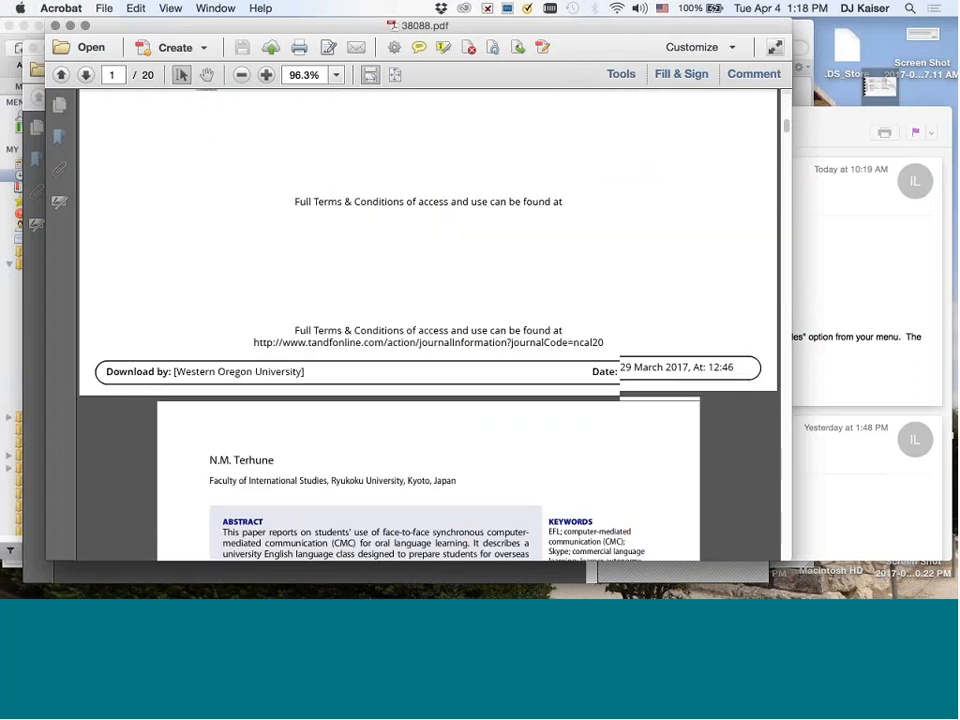
pyautogui.scroll(-10, 499, 368)
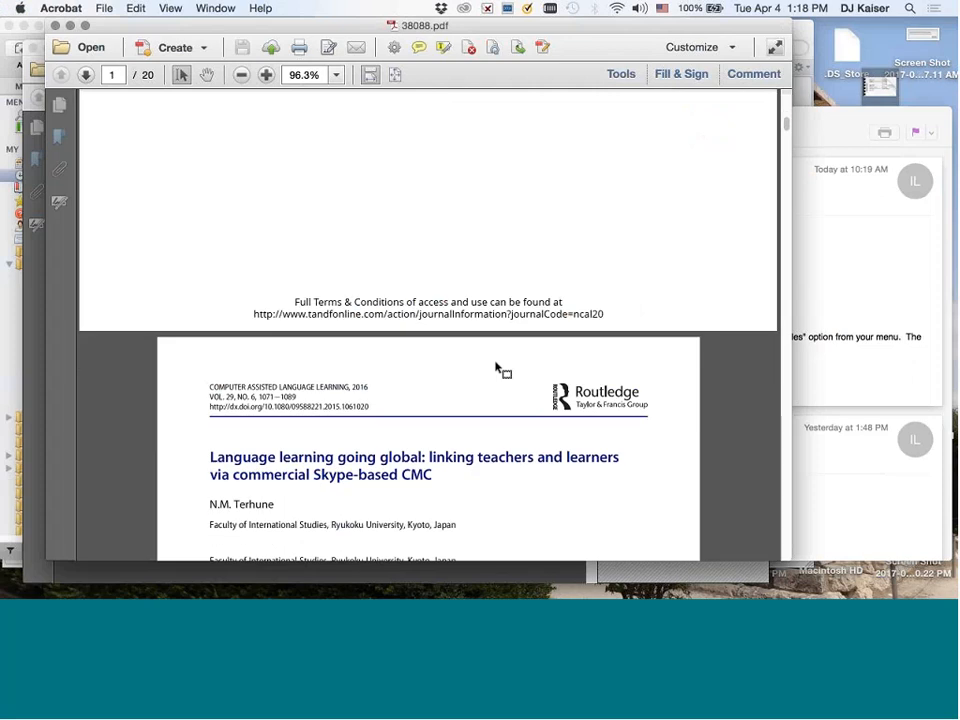
# Start saving a copy of 38088.pdf and choose the NEW ARTICLES folder inside Dropbox's Article Library as its destination
pyautogui.scroll(-2, 501, 368)
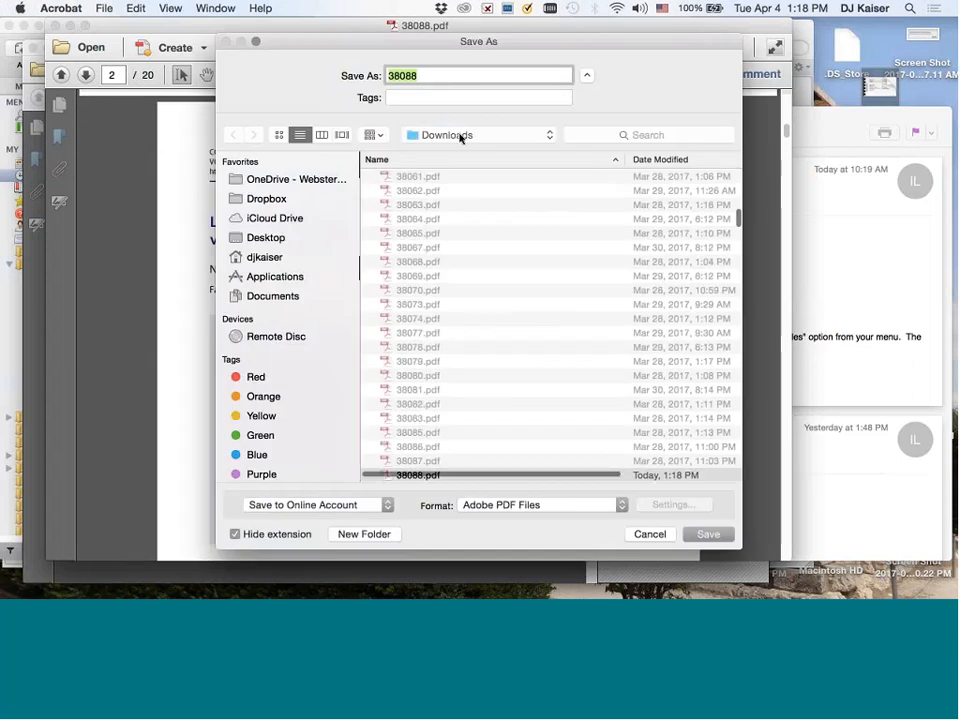
pyautogui.click(459, 136)
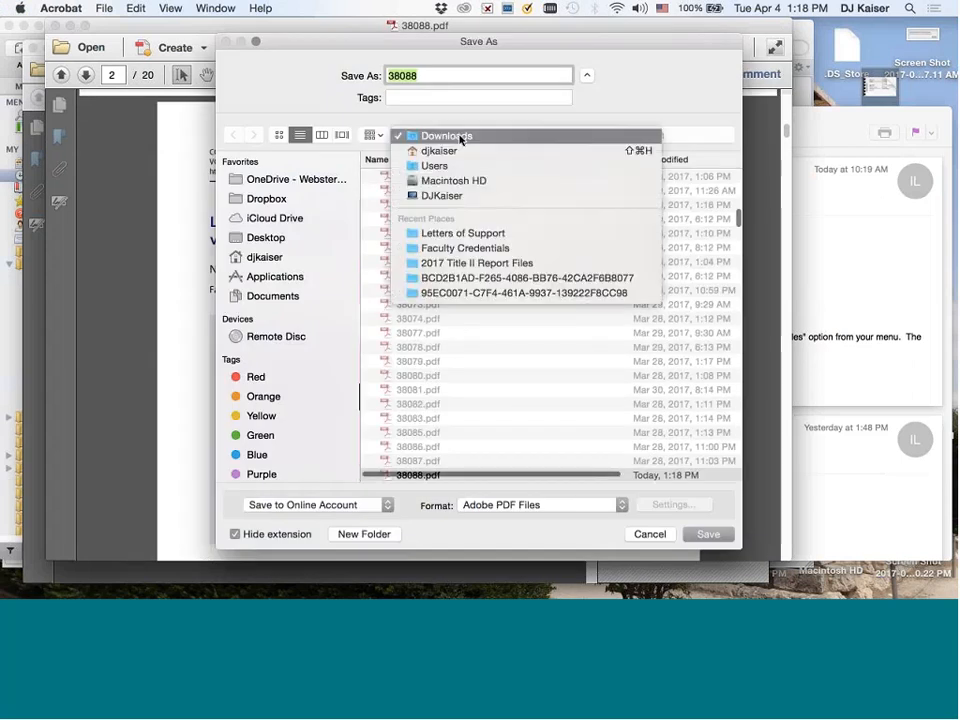
pyautogui.click(459, 136)
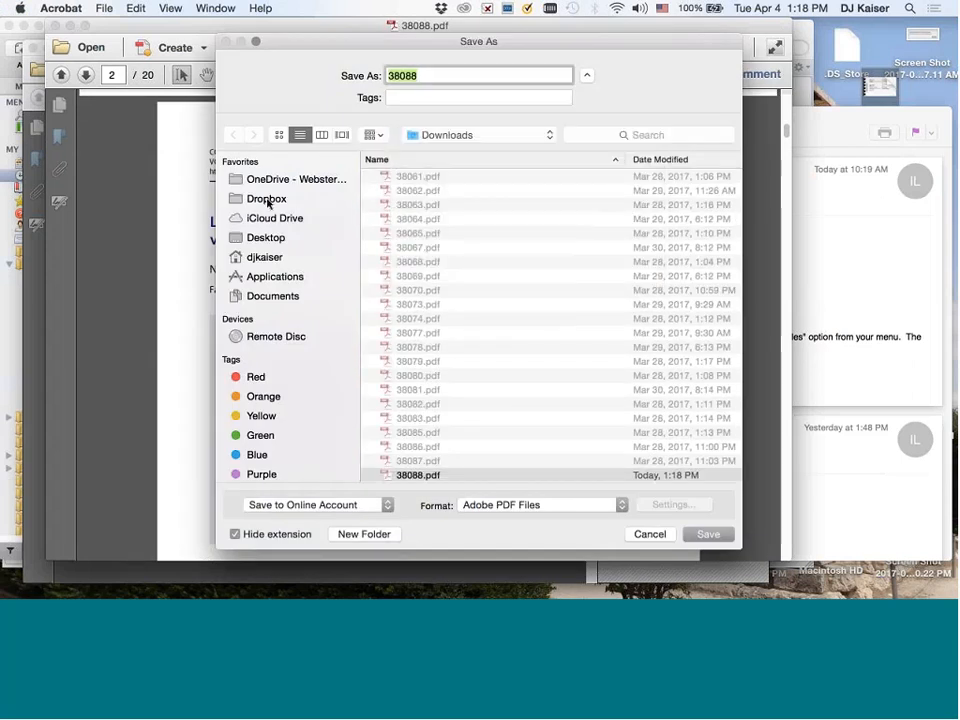
pyautogui.click(267, 200)
pyautogui.scroll(10, 440, 221)
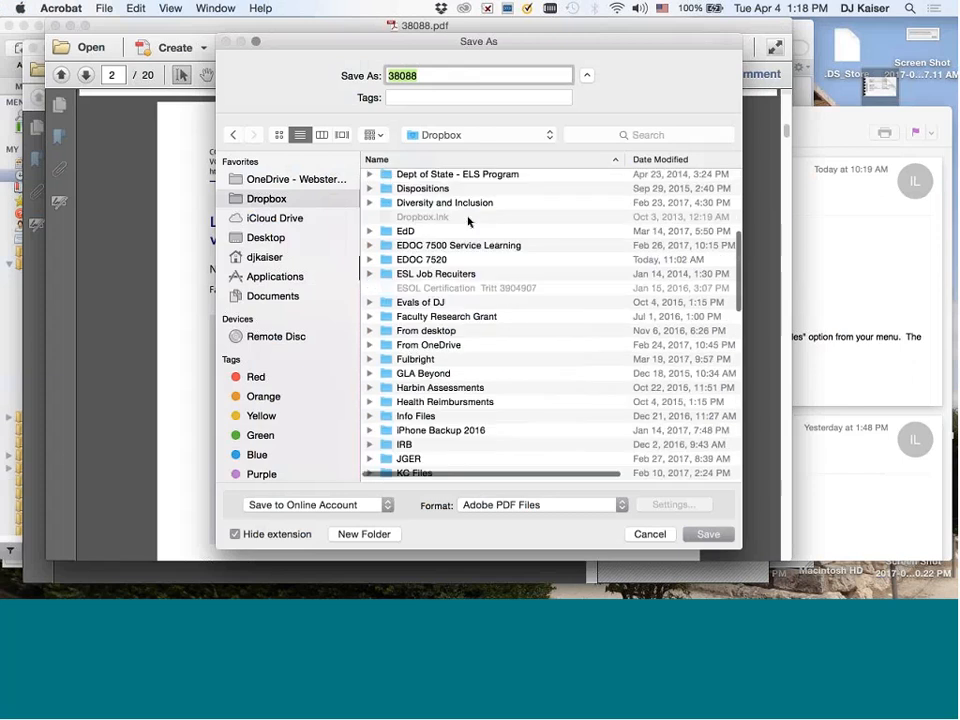
pyautogui.scroll(5, 468, 221)
pyautogui.doubleClick(415, 207)
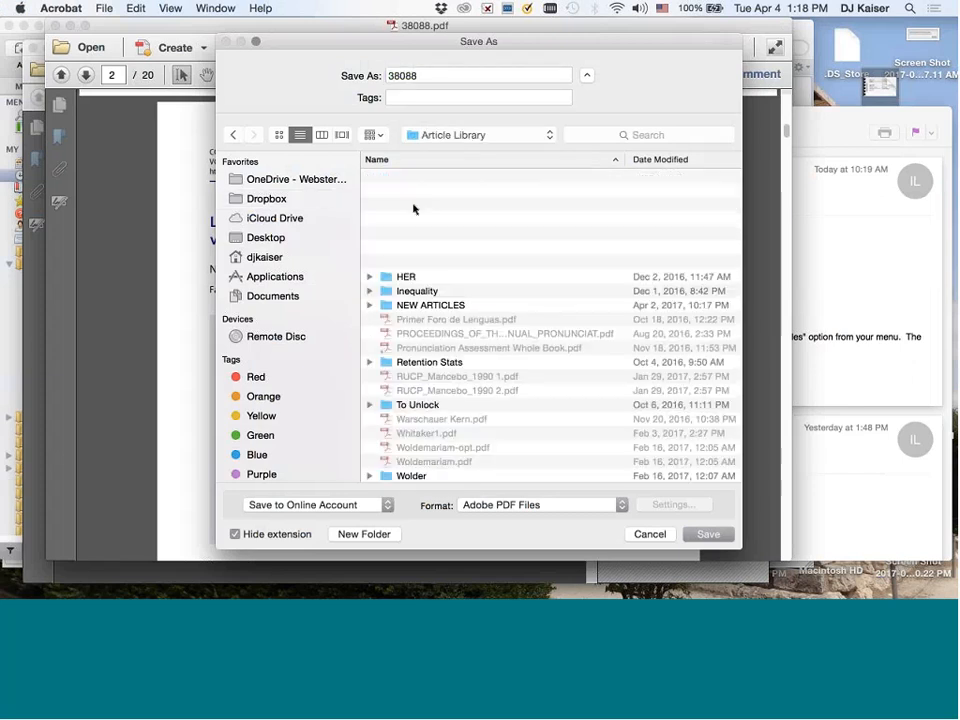
pyautogui.doubleClick(428, 305)
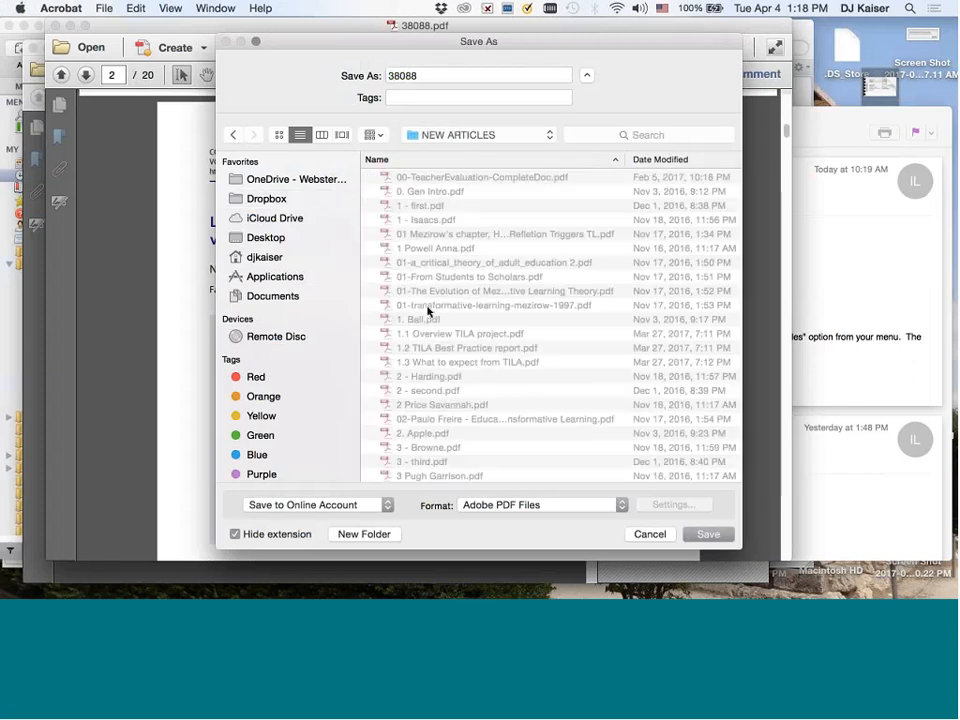
# Replace the file name 38088 with the article author's surname and save the PDF
pyautogui.click(443, 79)
pyautogui.click(443, 79)
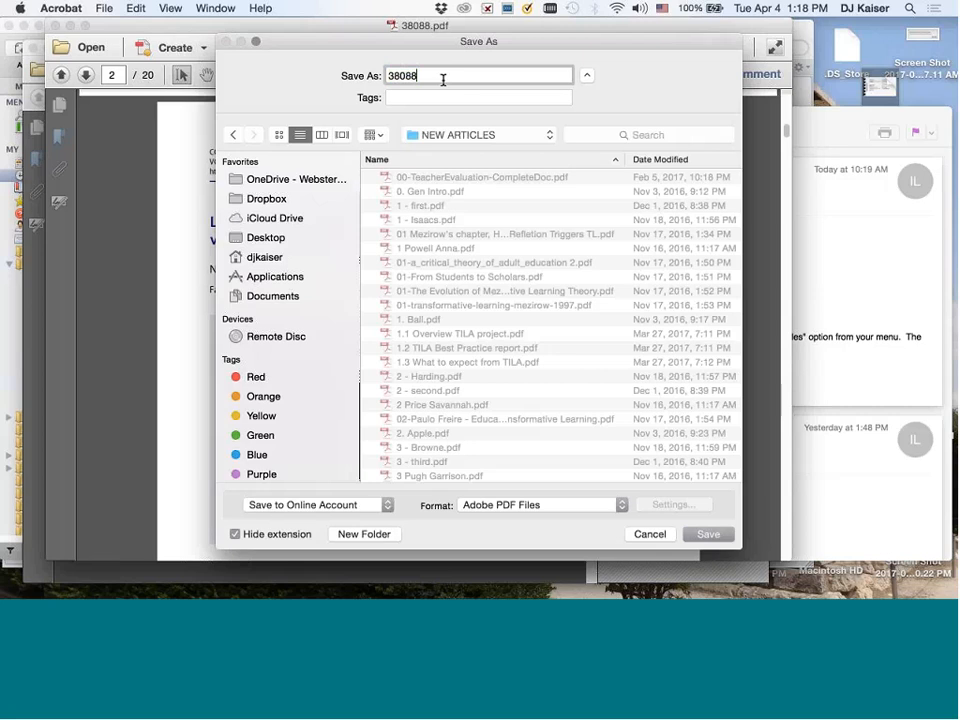
pyautogui.write('Terhune')
pyautogui.press('Left')
pyautogui.press('Left')
pyautogui.press('Left')
pyautogui.press('Left')
pyautogui.press('Left')
pyautogui.press('Left')
pyautogui.press('Left')
pyautogui.hotkey('shift', 'Left')
pyautogui.hotkey('shift', 'Left')
pyautogui.hotkey('shift', 'Left')
pyautogui.hotkey('shift', 'Left')
pyautogui.hotkey('shift', 'Left')
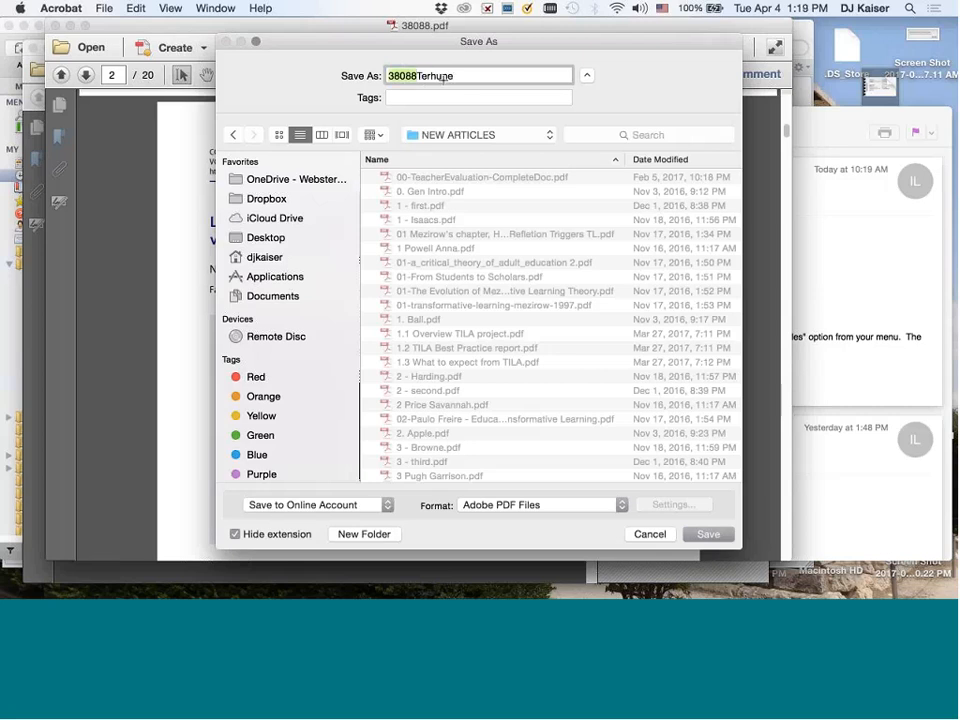
pyautogui.press('BackSpace')
pyautogui.moveTo(390, 43); pyautogui.dragTo(369, 77)
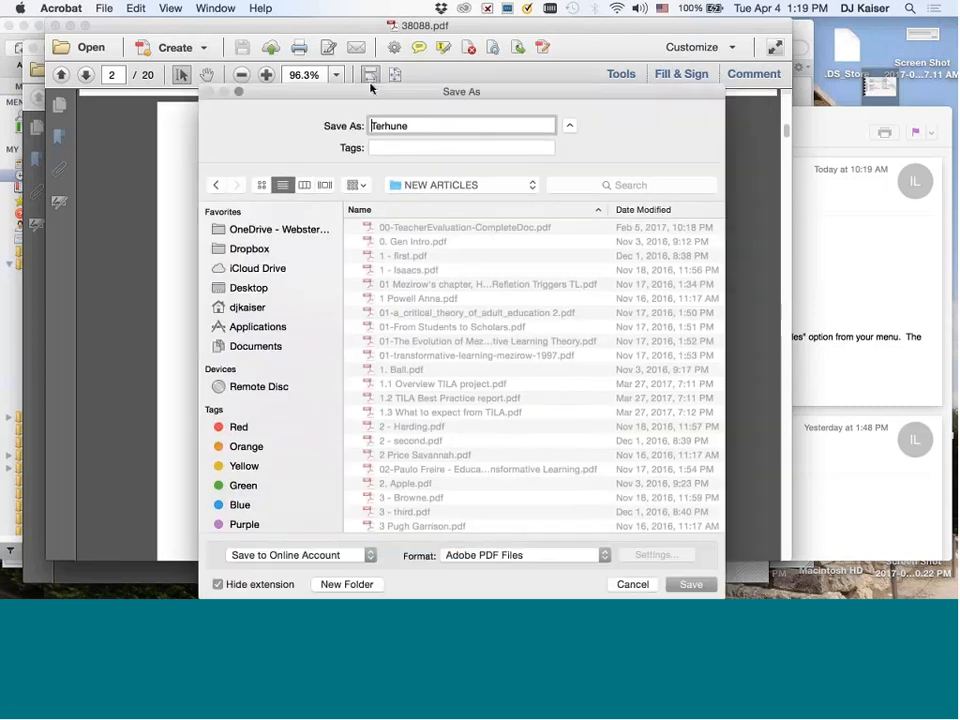
pyautogui.press('Return')
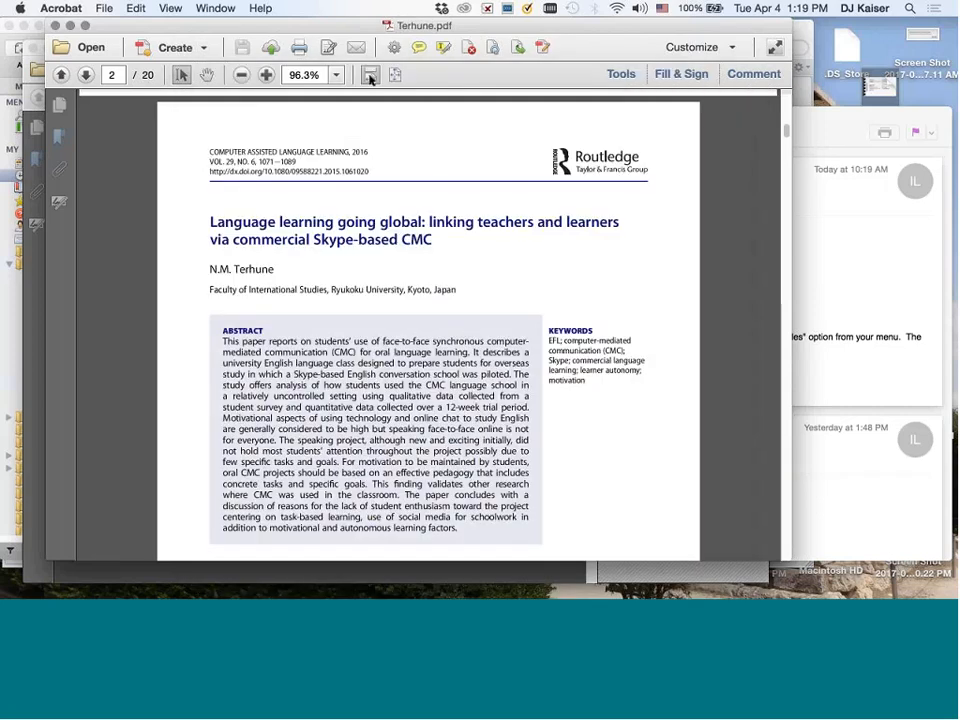
# Close both open PDFs in Acrobat, switch to Mendeley Desktop and open the newly added "Language learning going global" article
pyautogui.click(55, 25)
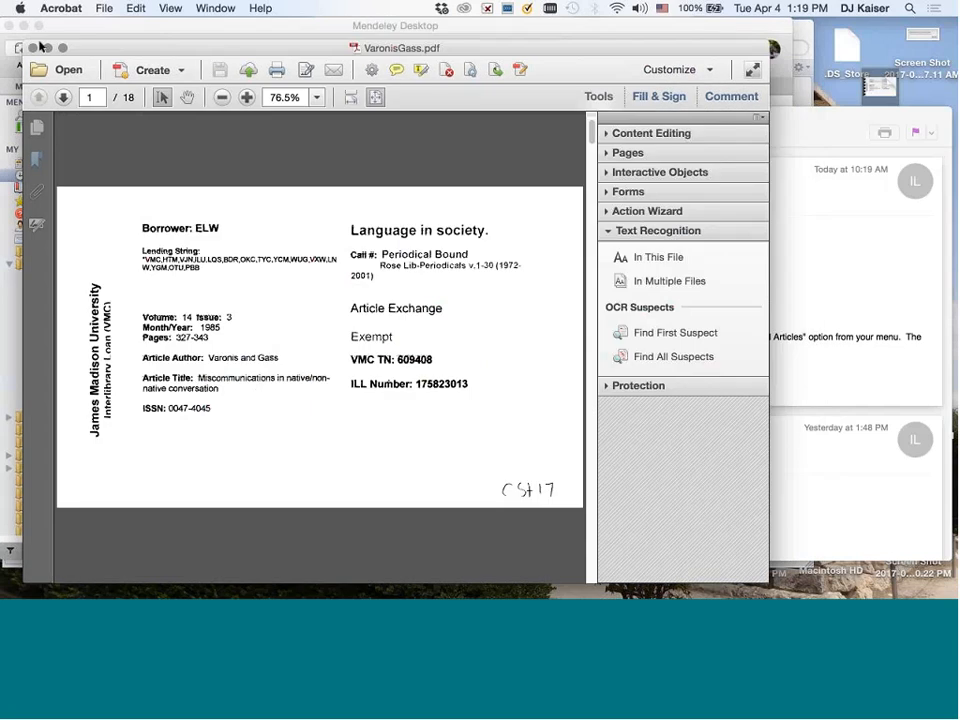
pyautogui.click(32, 47)
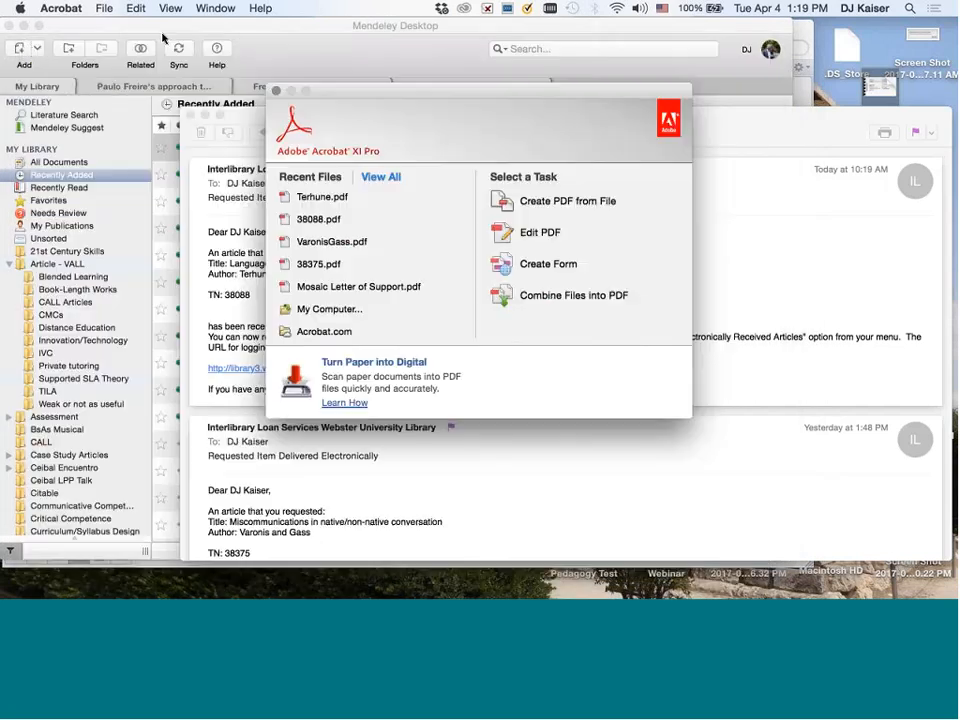
pyautogui.click(306, 35)
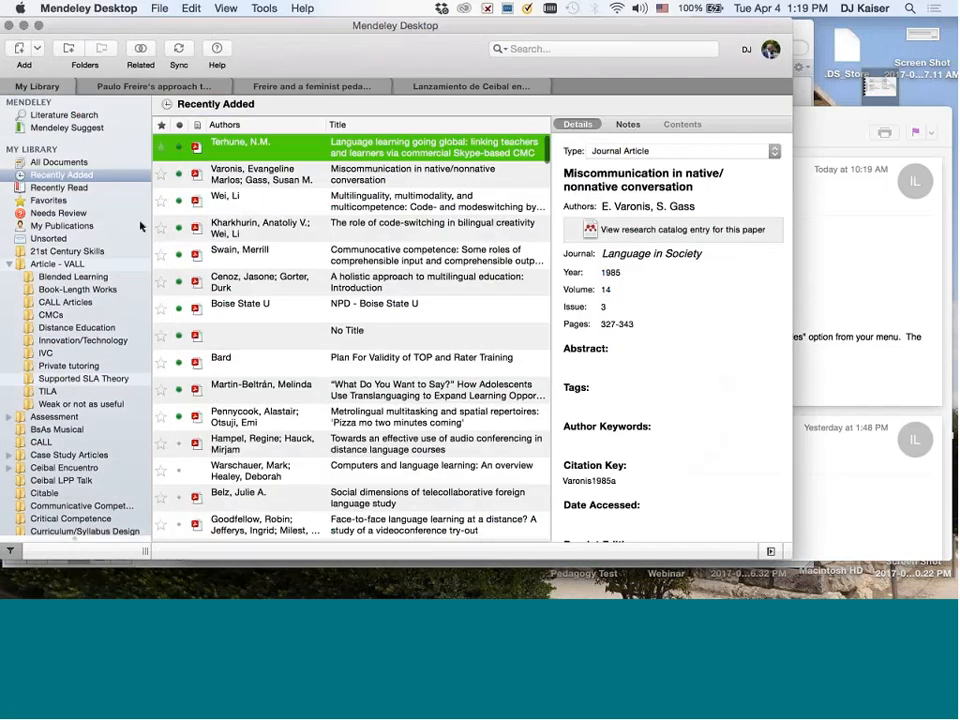
pyautogui.doubleClick(397, 147)
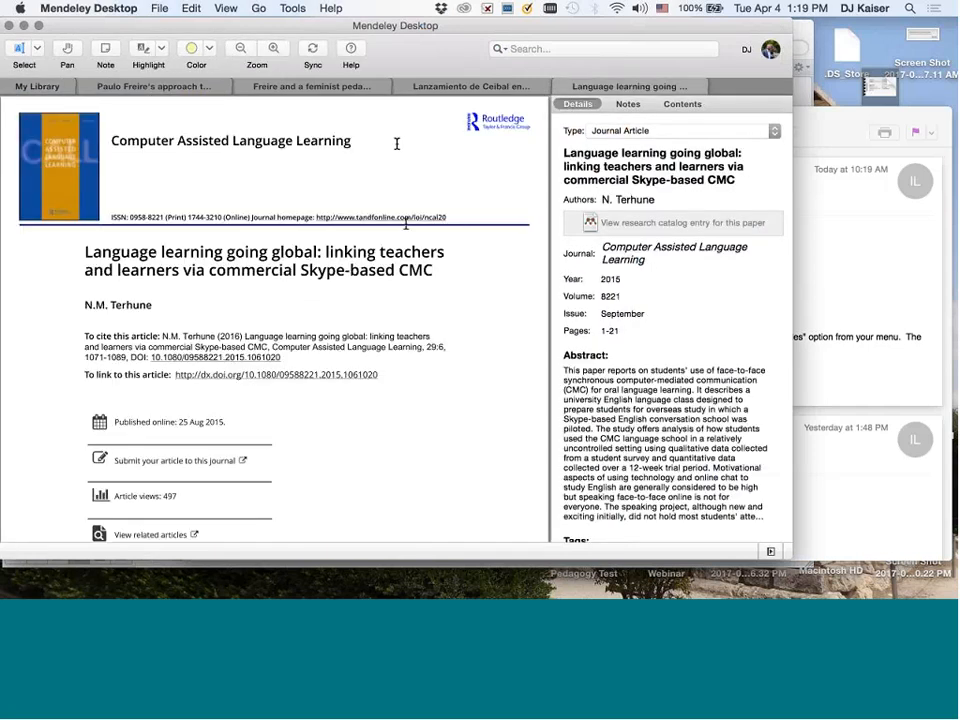
pyautogui.scroll(-1, 406, 223)
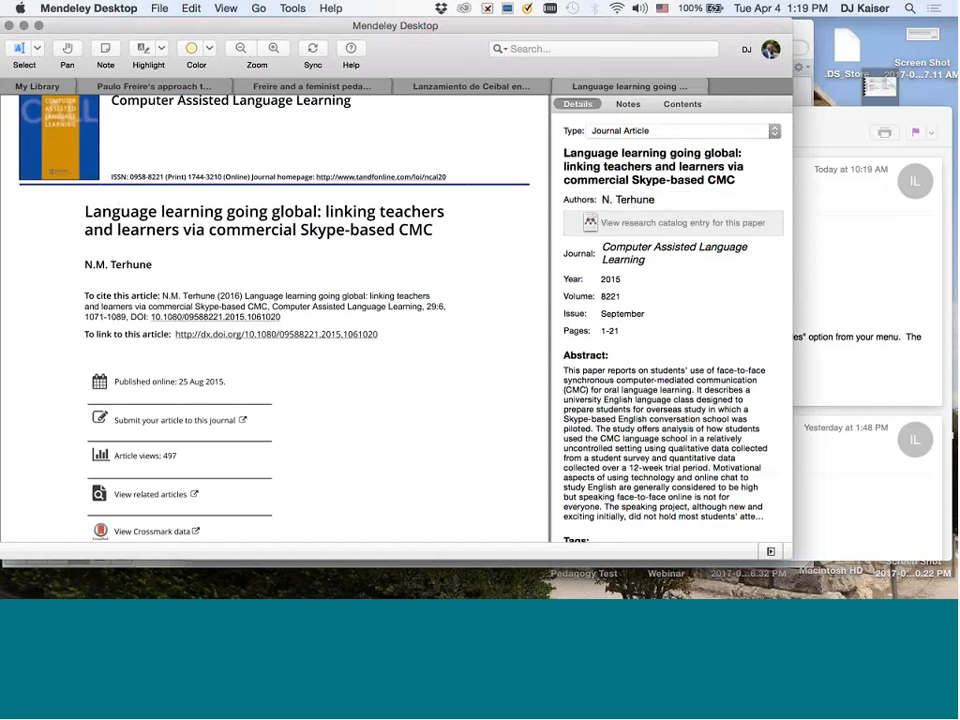
# Capitalize "Linking" after the colon in the reference's title
pyautogui.click(613, 176)
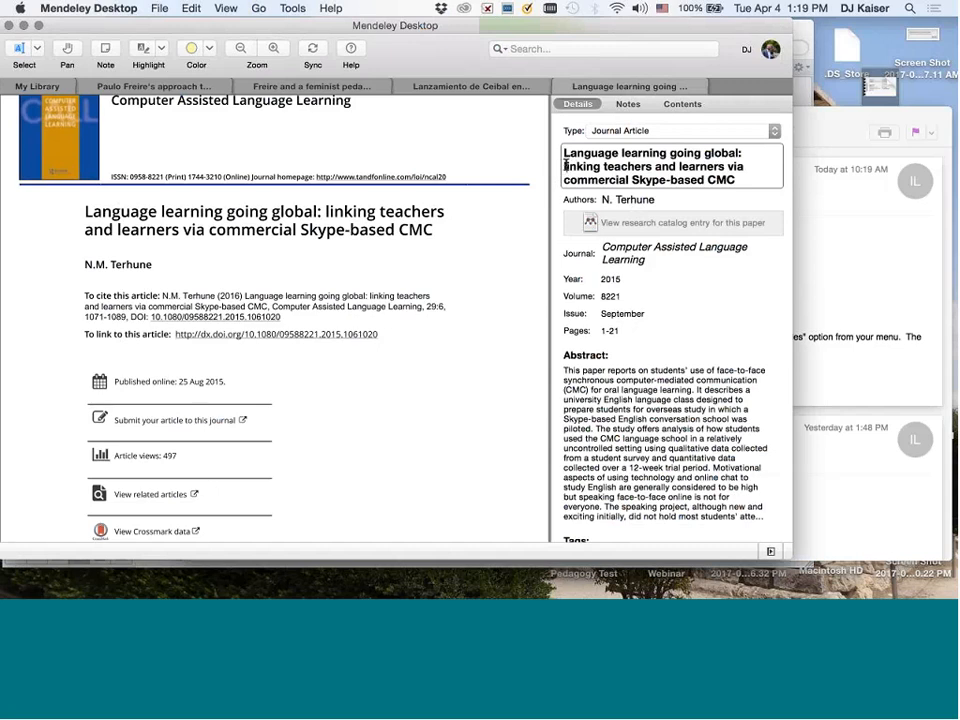
pyautogui.click(565, 170)
pyautogui.press('BackSpace')
pyautogui.write('L')
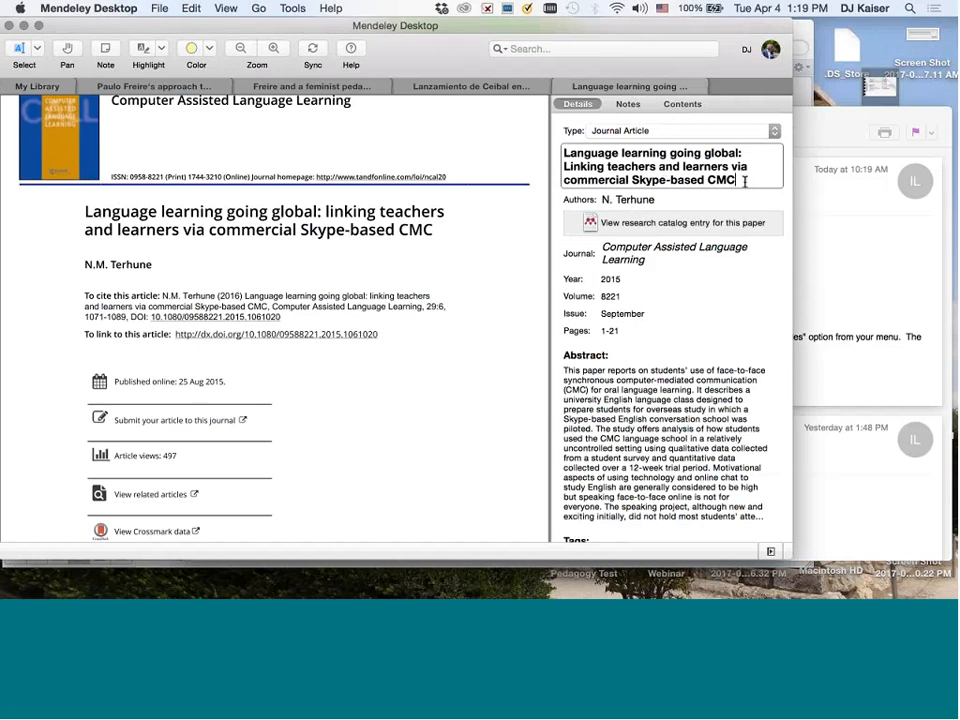
# Check the reference's author and journal entries against the citation on the article's cover page
pyautogui.click(666, 200)
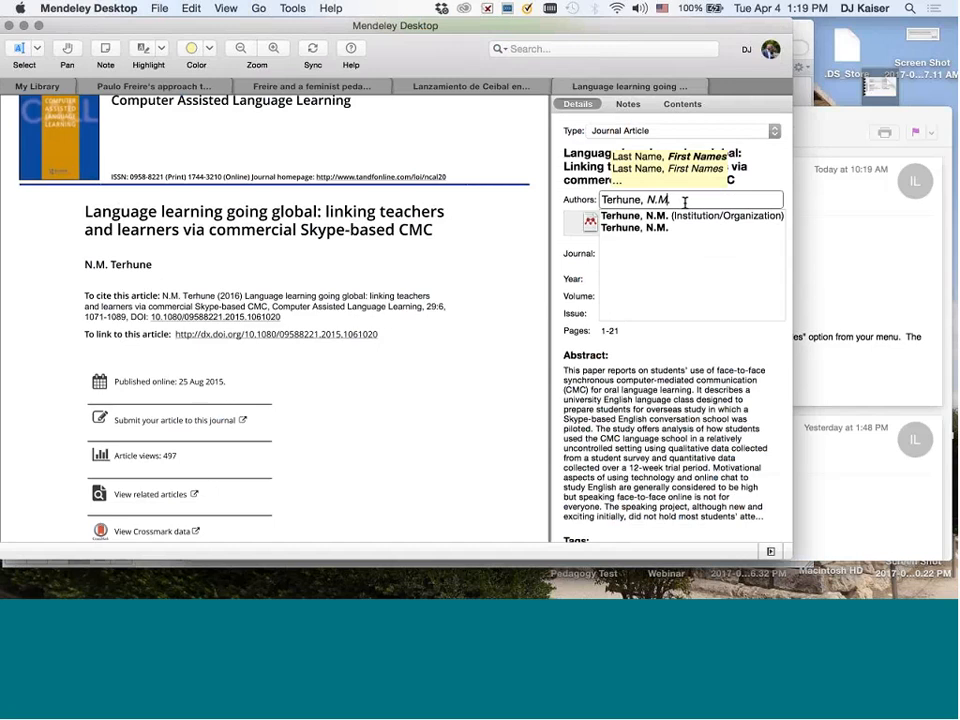
pyautogui.click(617, 252)
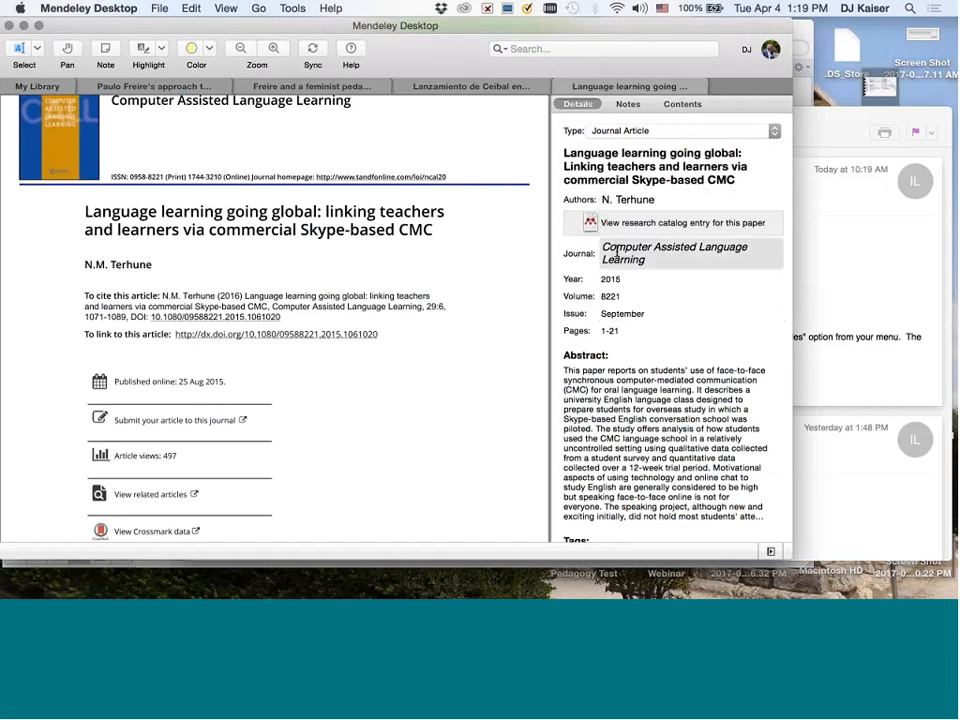
pyautogui.click(617, 252)
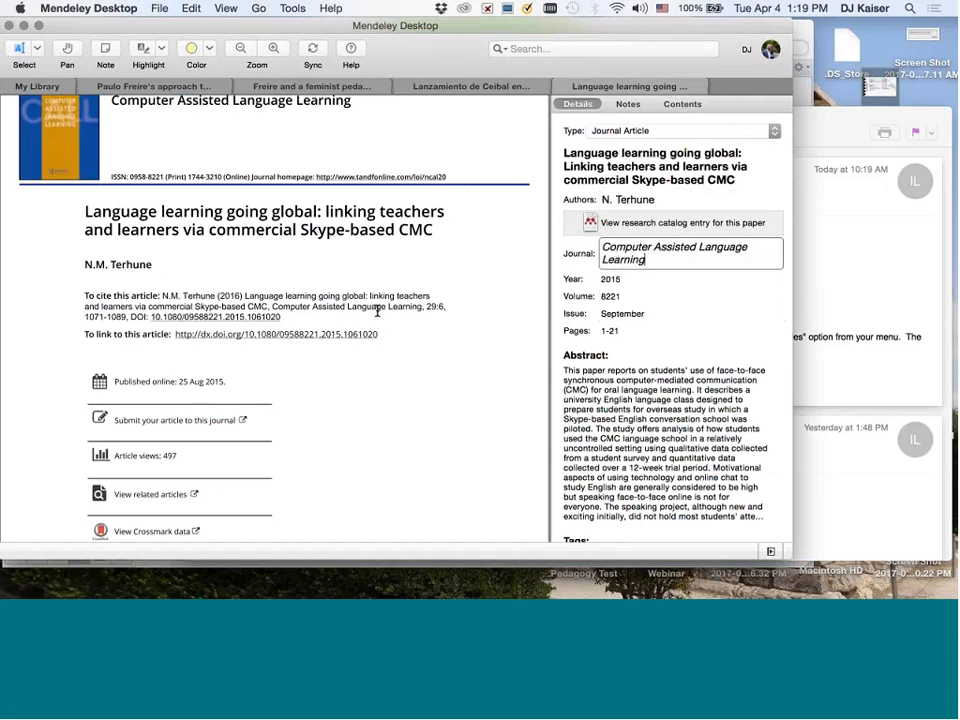
# Compare the publication year with the article's first two pages and set the reference's year to 2016
pyautogui.click(663, 274)
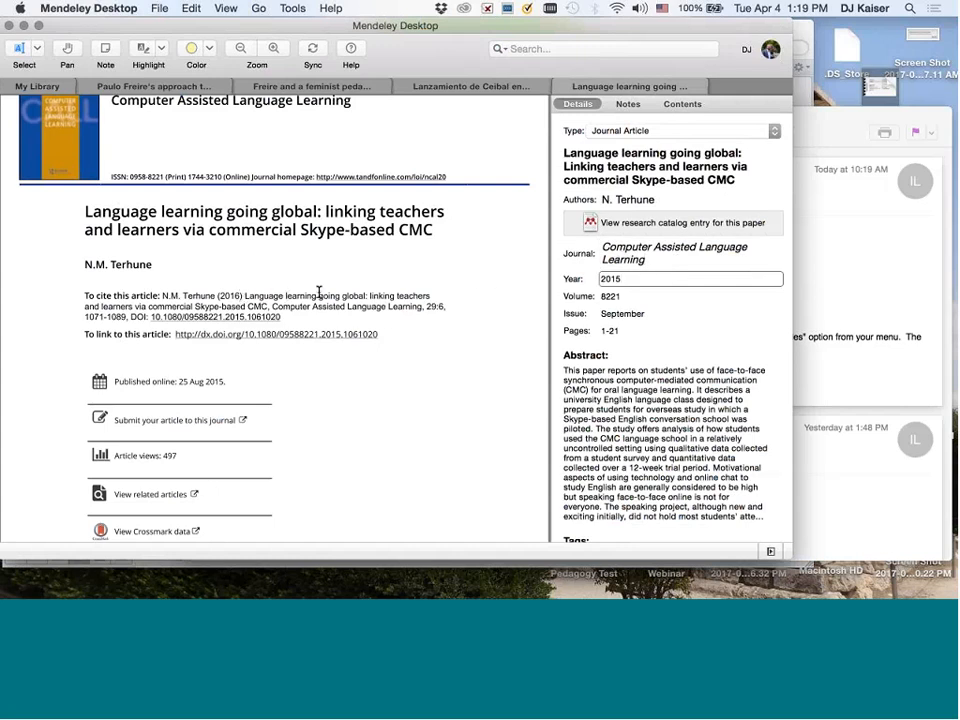
pyautogui.scroll(-15, 319, 292)
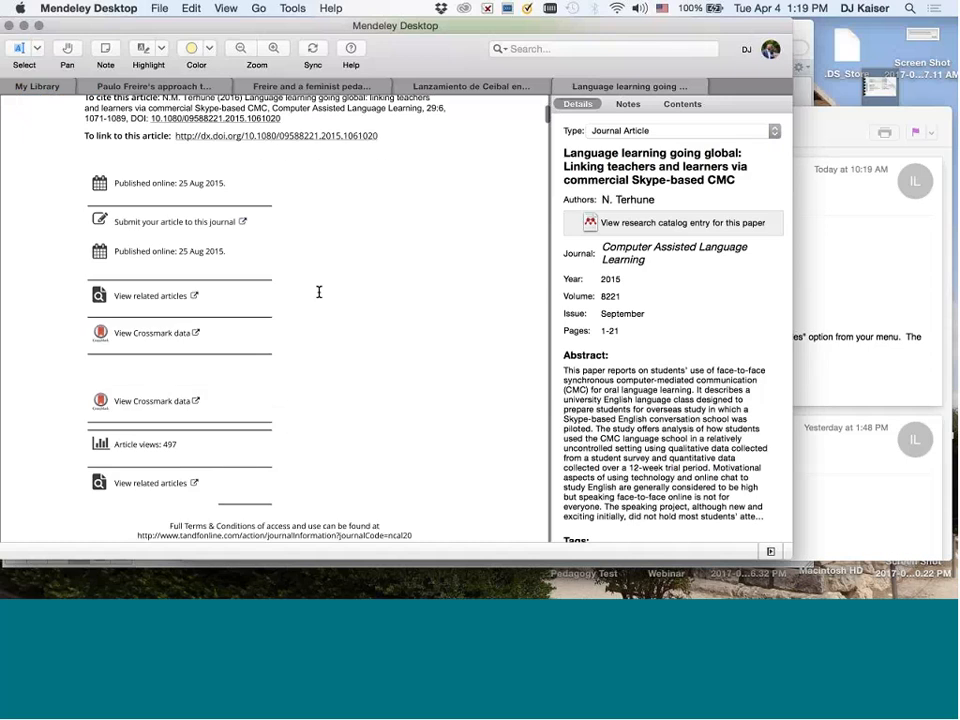
pyautogui.scroll(-3, 319, 290)
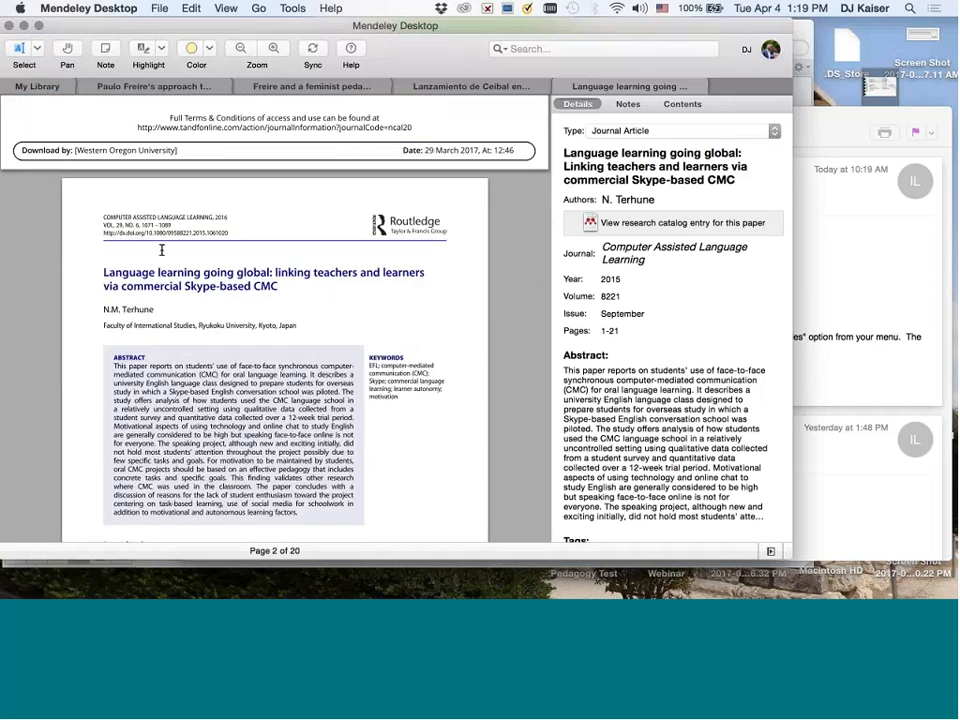
pyautogui.scroll(-1, 201, 268)
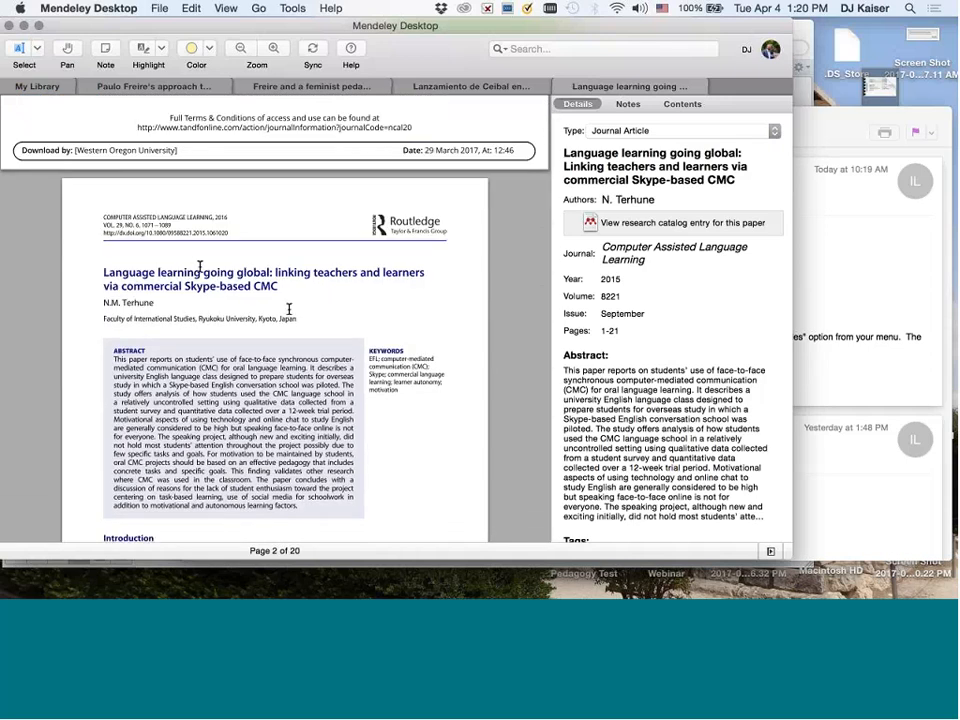
pyautogui.scroll(15, 289, 310)
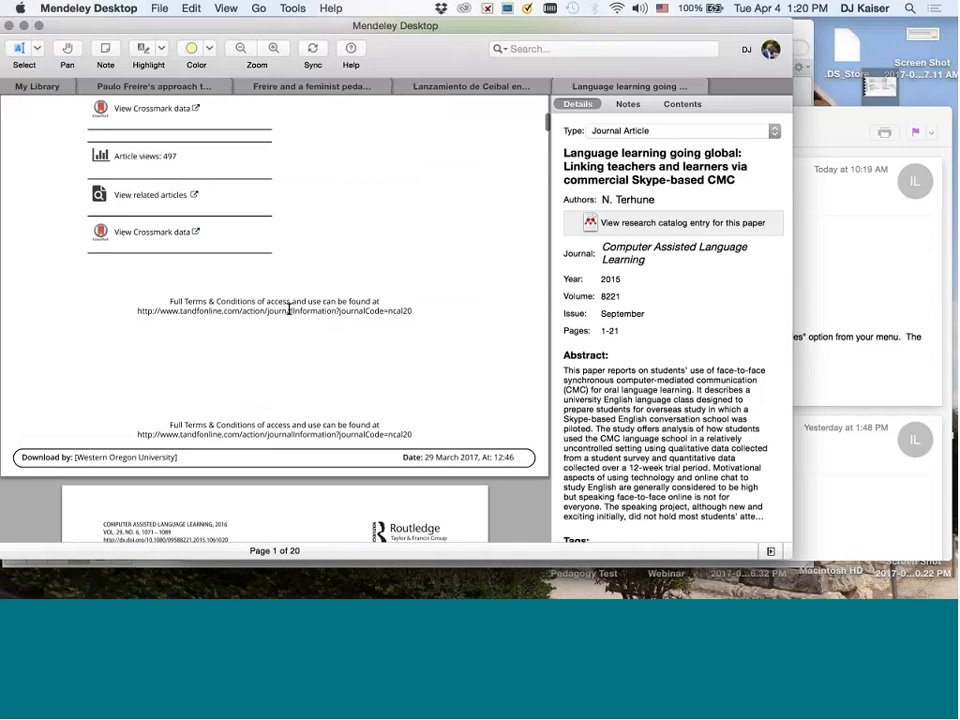
pyautogui.scroll(4, 289, 309)
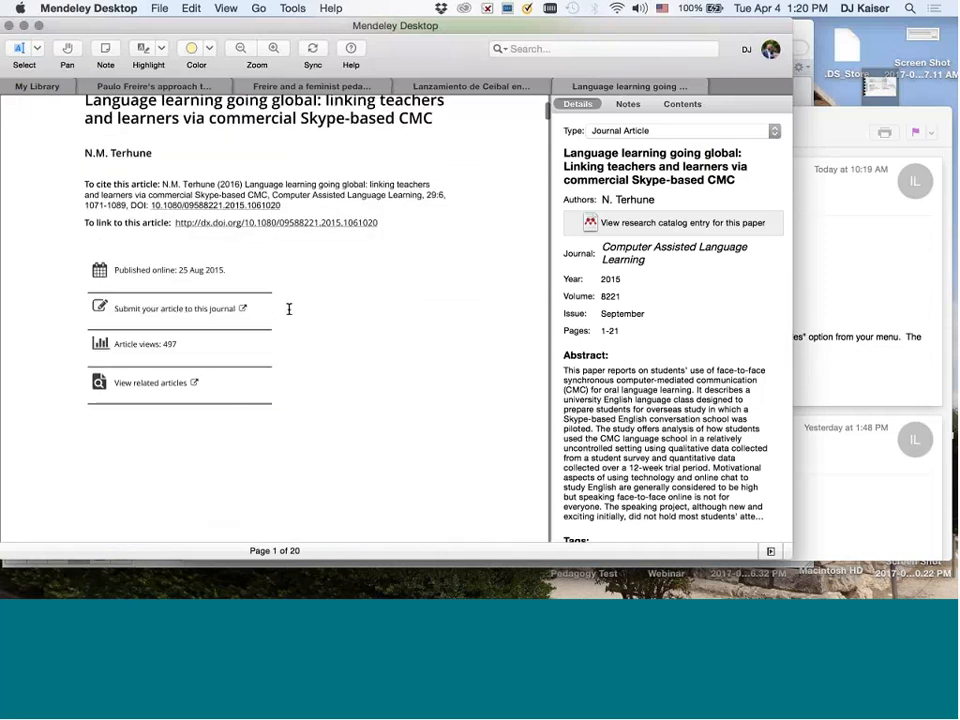
pyautogui.click(629, 280)
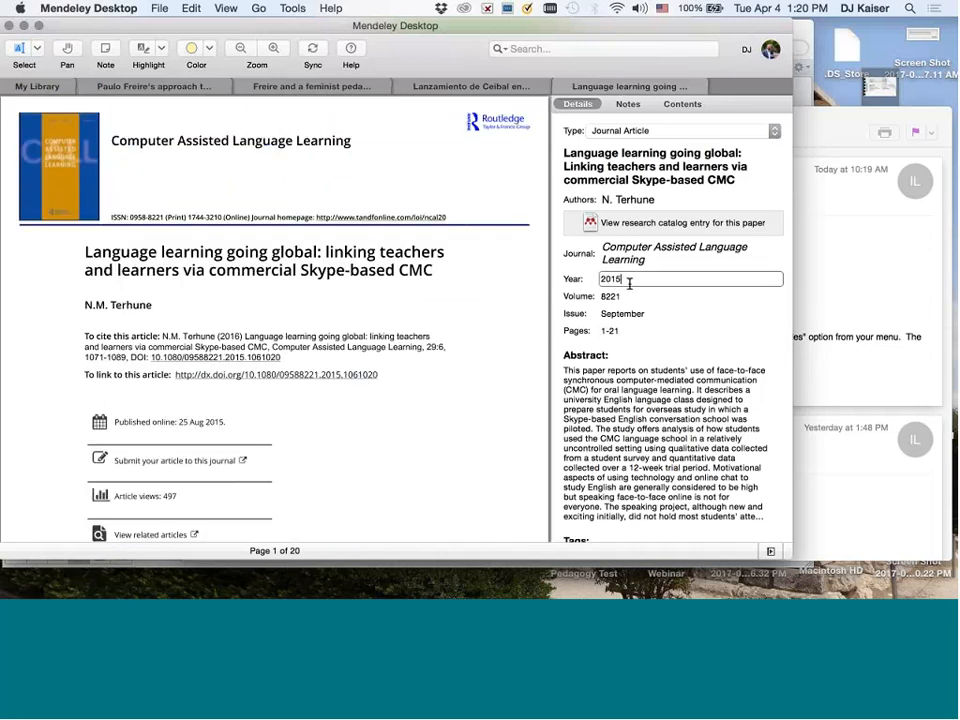
pyautogui.press('BackSpace')
pyautogui.write('6')
pyautogui.press('Tab')
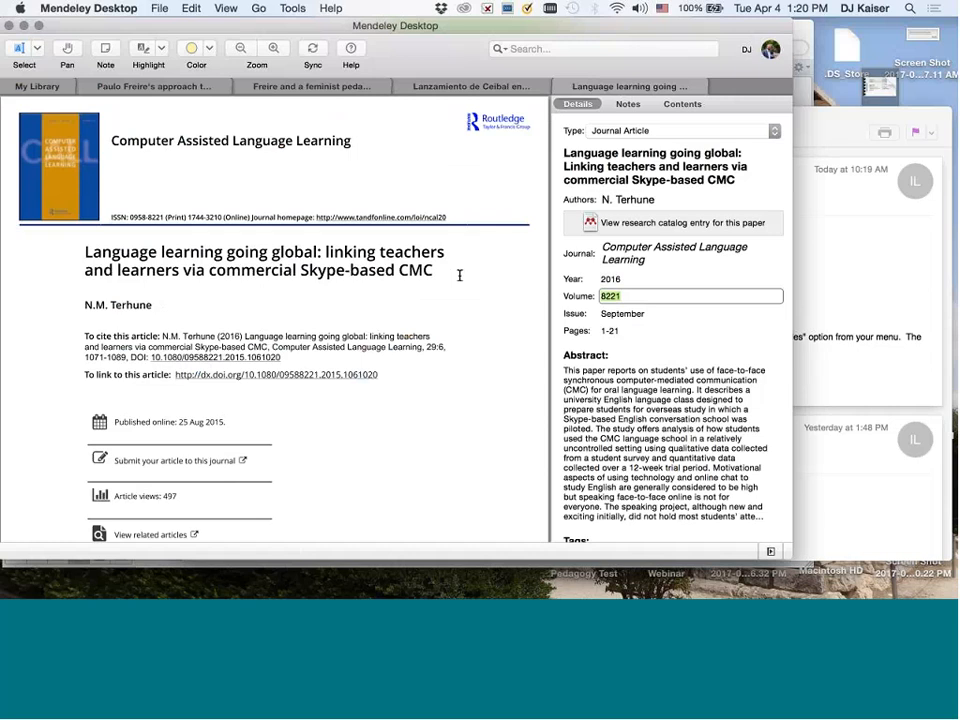
# Look up the volume in the article's citation and set the reference's volume to 29
pyautogui.scroll(-3, 460, 275)
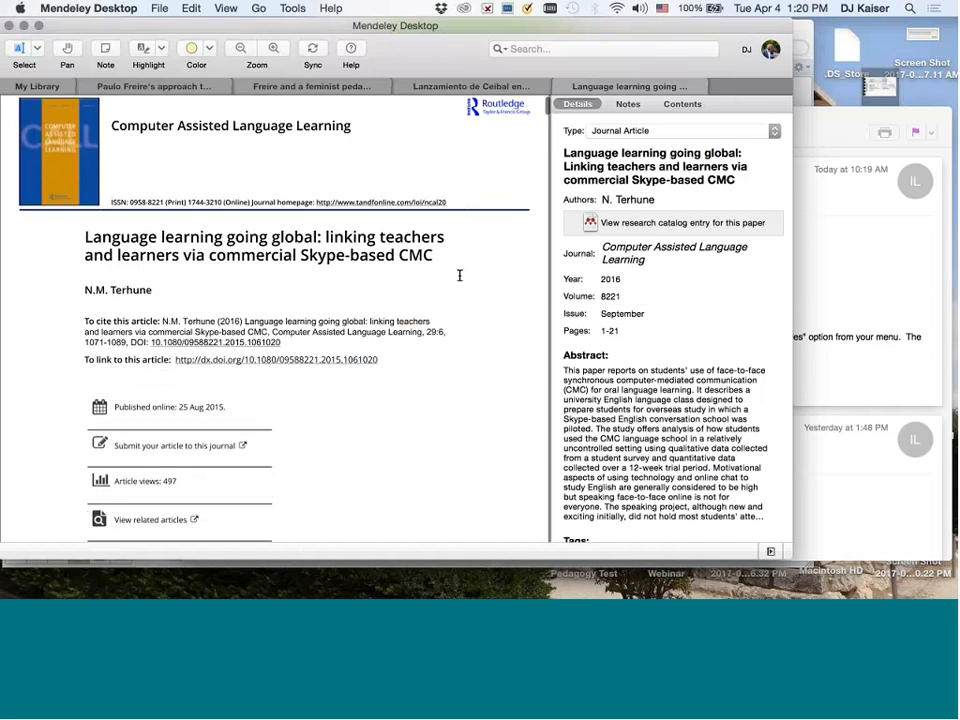
pyautogui.scroll(-2, 460, 275)
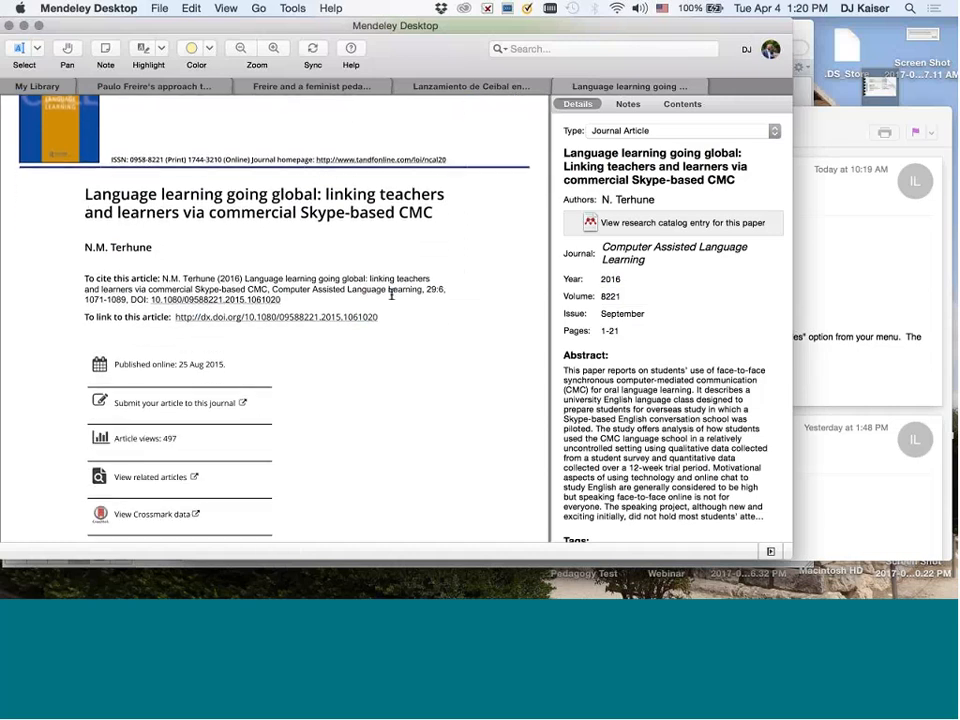
pyautogui.doubleClick(434, 292)
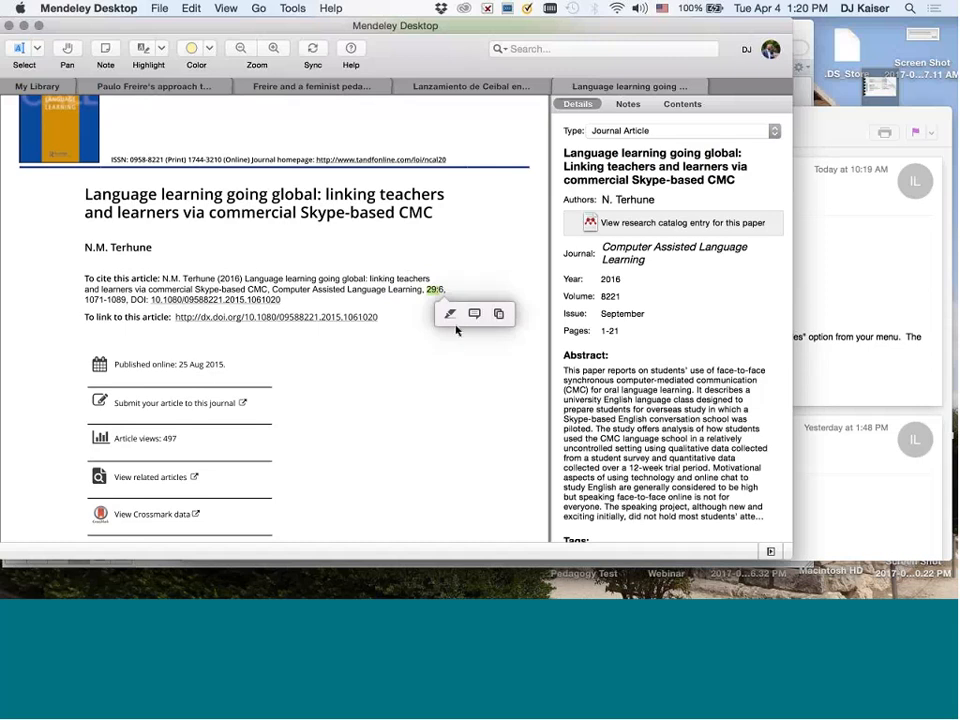
pyautogui.scroll(-2, 455, 341)
pyautogui.scroll(-2, 454, 342)
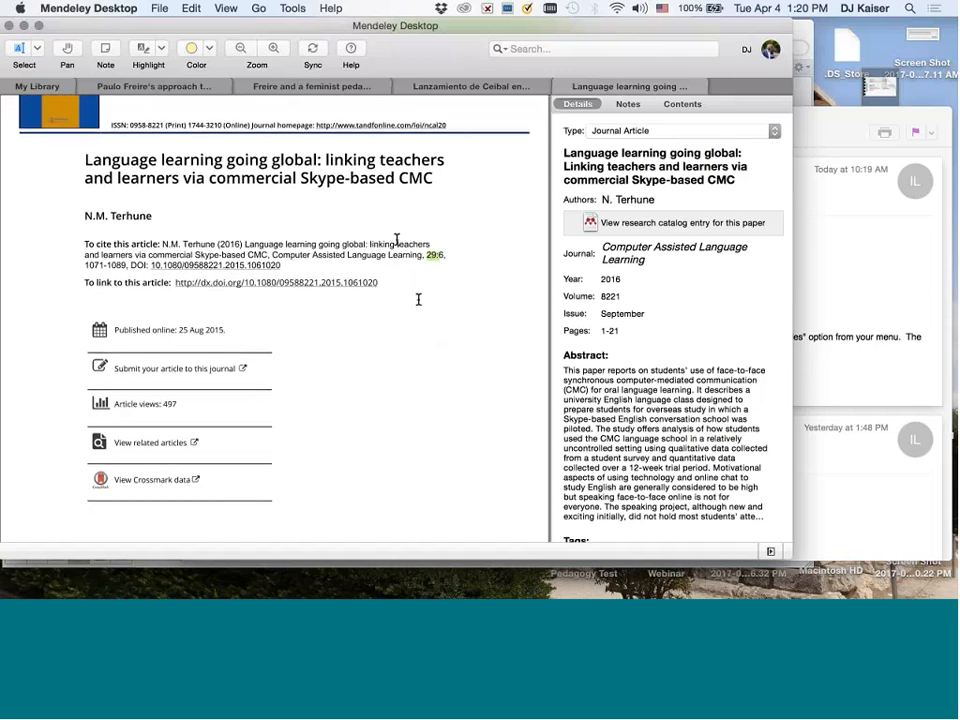
pyautogui.scroll(-10, 419, 299)
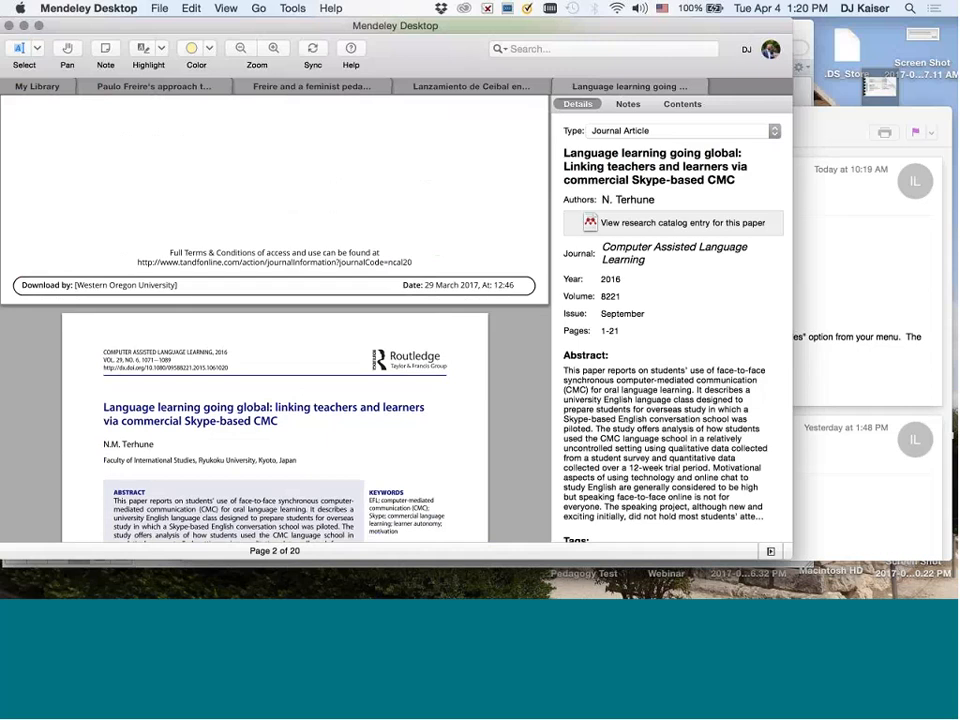
pyautogui.click(566, 295)
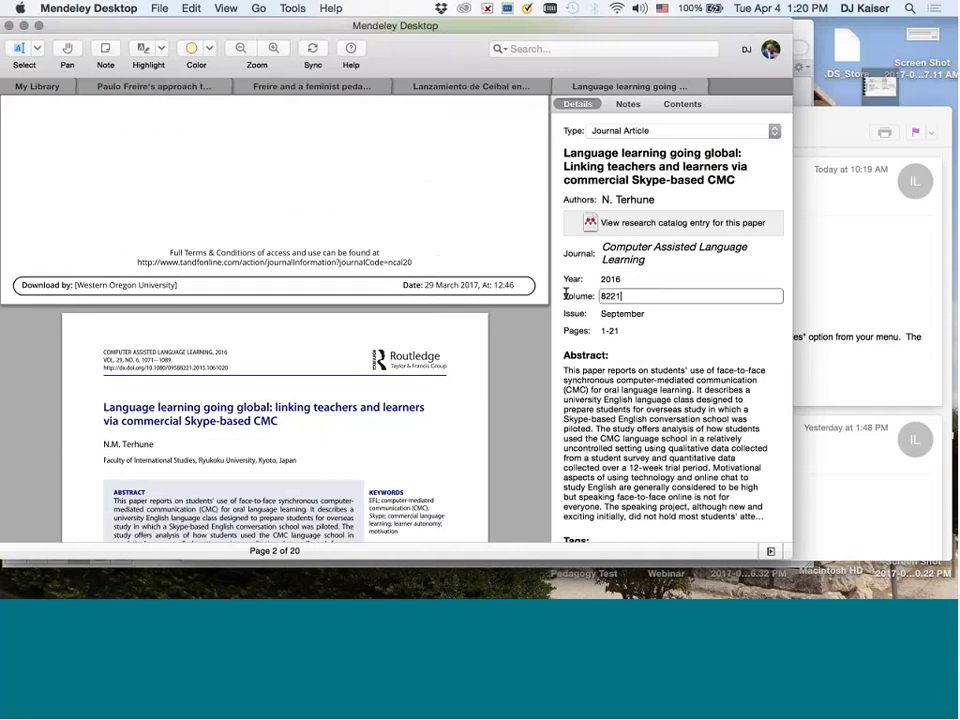
pyautogui.press('BackSpace')
pyautogui.press('BackSpace')
pyautogui.press('BackSpace')
pyautogui.press('BackSpace')
pyautogui.write('29')
pyautogui.press('Tab')
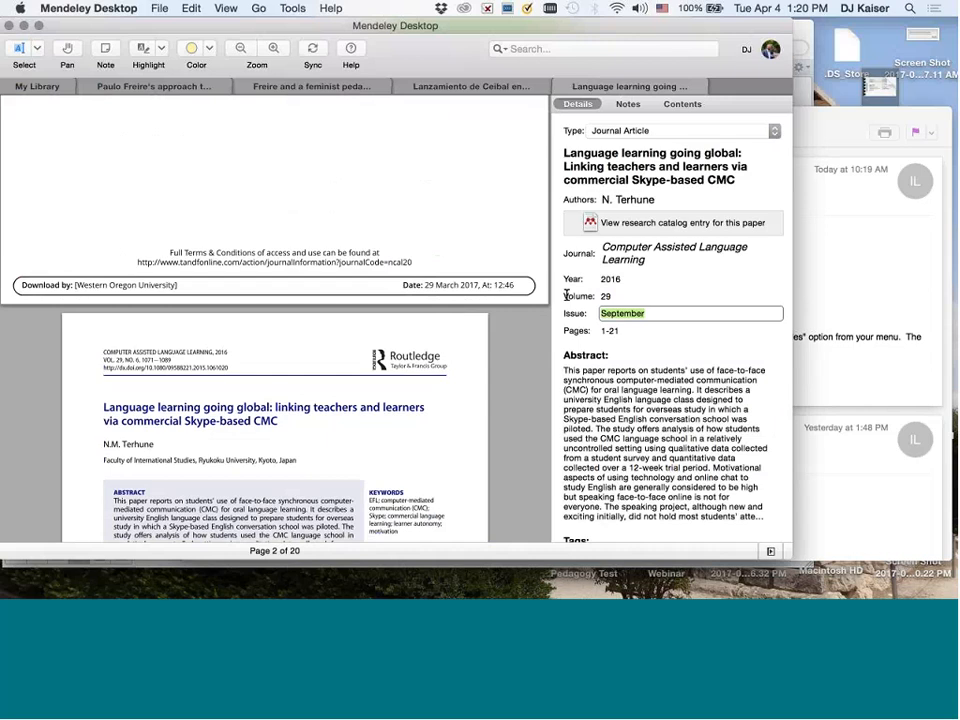
# Set the reference's issue to 6 and its pages to 1071-1089
pyautogui.write('6')
pyautogui.press('Tab')
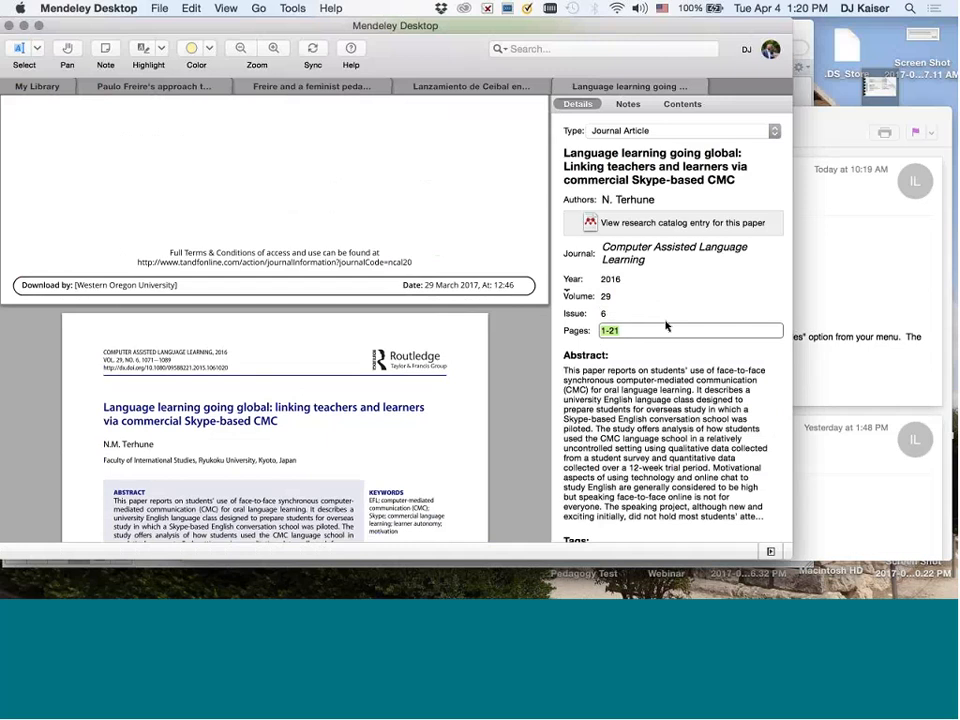
pyautogui.write('1071-1089')
pyautogui.click(634, 297)
pyautogui.scroll(-2, 637, 300)
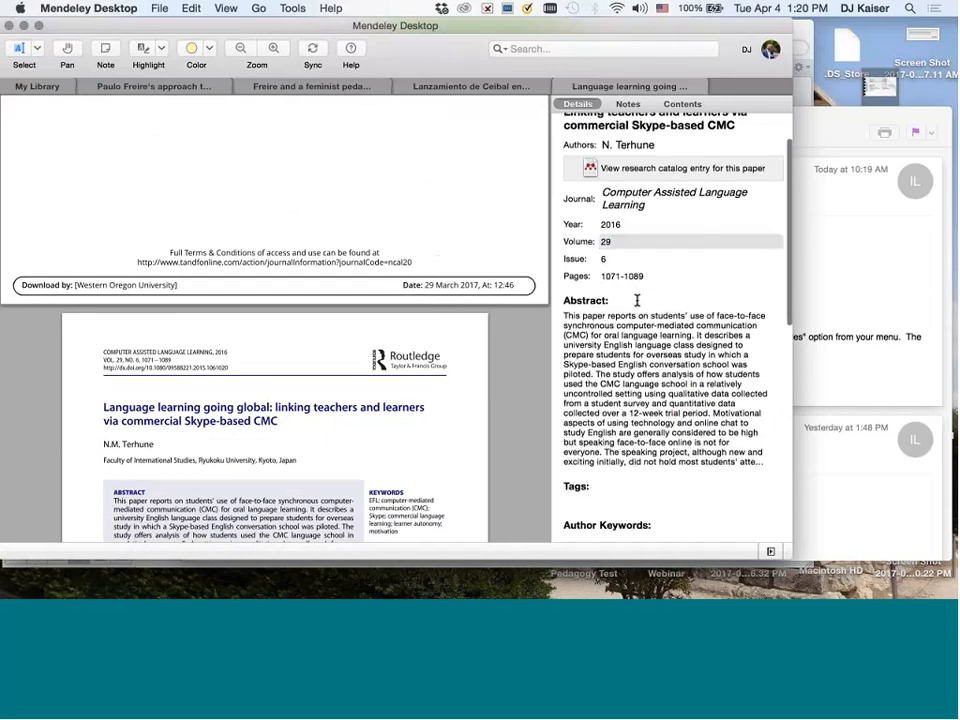
pyautogui.scroll(2, 637, 300)
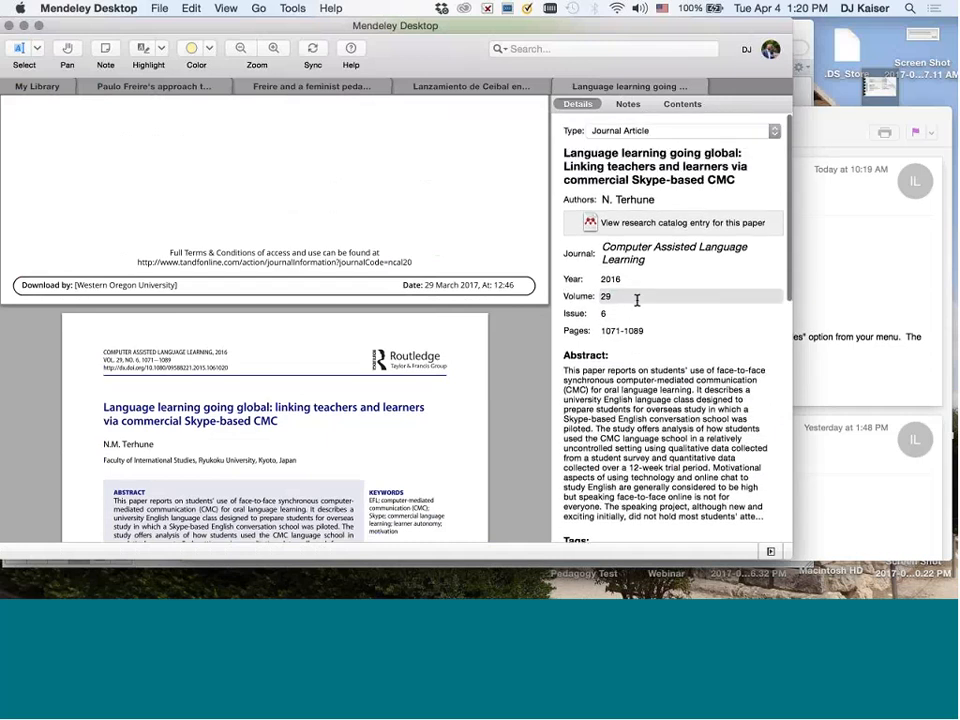
# Check the list of reference types, keep Journal Article, and skim the article's first pages
pyautogui.scroll(10, 388, 216)
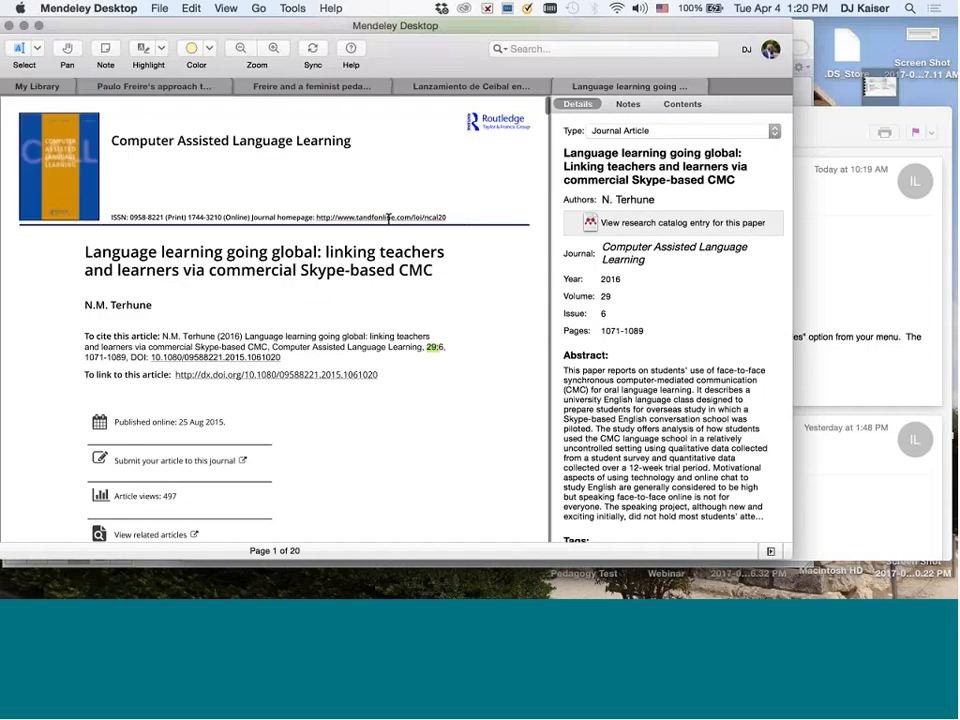
pyautogui.click(627, 134)
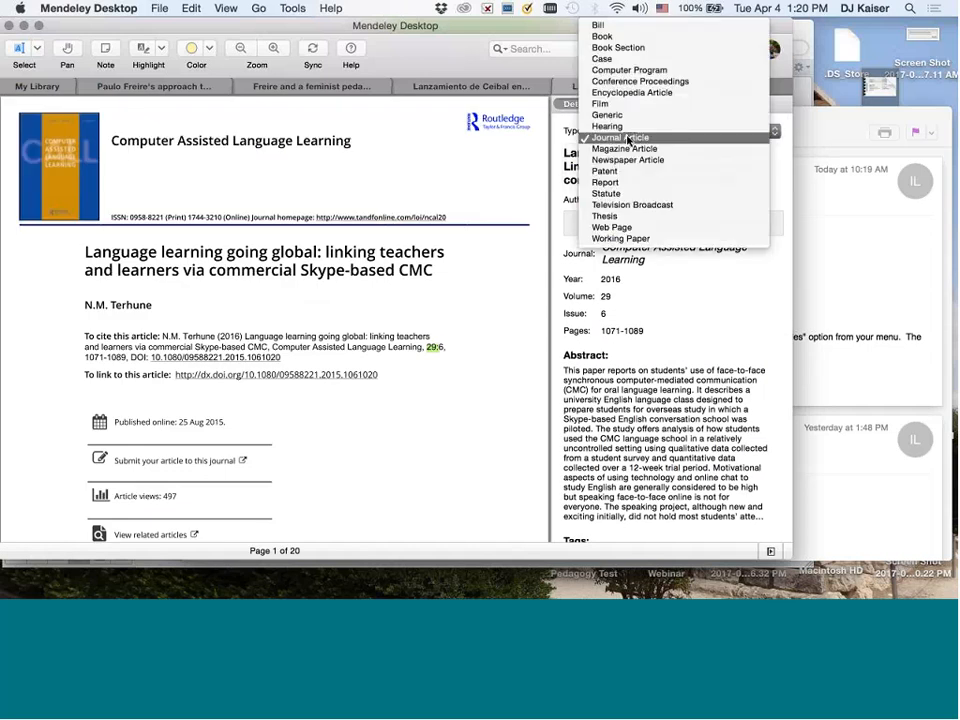
pyautogui.click(628, 138)
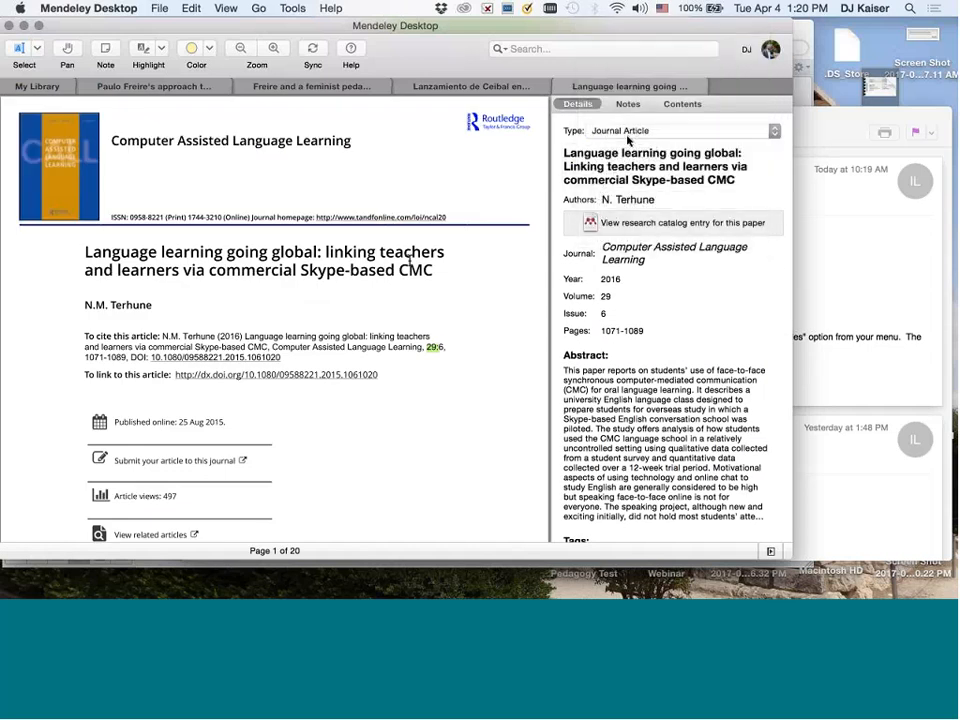
pyautogui.scroll(-5, 409, 260)
pyautogui.scroll(-10, 409, 260)
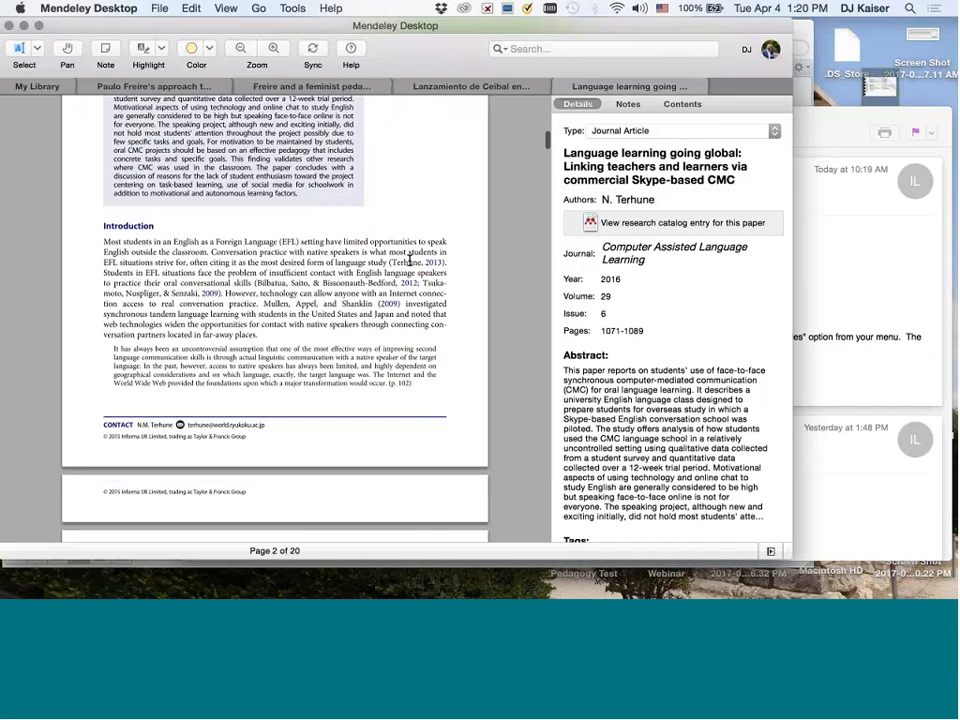
pyautogui.scroll(15, 416, 262)
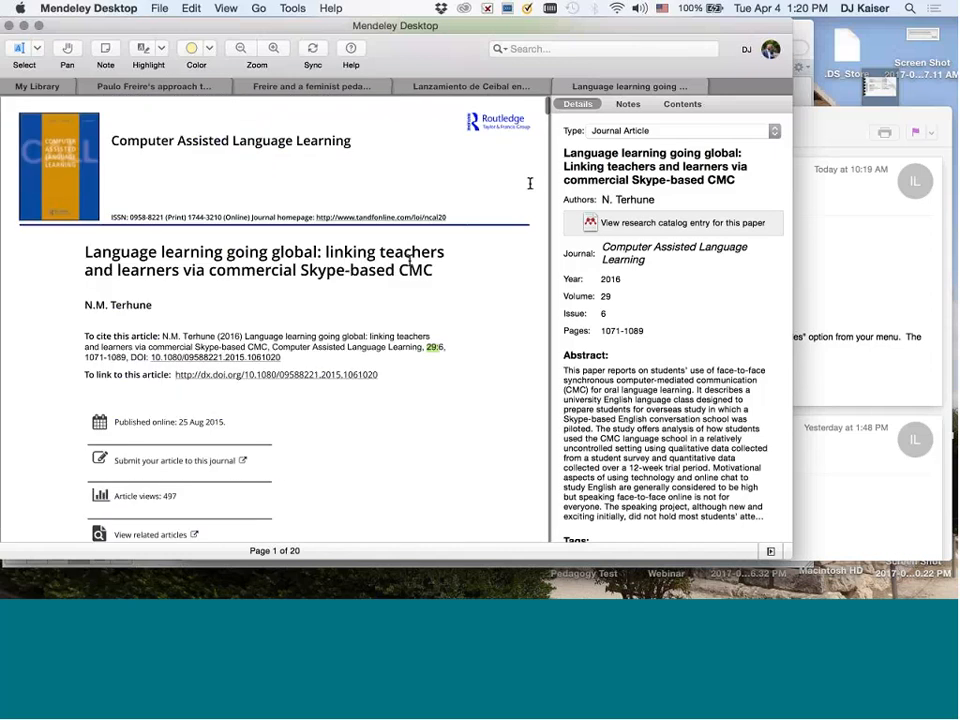
# Close the article and file "Language learning going global" from Recently Added in the CMCs folder under Article - VALL
pyautogui.click(565, 88)
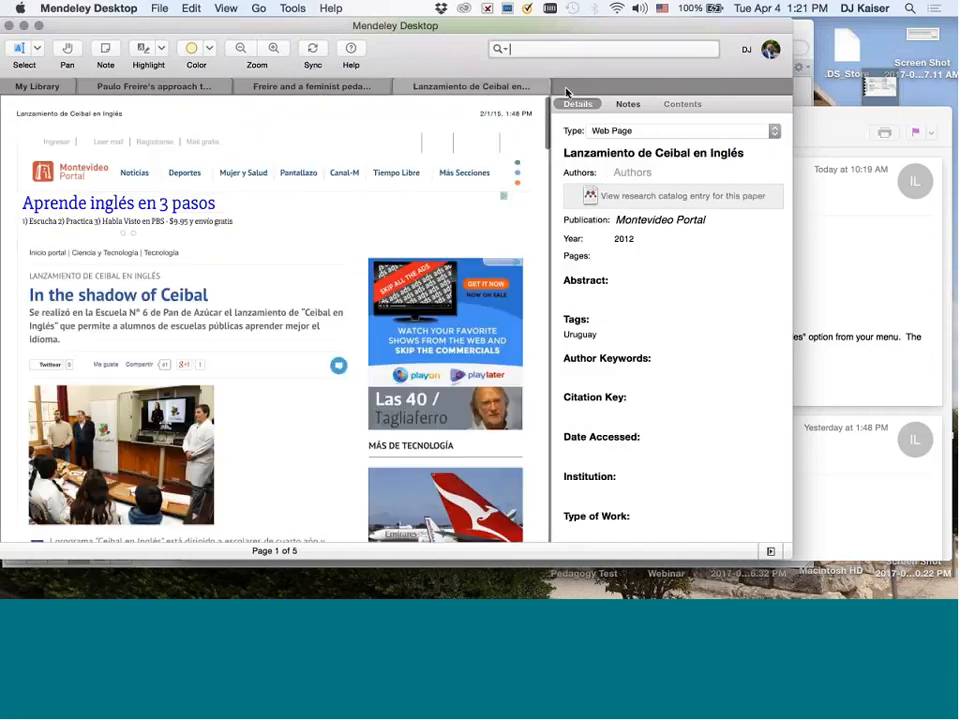
pyautogui.click(52, 85)
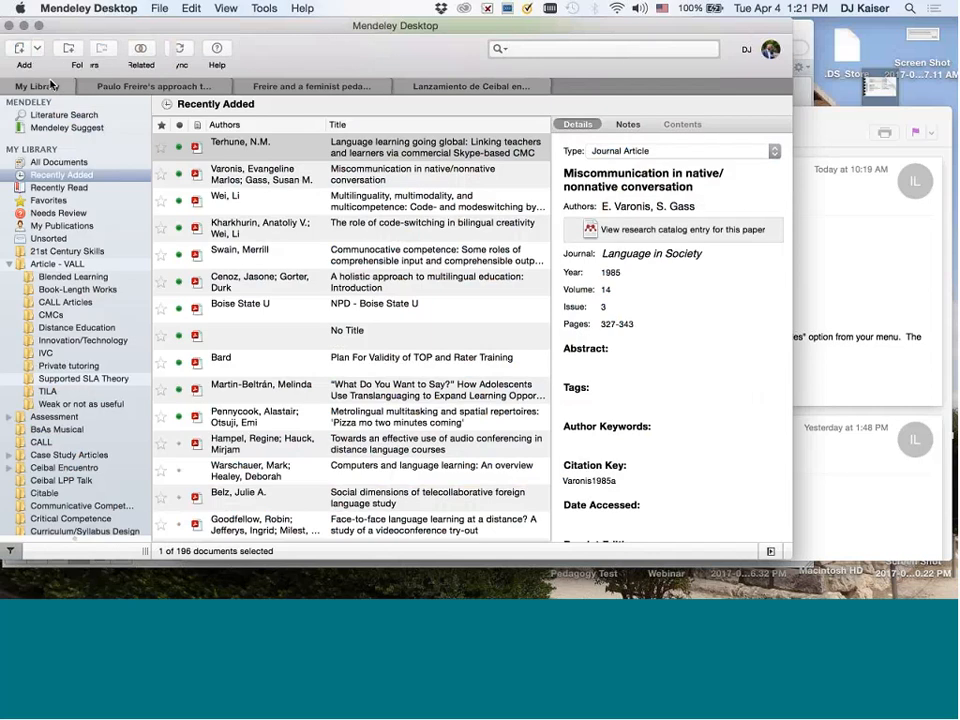
pyautogui.scroll(-2, 71, 251)
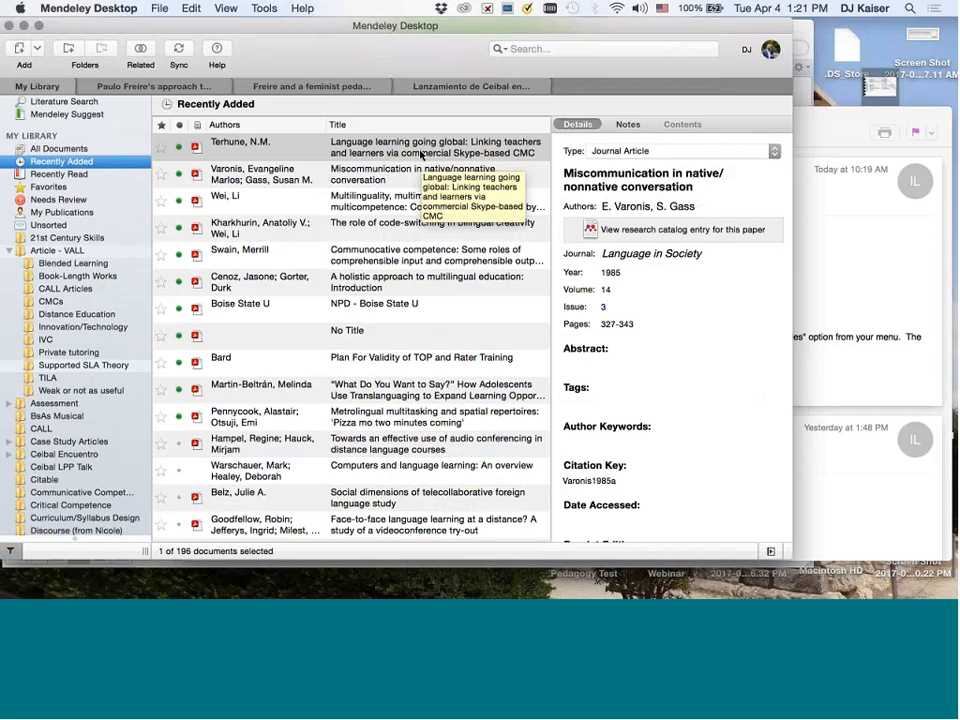
pyautogui.moveTo(421, 155); pyautogui.dragTo(58, 308)
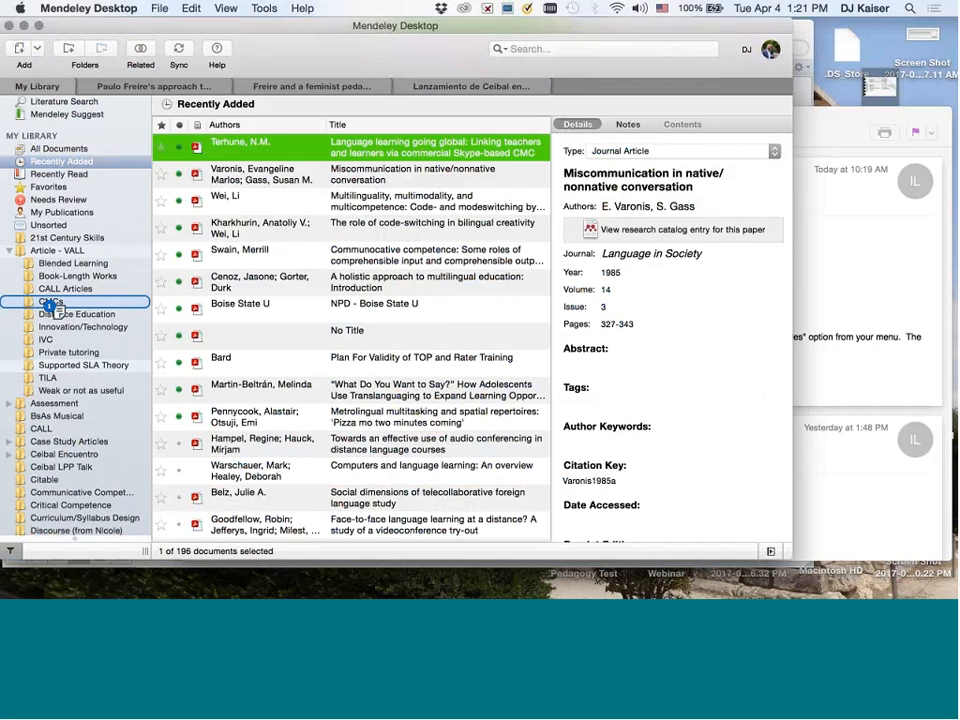
pyautogui.moveTo(52, 308); pyautogui.dragTo(43, 304)
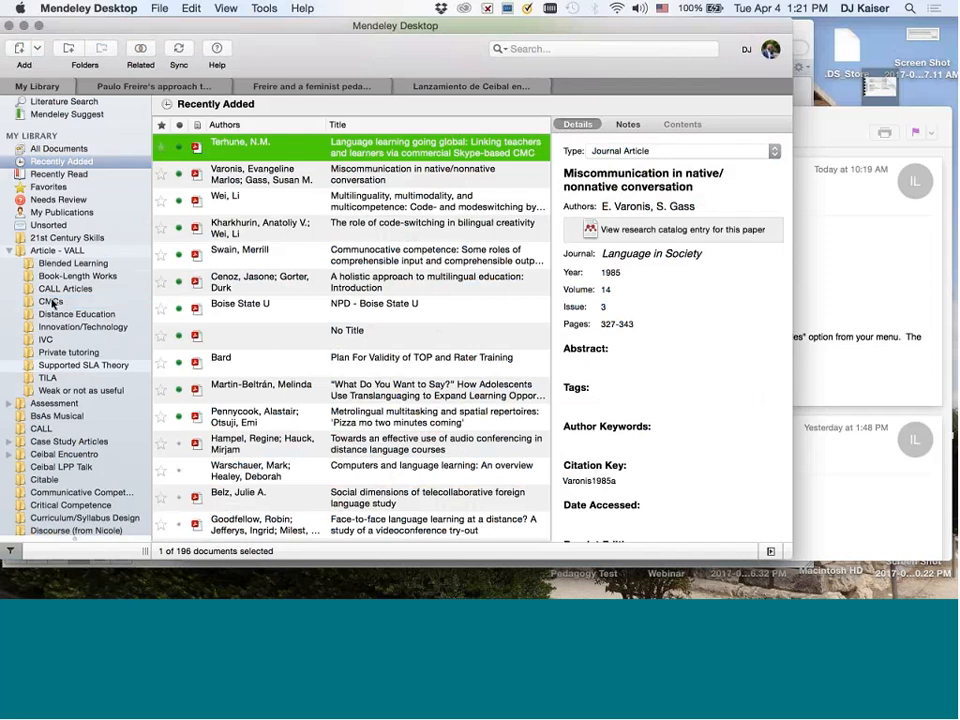
pyautogui.click(52, 303)
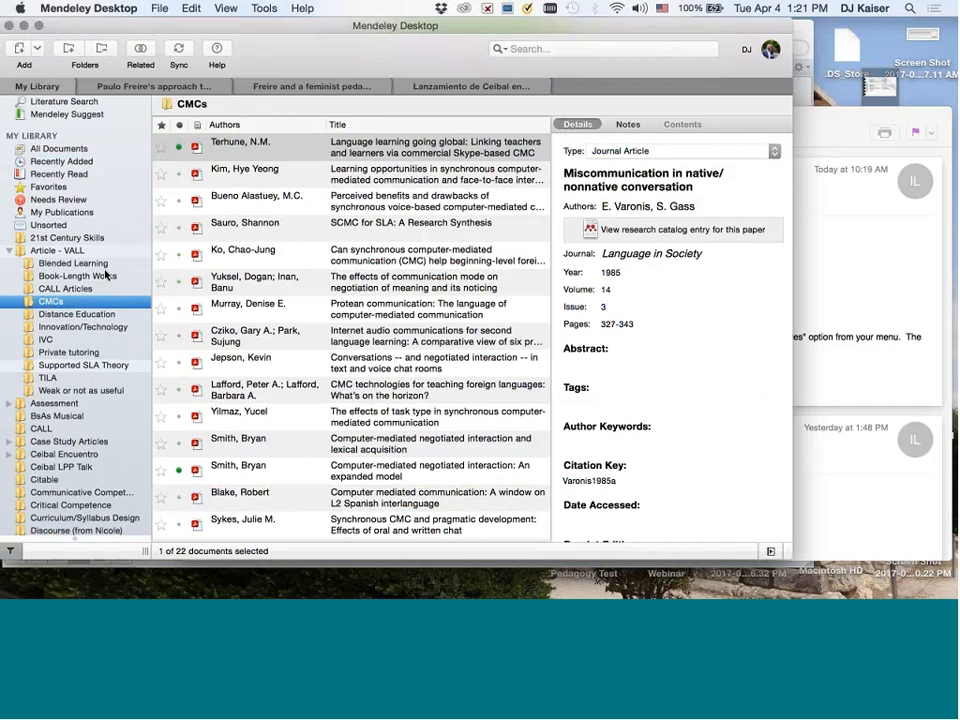
# Examine the references in the Article - VALL folder and its Blended Learning, CALL Articles, CMCs and Distance Education subfolders
pyautogui.click(49, 252)
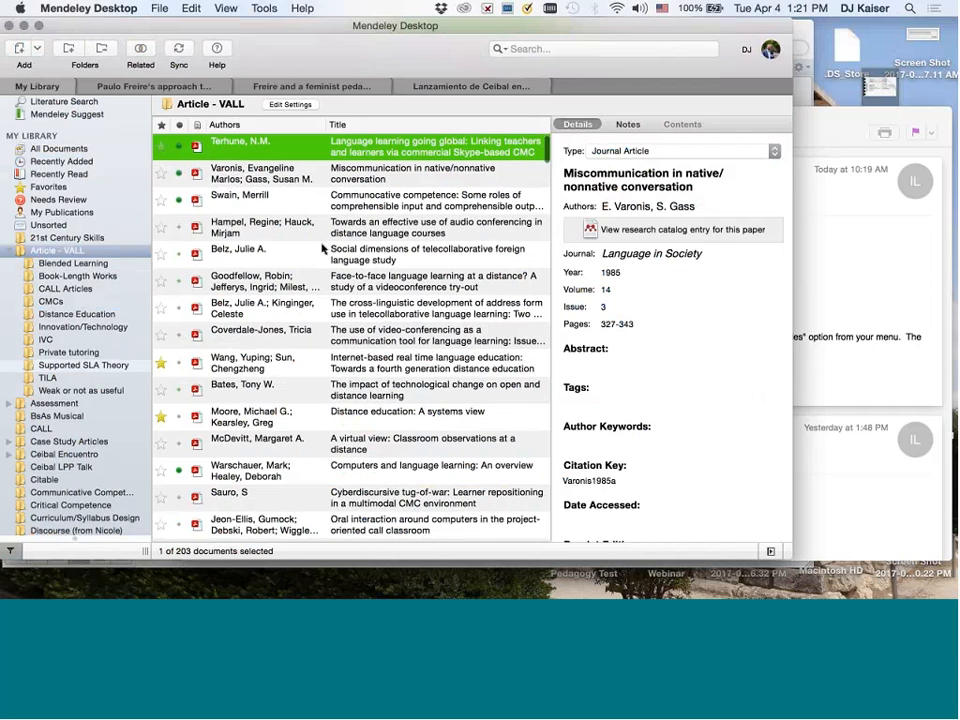
pyautogui.scroll(-2, 322, 249)
pyautogui.scroll(-15, 322, 249)
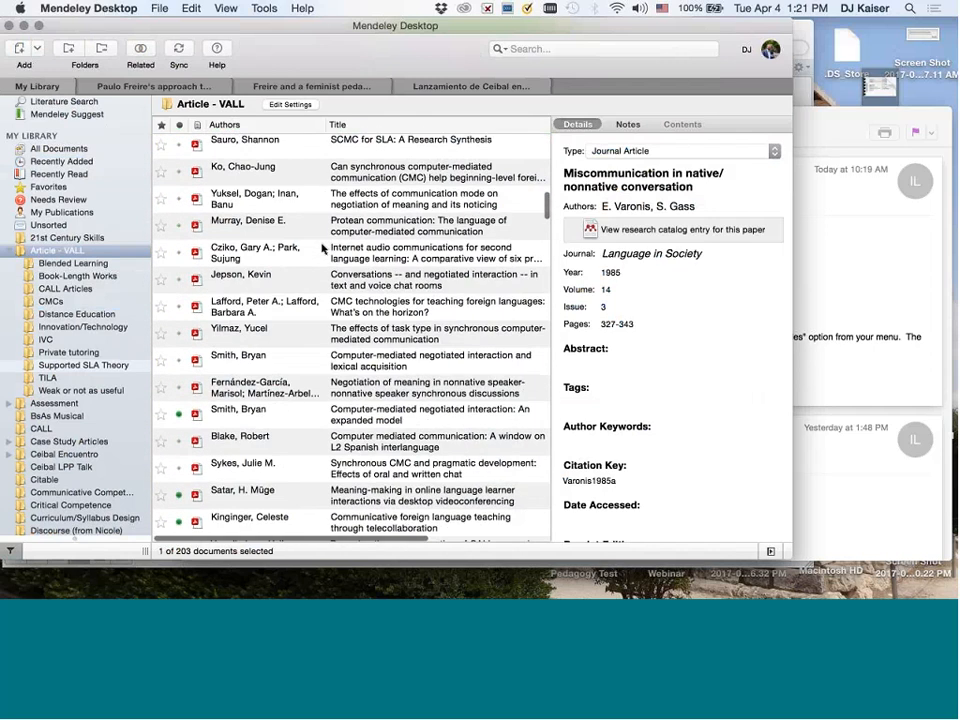
pyautogui.scroll(-4, 322, 249)
pyautogui.scroll(20, 322, 249)
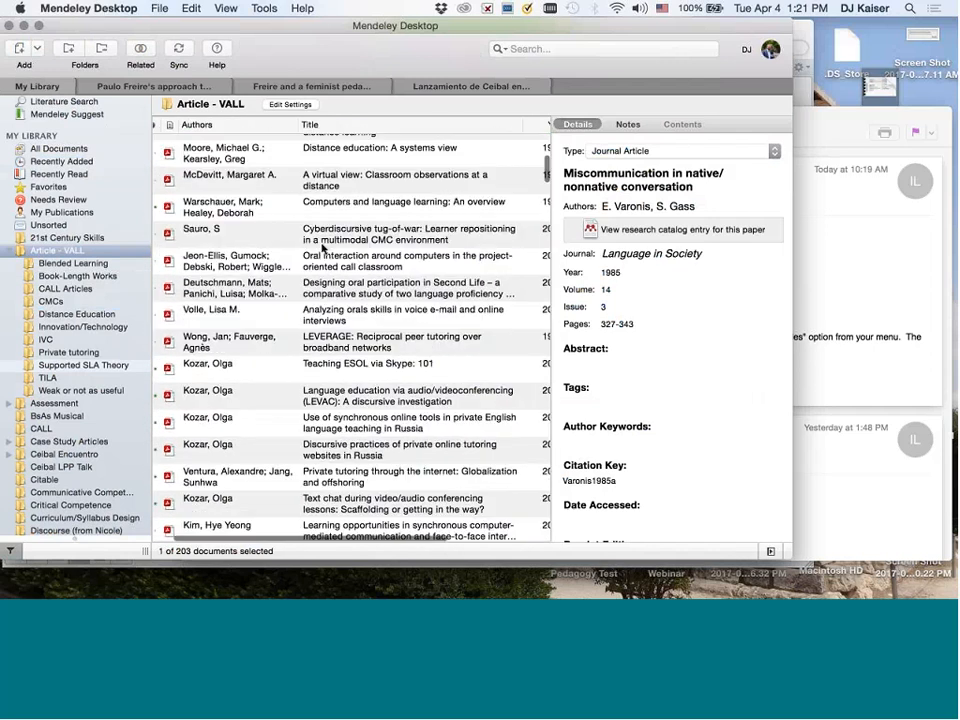
pyautogui.hscroll(-2, 322, 249)
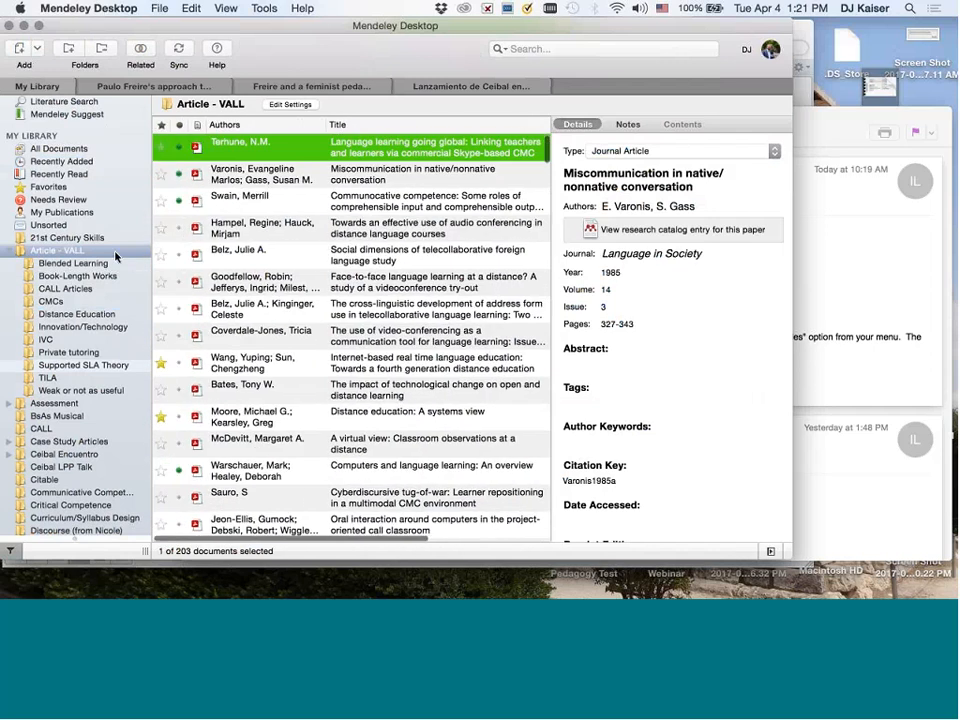
pyautogui.click(63, 264)
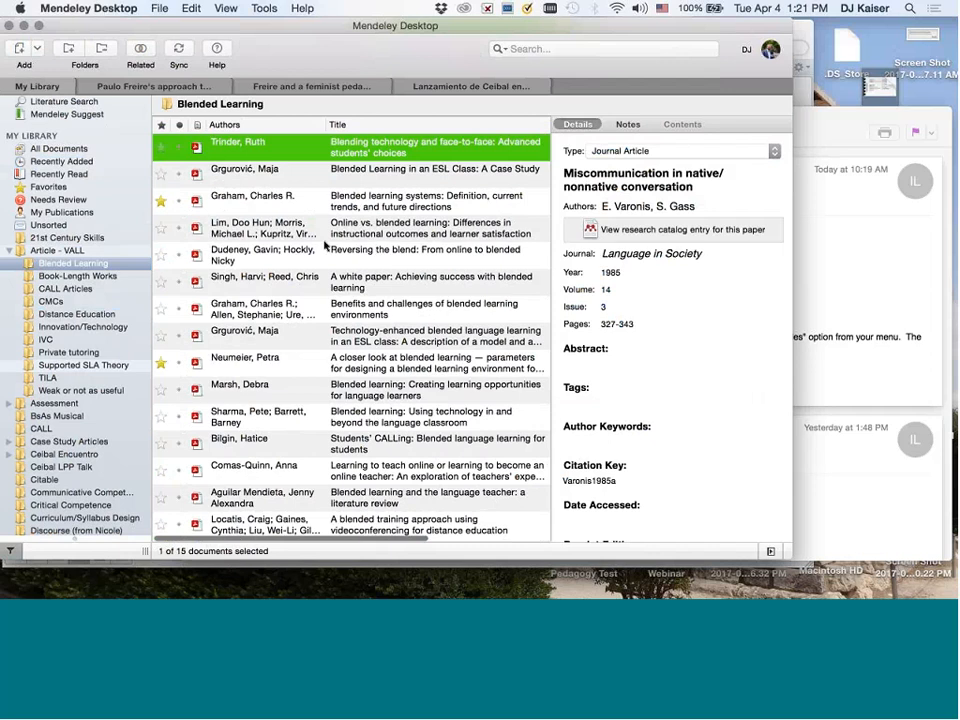
pyautogui.click(64, 288)
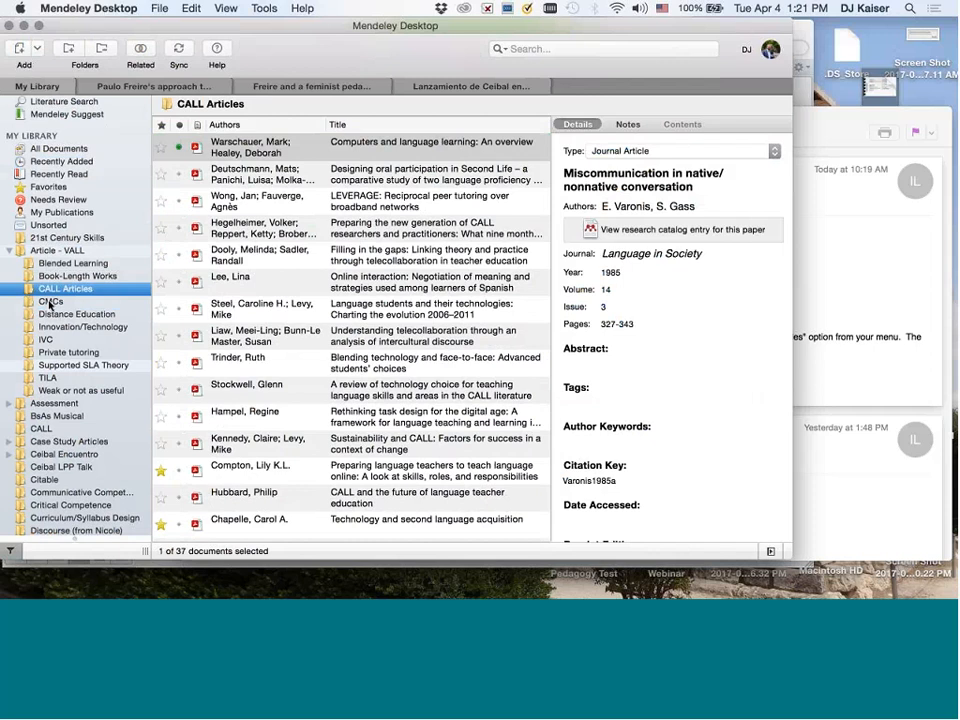
pyautogui.click(50, 302)
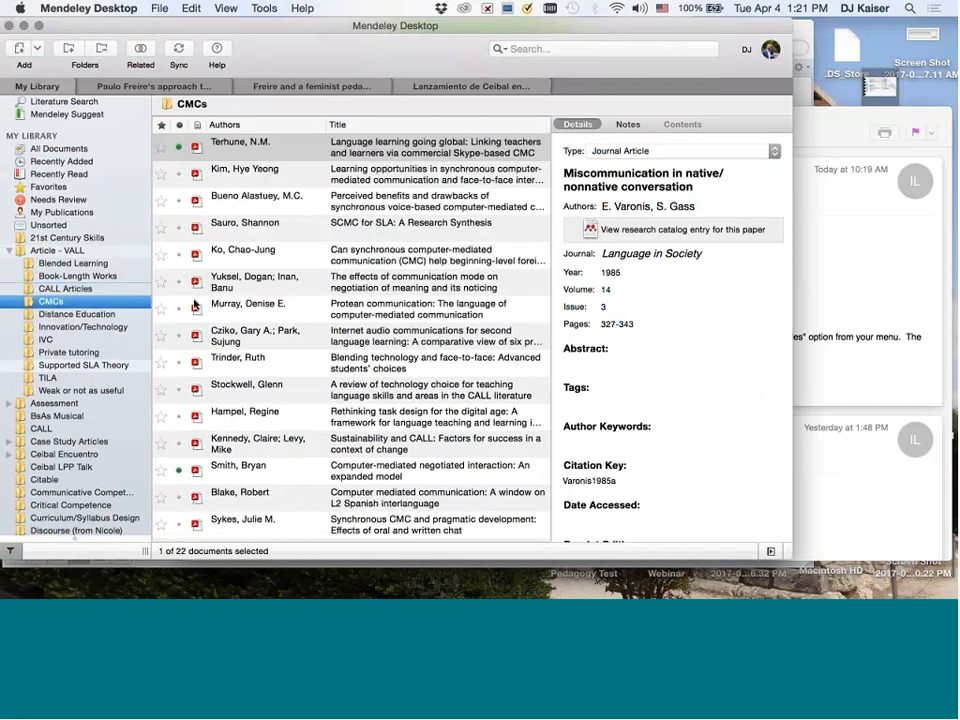
pyautogui.click(60, 315)
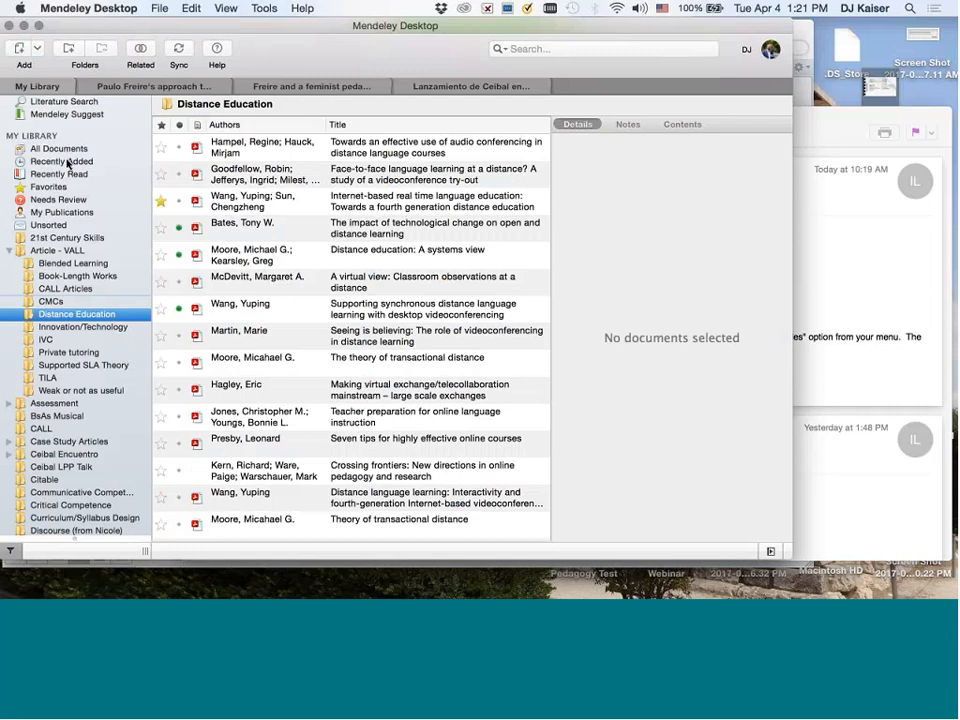
# Look through the list of recently added references
pyautogui.click(68, 163)
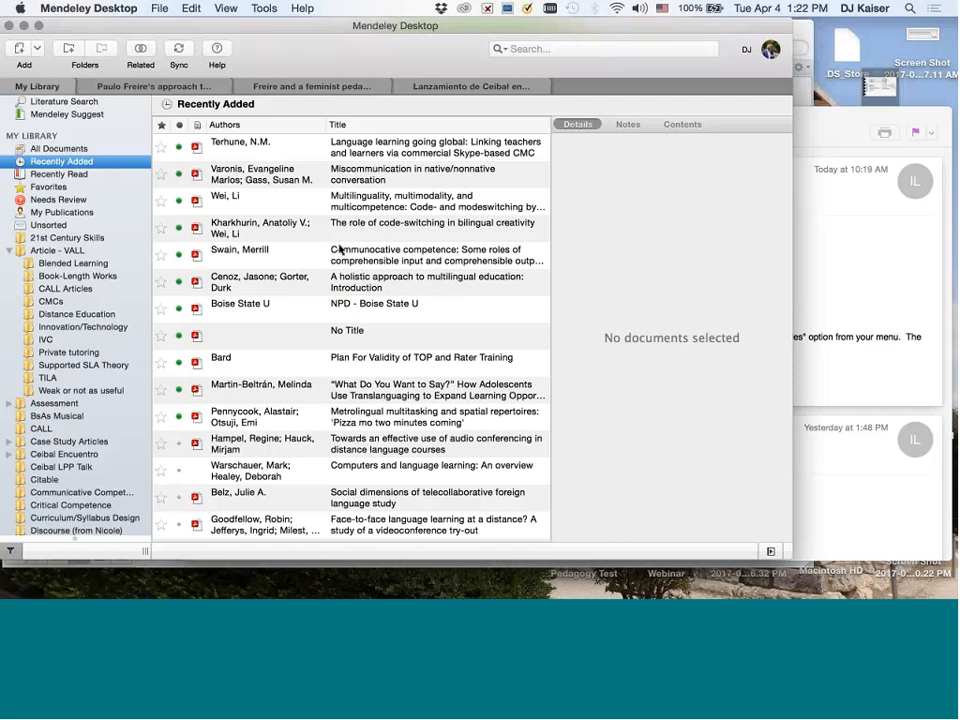
pyautogui.scroll(-3, 395, 235)
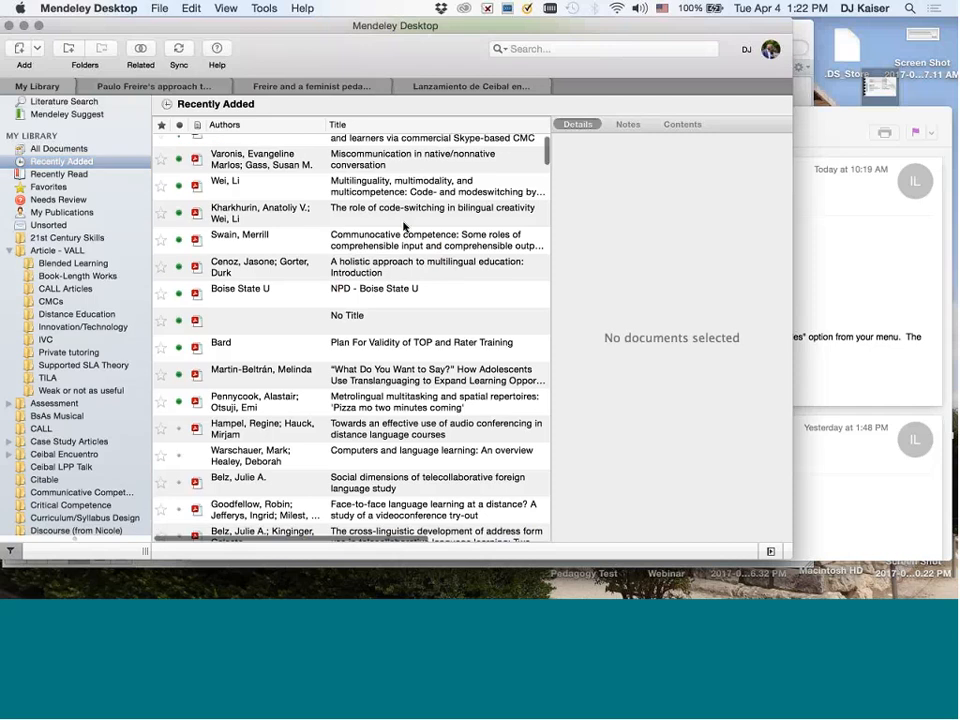
pyautogui.scroll(3, 404, 227)
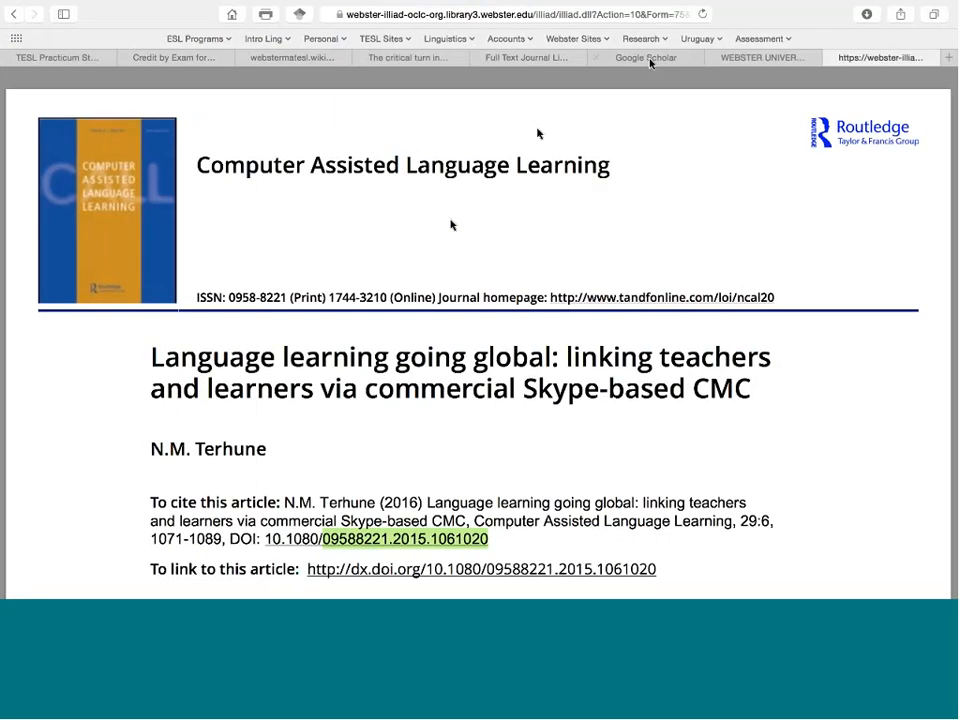
# View the WorldCat record for "The critical turn in education" in Safari and return to Mendeley
pyautogui.click(529, 58)
pyautogui.click(413, 58)
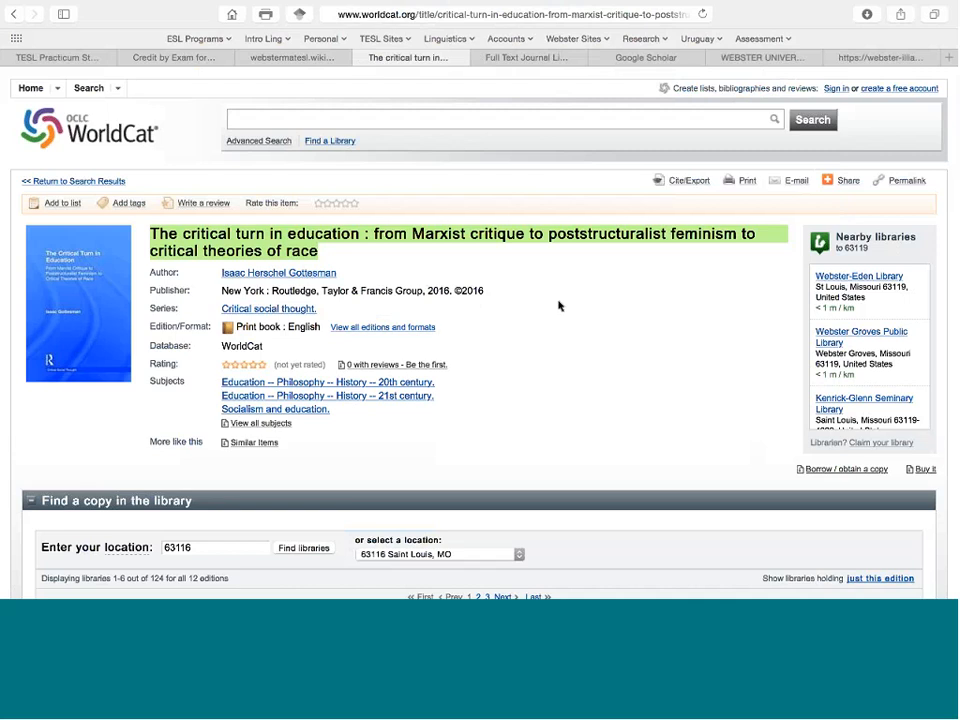
pyautogui.hotkey('ctrl', 'Left')
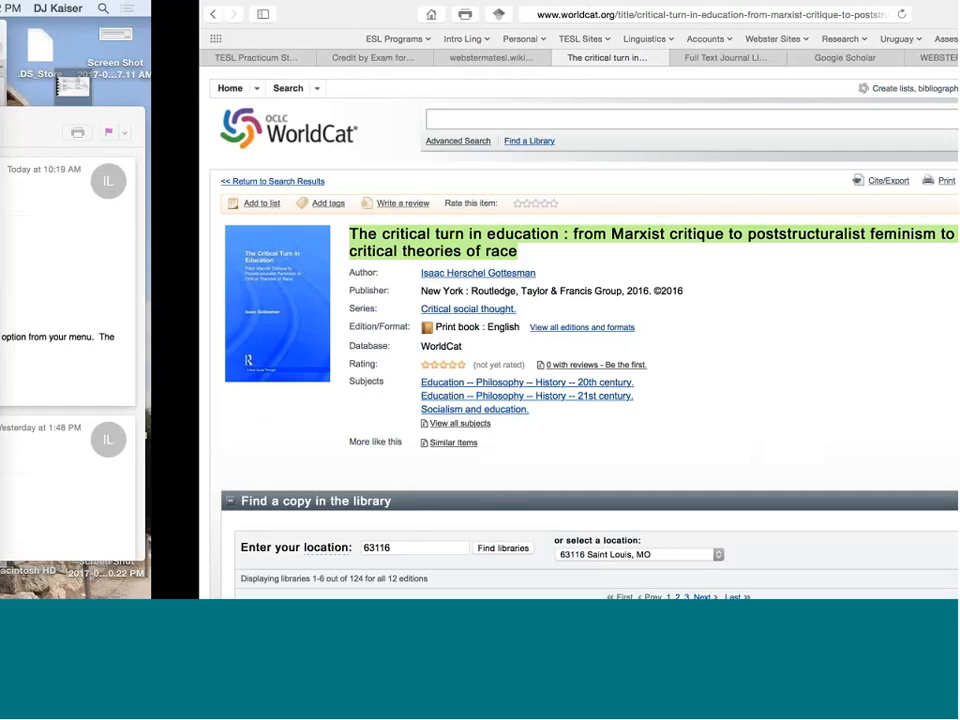
# Open the Critical Readings folder under EdD
pyautogui.scroll(-2, 98, 298)
pyautogui.scroll(-5, 96, 297)
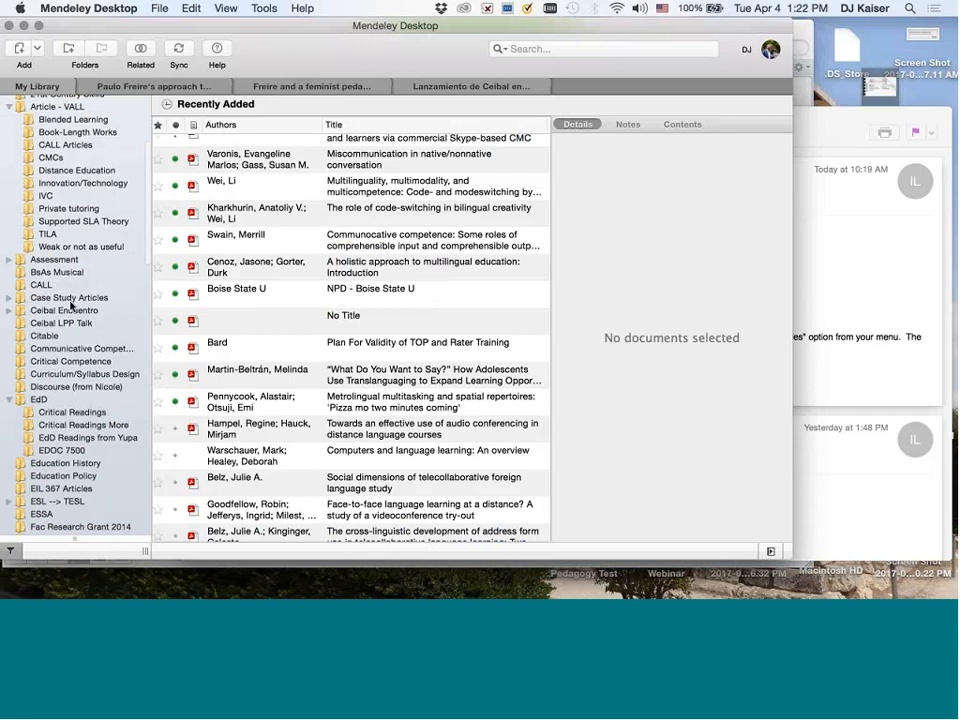
pyautogui.scroll(-2, 86, 340)
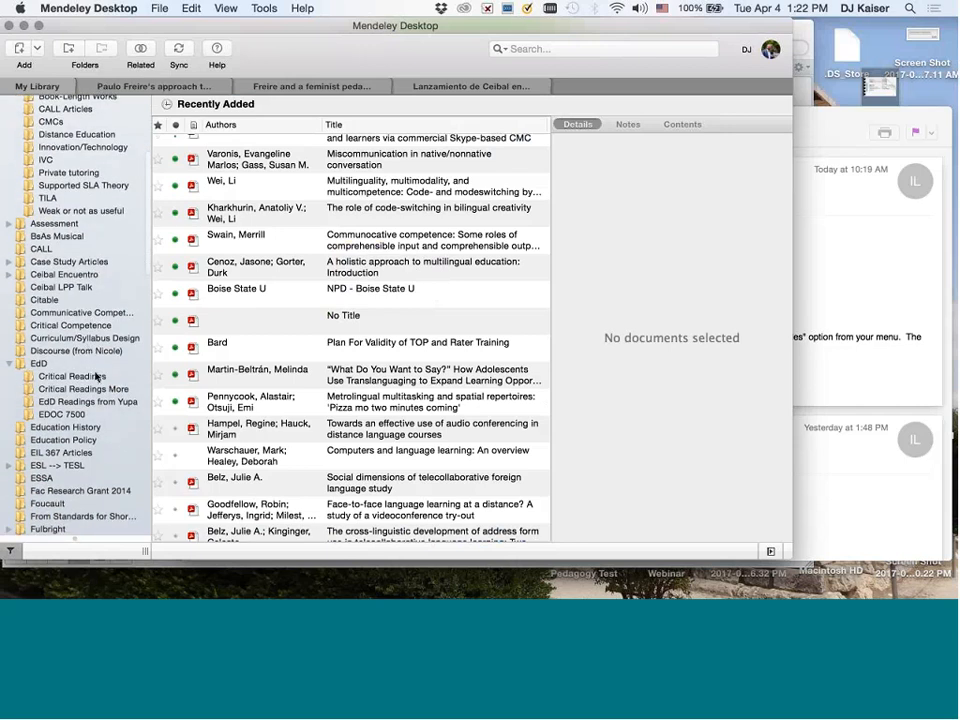
pyautogui.click(64, 379)
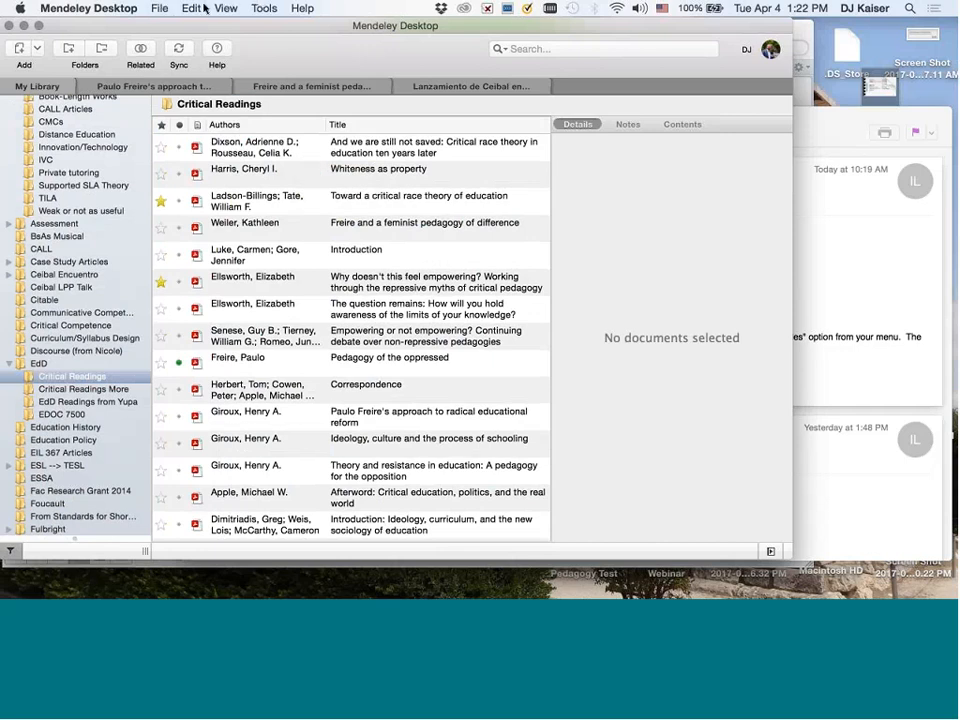
# Start a manual entry in the Critical Readings folder and set its document type to Book
pyautogui.click(158, 8)
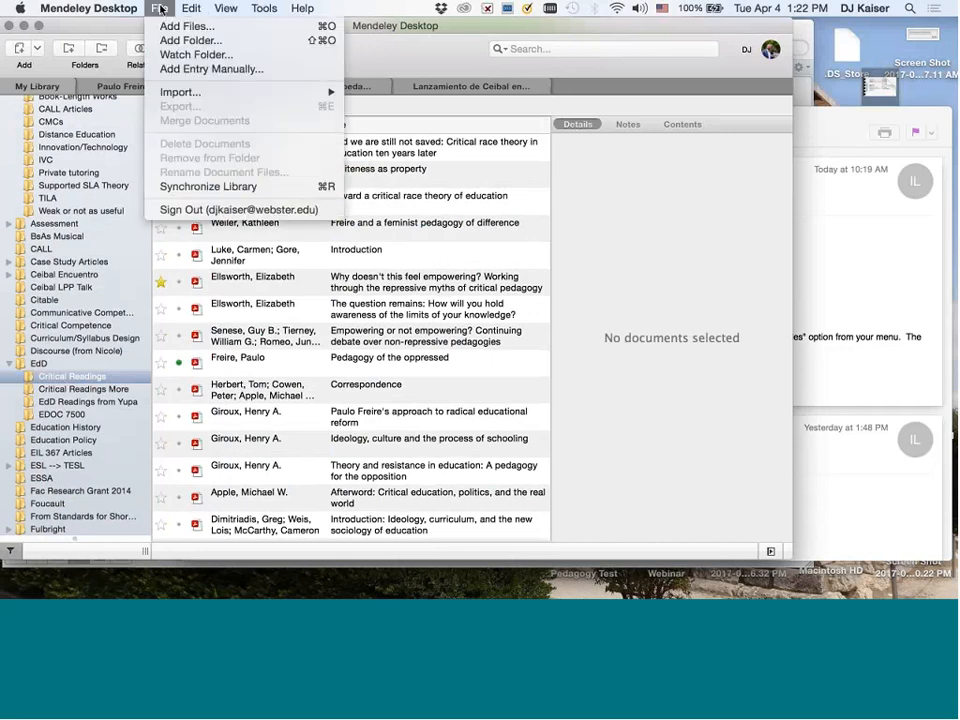
pyautogui.click(177, 69)
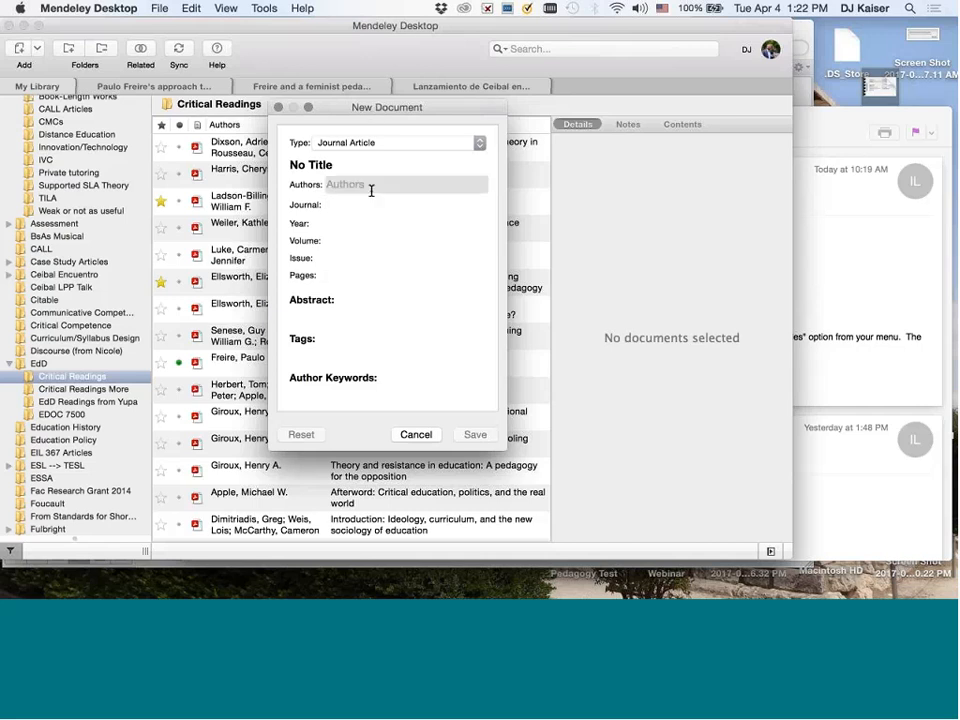
pyautogui.click(370, 144)
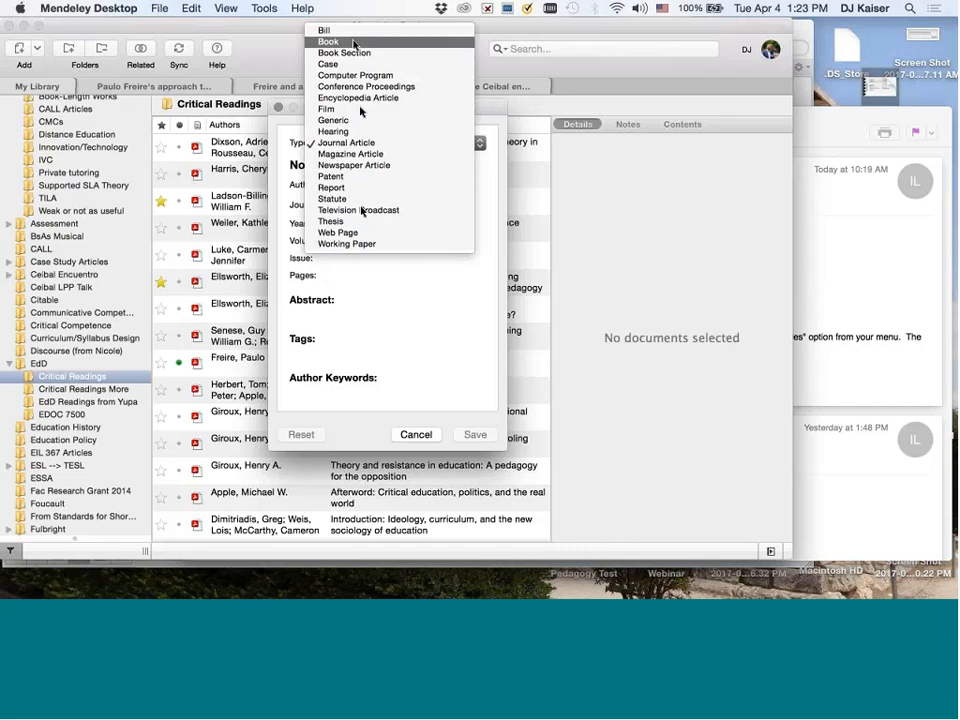
pyautogui.click(347, 44)
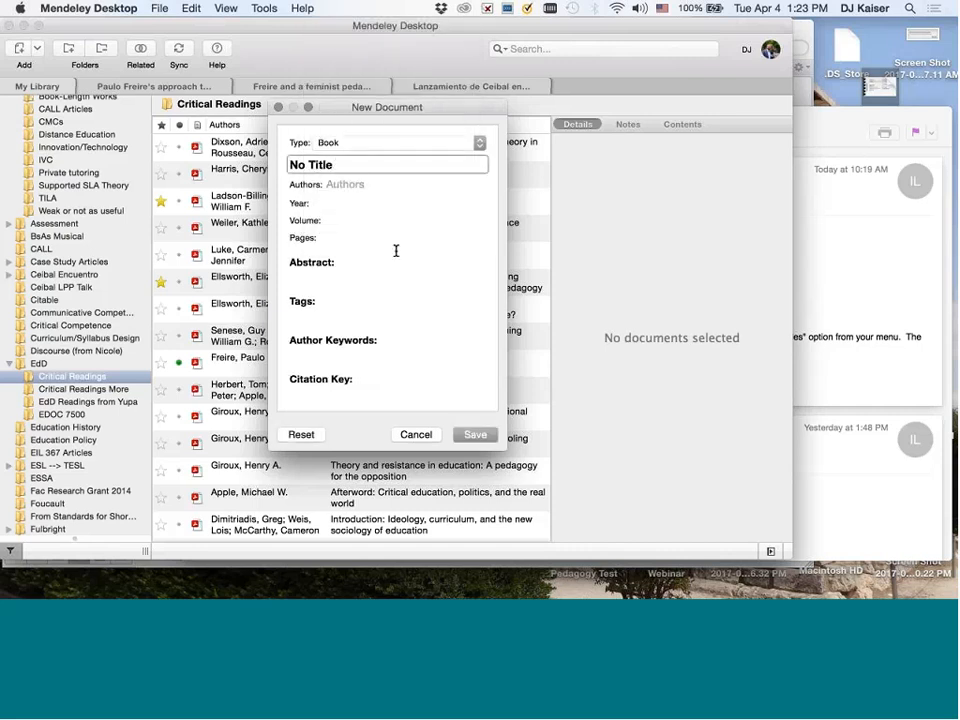
# Copy the full book title from the WorldCat record into the new entry's title
pyautogui.hotkey('ctrl', 'Right')
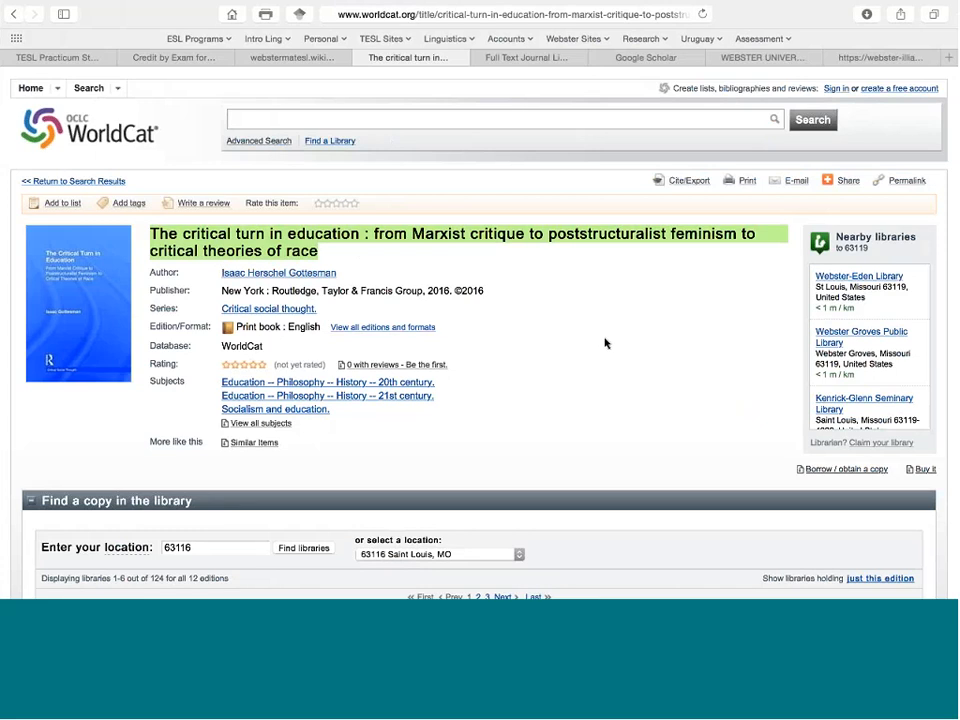
pyautogui.click(330, 256)
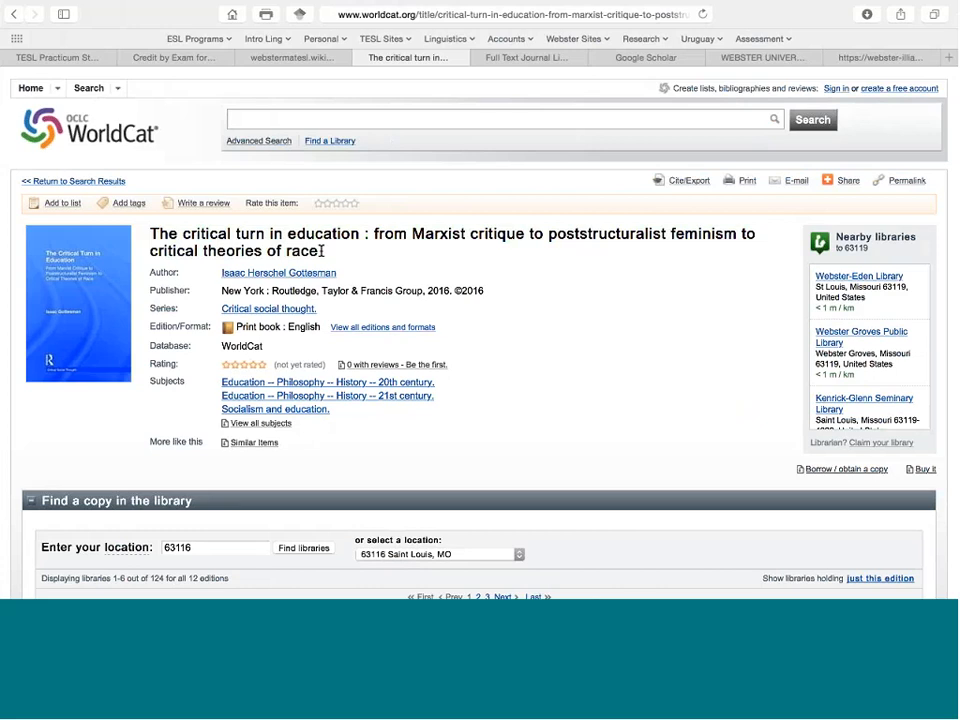
pyautogui.moveTo(321, 251); pyautogui.dragTo(151, 226)
pyautogui.press('super+c')
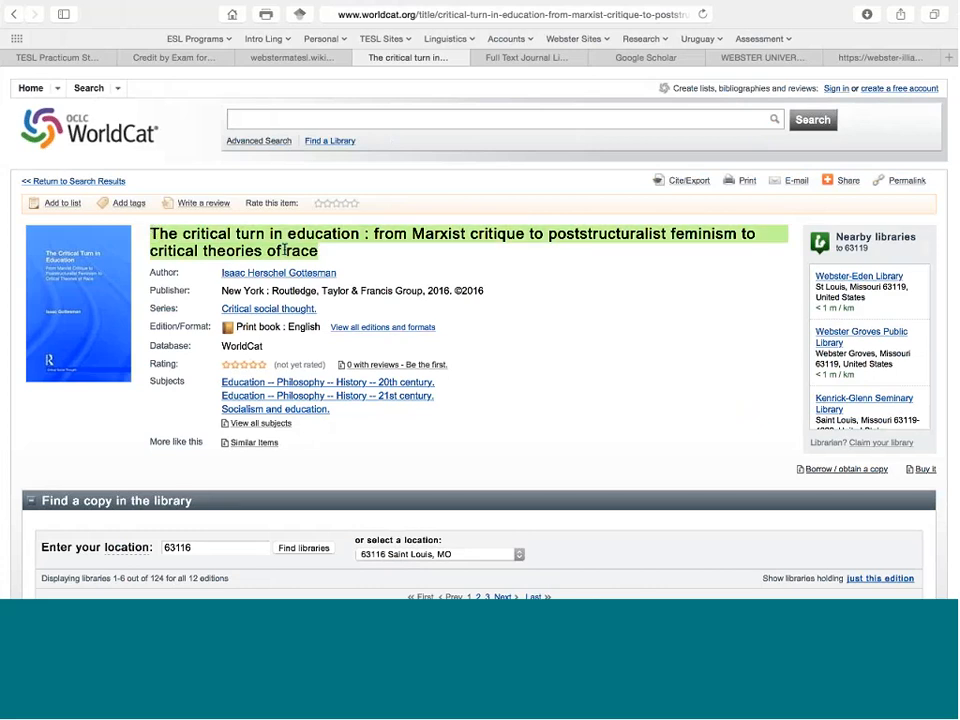
pyautogui.hotkey('ctrl', 'Left')
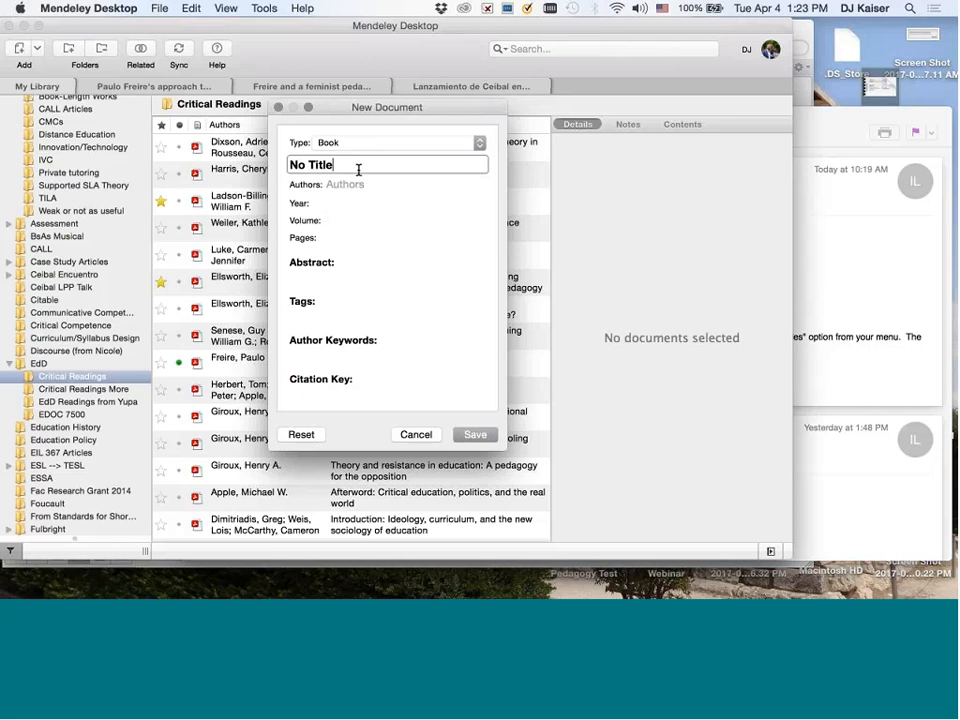
pyautogui.press('super+v')
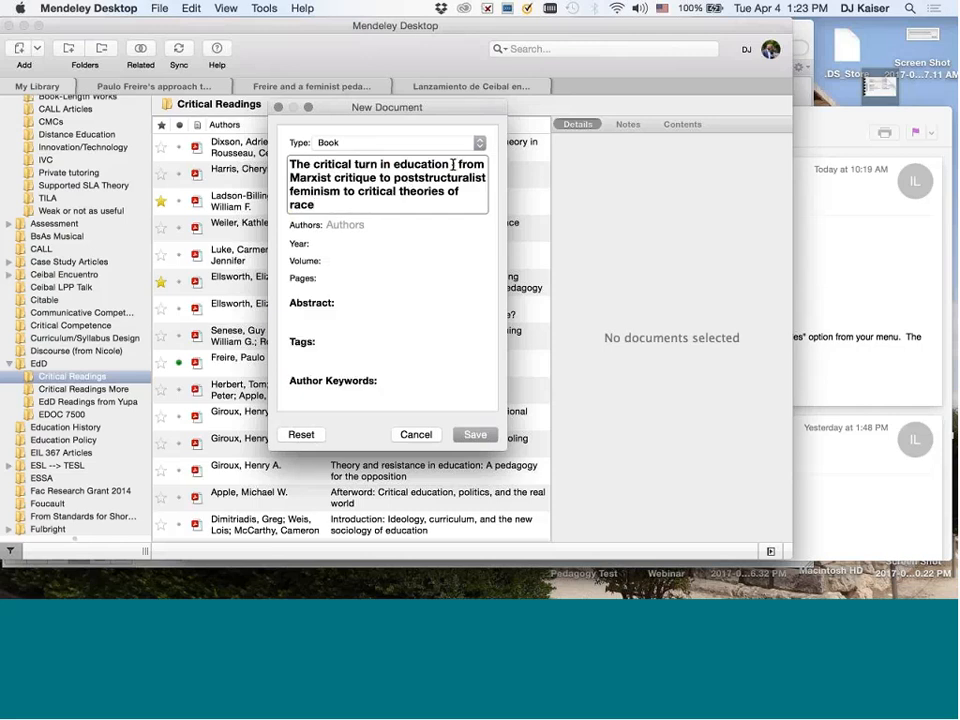
# Correct the title to read "The critical turn in education: From Marxist critique", removing the space before the colon and capitalizing "From"
pyautogui.click(453, 164)
pyautogui.write(':')
pyautogui.press('Right')
pyautogui.press('Right')
pyautogui.press('BackSpace')
pyautogui.write('F')
# Copy the author's full name from the WorldCat record into the entry's authors and check its last-name-first form
pyautogui.click(372, 222)
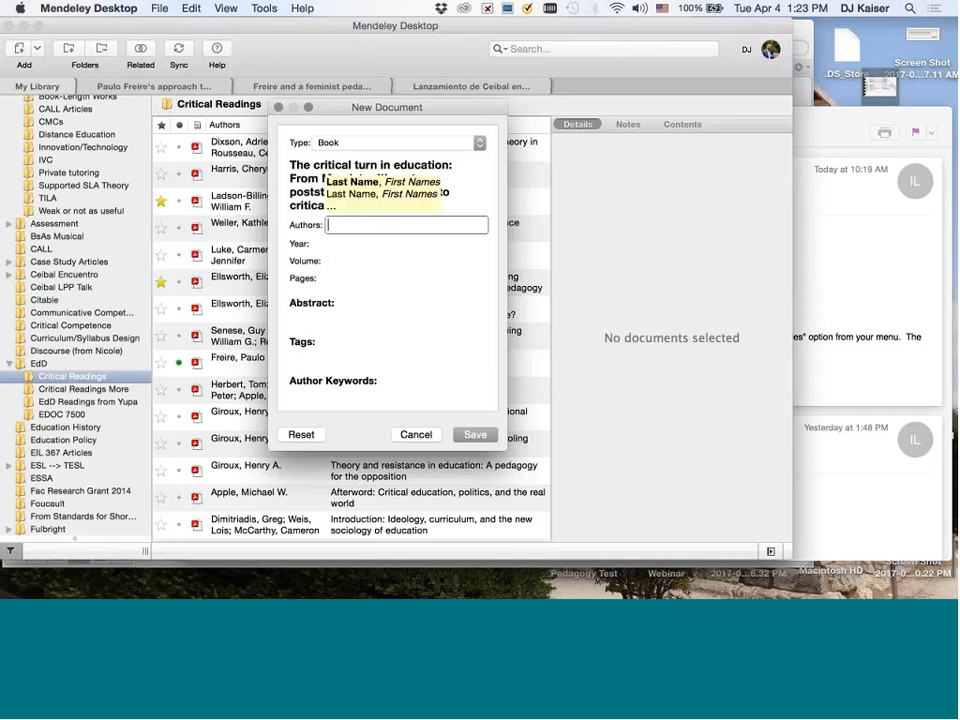
pyautogui.hotkey('ctrl', 'Right')
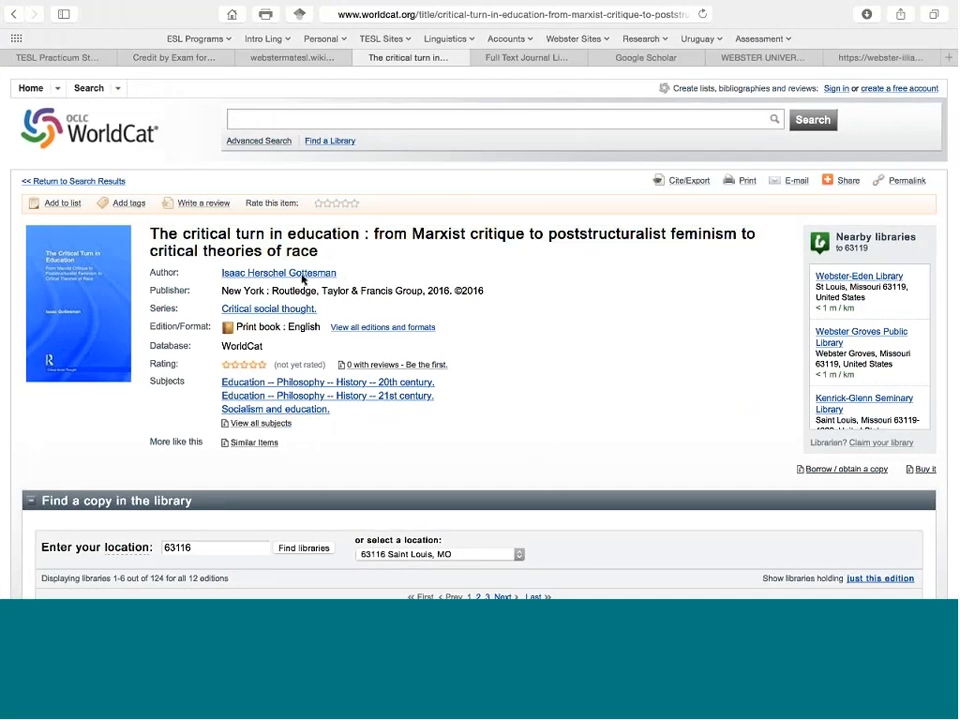
pyautogui.moveTo(338, 273); pyautogui.dragTo(221, 272)
pyautogui.press('super+c')
pyautogui.hotkey('ctrl', 'Left')
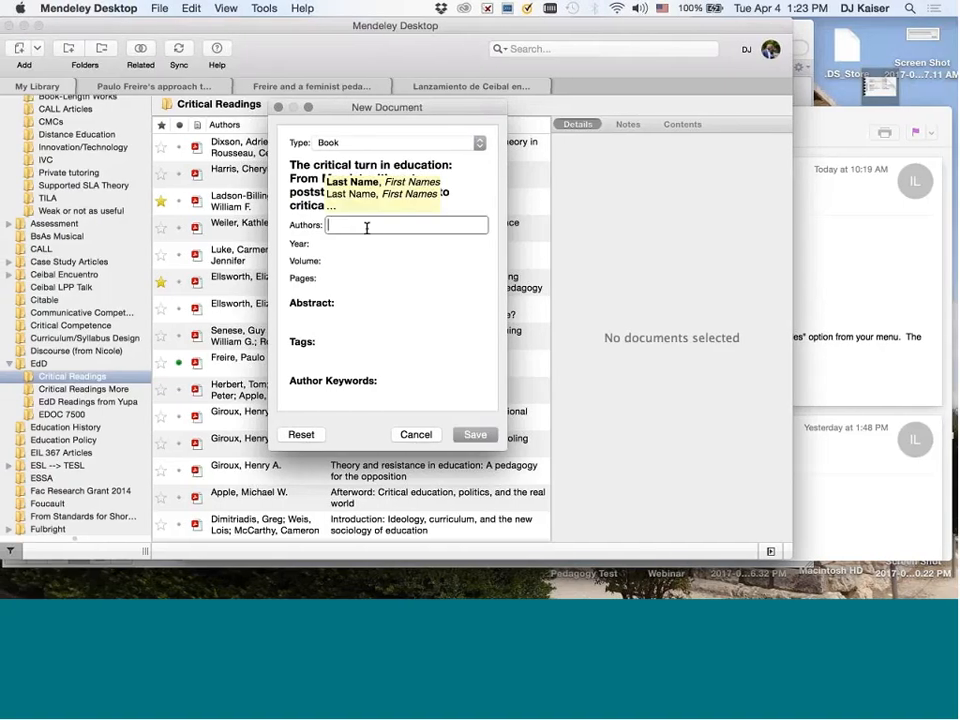
pyautogui.press('super+v')
pyautogui.press('Tab')
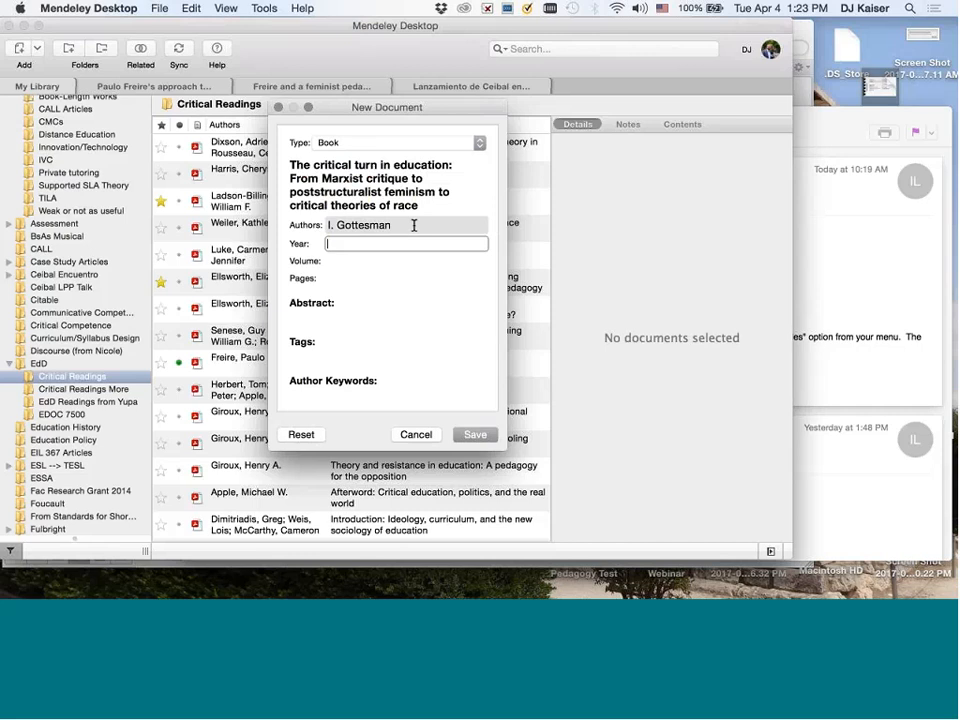
pyautogui.click(414, 225)
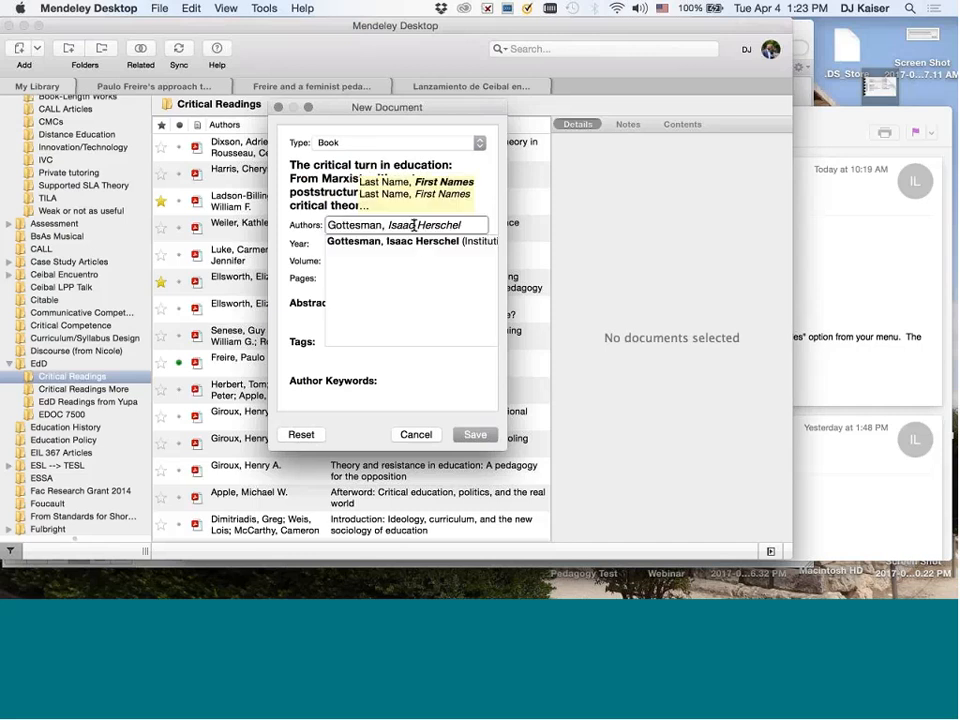
pyautogui.click(381, 371)
# Check the publication date in the WorldCat record and set the entry's year to 2016
pyautogui.click(356, 242)
pyautogui.hotkey('ctrl', 'Right')
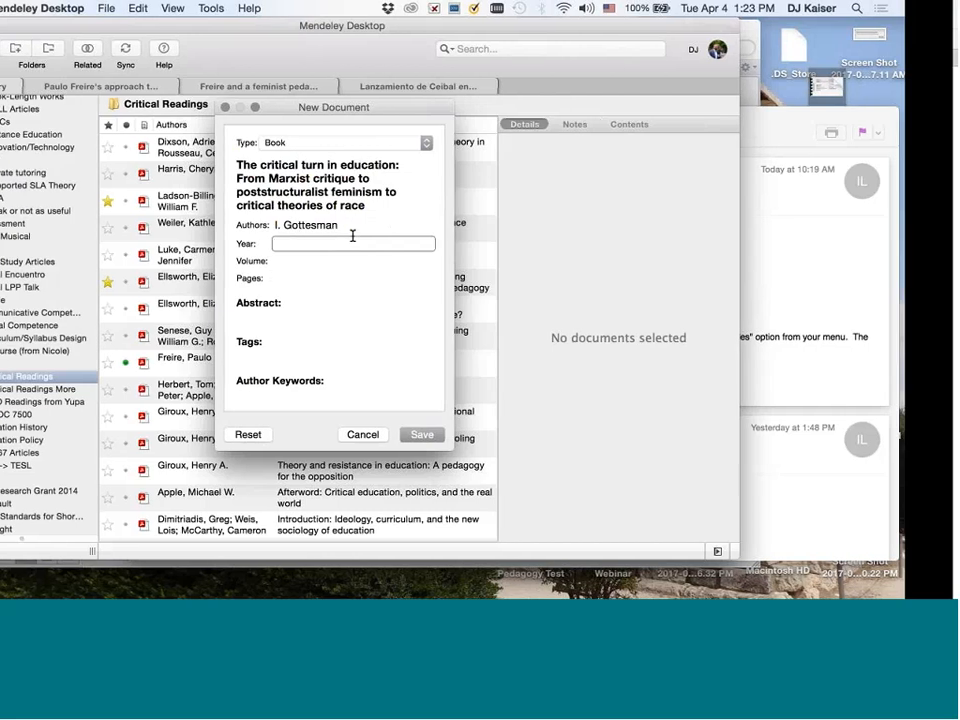
pyautogui.hotkey('ctrl', 'Left')
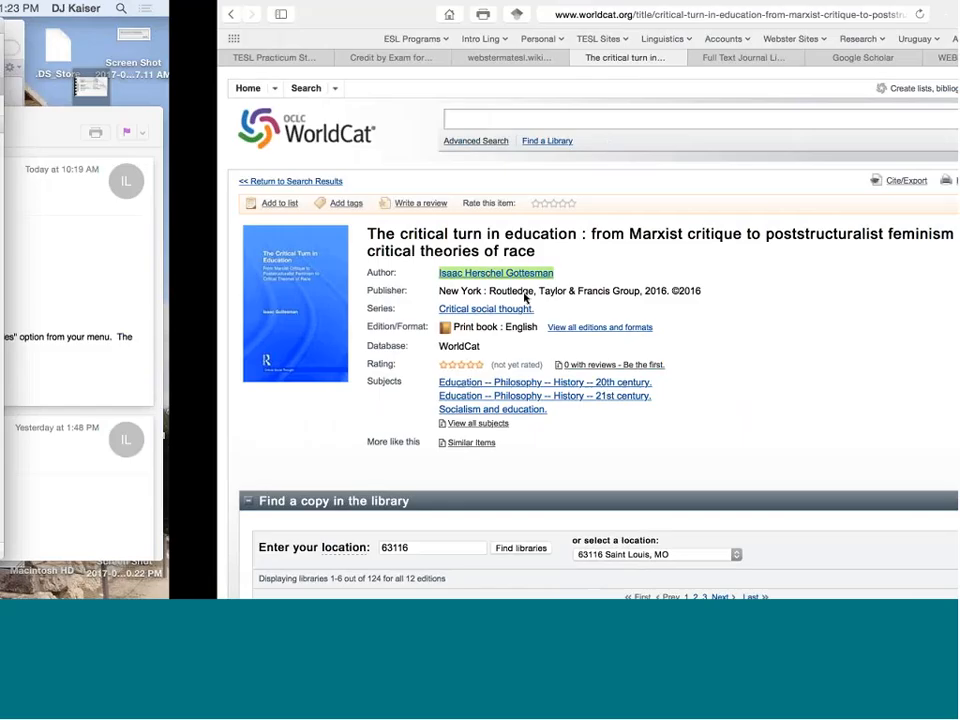
pyautogui.write('201')
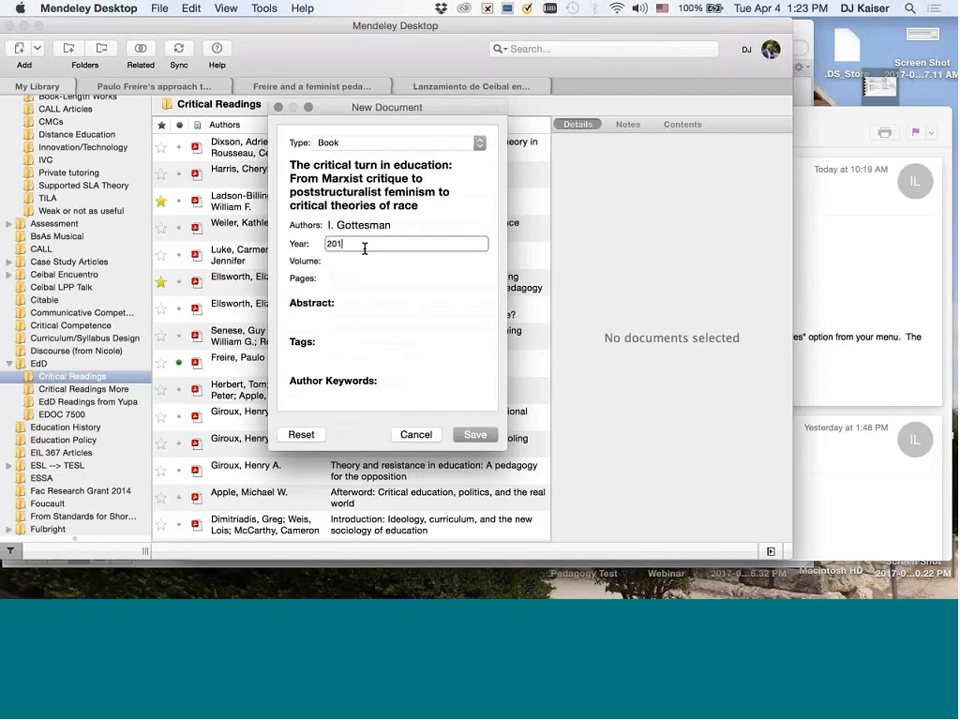
pyautogui.write('6')
pyautogui.press('Tab')
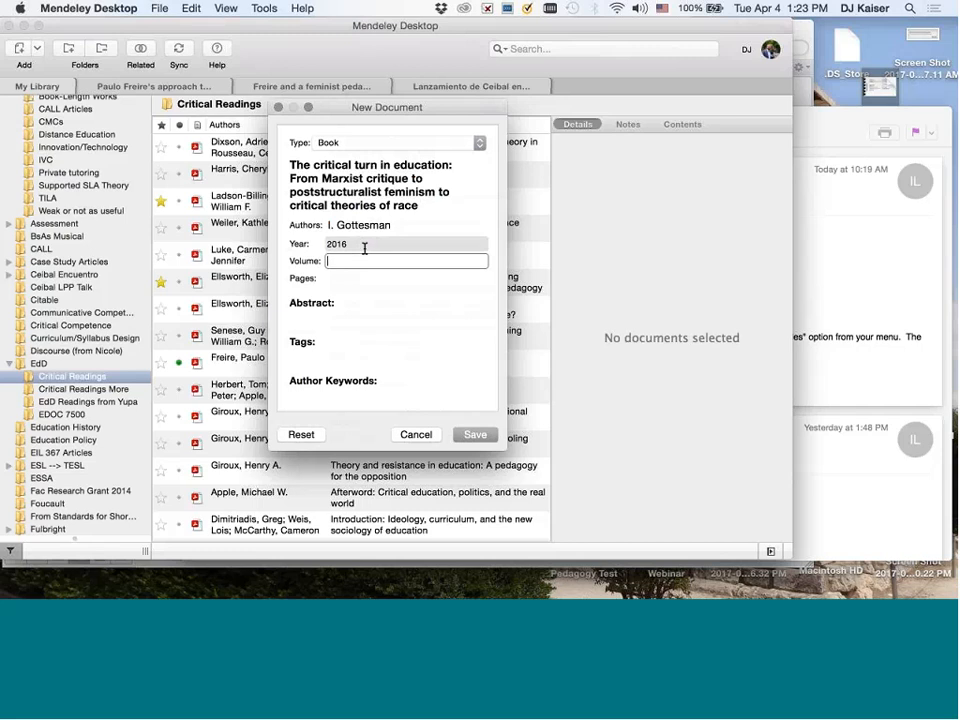
# Copy the publisher Routledge from the WorldCat record into the entry's publisher
pyautogui.scroll(-5, 370, 263)
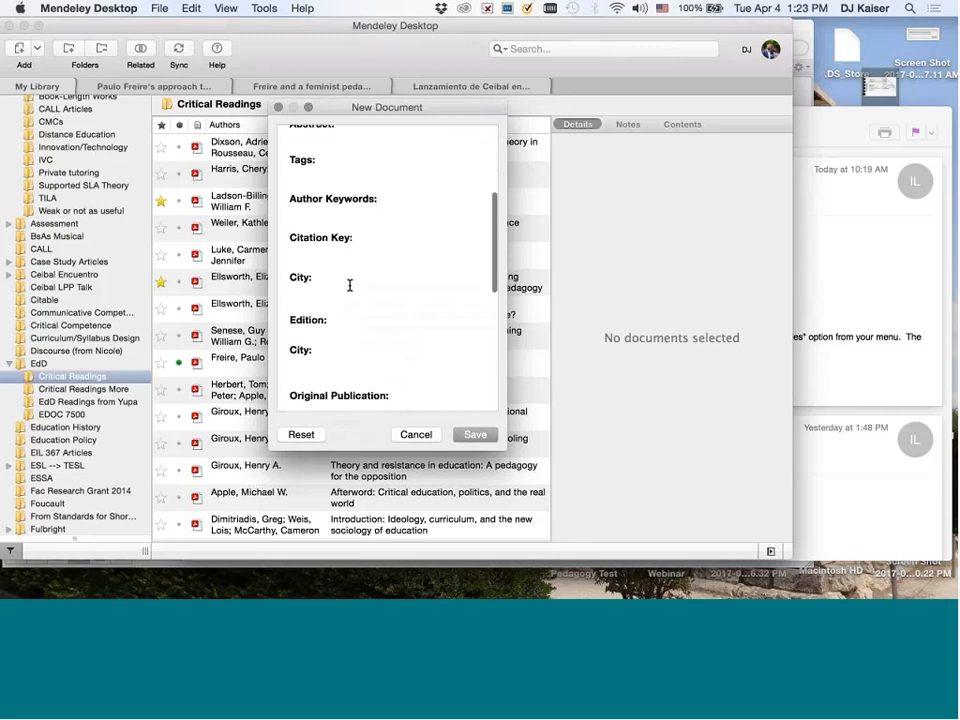
pyautogui.scroll(-2, 382, 328)
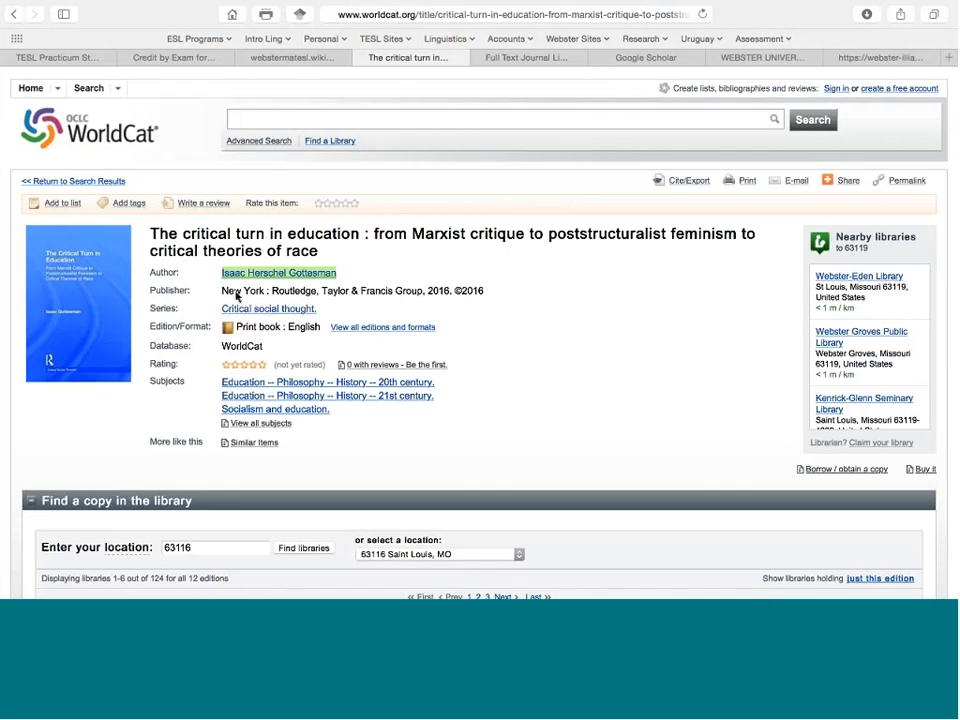
pyautogui.moveTo(222, 291); pyautogui.dragTo(315, 291)
pyautogui.press('super+c')
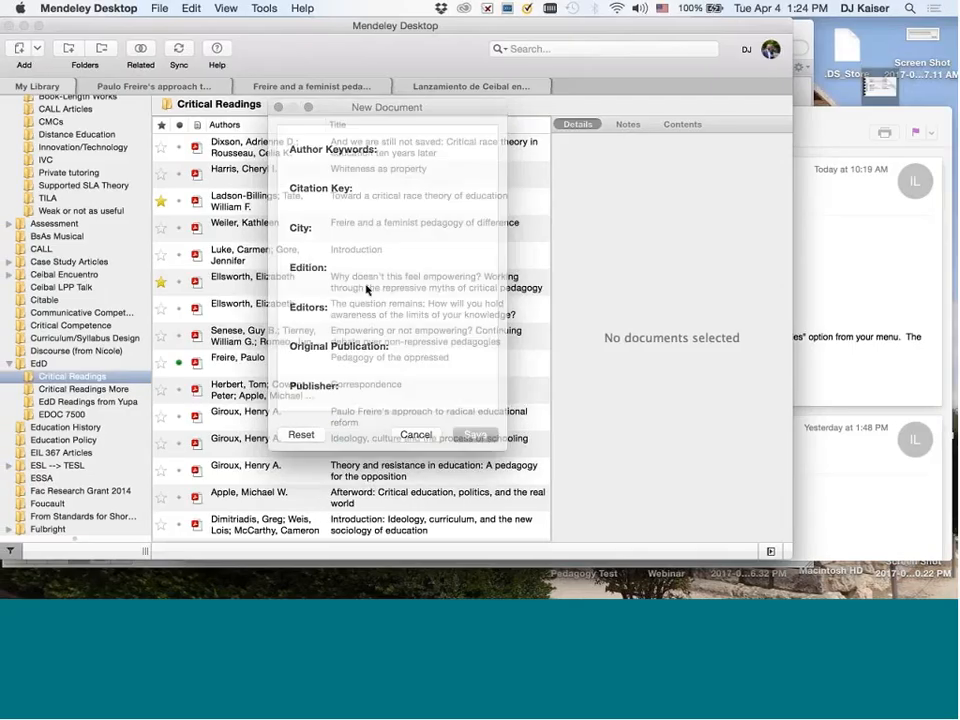
pyautogui.click(350, 400)
pyautogui.press('super+v')
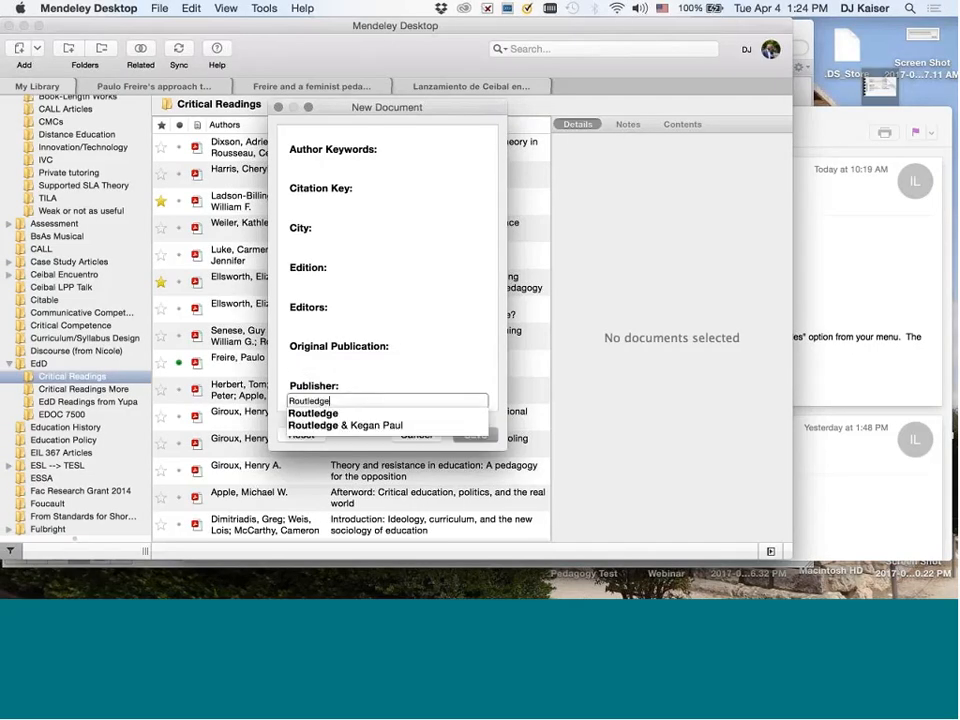
# Set the entry's city to New York and save the new book
pyautogui.click(312, 247)
pyautogui.click(312, 247)
pyautogui.write('N')
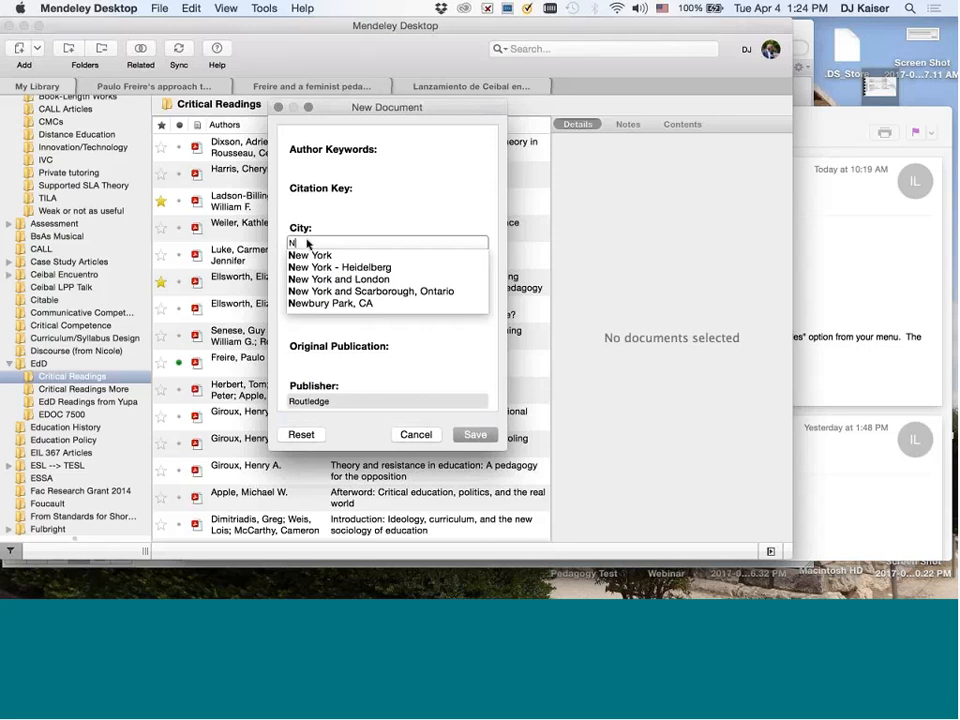
pyautogui.write('ew York')
pyautogui.press('Return')
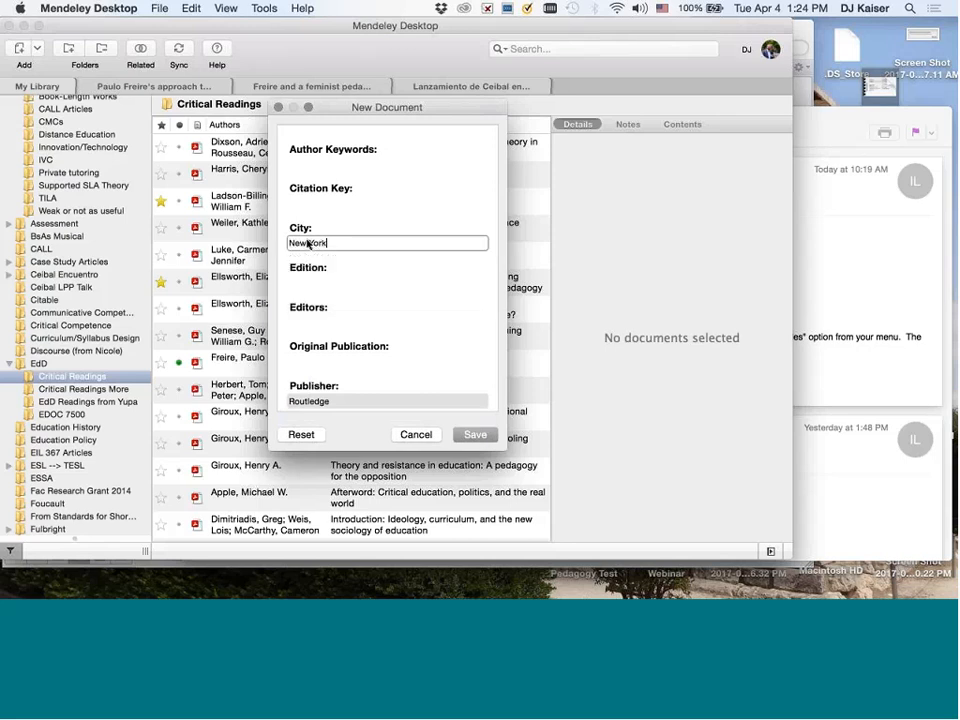
pyautogui.click(470, 434)
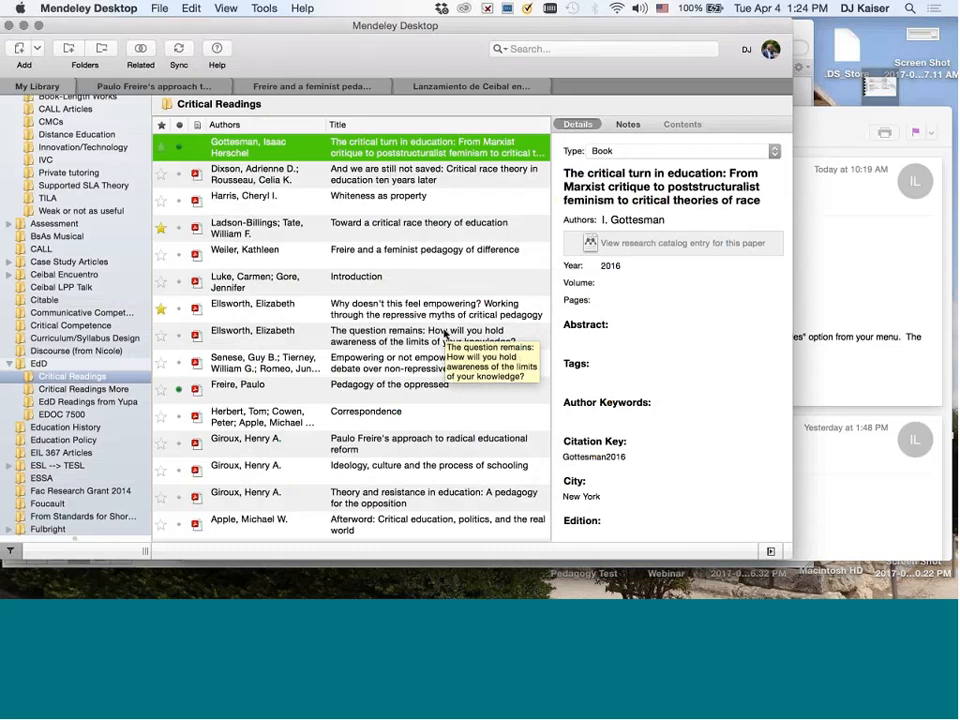
# Review the details of the new book "The critical turn in education"
pyautogui.scroll(-3, 715, 240)
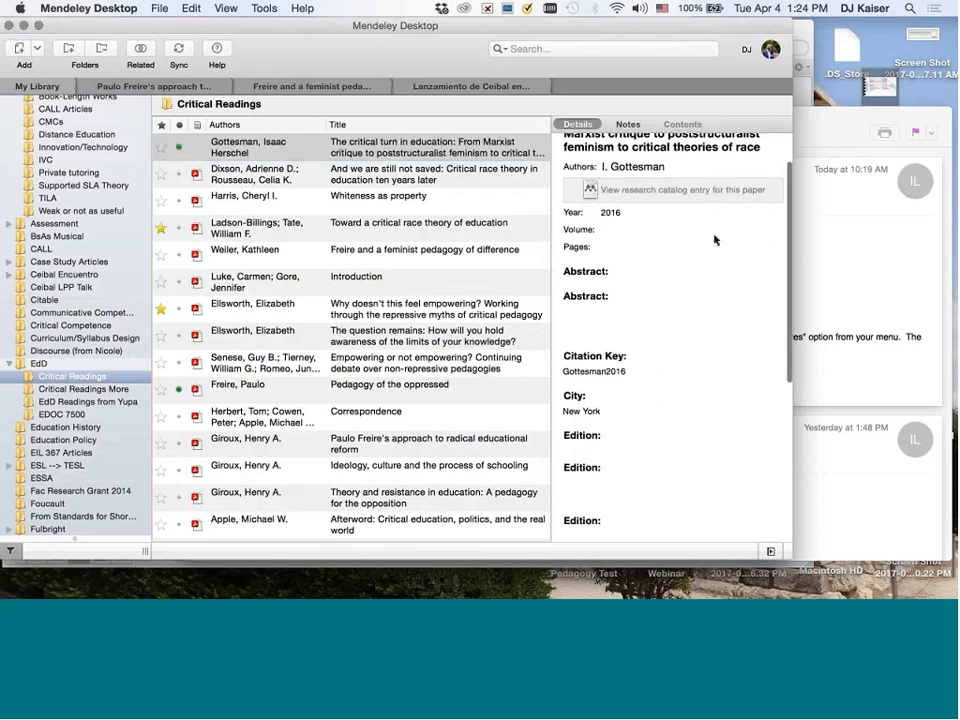
pyautogui.scroll(-2, 715, 240)
pyautogui.scroll(6, 714, 240)
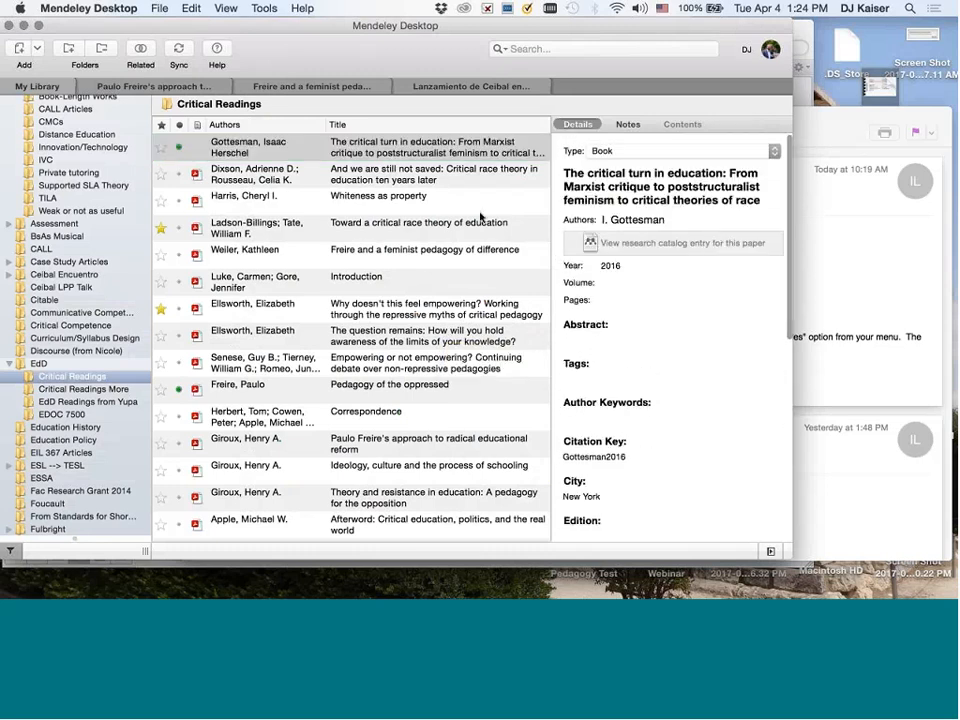
pyautogui.click(254, 153)
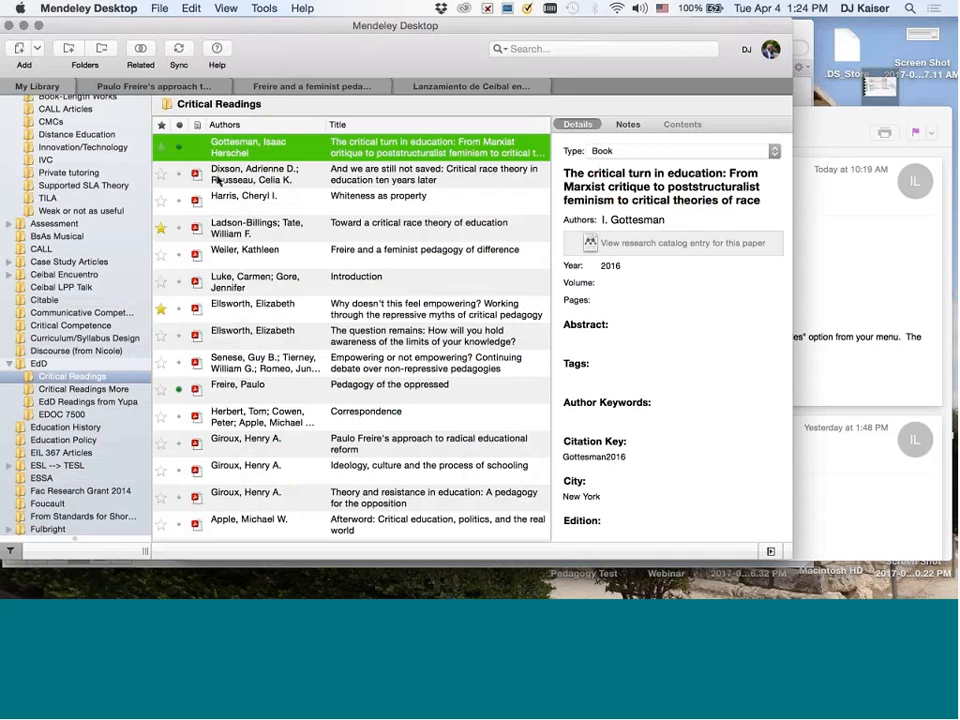
# Open the PDF of "And we are still not saved", close it and return to the library list
pyautogui.doubleClick(222, 173)
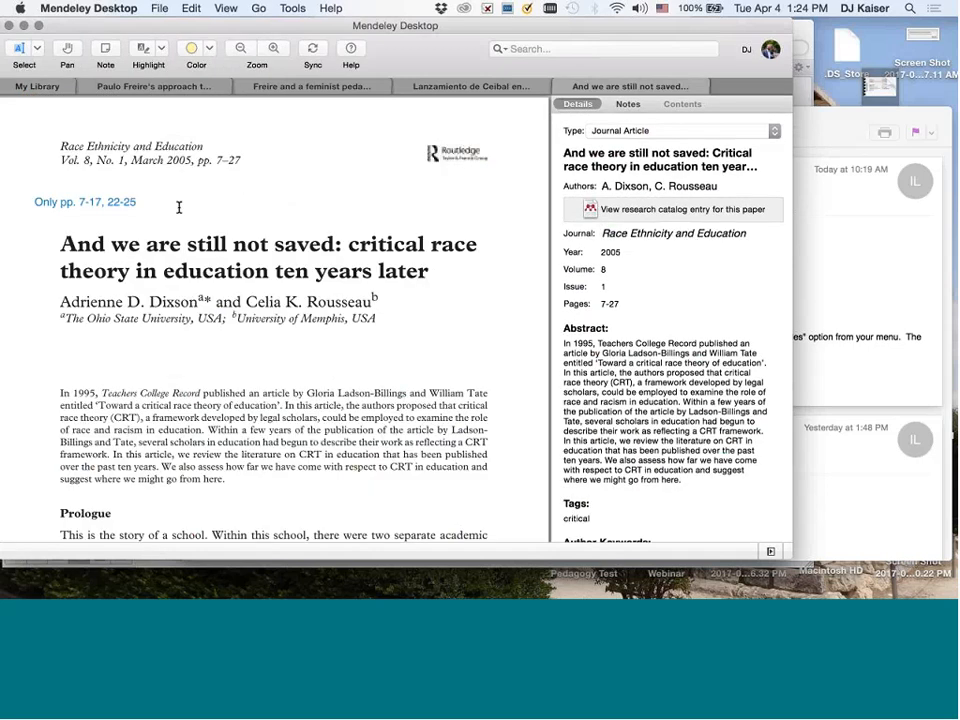
pyautogui.click(565, 88)
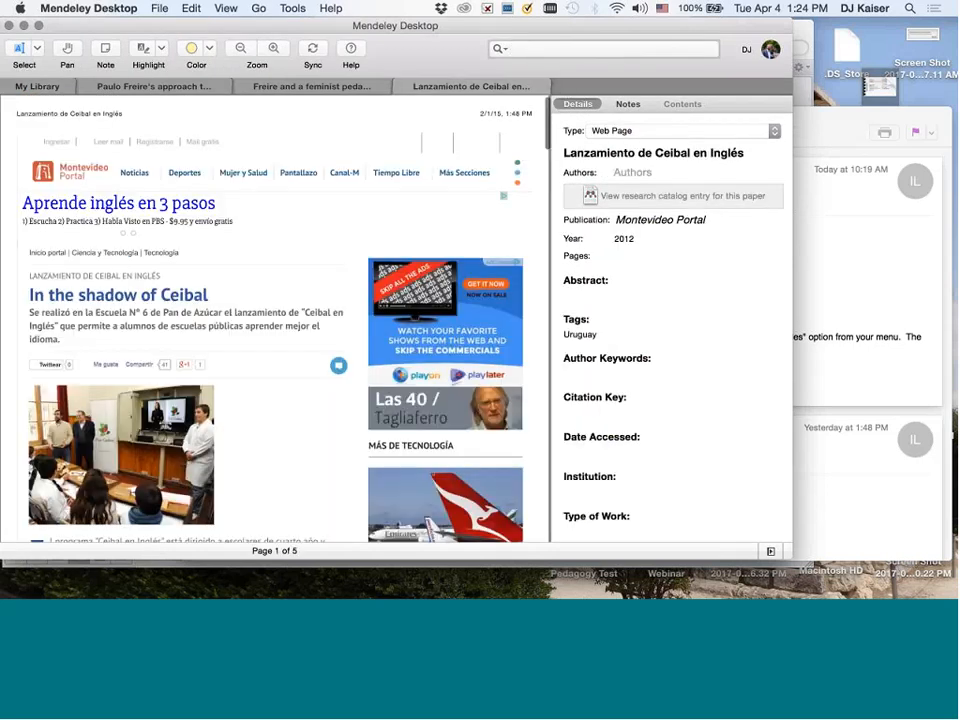
pyautogui.click(48, 87)
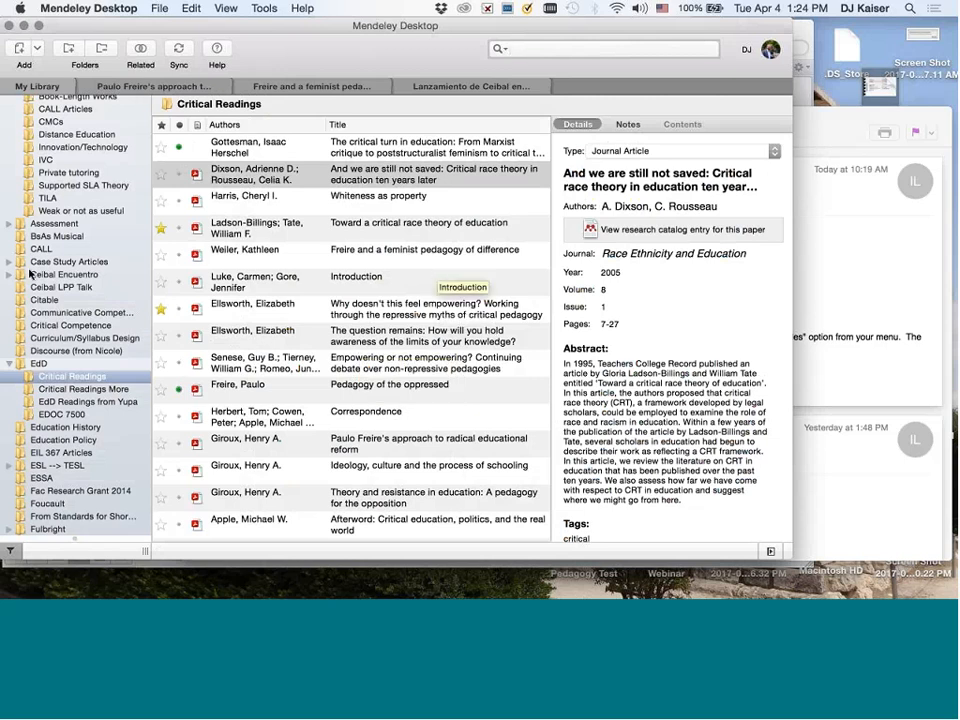
# Open the Press folder under Uruguay's Ceibal en Ingles folder and view the details of its last reference
pyautogui.scroll(-5, 100, 240)
pyautogui.scroll(-5, 91, 245)
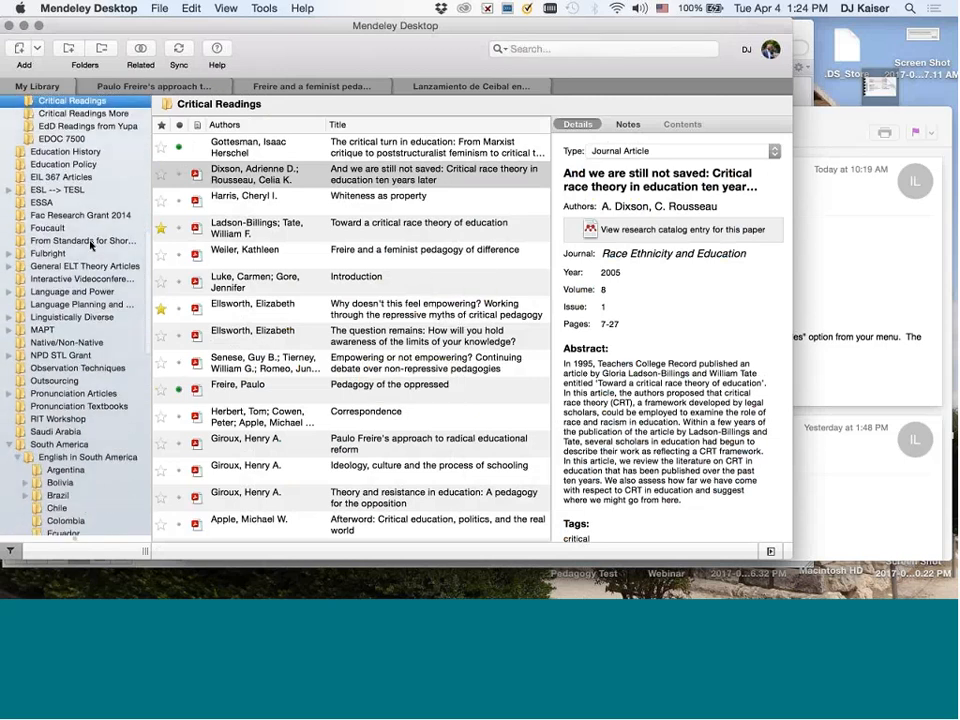
pyautogui.scroll(-8, 90, 245)
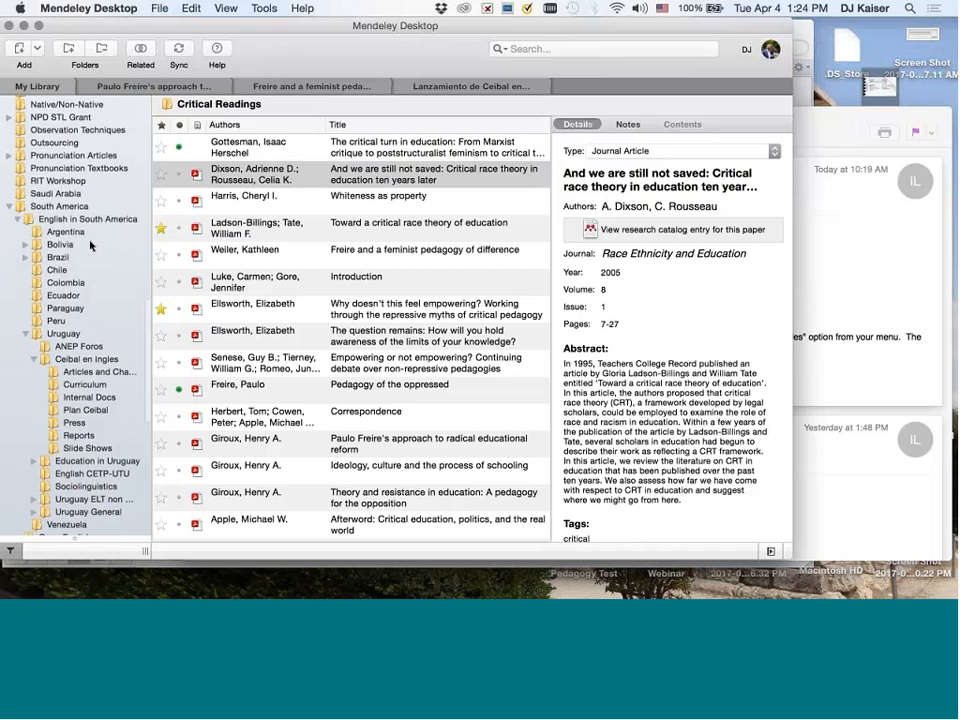
pyautogui.scroll(-3, 90, 245)
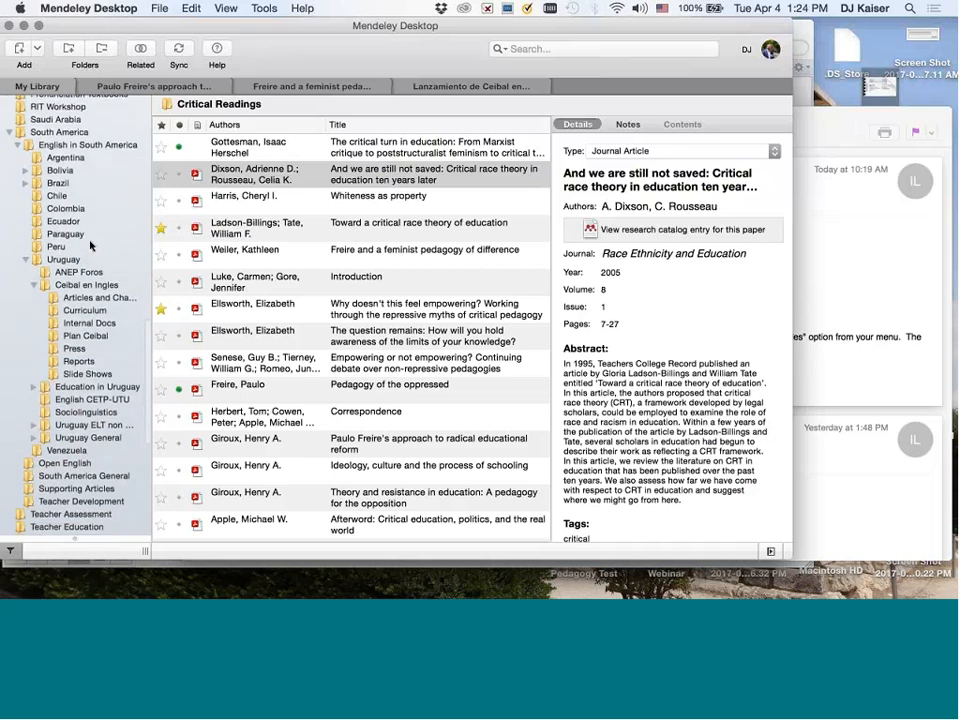
pyautogui.scroll(-1, 90, 245)
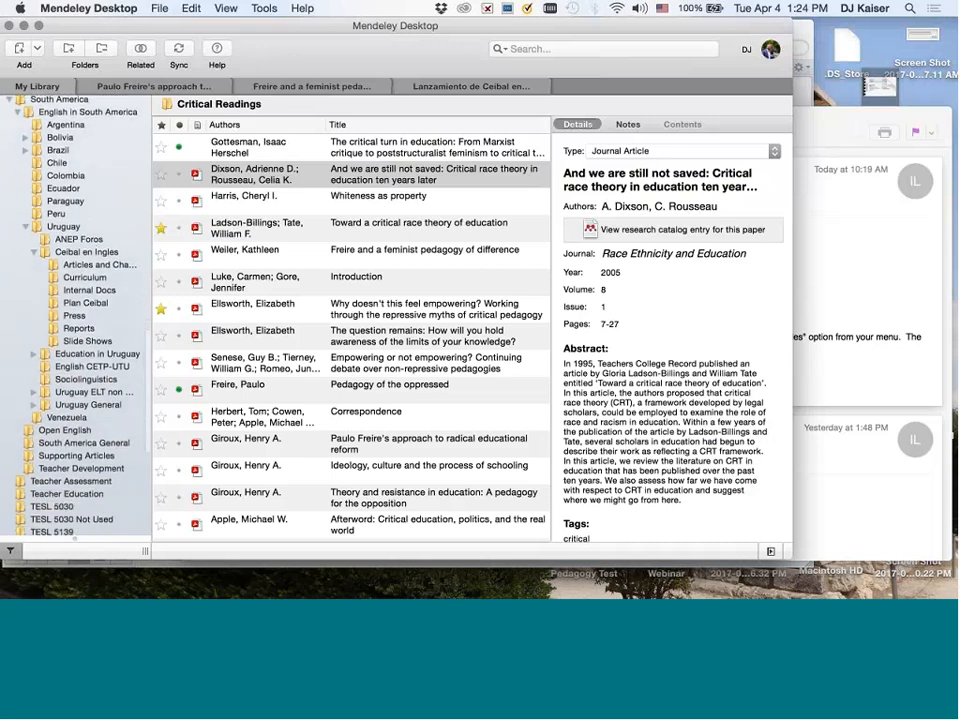
pyautogui.click(75, 315)
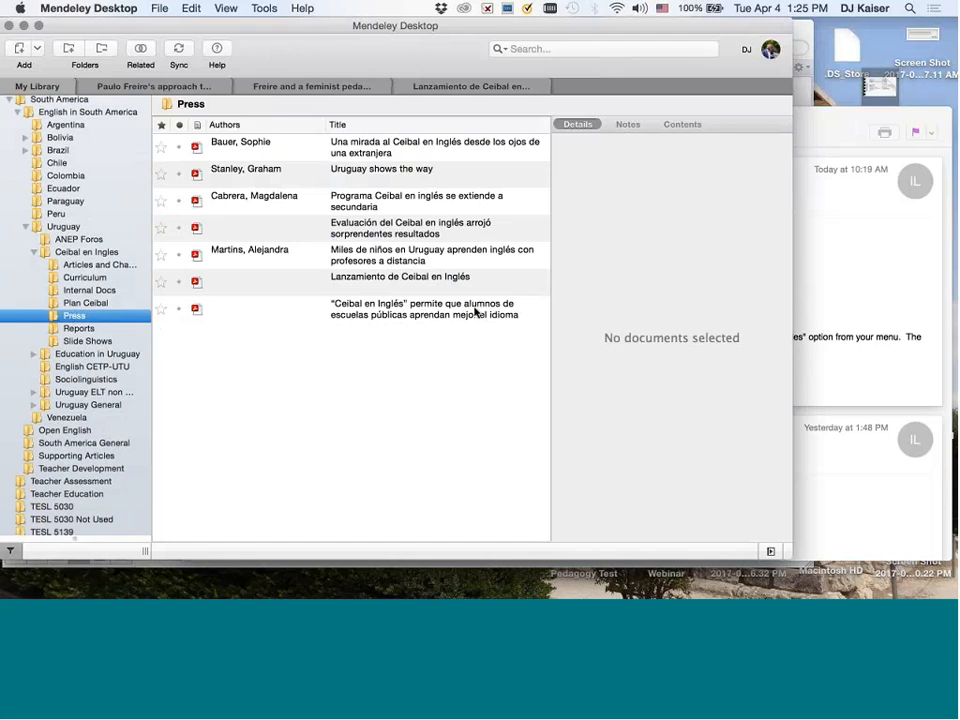
pyautogui.click(406, 308)
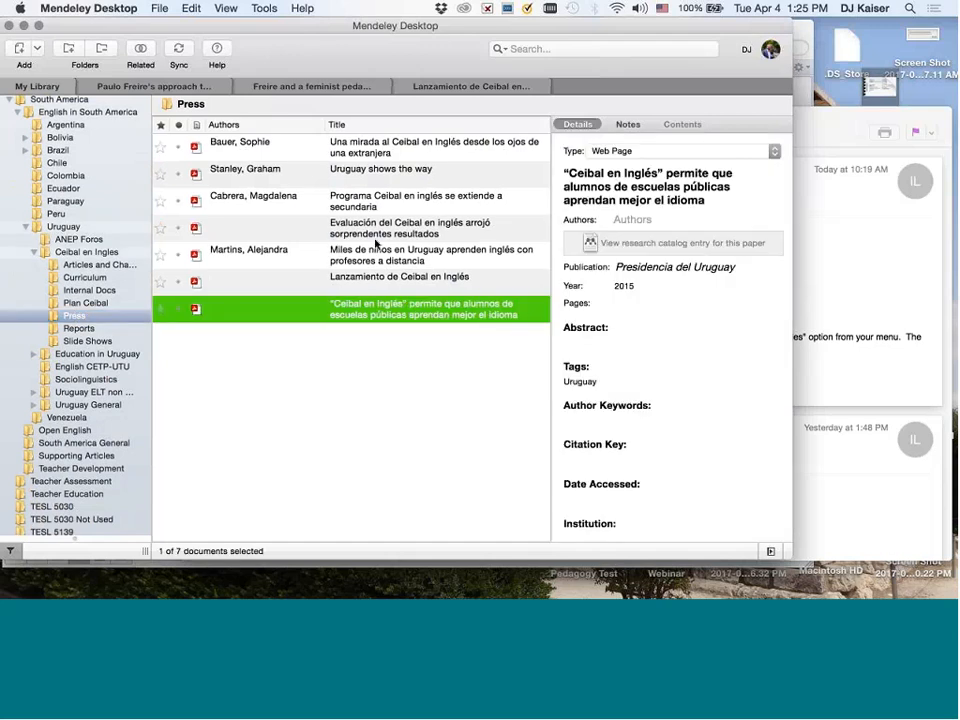
# Select the reference "Lanzamiento de Ceibal en Inglés" and review the available document types, keeping Web Page
pyautogui.click(371, 276)
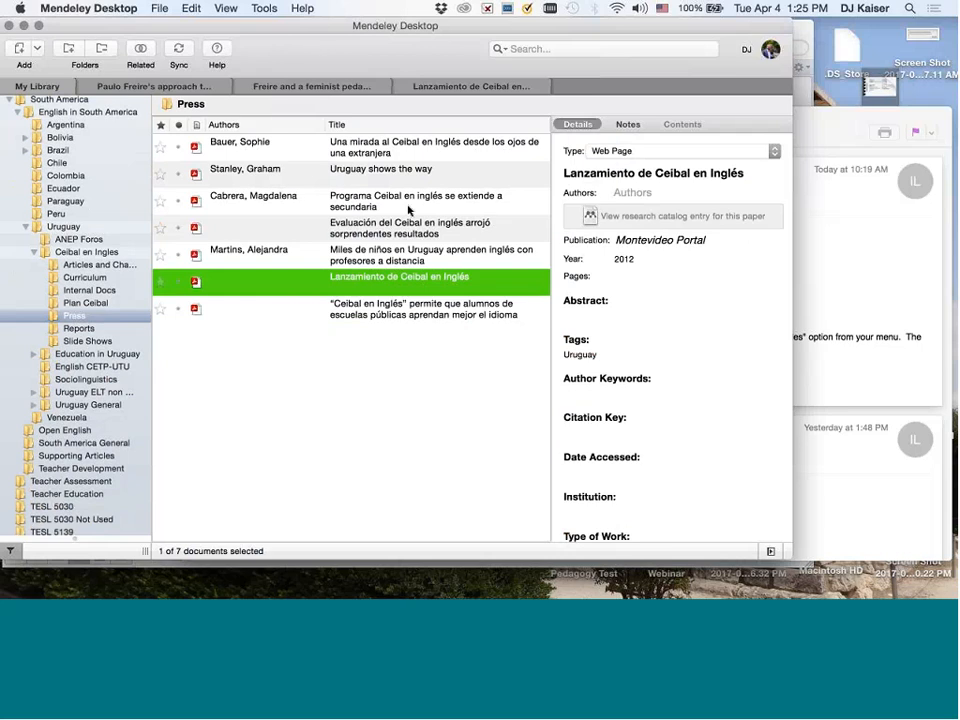
pyautogui.click(647, 153)
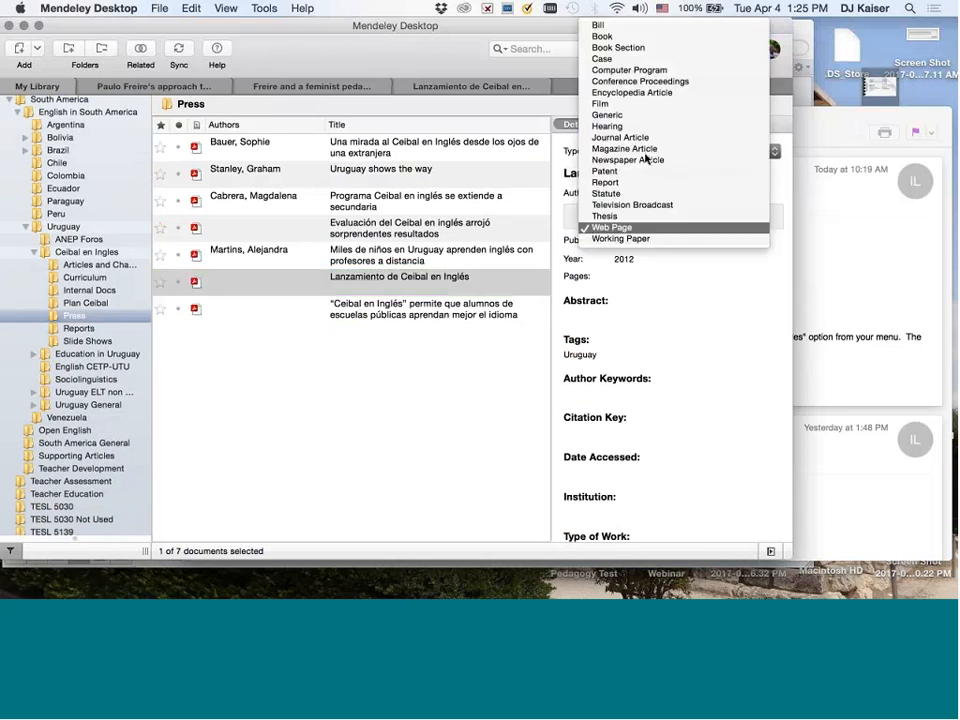
pyautogui.click(620, 228)
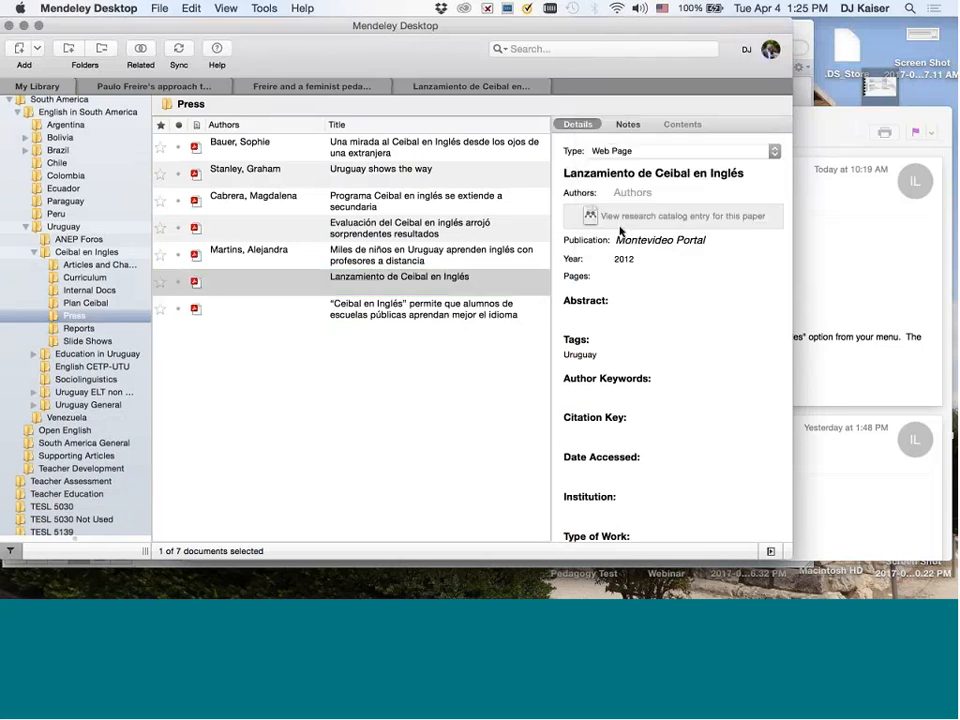
# Switch to the open PDF of "Lanzamiento de Ceibal en Inglés" and look through it to the highlighted passage on page 2
pyautogui.click(447, 87)
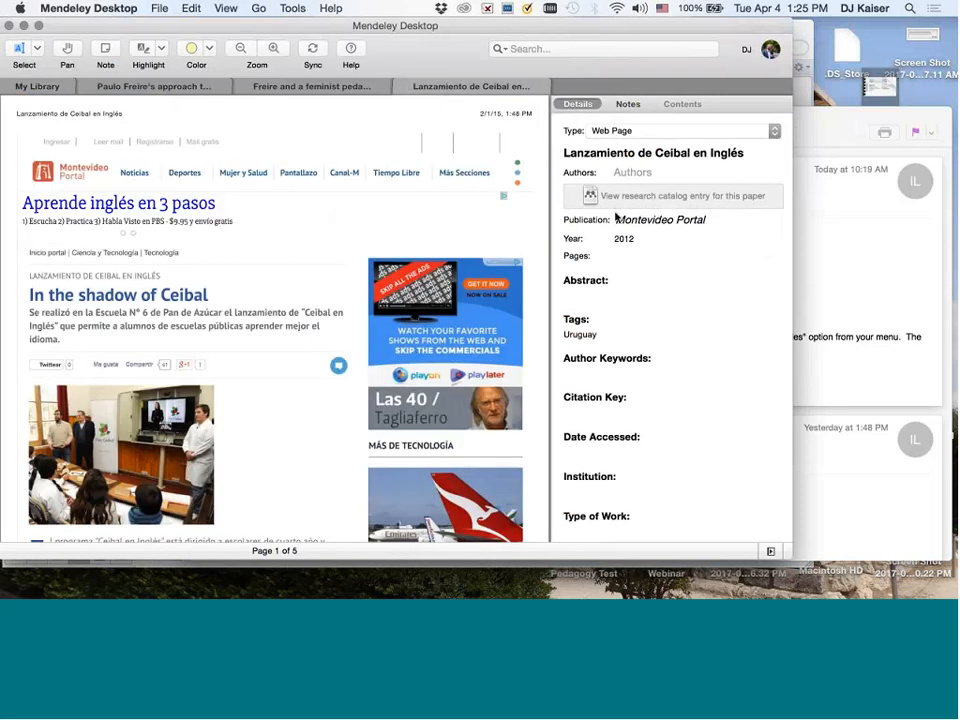
pyautogui.scroll(-10, 337, 217)
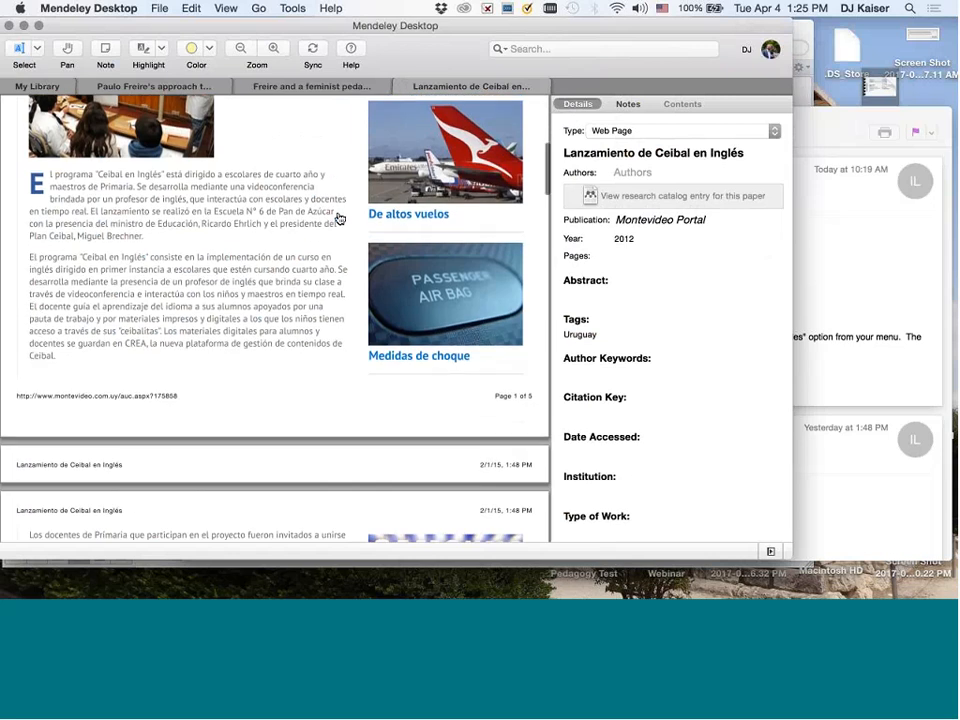
pyautogui.scroll(-2, 339, 218)
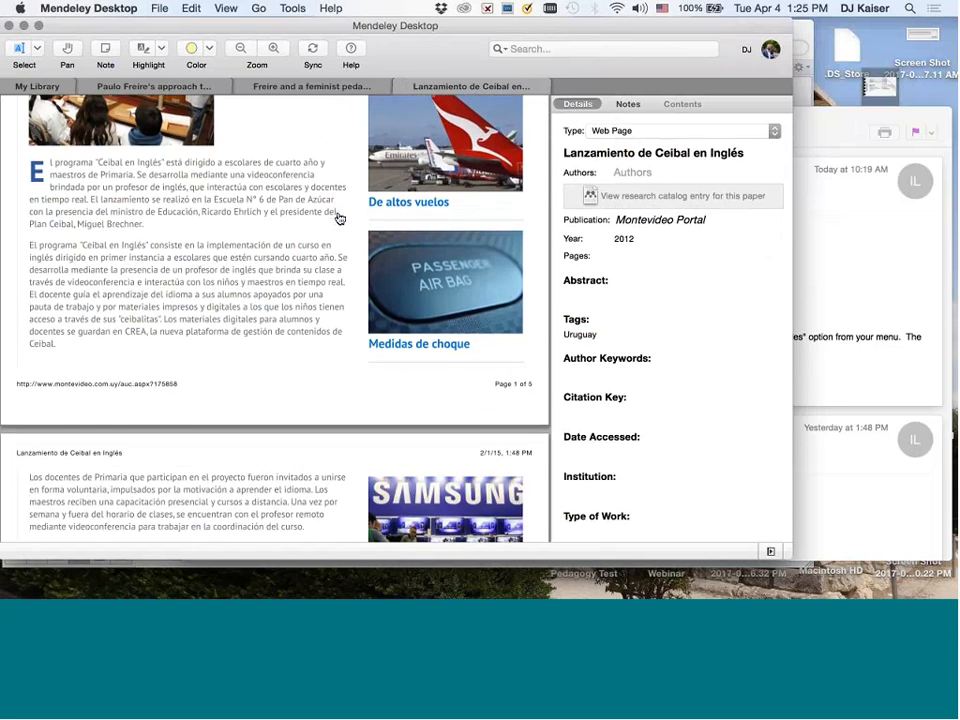
pyautogui.scroll(-10, 339, 218)
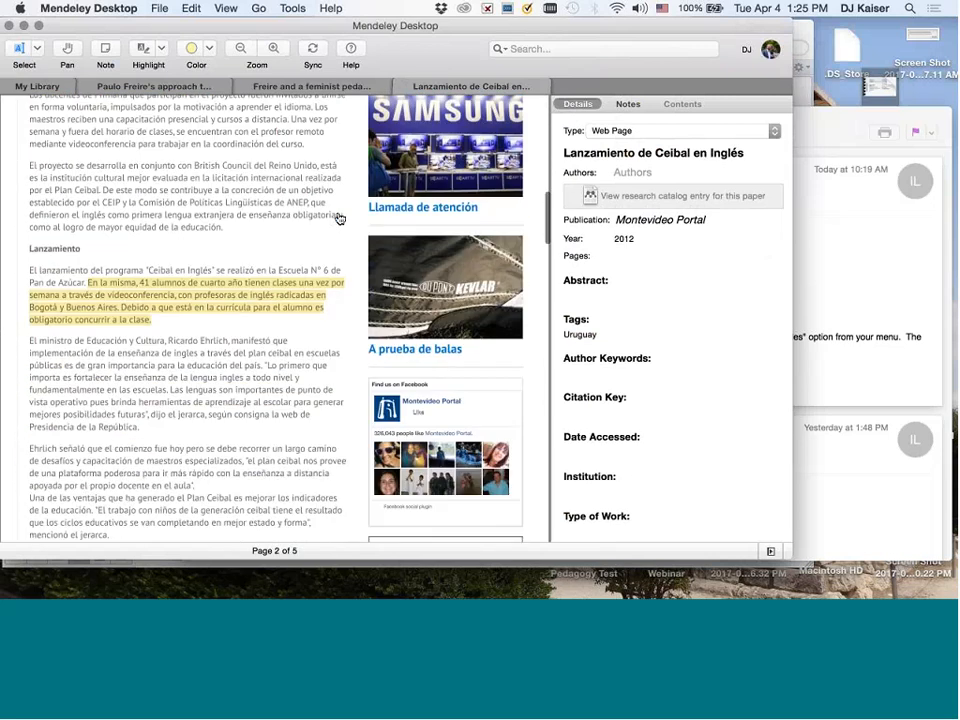
# Set the date accessed of the Lanzamiento de Ceibal en Inglés web page to 2/1/2015, the print date in its PDF header
pyautogui.scroll(-4, 667, 239)
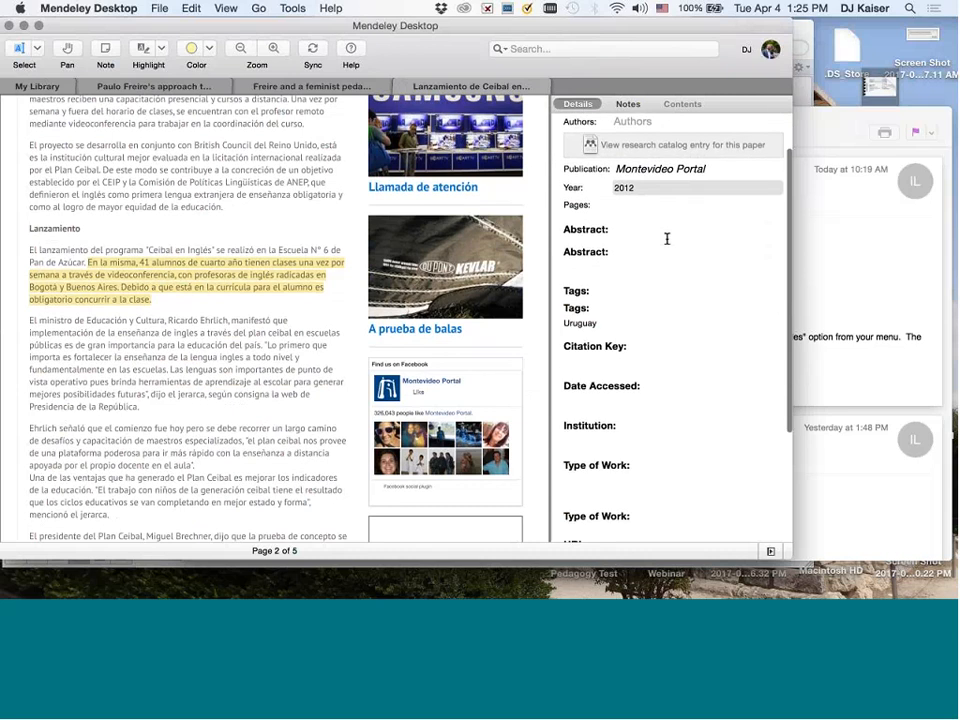
pyautogui.scroll(-5, 667, 239)
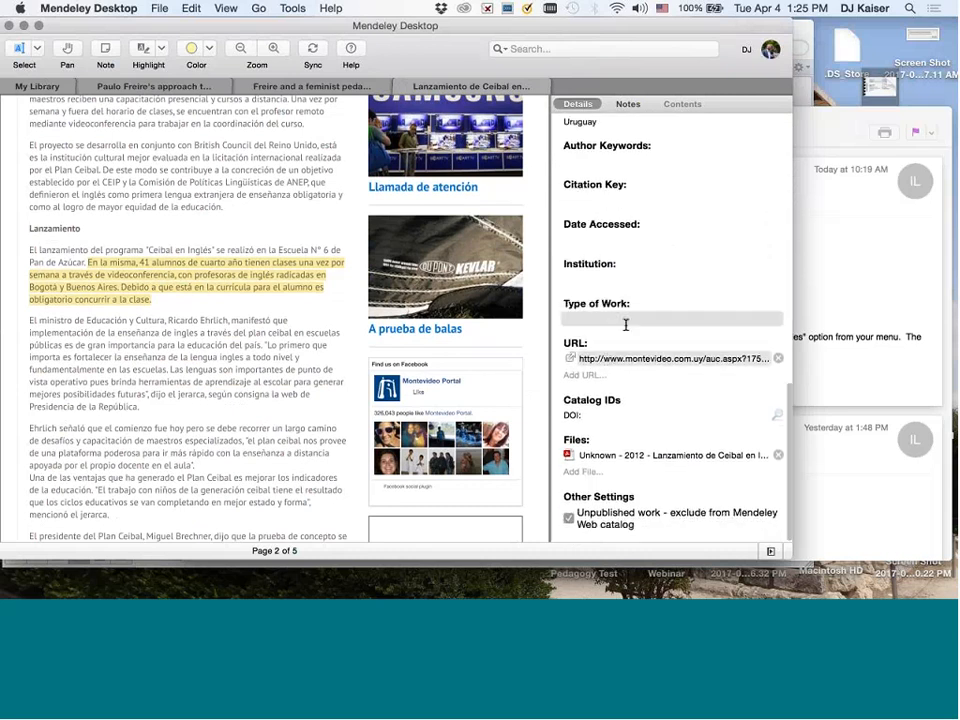
pyautogui.scroll(4, 626, 324)
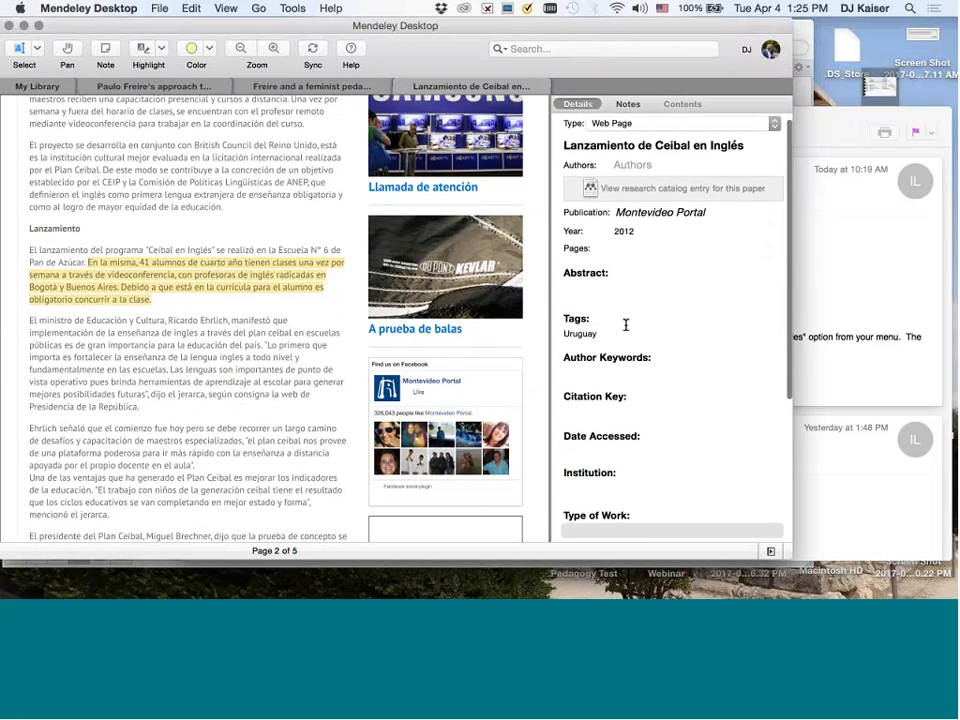
pyautogui.scroll(-5, 626, 325)
pyautogui.click(582, 256)
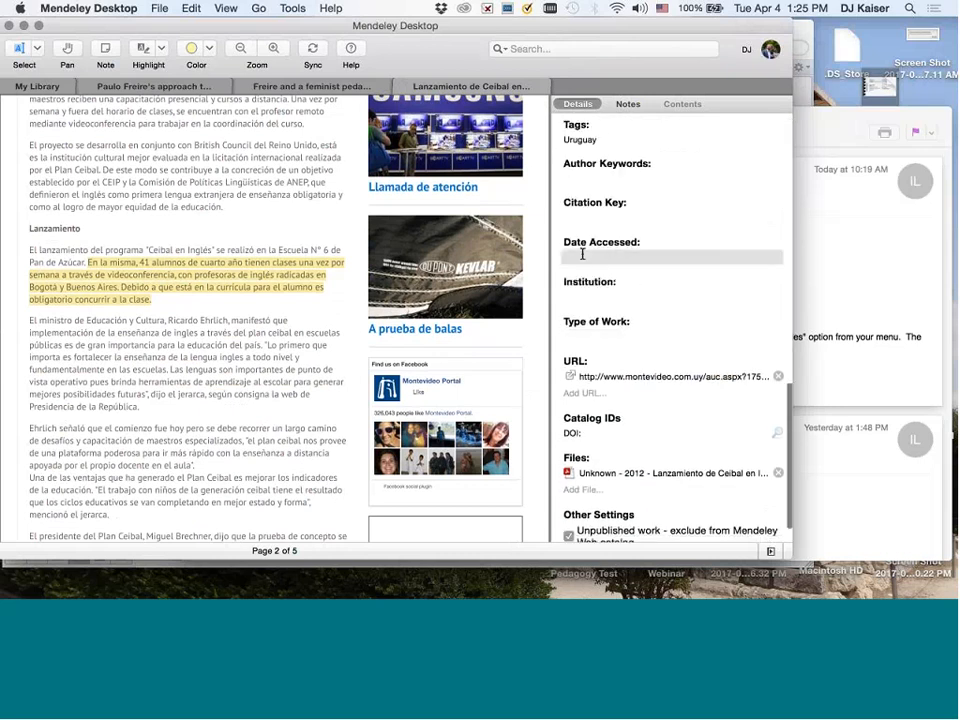
pyautogui.scroll(10, 324, 311)
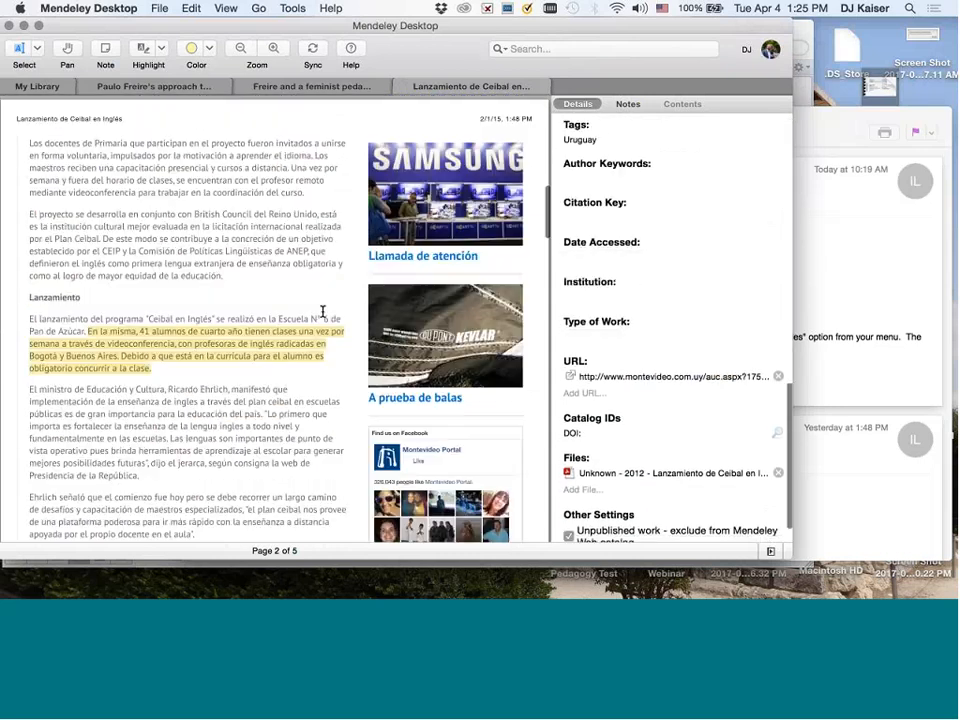
pyautogui.scroll(-5, 322, 312)
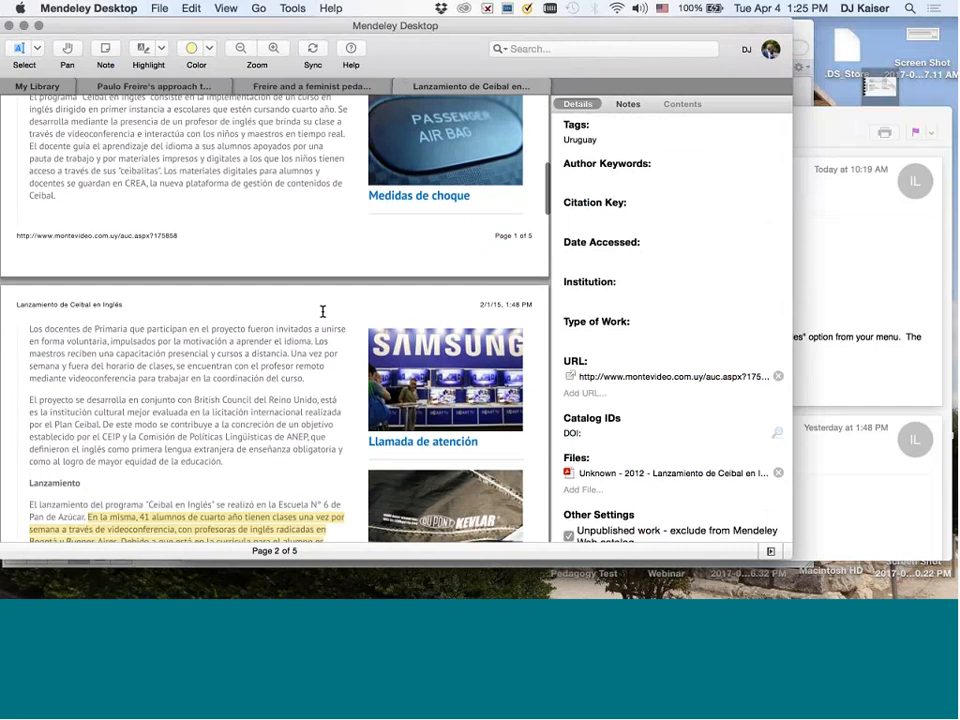
pyautogui.moveTo(480, 276); pyautogui.dragTo(505, 276)
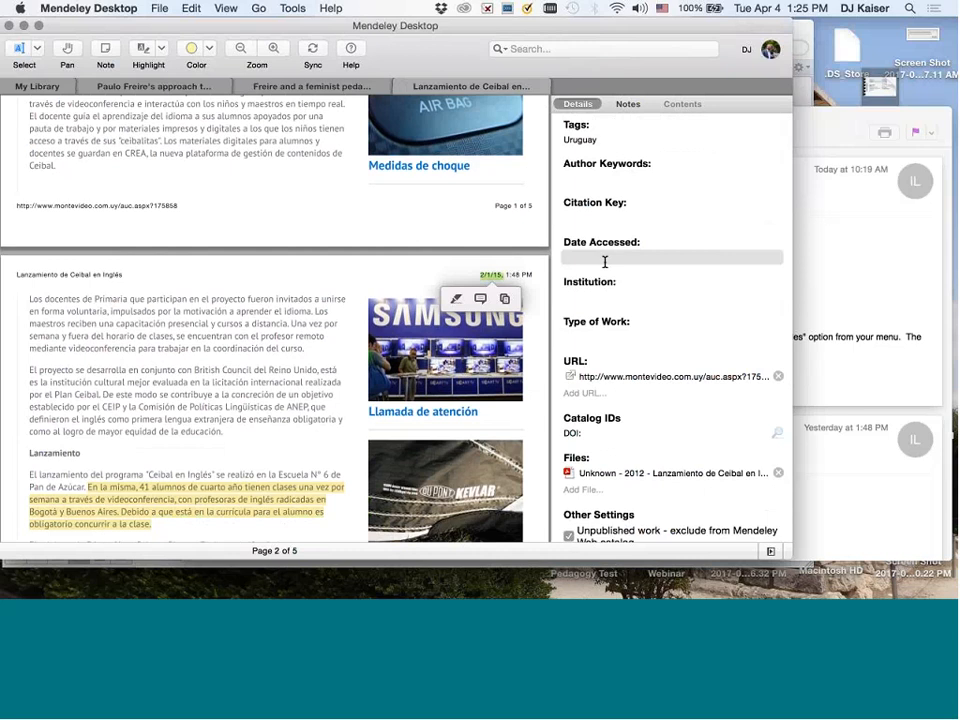
pyautogui.click(604, 258)
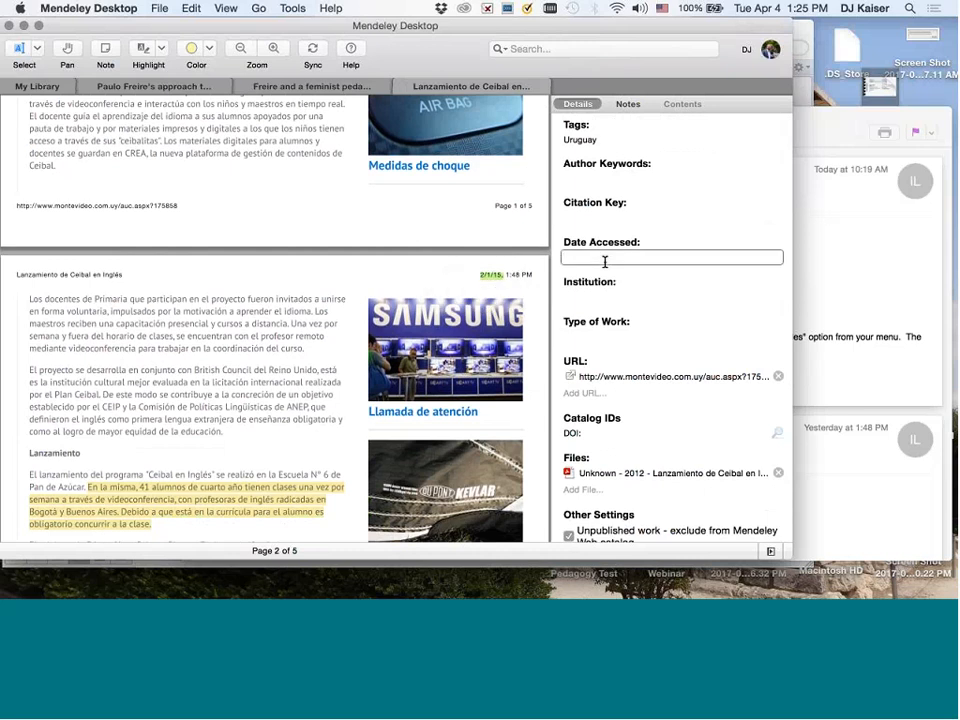
pyautogui.write('2/1/2015')
pyautogui.press('Return')
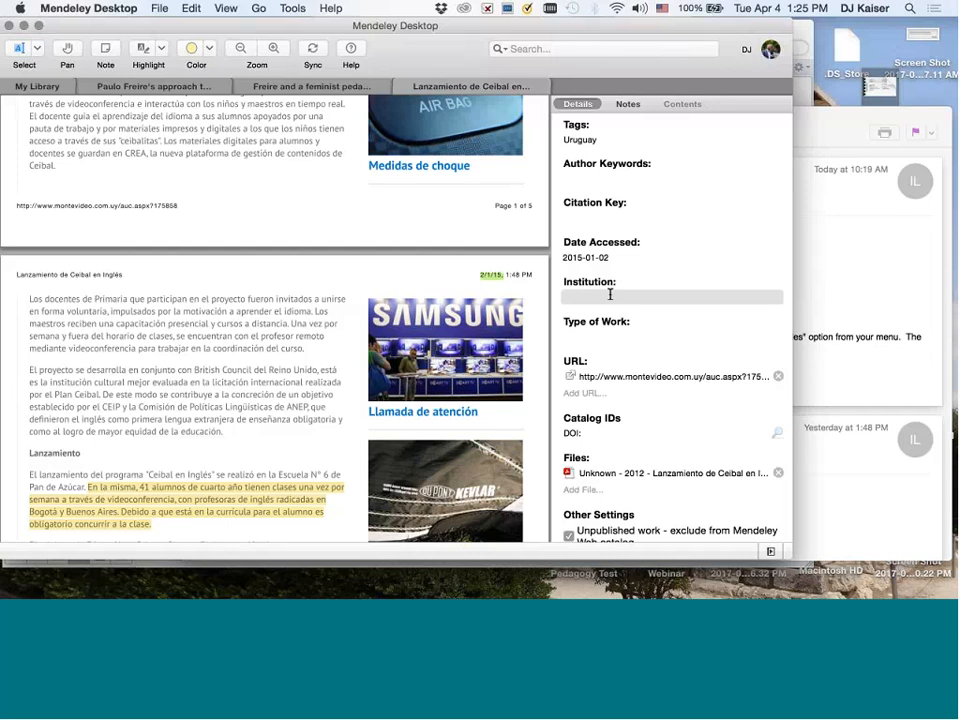
pyautogui.scroll(5, 610, 294)
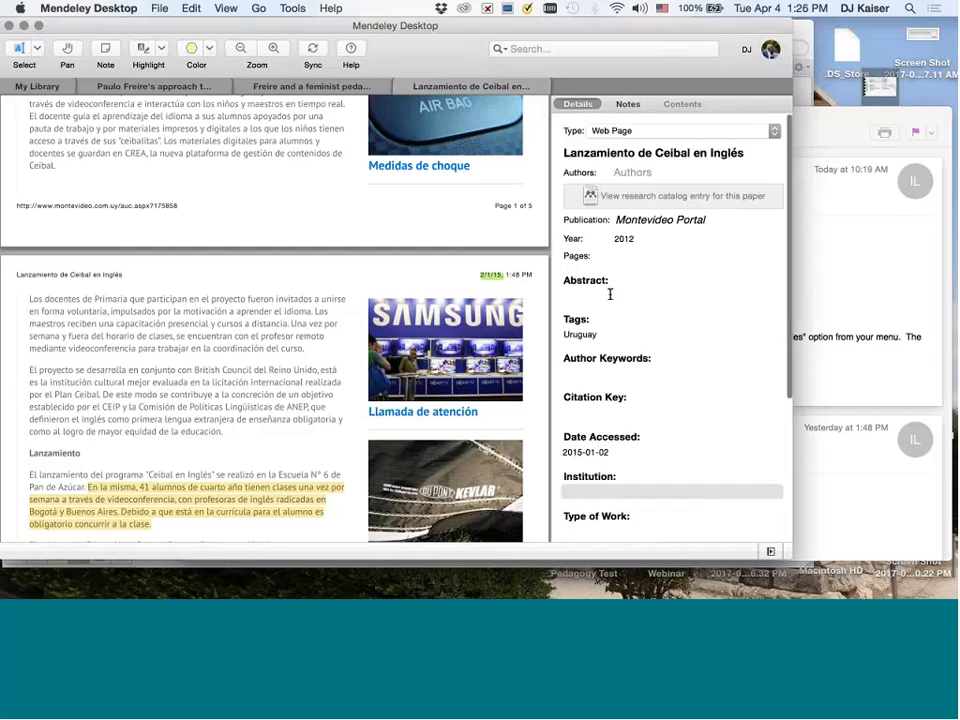
# Return to the library and show its unsorted documents
pyautogui.click(47, 88)
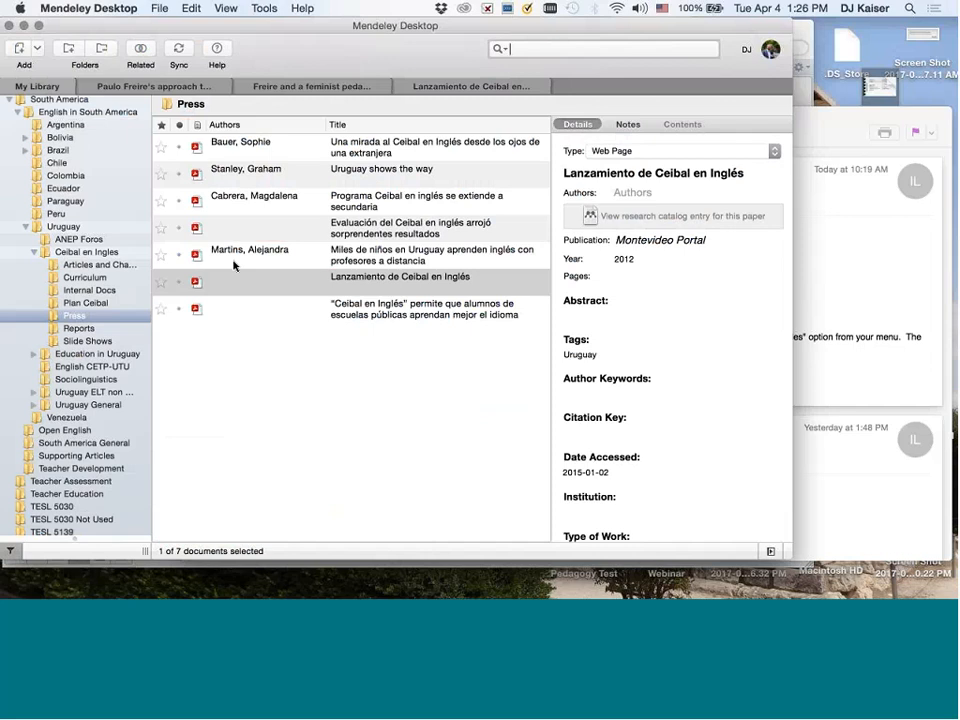
pyautogui.scroll(1, 232, 262)
pyautogui.scroll(6, 66, 234)
pyautogui.scroll(4, 66, 234)
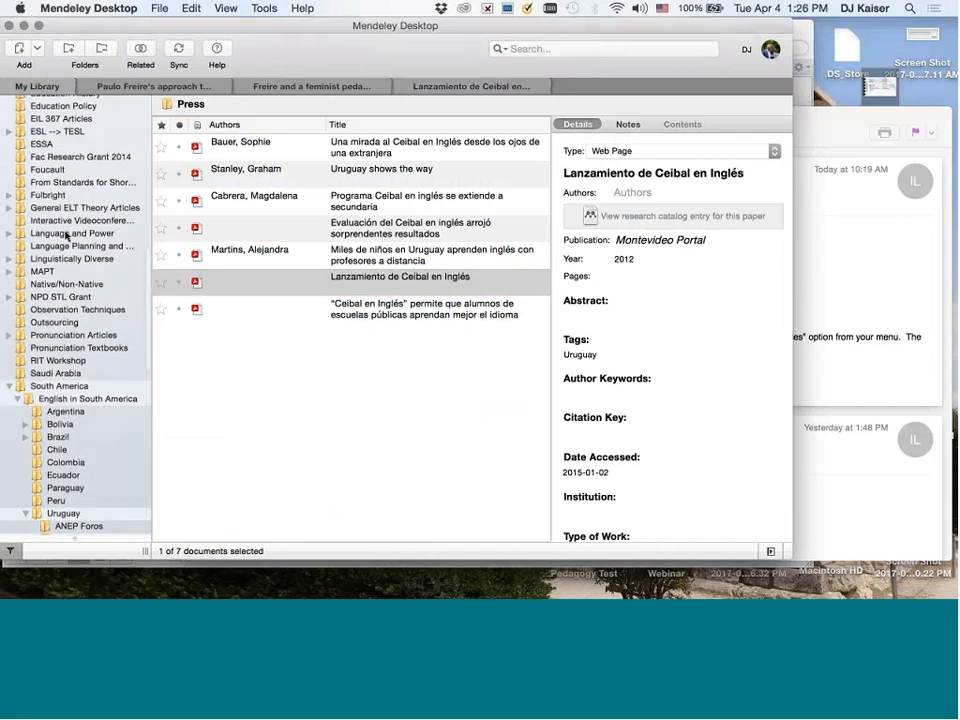
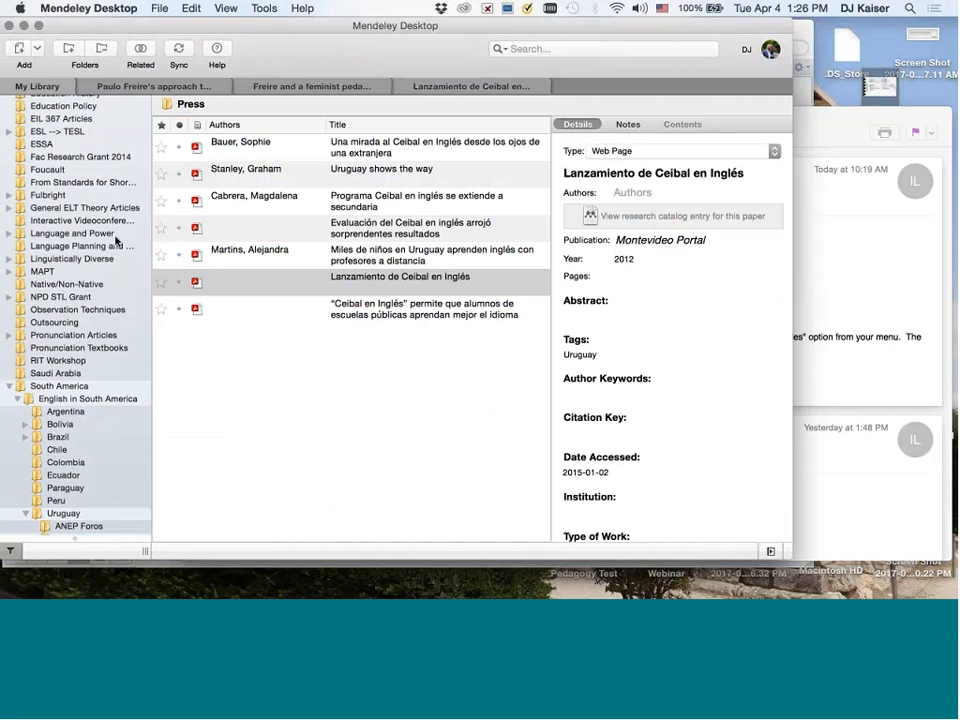
pyautogui.scroll(15, 107, 240)
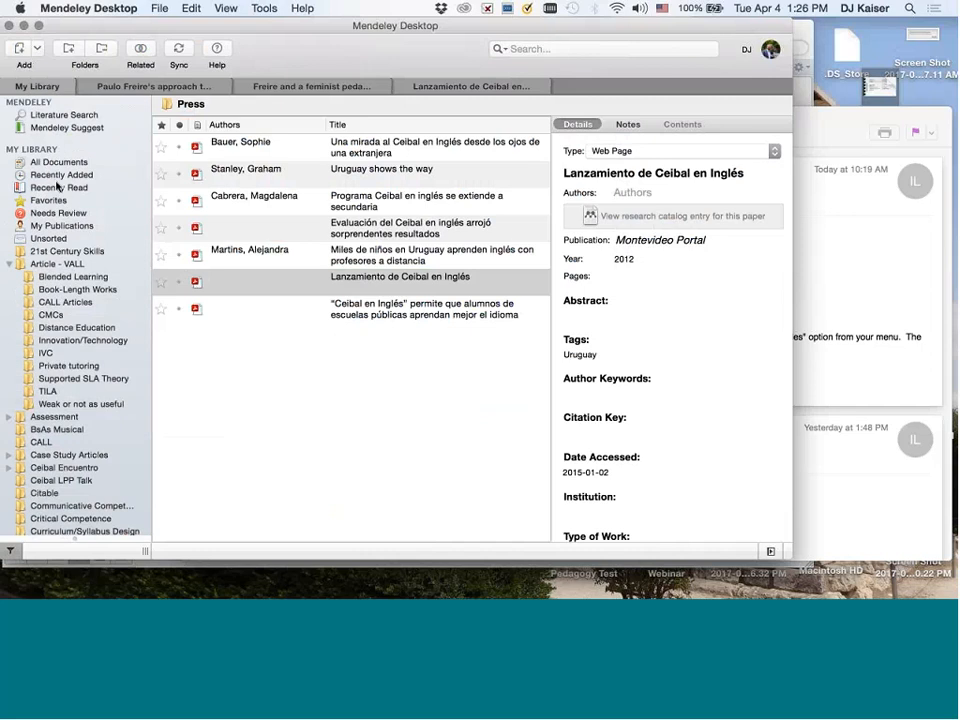
pyautogui.click(55, 238)
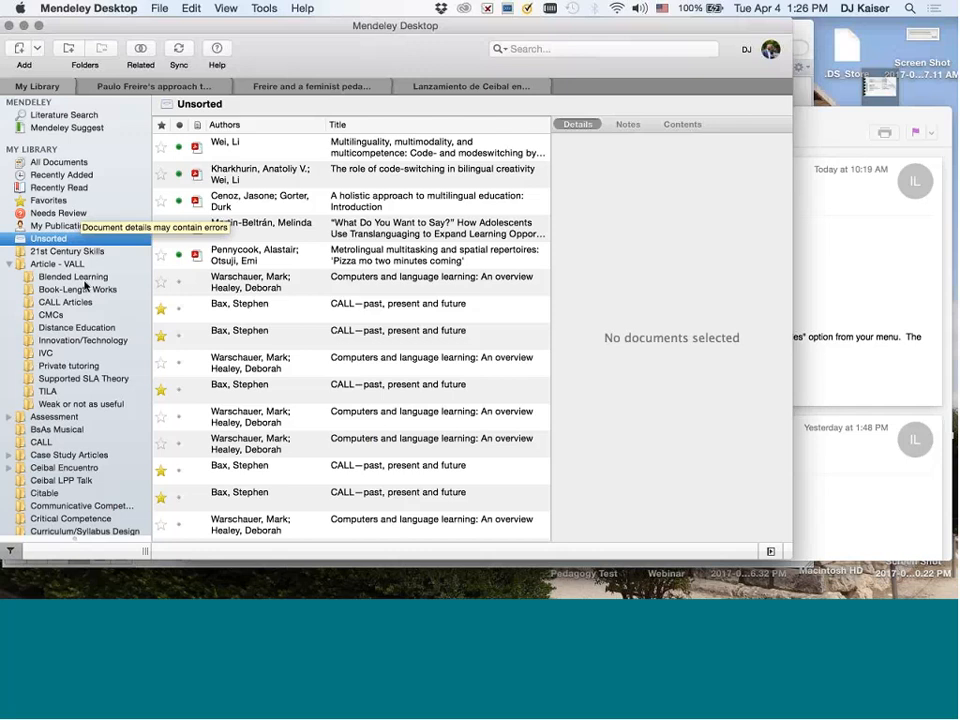
# Open the Articles and Chapters folder under Uruguay's Ceibal en Ingles collection
pyautogui.scroll(-1, 119, 276)
pyautogui.scroll(-10, 119, 276)
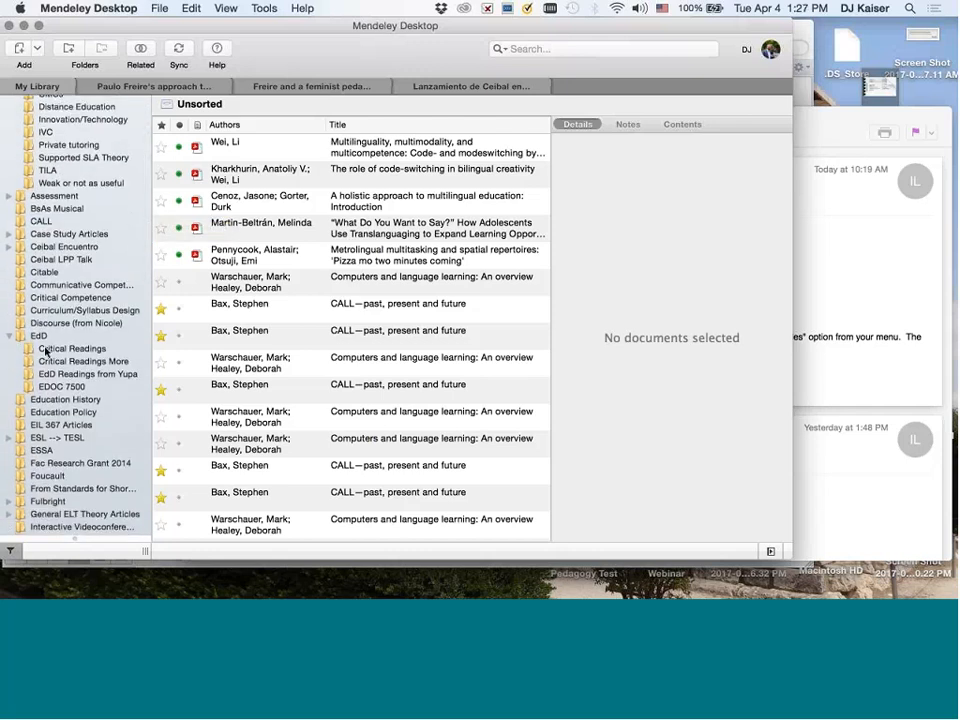
pyautogui.scroll(-11, 45, 350)
pyautogui.scroll(-12, 45, 350)
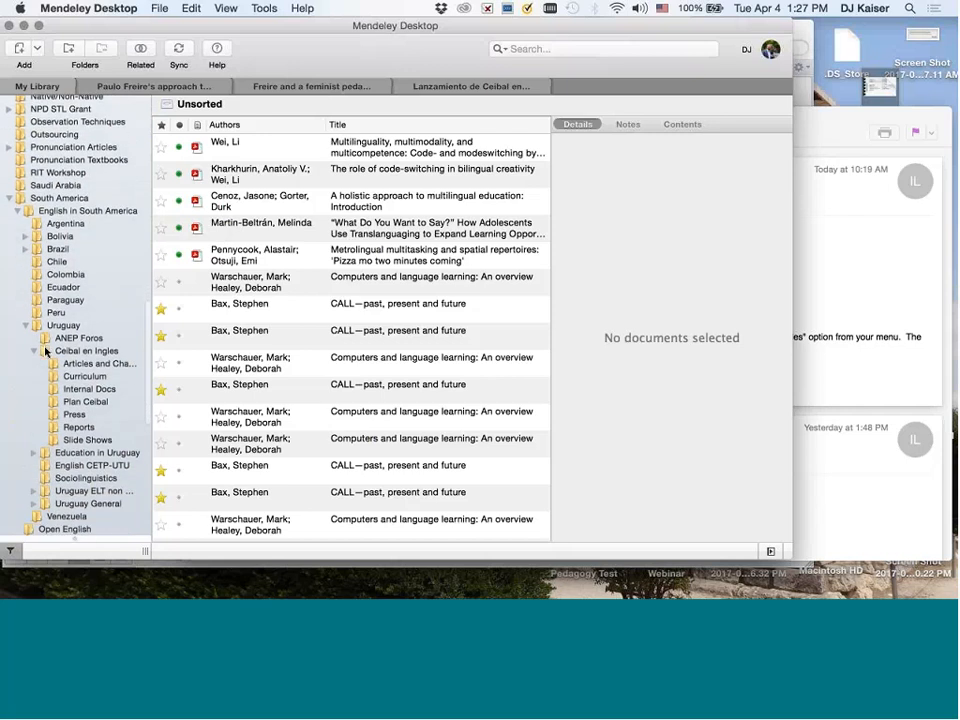
pyautogui.scroll(-3, 45, 352)
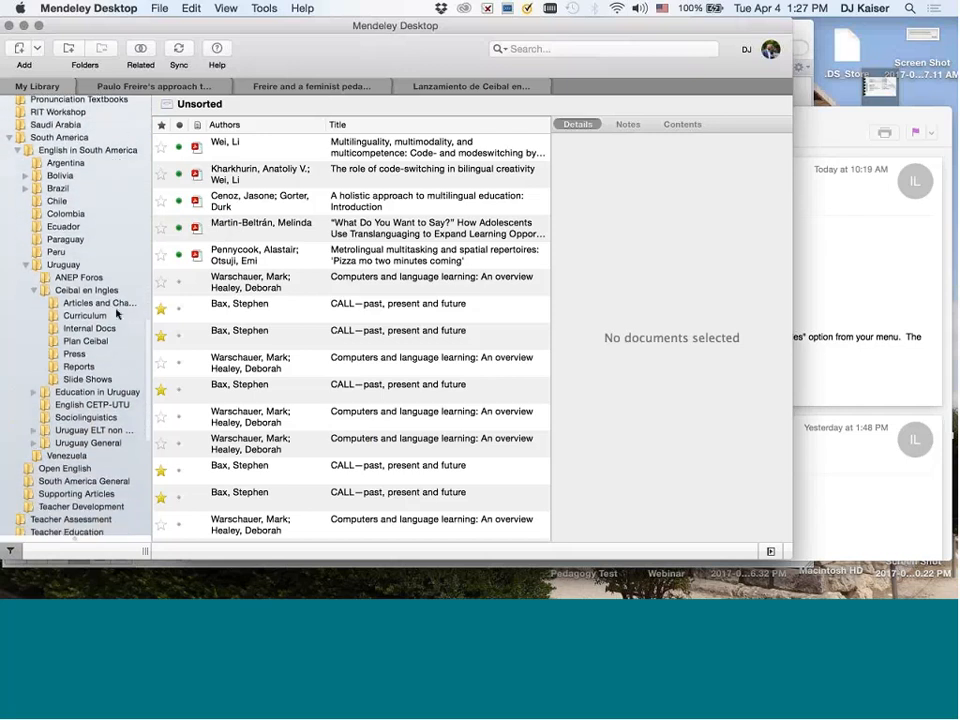
pyautogui.click(88, 303)
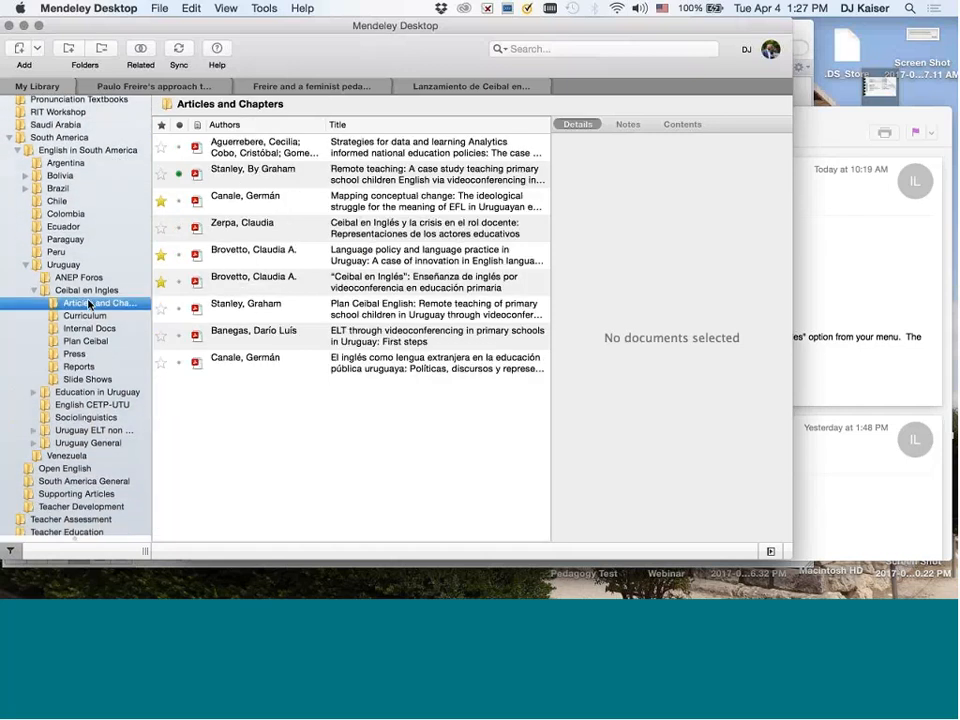
# Examine the tags and author keywords of the conference paper on data and learning Analytics strategies
pyautogui.click(394, 144)
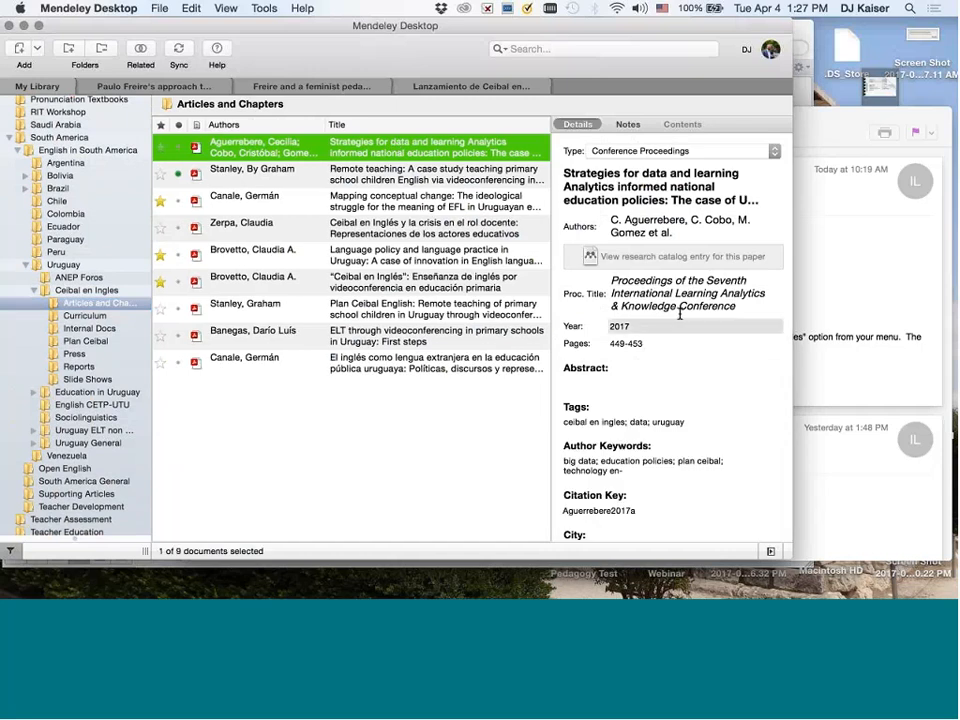
pyautogui.scroll(-2, 631, 286)
pyautogui.scroll(-1, 631, 286)
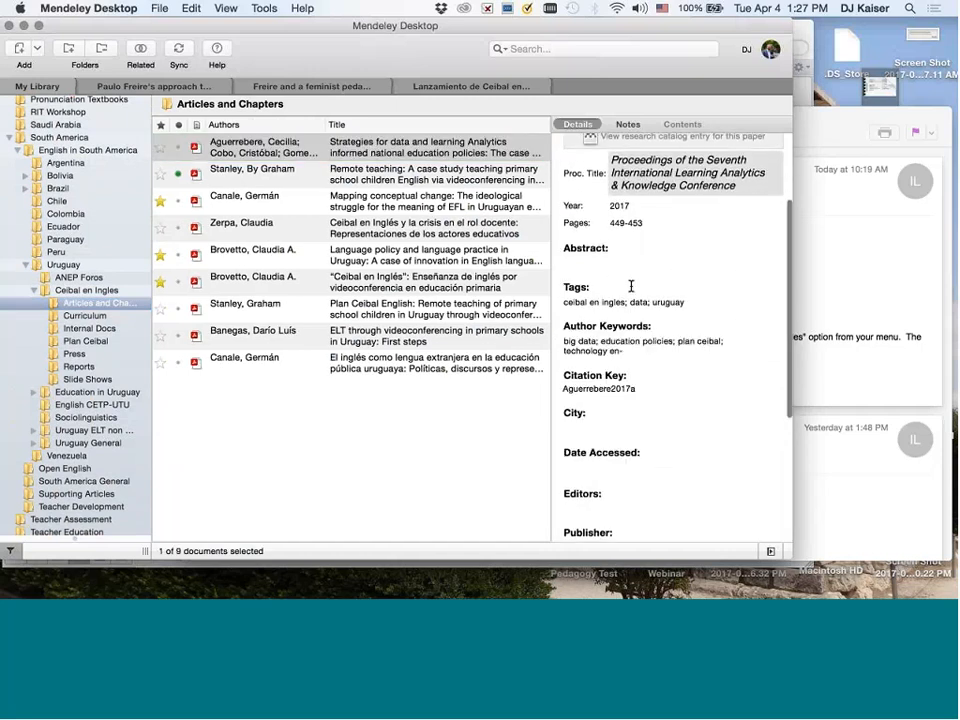
pyautogui.scroll(-1, 645, 266)
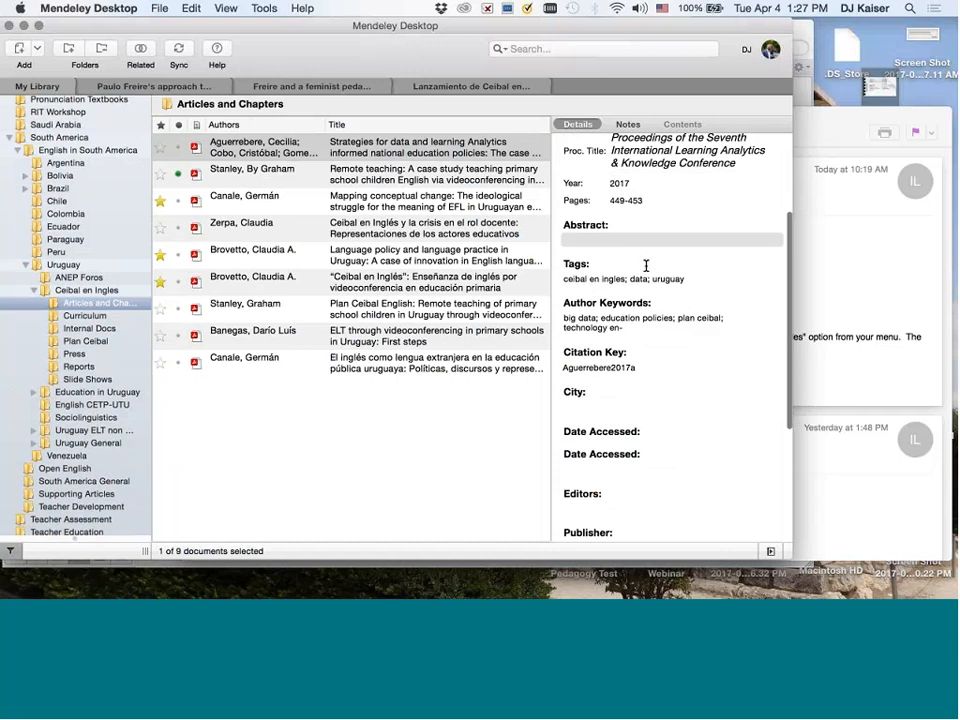
pyautogui.click(634, 323)
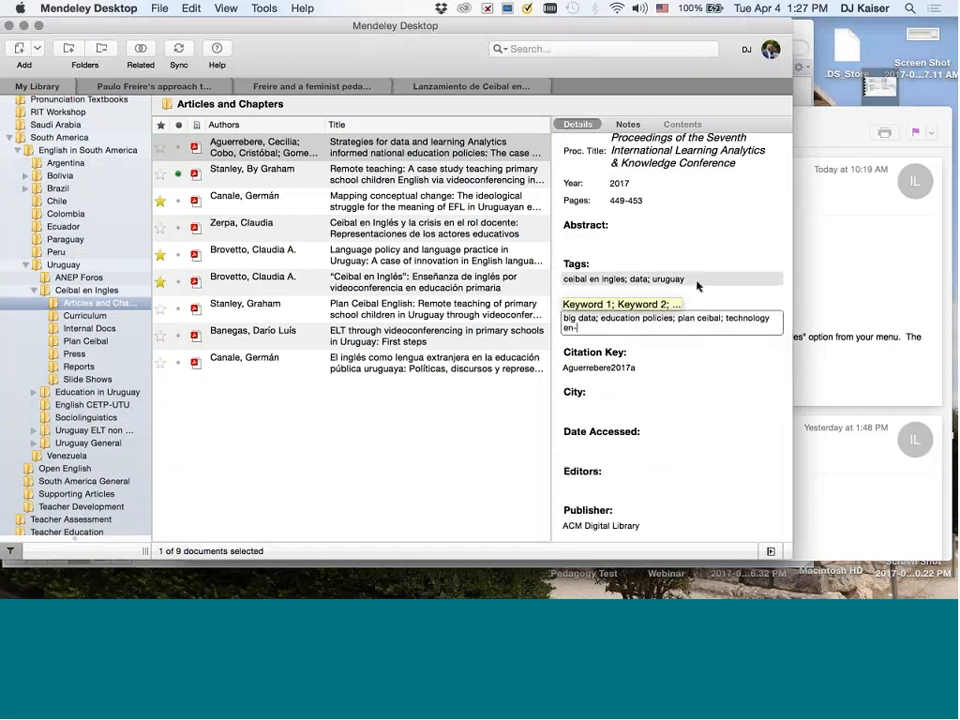
pyautogui.click(538, 393)
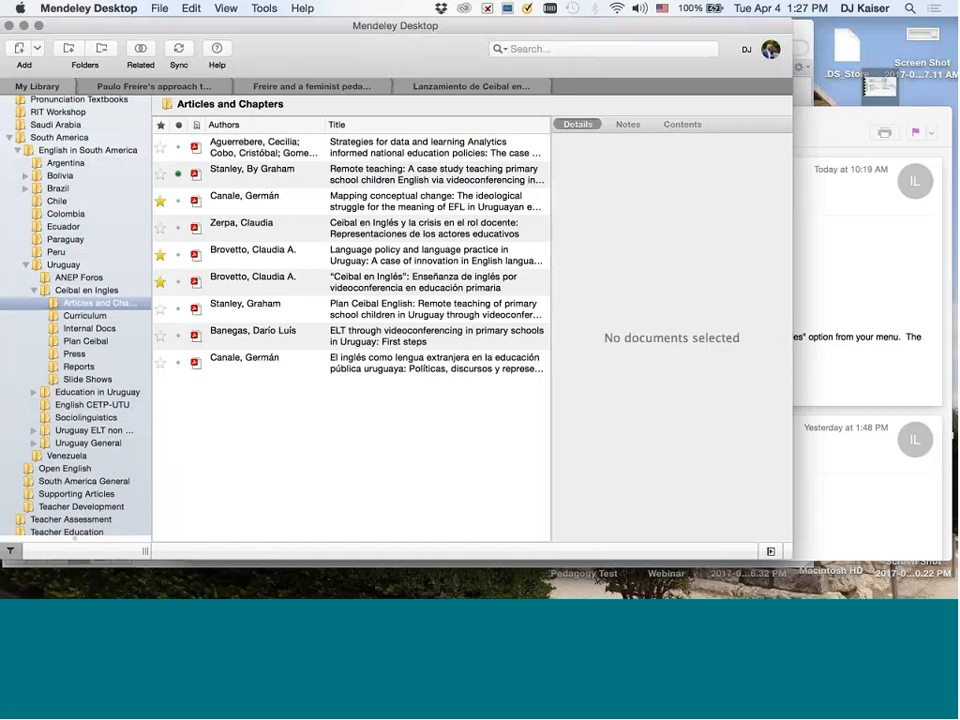
pyautogui.click(435, 150)
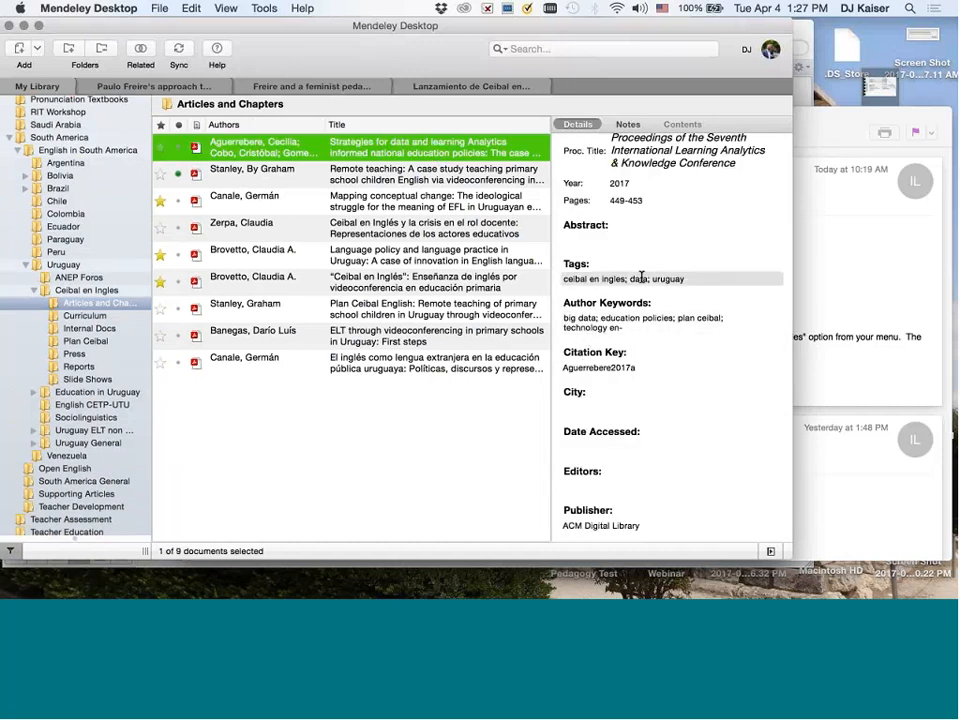
pyautogui.click(703, 280)
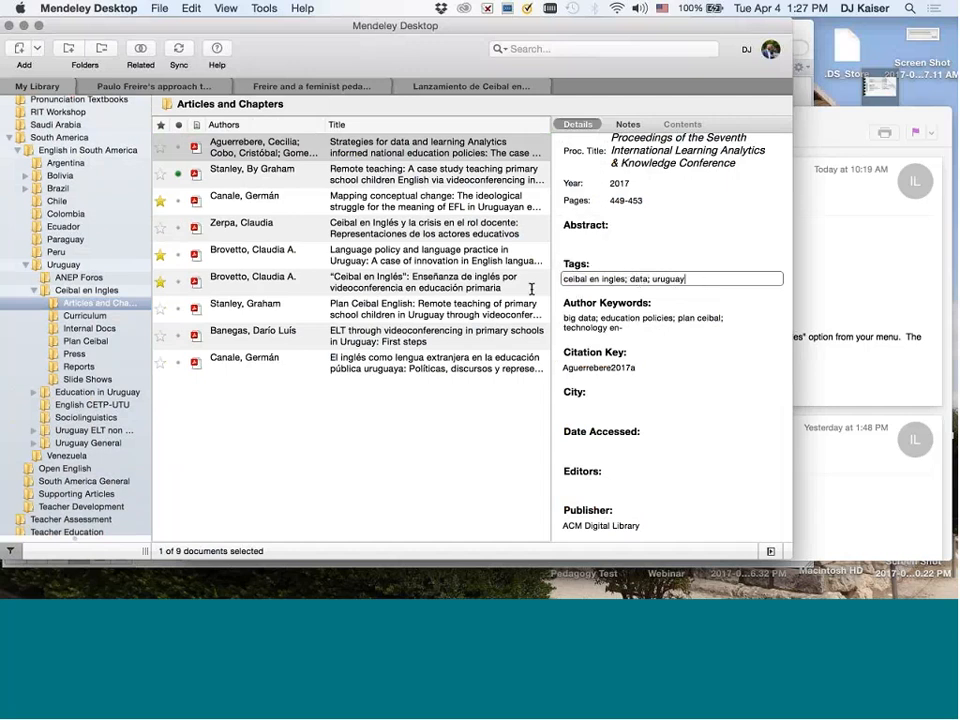
# Tag the Remote teaching case study about primary school English via videoconferencing with "urguay;"
pyautogui.click(412, 181)
pyautogui.scroll(2, 630, 254)
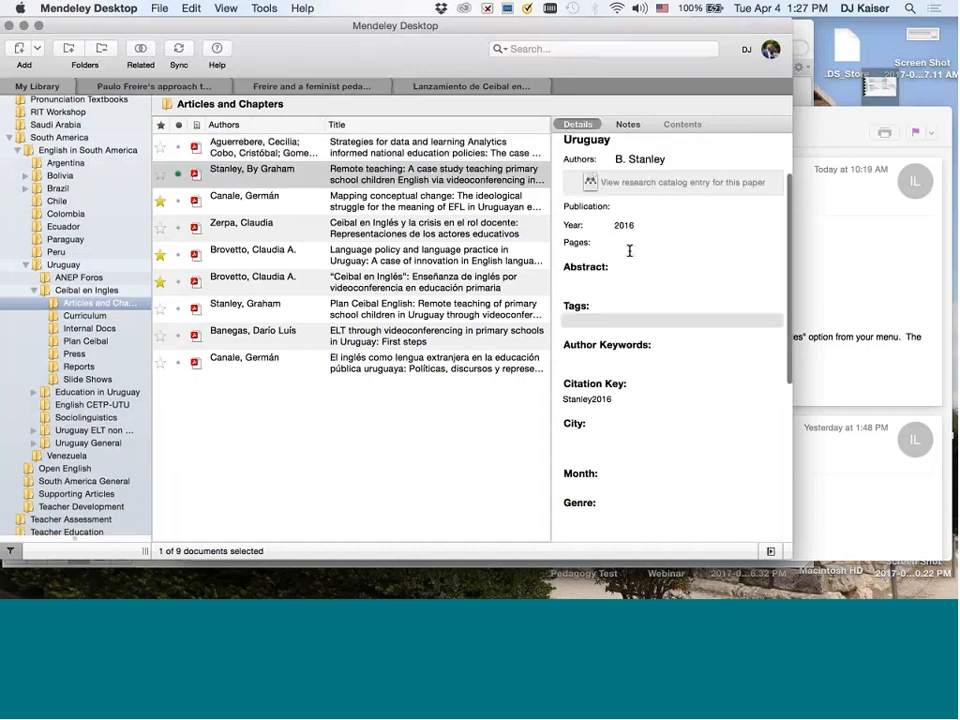
pyautogui.scroll(2, 630, 251)
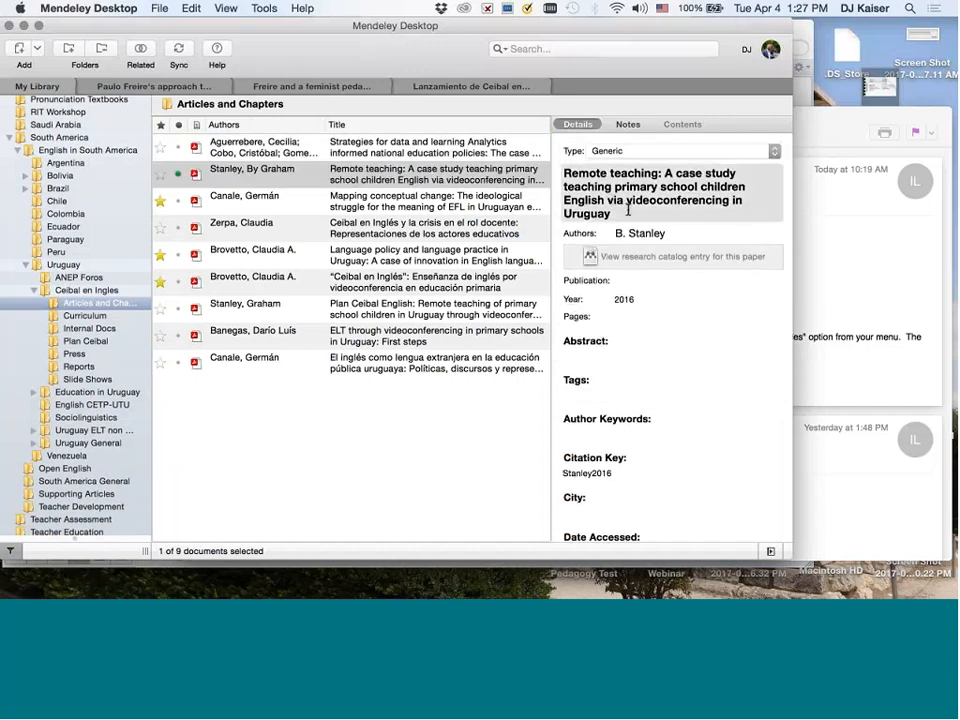
pyautogui.scroll(-2, 637, 221)
pyautogui.click(573, 300)
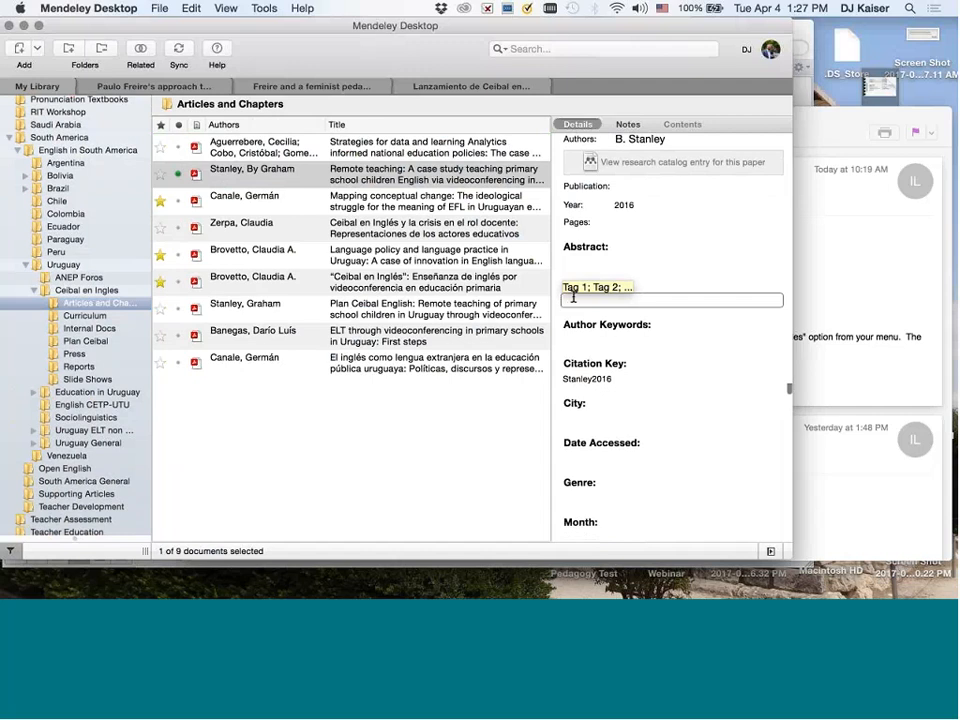
pyautogui.write('urgau')
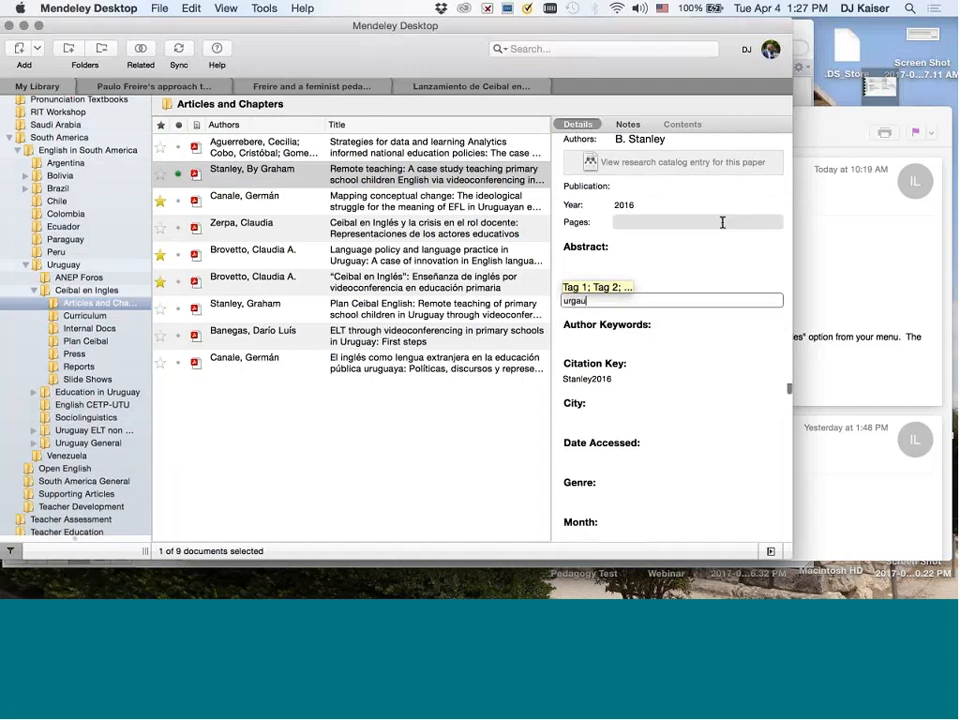
pyautogui.press('BackSpace')
pyautogui.press('BackSpace')
pyautogui.write('uay;')
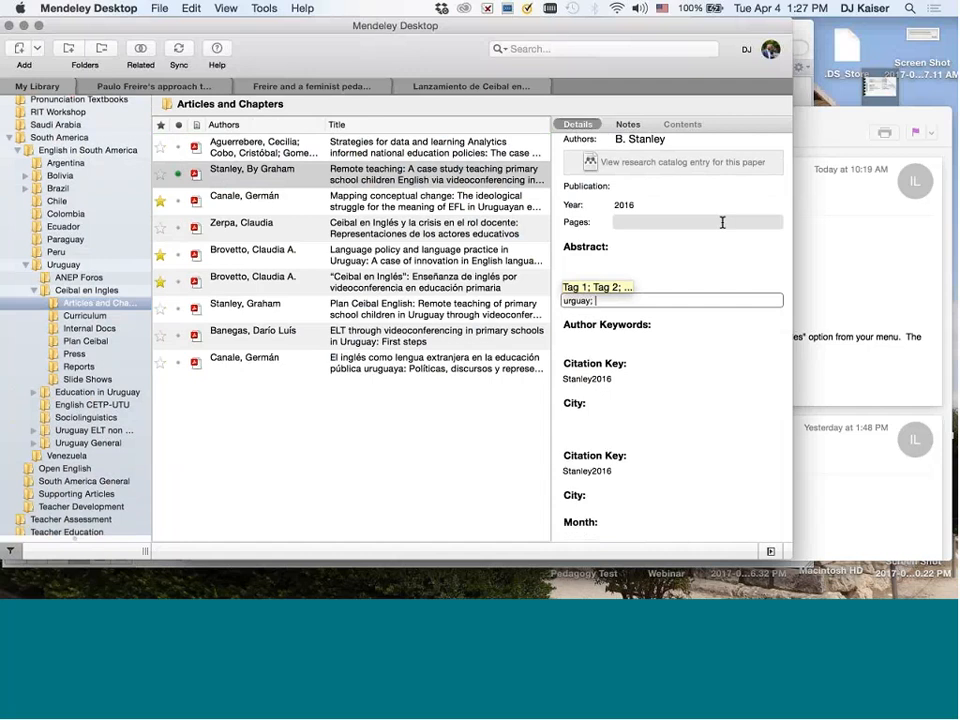
pyautogui.press('Return')
# Add IVC as a second tag to the Remote teaching case study
pyautogui.scroll(-5, 722, 222)
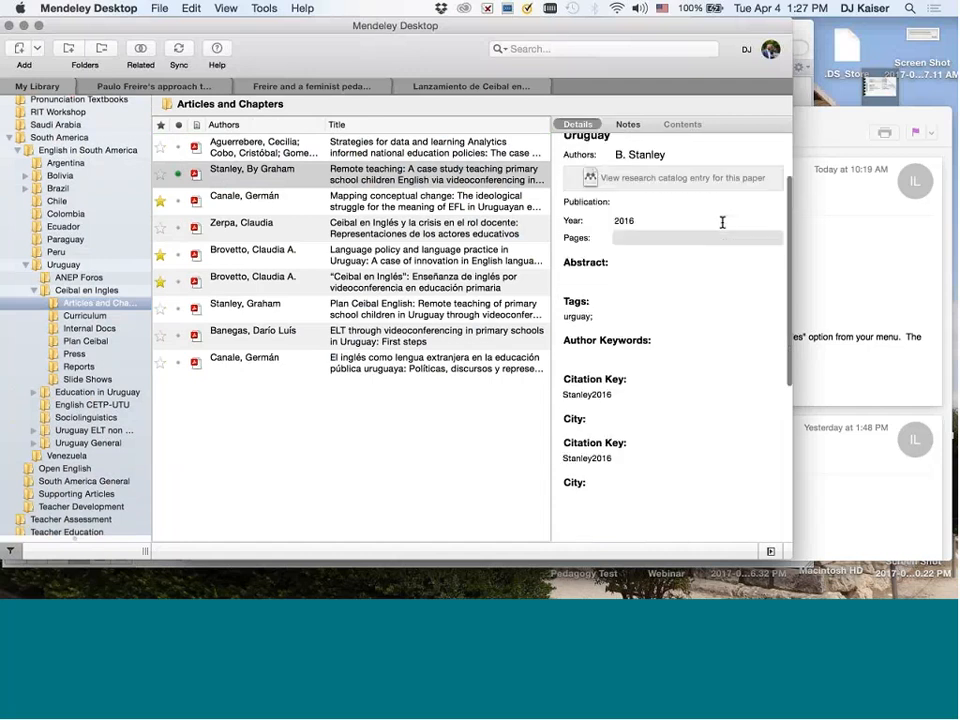
pyautogui.click(651, 241)
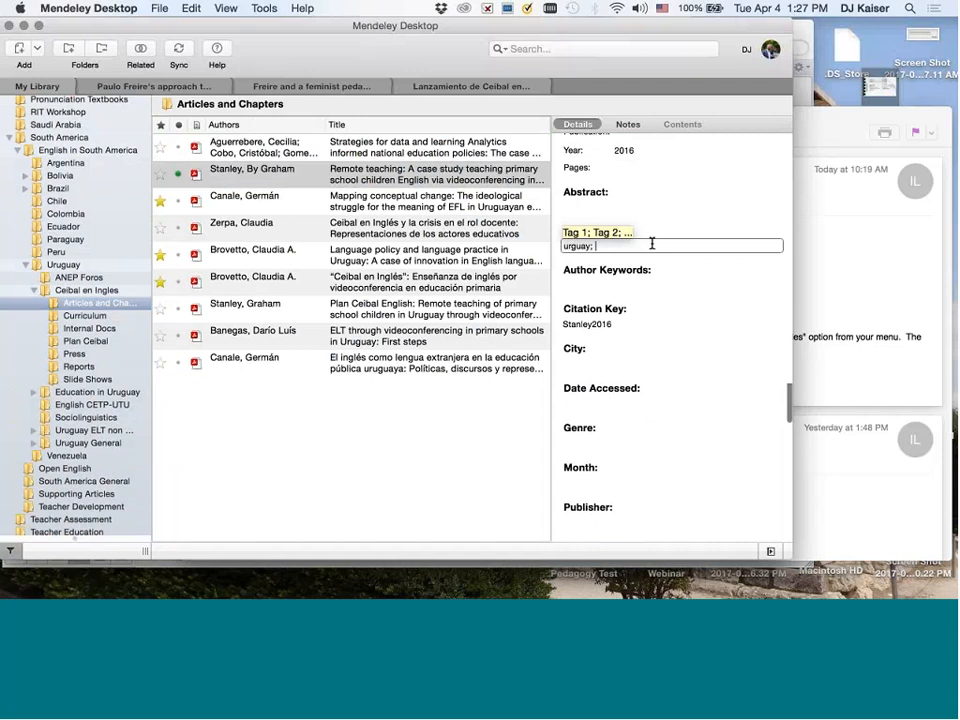
pyautogui.write('IVC')
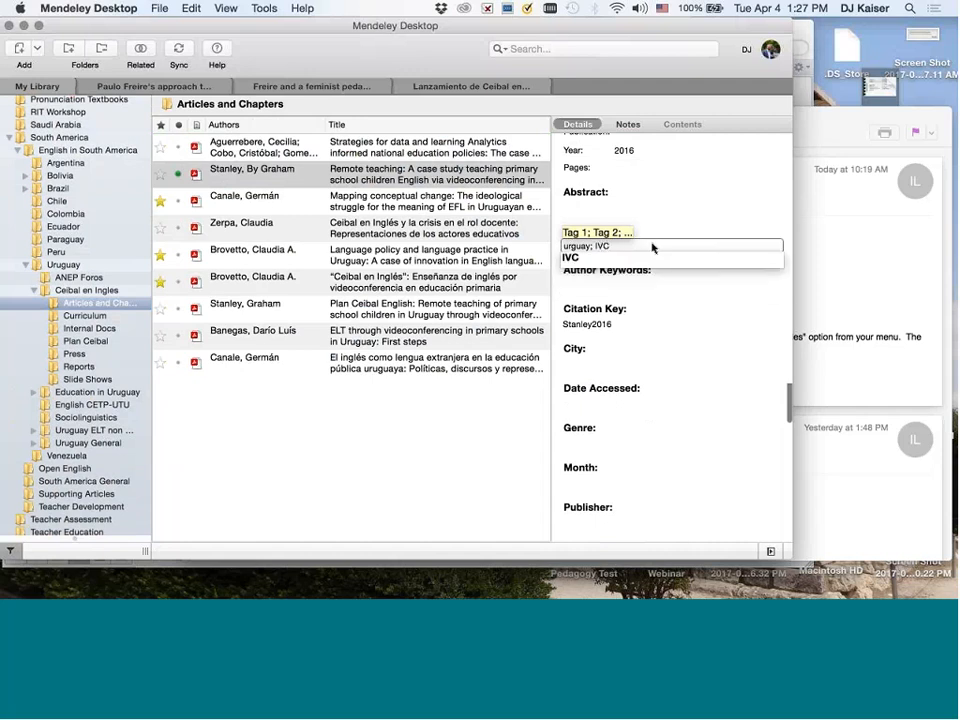
pyautogui.press('Return')
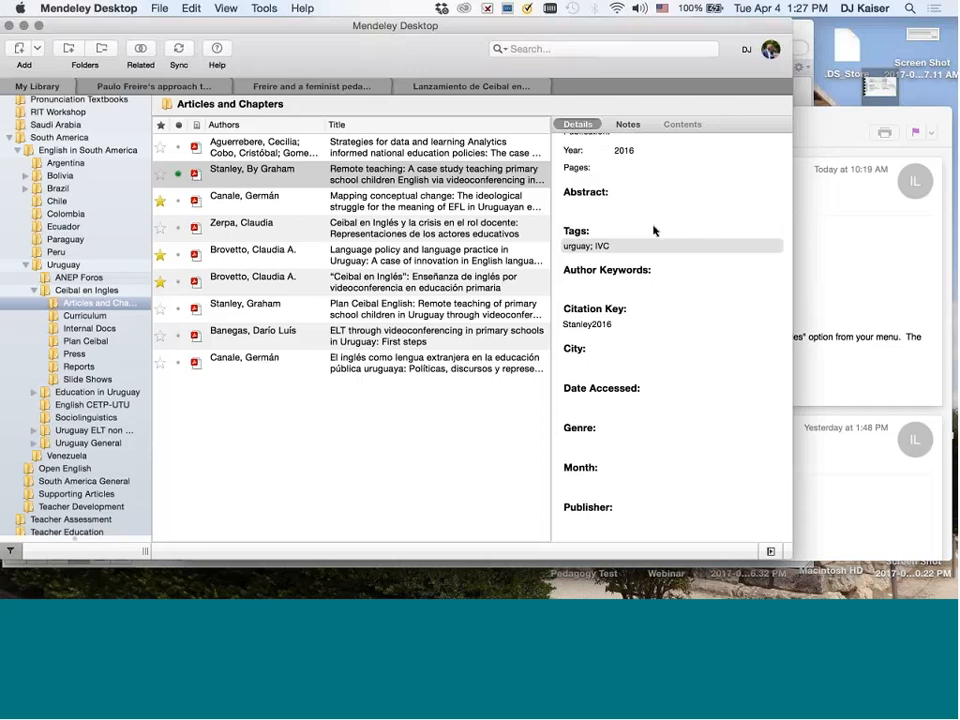
# Examine the tags of the next four articles in the folder, from Mapping conceptual change to the videoconference teaching article on Ceibal en Inglés
pyautogui.click(316, 209)
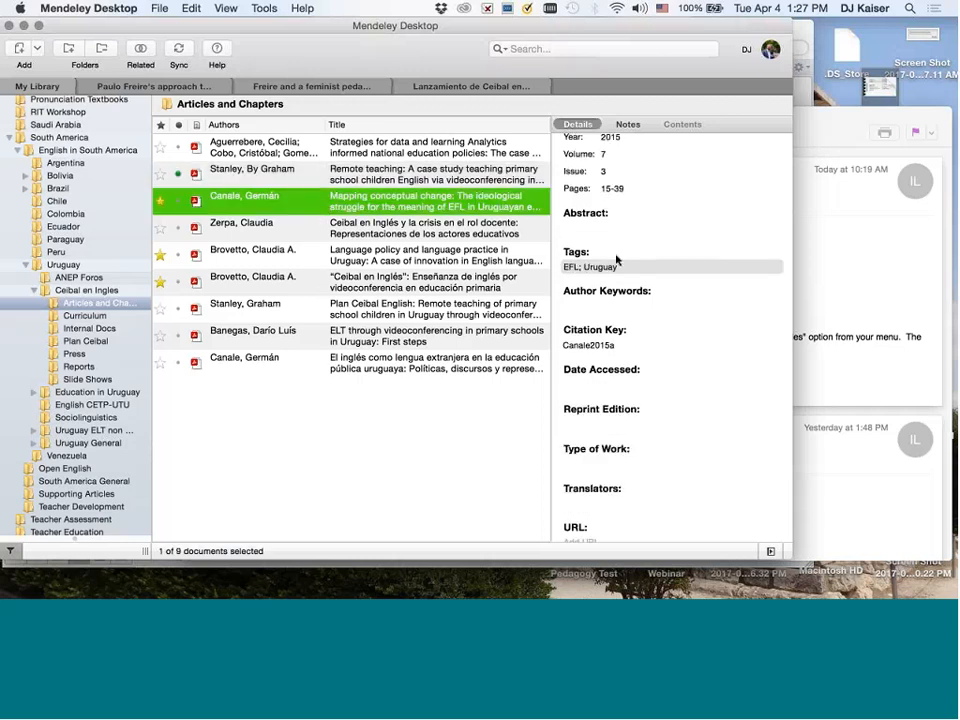
pyautogui.click(675, 226)
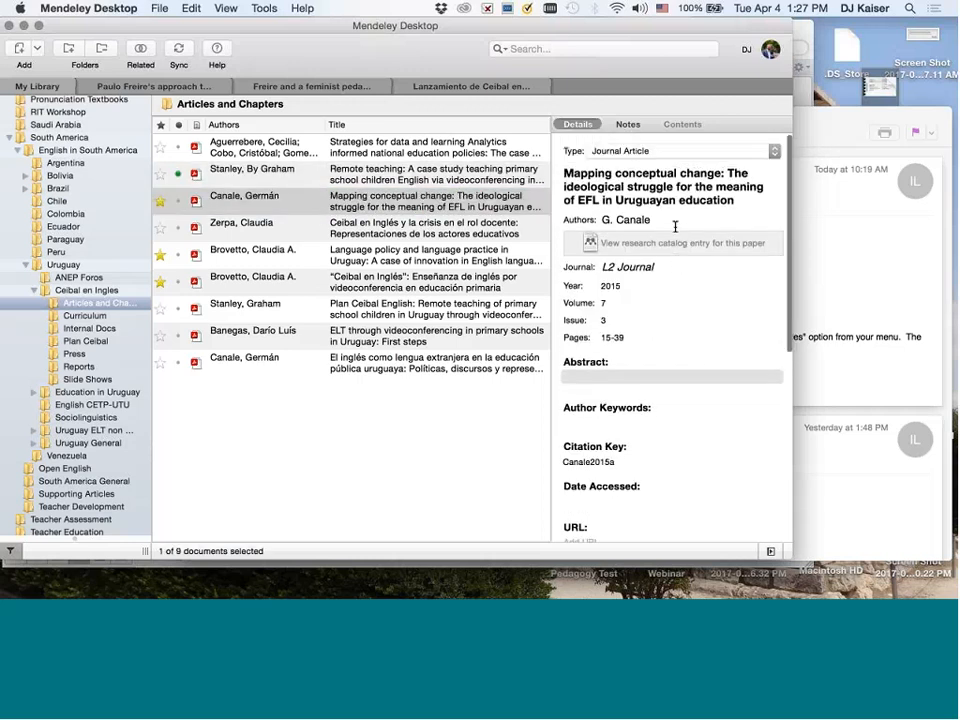
pyautogui.scroll(-3, 675, 226)
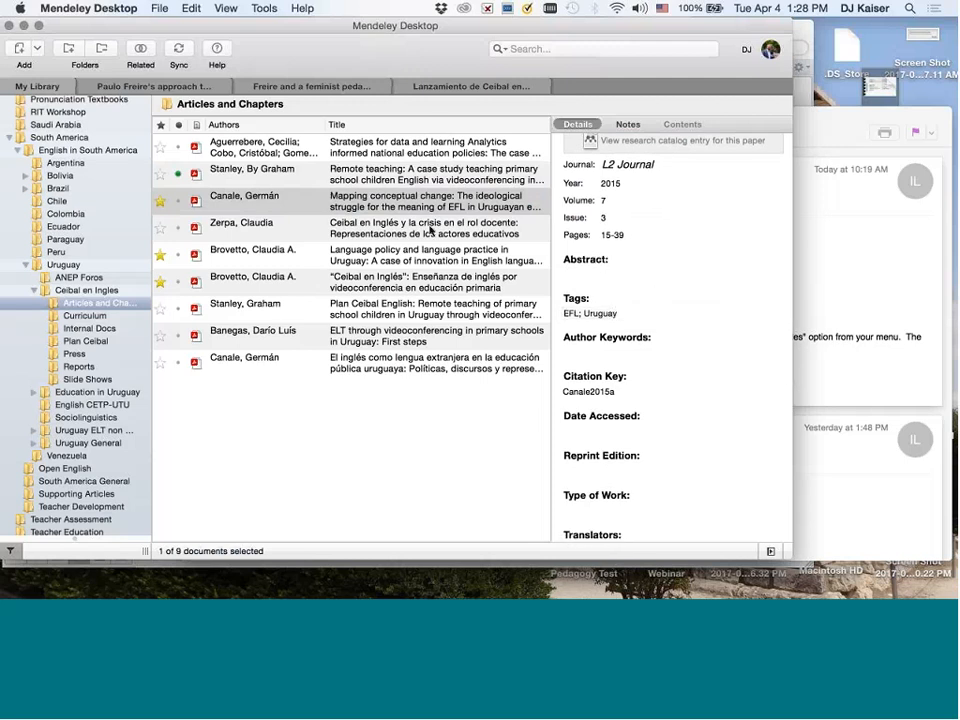
pyautogui.press('Down')
pyautogui.scroll(-2, 620, 254)
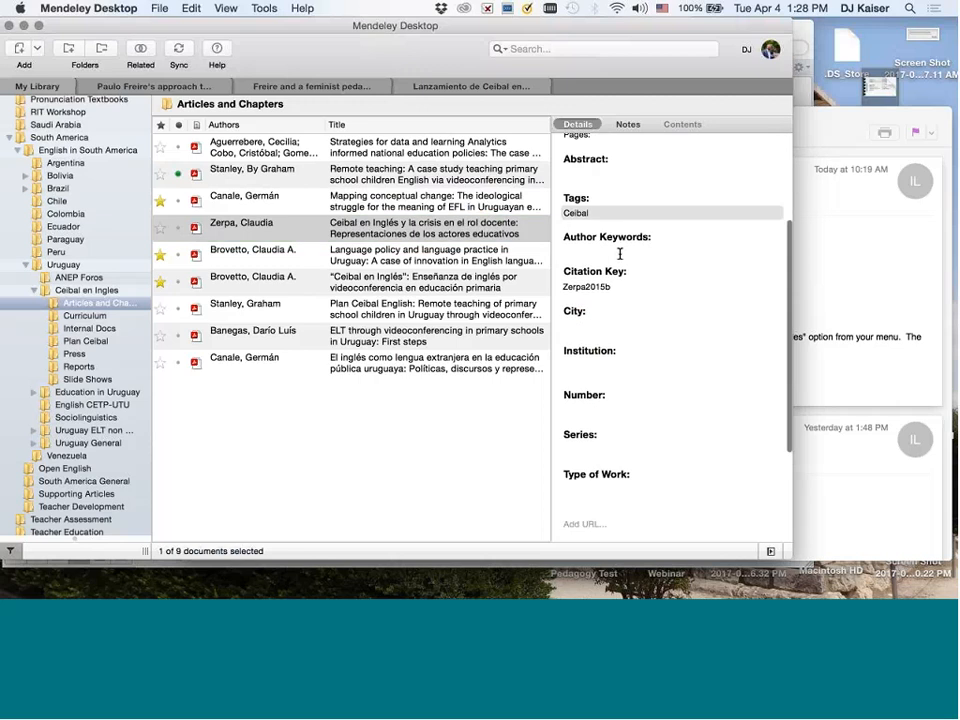
pyautogui.scroll(1, 618, 253)
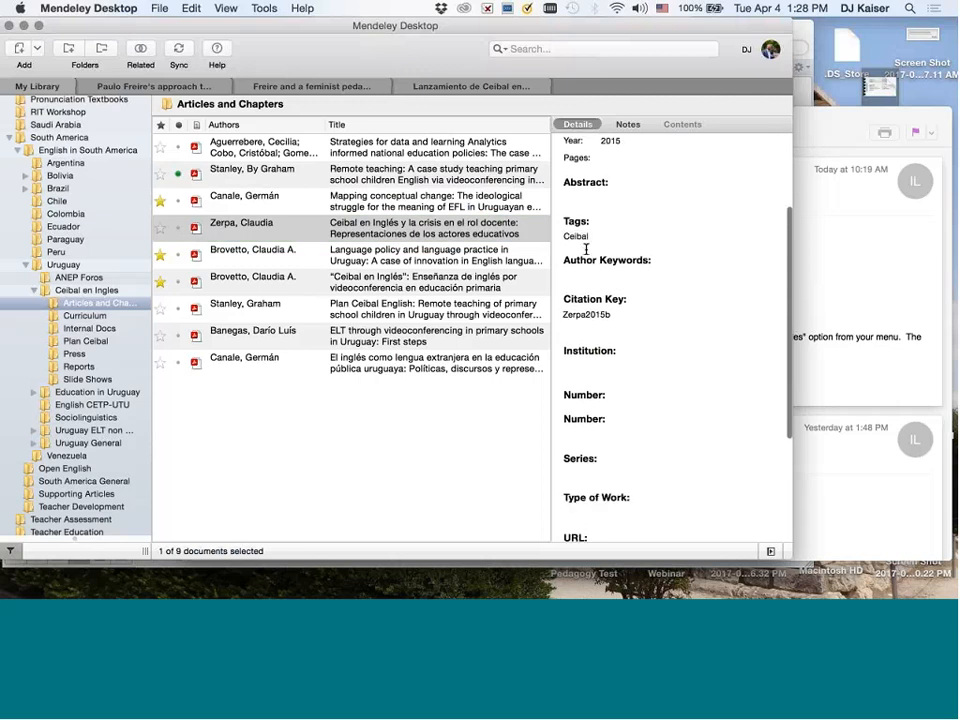
pyautogui.click(432, 254)
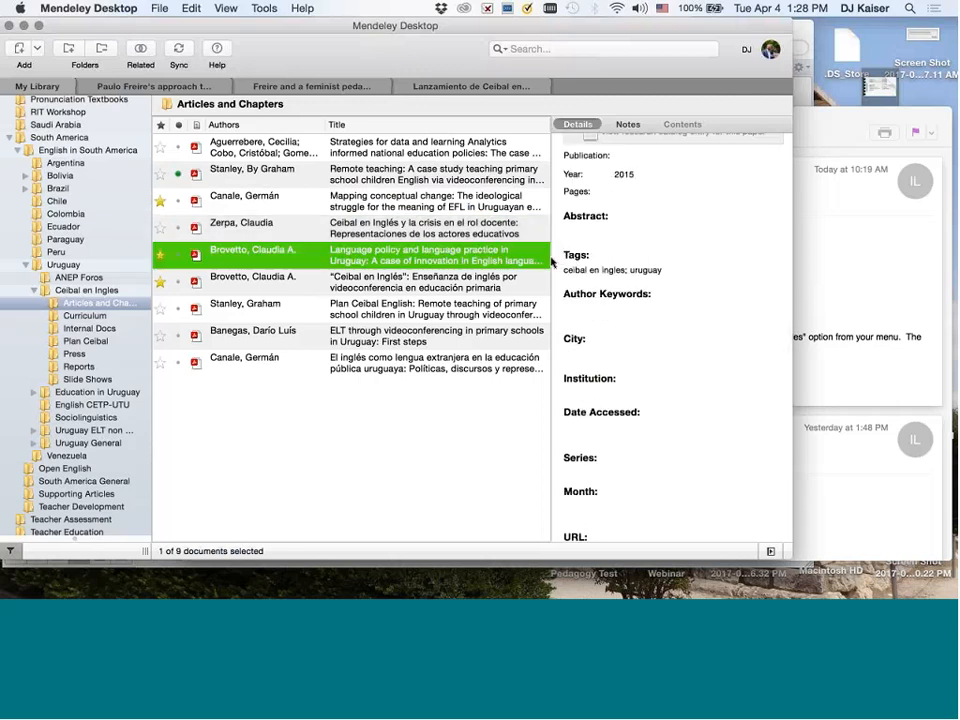
pyautogui.click(391, 228)
pyautogui.click(396, 251)
pyautogui.click(397, 278)
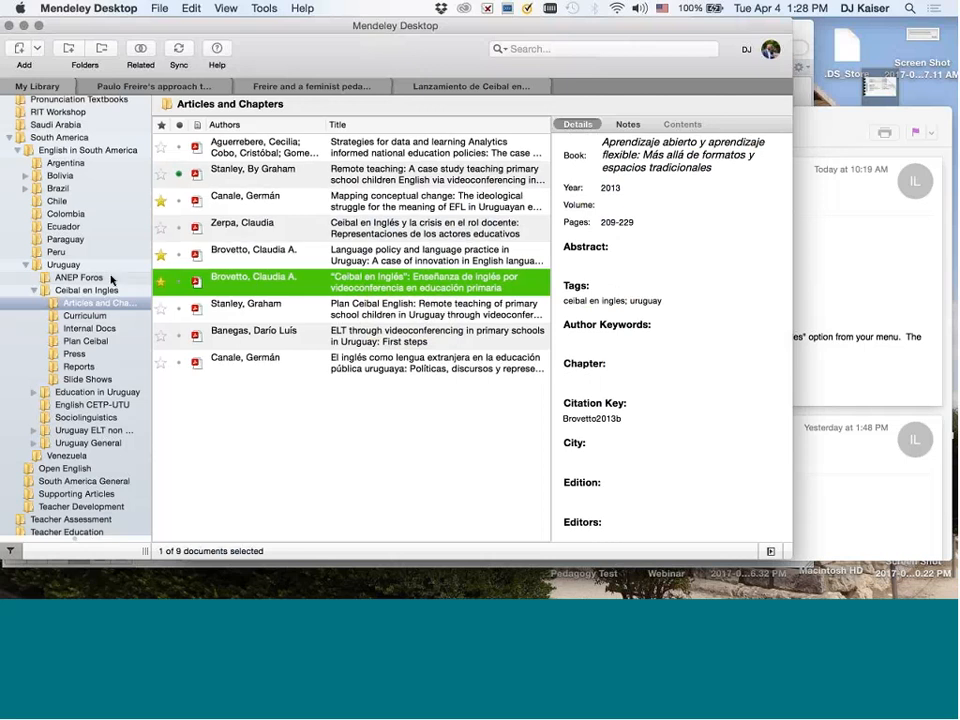
# Open the Article - VALL folder and look over its list of documents
pyautogui.scroll(15, 111, 280)
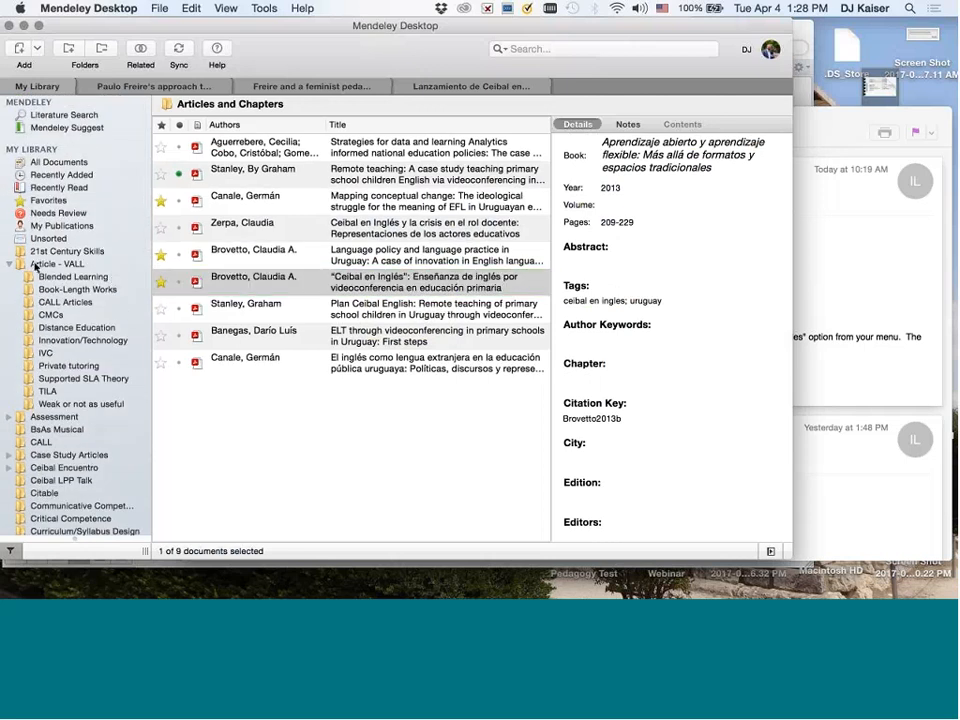
pyautogui.click(118, 265)
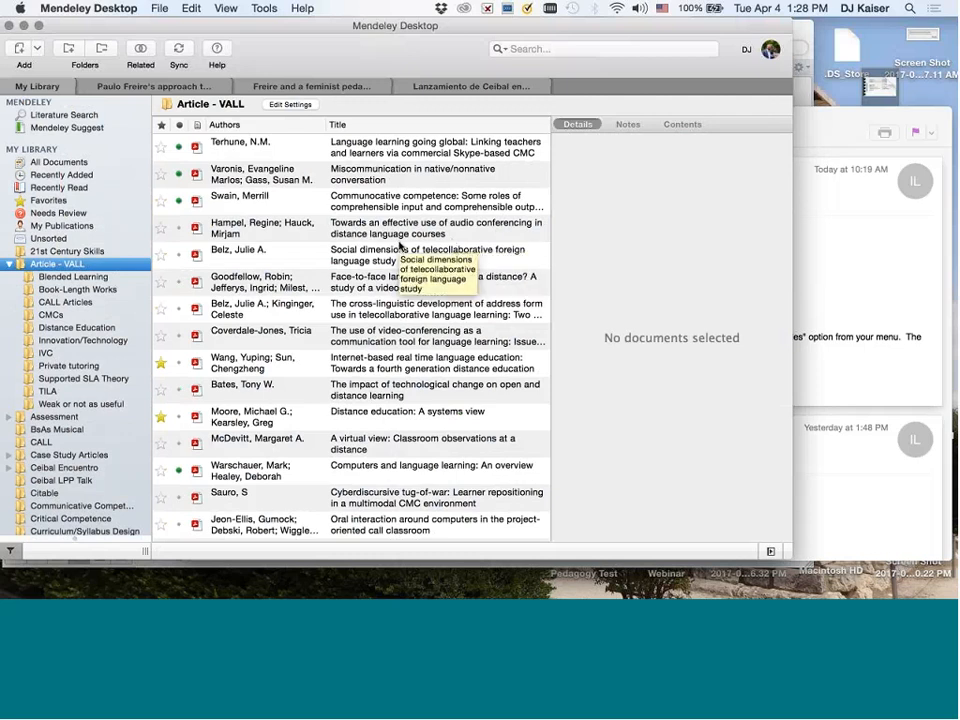
pyautogui.scroll(-1, 398, 248)
pyautogui.scroll(1, 390, 238)
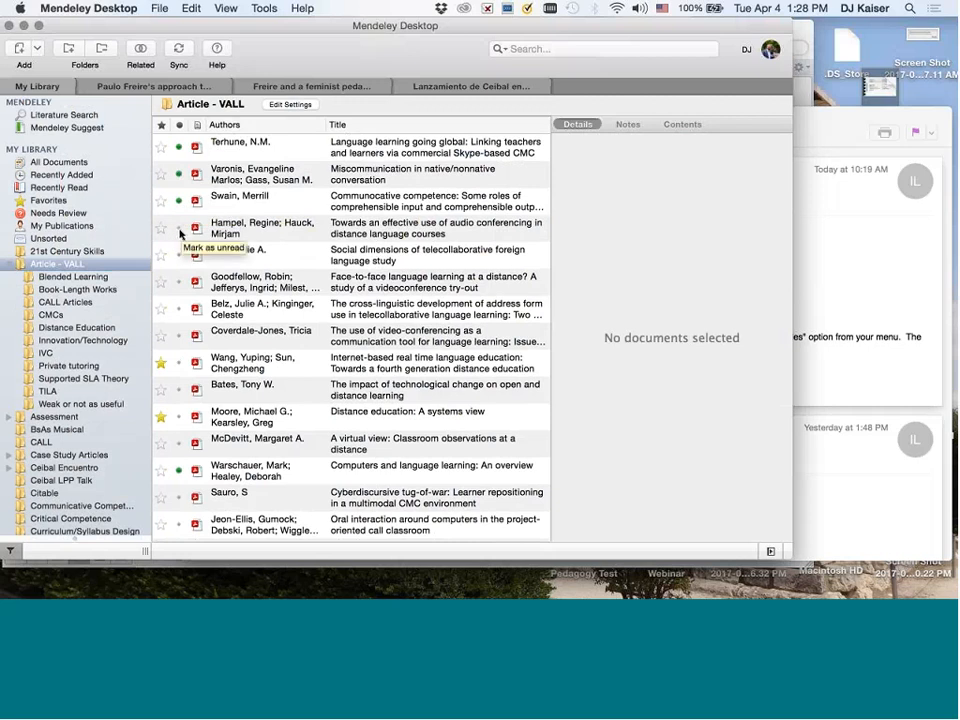
# Open the Blended Learning subfolder and examine the tags of its articles one after another
pyautogui.click(70, 278)
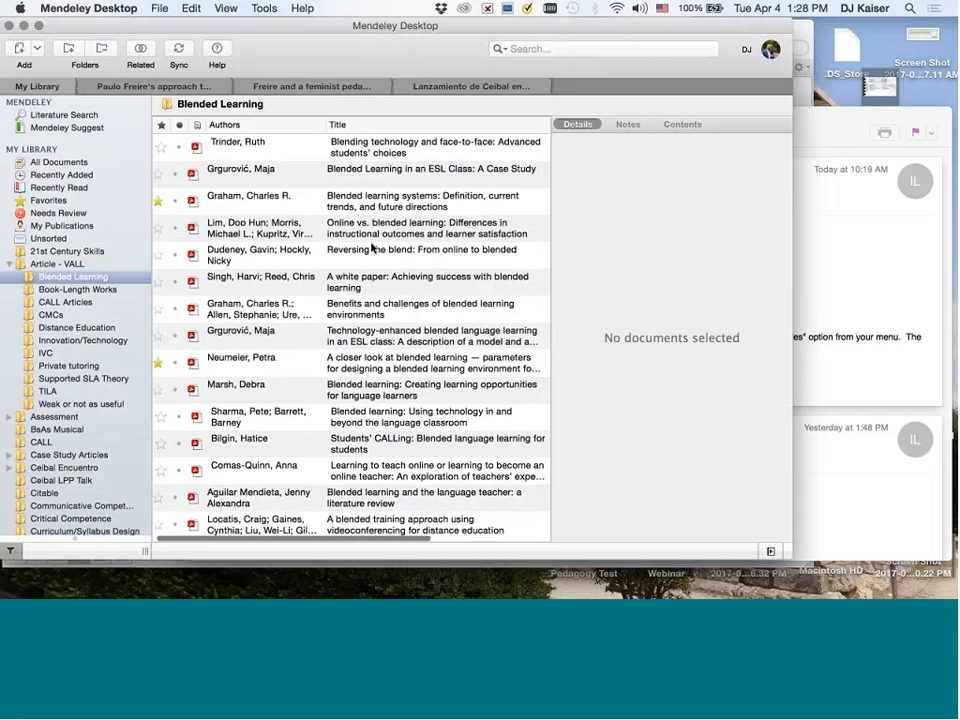
pyautogui.click(371, 251)
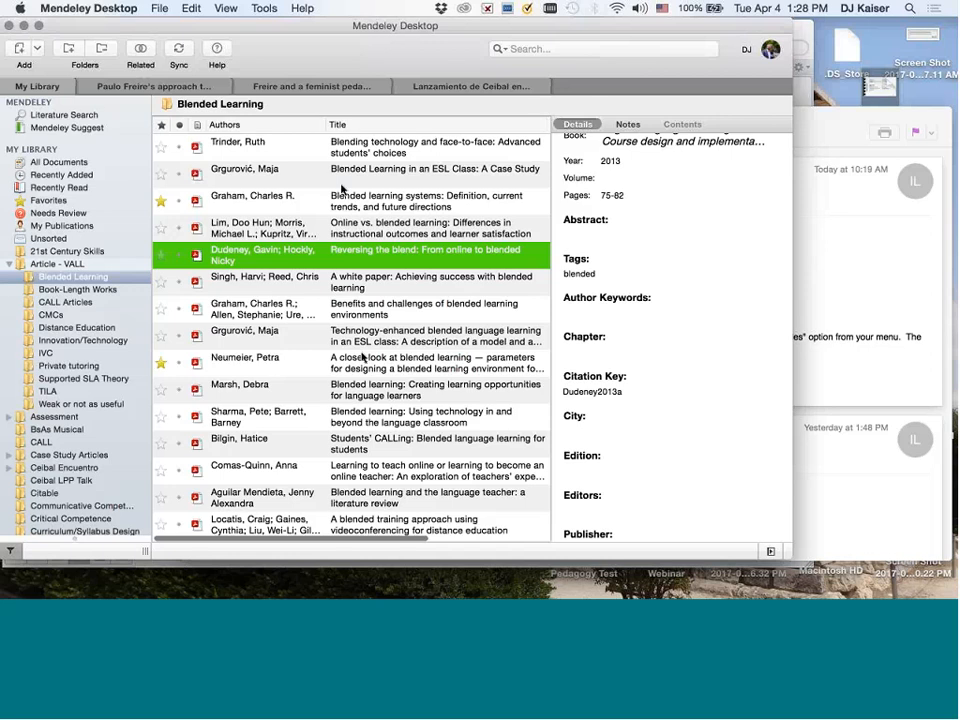
pyautogui.click(363, 150)
pyautogui.press('Down')
pyautogui.press('Down')
pyautogui.press('Down')
pyautogui.press('Down')
pyautogui.press('Down')
pyautogui.press('Down')
pyautogui.press('Down')
pyautogui.press('Down')
pyautogui.press('Down')
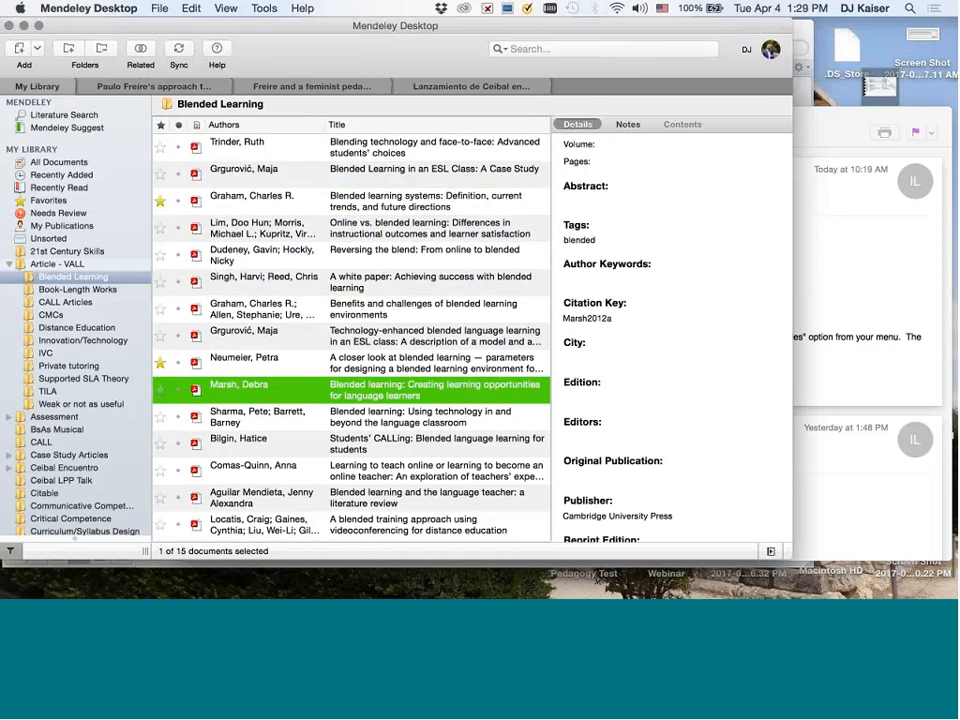
# Open the IVC subfolder under Article - VALL and look through its full list of articles
pyautogui.click(46, 353)
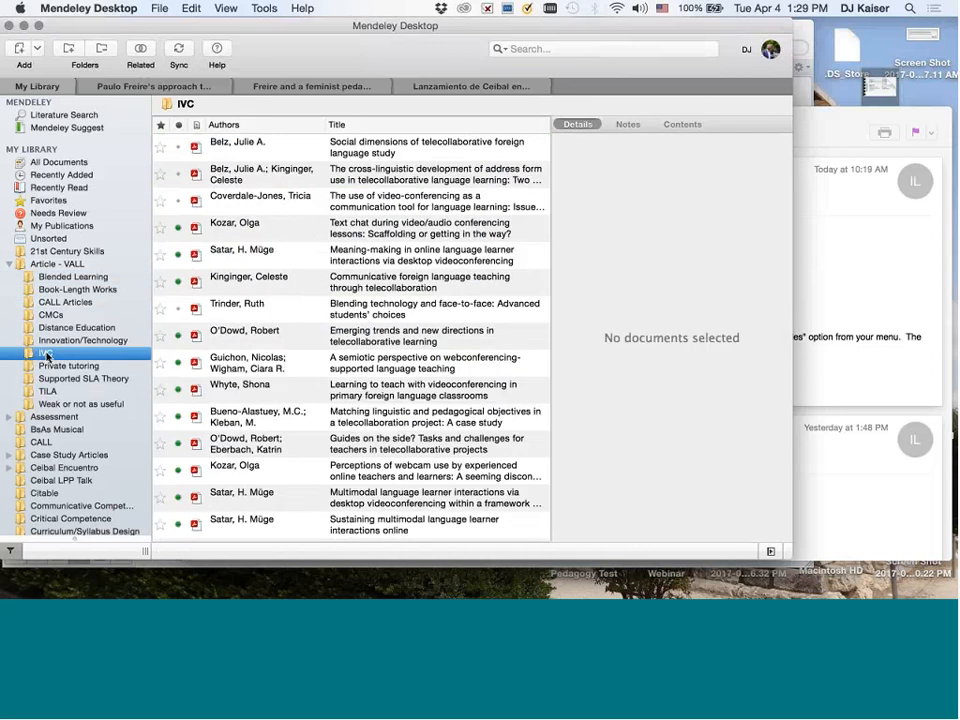
pyautogui.scroll(-5, 310, 325)
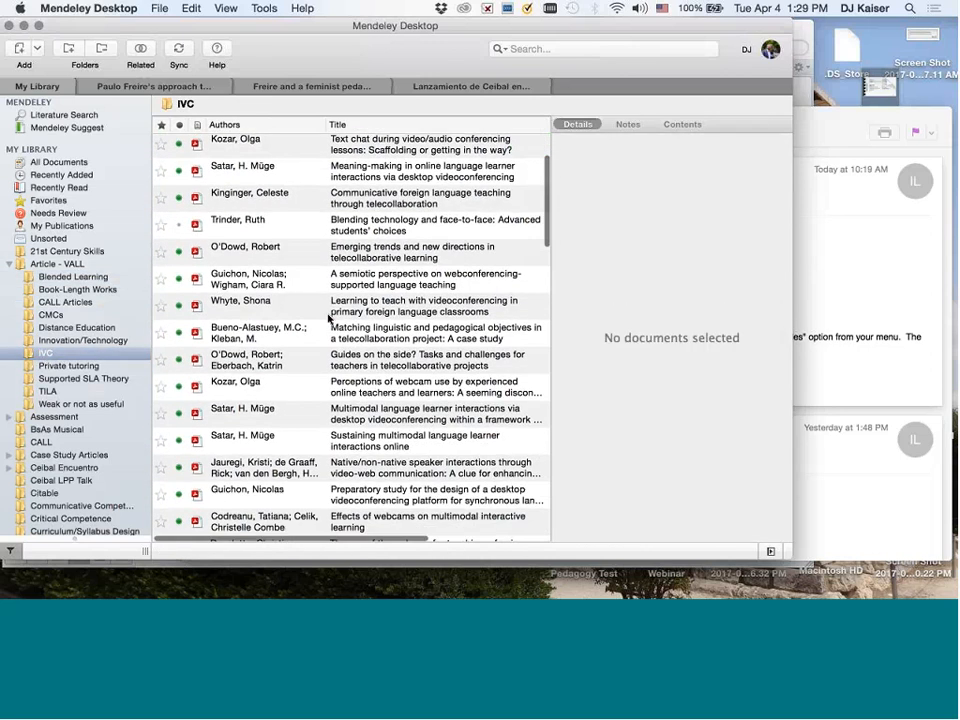
pyautogui.scroll(-8, 328, 319)
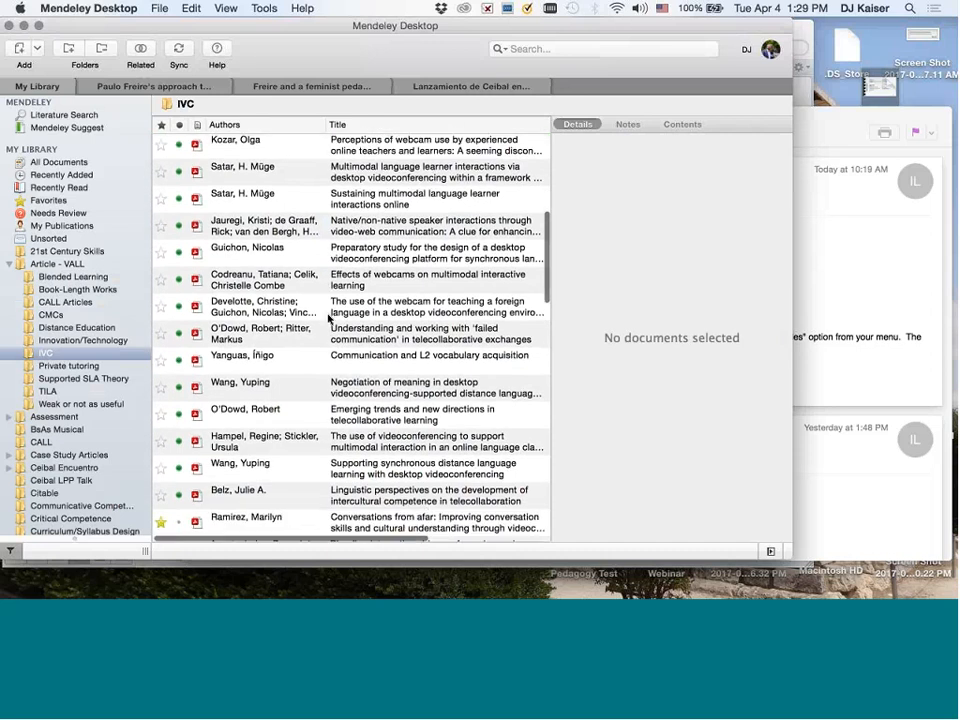
pyautogui.scroll(-3, 328, 319)
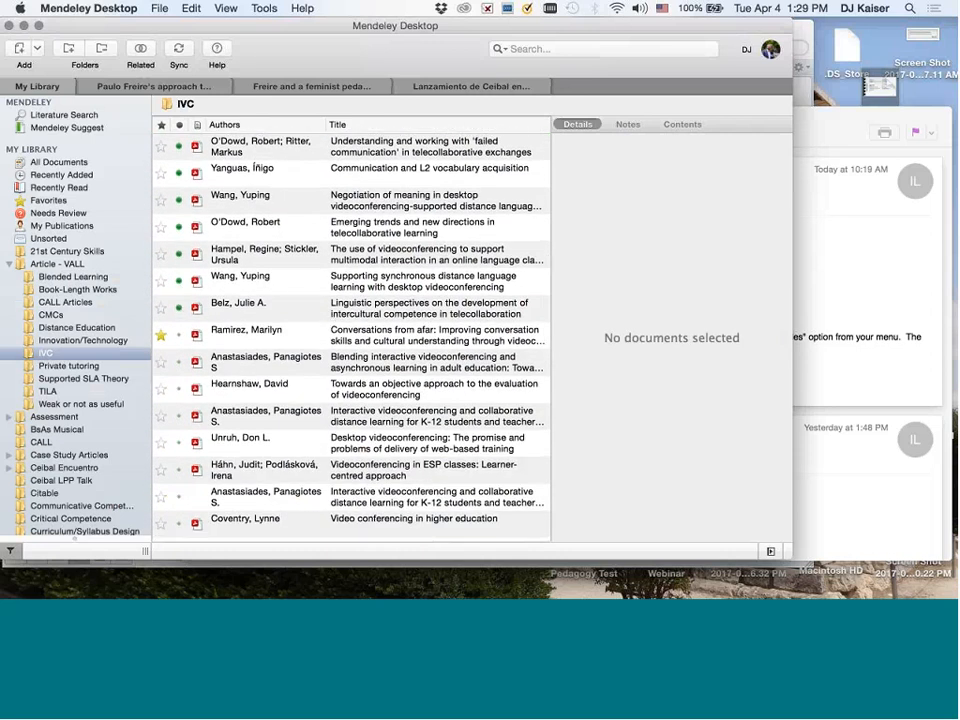
pyautogui.scroll(-2, 407, 318)
pyautogui.scroll(-15, 407, 318)
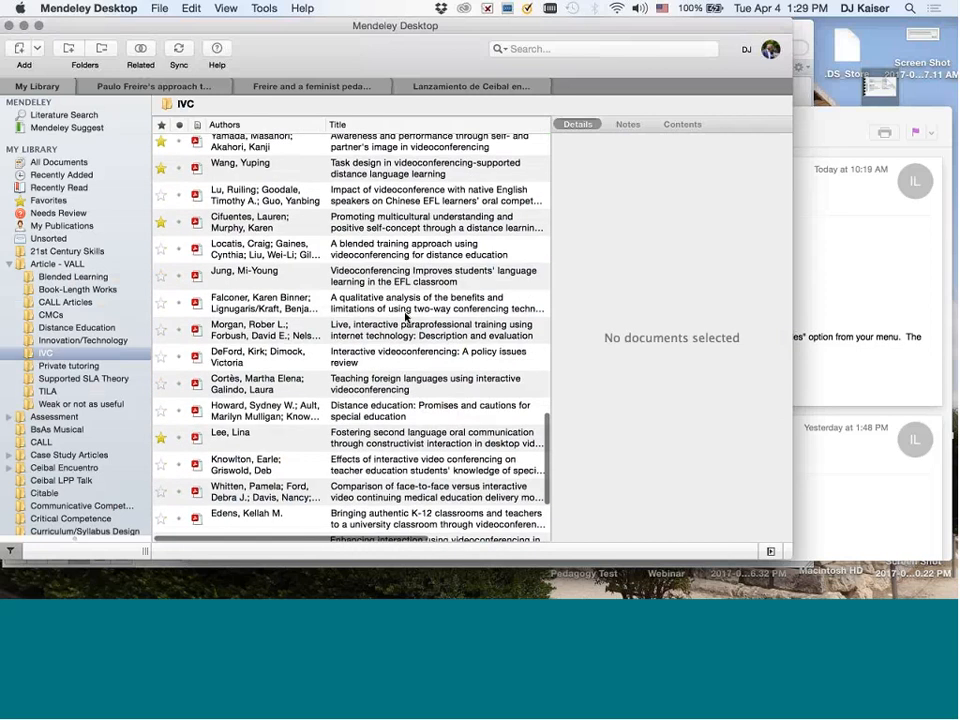
pyautogui.scroll(-10, 406, 316)
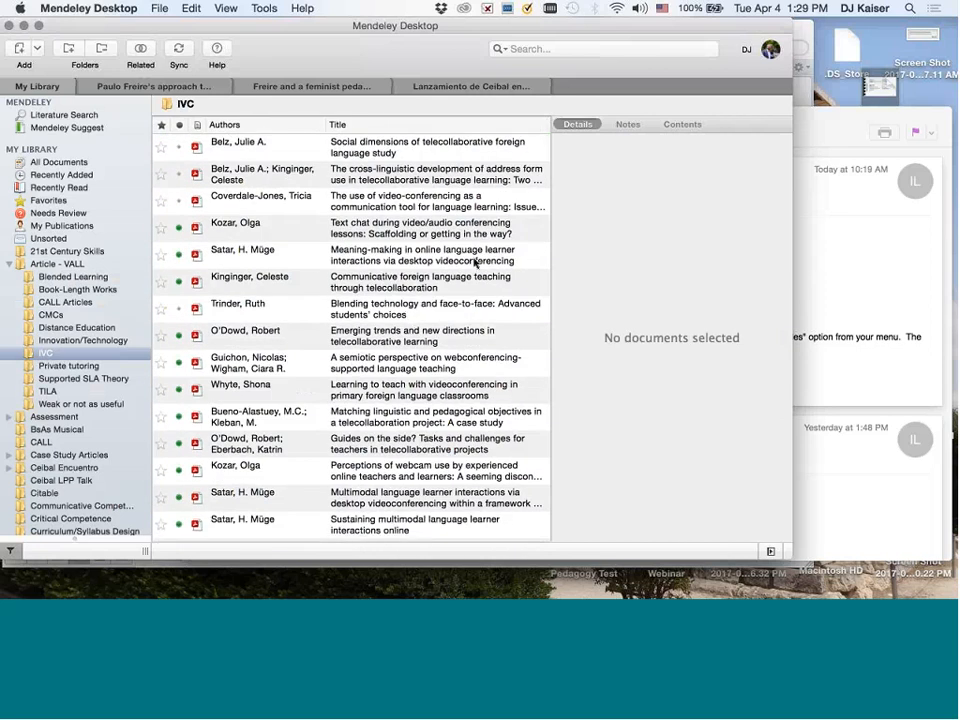
# Open and close the Text chat during video/audio conferencing lessons article, and open Meaning-making in online language learner interactions via desktop videoconferencing
pyautogui.doubleClick(390, 226)
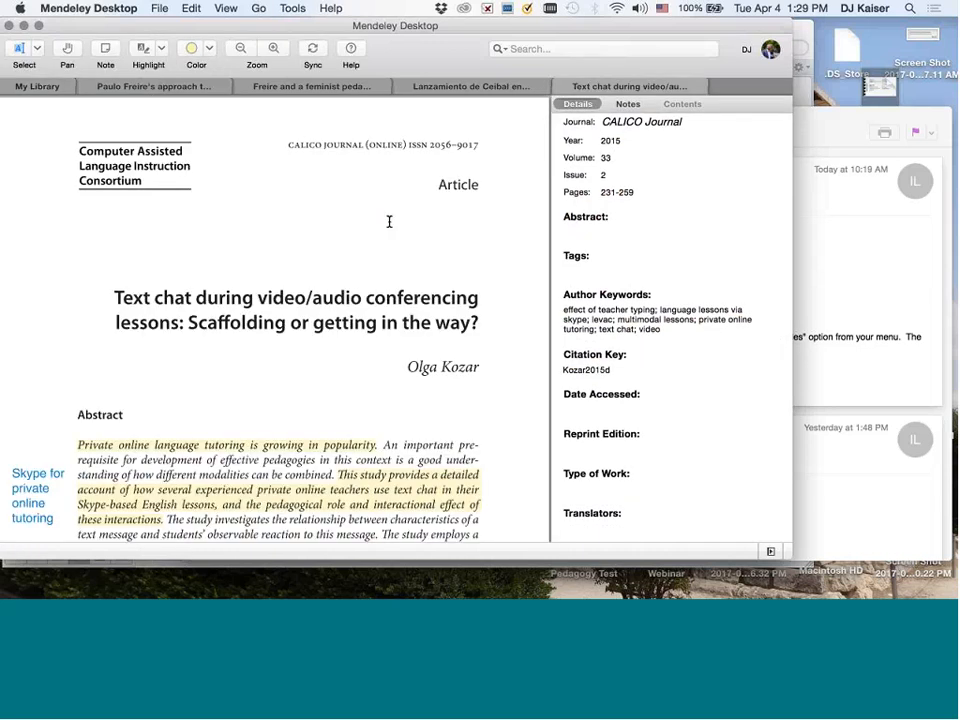
pyautogui.click(566, 88)
pyautogui.click(37, 86)
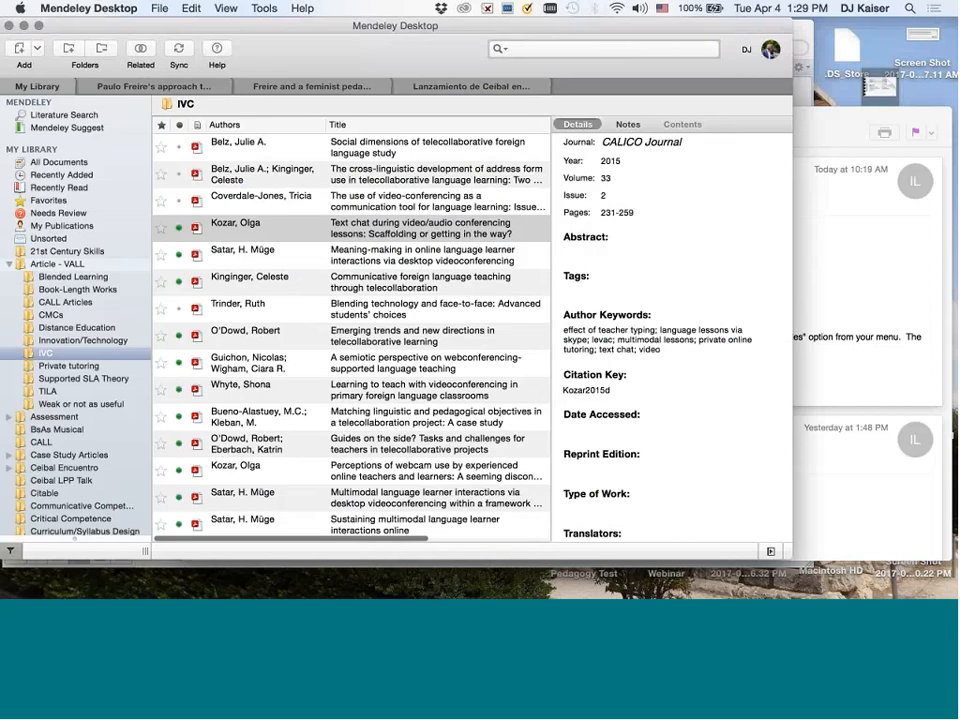
pyautogui.doubleClick(432, 258)
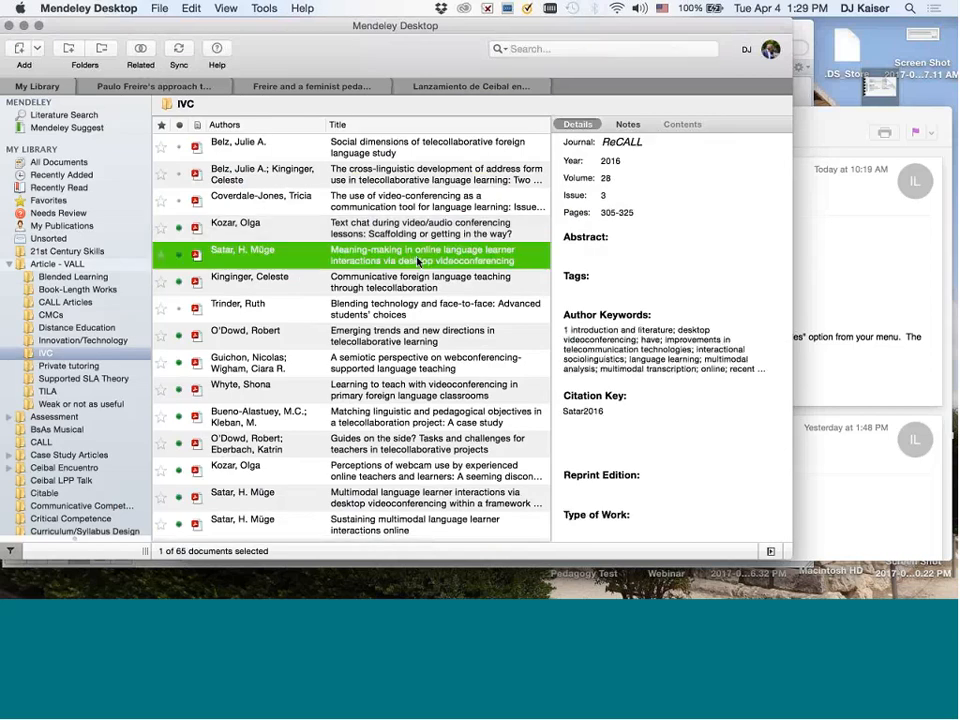
pyautogui.scroll(-3, 417, 257)
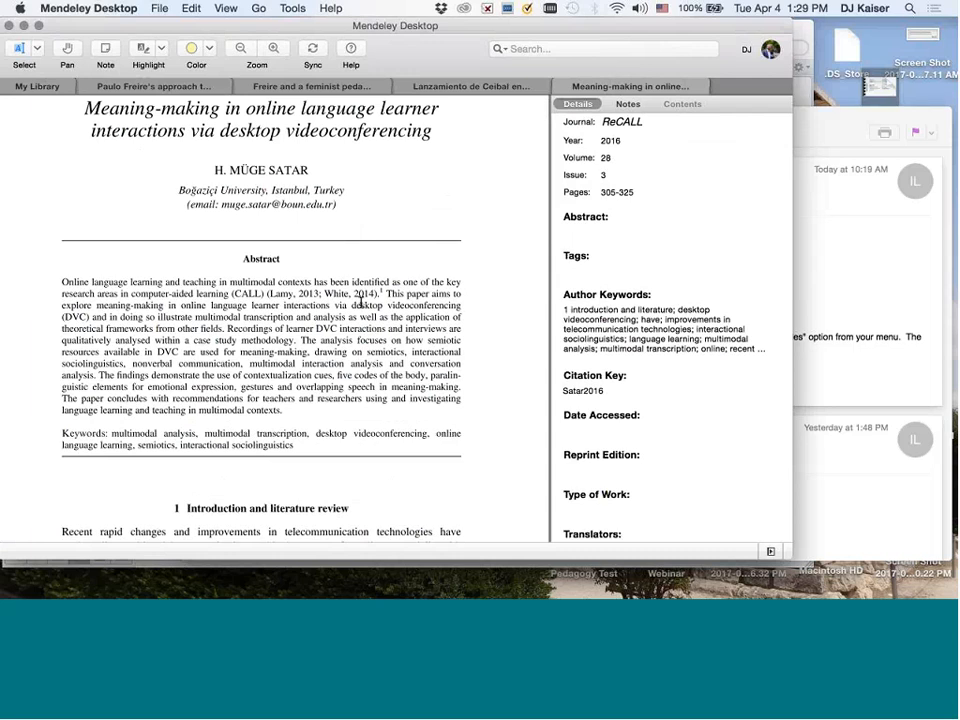
# Highlight the introduction sentence "Most DVC tools such as Skype now have mobile applications that allow online multimodal communication independent of time and location."
pyautogui.scroll(-9, 358, 305)
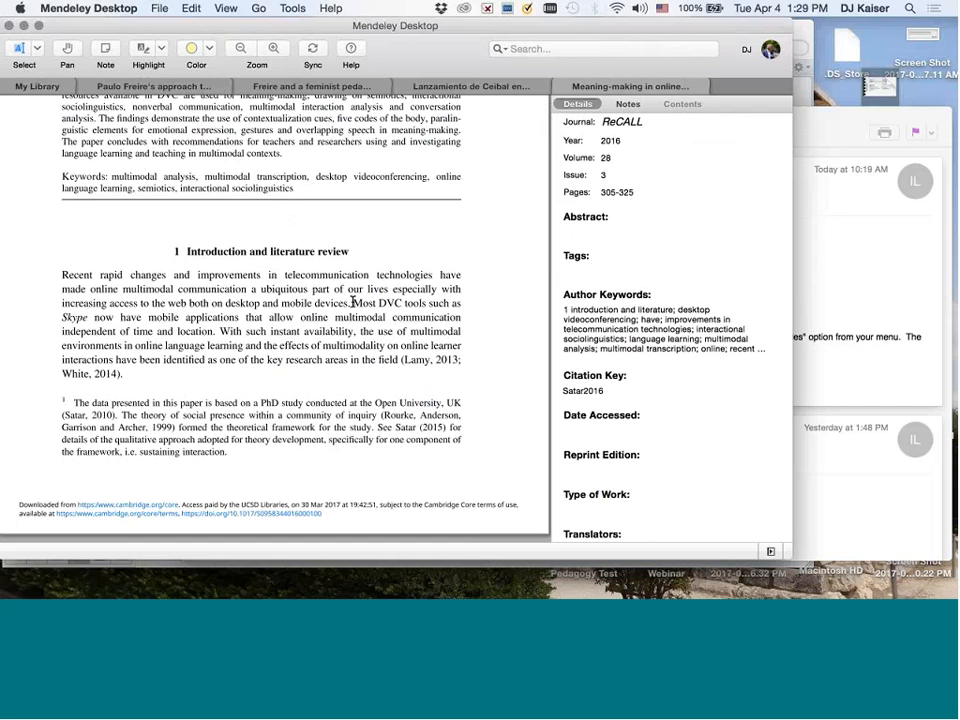
pyautogui.moveTo(352, 301); pyautogui.dragTo(211, 335)
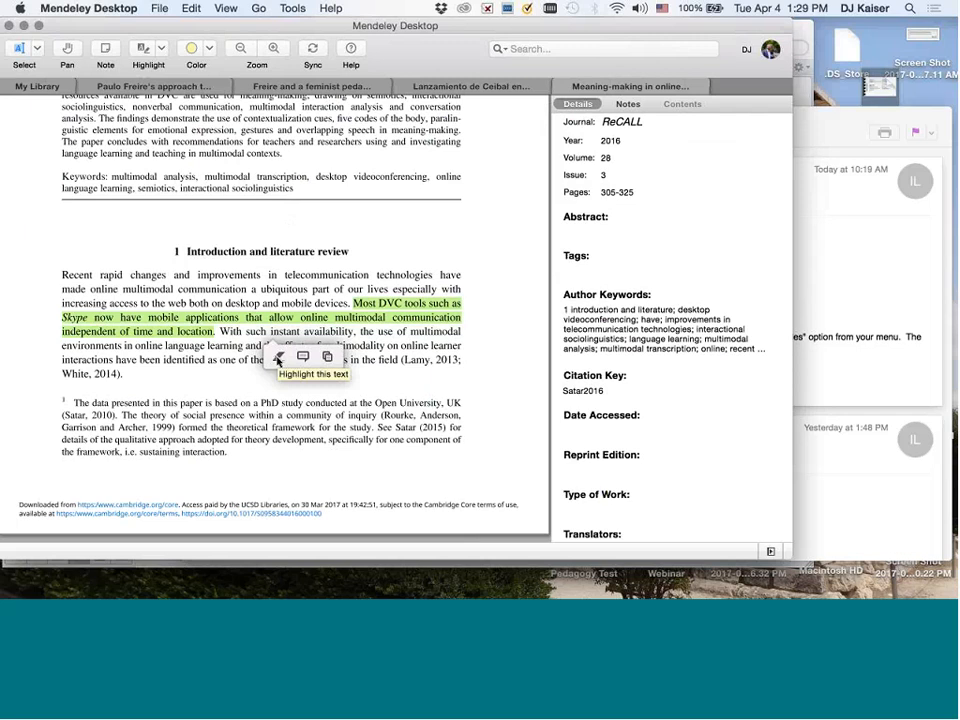
pyautogui.click(278, 359)
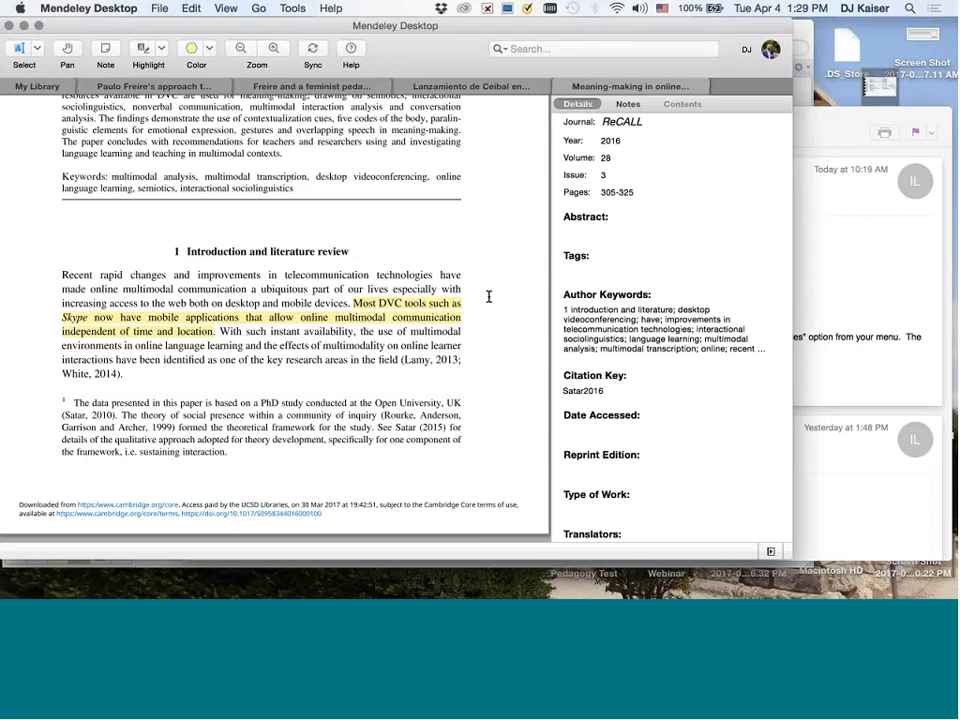
# Add a sticky note reading "Just a note" in the margin beside the highlighted sentence, and reopen it to check its text
pyautogui.click(110, 56)
pyautogui.click(478, 298)
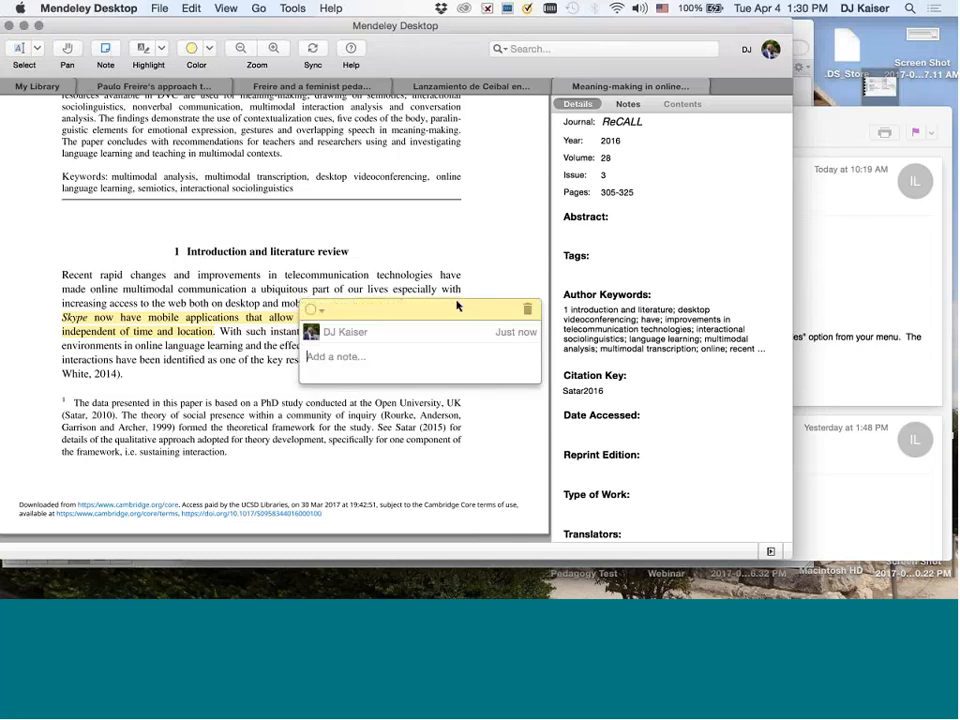
pyautogui.write('Just a nore')
pyautogui.press('BackSpace')
pyautogui.press('BackSpace')
pyautogui.write('te')
pyautogui.click(462, 259)
pyautogui.moveTo(489, 287); pyautogui.dragTo(488, 291)
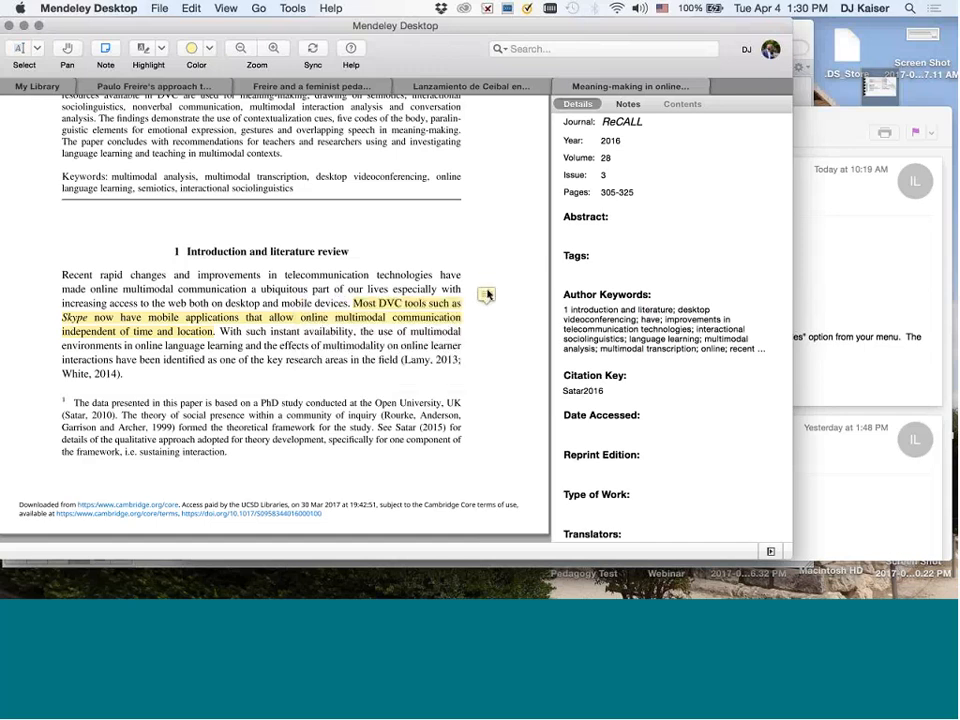
pyautogui.click(488, 294)
pyautogui.click(486, 240)
# Look at the blue margin notes in the Paulo Freire's approach article and switch from the Note tool to the Pan tool
pyautogui.click(174, 88)
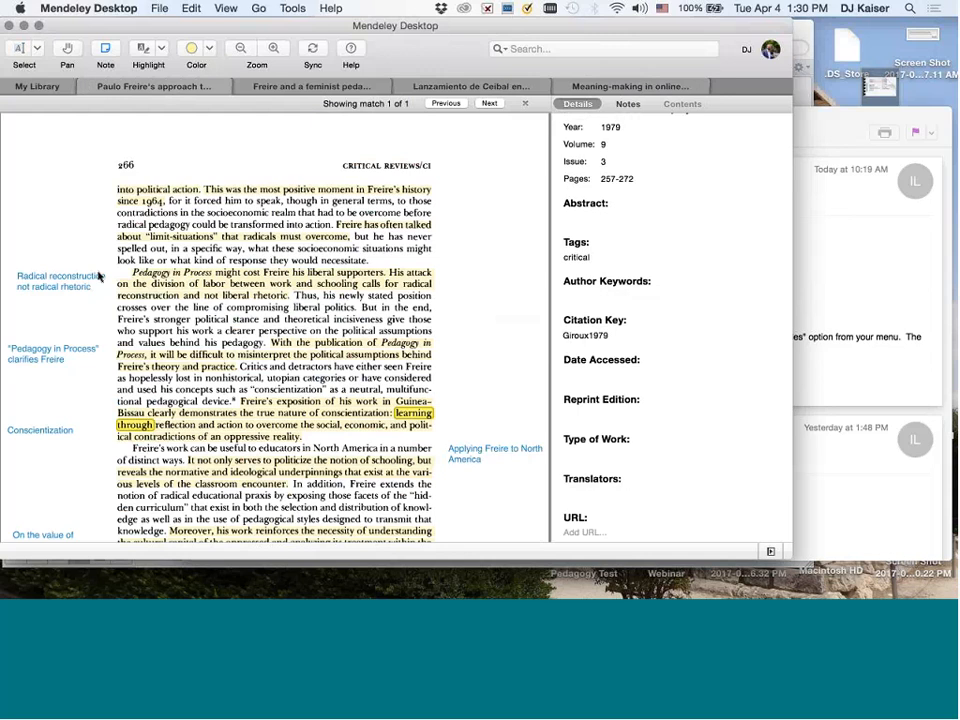
pyautogui.click(40, 286)
pyautogui.click(30, 362)
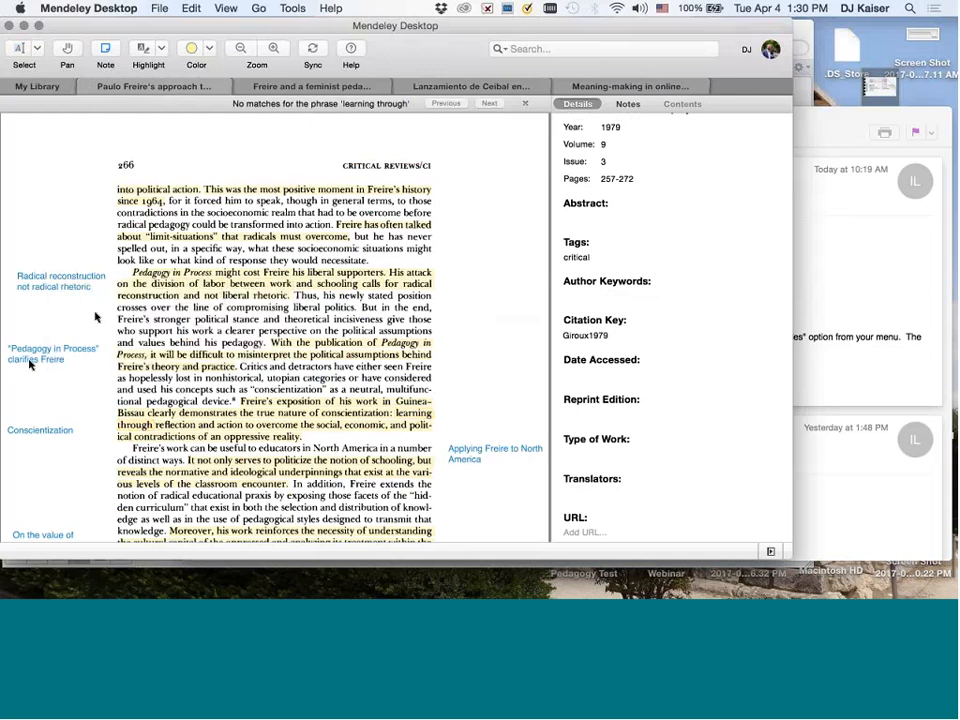
pyautogui.click(107, 53)
pyautogui.click(66, 51)
# Return to the Meaning-making article and delete the sticky note beside the highlighted sentence
pyautogui.click(567, 88)
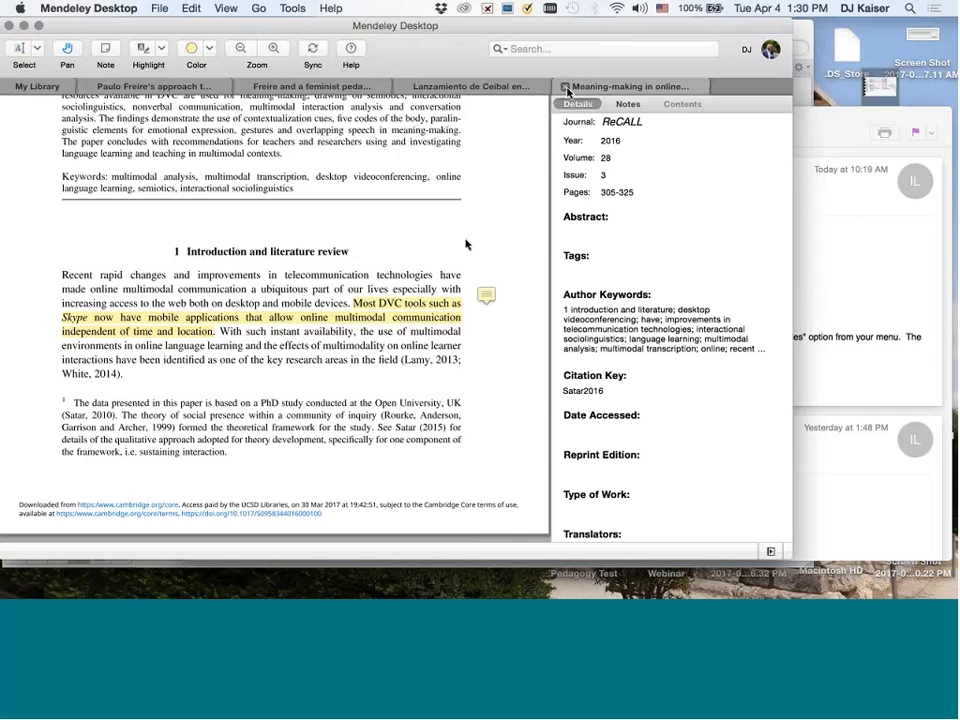
pyautogui.click(485, 295)
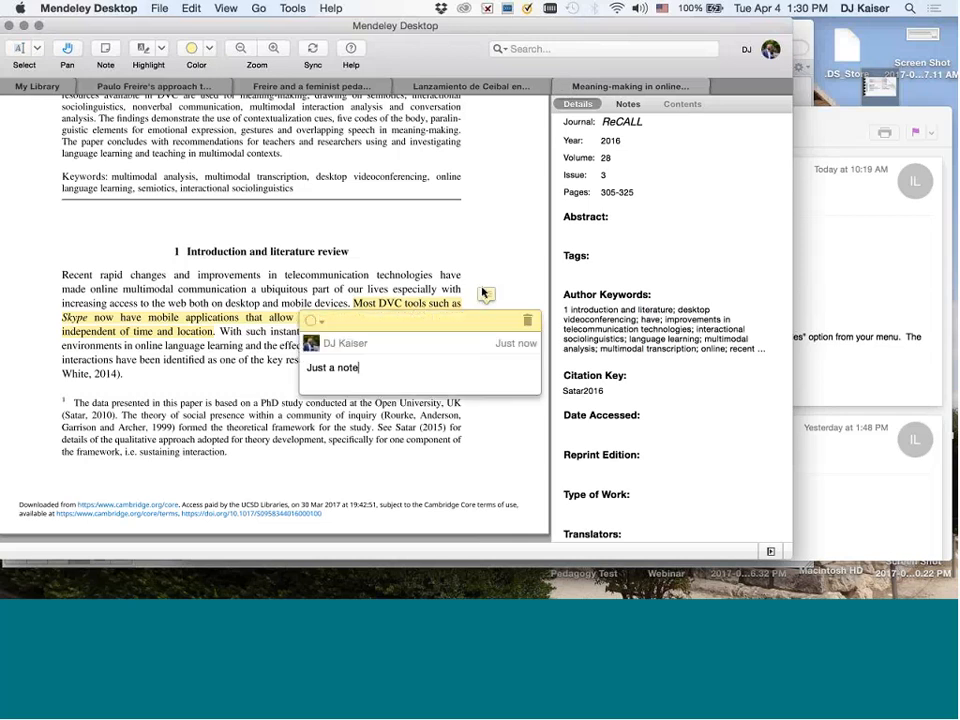
pyautogui.press('BackSpace')
pyautogui.click(528, 320)
pyautogui.click(505, 321)
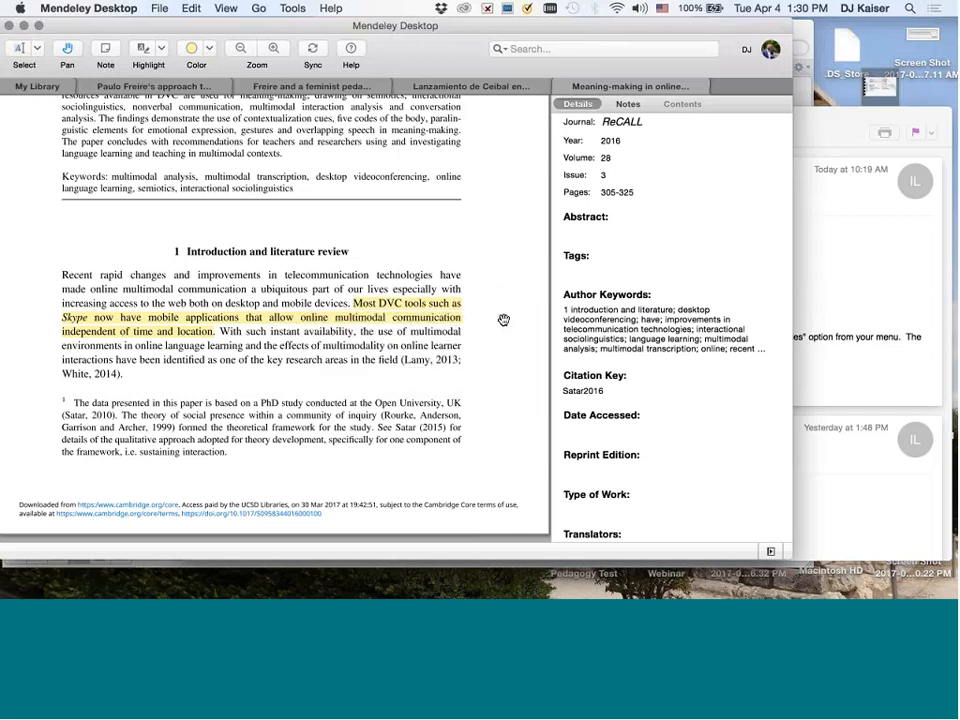
# Delete the highlight from the sentence about DVC tools and return to the article's title
pyautogui.click(392, 300)
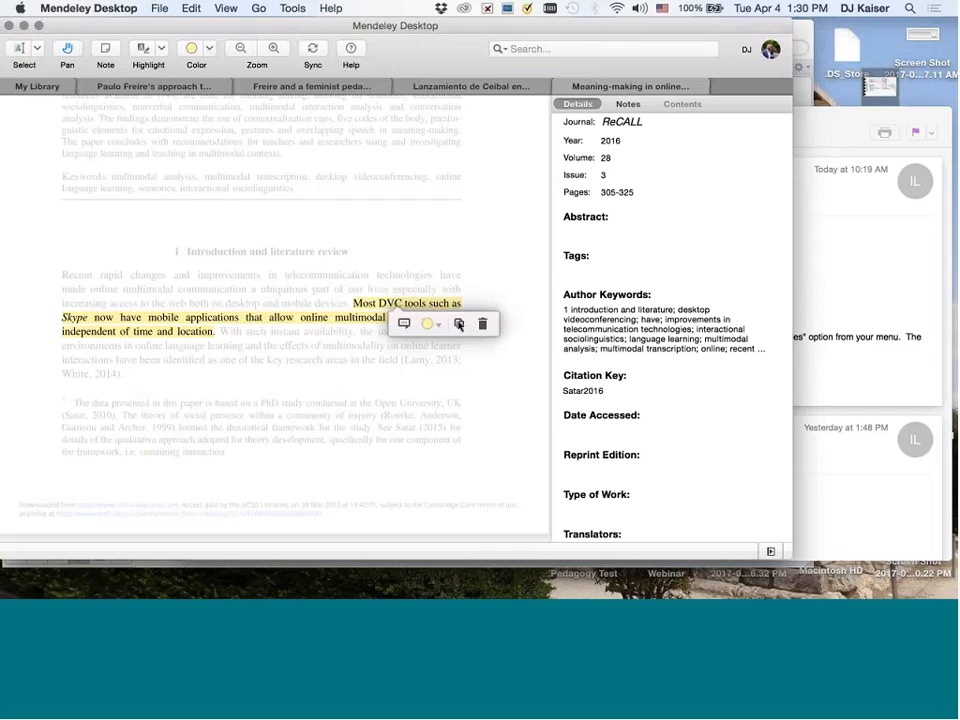
pyautogui.click(483, 323)
pyautogui.scroll(5, 487, 324)
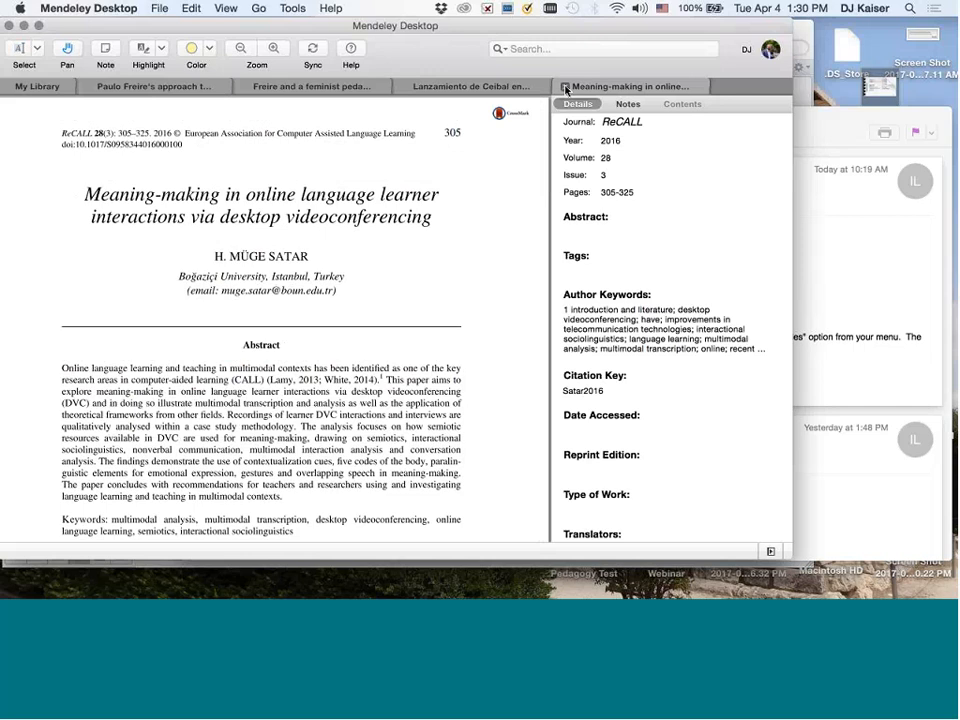
# Close the Meaning-making article, return to the library list and switch to the Critical Pedagogy.docx document in Word
pyautogui.click(566, 88)
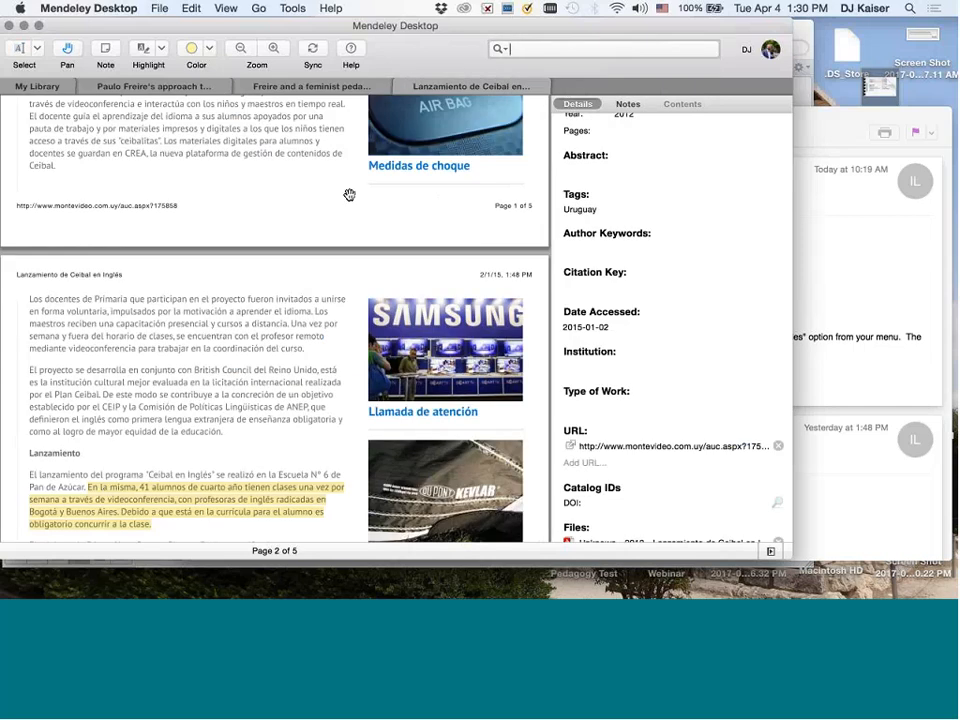
pyautogui.click(40, 88)
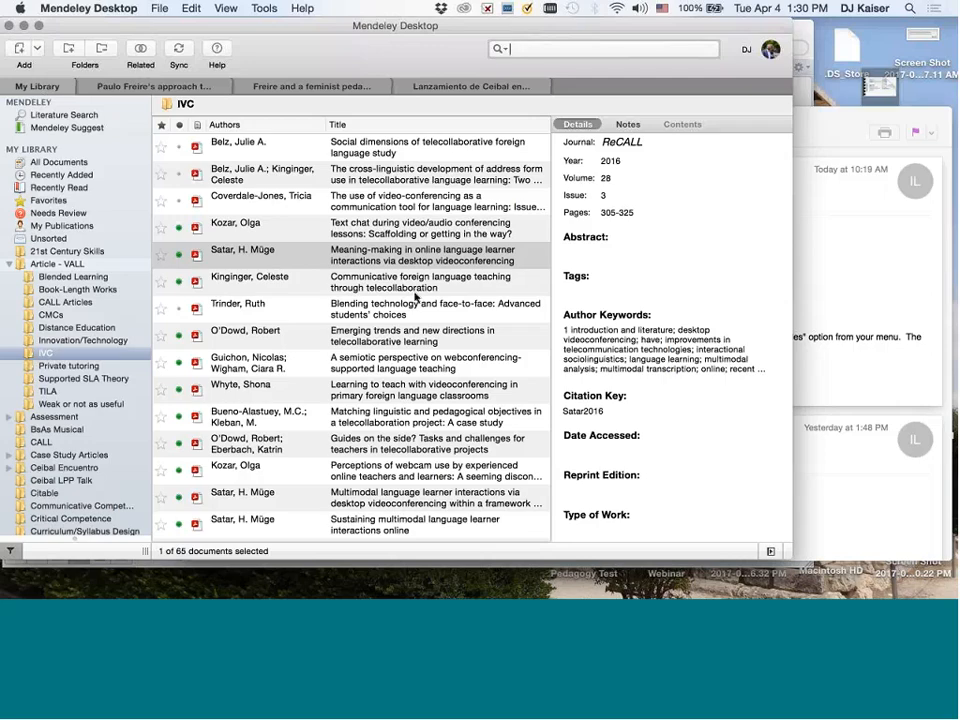
pyautogui.hotkey('ctrl', 'Up')
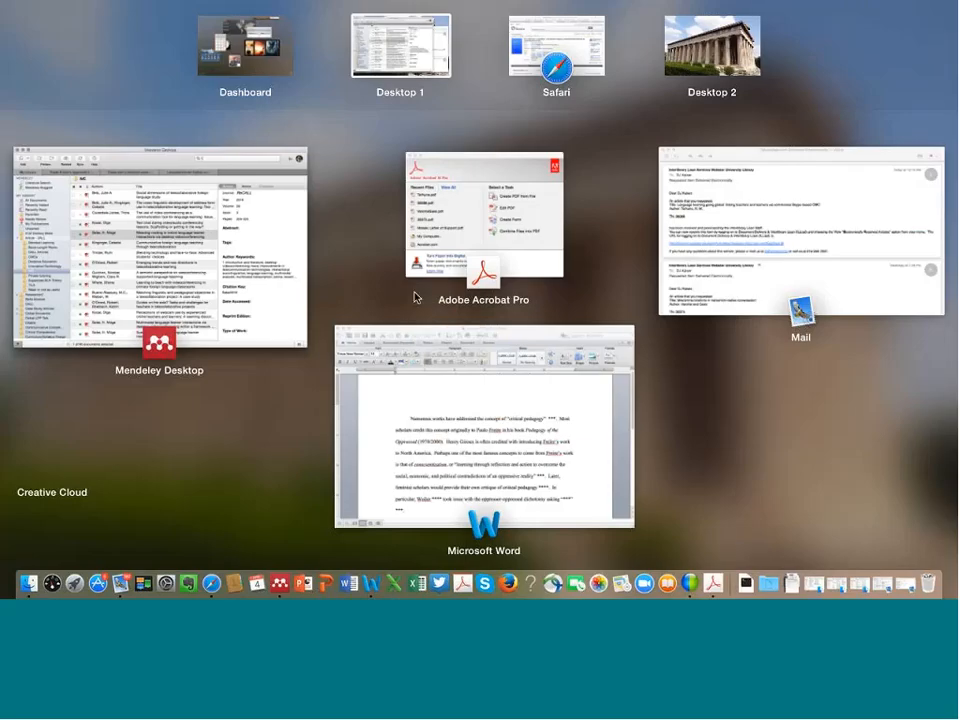
pyautogui.click(517, 465)
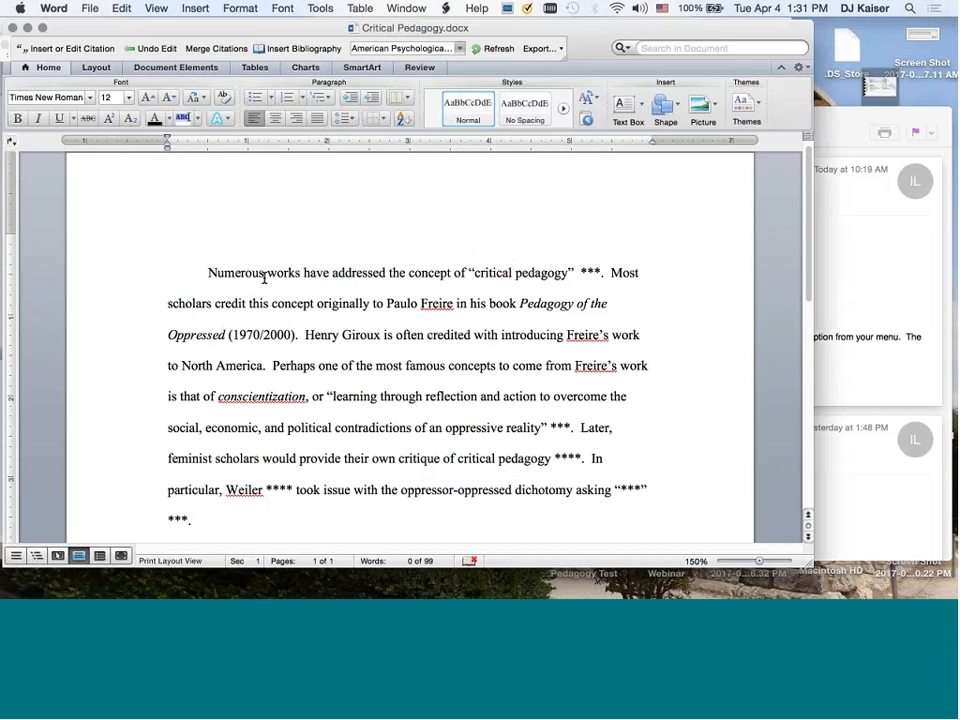
# Delete the *** placeholder after “critical pedagogy” in the opening sentence, keeping the period
pyautogui.click(208, 272)
pyautogui.hotkey('alt', 'Right')
pyautogui.press('Right')
pyautogui.hotkey('shift', 'Right')
pyautogui.hotkey('shift', 'Right')
pyautogui.hotkey('shift', 'Right')
pyautogui.hotkey('shift', 'Right')
pyautogui.hotkey('shift', 'Right')
pyautogui.press('BackSpace')
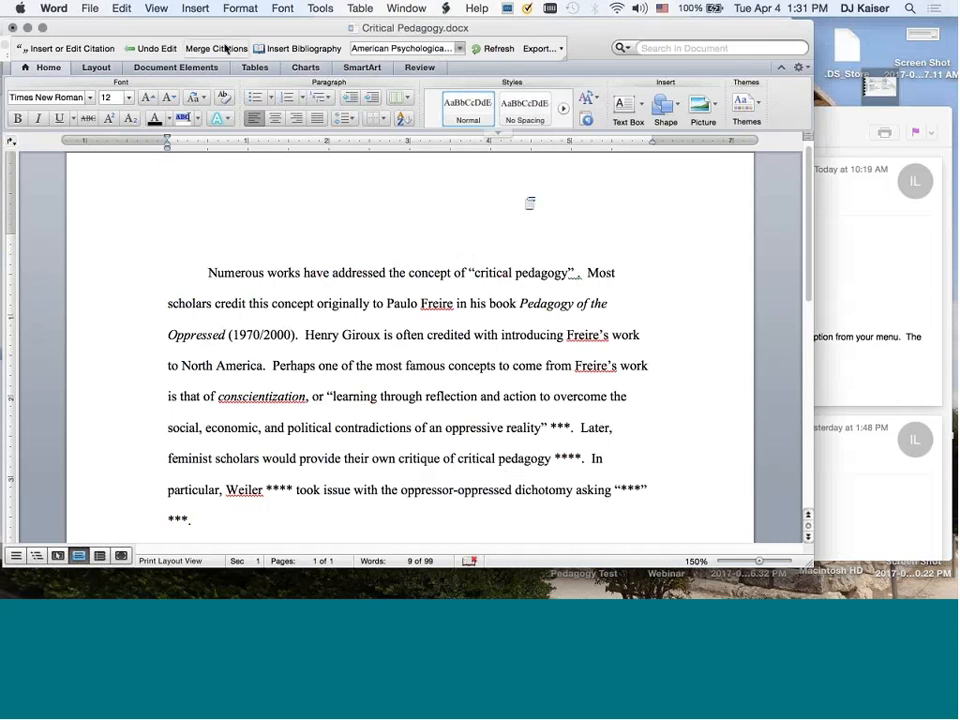
# Start a Mendeley citation after “critical pedagogy” and add the Giroux 1979 and Giroux 1981 references from My Library
pyautogui.click(62, 49)
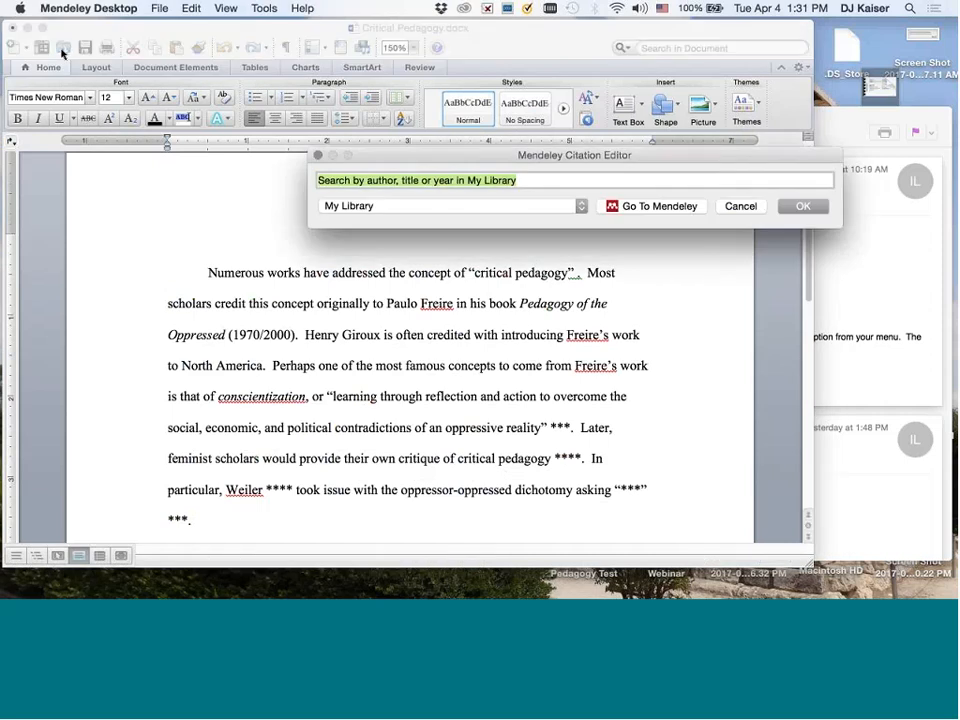
pyautogui.write('Freire')
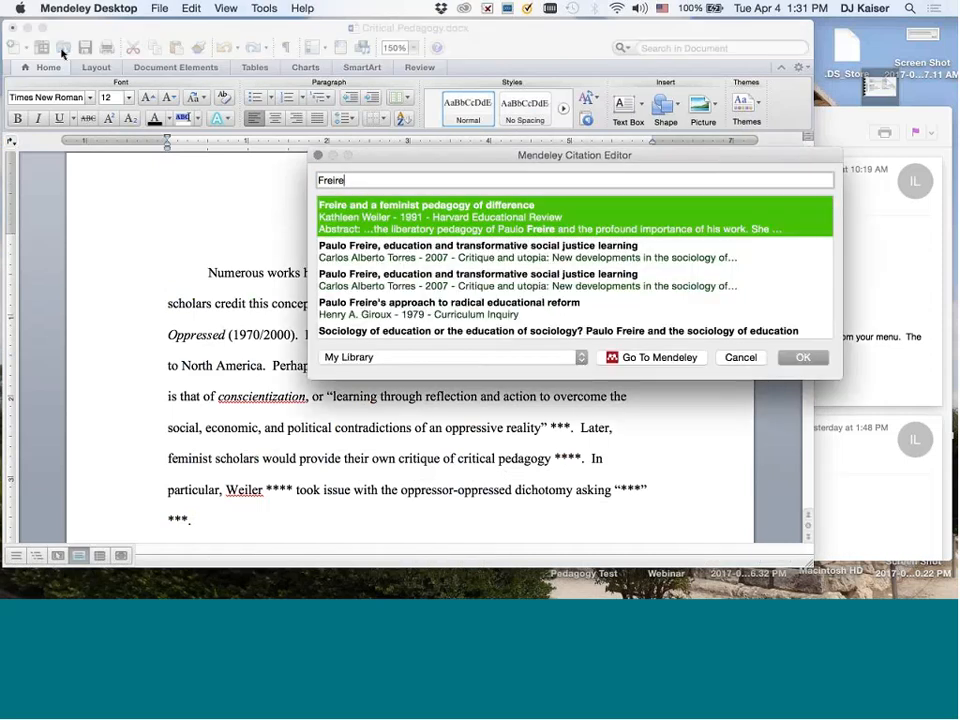
pyautogui.scroll(-3, 416, 242)
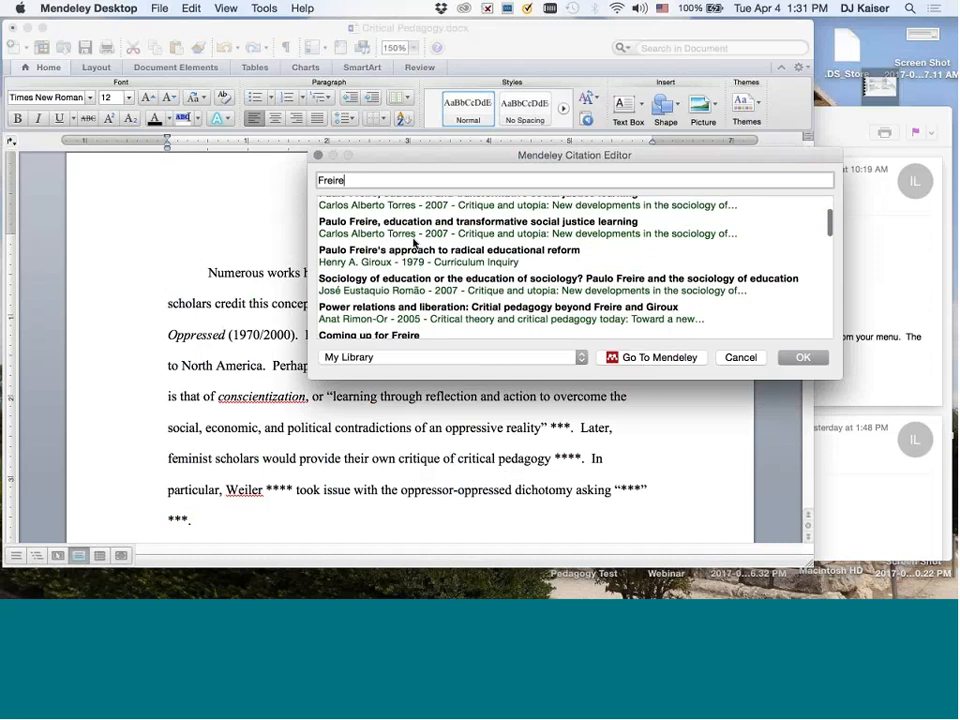
pyautogui.click(382, 257)
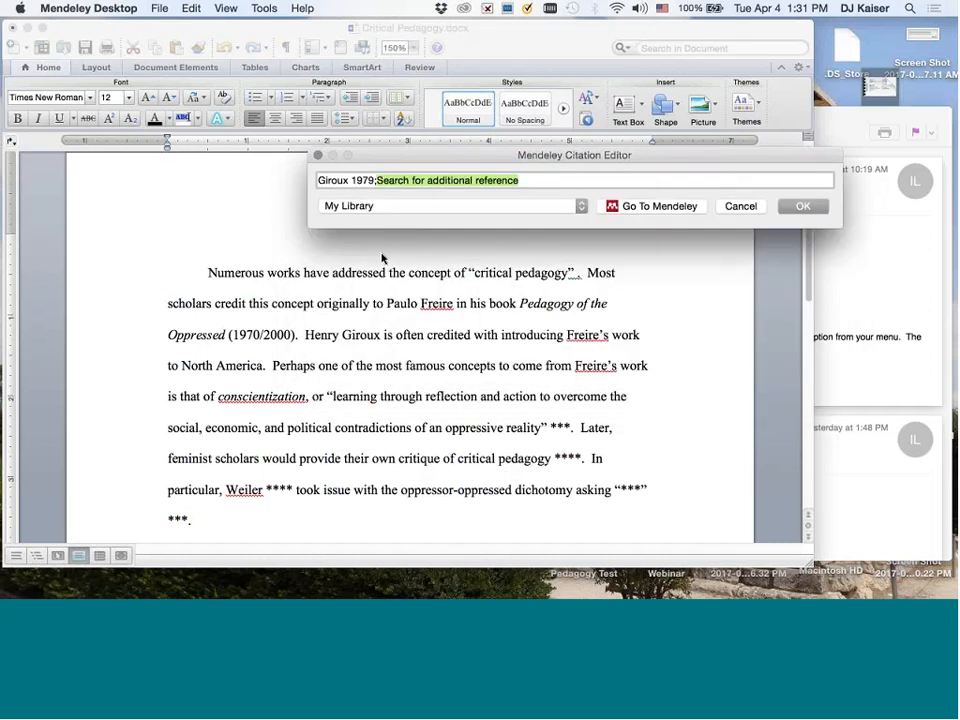
pyautogui.write('Giroux')
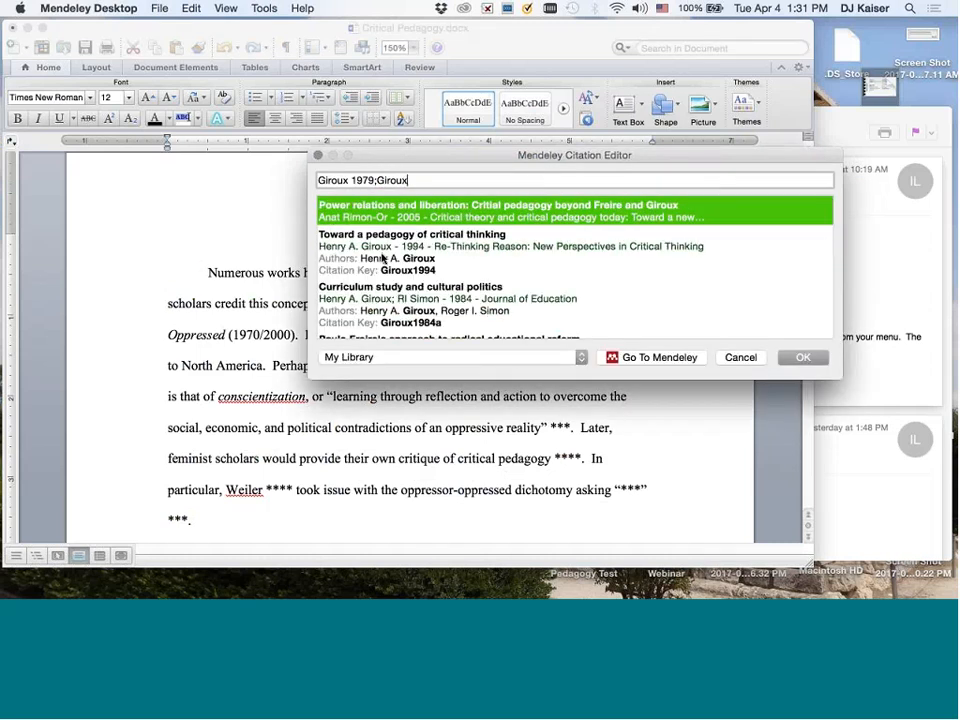
pyautogui.scroll(-10, 467, 242)
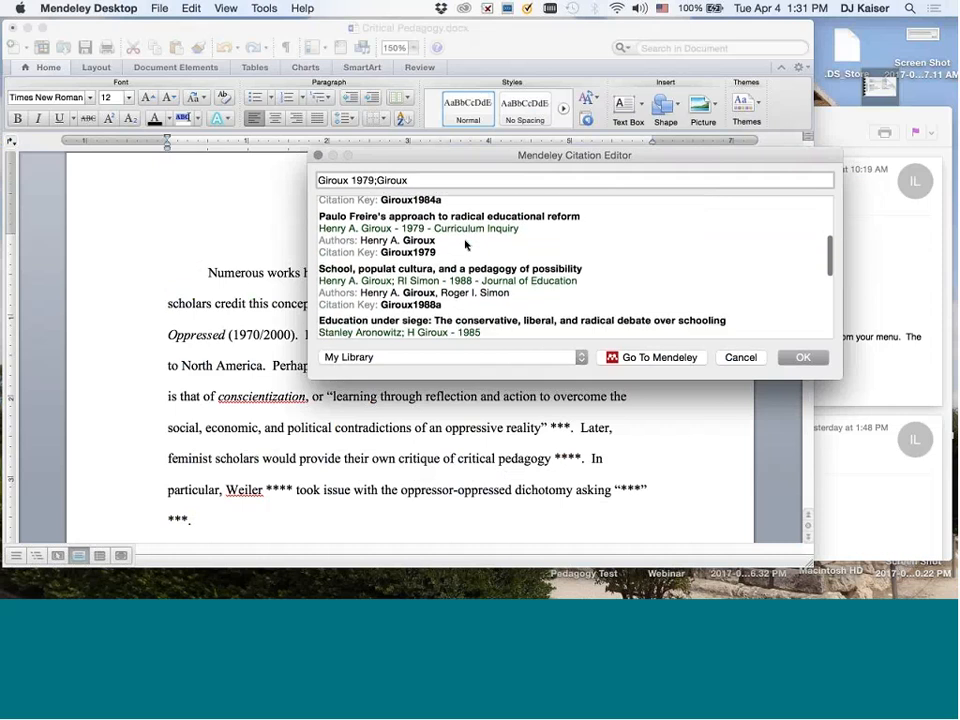
pyautogui.scroll(-5, 465, 243)
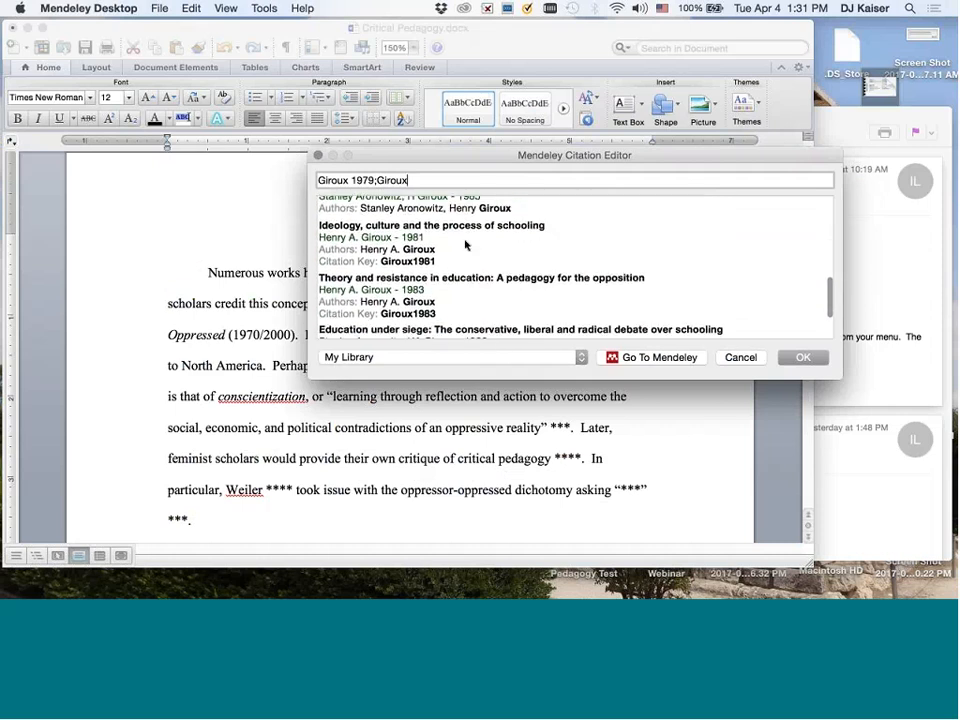
pyautogui.click(362, 242)
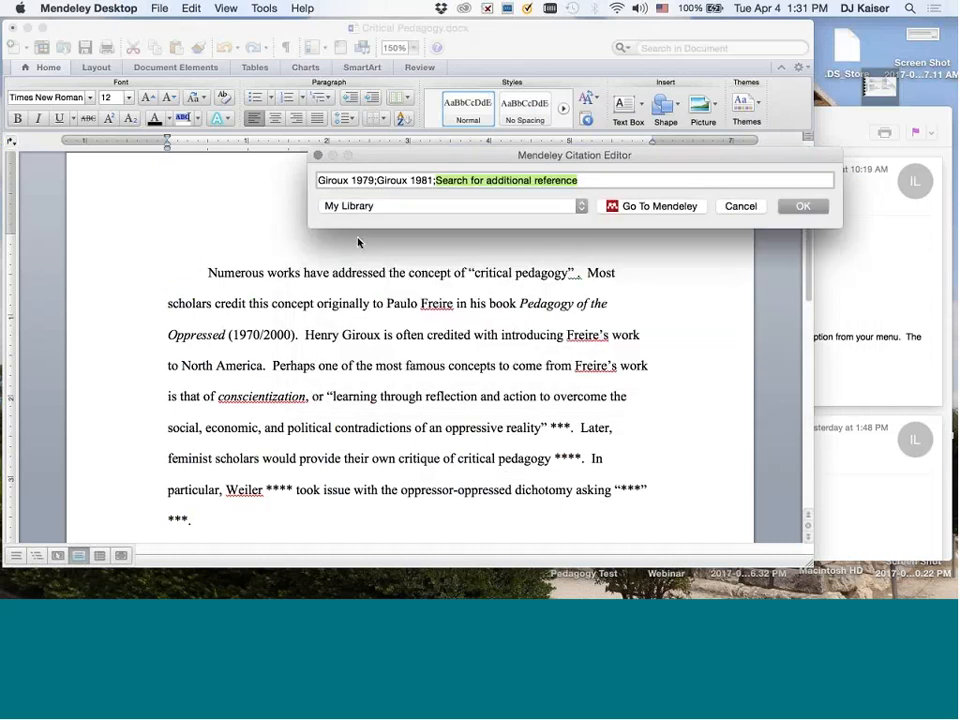
# Add Apple 1979 (Ideology and curriculum) and Apple 1972 (systems management procedures) to the citation and insert it into the sentence
pyautogui.write('Apple')
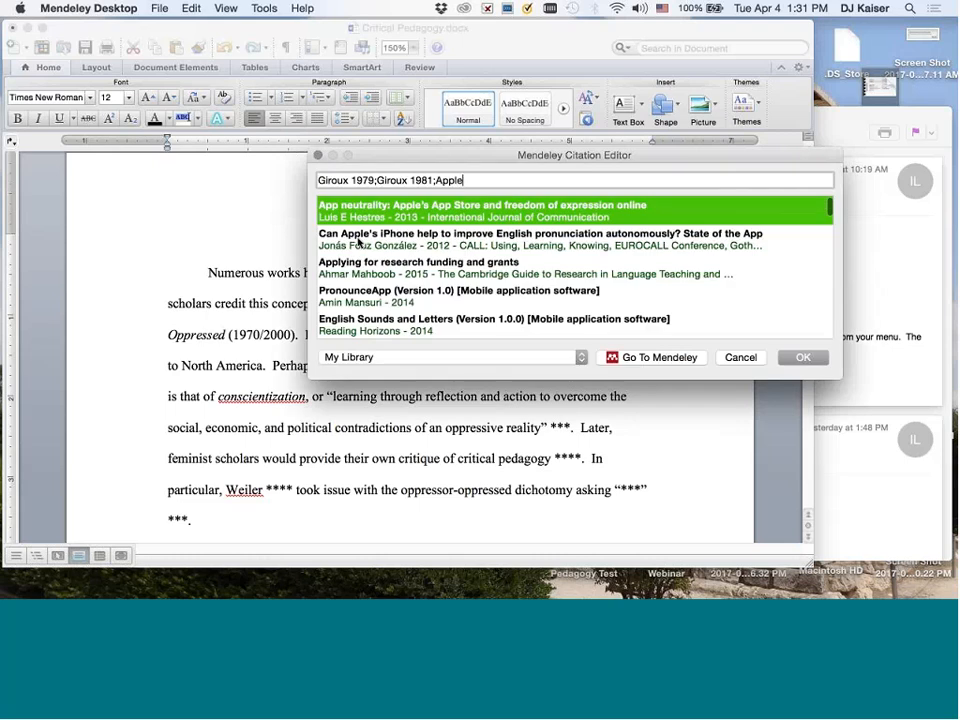
pyautogui.write(' Ide')
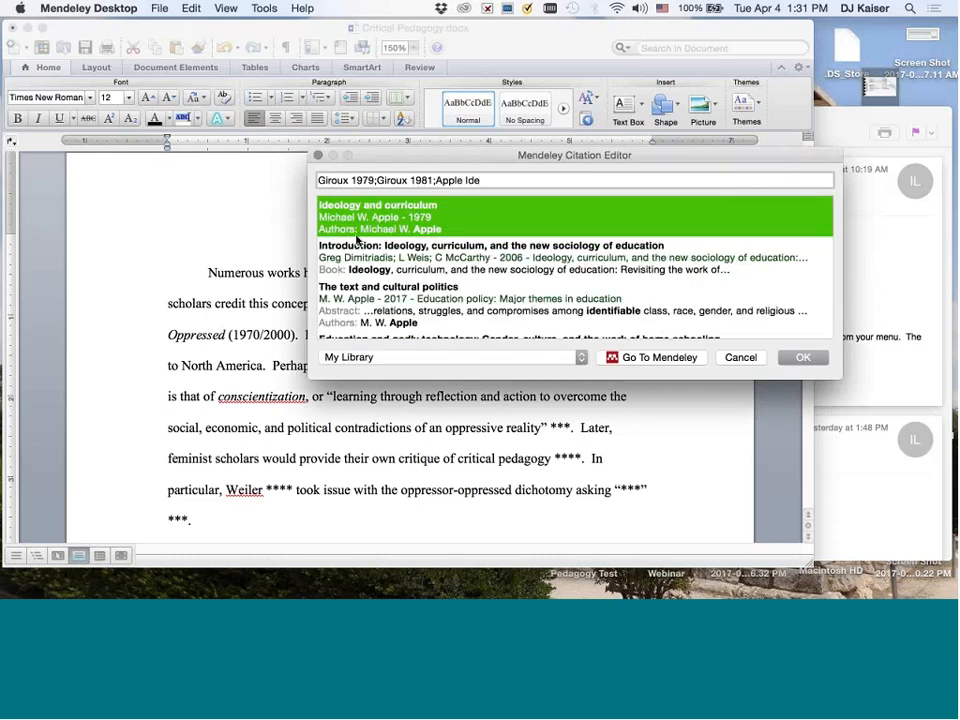
pyautogui.click(378, 214)
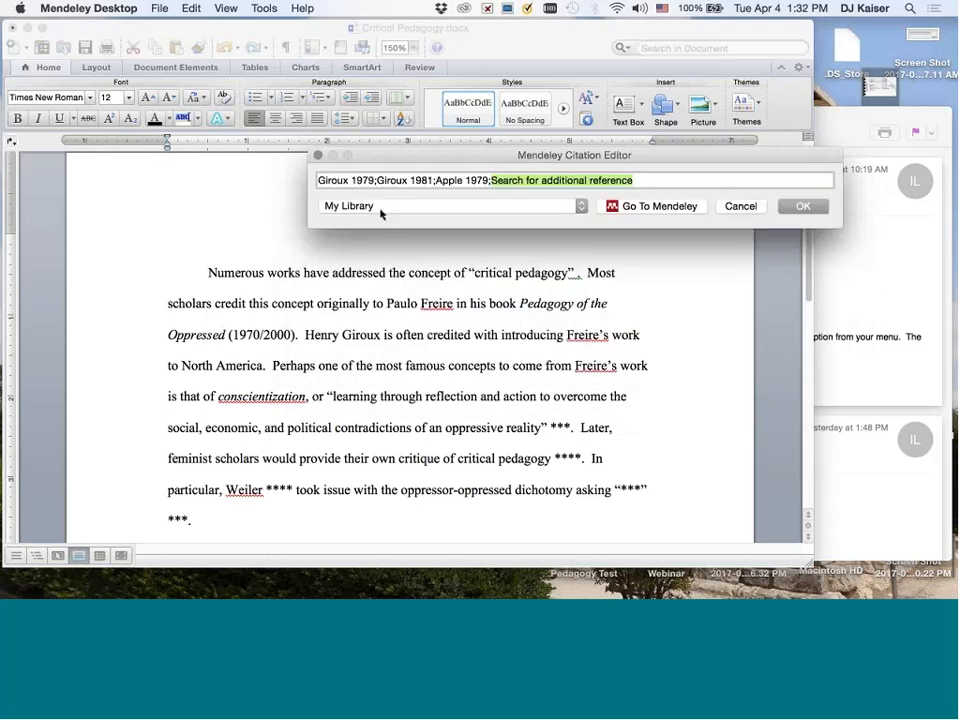
pyautogui.write('Apple')
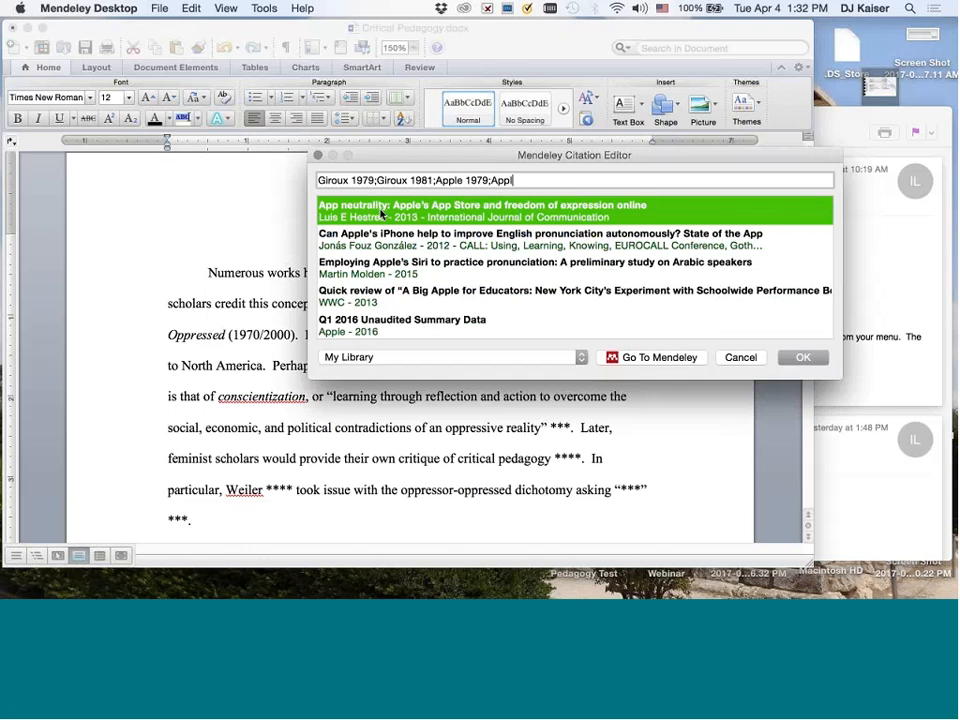
pyautogui.scroll(-10, 424, 235)
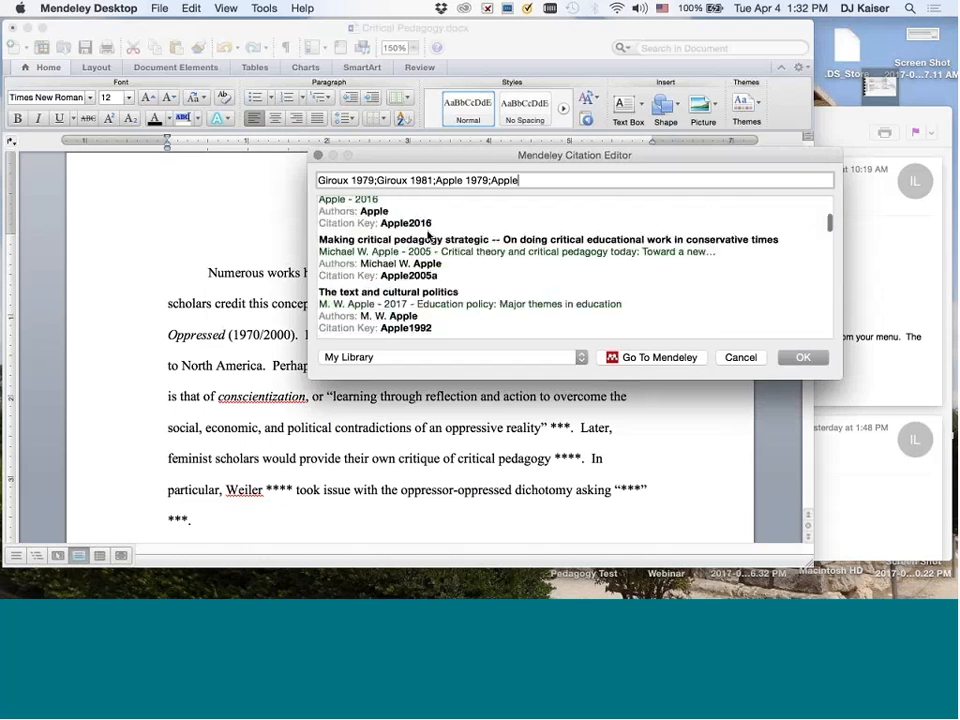
pyautogui.scroll(-3, 428, 236)
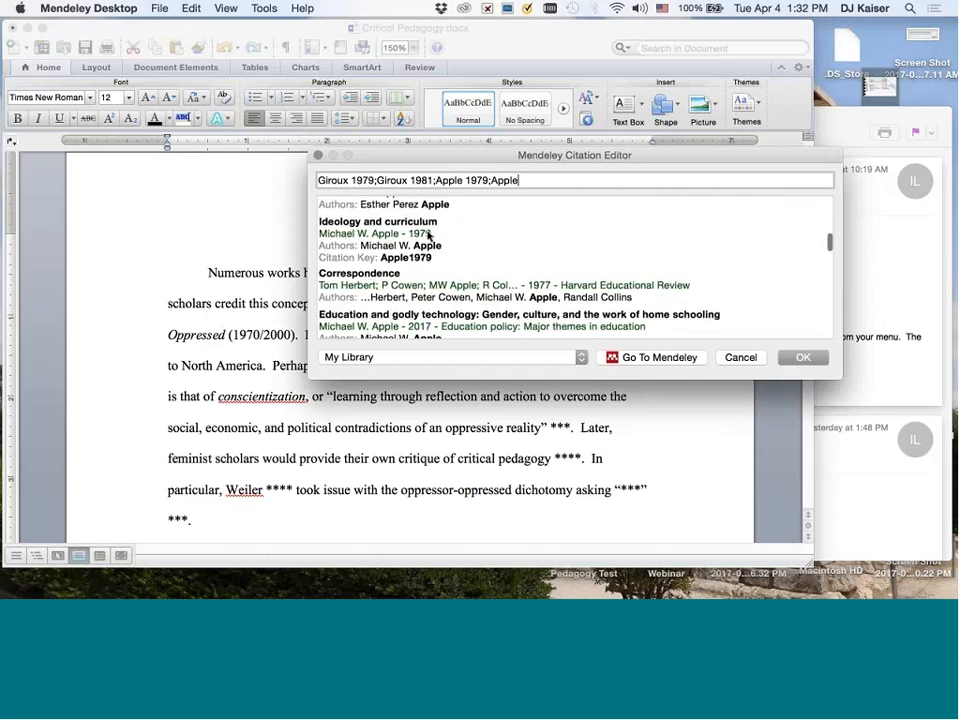
pyautogui.scroll(-5, 428, 236)
pyautogui.scroll(3, 510, 257)
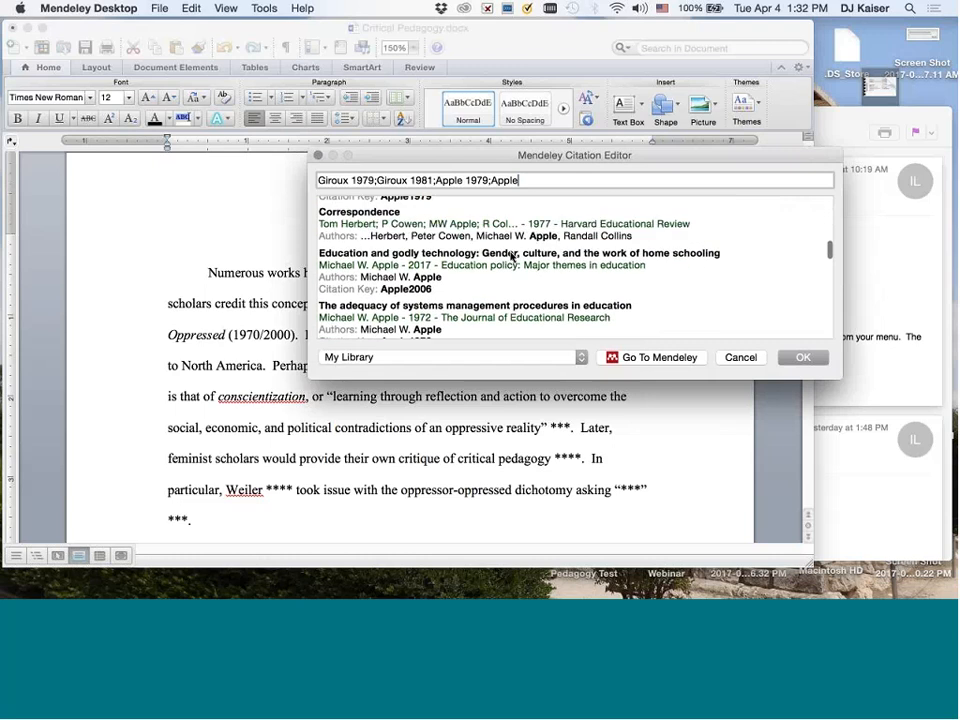
pyautogui.scroll(-3, 510, 257)
pyautogui.click(365, 257)
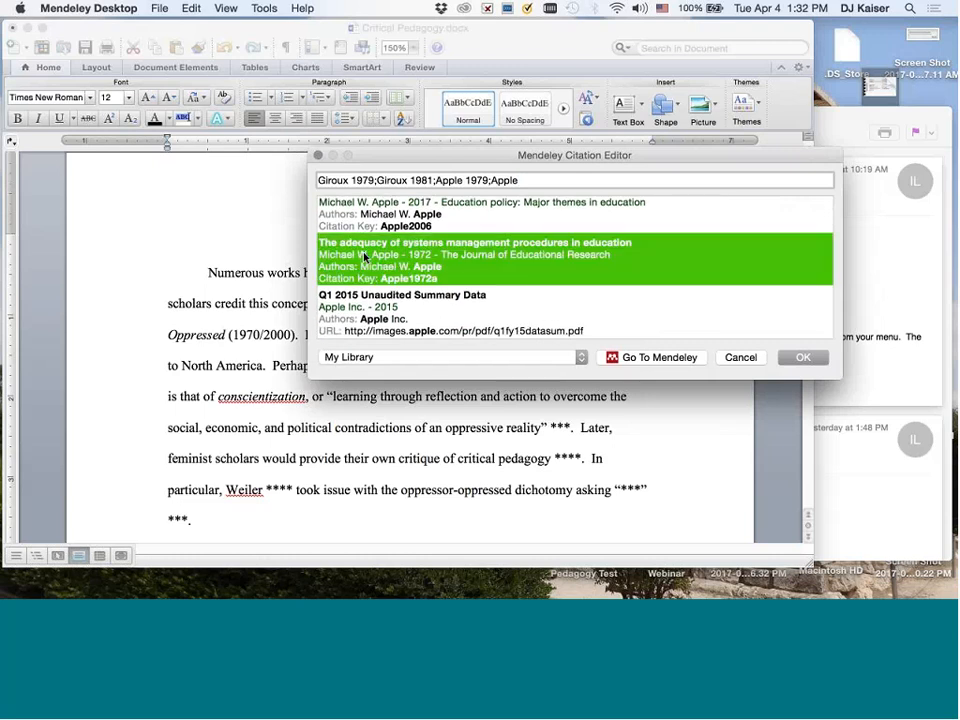
pyautogui.click(806, 207)
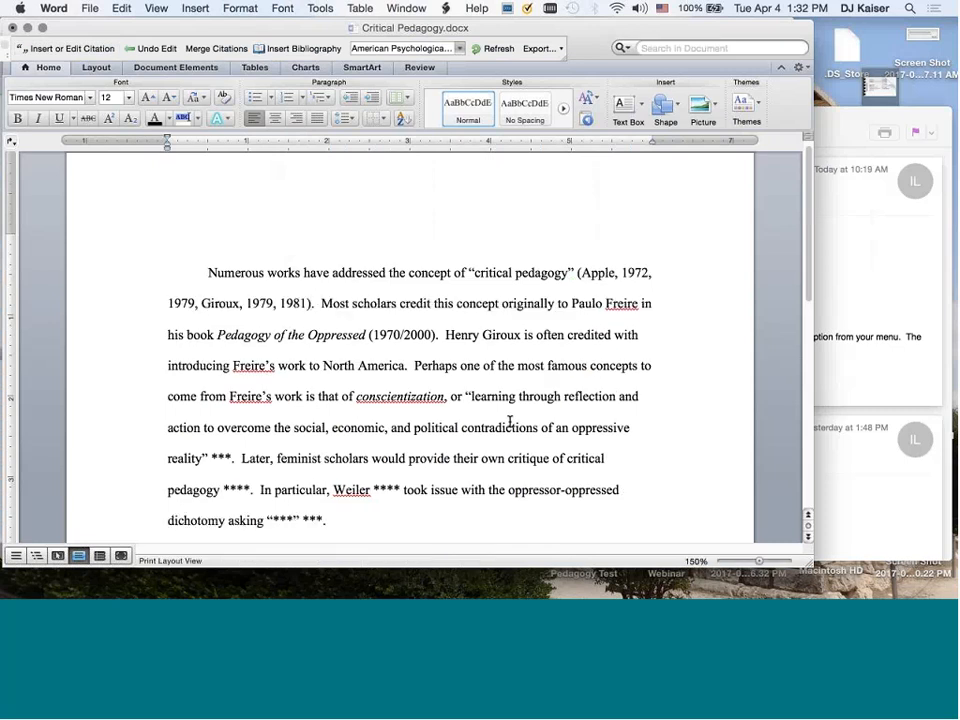
pyautogui.click(592, 272)
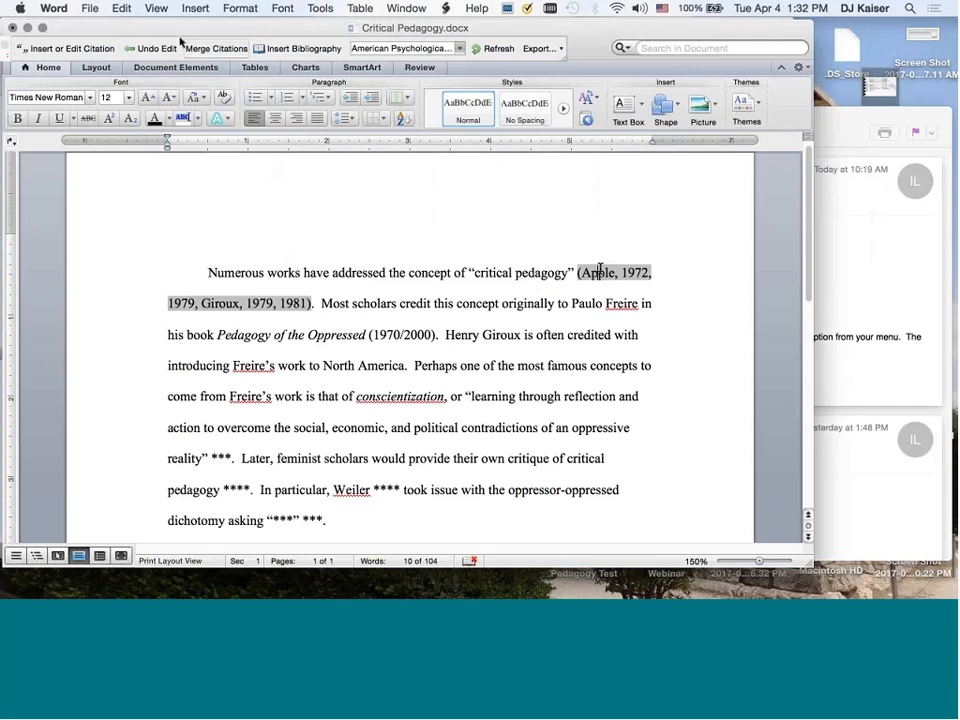
pyautogui.click(84, 49)
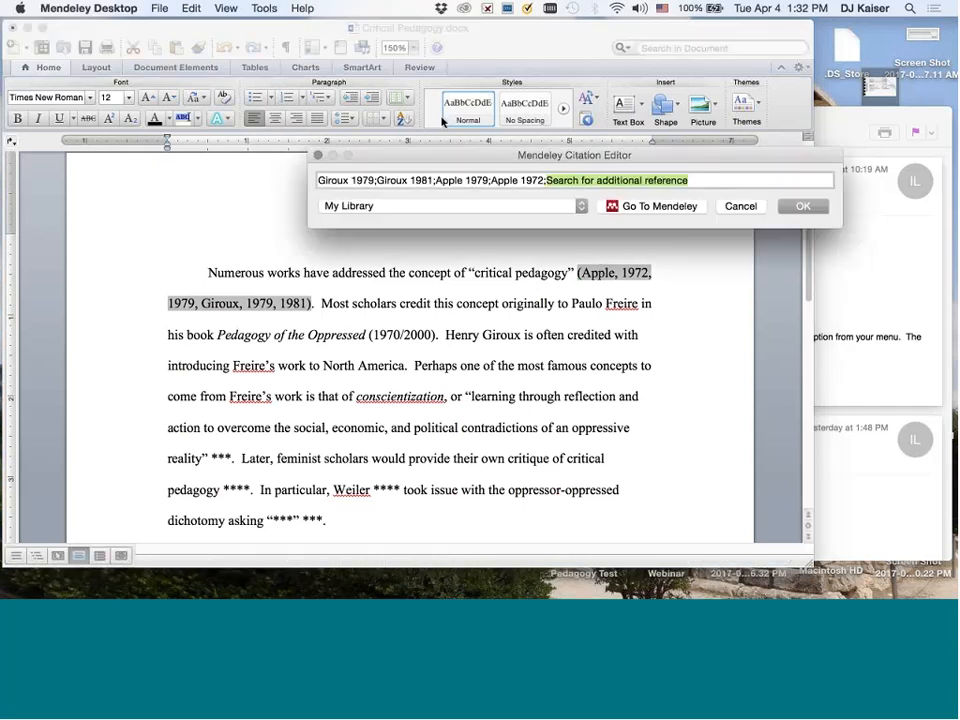
pyautogui.write('Gott')
pyautogui.press('BackSpace')
pyautogui.press('BackSpace')
pyautogui.press('BackSpace')
pyautogui.press('BackSpace')
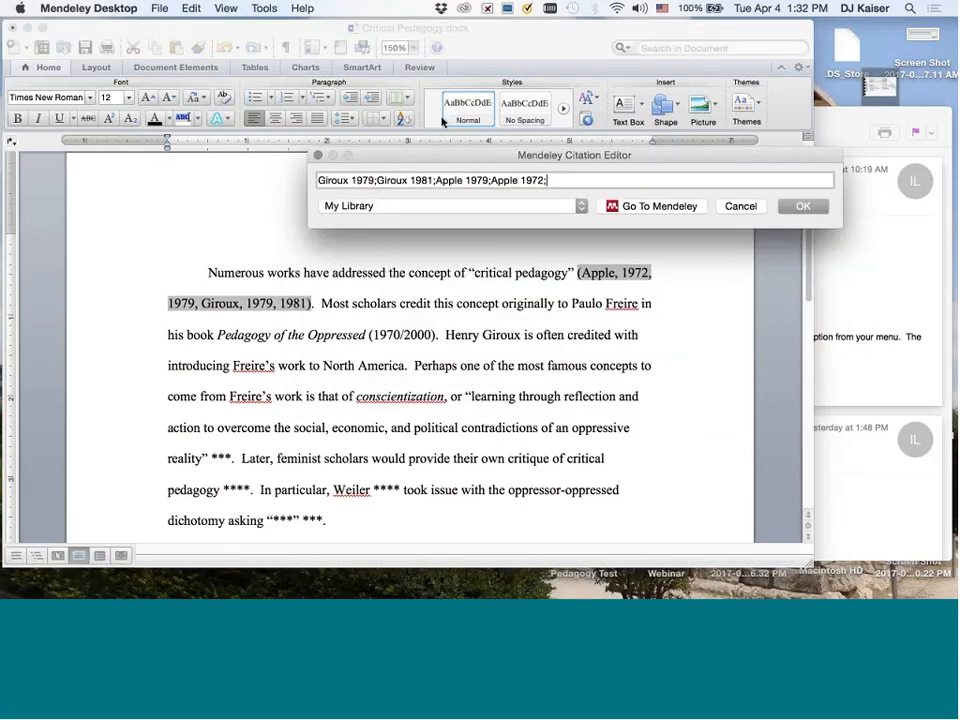
pyautogui.press('Return')
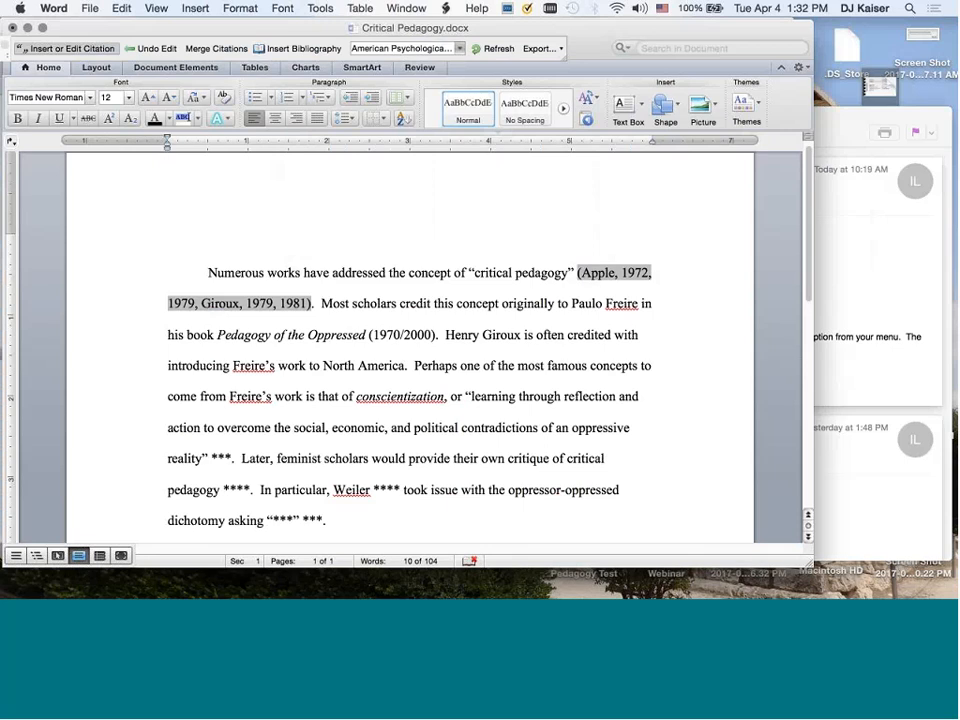
# Edit the citation after “critical pedagogy” to add the Gottesman 2016 reference
pyautogui.click(404, 290)
pyautogui.click(614, 273)
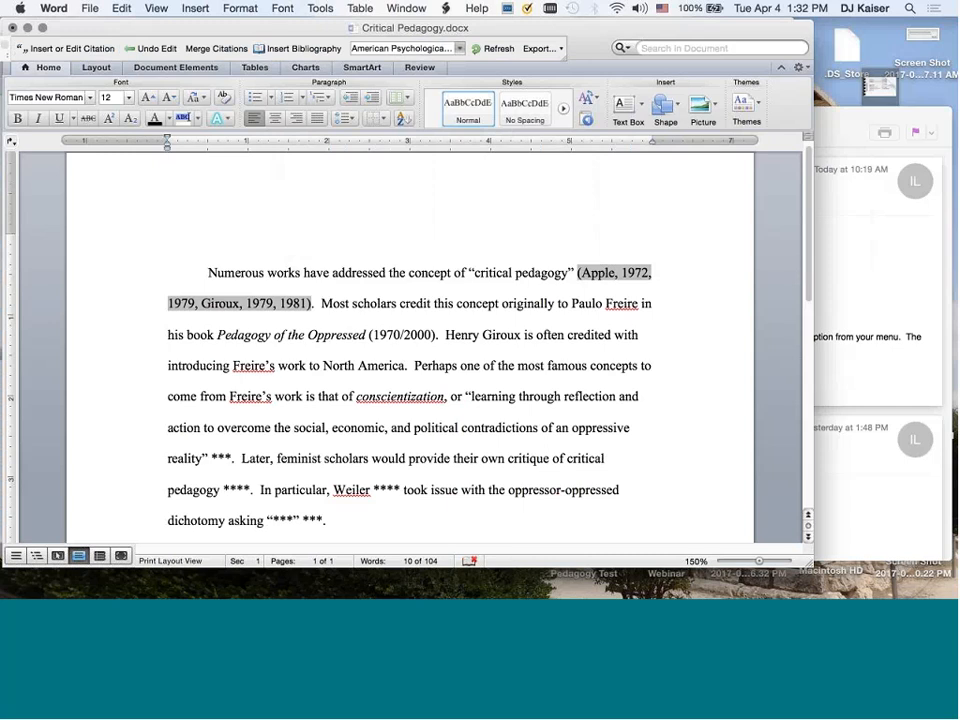
pyautogui.click(57, 50)
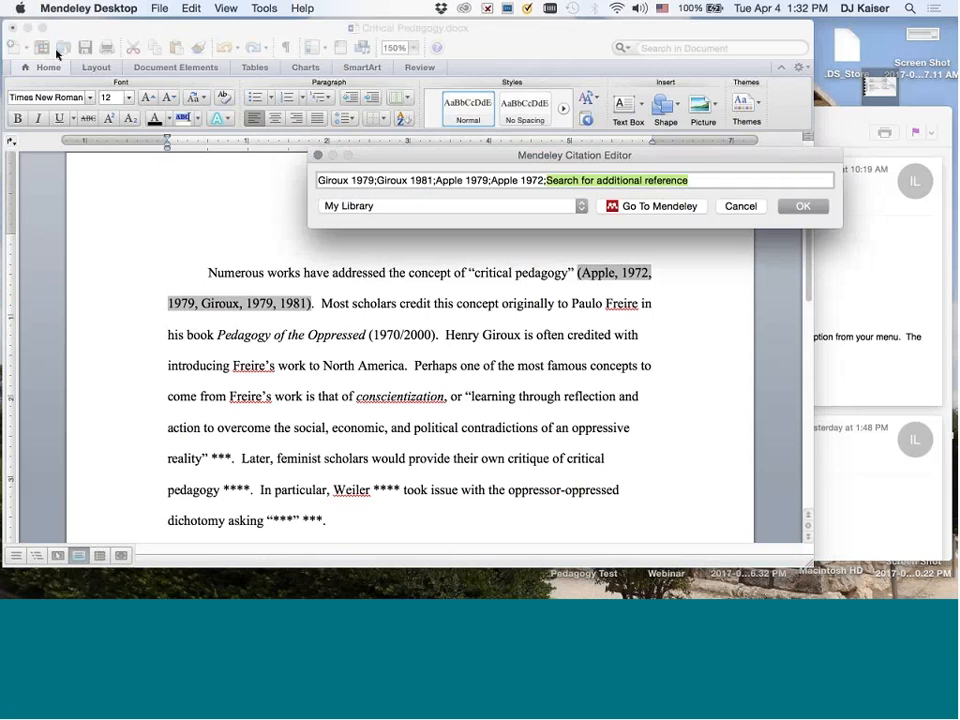
pyautogui.write('Gottes')
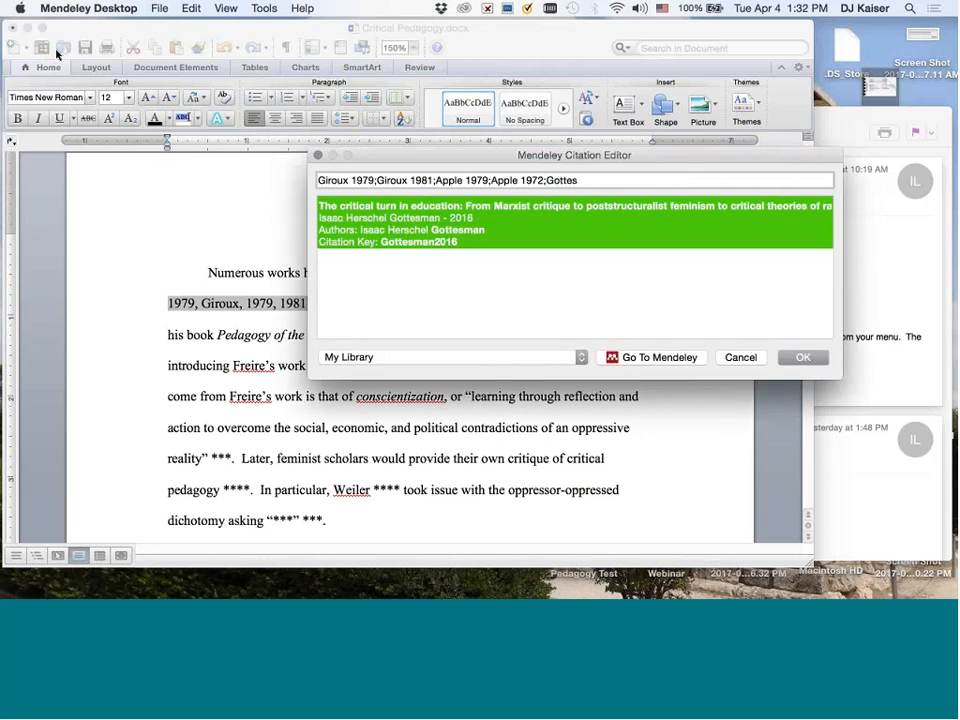
pyautogui.click(356, 216)
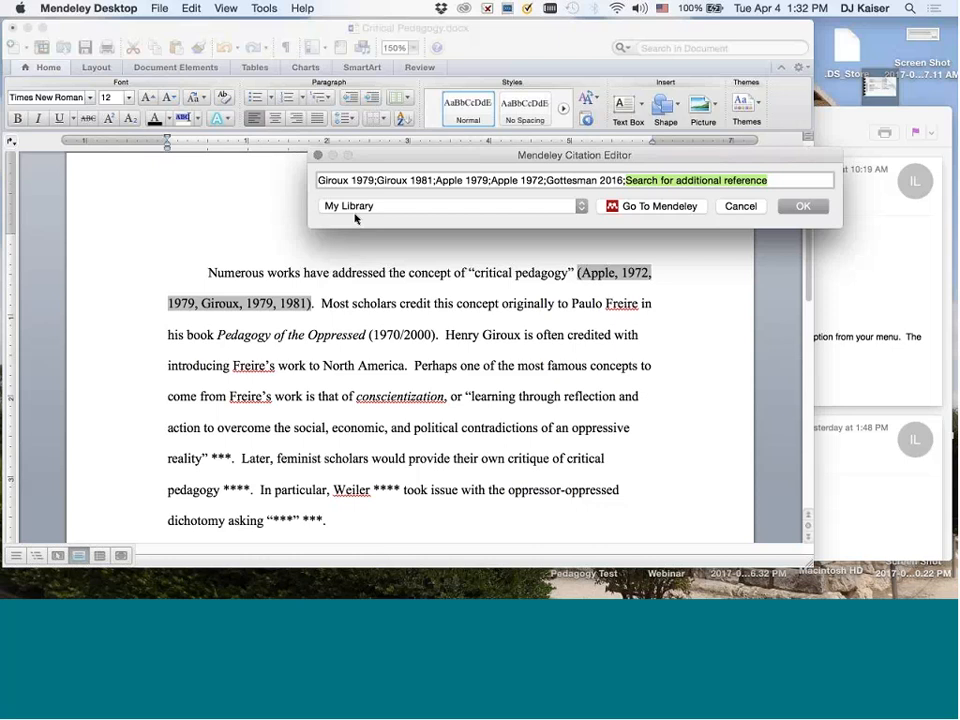
pyautogui.click(806, 206)
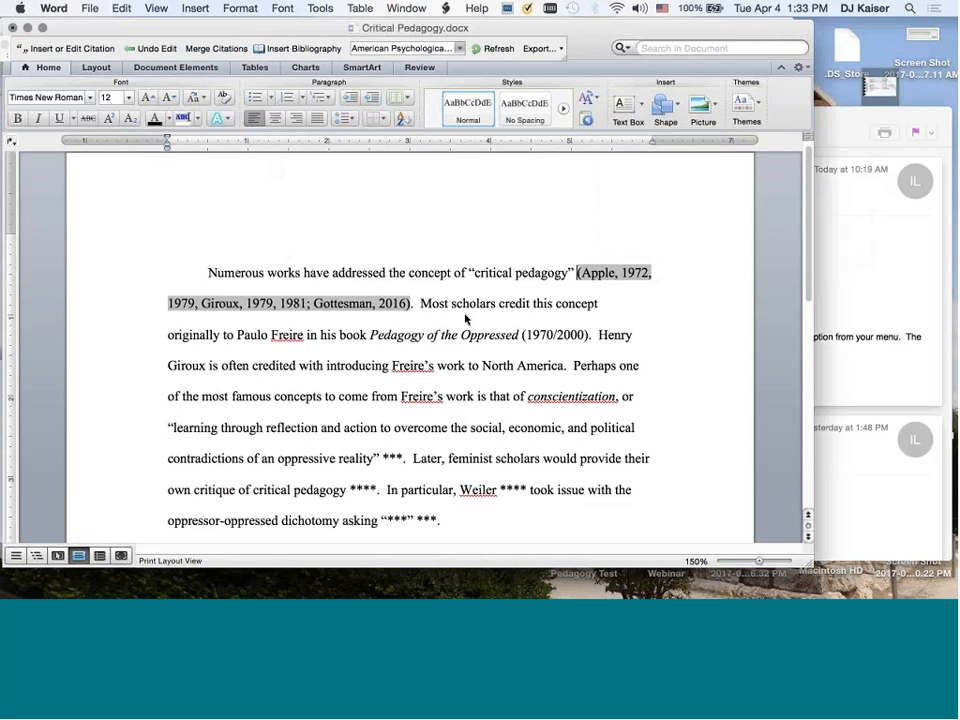
pyautogui.scroll(-3, 482, 300)
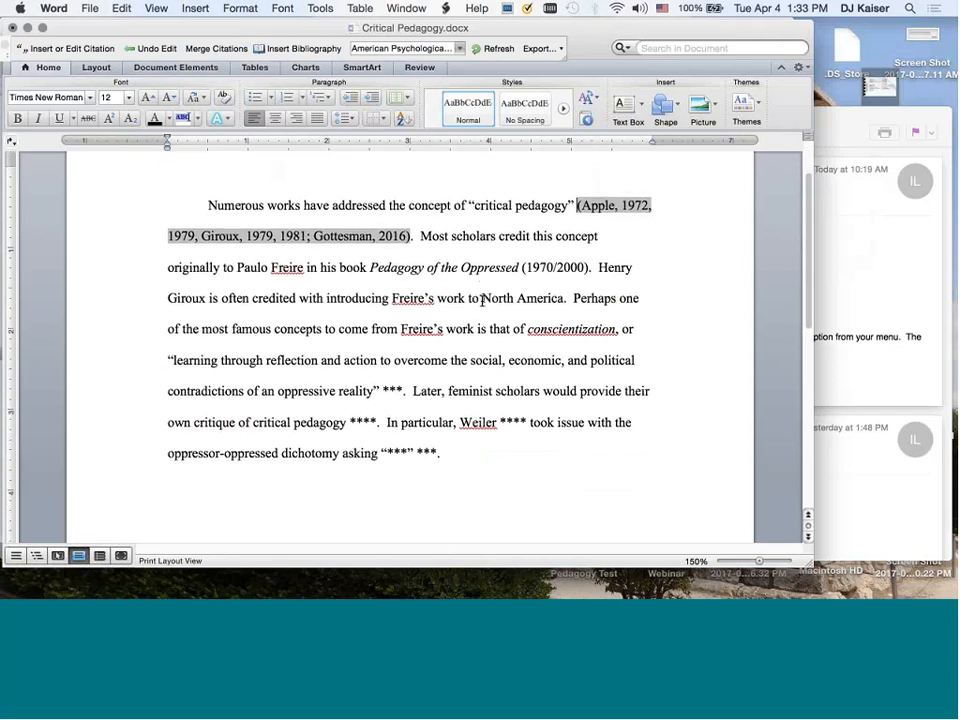
pyautogui.scroll(-1, 440, 267)
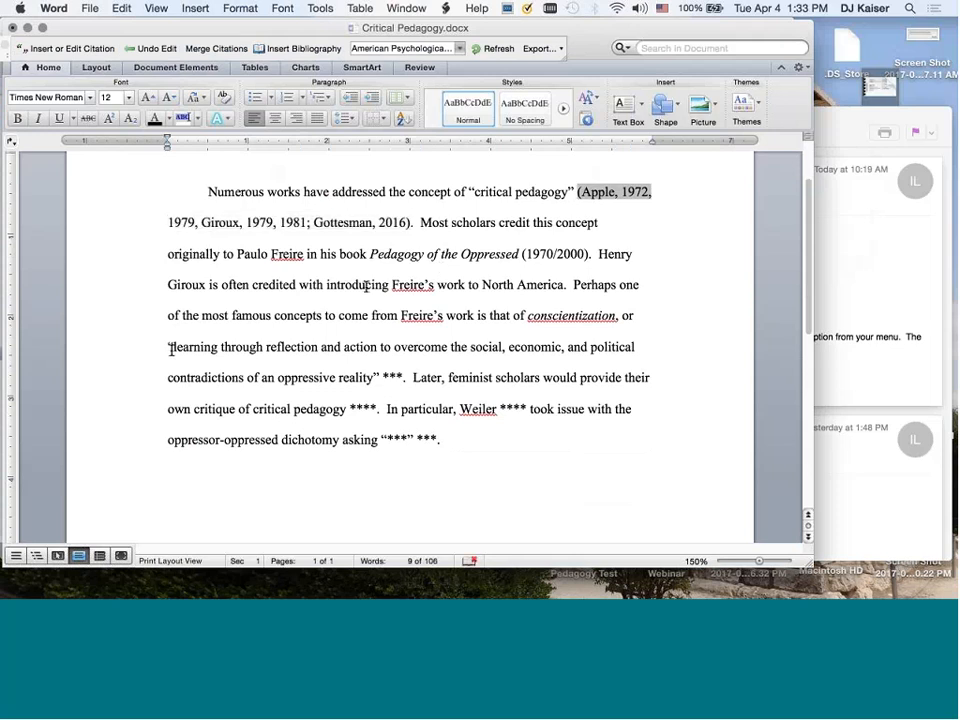
pyautogui.click(606, 254)
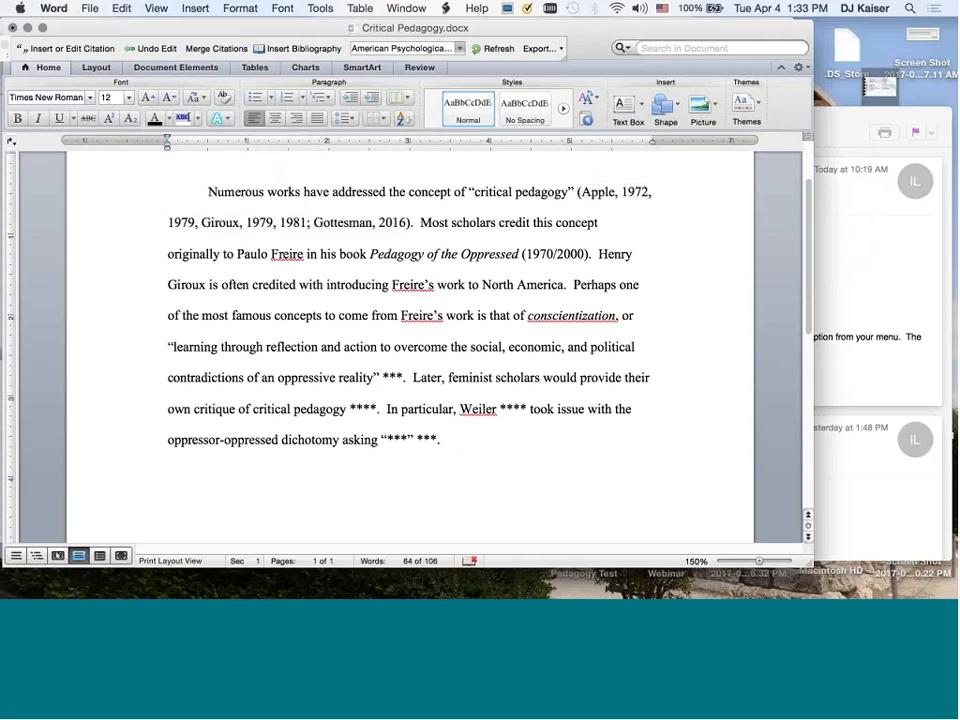
pyautogui.click(185, 285)
pyautogui.scroll(-1, 468, 297)
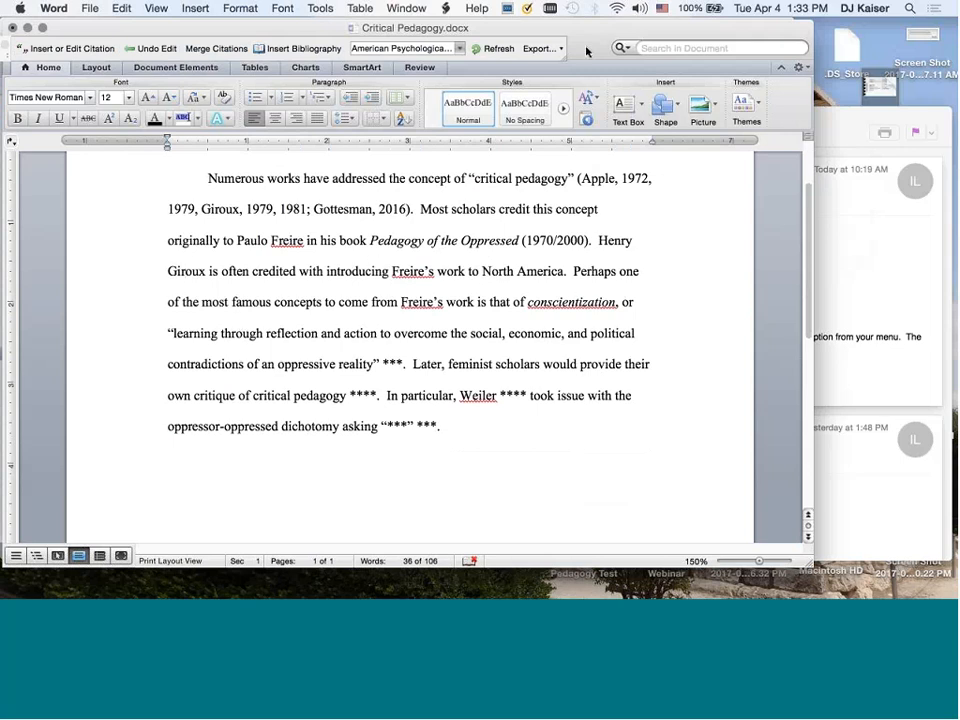
# Switch to Mendeley, open the article “Paulo Freire's approach to radical educational reform”, and select the quoted passage “learning through reflection… oppressive reality”
pyautogui.moveTo(586, 45); pyautogui.dragTo(634, 75)
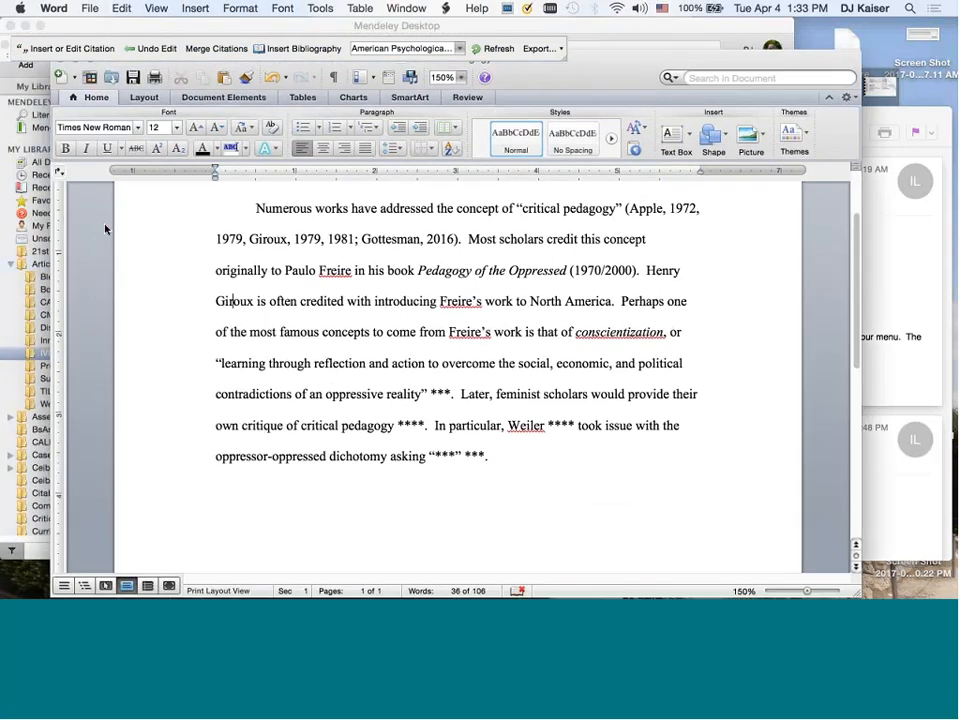
pyautogui.click(8, 76)
pyautogui.click(161, 89)
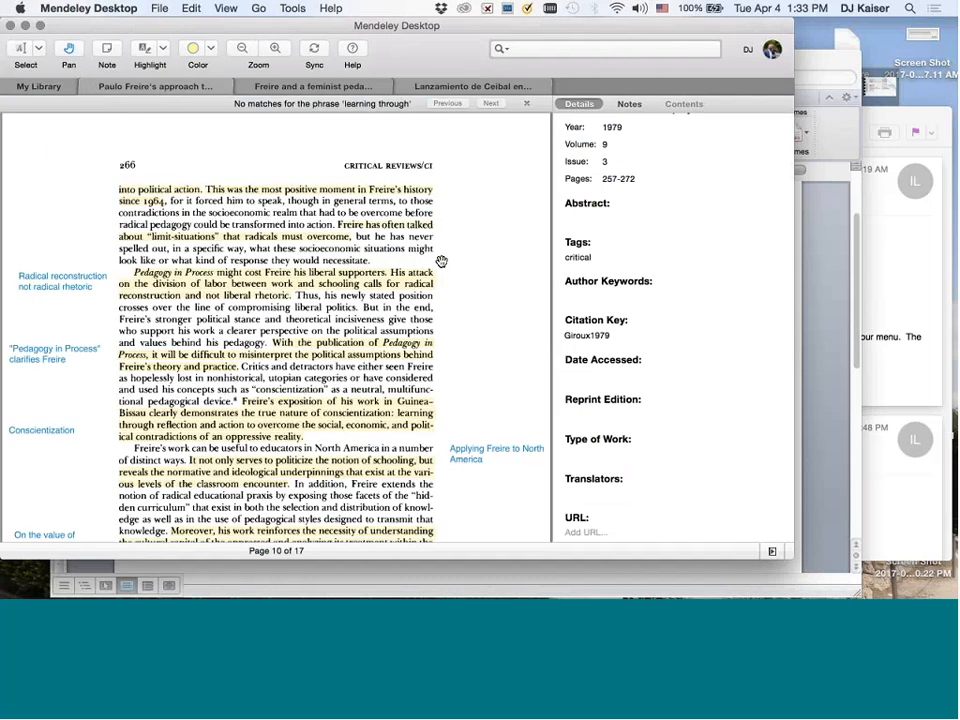
pyautogui.scroll(-1, 484, 315)
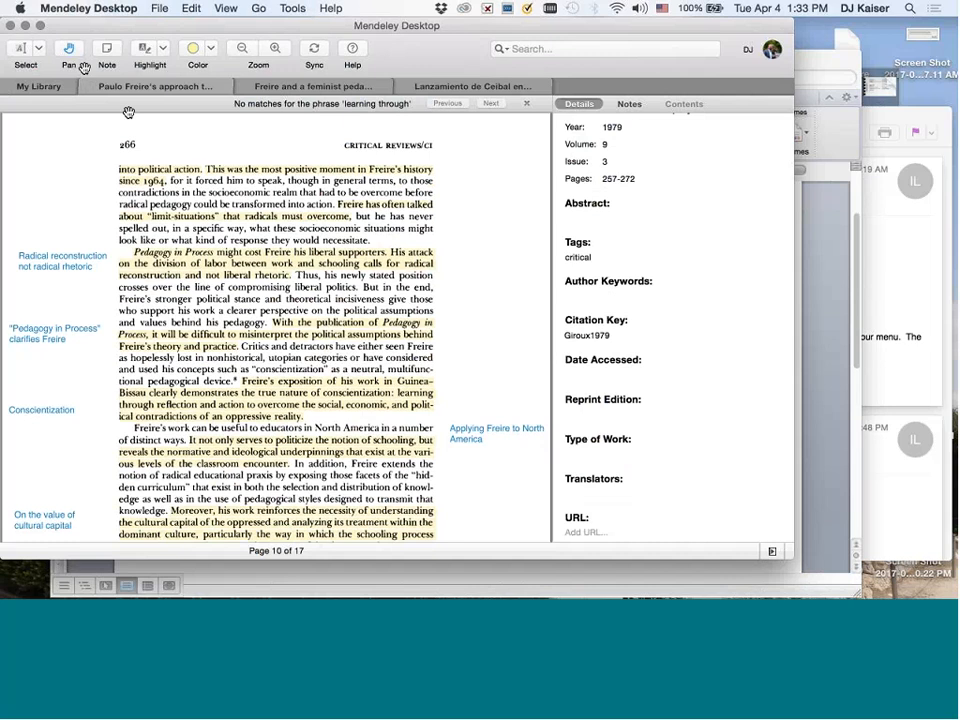
pyautogui.click(20, 48)
pyautogui.moveTo(396, 392); pyautogui.dragTo(303, 416)
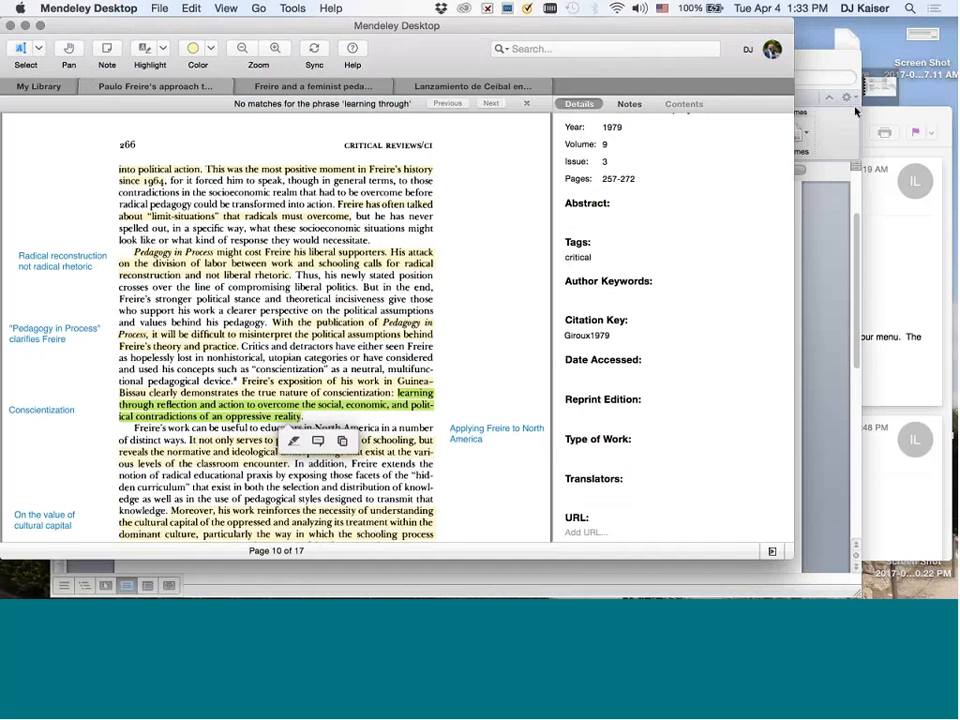
# Return to the Word document and delete the *** placeholder after “contradictions of an oppressive reality”, keeping the period
pyautogui.click(836, 71)
pyautogui.moveTo(696, 61); pyautogui.dragTo(733, 59)
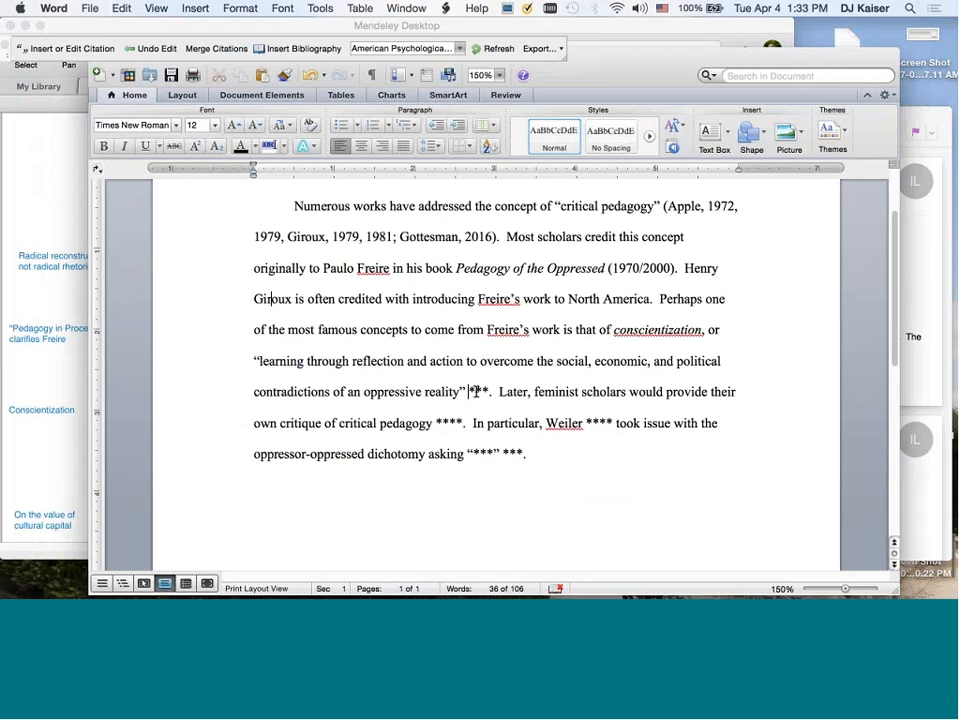
pyautogui.moveTo(469, 392); pyautogui.dragTo(488, 391)
pyautogui.press('BackSpace')
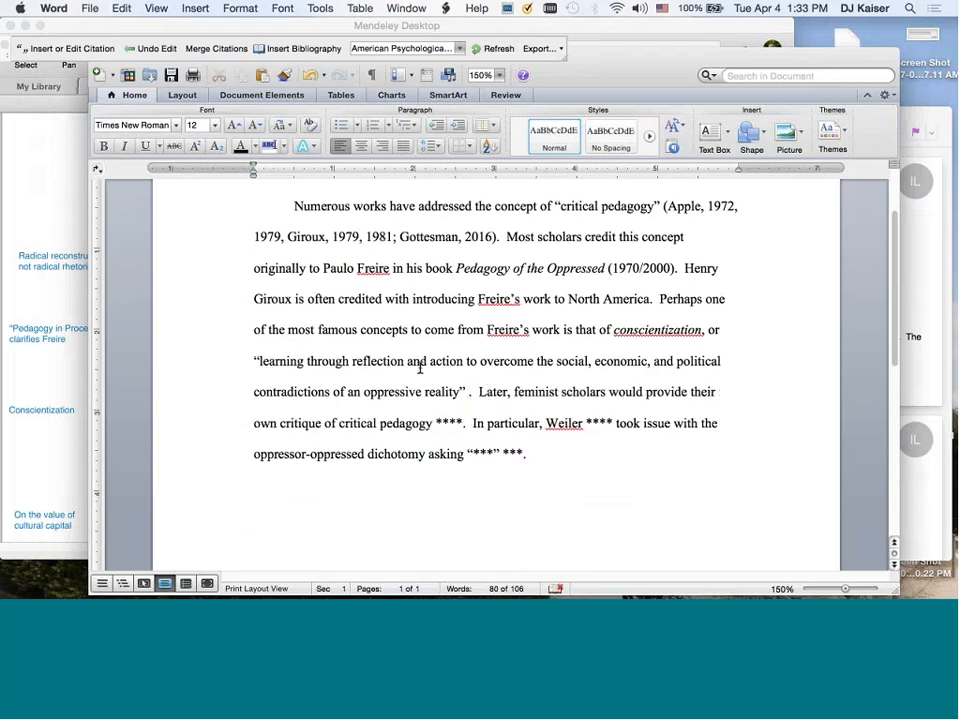
# Check the Giroux article in Mendeley for its reference details and the page number of the quoted passage
pyautogui.click(62, 231)
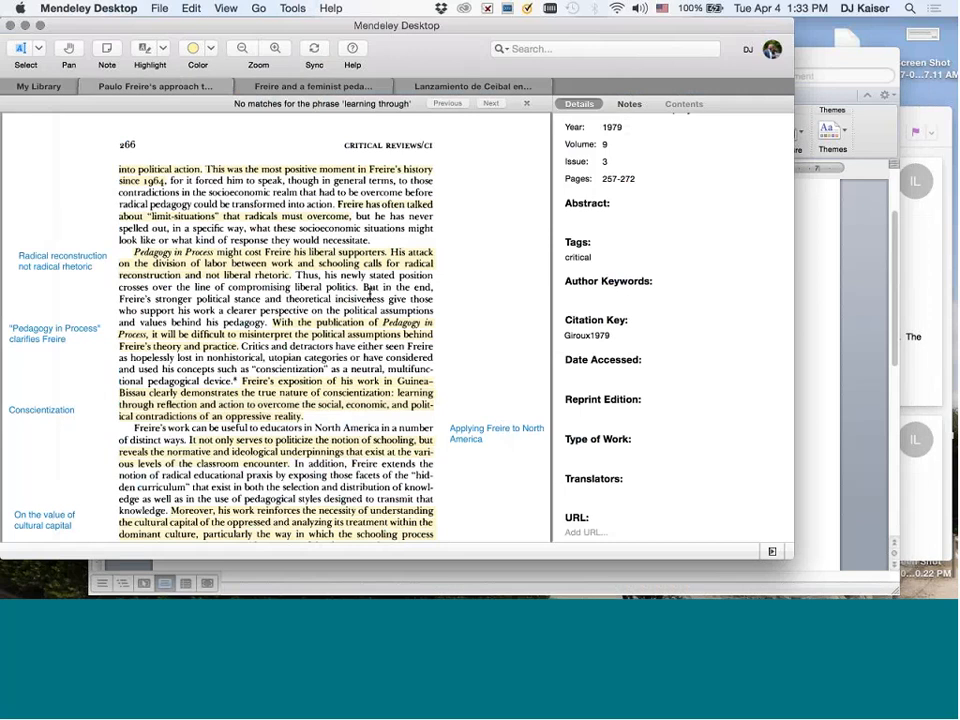
pyautogui.scroll(3, 661, 288)
pyautogui.scroll(3, 661, 288)
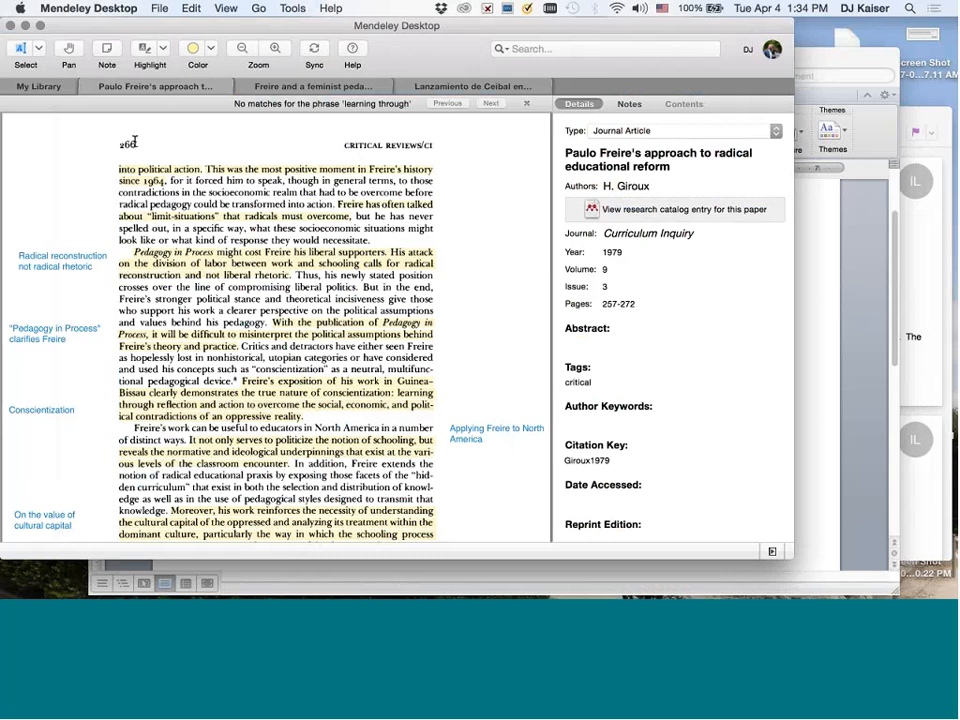
# Back in Word, start a Mendeley citation after the “oppressive reality” quotation and search My Library for “Giroux 1979”
pyautogui.click(858, 68)
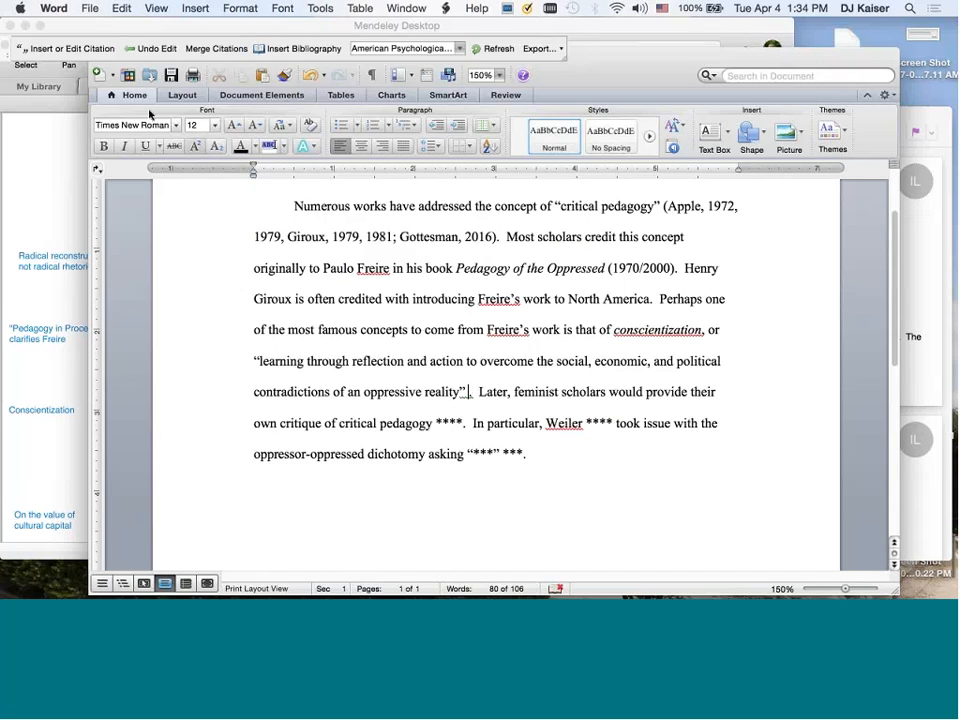
pyautogui.click(66, 52)
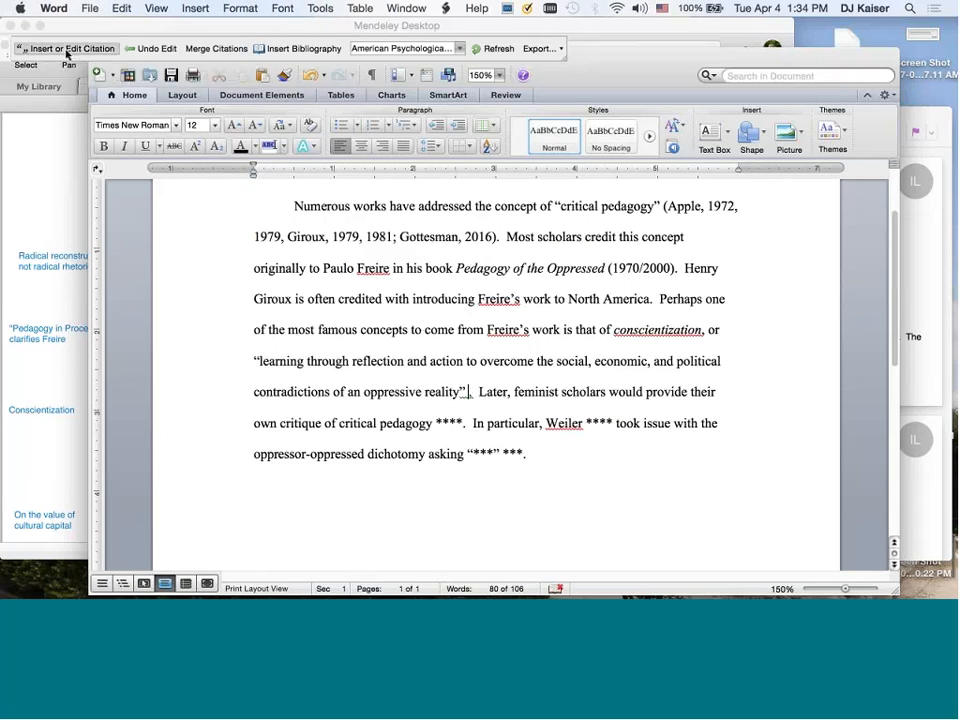
pyautogui.write('G')
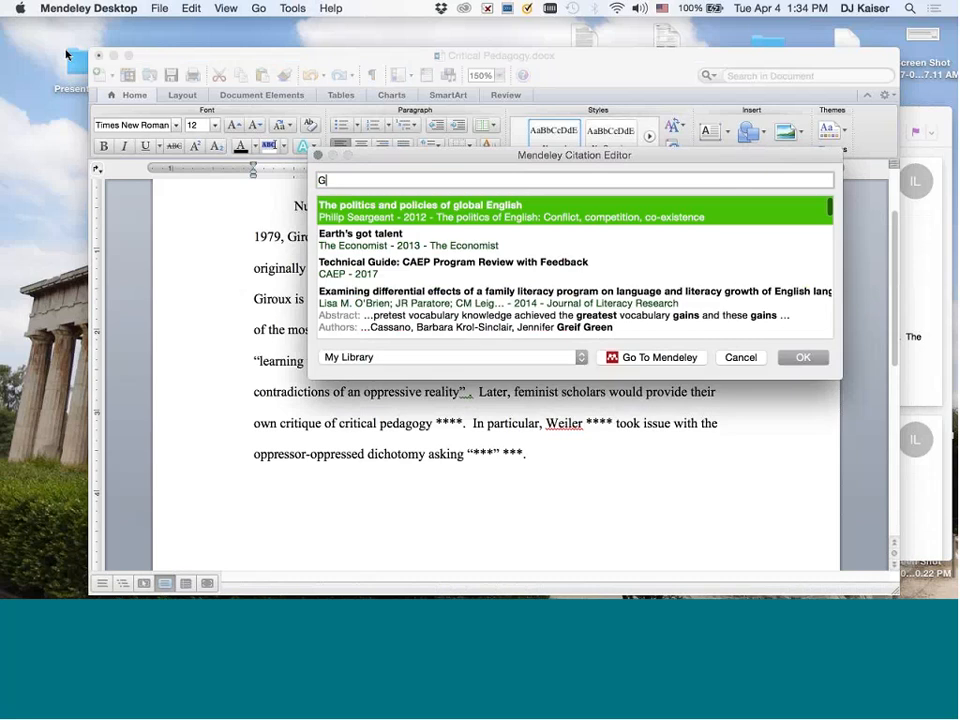
pyautogui.write('iroux 1979')
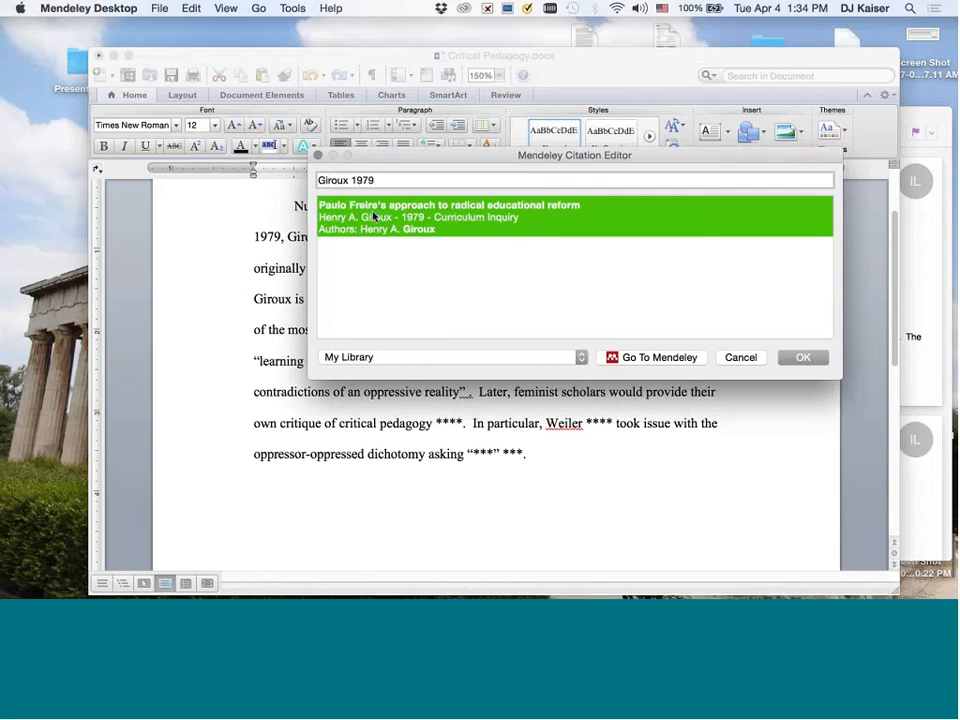
# Change the reference search to “Giroux Frei” and insert “Paulo Freire's approach to radical educational reform” as the citation
pyautogui.press('BackSpace')
pyautogui.press('BackSpace')
pyautogui.press('BackSpace')
pyautogui.press('BackSpace')
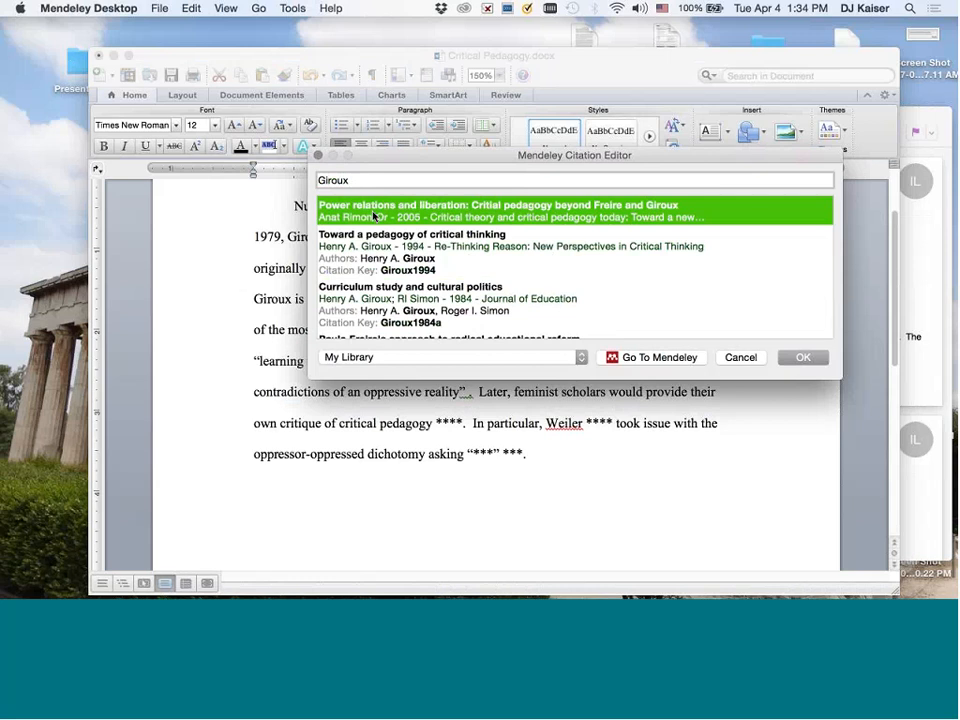
pyautogui.write('Fri')
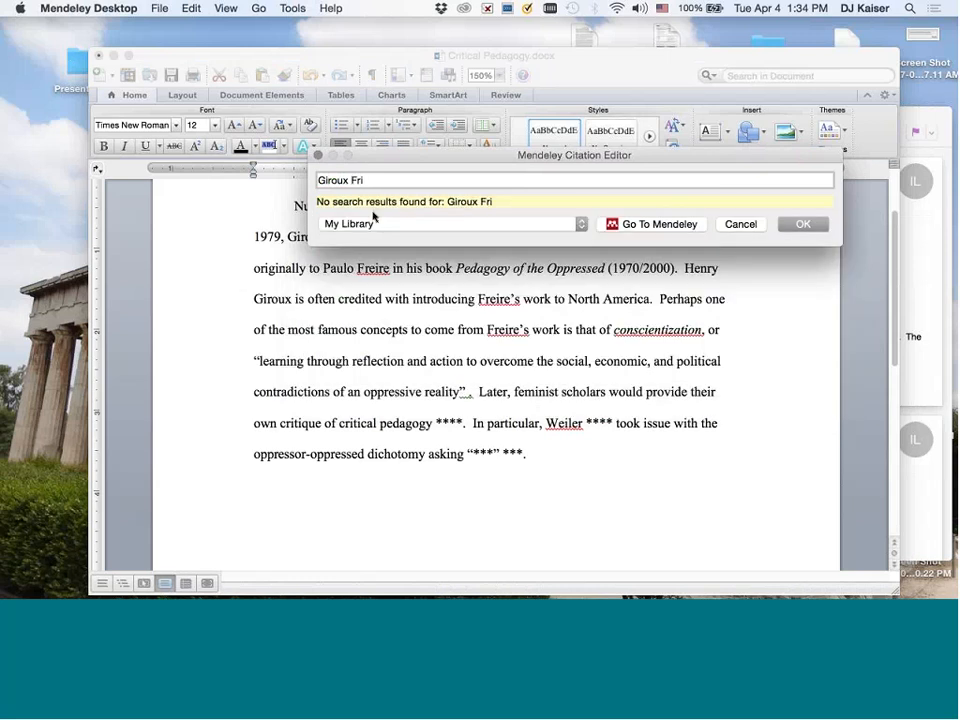
pyautogui.press('BackSpace')
pyautogui.write('ei')
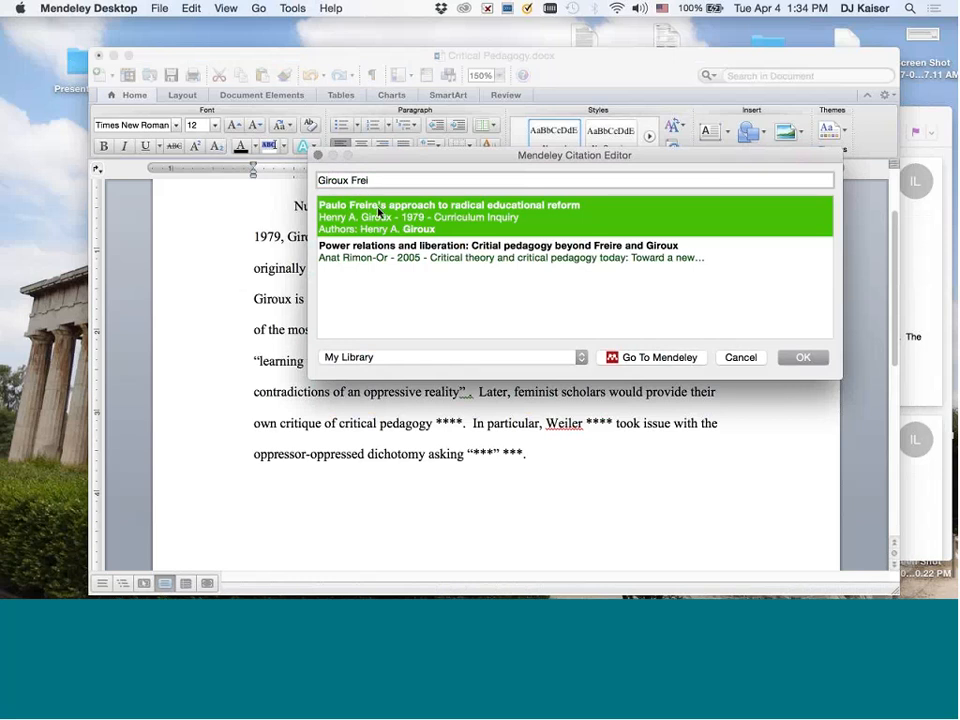
pyautogui.click(484, 219)
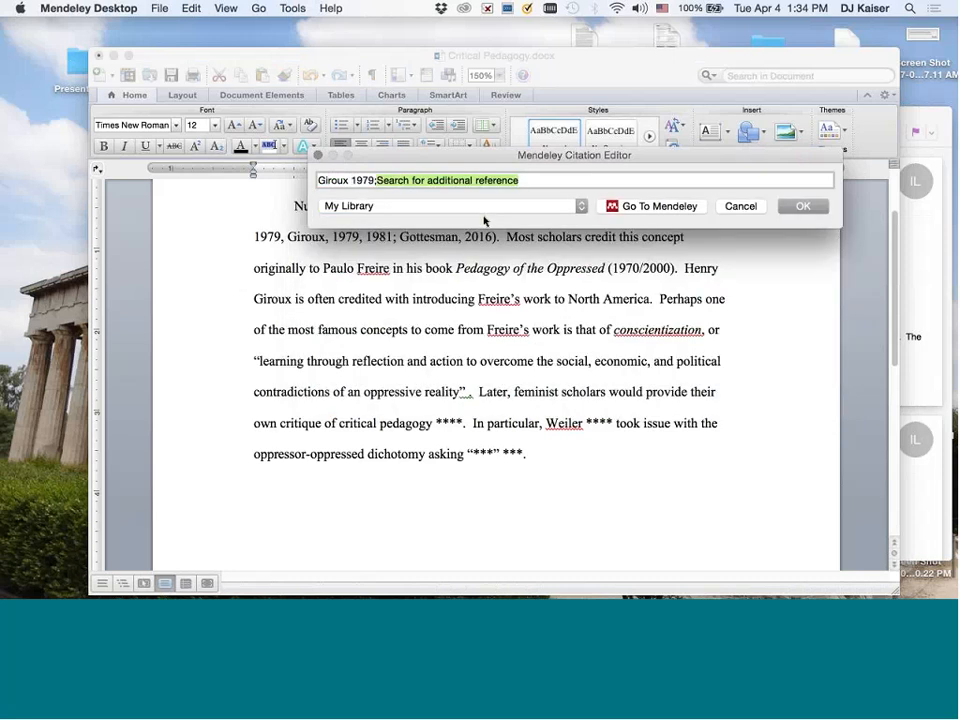
pyautogui.click(803, 208)
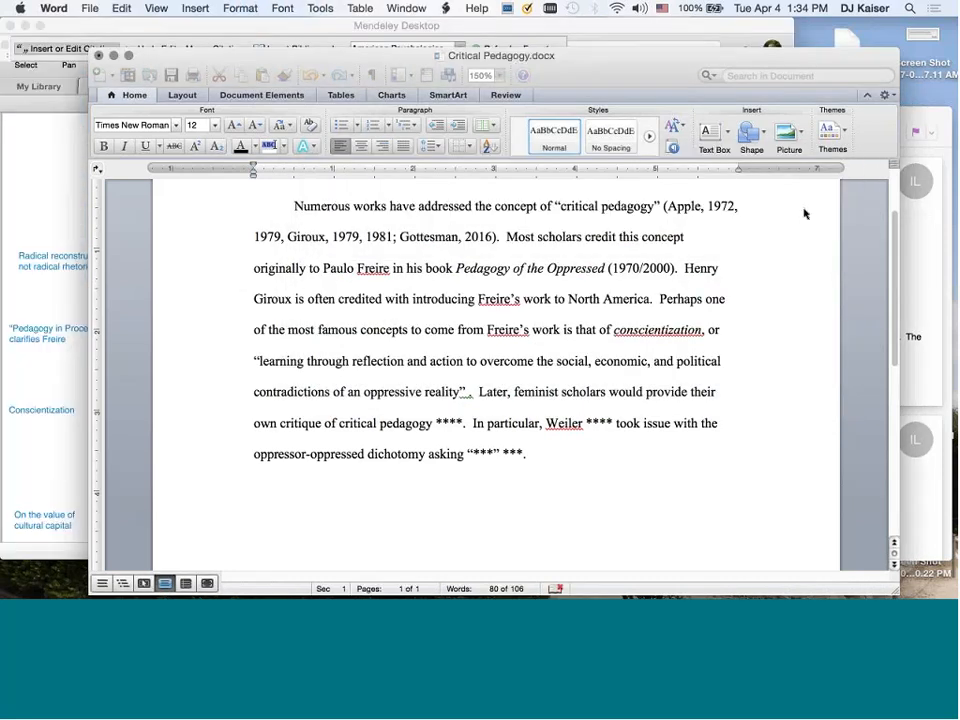
# Edit the Giroux 1979 citation after the “oppressive reality” quotation to add page 266
pyautogui.scroll(-1, 677, 248)
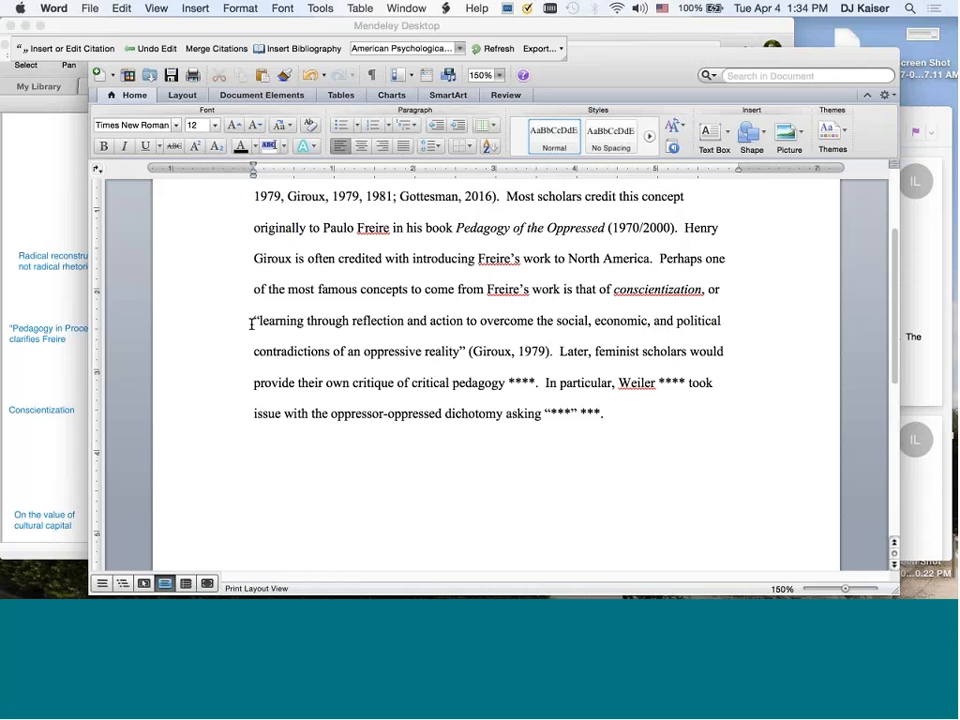
pyautogui.click(500, 349)
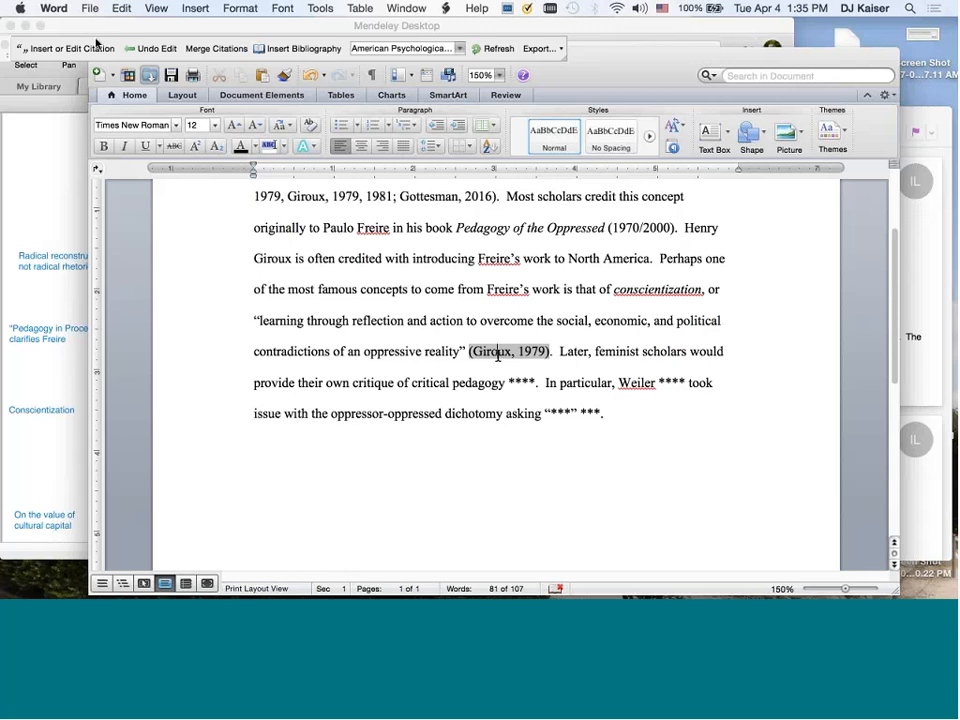
pyautogui.click(57, 49)
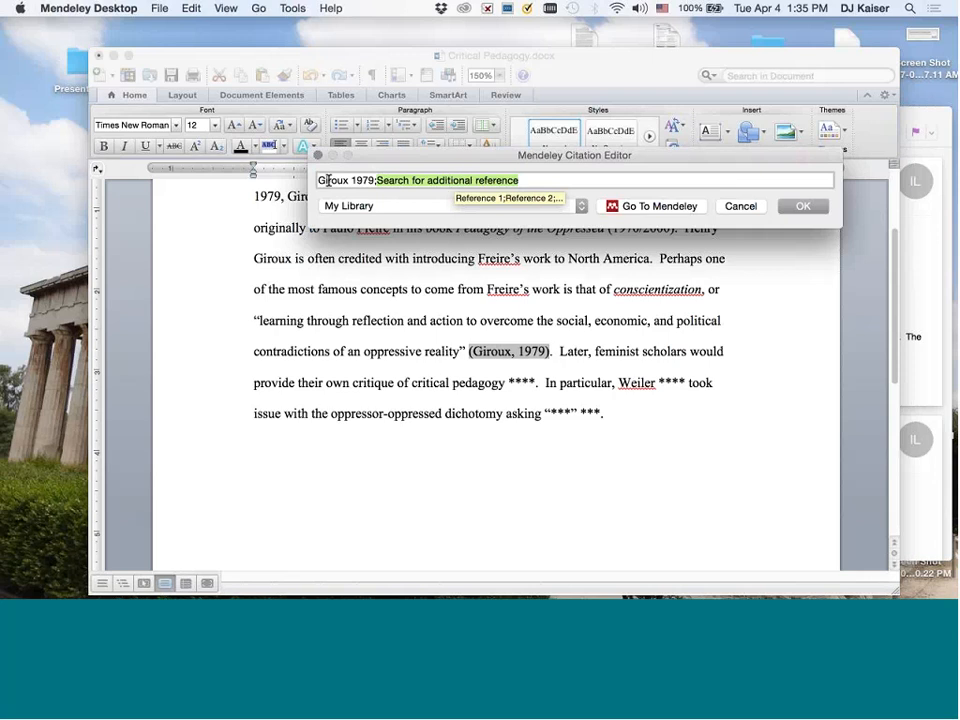
pyautogui.click(328, 180)
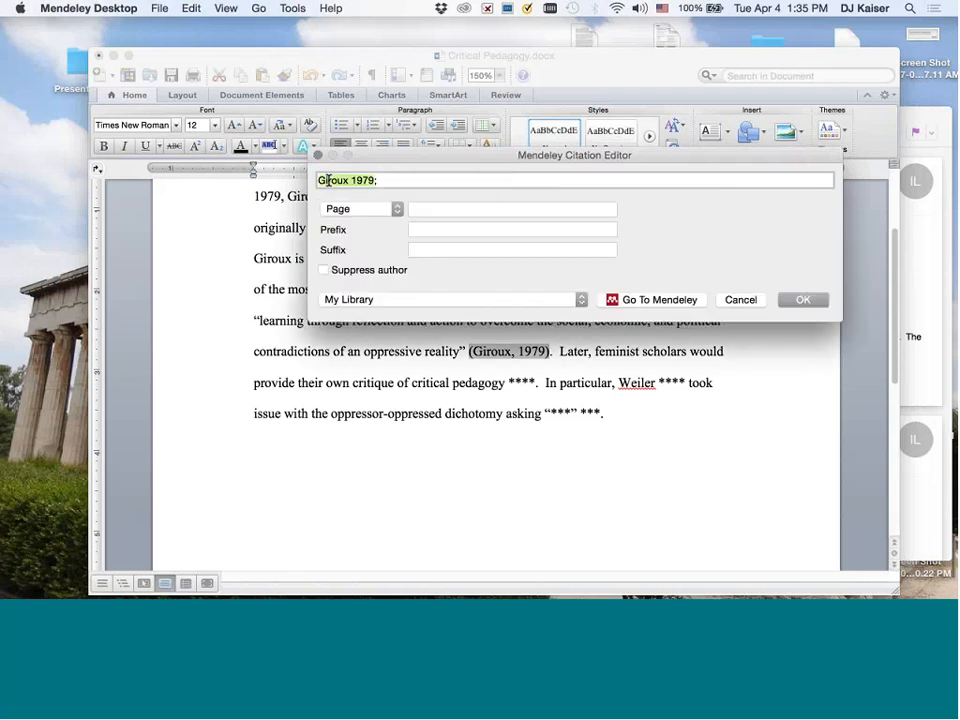
pyautogui.click(421, 206)
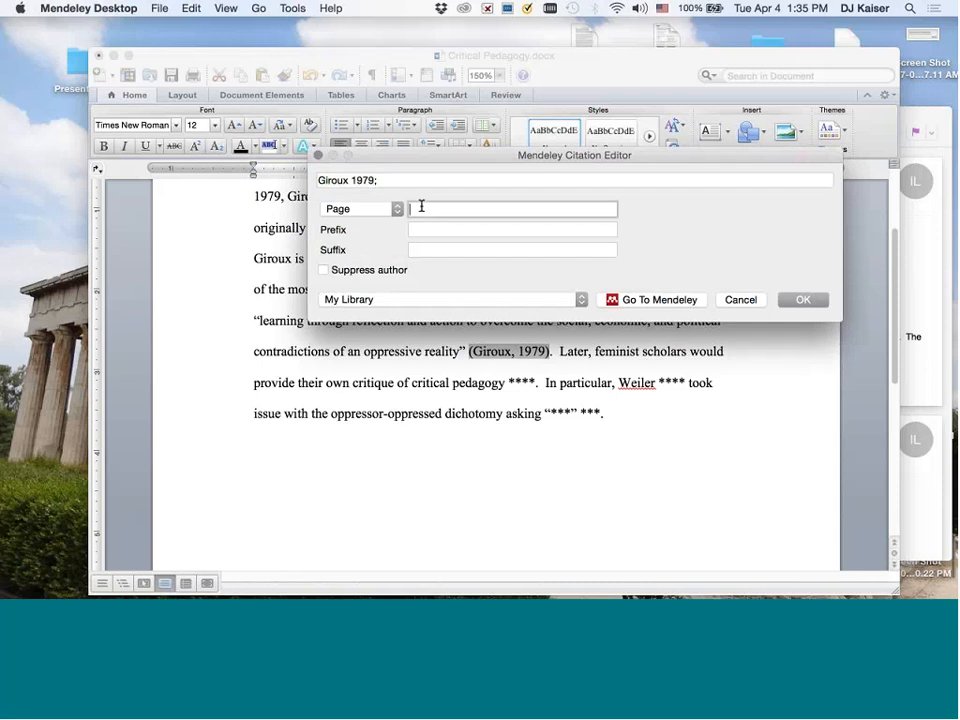
pyautogui.write('266')
pyautogui.click(800, 299)
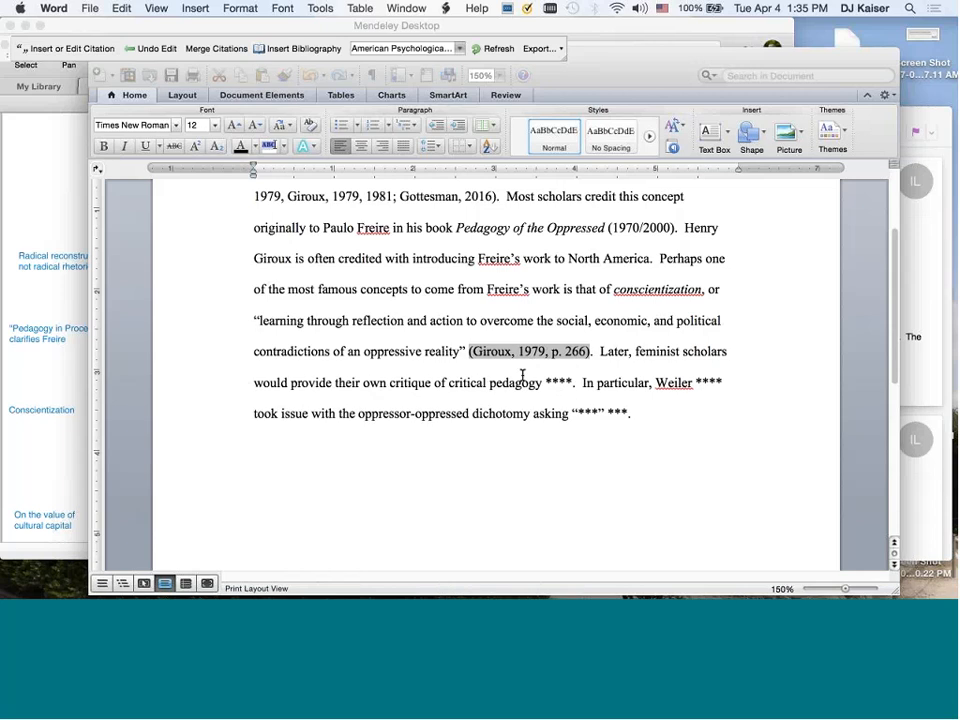
# Italicize “political contradictions” and “oppressive reality” in the quotation
pyautogui.scroll(-2, 482, 311)
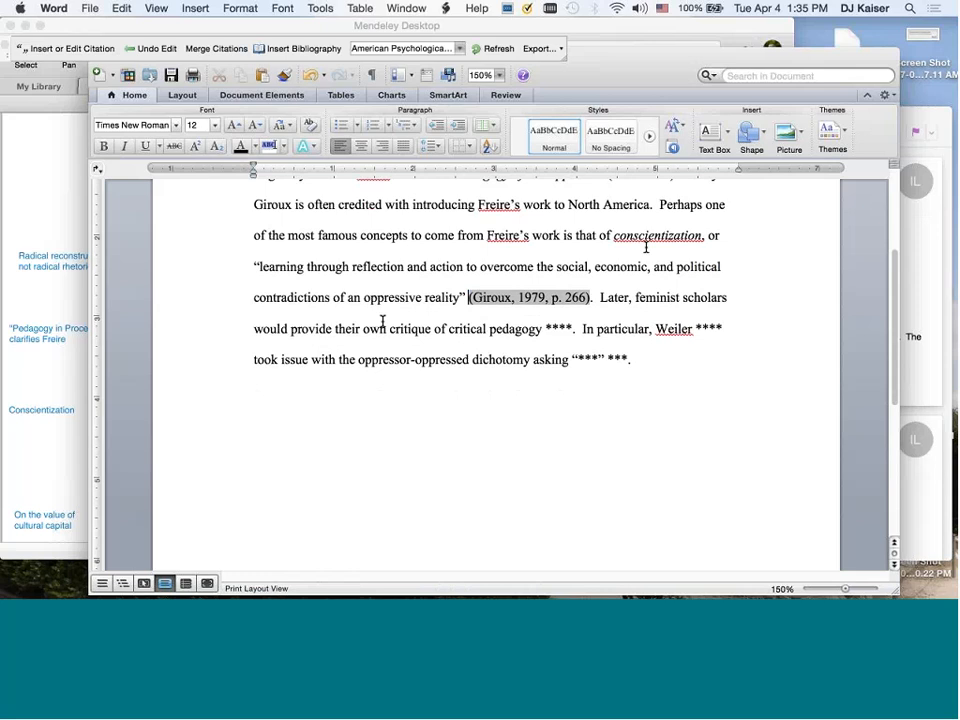
pyautogui.moveTo(689, 267); pyautogui.dragTo(430, 297)
pyautogui.press('super+i')
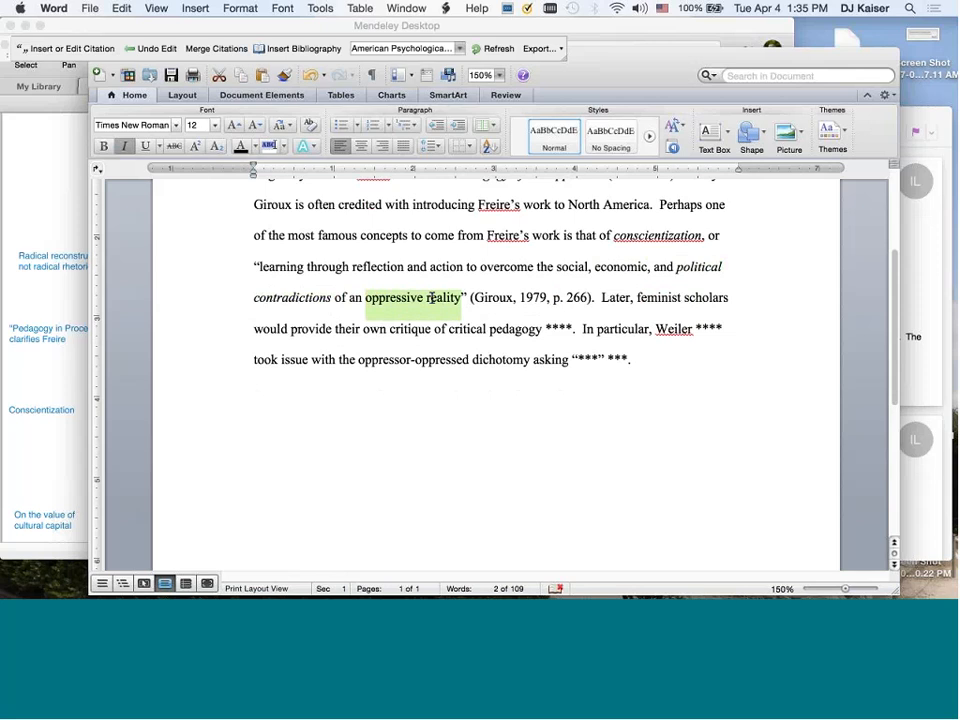
pyautogui.press('super+i')
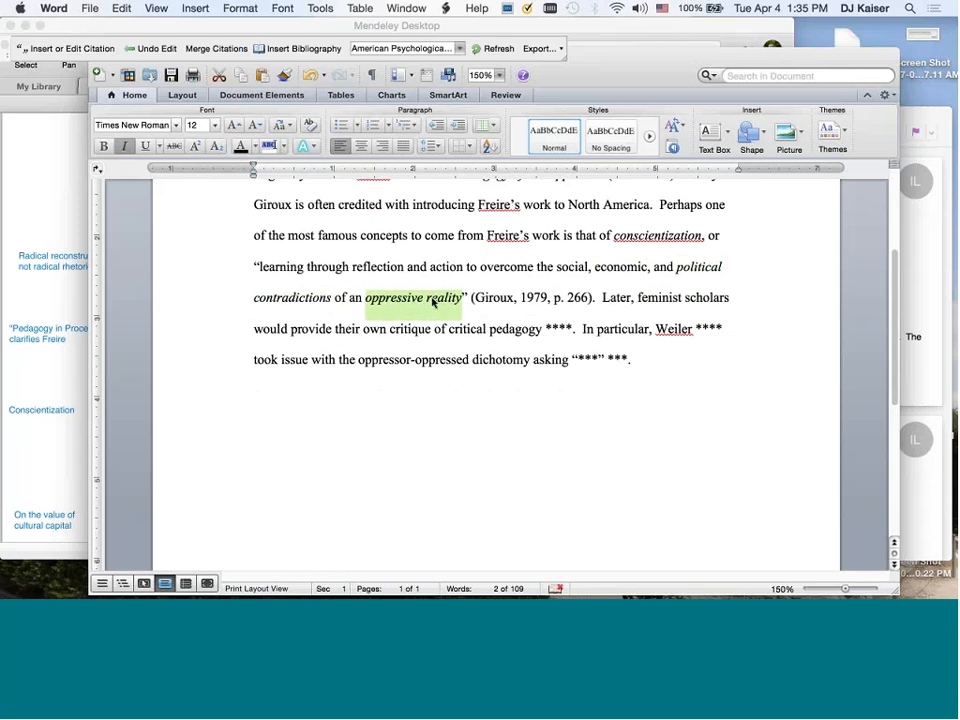
# Edit the Giroux 1979 citation after the quotation to add the suffix “, emphasis added”
pyautogui.click(507, 297)
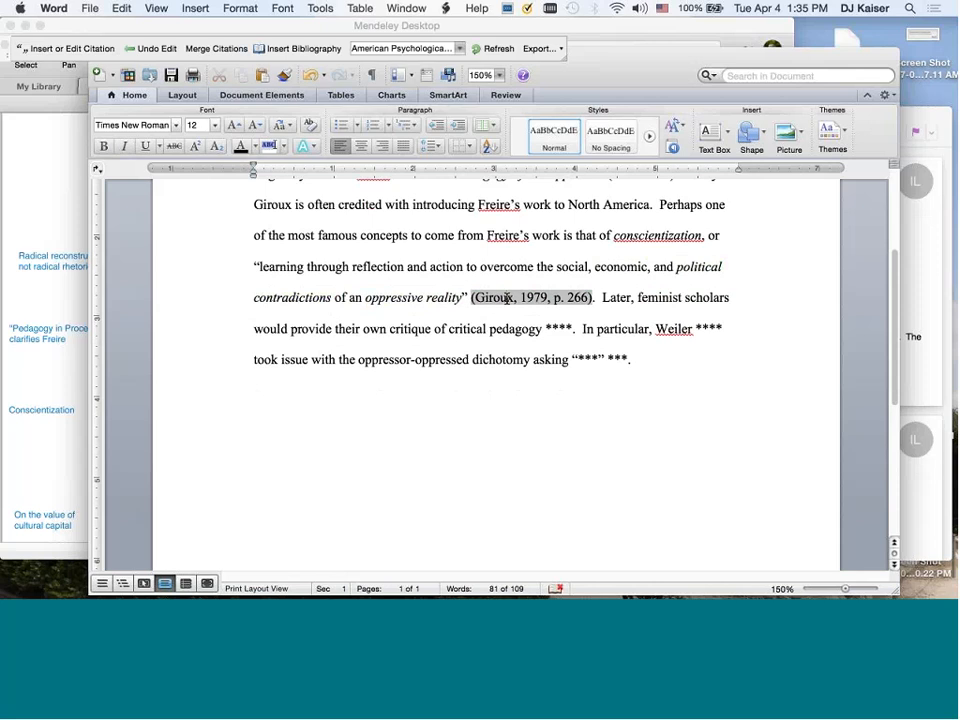
pyautogui.click(494, 298)
pyautogui.moveTo(494, 298); pyautogui.dragTo(526, 297)
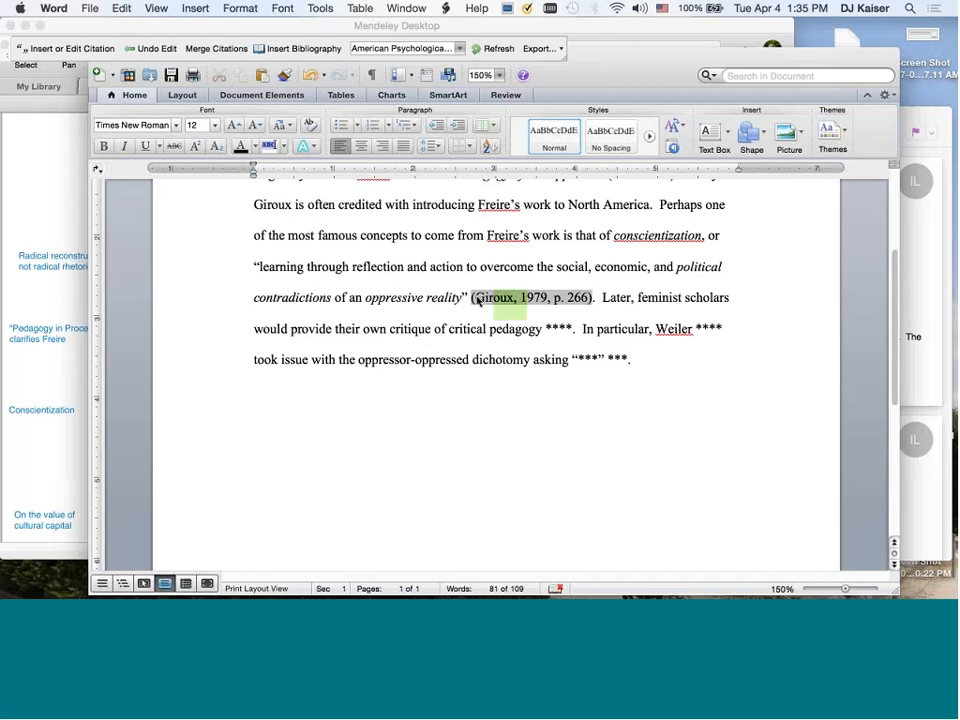
pyautogui.click(52, 52)
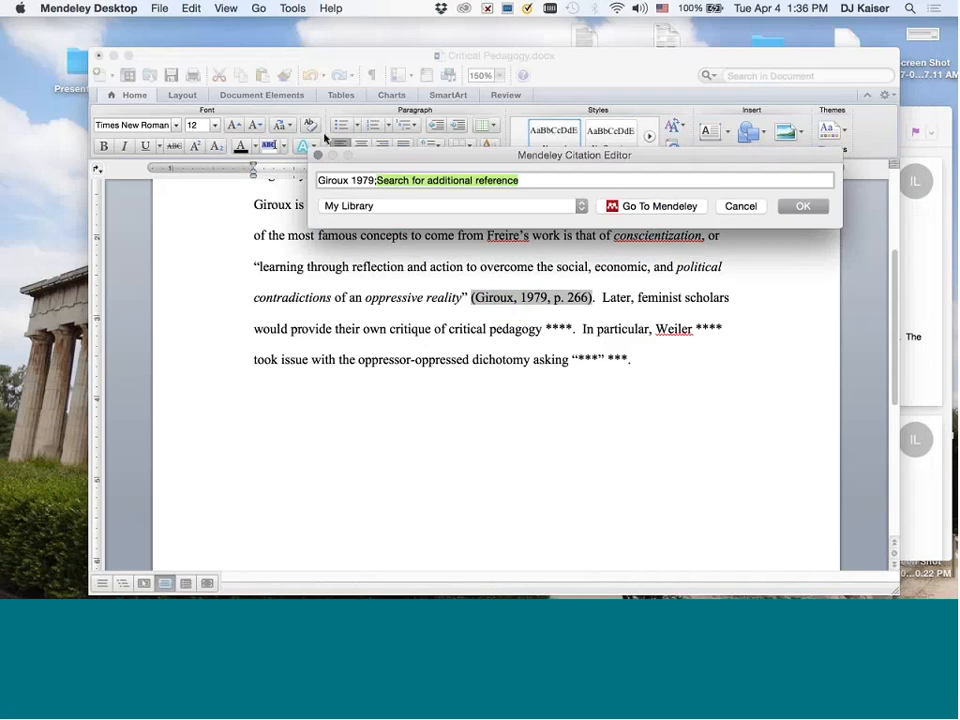
pyautogui.click(329, 180)
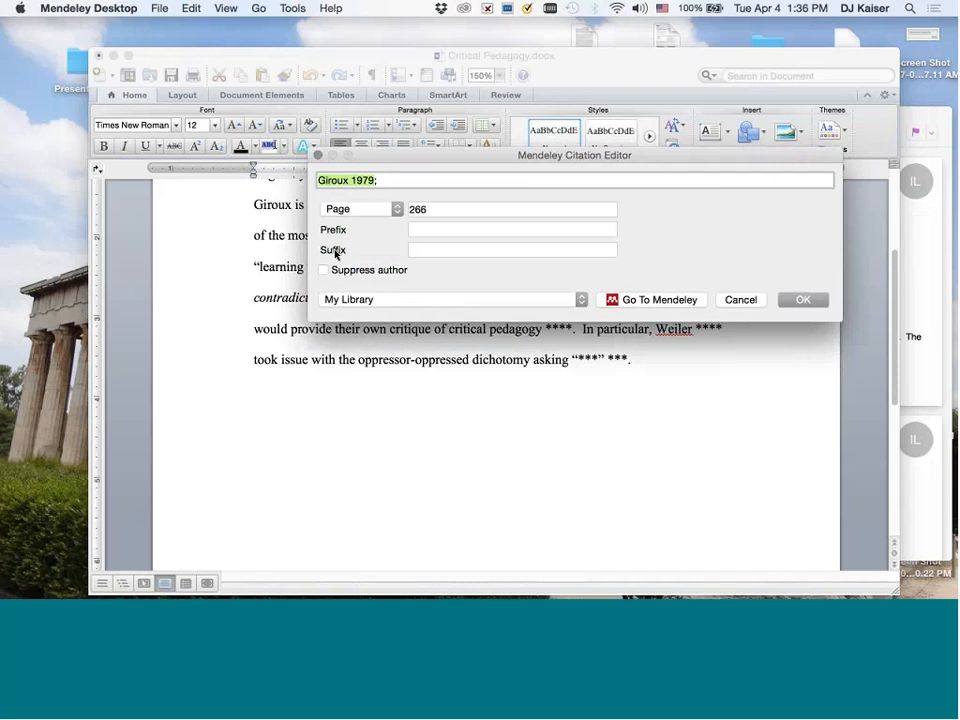
pyautogui.click(416, 252)
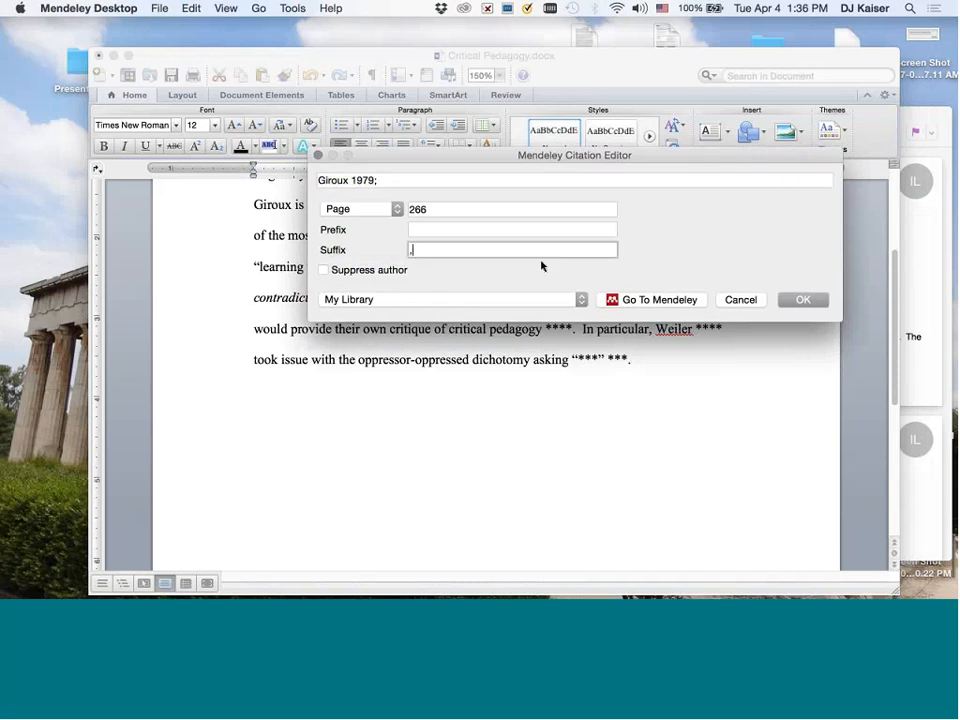
pyautogui.write(', emphasis added')
pyautogui.click(802, 300)
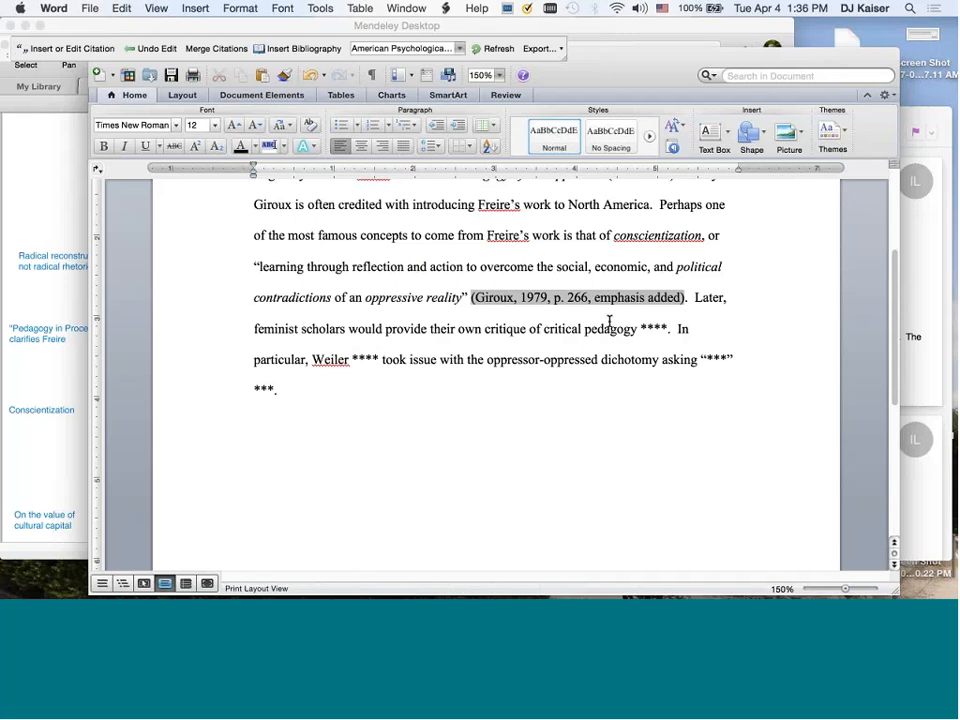
pyautogui.scroll(3, 609, 321)
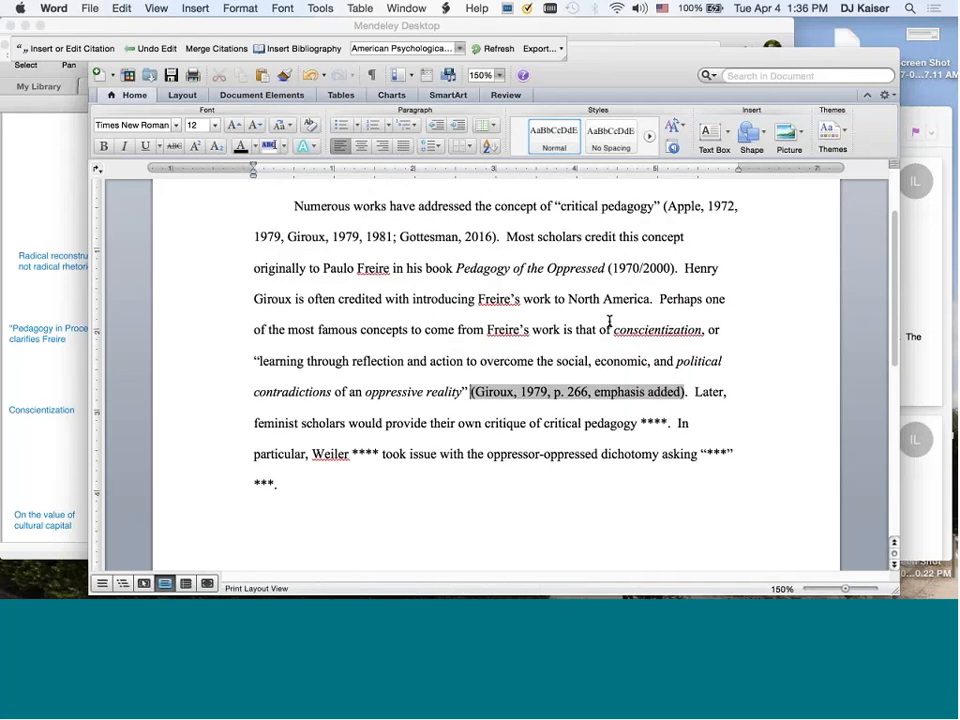
pyautogui.scroll(-1, 609, 321)
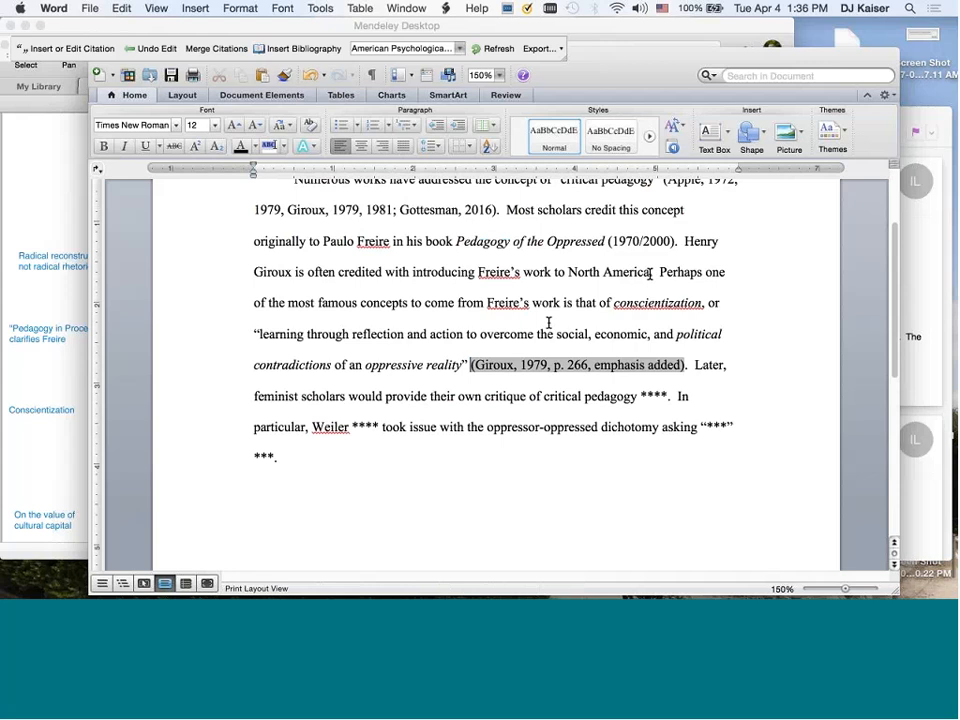
pyautogui.scroll(-3, 452, 360)
pyautogui.click(452, 360)
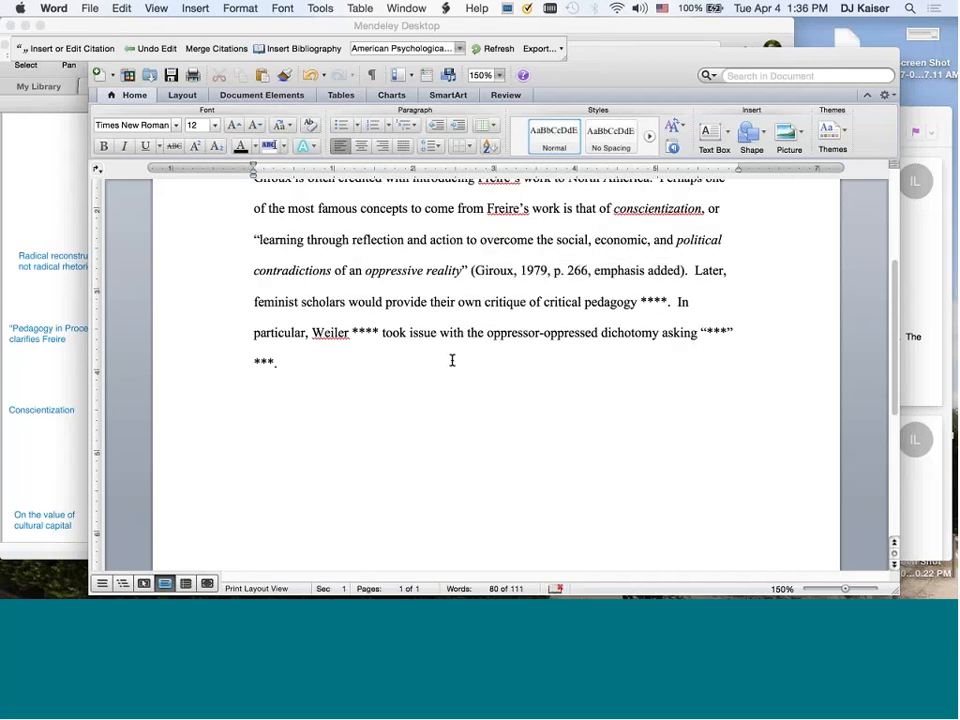
# Insert a Gottesman 2016 citation with the prefix “See also” after “Freire’s work to North America”
pyautogui.press('Return')
pyautogui.click(291, 361)
pyautogui.scroll(3, 449, 340)
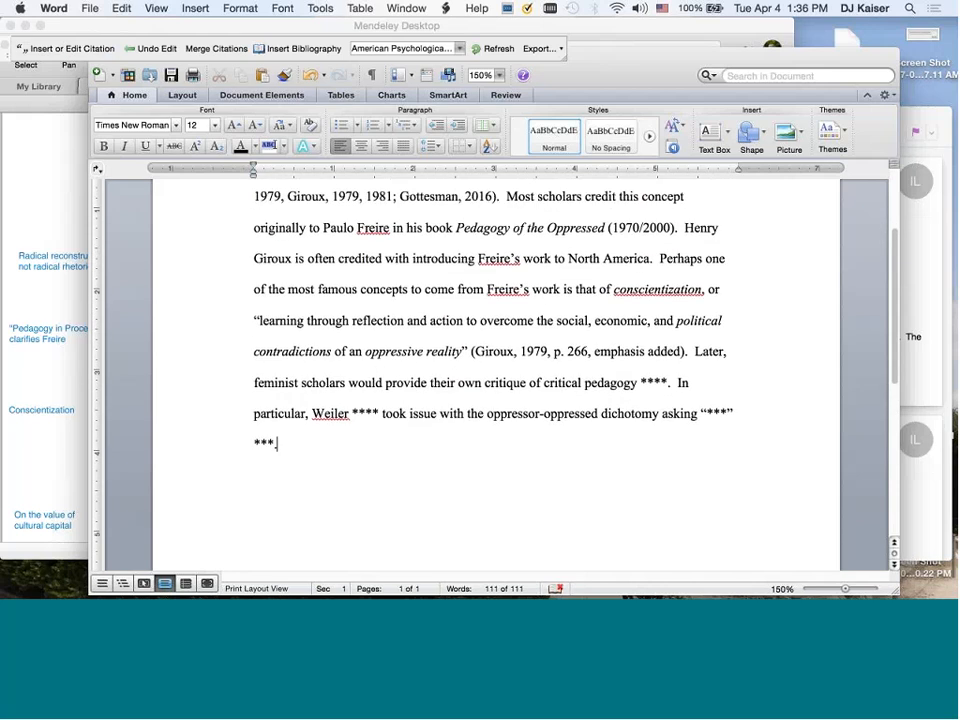
pyautogui.click(649, 259)
pyautogui.click(80, 49)
pyautogui.write('gotte')
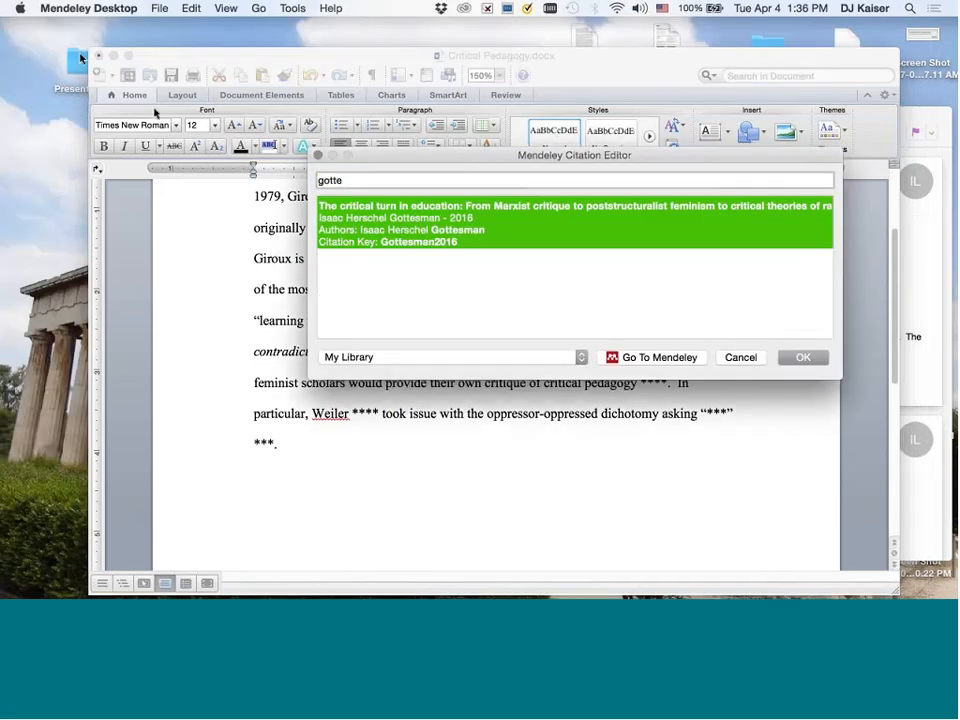
pyautogui.click(354, 210)
pyautogui.click(343, 179)
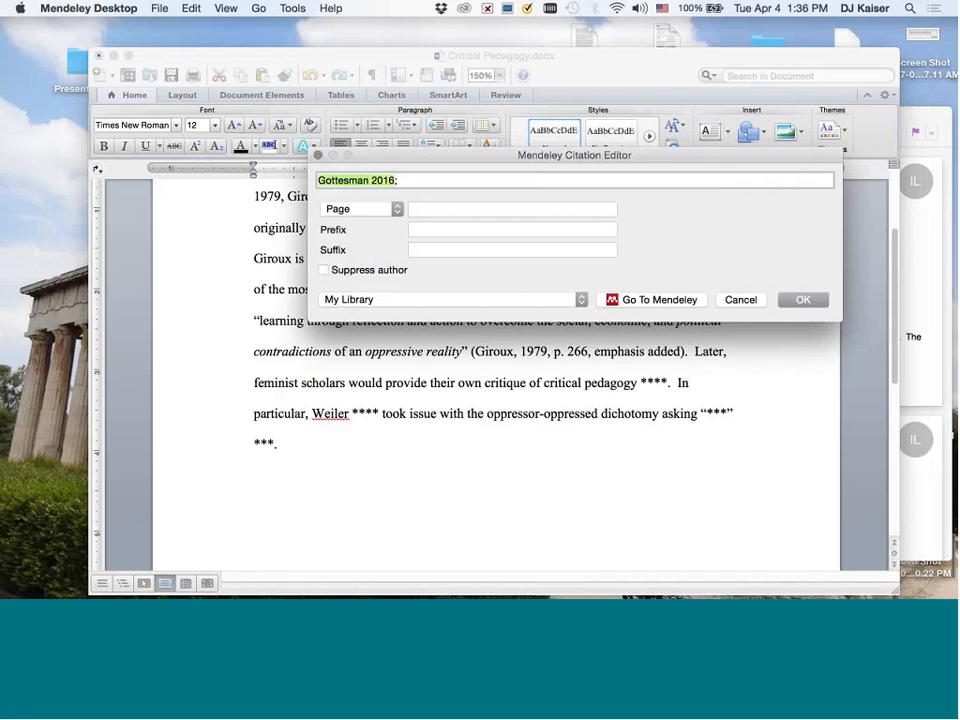
pyautogui.click(427, 230)
pyautogui.write('S')
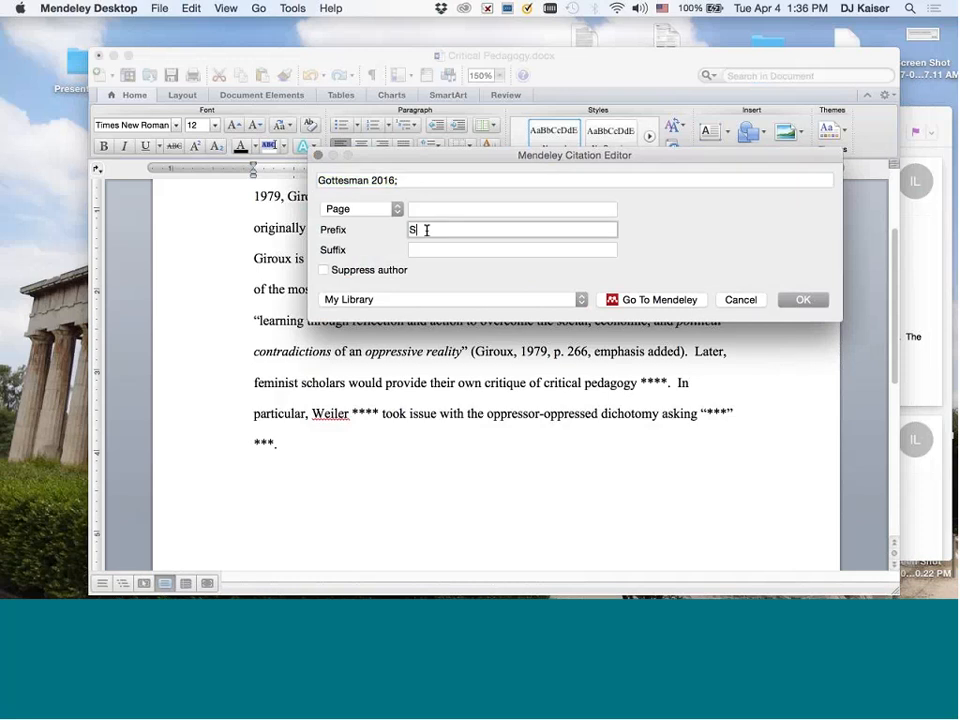
pyautogui.write('ee also')
pyautogui.click(804, 300)
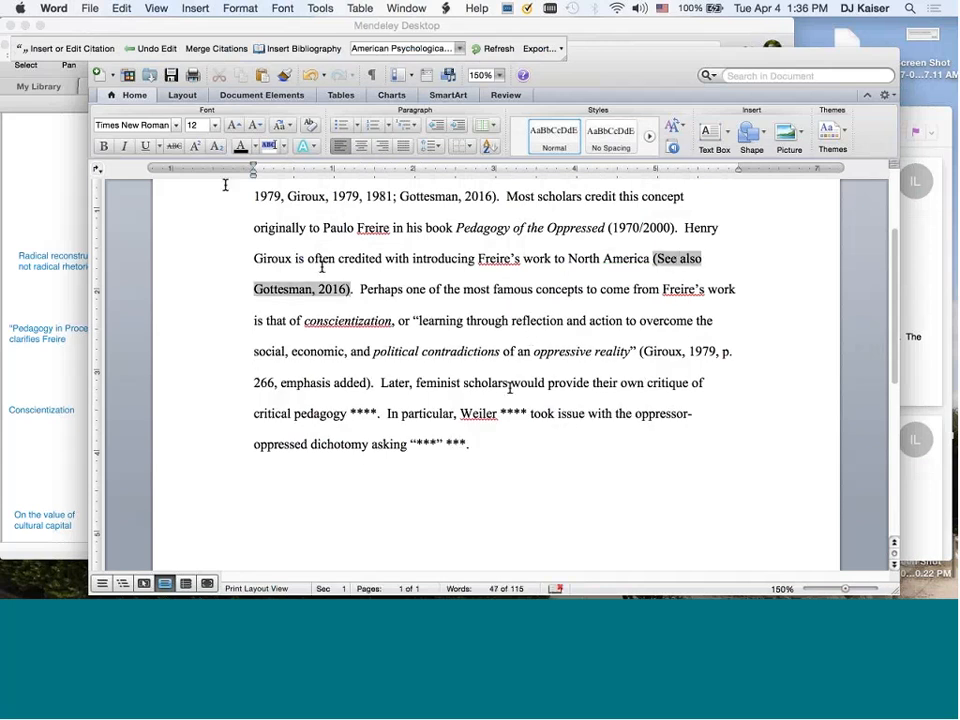
# Reopen the Gottesman 2016 citation to review its prefix setting and close the editor
pyautogui.click(49, 47)
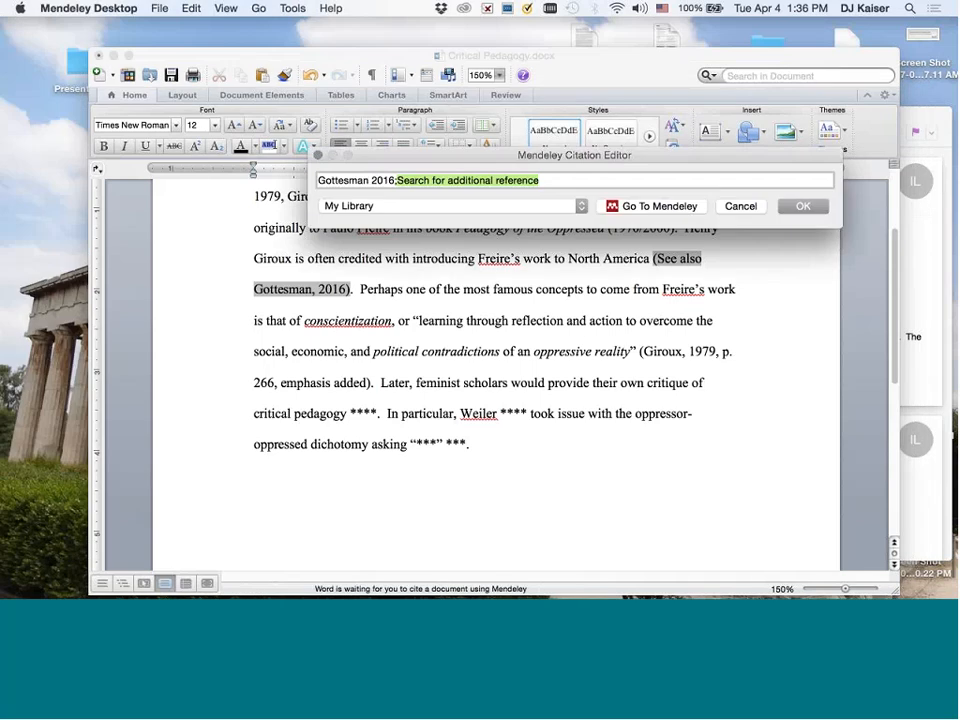
pyautogui.click(355, 180)
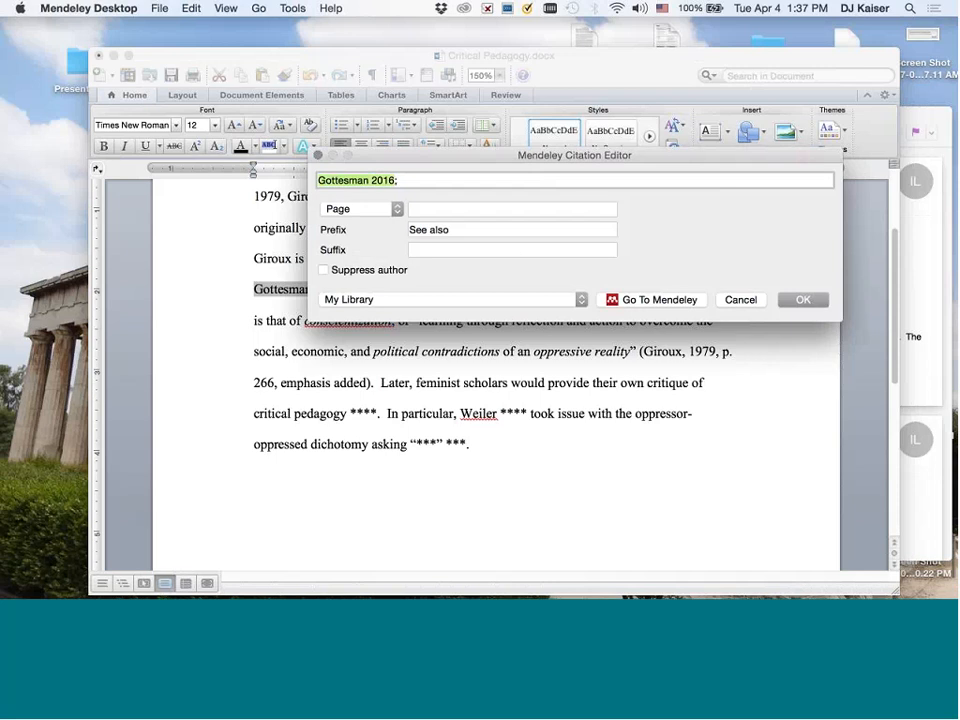
pyautogui.click(794, 300)
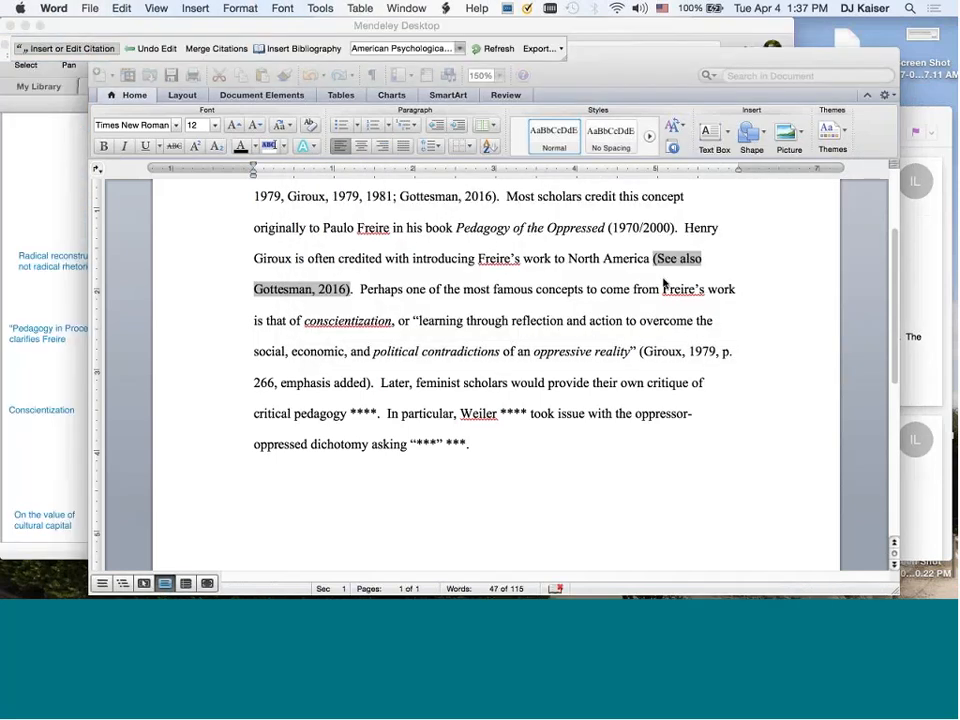
# Replace the asterisk placeholder after “critique of critical pedagogy” with a combined citation of Ellsworth 1989 and Weiler 1991
pyautogui.scroll(-2, 664, 284)
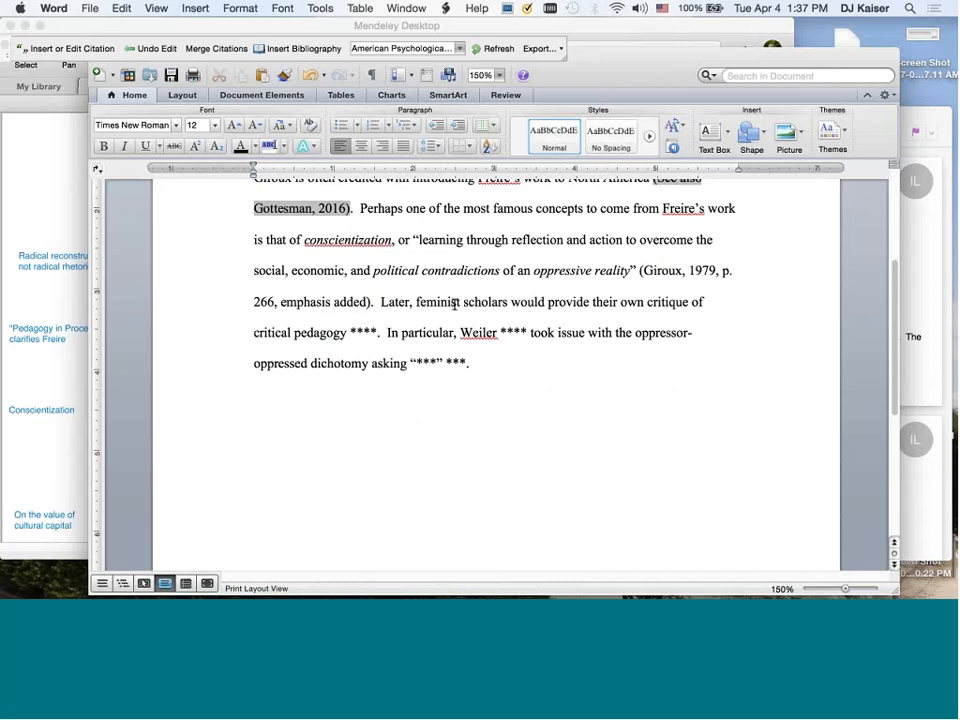
pyautogui.click(377, 303)
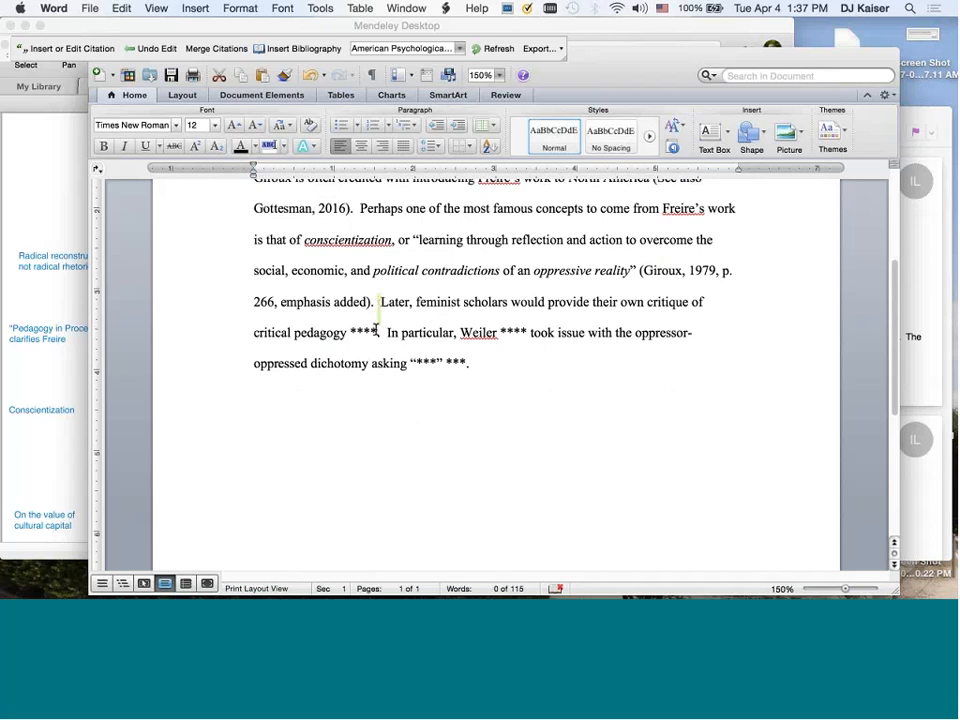
pyautogui.doubleClick(368, 332)
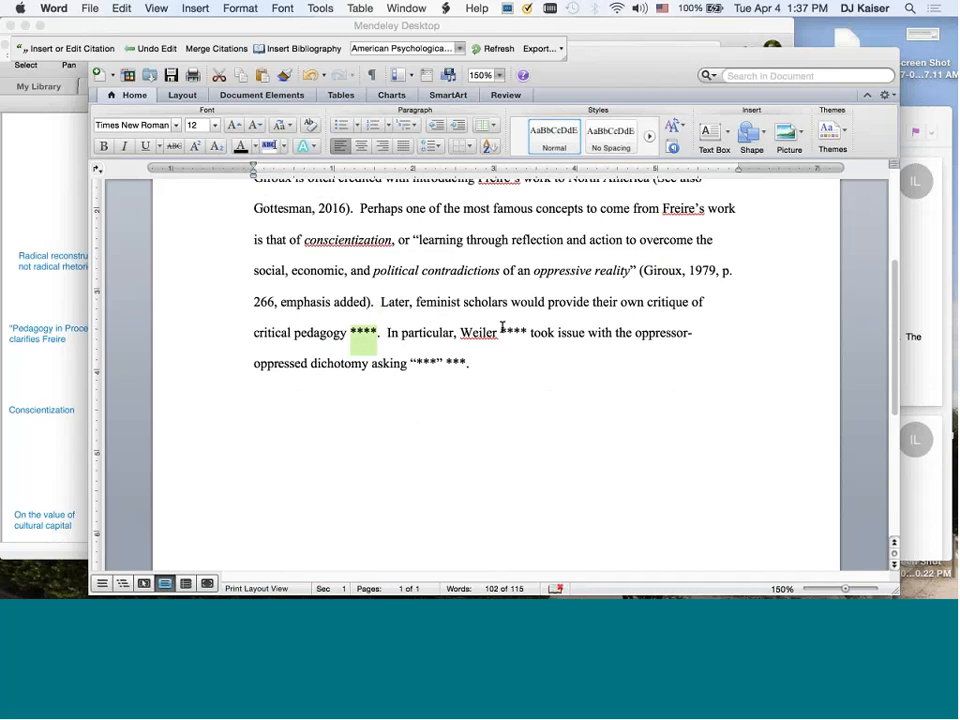
pyautogui.press('BackSpace')
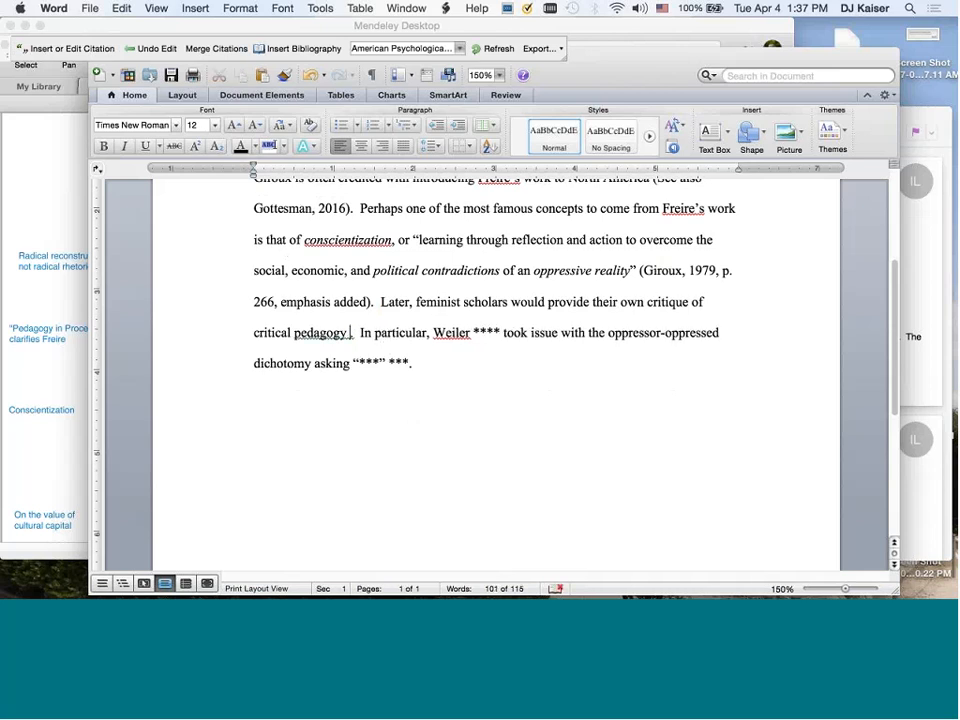
pyautogui.click(45, 48)
pyautogui.write('Ellswor')
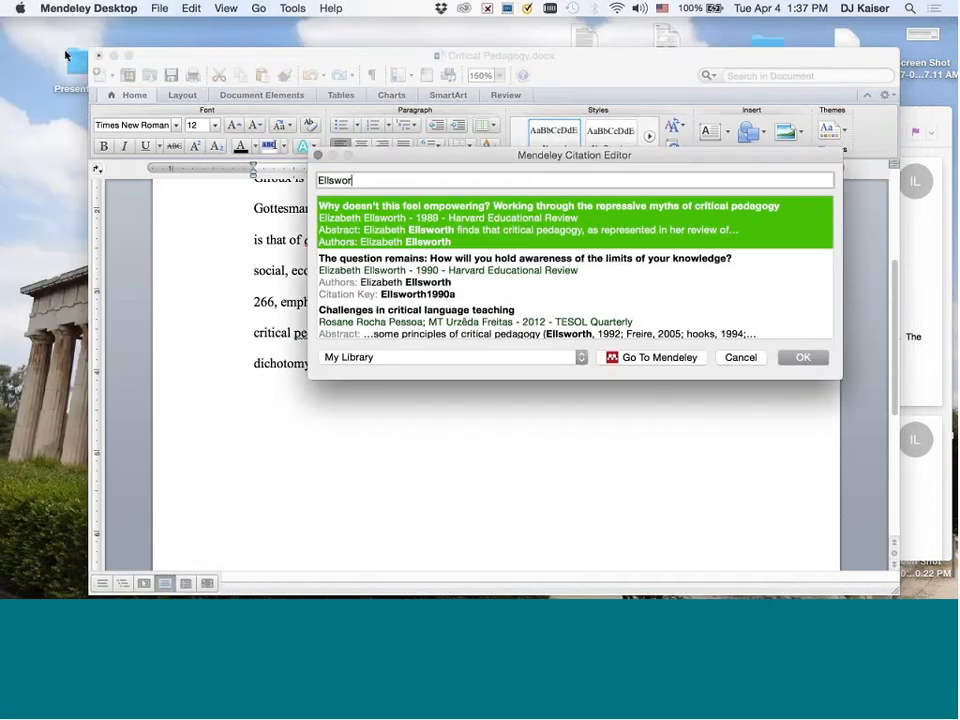
pyautogui.click(424, 217)
pyautogui.write('Wei')
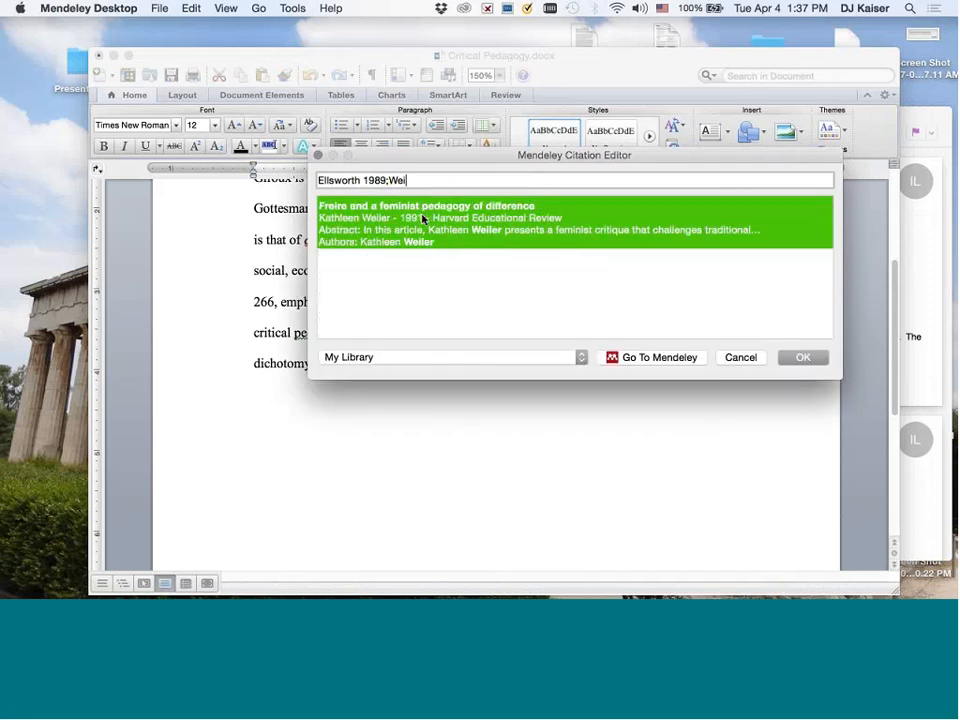
pyautogui.write('l')
pyautogui.click(483, 229)
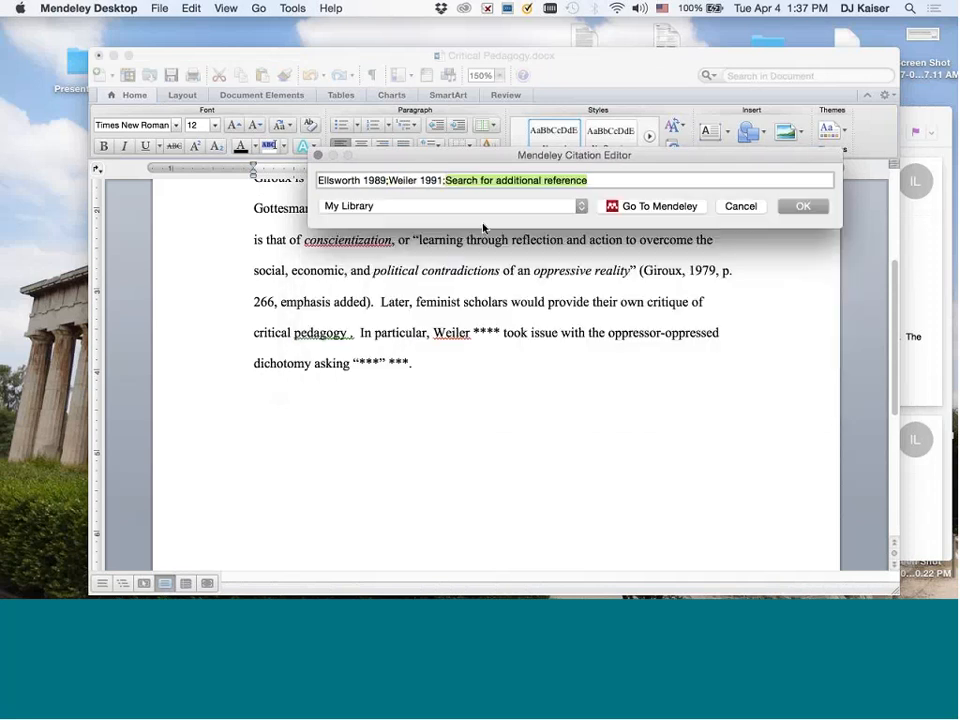
pyautogui.click(804, 207)
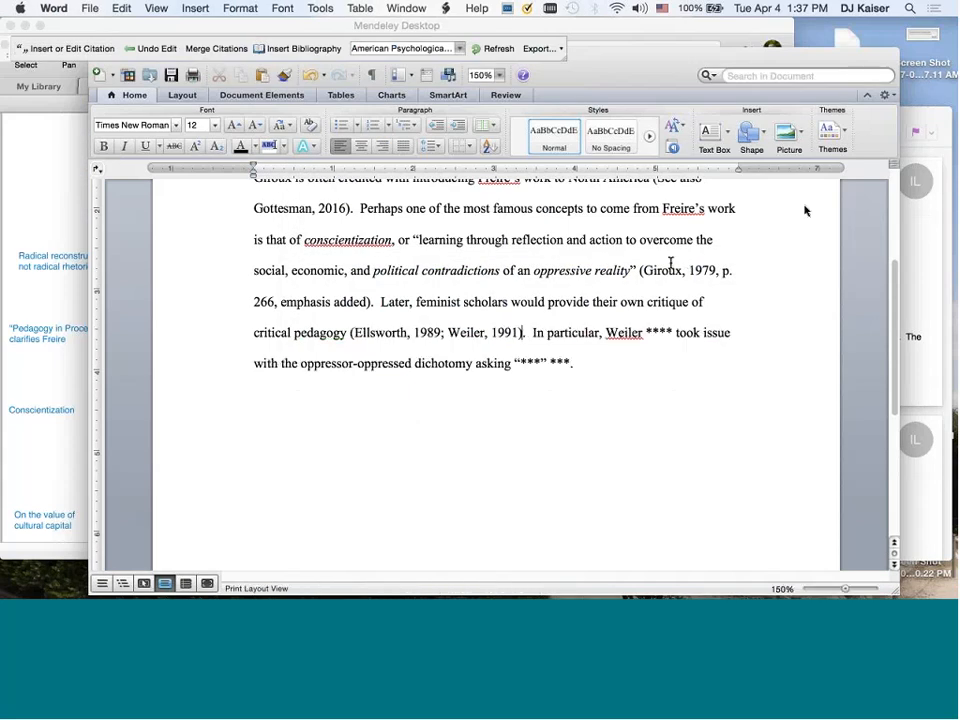
# Replace the asterisks after “In particular, Weiler” with a citation of Weiler 1991, “Freire and a feminist pedagogy of difference”
pyautogui.scroll(-1, 640, 280)
pyautogui.click(601, 318)
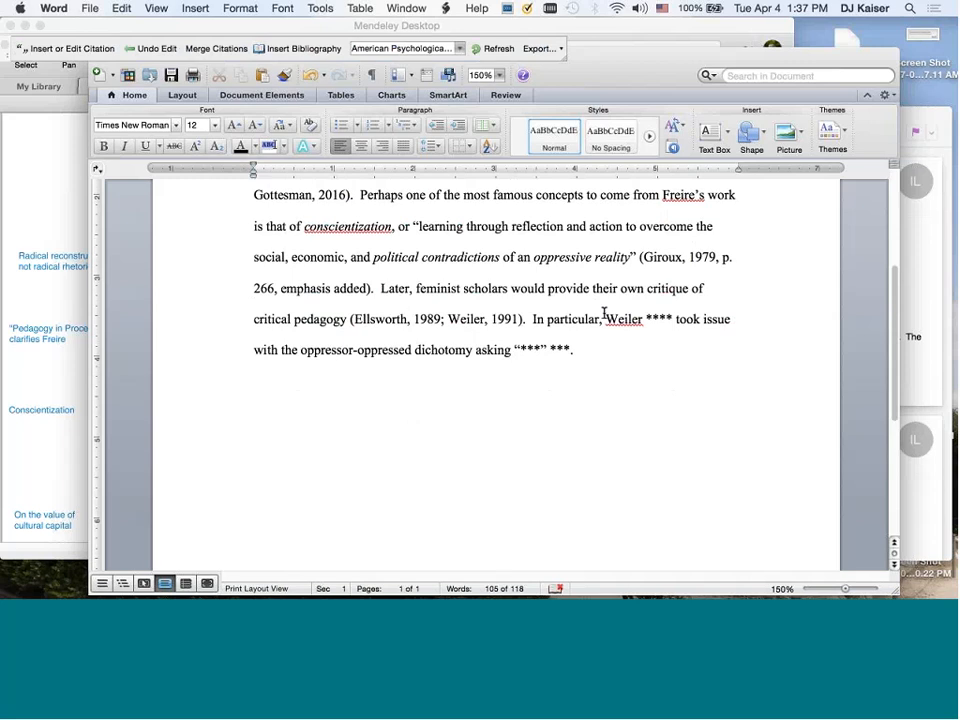
pyautogui.scroll(-1, 604, 312)
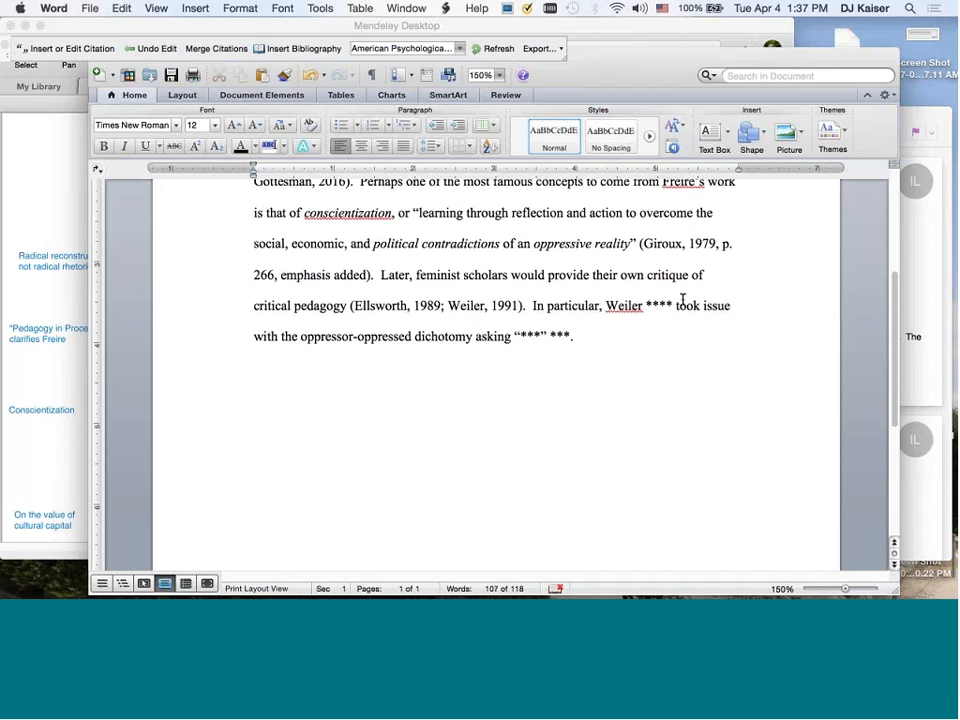
pyautogui.click(672, 305)
pyautogui.press('BackSpace')
pyautogui.press('BackSpace')
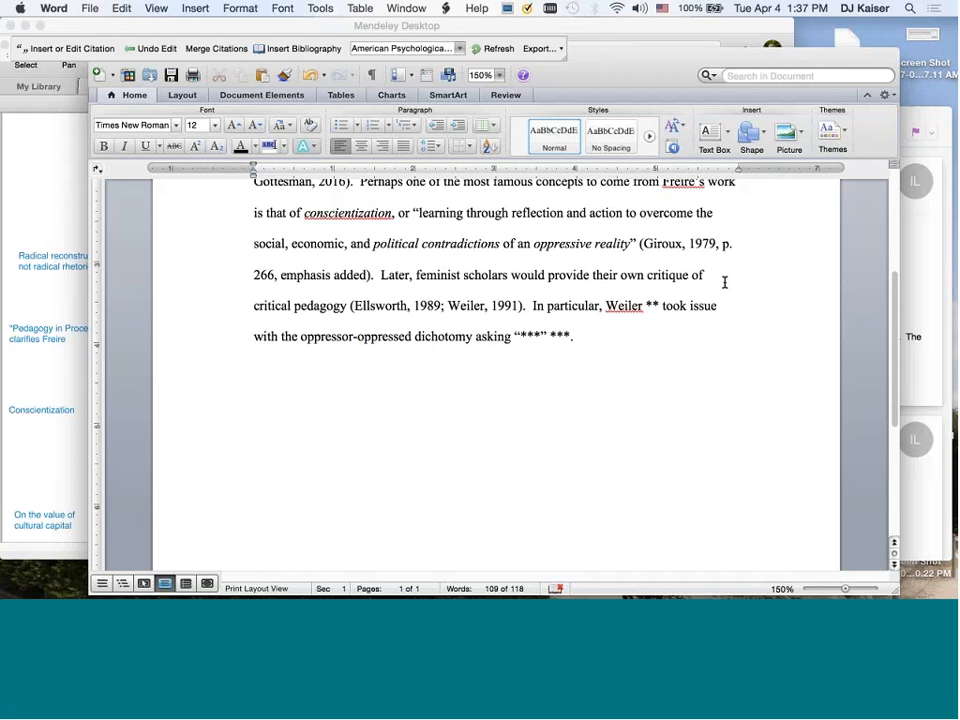
pyautogui.click(75, 52)
pyautogui.write('Weil')
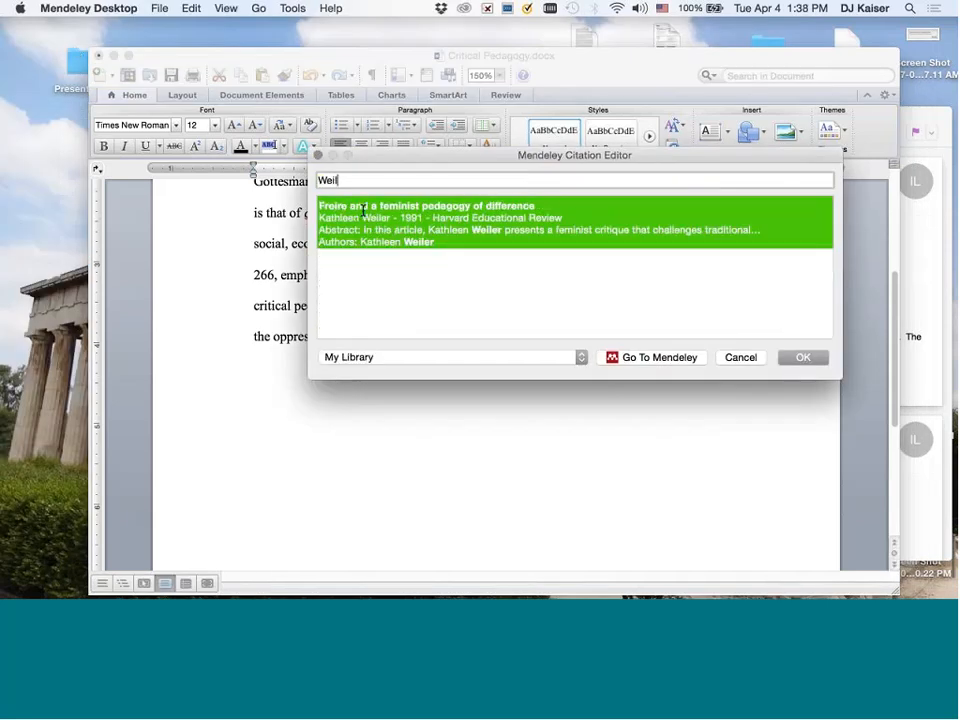
pyautogui.click(363, 209)
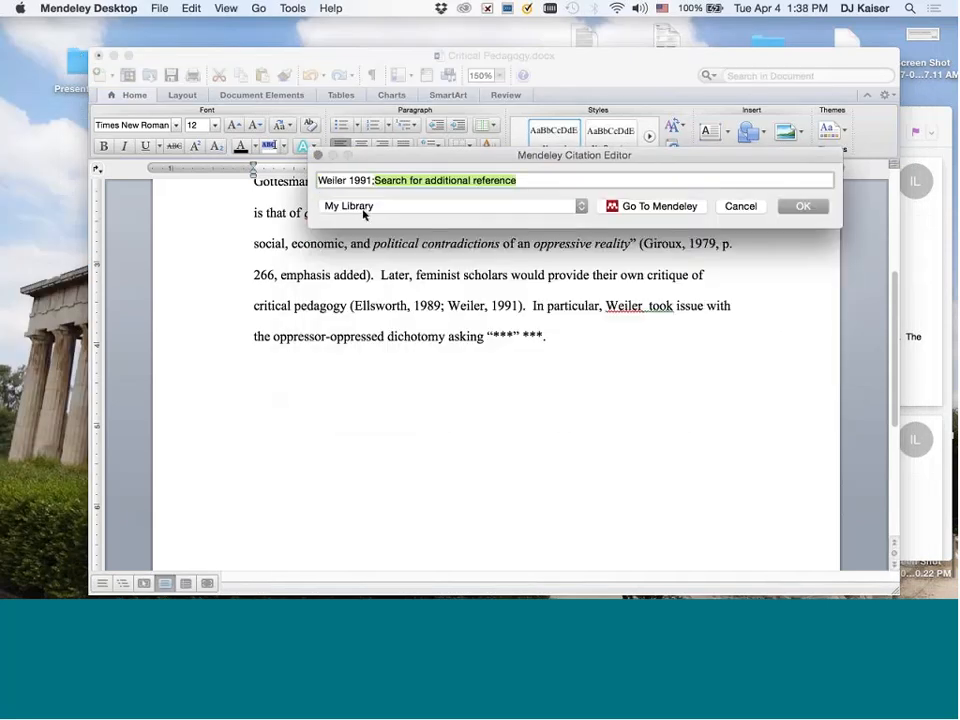
pyautogui.click(797, 207)
pyautogui.write('took issue with the oppressor-oppressed dichotomy asking “***” ***.')
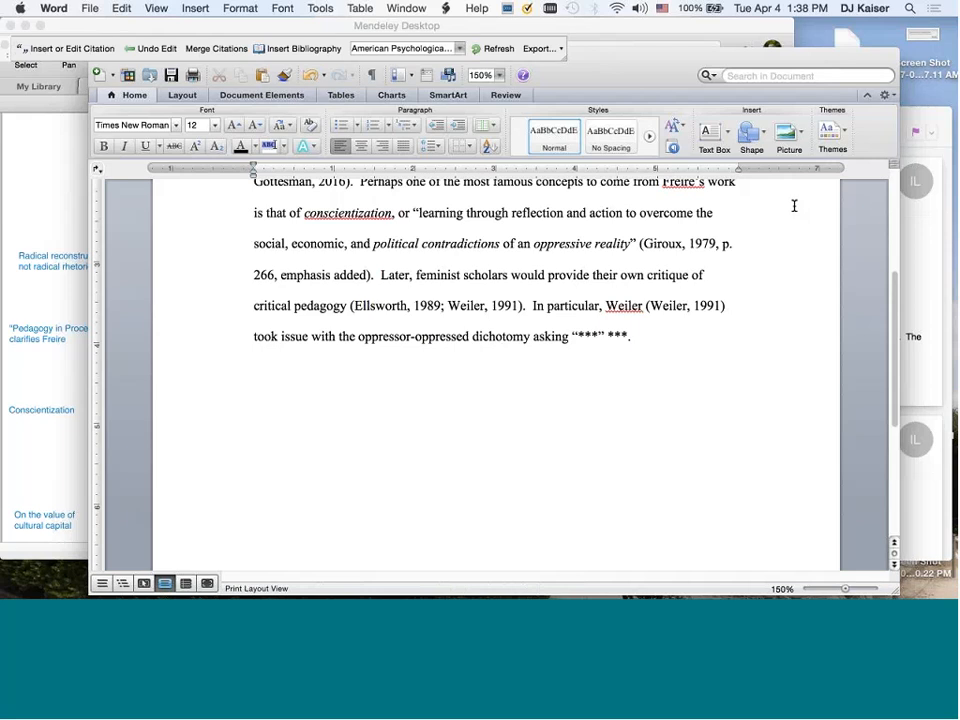
# Edit the Weiler 1991 citation after “In particular, Weiler” to suppress the author
pyautogui.click(666, 305)
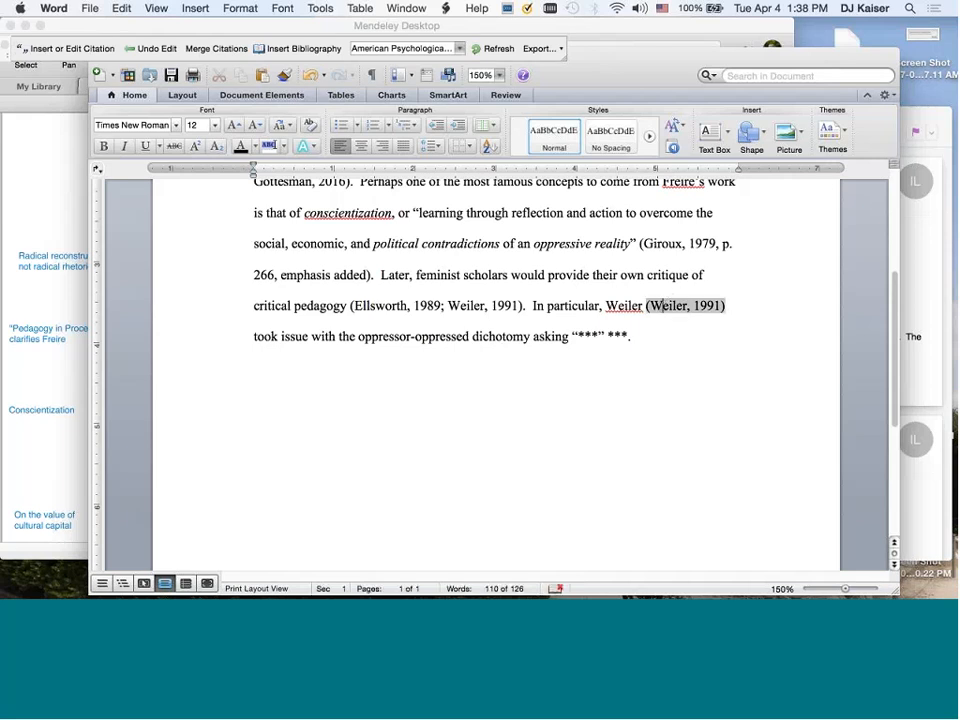
pyautogui.click(61, 50)
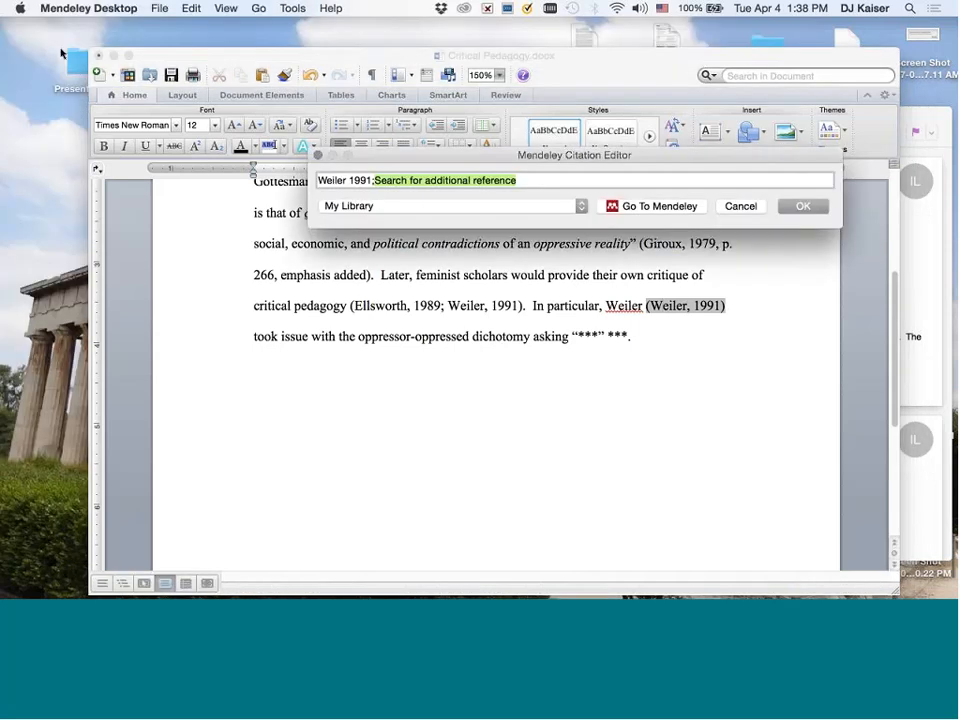
pyautogui.click(337, 180)
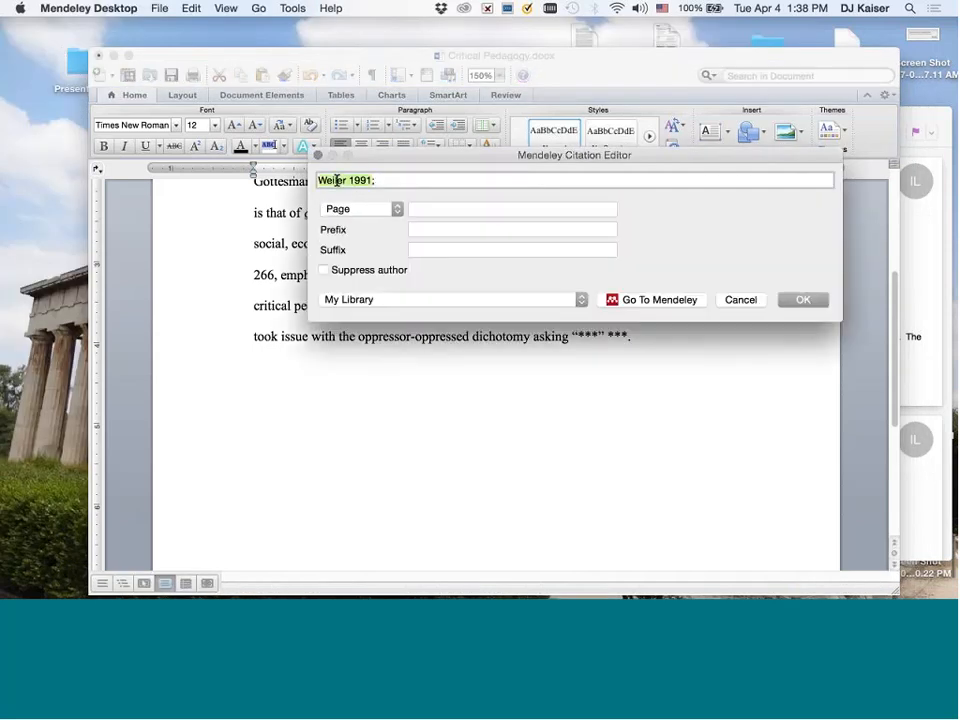
pyautogui.click(323, 271)
pyautogui.click(803, 300)
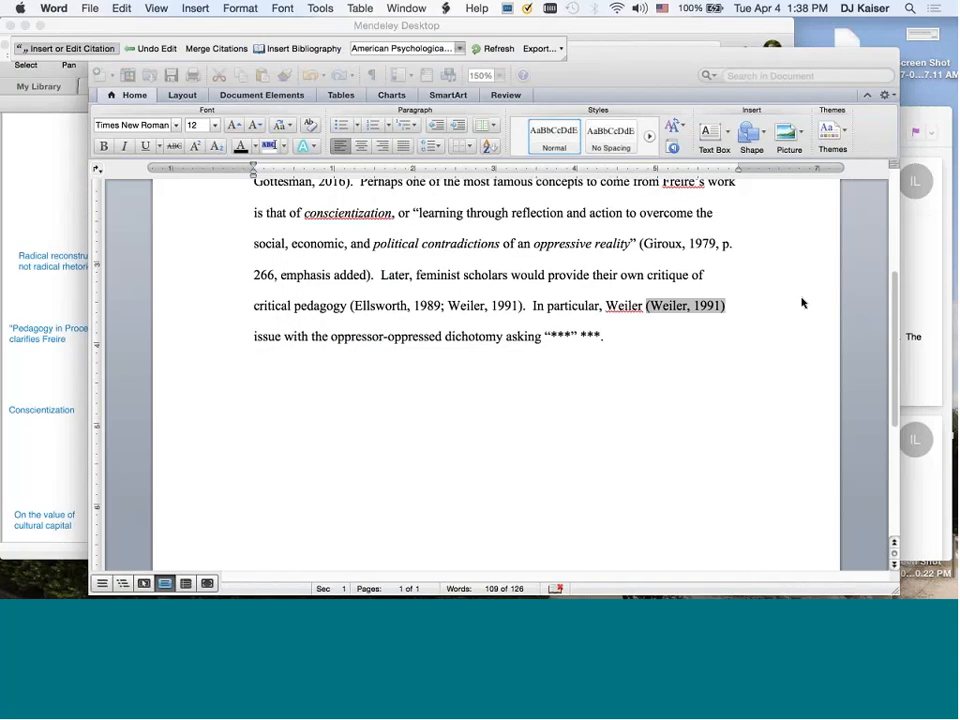
pyautogui.write('took')
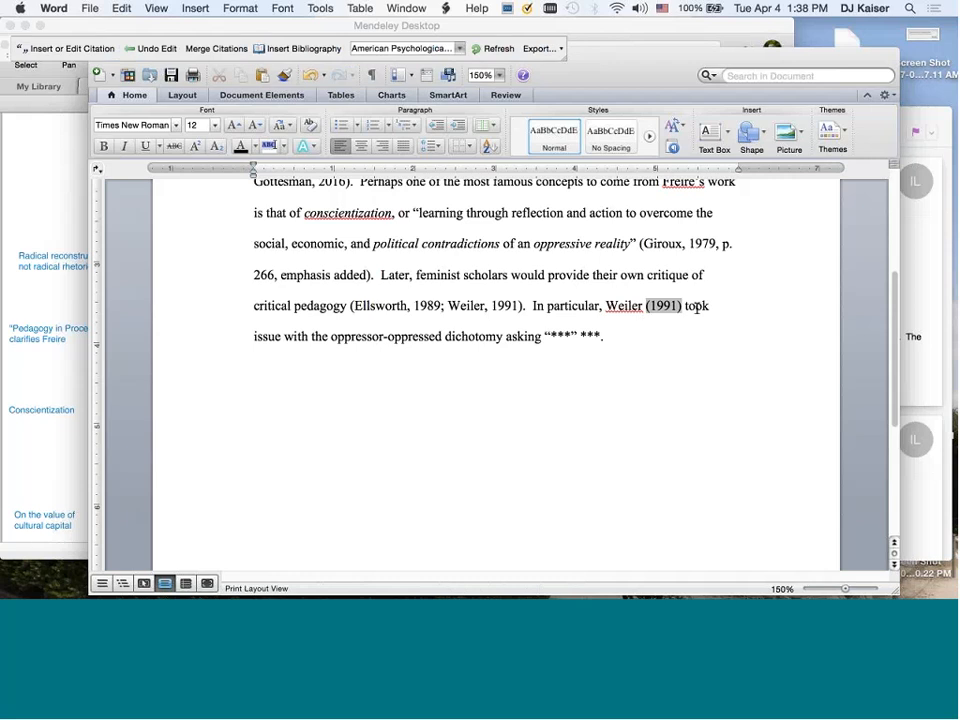
pyautogui.click(687, 306)
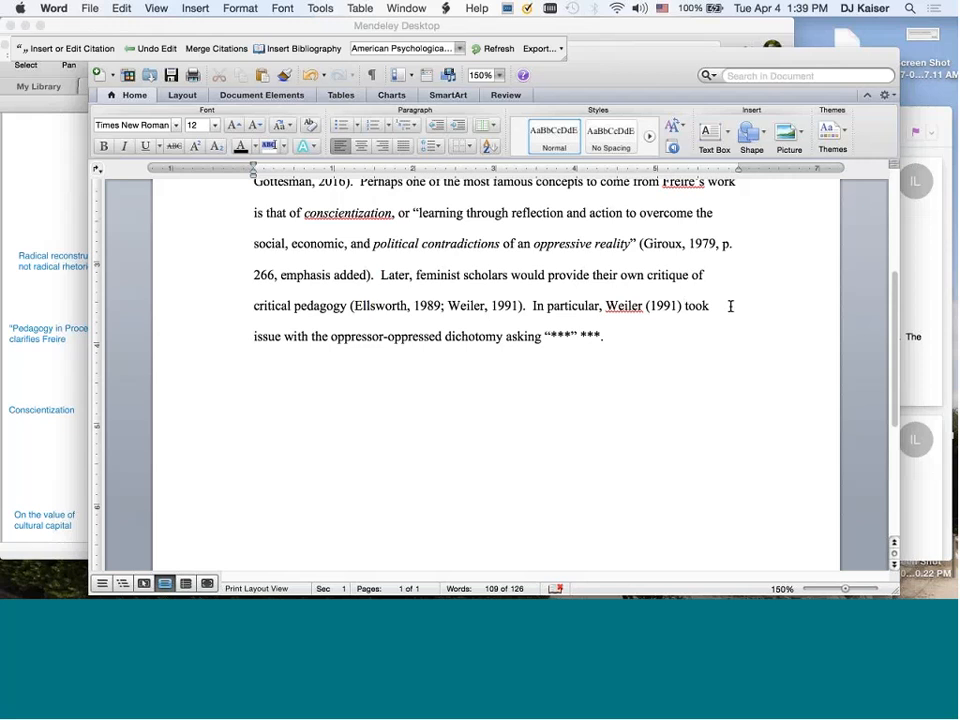
# Open the year-only Weiler citation in the citation editor and close it without changes
pyautogui.click(641, 304)
pyautogui.click(671, 305)
pyautogui.click(62, 46)
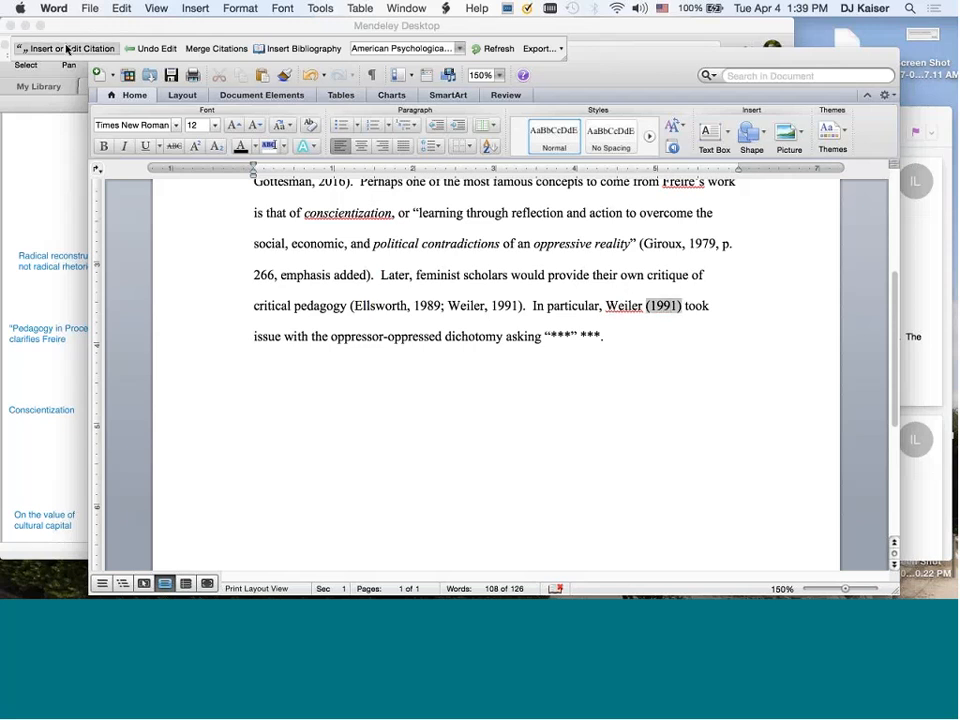
pyautogui.click(795, 207)
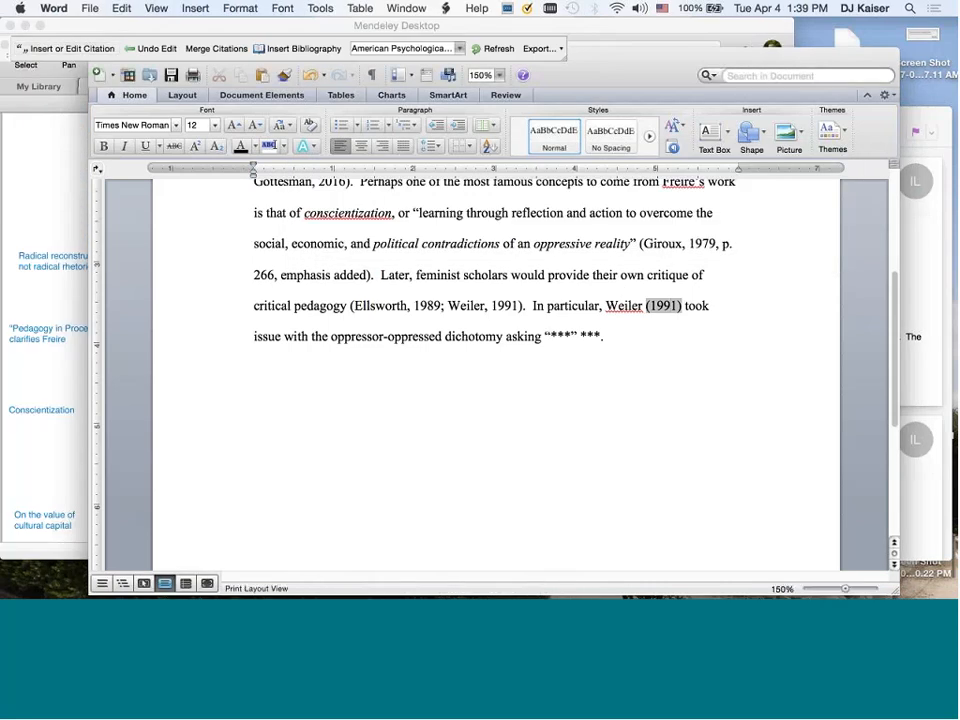
# Copy “whether the oppressed cannot act also as oppressors and challenges the idea of a commonality of oppression” from Weiler's article in Mendeley and return to Word
pyautogui.press('super+Tab')
pyautogui.click(311, 88)
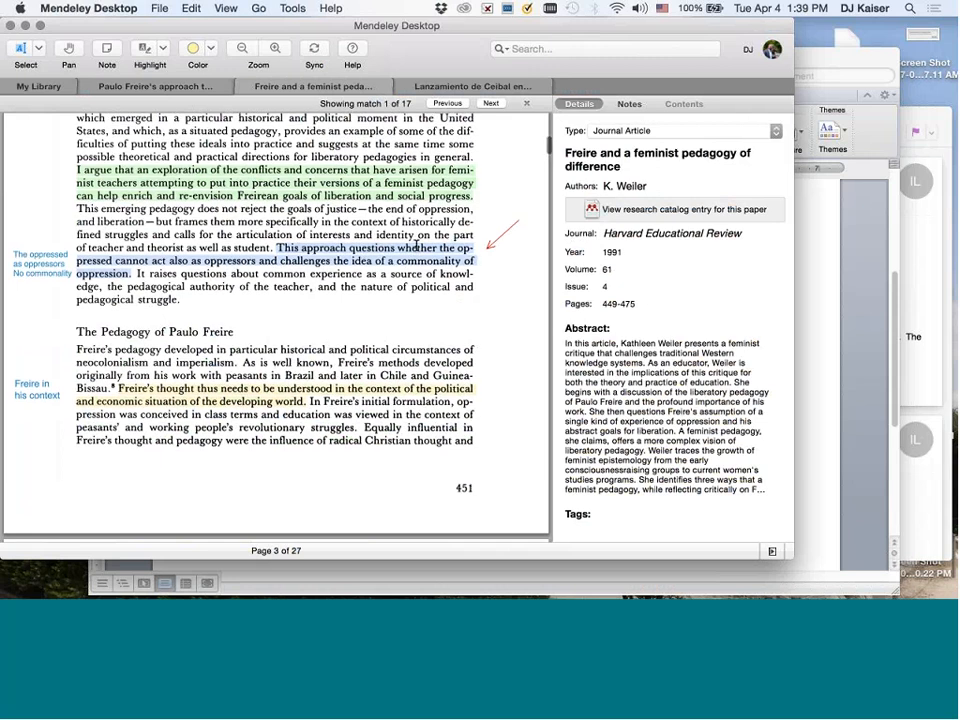
pyautogui.scroll(3, 415, 244)
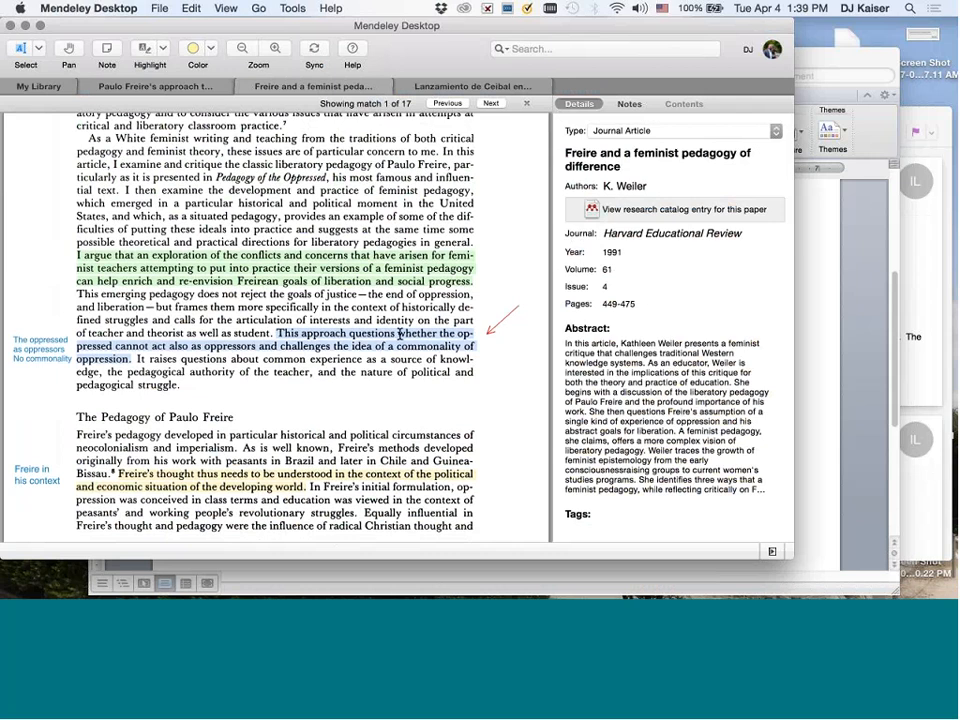
pyautogui.moveTo(400, 334); pyautogui.dragTo(125, 358)
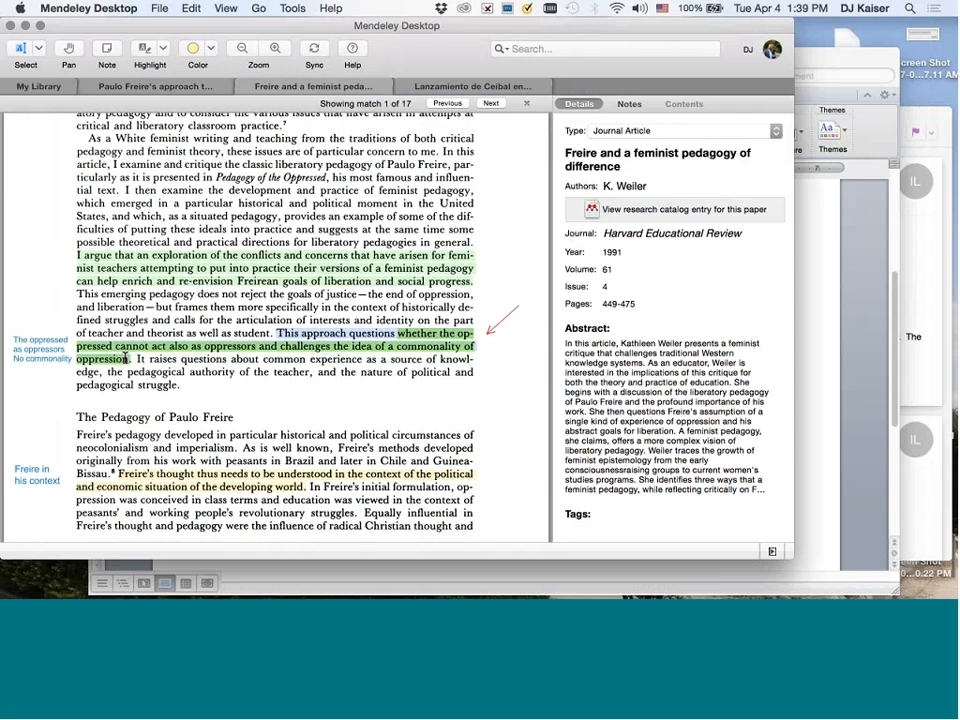
pyautogui.rightClick(122, 352)
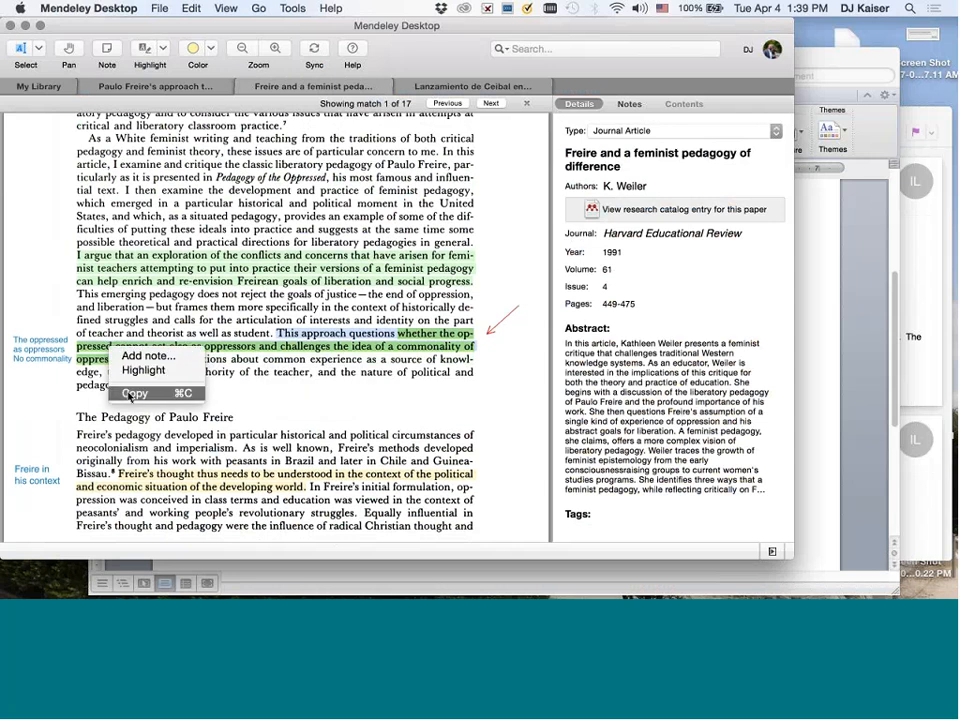
pyautogui.click(131, 393)
pyautogui.click(821, 253)
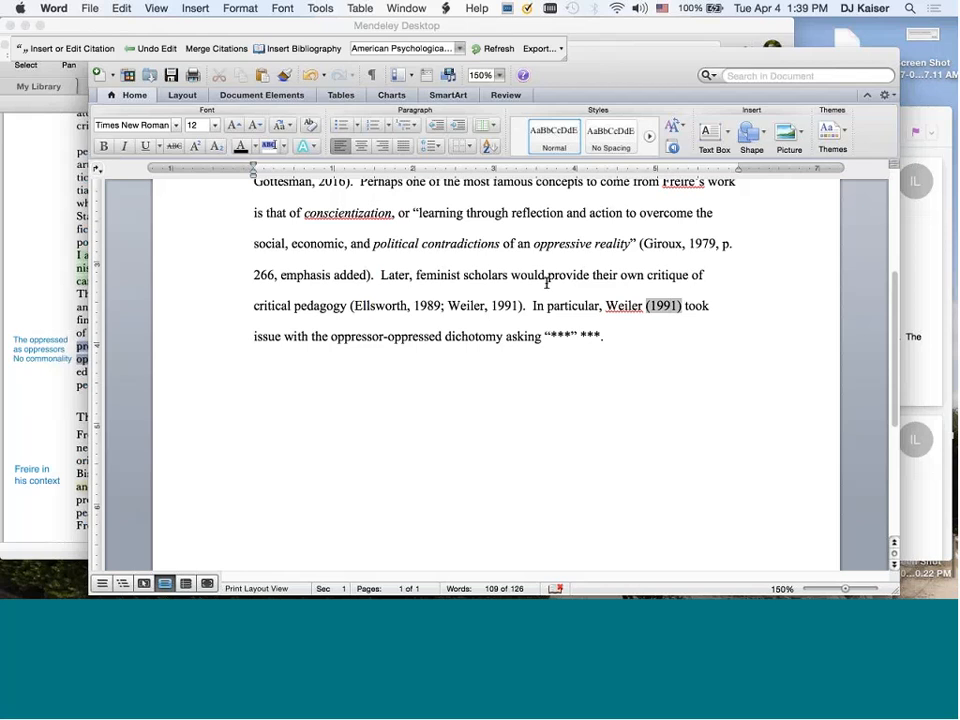
# Replace the asterisks inside the quotation marks after “dichotomy asking” with the passage copied from Weiler's article
pyautogui.click(554, 335)
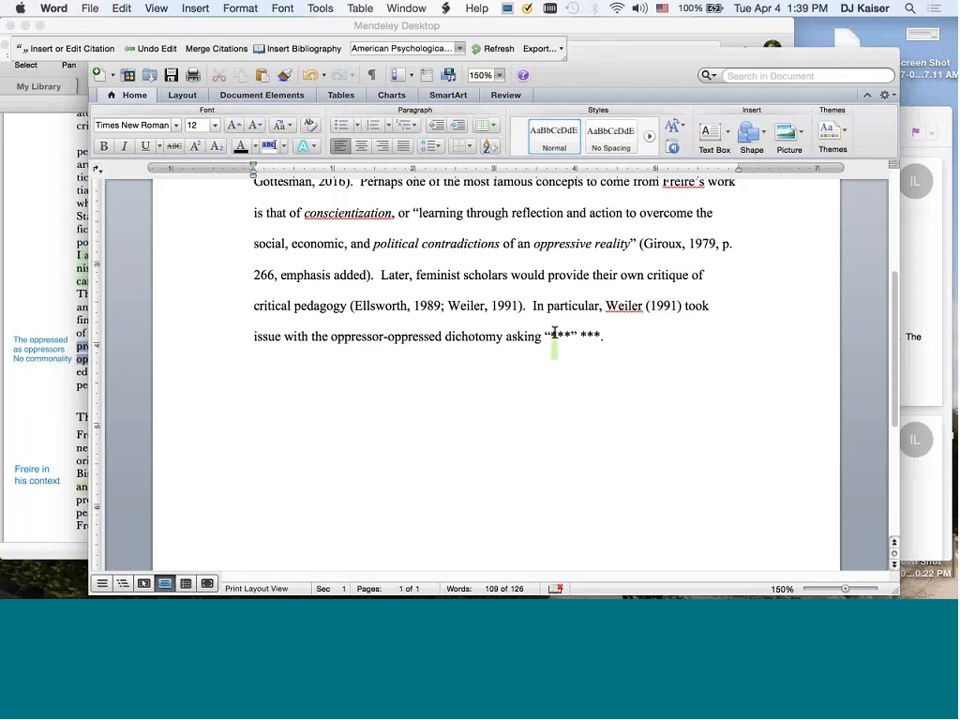
pyautogui.press('BackSpace')
pyautogui.press('BackSpace')
pyautogui.press('BackSpace')
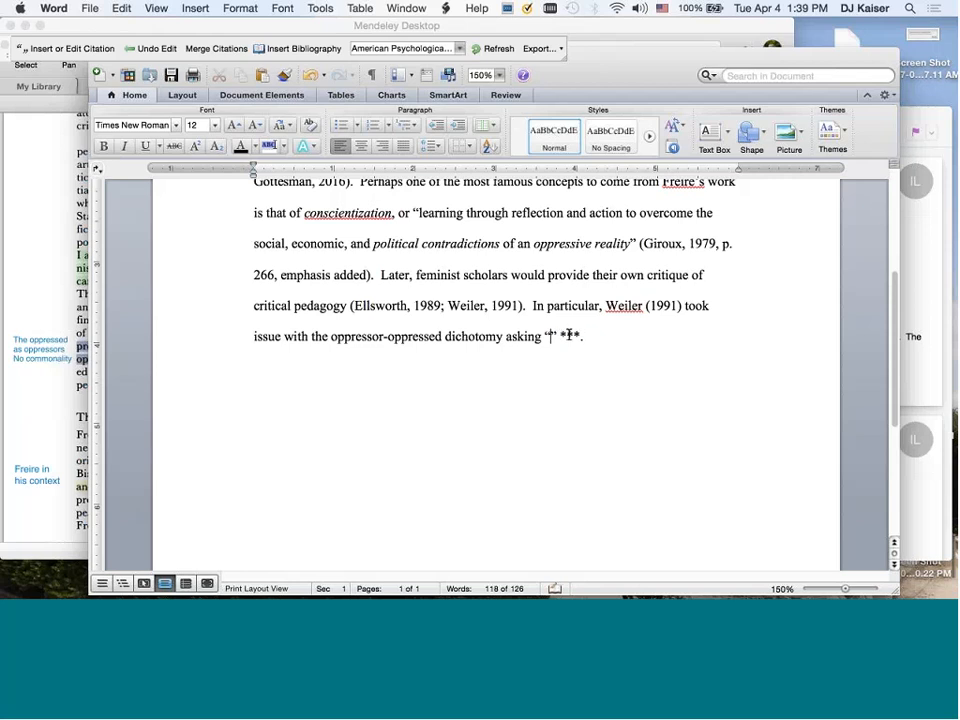
pyautogui.press('super+v')
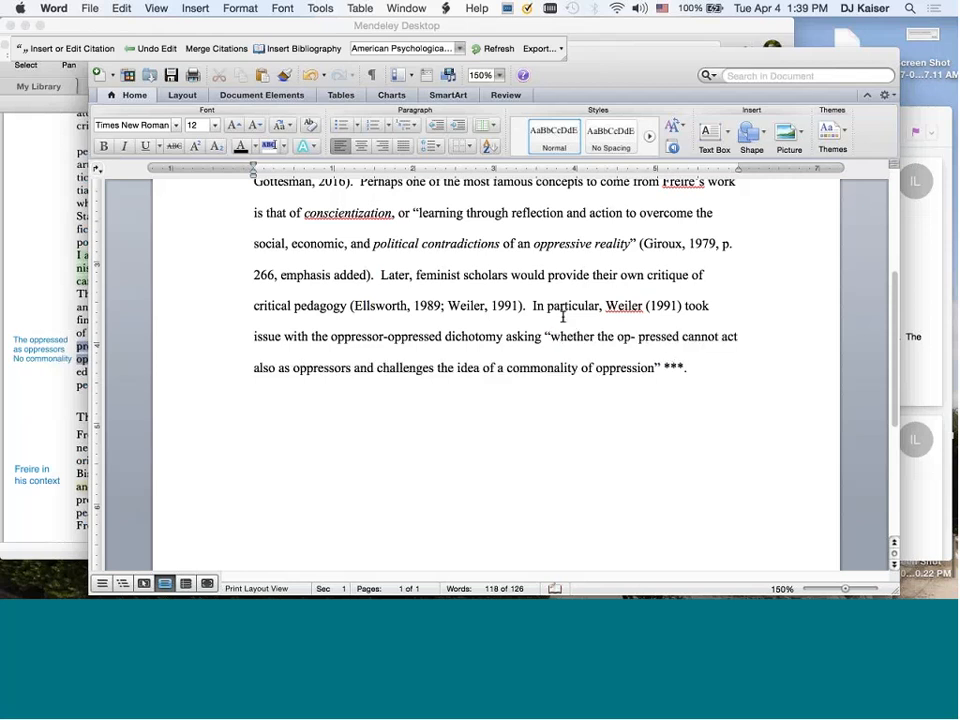
# Remove the stray hyphen and space from “op- pressed” in the pasted quotation so it reads “oppressed”
pyautogui.scroll(-1, 600, 320)
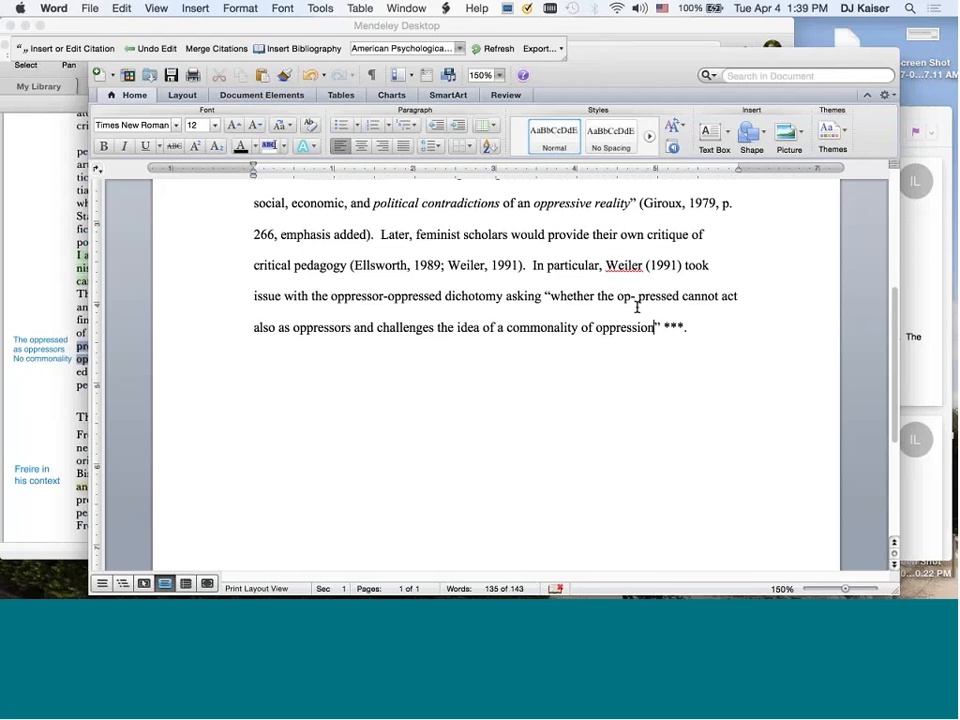
pyautogui.click(638, 297)
pyautogui.press('BackSpace')
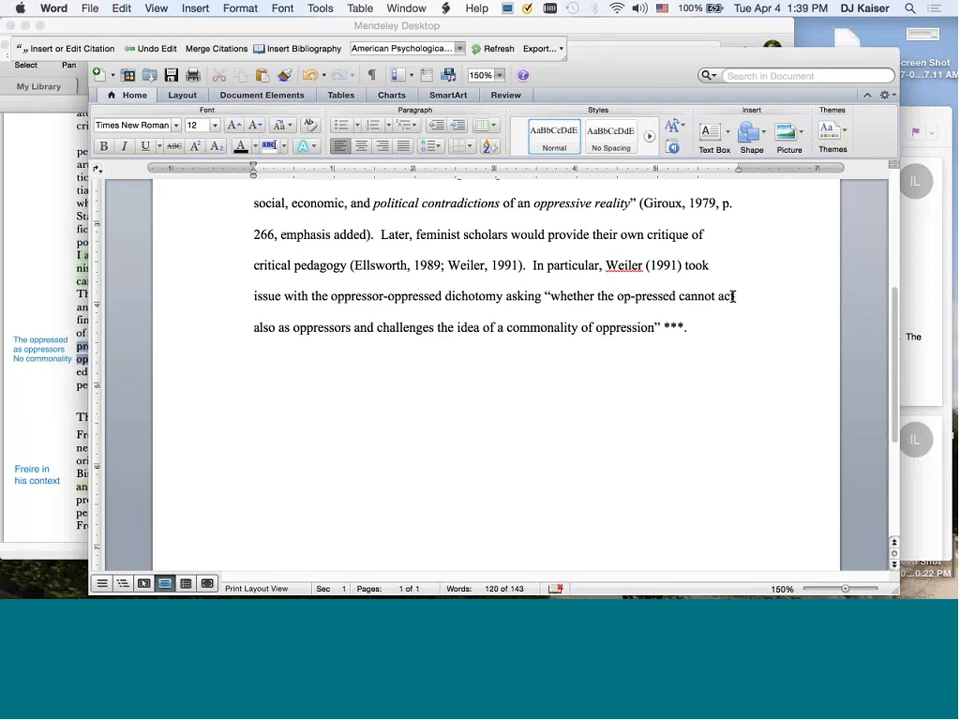
pyautogui.press('BackSpace')
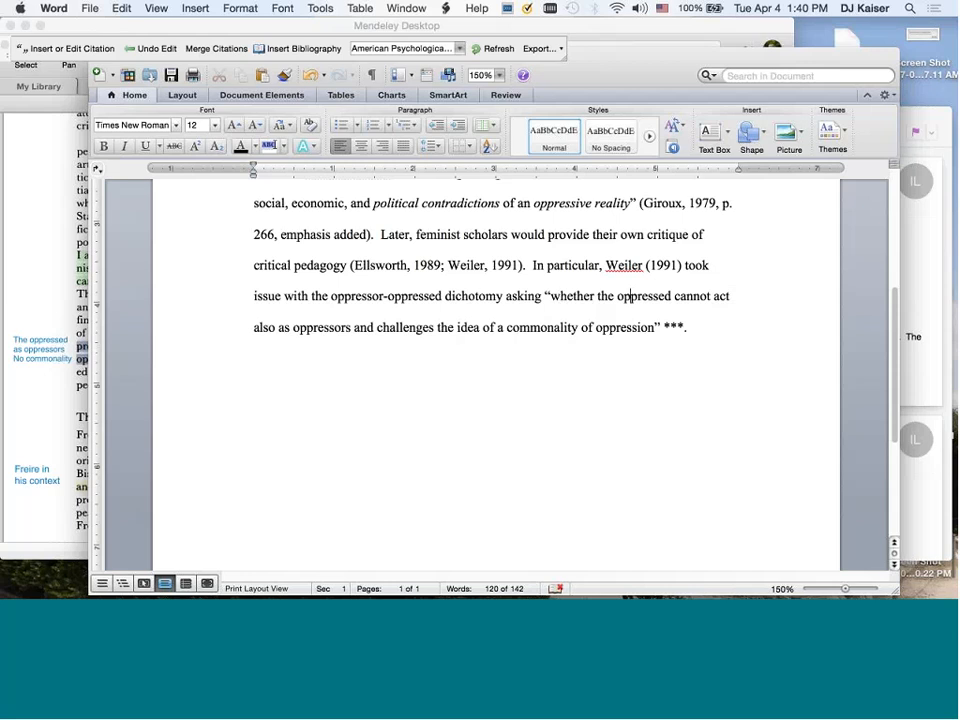
# Look up the quoted passage's page number in Weiler's article in Mendeley and replace the asterisks after the quotation in Word with “(p. 451)”
pyautogui.click(44, 288)
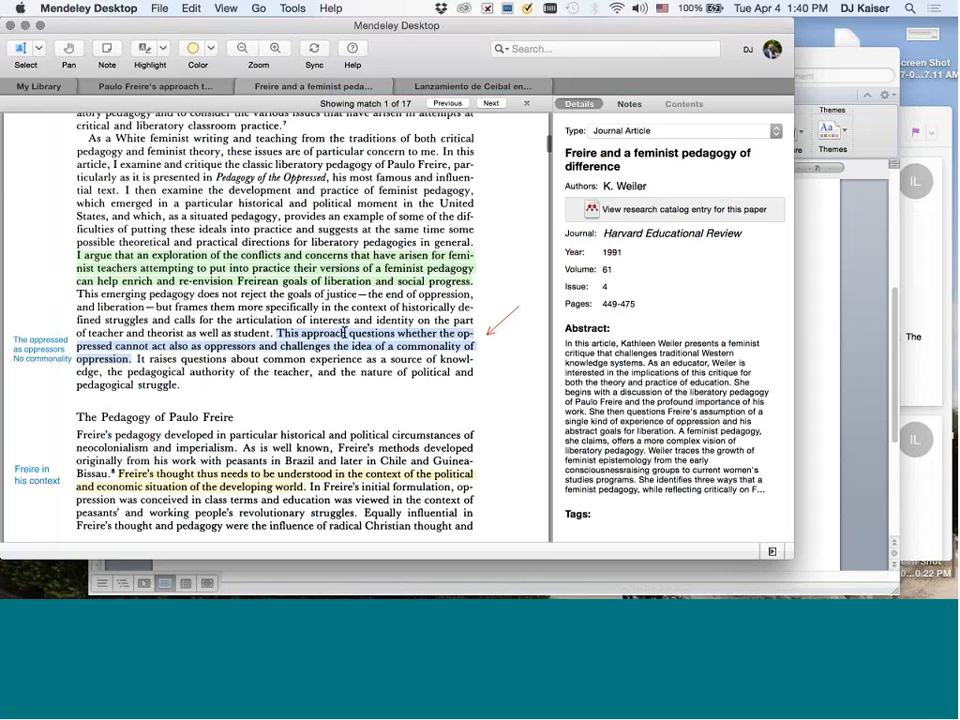
pyautogui.scroll(2, 378, 240)
pyautogui.scroll(-5, 343, 330)
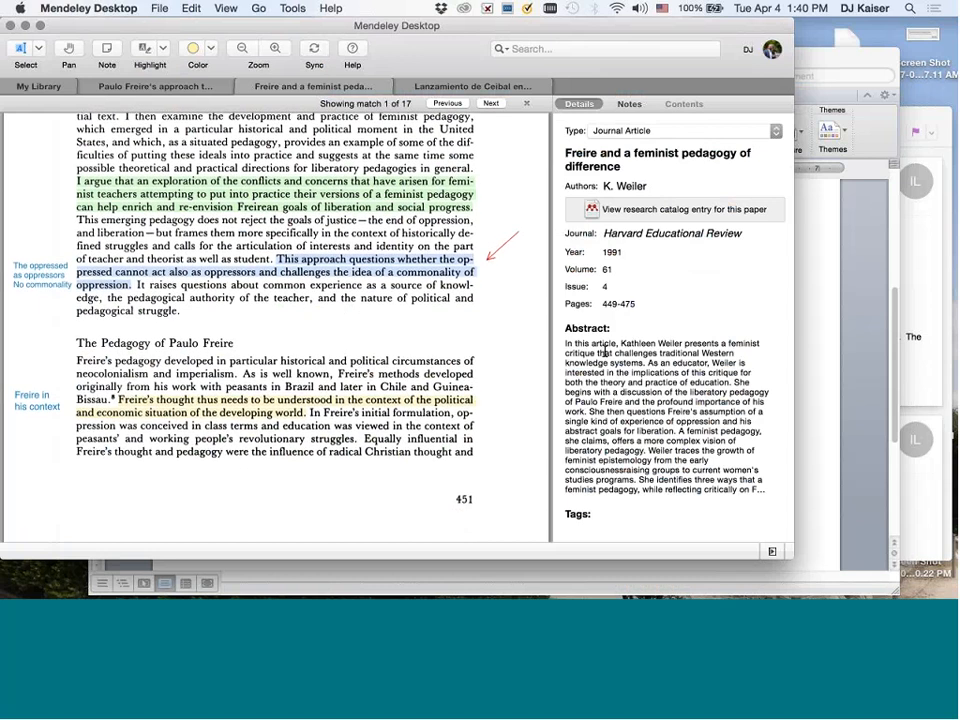
pyautogui.click(808, 259)
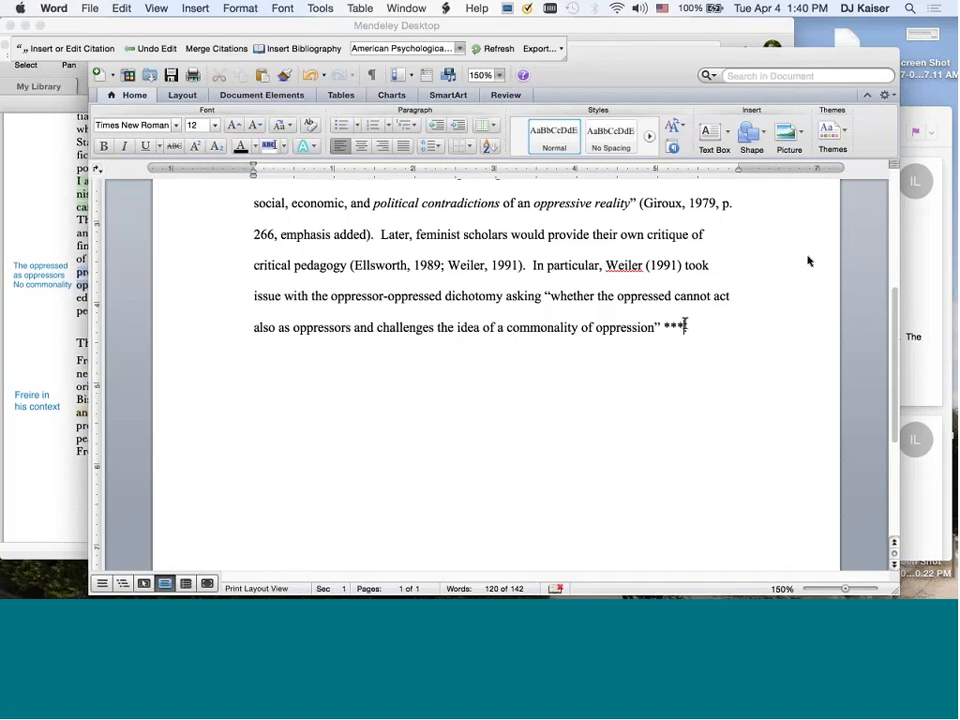
pyautogui.press('BackSpace')
pyautogui.press('BackSpace')
pyautogui.press('BackSpace')
pyautogui.write('(p. 451).')
pyautogui.press('Return')
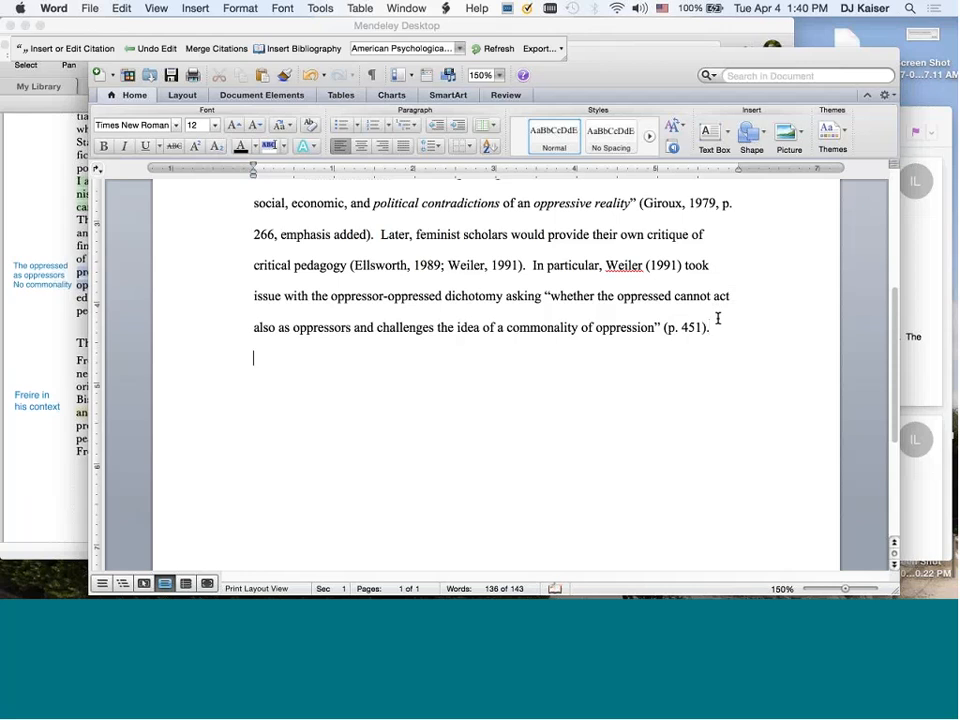
pyautogui.press('BackSpace')
# Add a centered “References” heading after a blank line below the paragraph, followed by a new left-aligned line
pyautogui.click(691, 265)
pyautogui.press('Return')
pyautogui.press('Return')
pyautogui.press('super+e')
pyautogui.write('Reference')
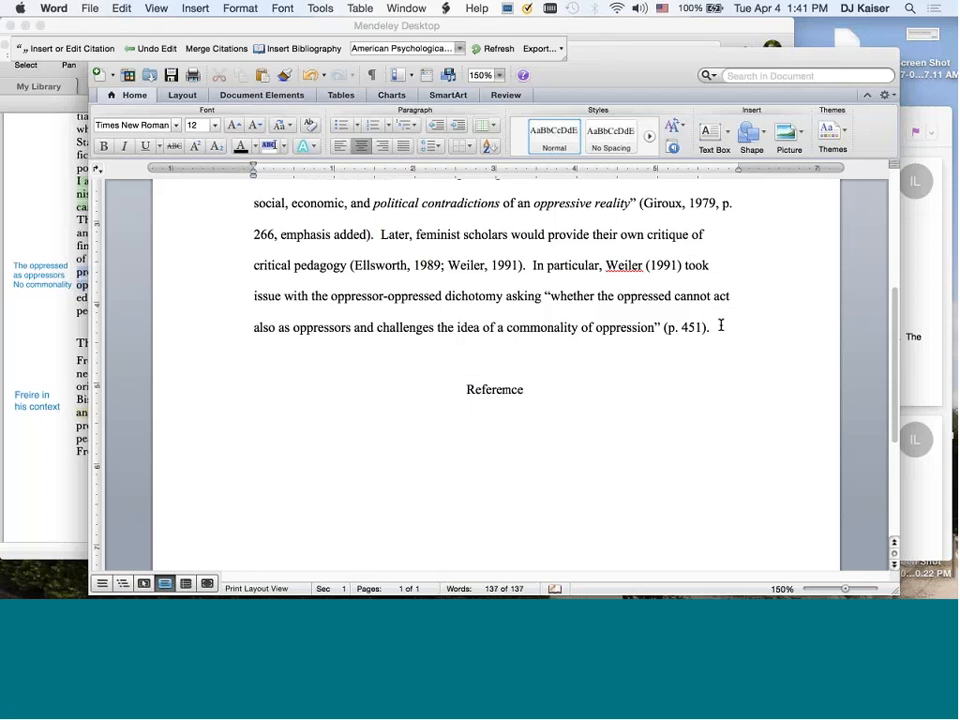
pyautogui.write(' s')
pyautogui.press('Return')
pyautogui.press('super+l')
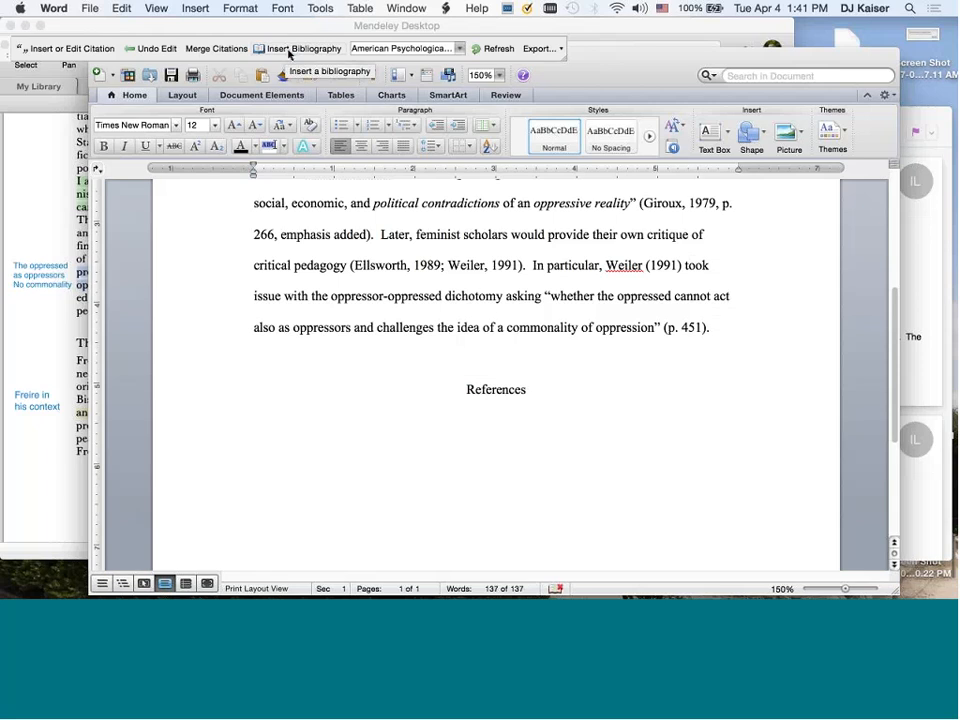
# Insert the Mendeley bibliography below the “References” heading and review its entries against the text
pyautogui.click(288, 52)
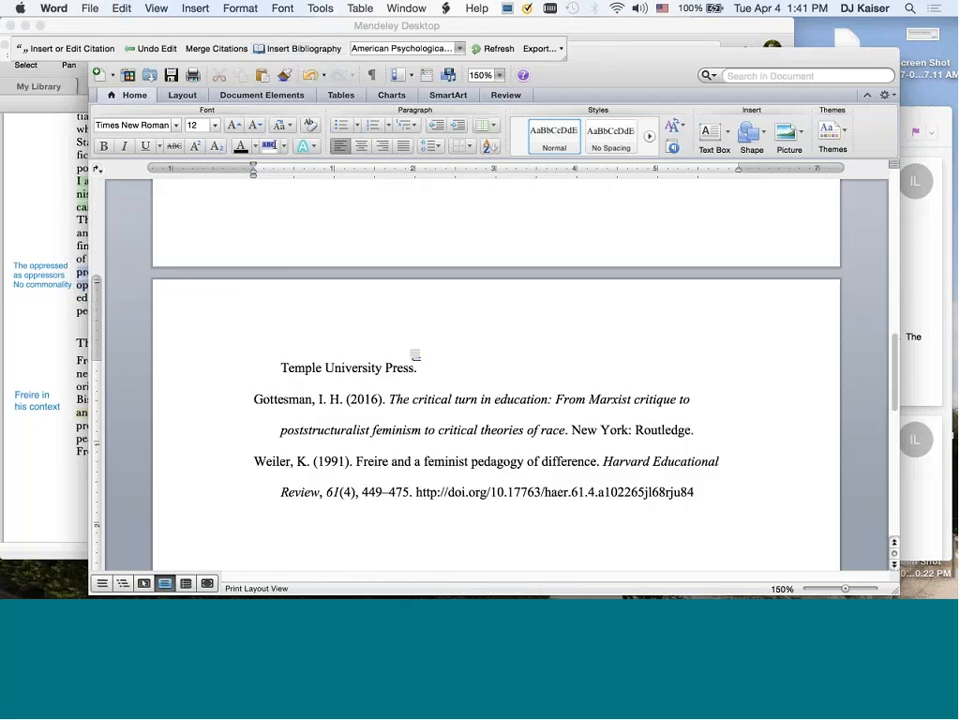
pyautogui.scroll(10, 416, 357)
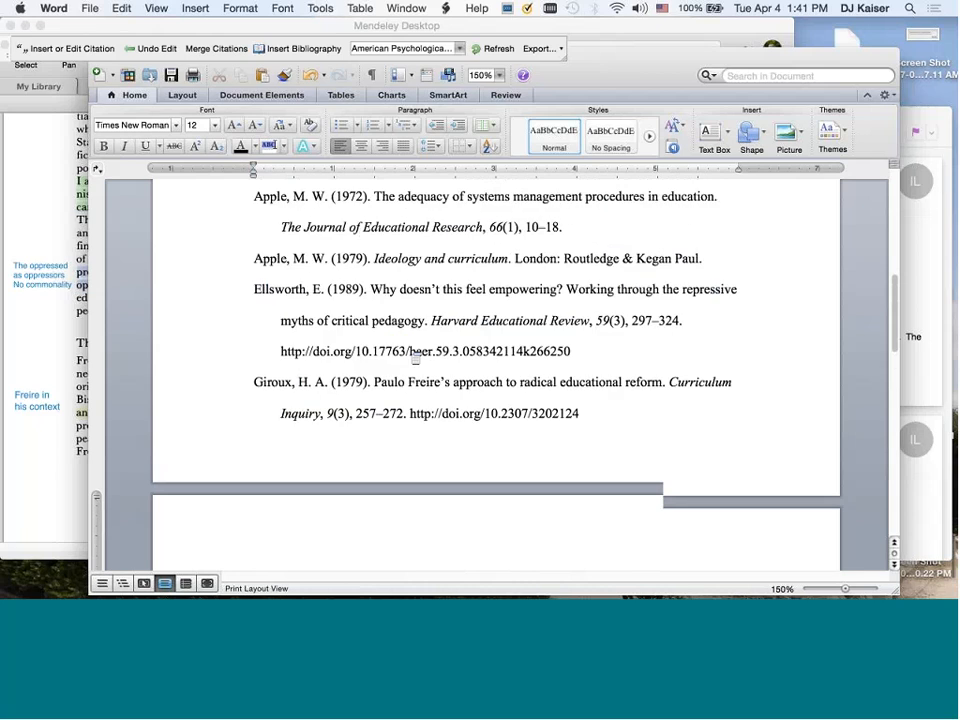
pyautogui.scroll(-5, 410, 352)
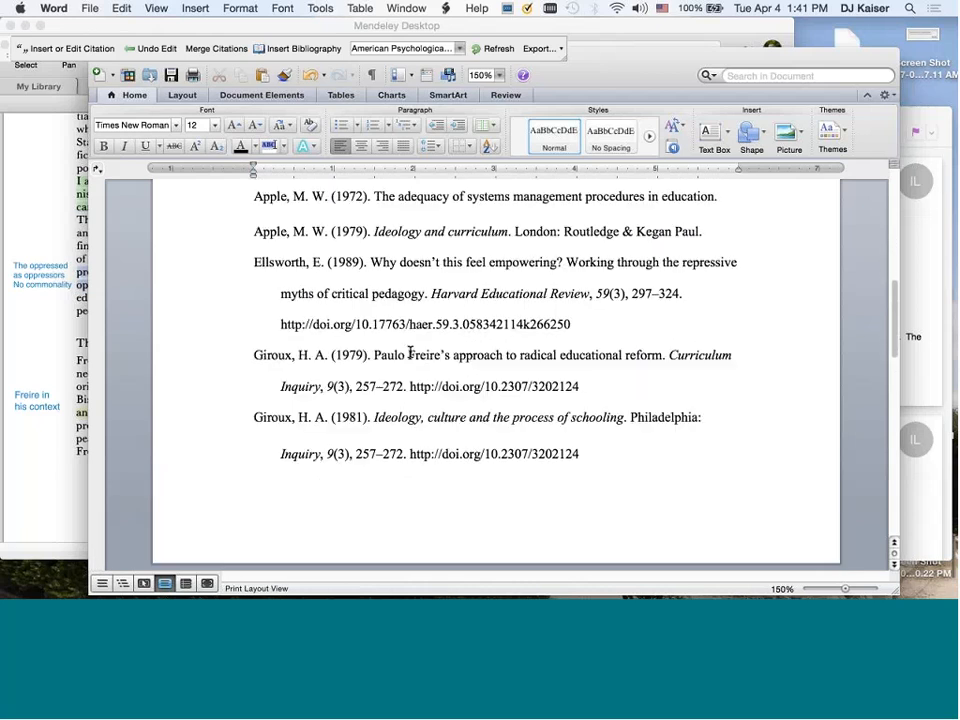
pyautogui.scroll(-8, 410, 352)
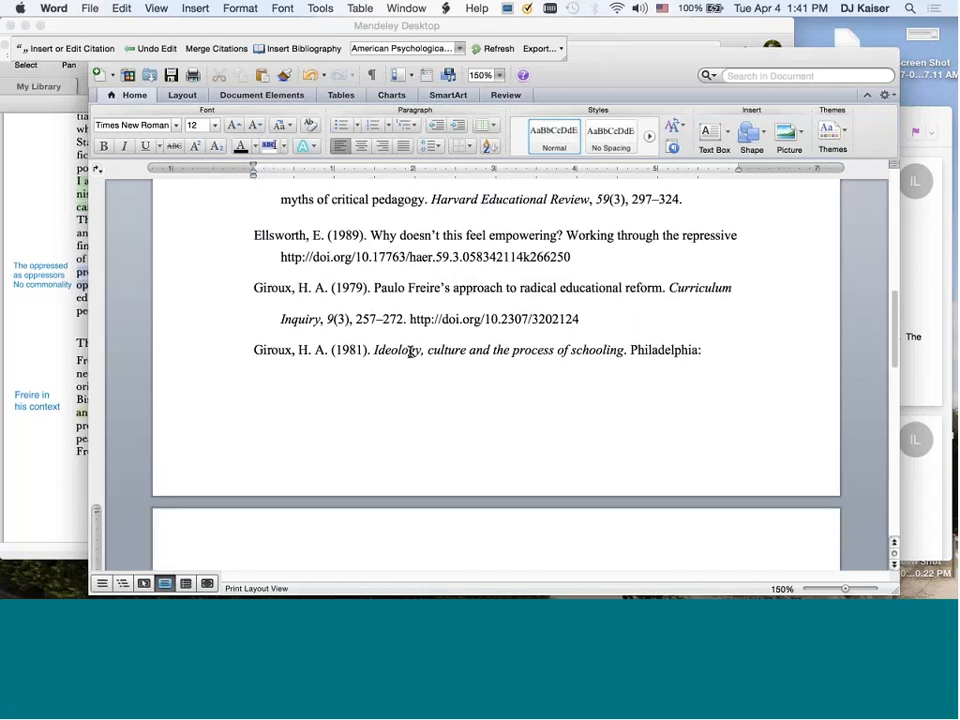
pyautogui.scroll(10, 410, 352)
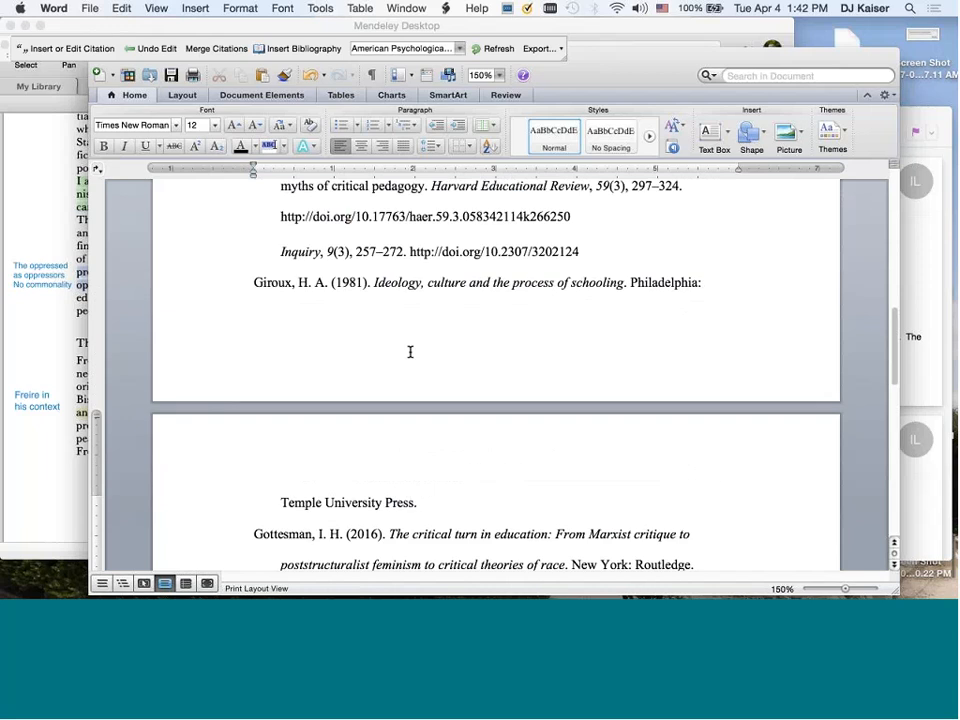
pyautogui.scroll(6, 410, 352)
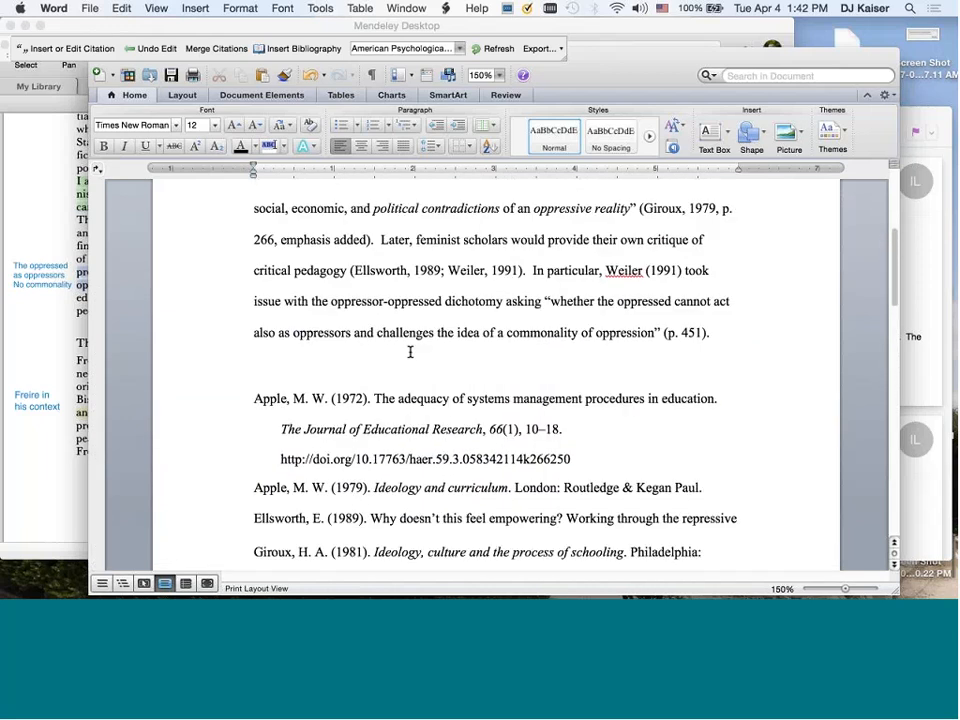
pyautogui.scroll(1, 425, 340)
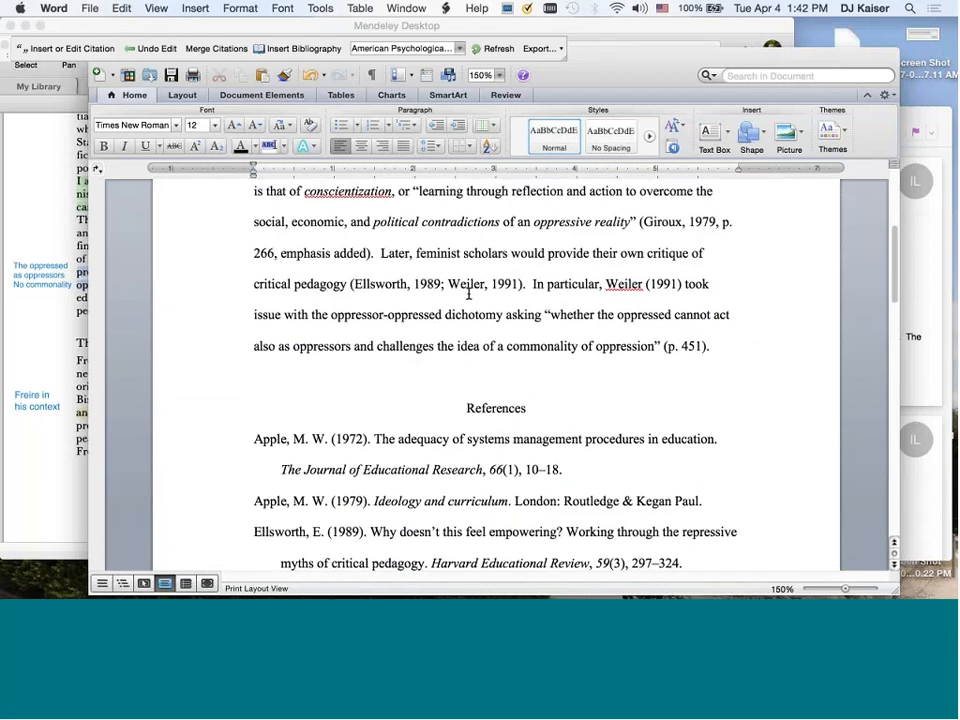
pyautogui.scroll(5, 468, 293)
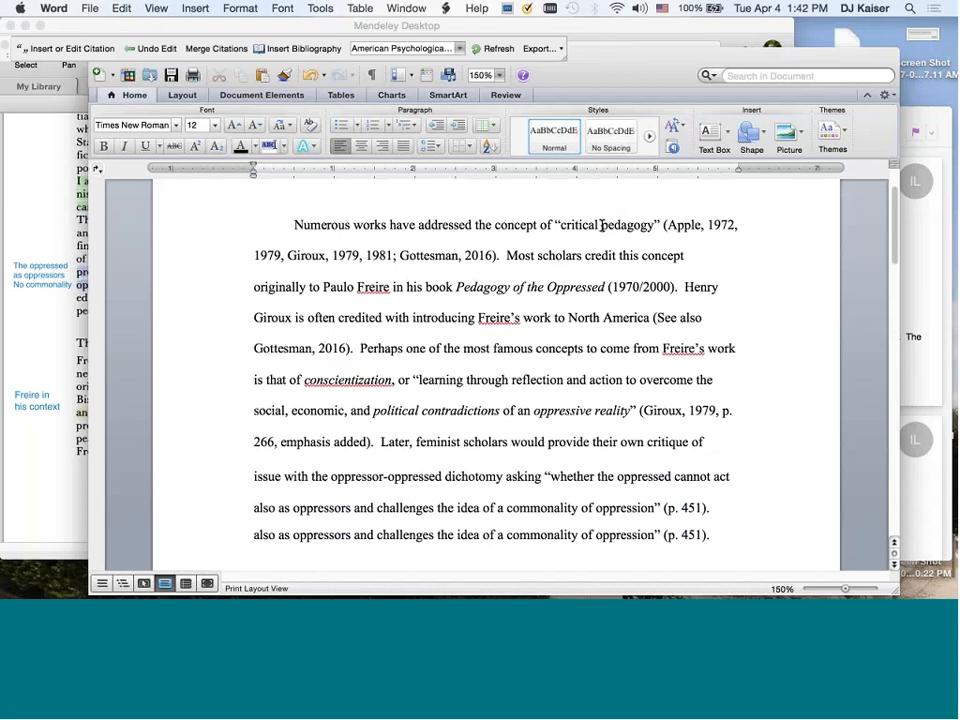
# Remove Apple 1972 from the multi-source citation after “critical pedagogy” and check the reference list for the change
pyautogui.click(693, 224)
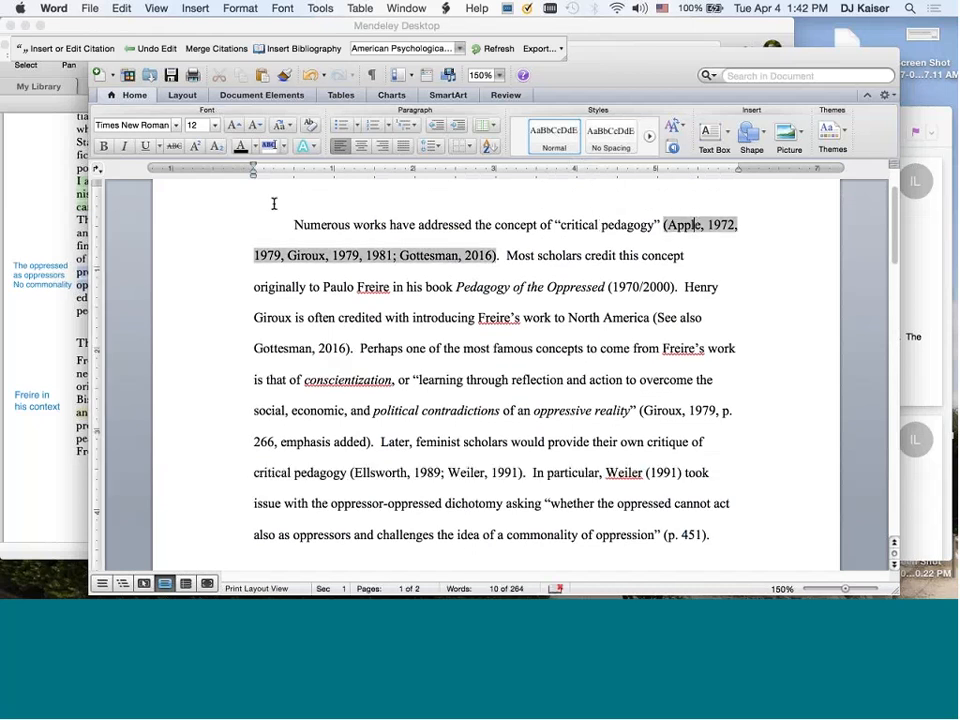
pyautogui.scroll(-15, 273, 203)
pyautogui.scroll(3, 255, 261)
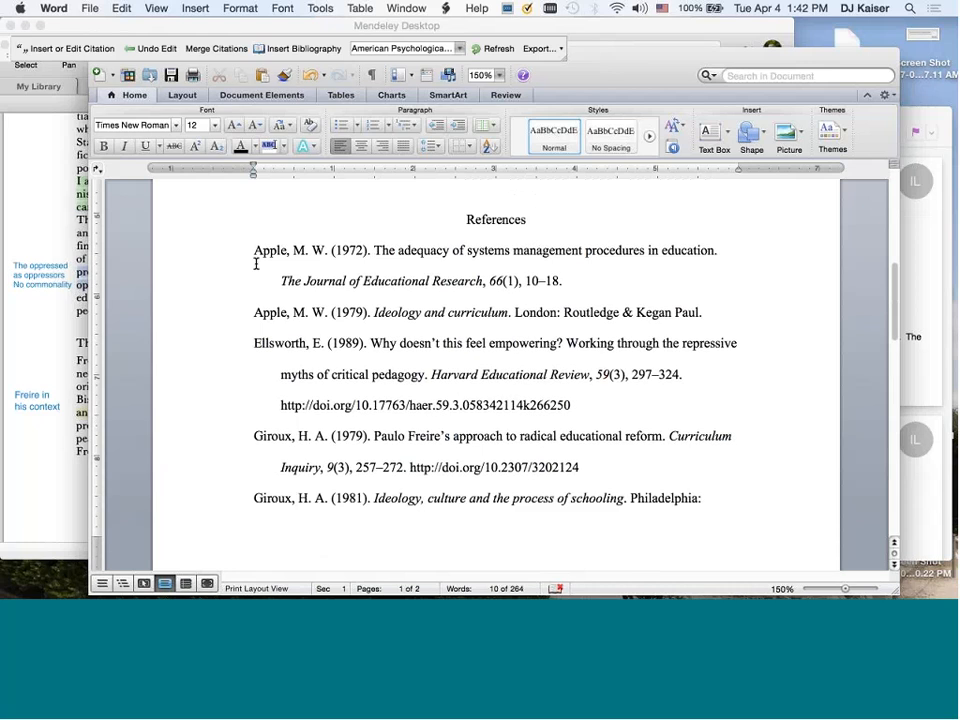
pyautogui.scroll(2, 424, 243)
pyautogui.scroll(10, 424, 243)
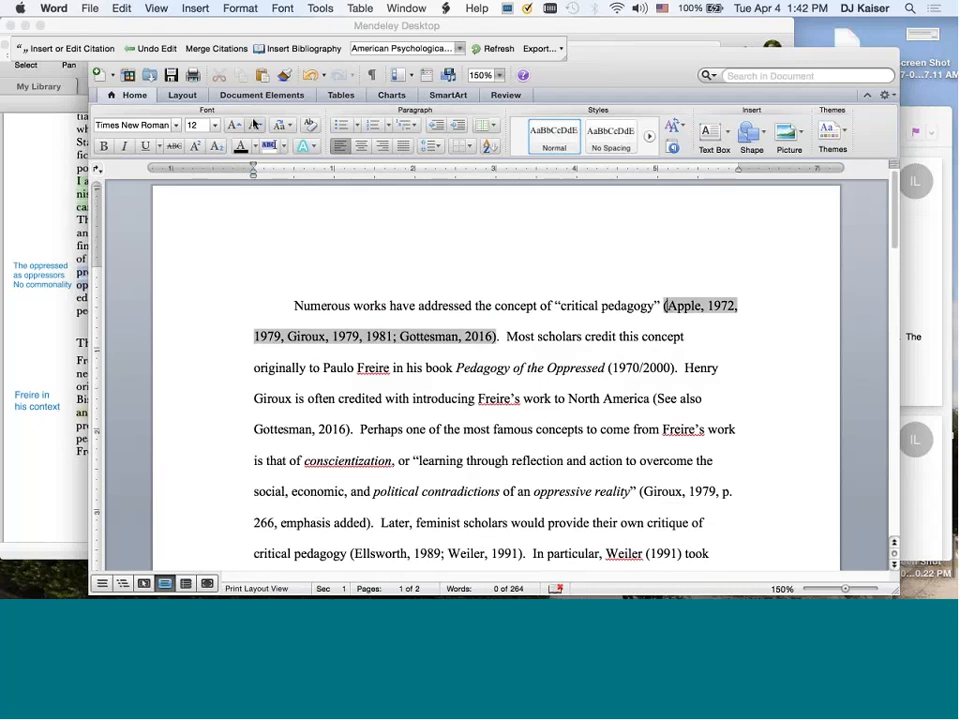
pyautogui.click(57, 50)
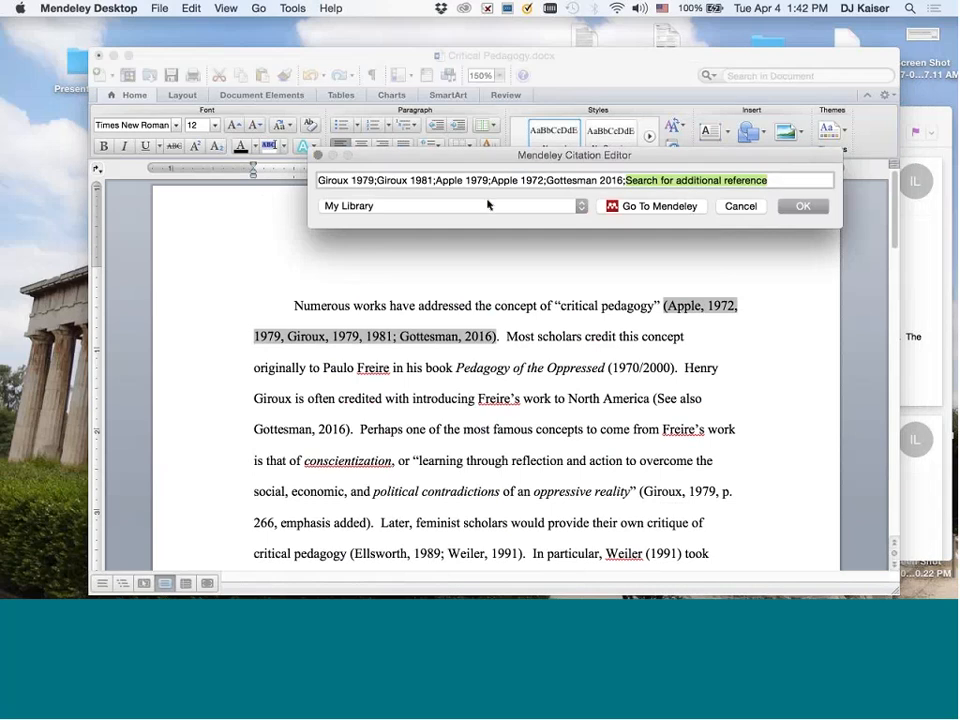
pyautogui.click(518, 181)
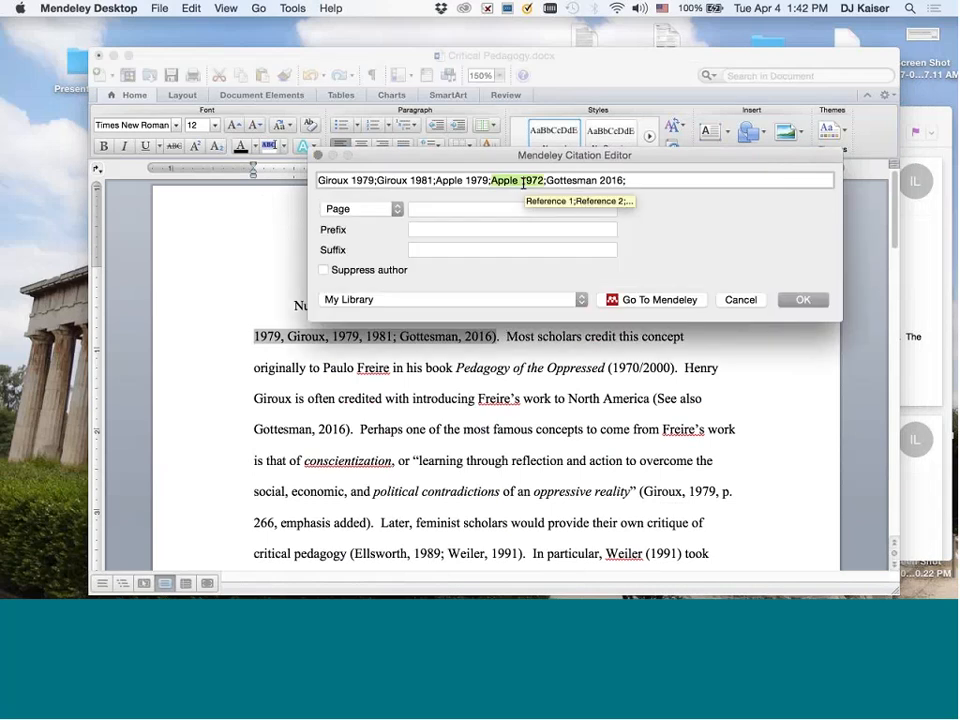
pyautogui.press('BackSpace')
pyautogui.press('BackSpace')
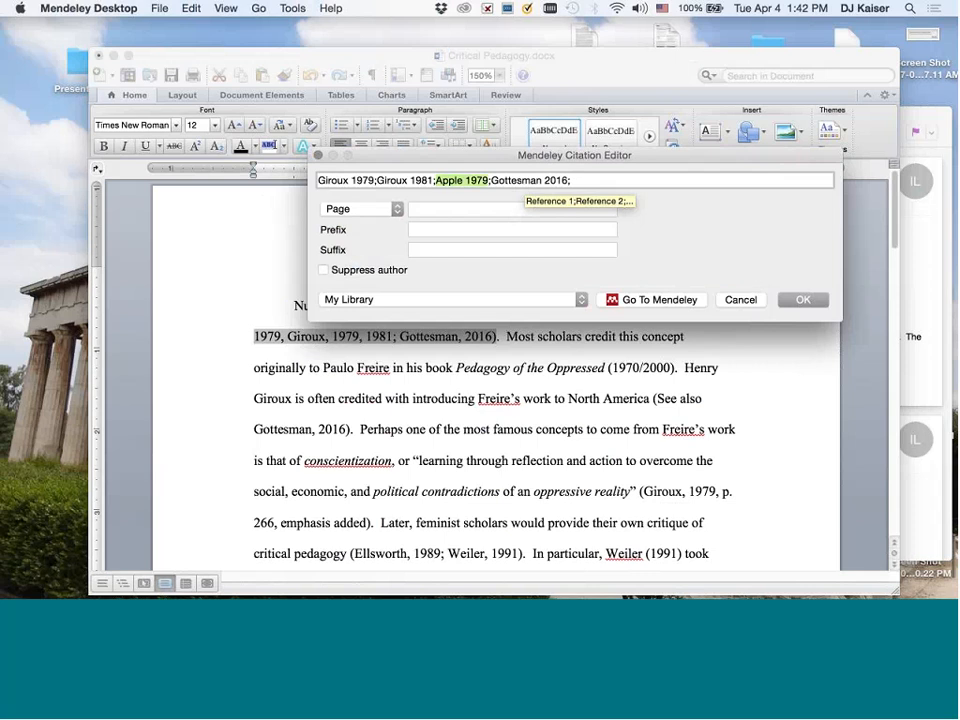
pyautogui.click(790, 300)
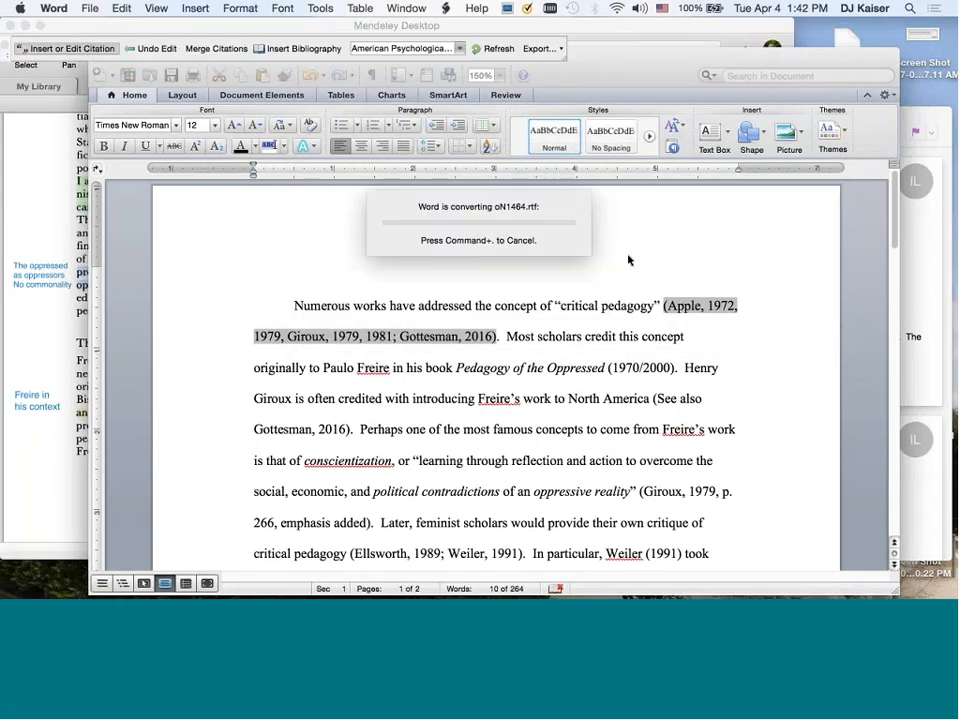
pyautogui.scroll(-5, 628, 256)
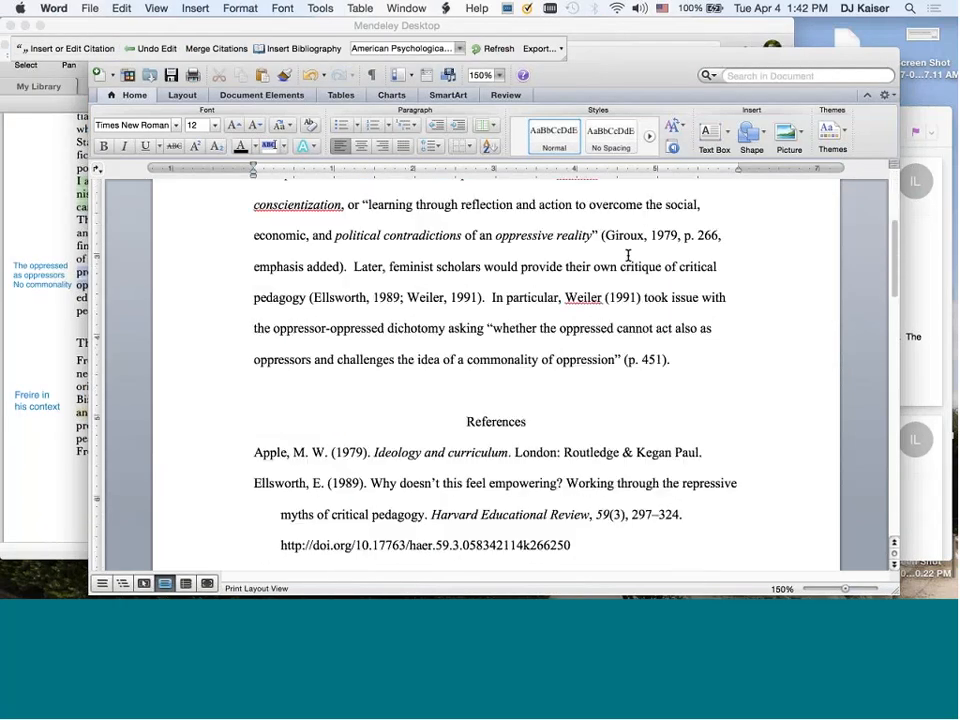
pyautogui.scroll(-3, 628, 256)
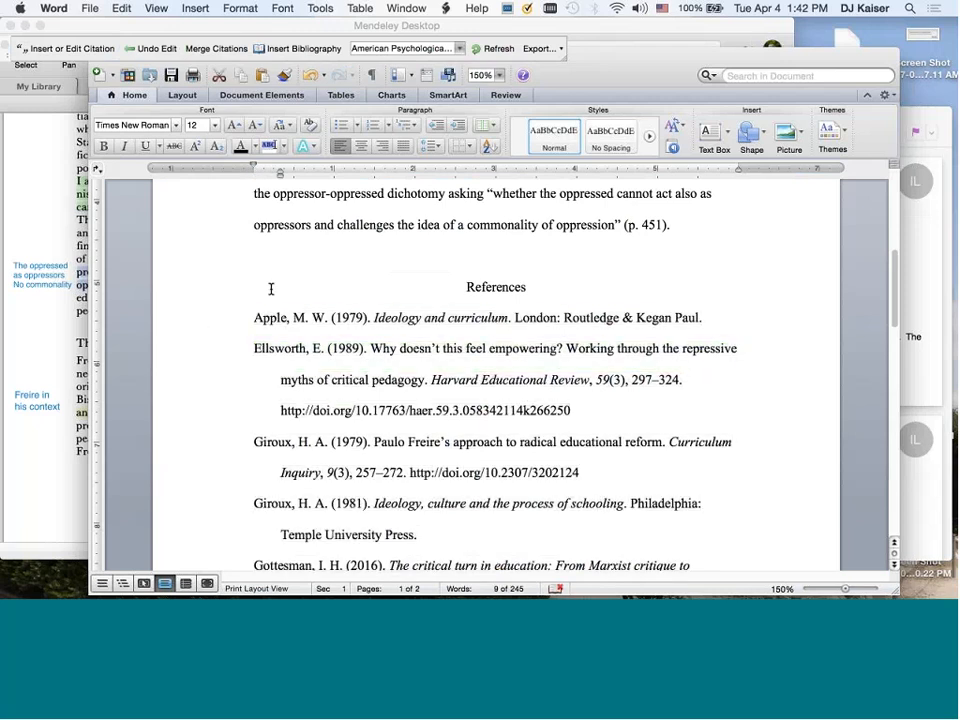
# Remove Weiler 1991 from the citation it shares with Ellsworth 1989 after “their own critique of critical pedagogy”
pyautogui.scroll(2, 304, 298)
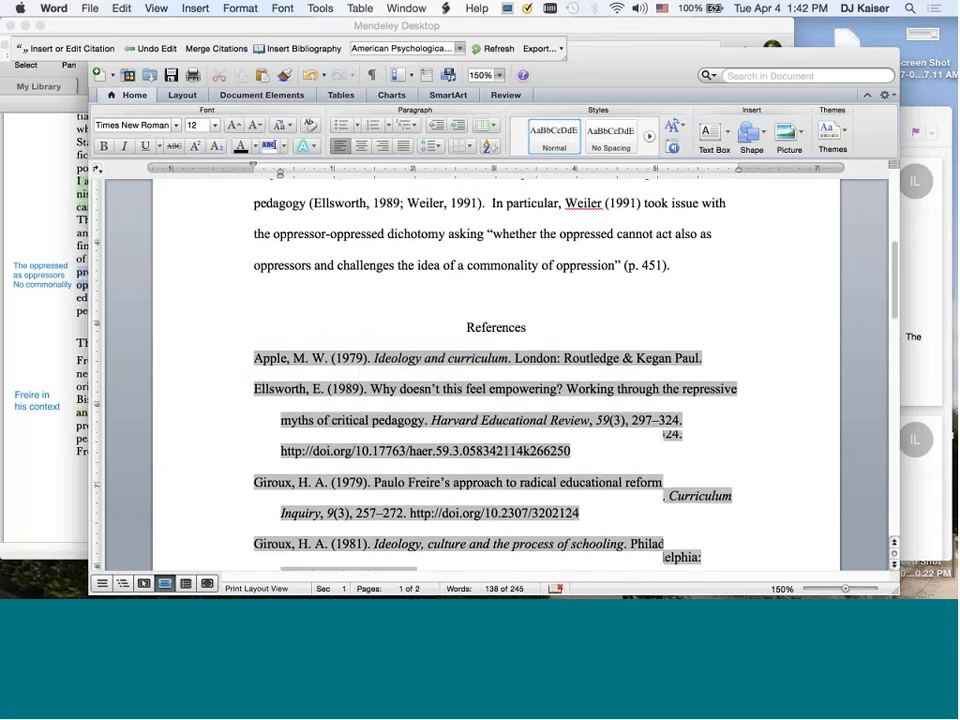
pyautogui.scroll(1, 305, 297)
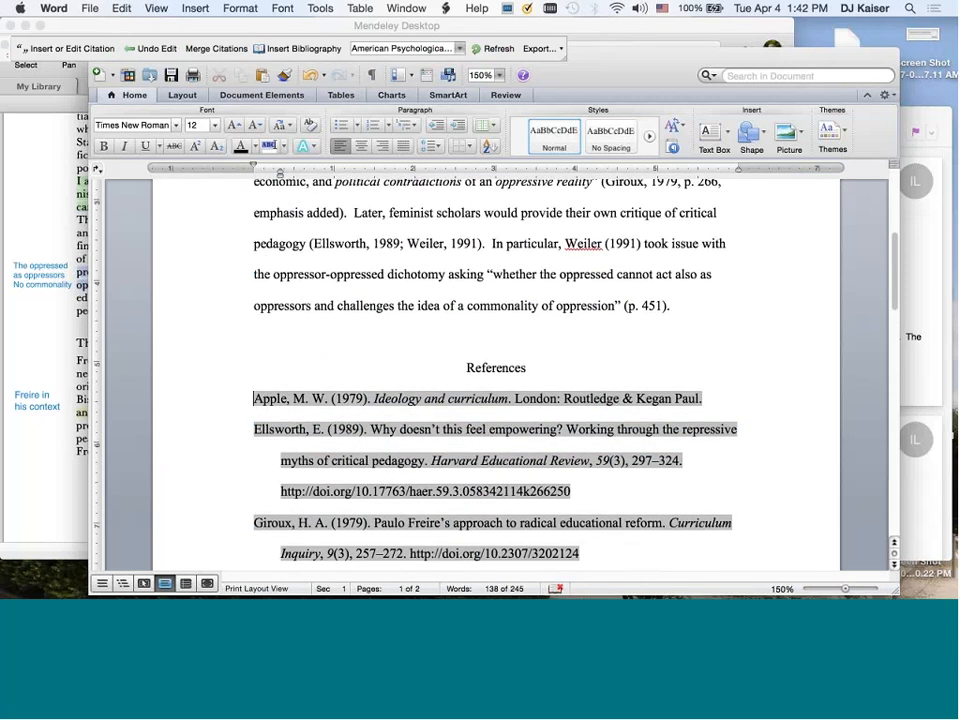
pyautogui.click(425, 242)
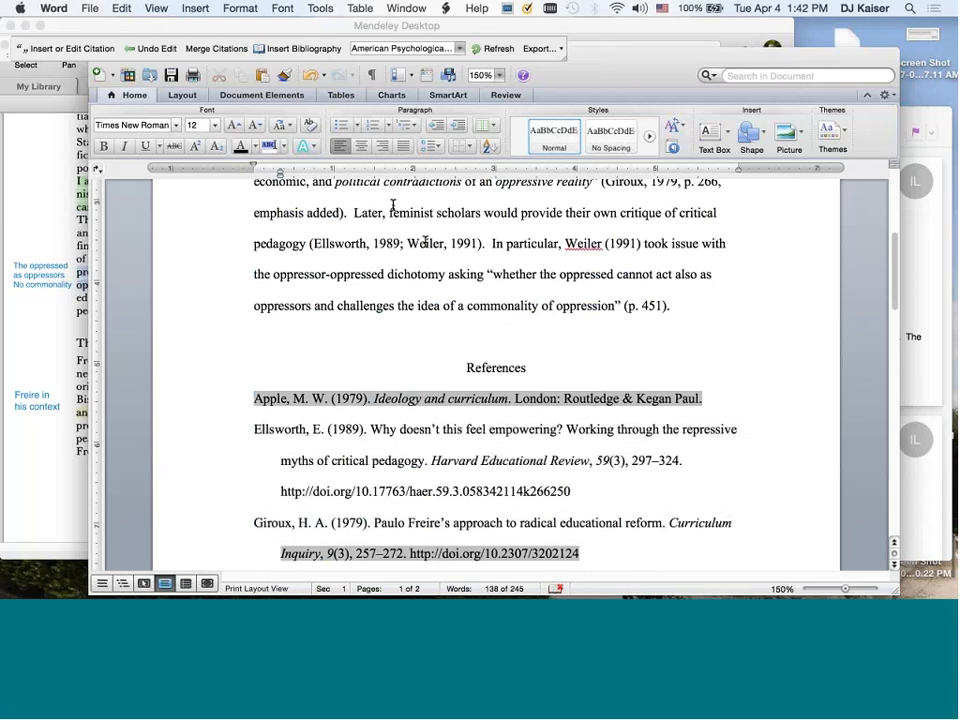
pyautogui.click(84, 49)
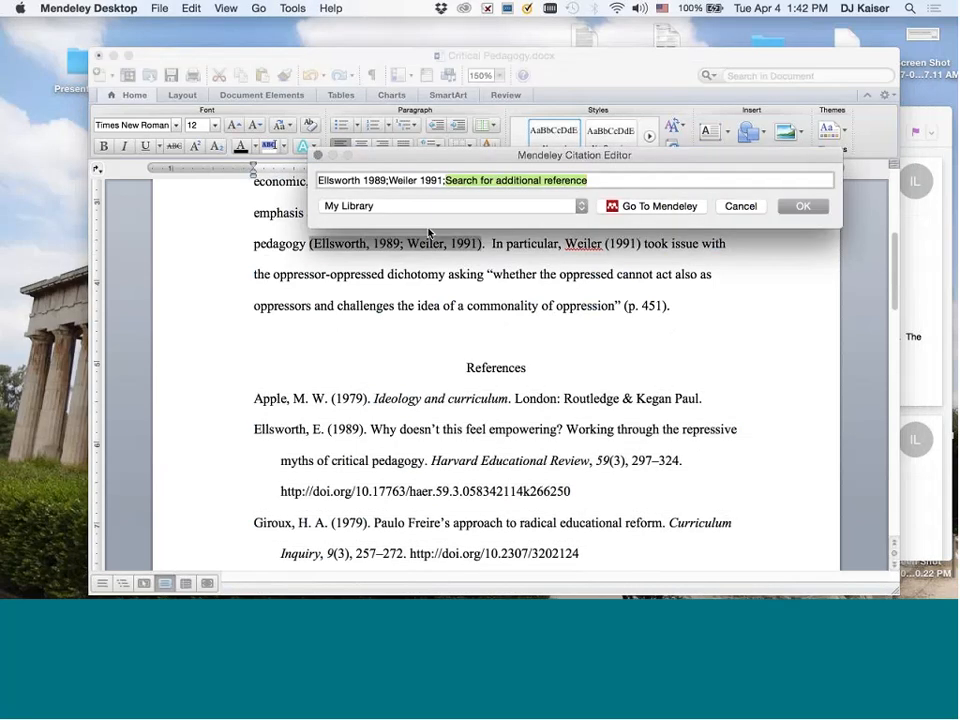
pyautogui.click(425, 177)
pyautogui.press('BackSpace')
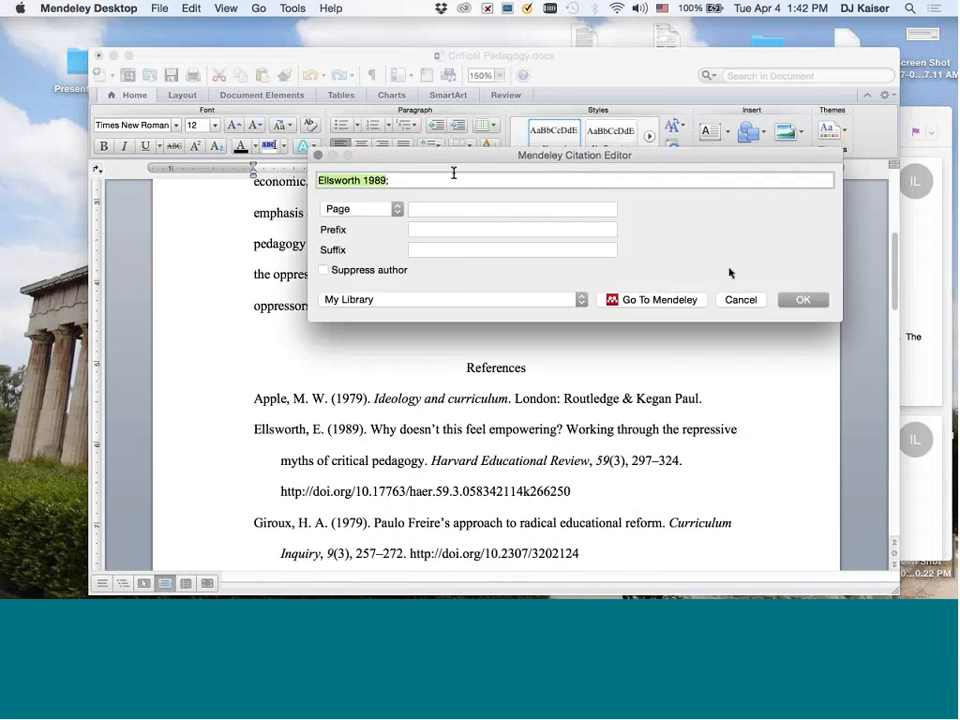
pyautogui.click(803, 299)
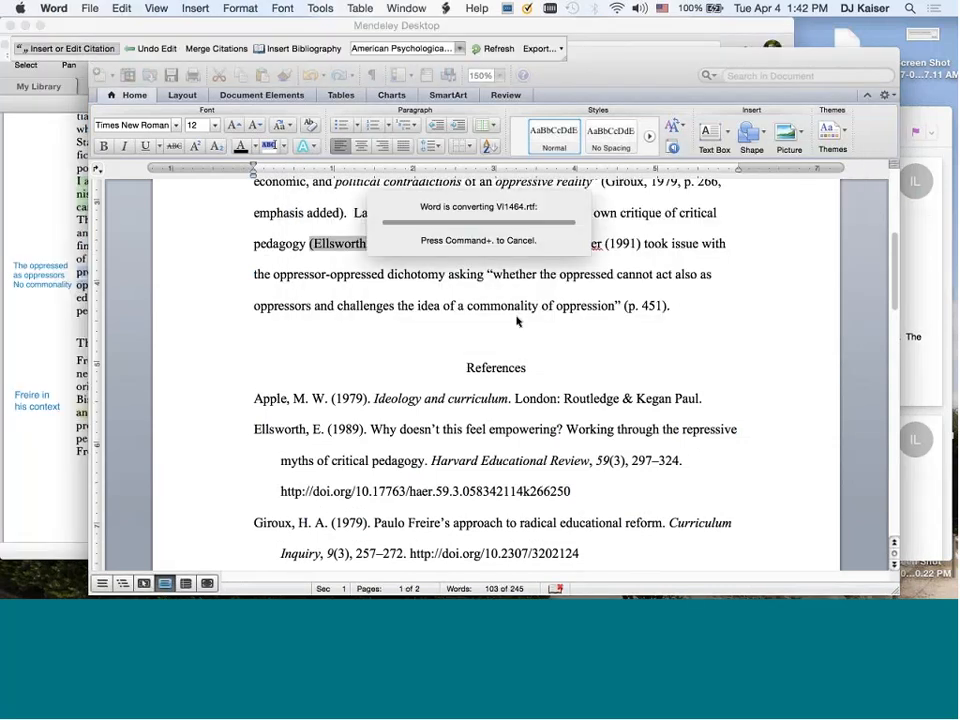
# Replace the Mendeley citation after “In particular, Weiler” with the plain text “(1991)”
pyautogui.scroll(-10, 517, 316)
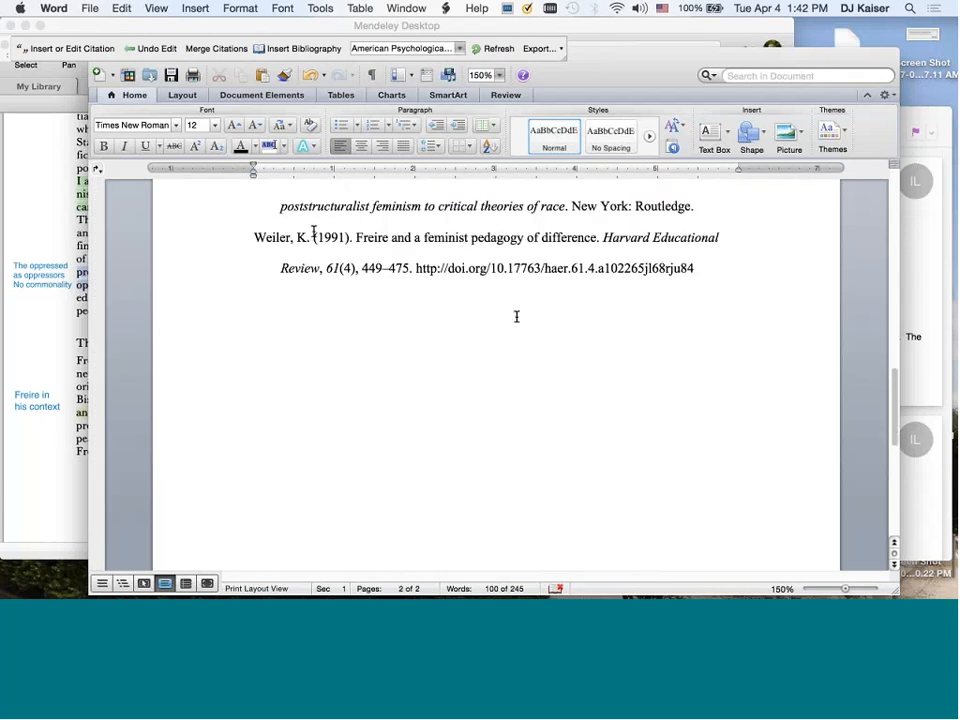
pyautogui.scroll(5, 513, 274)
pyautogui.scroll(10, 513, 274)
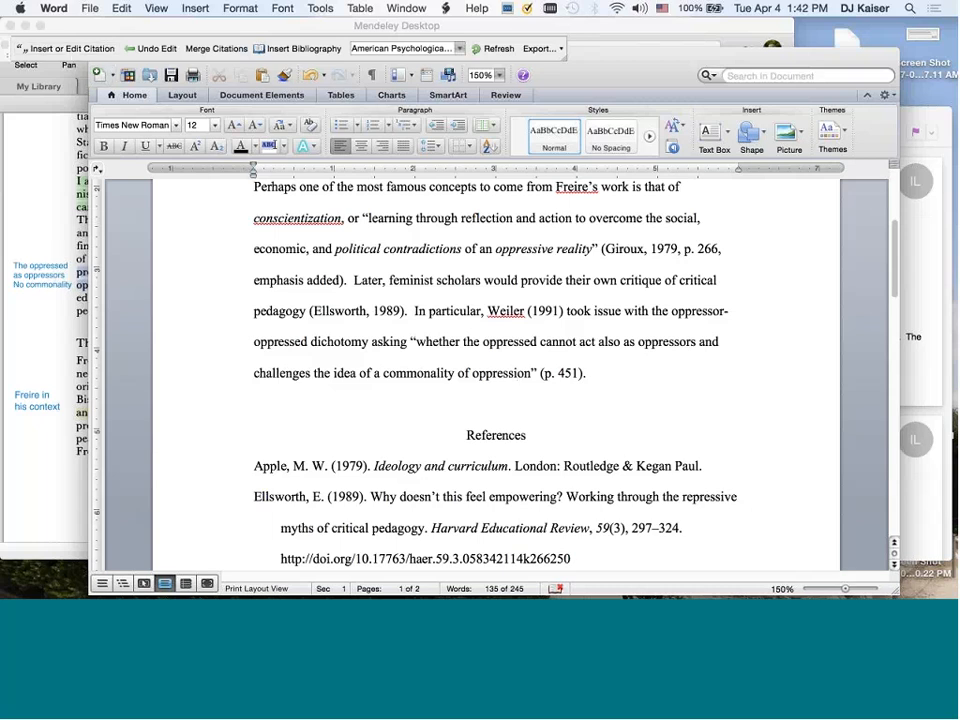
pyautogui.moveTo(527, 310); pyautogui.dragTo(541, 309)
pyautogui.press('BackSpace')
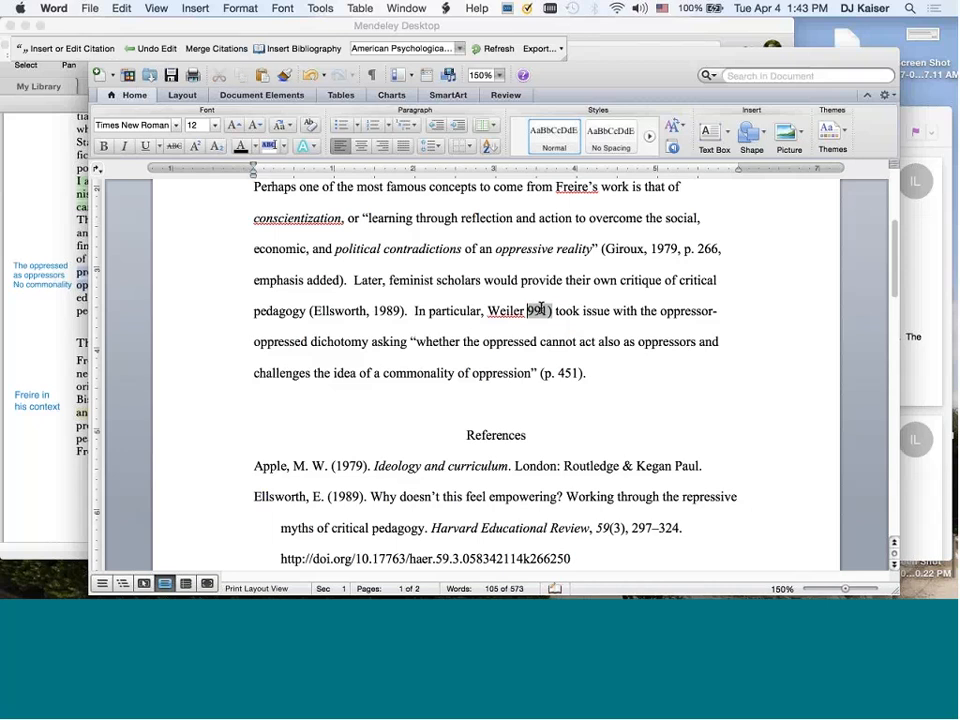
pyautogui.press('BackSpace')
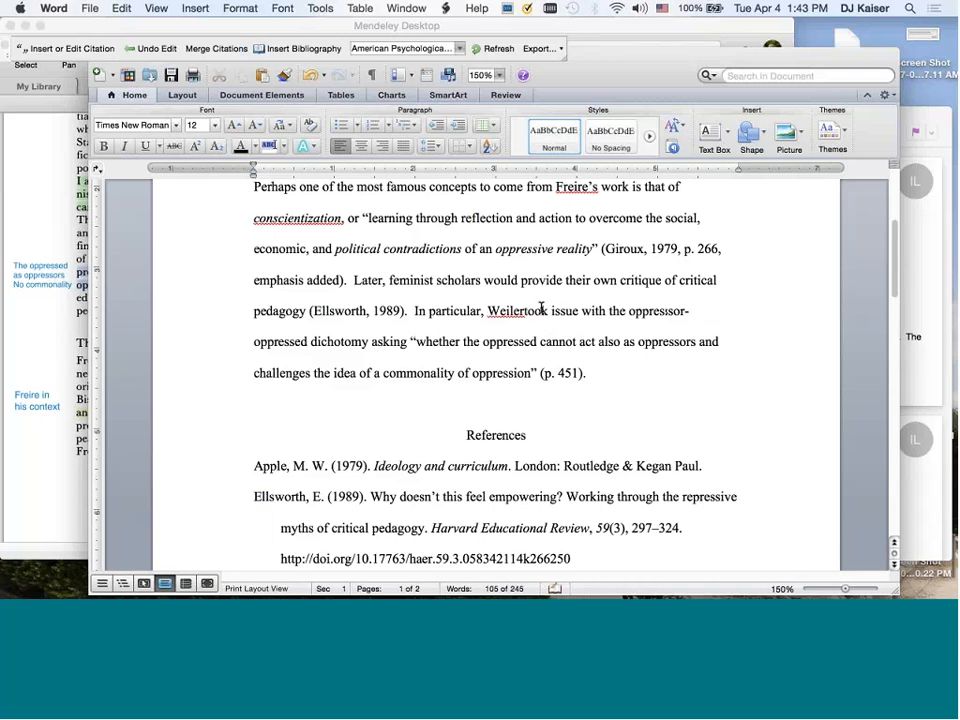
pyautogui.write('(1991)')
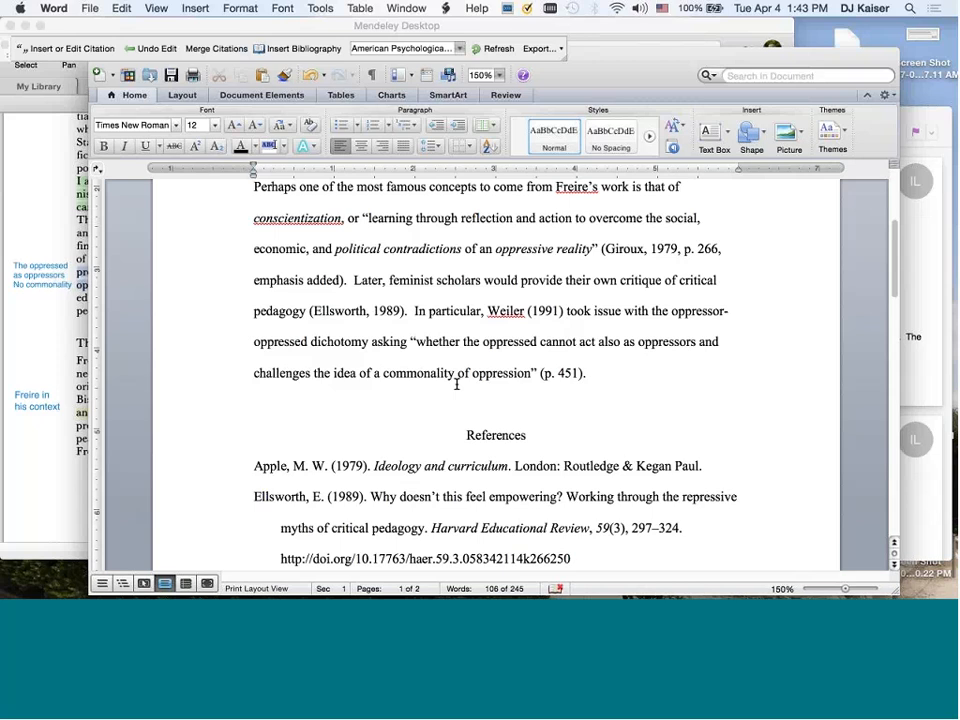
# Refresh the Mendeley citations and check the reference list for the Weiler entry
pyautogui.scroll(-5, 456, 381)
pyautogui.scroll(-5, 456, 383)
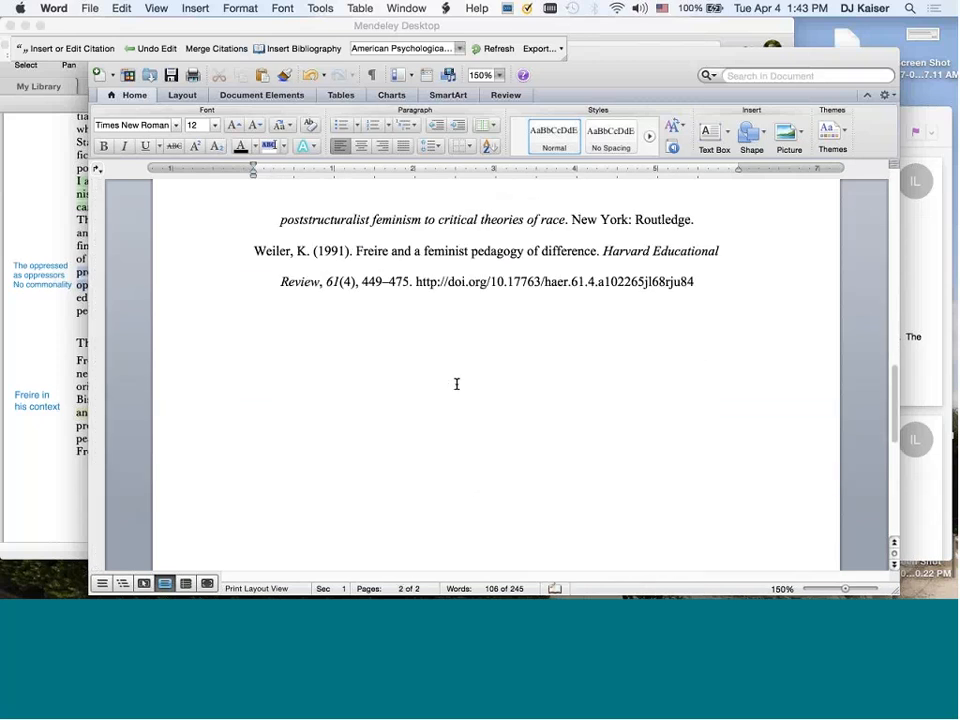
pyautogui.click(508, 49)
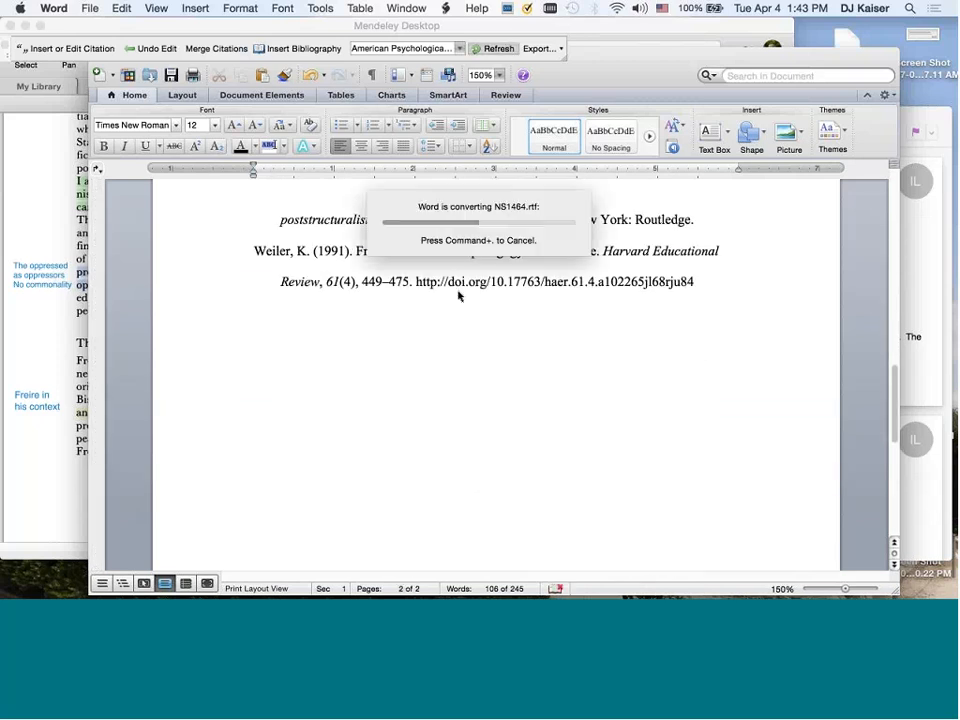
pyautogui.scroll(-3, 451, 336)
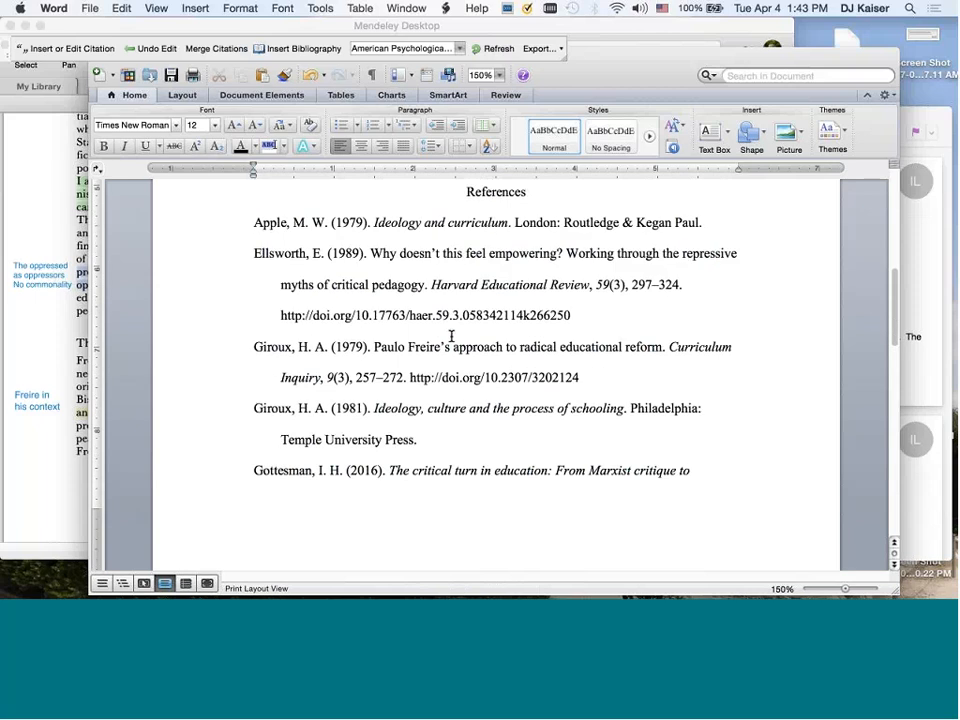
pyautogui.scroll(-8, 451, 336)
pyautogui.scroll(11, 451, 336)
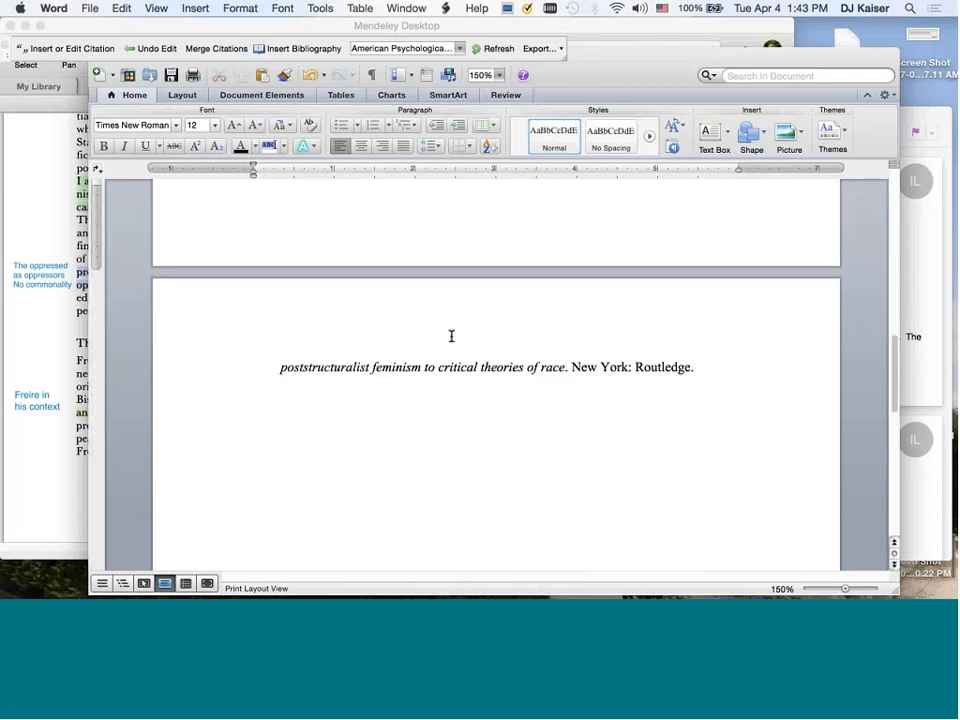
pyautogui.scroll(1, 451, 336)
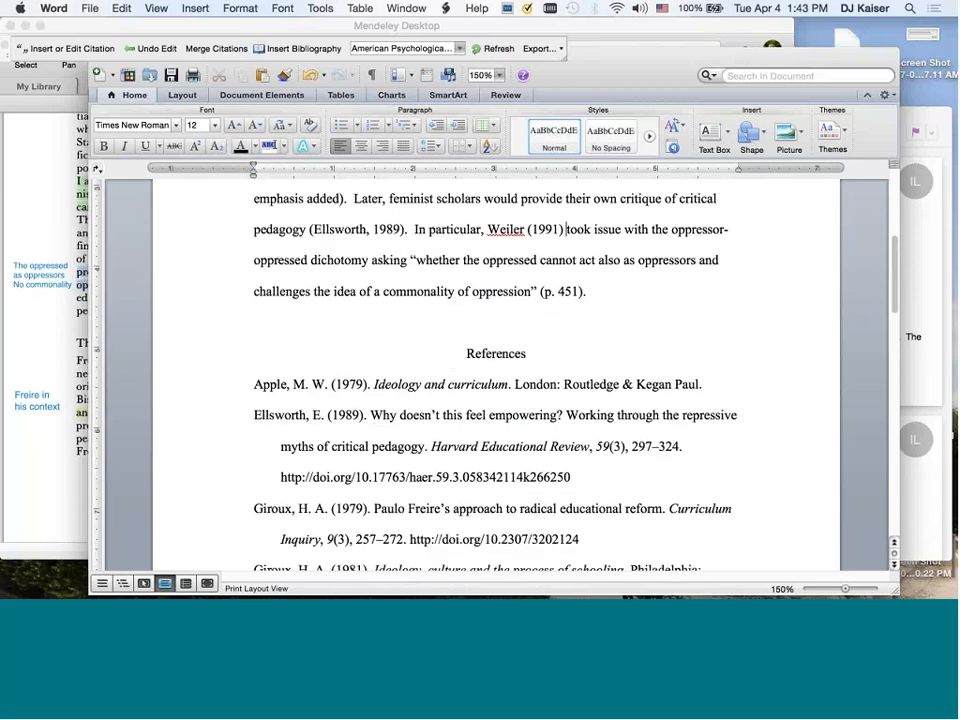
# Replace the plain-text “(1991)” after “Weiler” with a Mendeley citation for “Freire and a feminist pedagogy of difference”, with the author suppressed
pyautogui.click(607, 222)
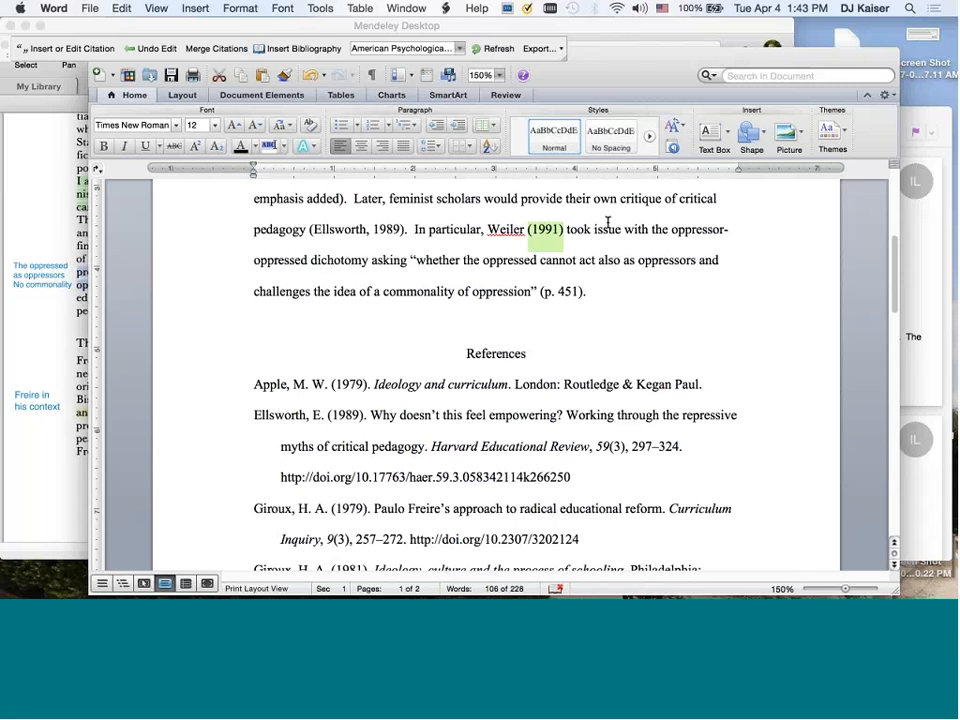
pyautogui.press('BackSpace')
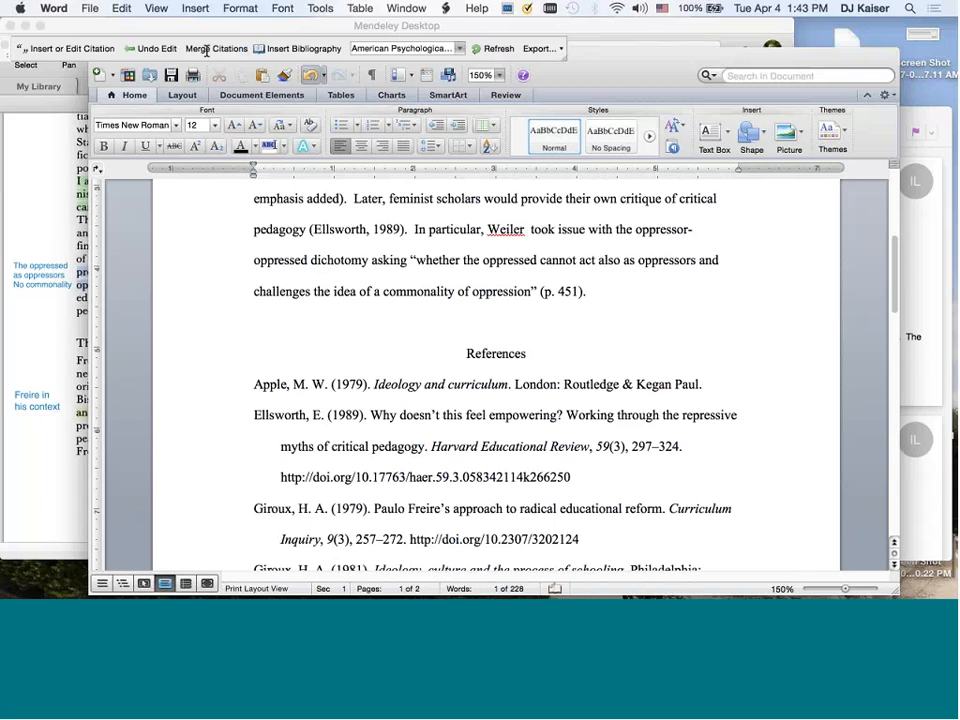
pyautogui.click(45, 46)
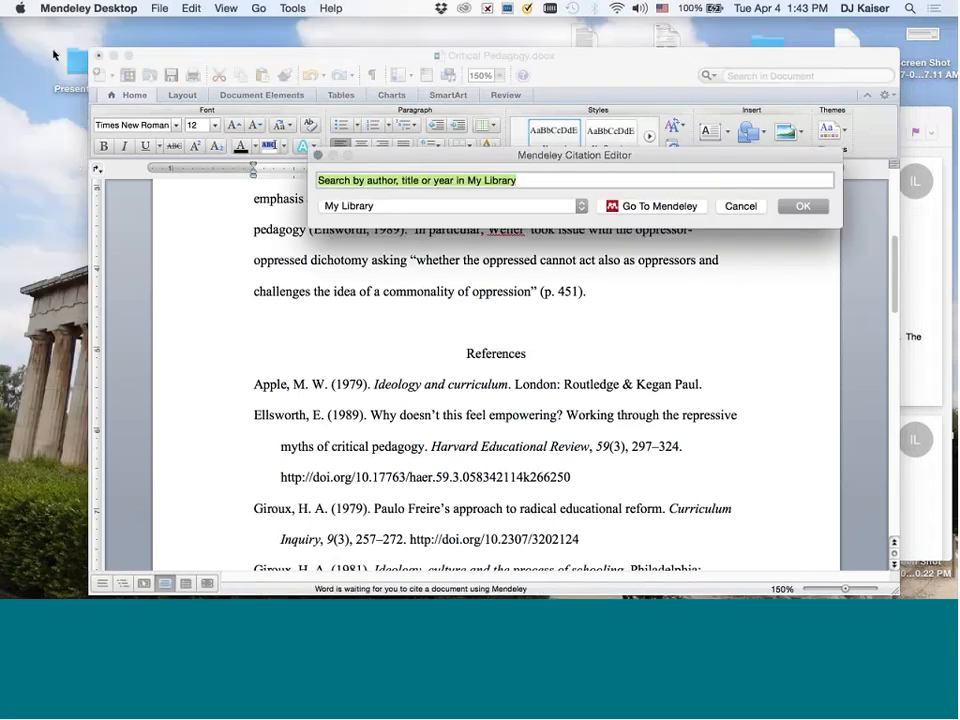
pyautogui.write('Wel')
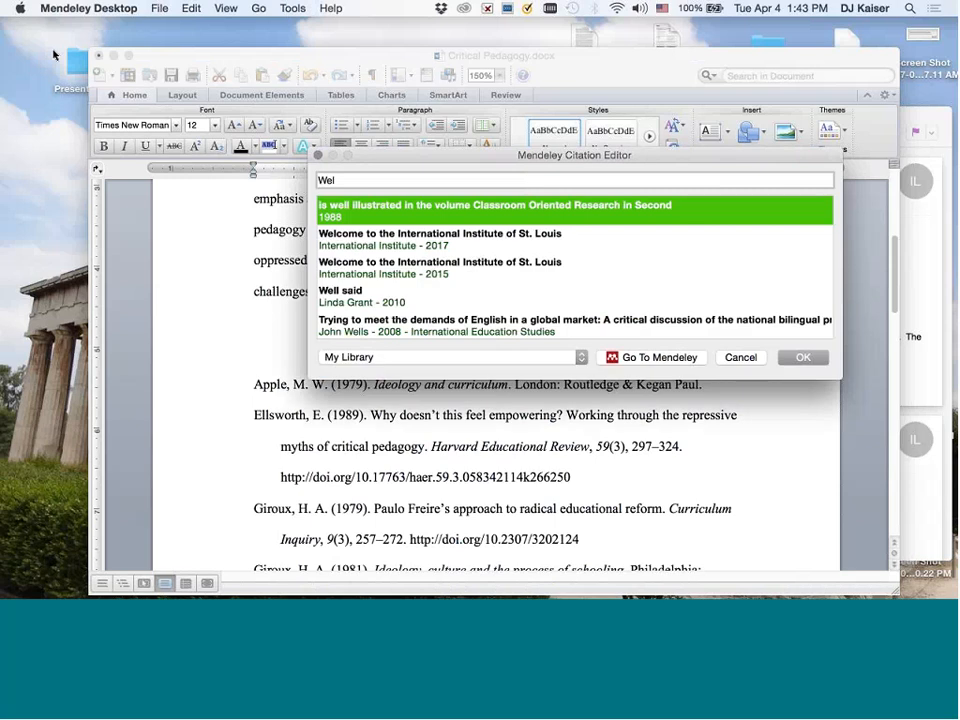
pyautogui.press('BackSpace')
pyautogui.write('iler')
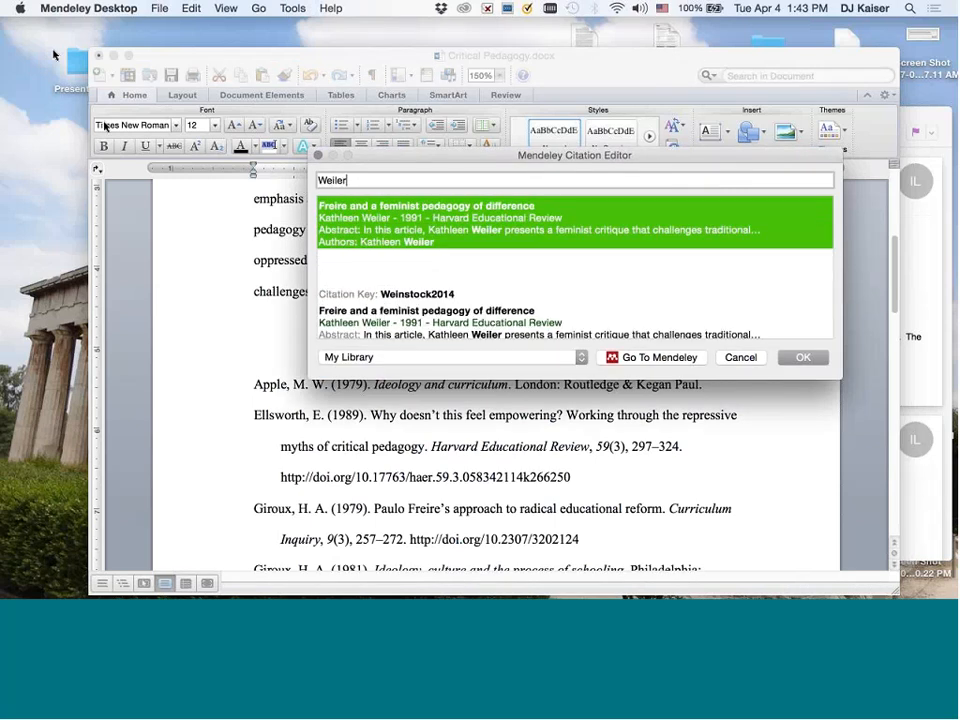
pyautogui.click(382, 234)
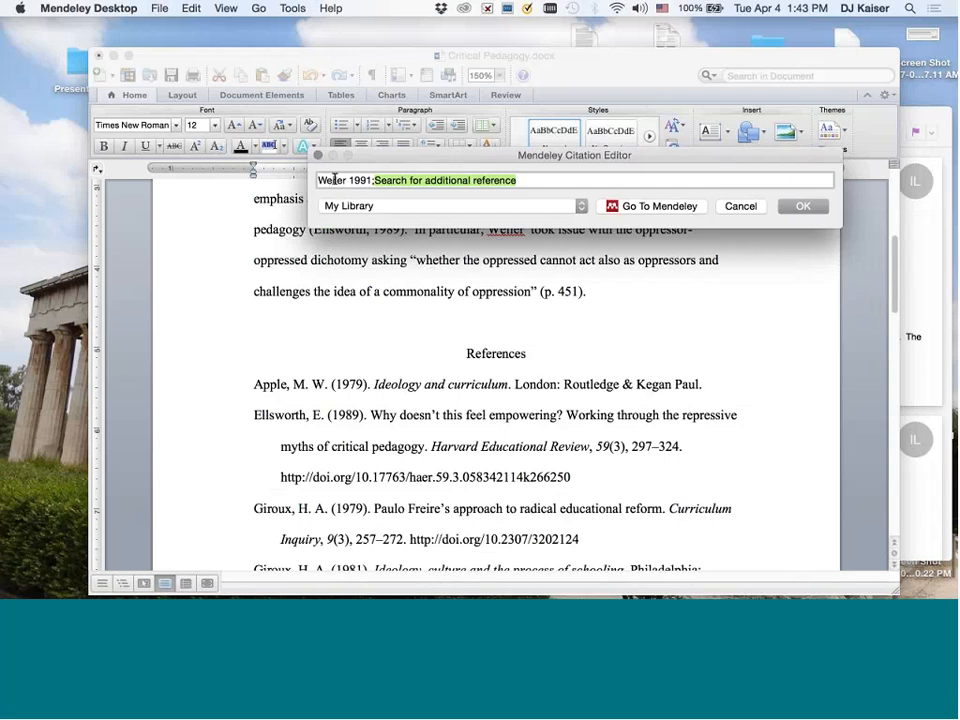
pyautogui.click(335, 180)
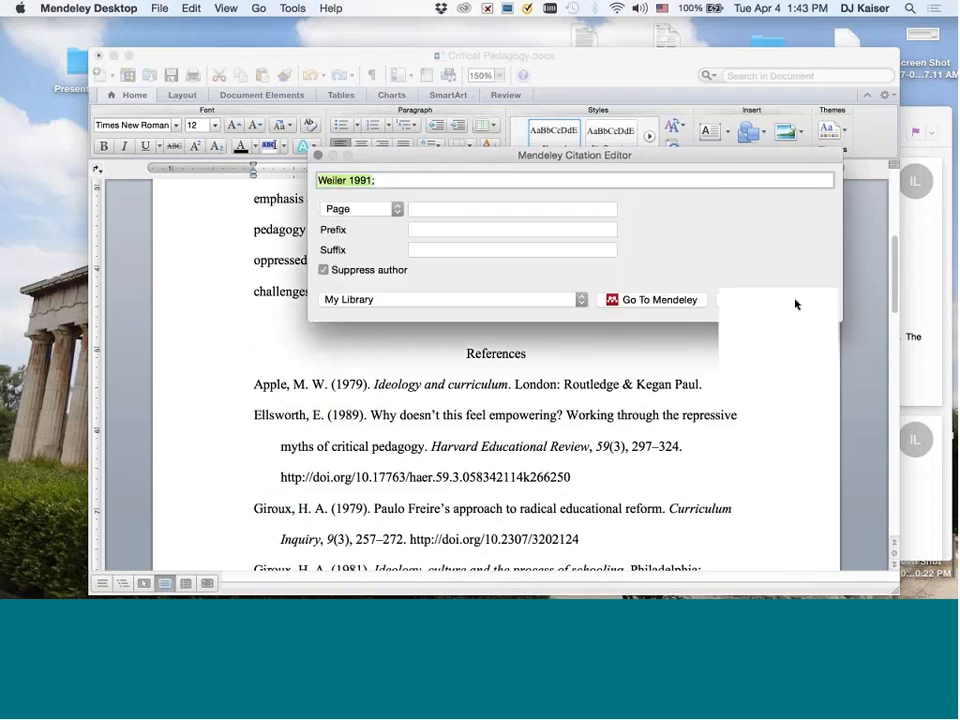
pyautogui.click(796, 304)
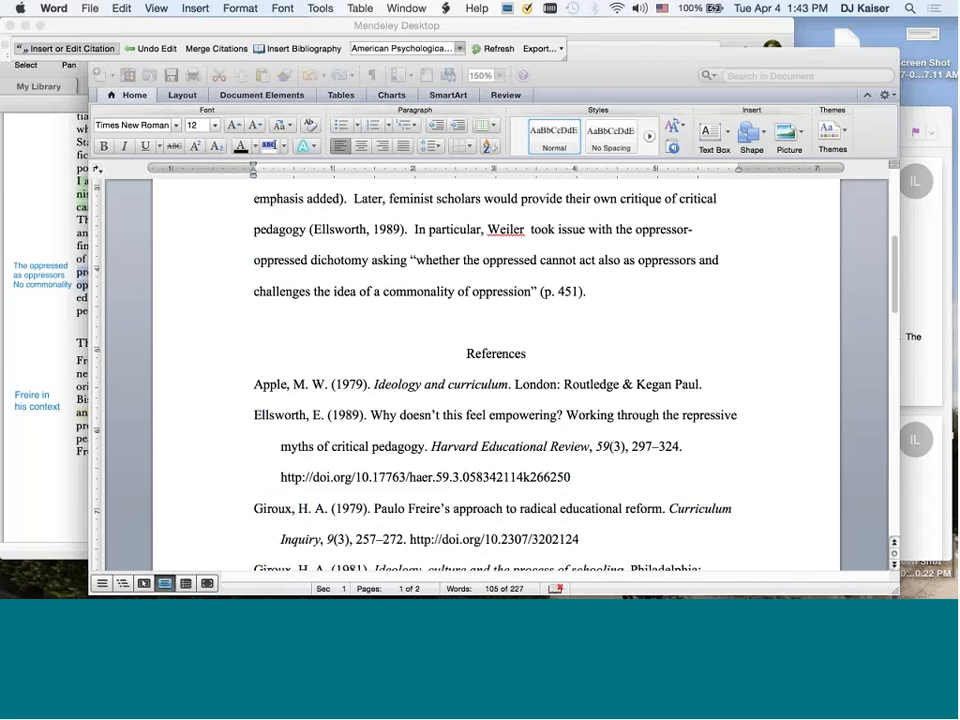
# Open Mendeley's full list of installed citation styles, look through the available formats, and close it
pyautogui.scroll(5, 433, 418)
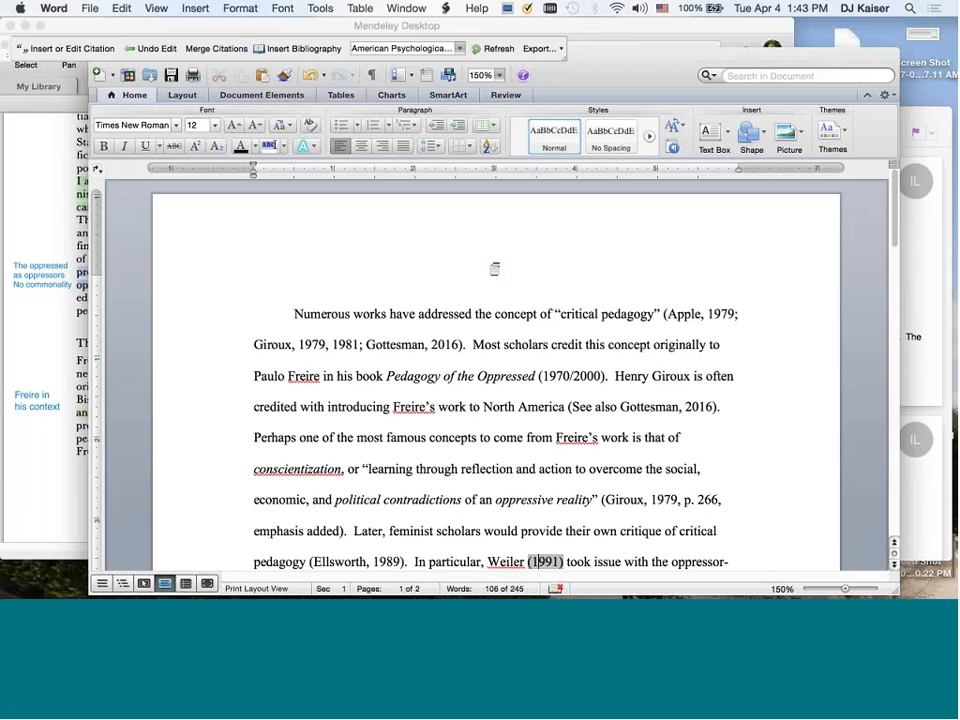
pyautogui.scroll(-1, 494, 268)
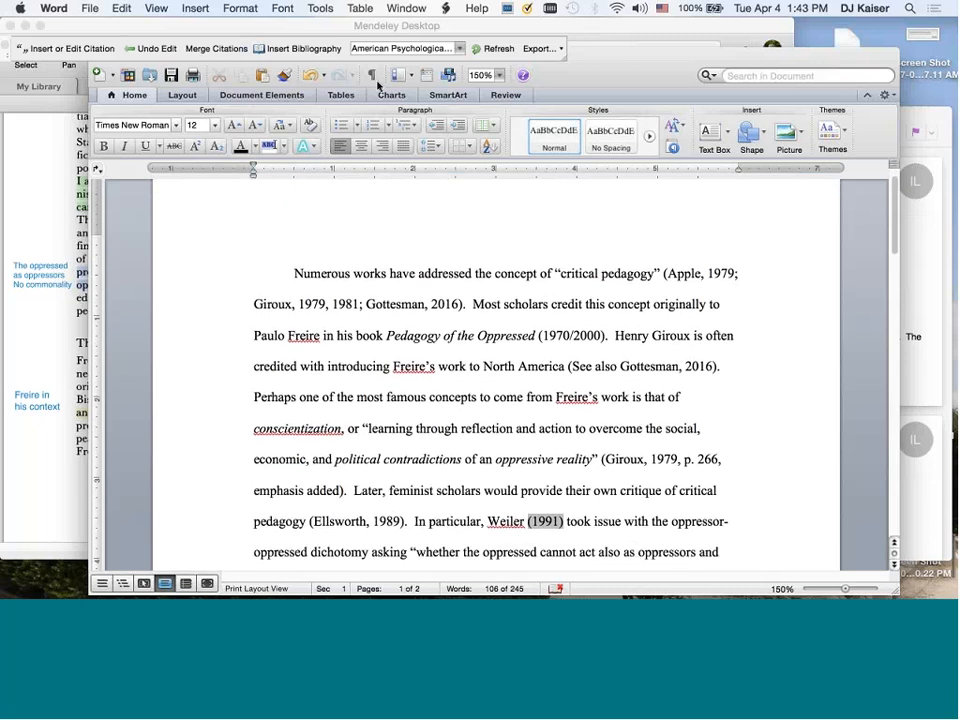
pyautogui.click(461, 52)
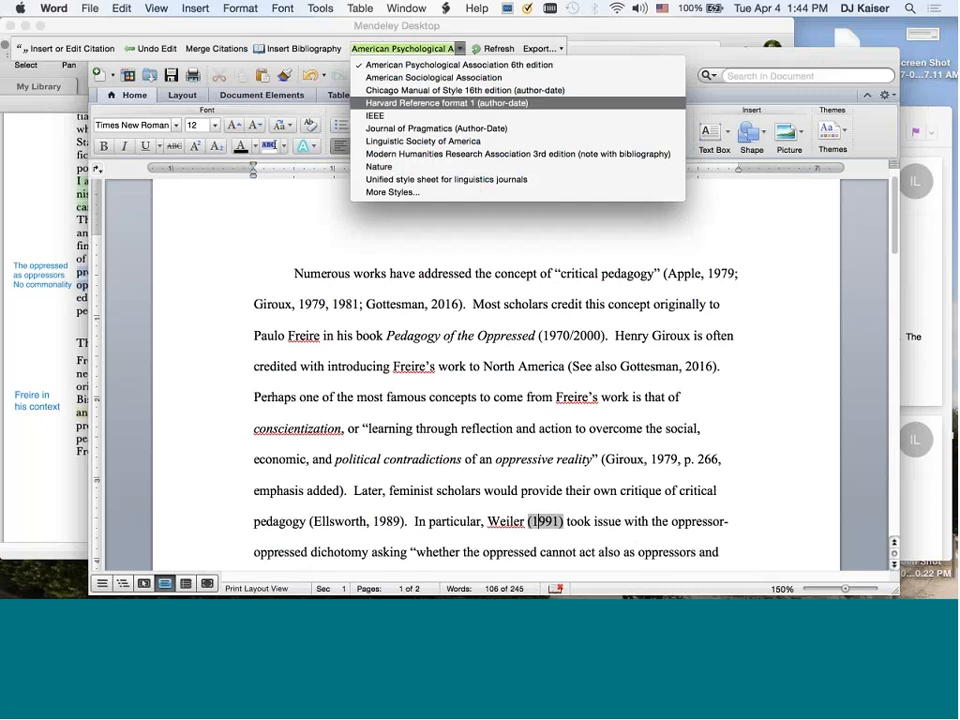
pyautogui.click(430, 193)
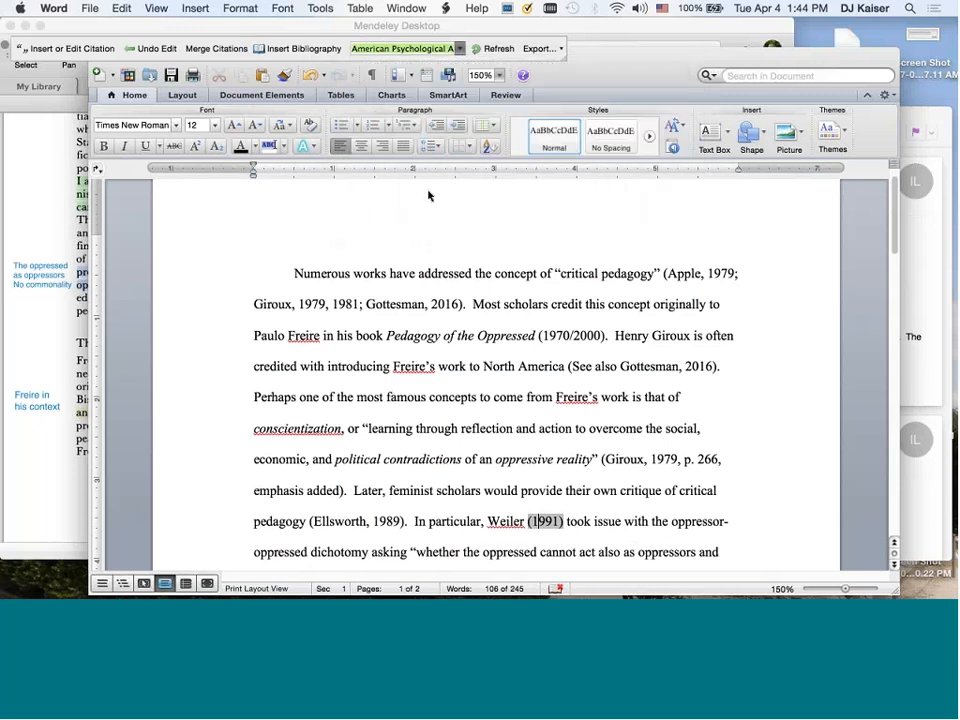
pyautogui.scroll(-5, 381, 224)
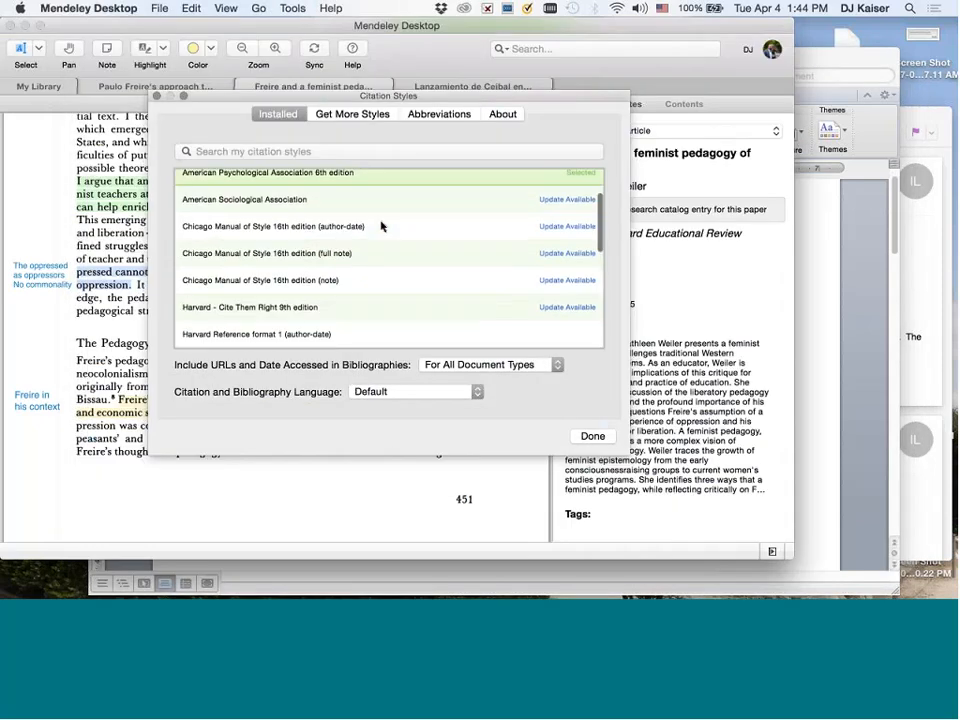
pyautogui.scroll(-3, 381, 226)
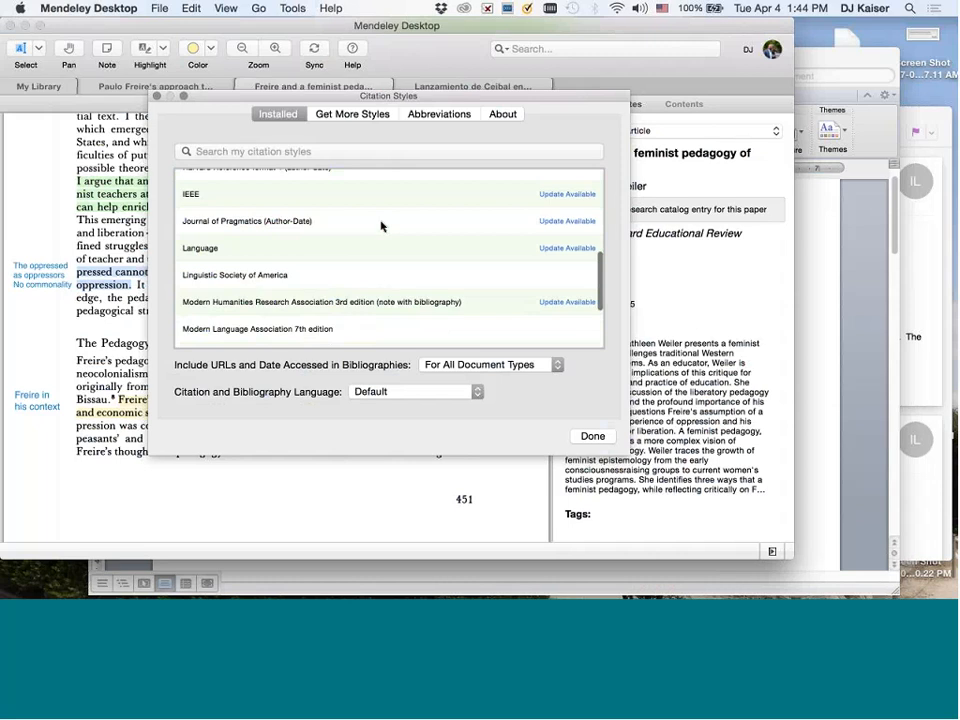
pyautogui.scroll(4, 381, 226)
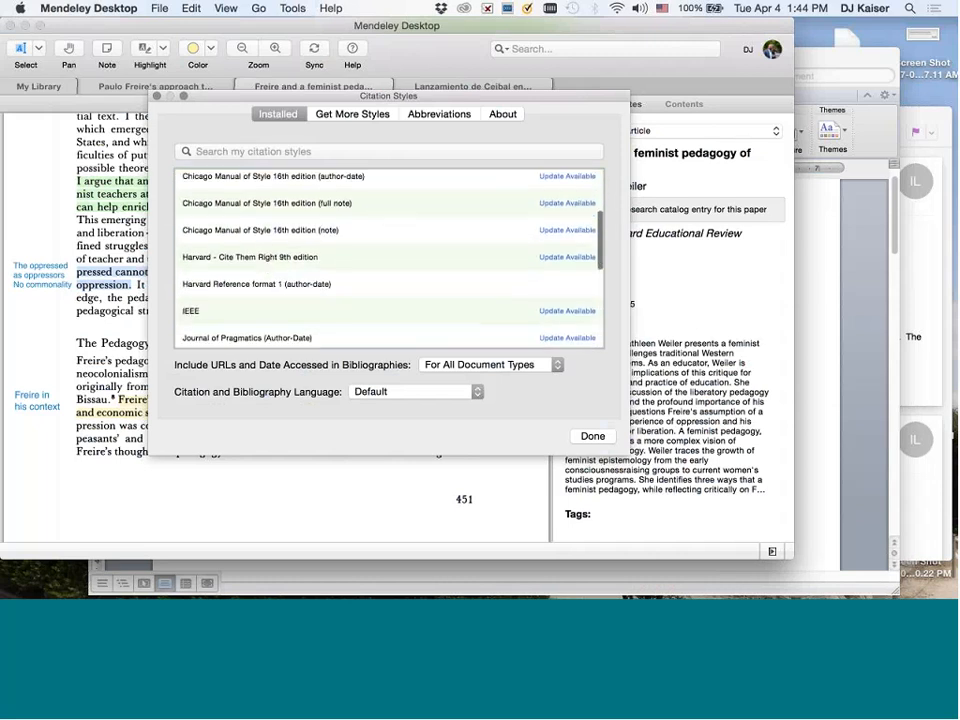
pyautogui.click(591, 437)
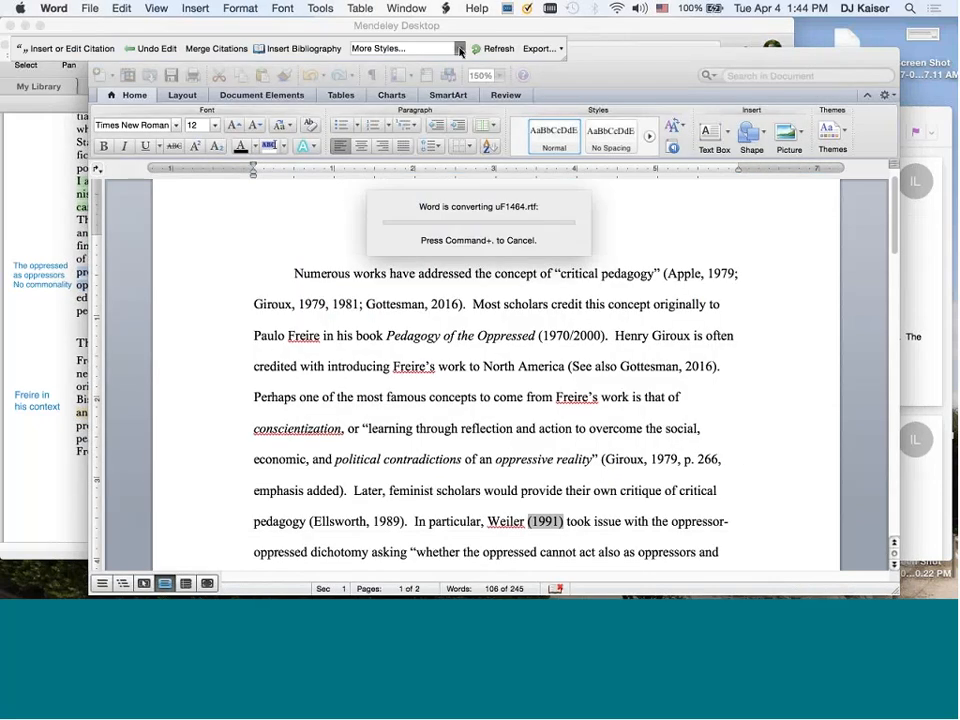
# Switch the document's citation style to Modern Language Association 7th edition and review the in-text citations and reference list
pyautogui.click(459, 48)
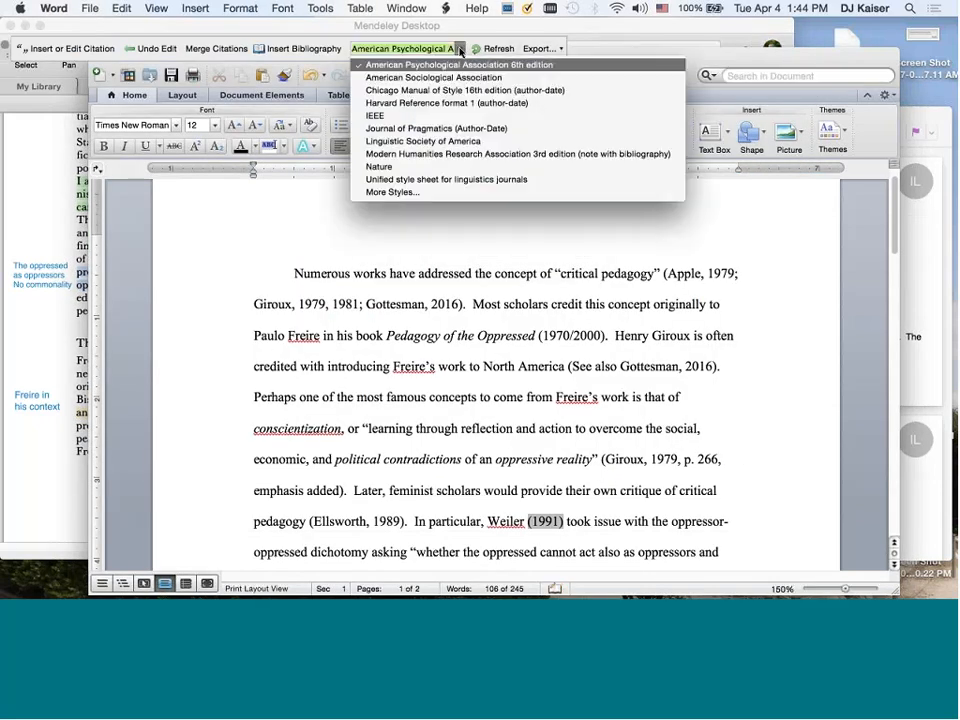
pyautogui.click(413, 192)
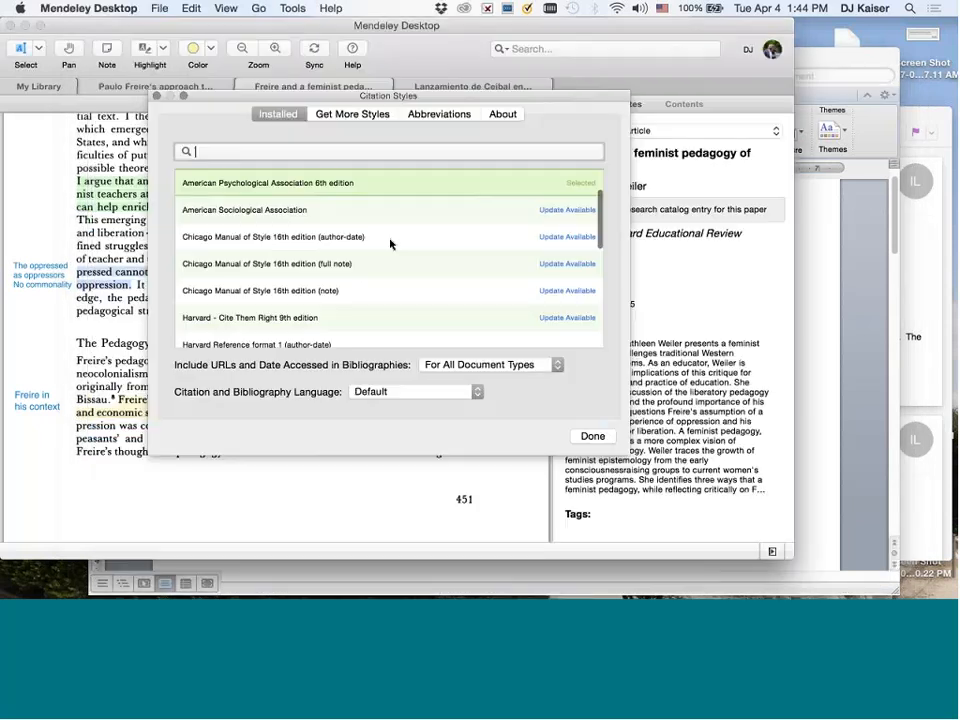
pyautogui.scroll(-9, 390, 244)
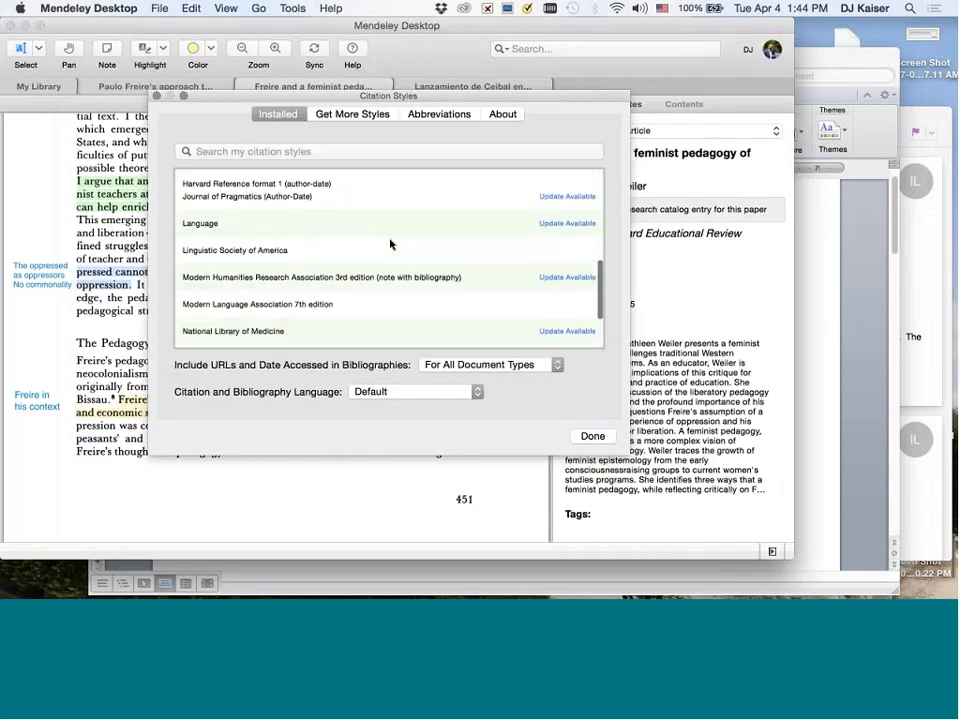
pyautogui.scroll(-1, 391, 244)
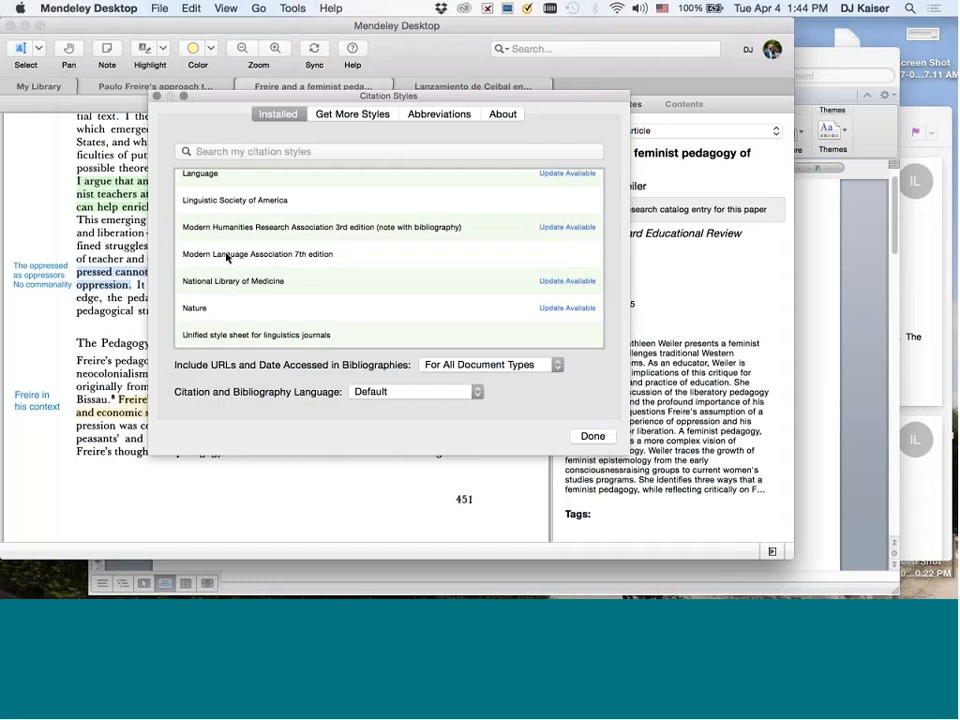
pyautogui.click(227, 258)
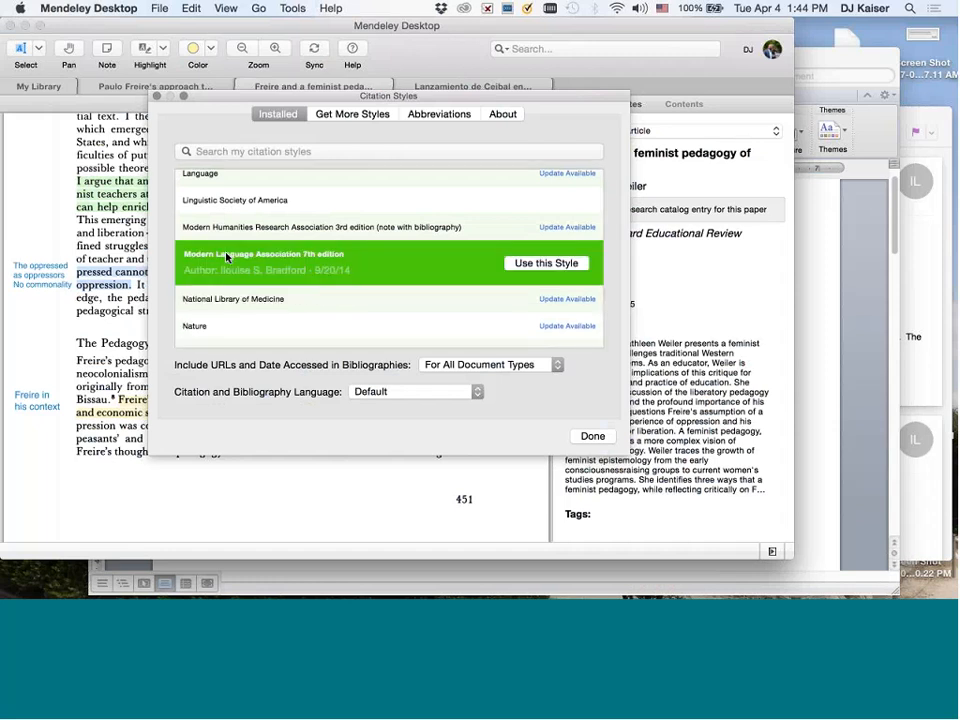
pyautogui.click(552, 262)
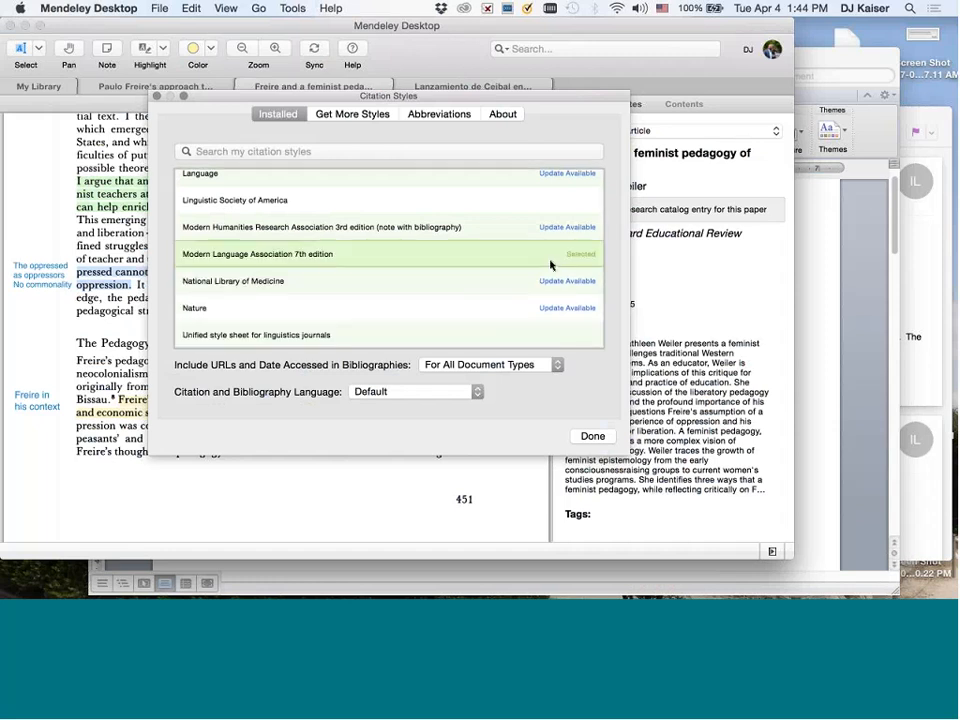
pyautogui.click(592, 437)
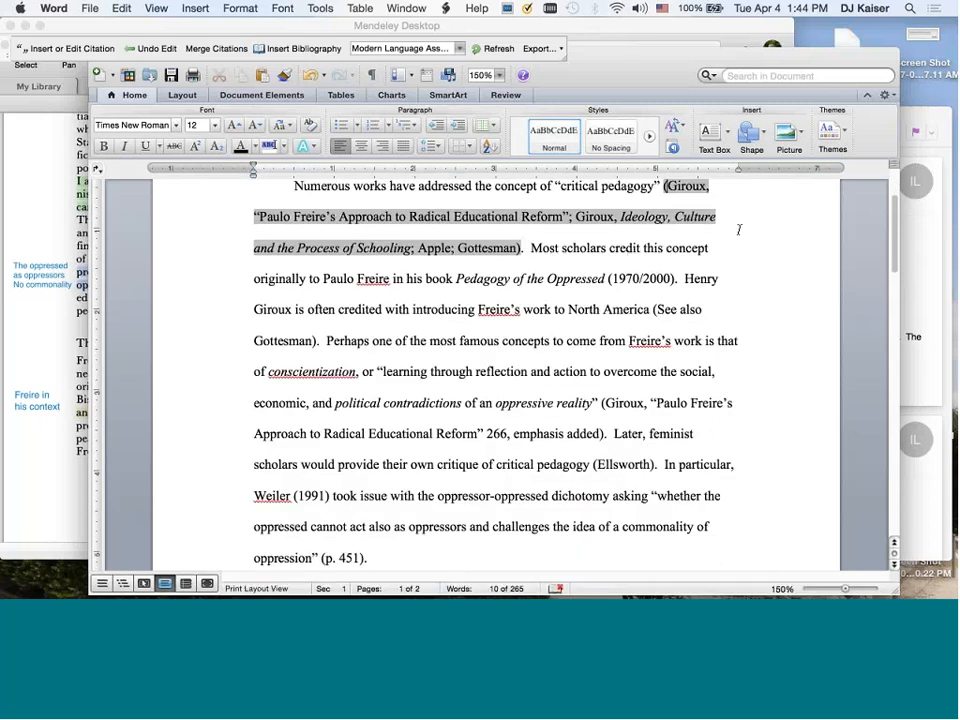
pyautogui.scroll(-5, 739, 230)
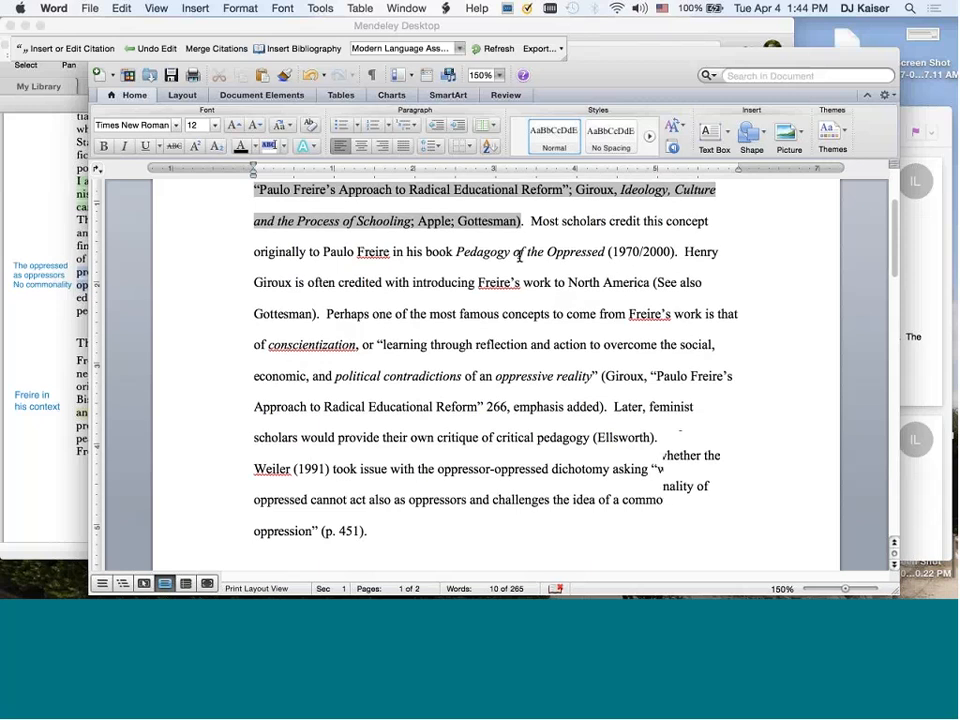
pyautogui.click(664, 264)
pyautogui.scroll(-2, 552, 280)
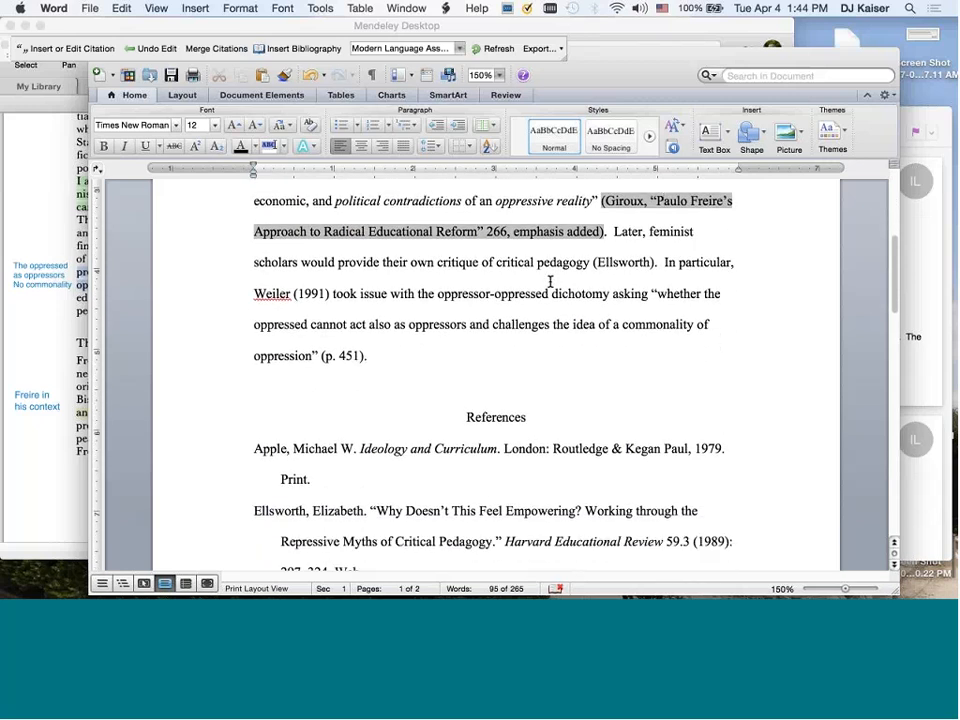
# Check how the Ellsworth and Weiler in-text citations are formatted in the Modern Language Association style
pyautogui.scroll(-1, 550, 282)
pyautogui.click(627, 233)
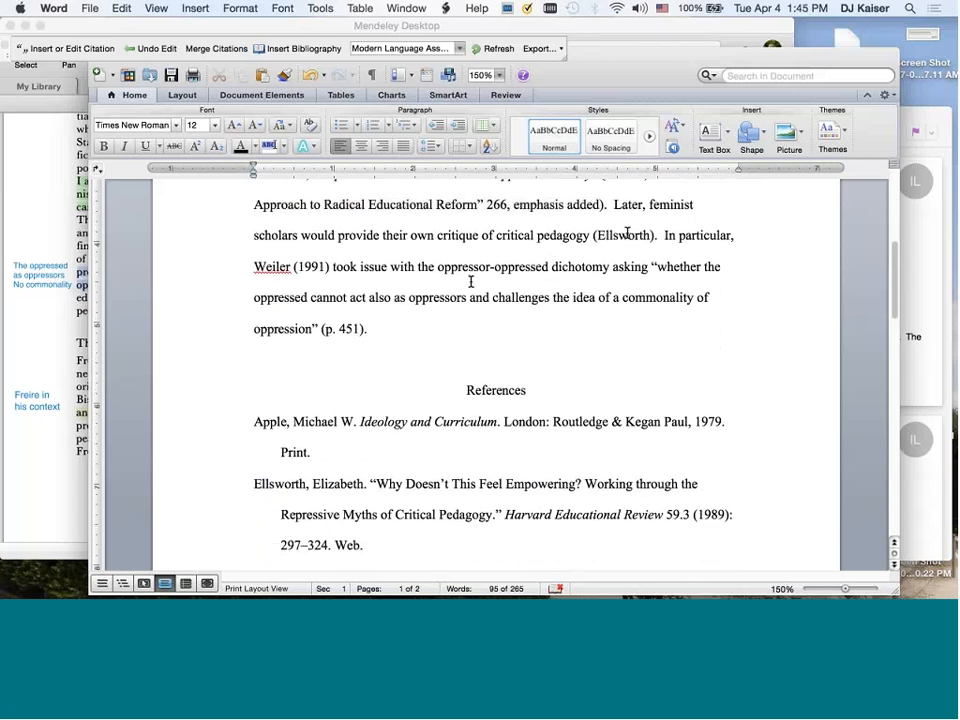
pyautogui.scroll(1, 553, 272)
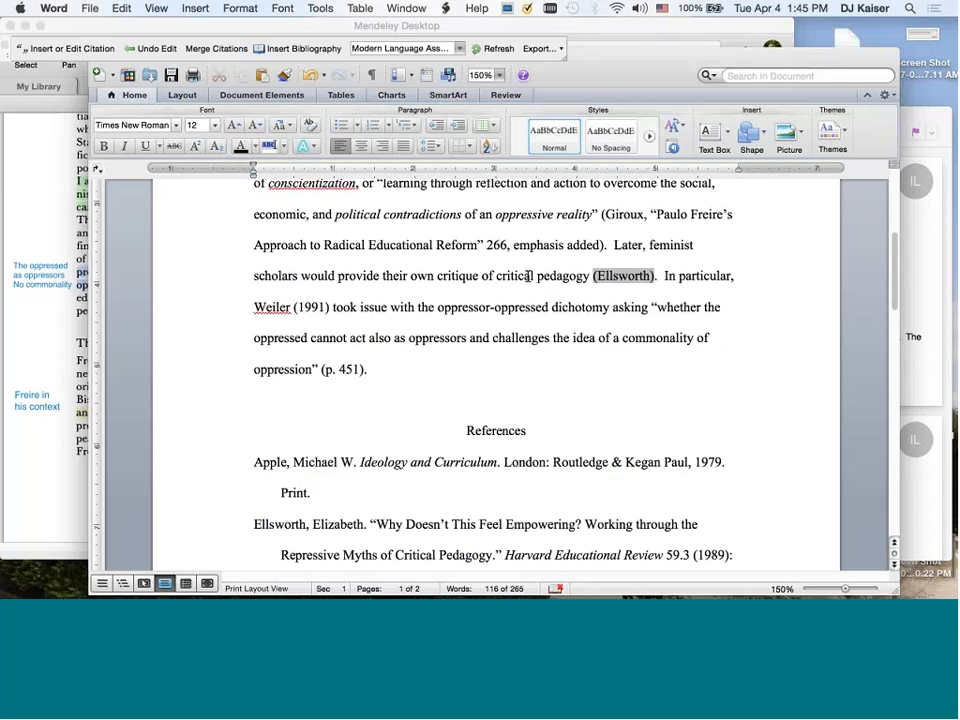
pyautogui.click(313, 305)
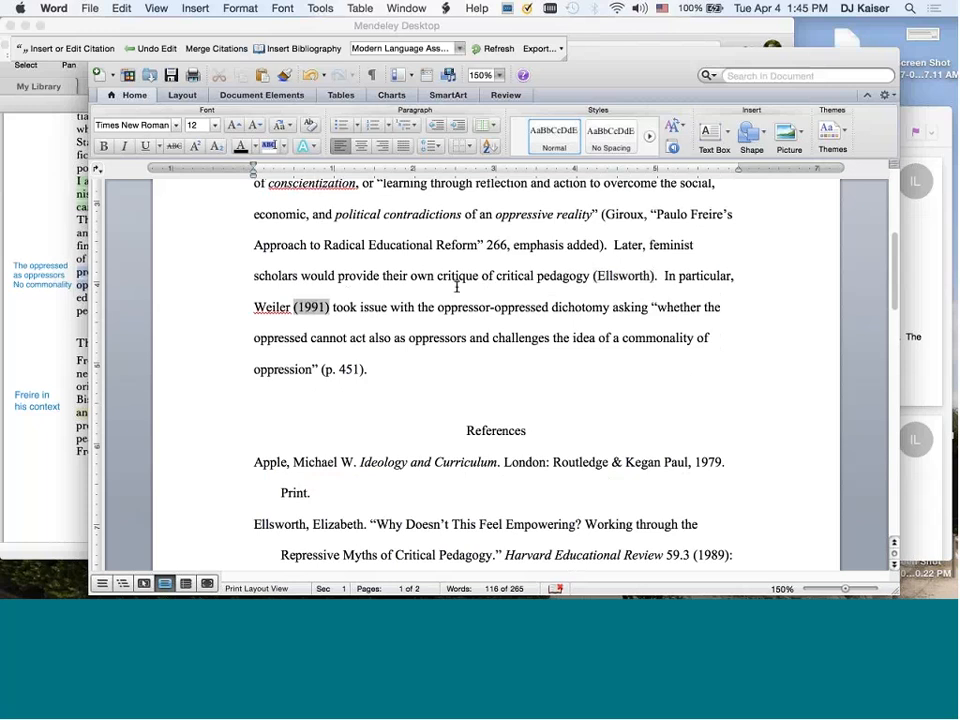
pyautogui.scroll(-3, 455, 285)
pyautogui.scroll(1, 455, 285)
pyautogui.scroll(4, 455, 286)
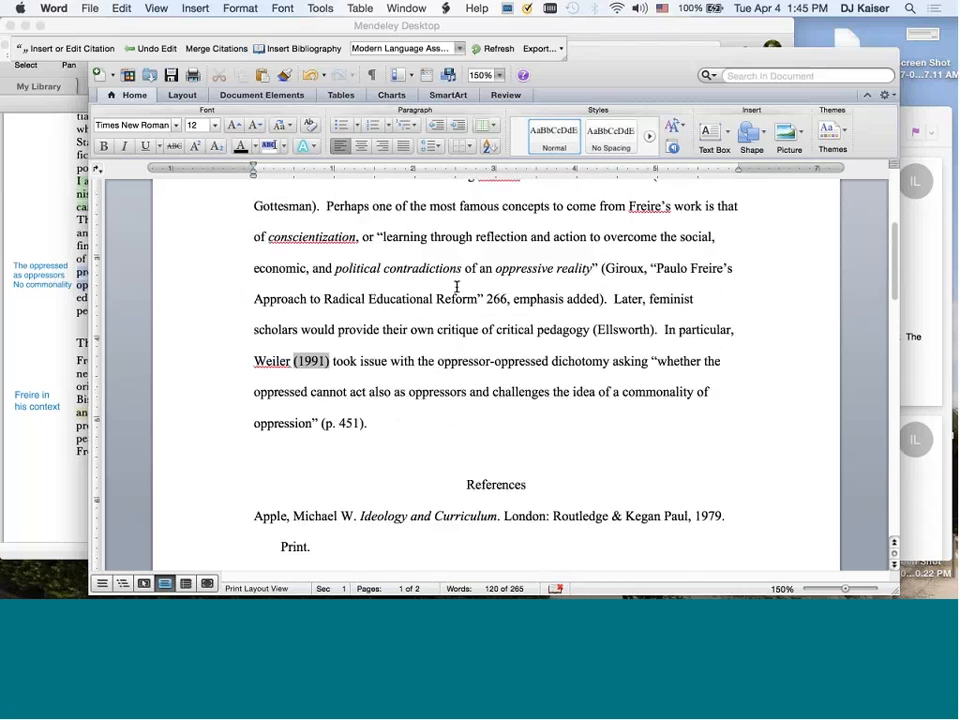
# Switch the document's citation style to Chicago Manual of Style 16th edition (author-date) from Mendeley's full list of installed styles
pyautogui.click(460, 49)
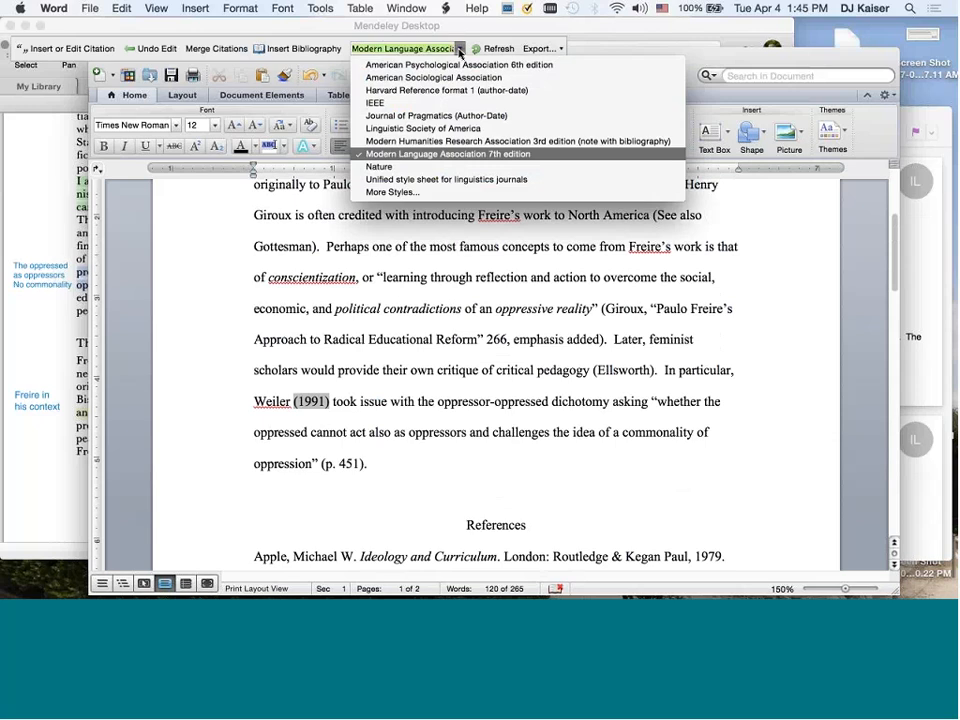
pyautogui.click(458, 66)
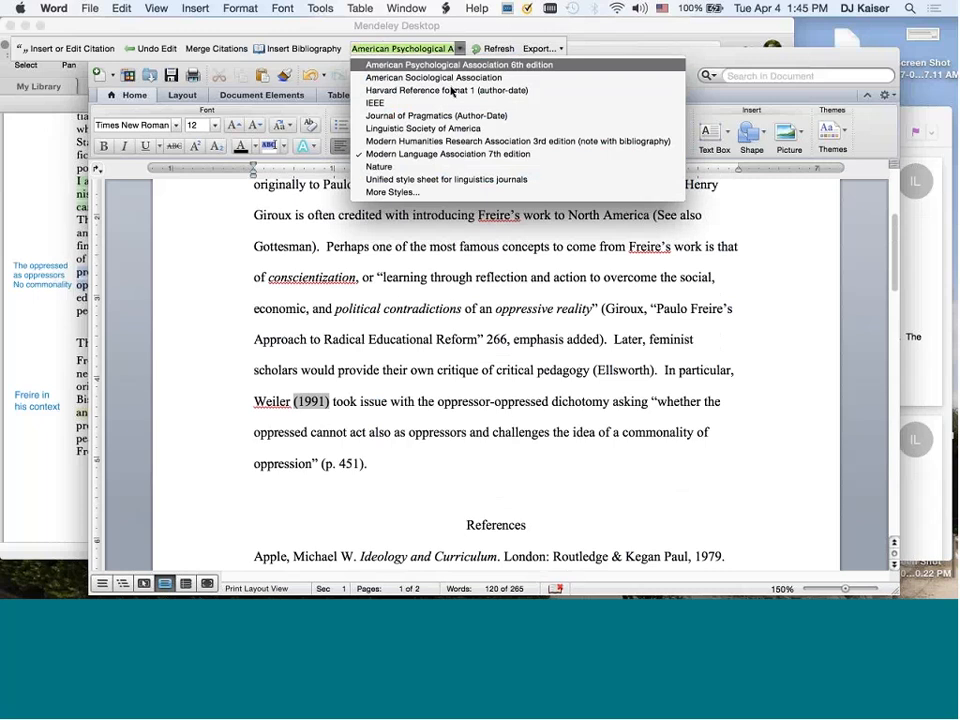
pyautogui.click(390, 191)
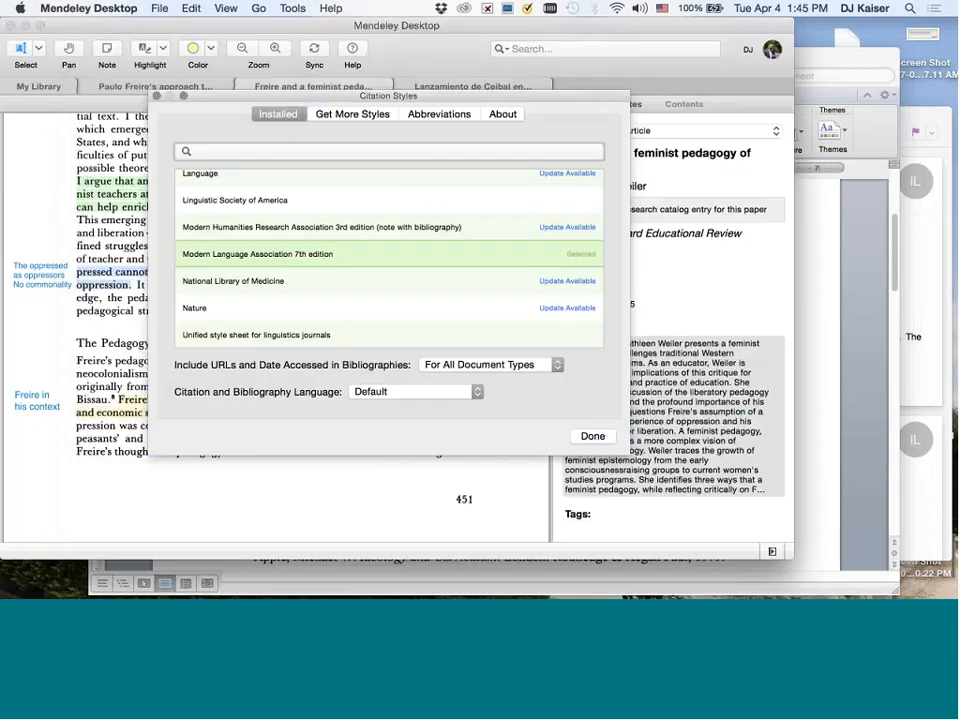
pyautogui.scroll(10, 388, 255)
pyautogui.scroll(-2, 388, 256)
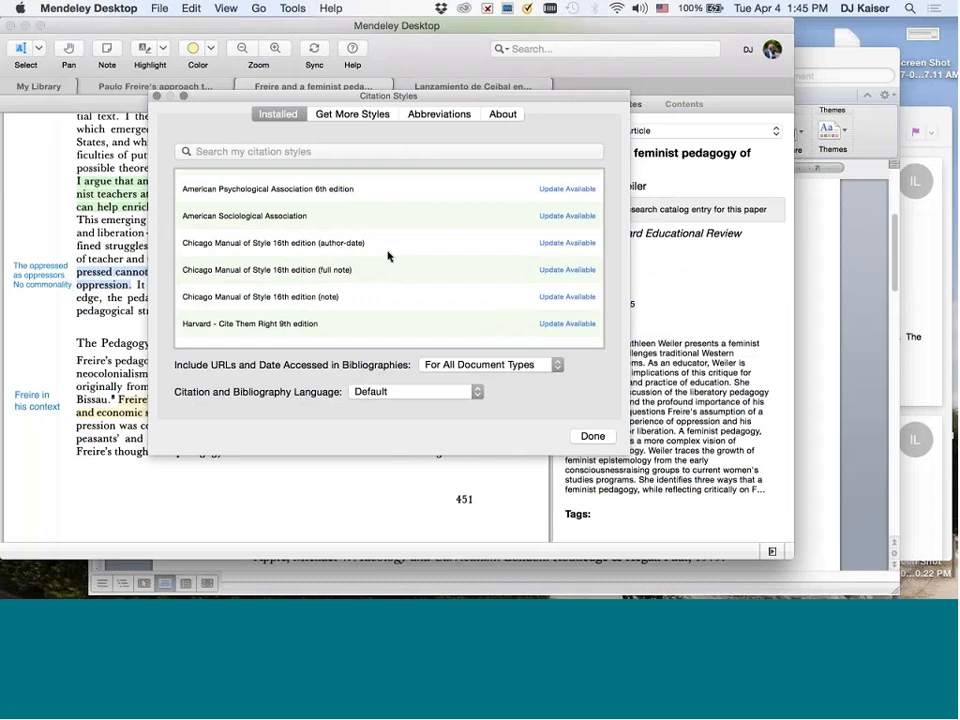
pyautogui.click(238, 237)
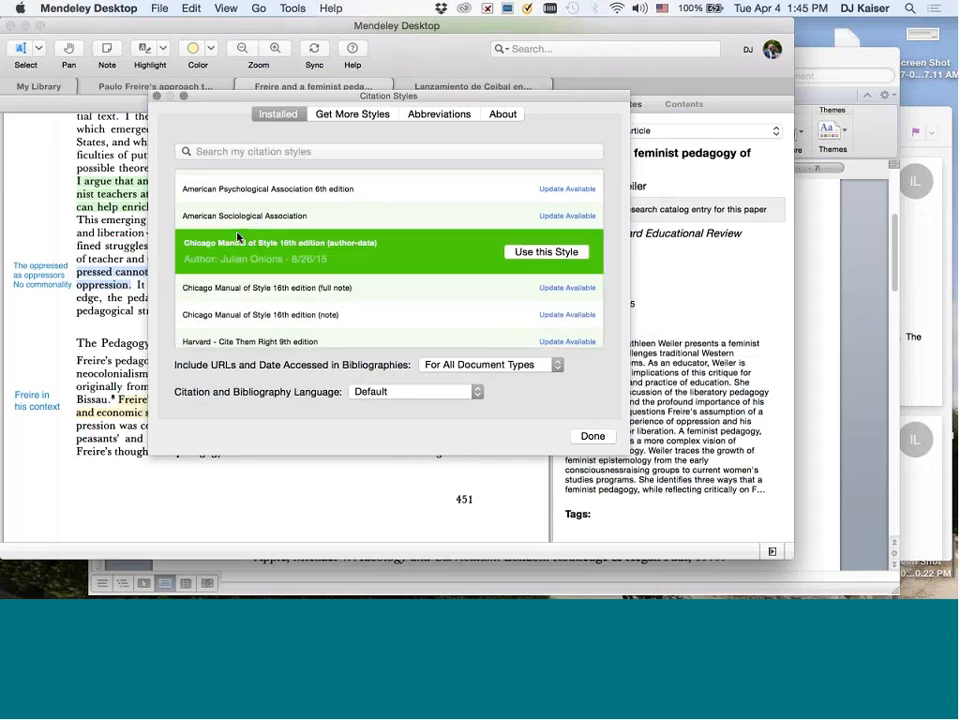
pyautogui.click(546, 253)
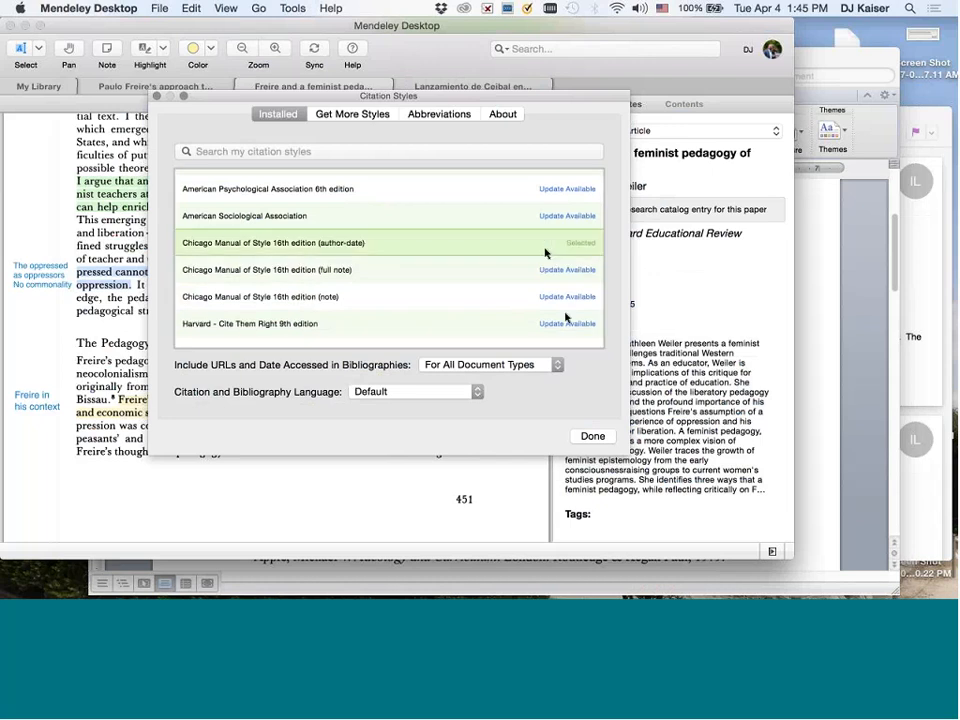
pyautogui.click(590, 437)
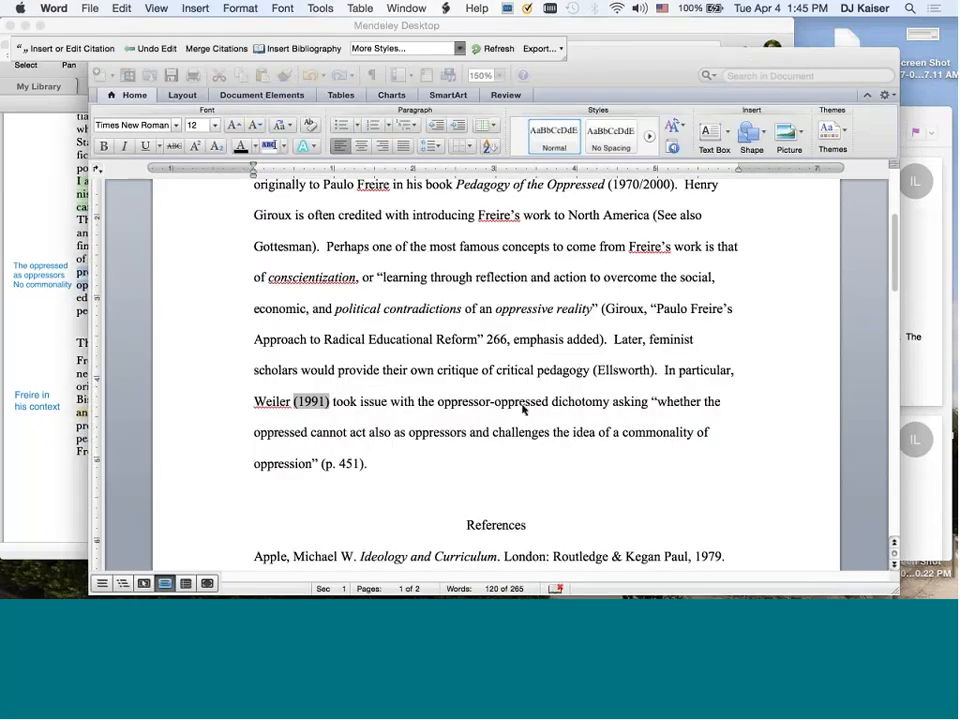
# Review the Chicago-formatted in-text citations, the start of the reference list, and the manually written page reference after the Weiler quotation
pyautogui.scroll(4, 506, 357)
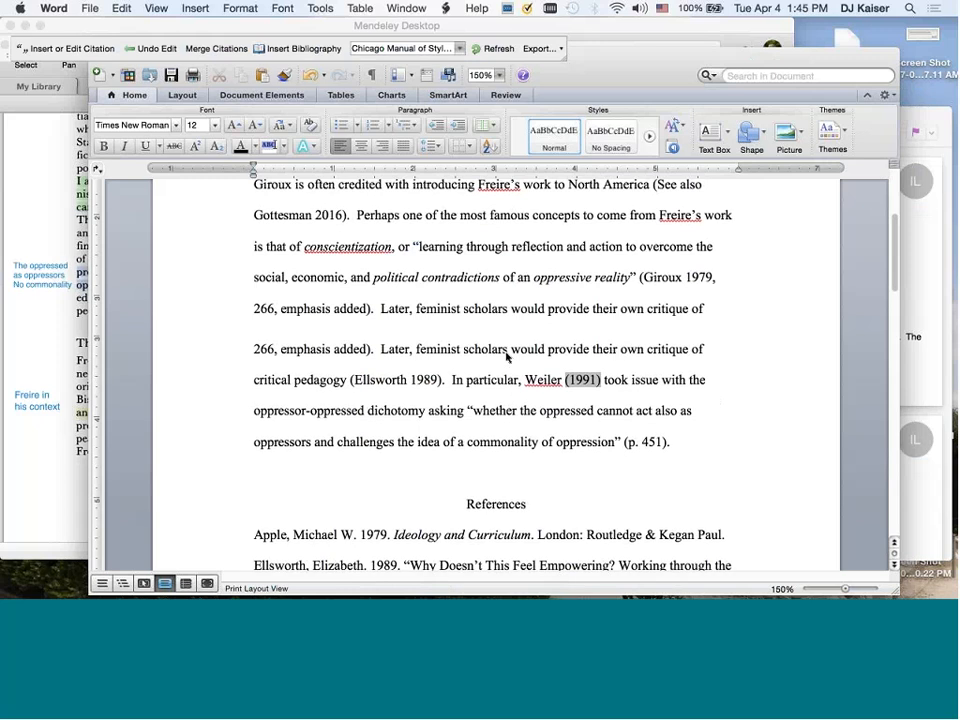
pyautogui.scroll(-1, 506, 353)
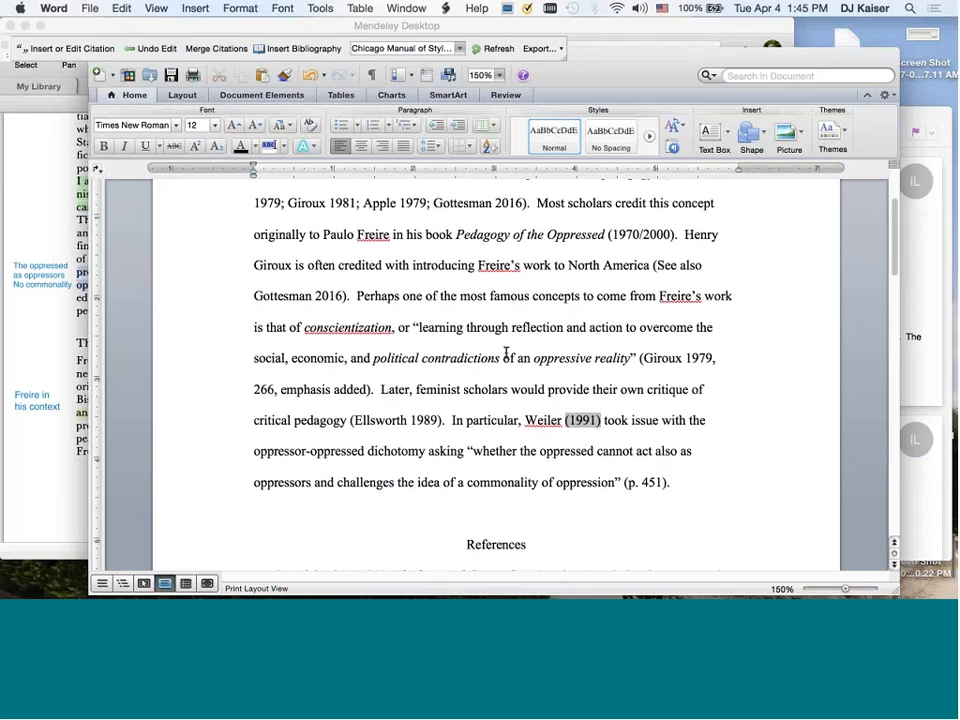
pyautogui.scroll(-2, 506, 353)
pyautogui.scroll(-1, 506, 353)
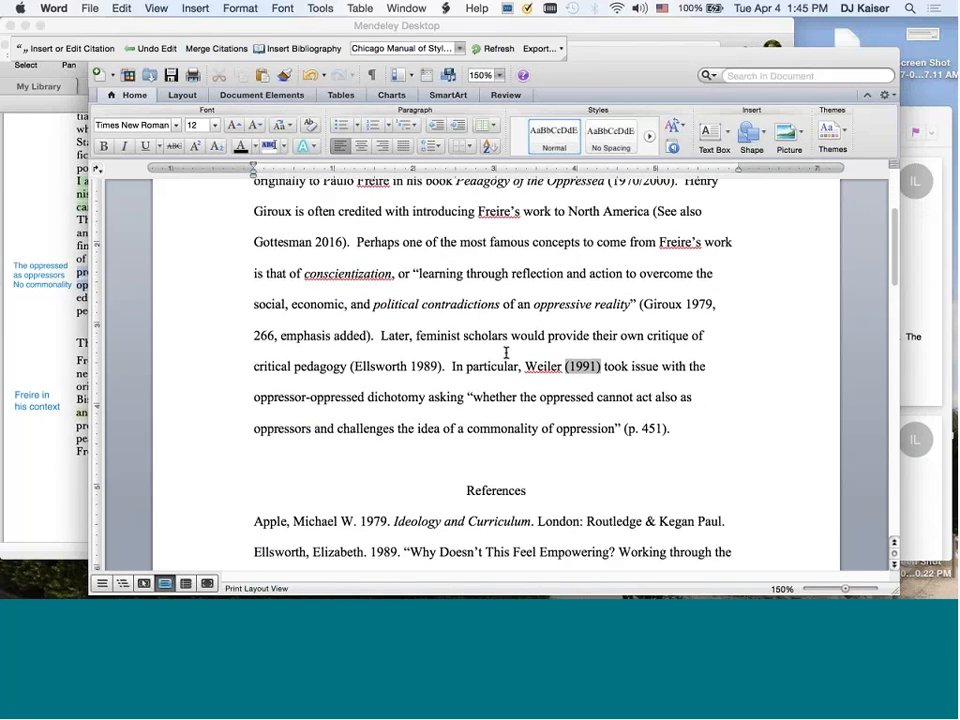
pyautogui.scroll(-2, 506, 353)
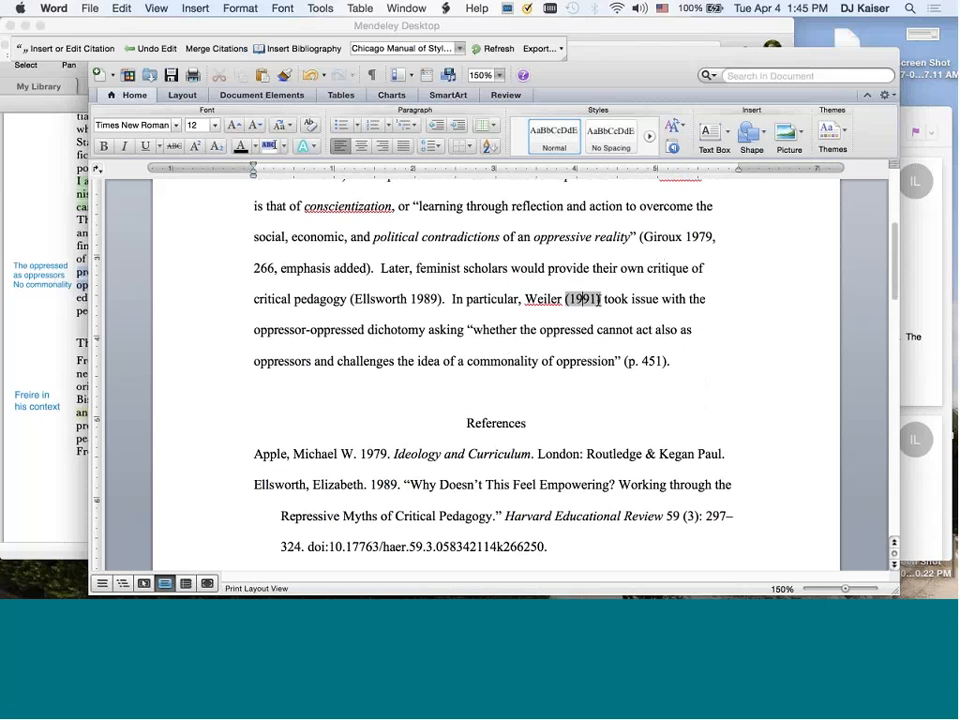
pyautogui.scroll(-2, 668, 321)
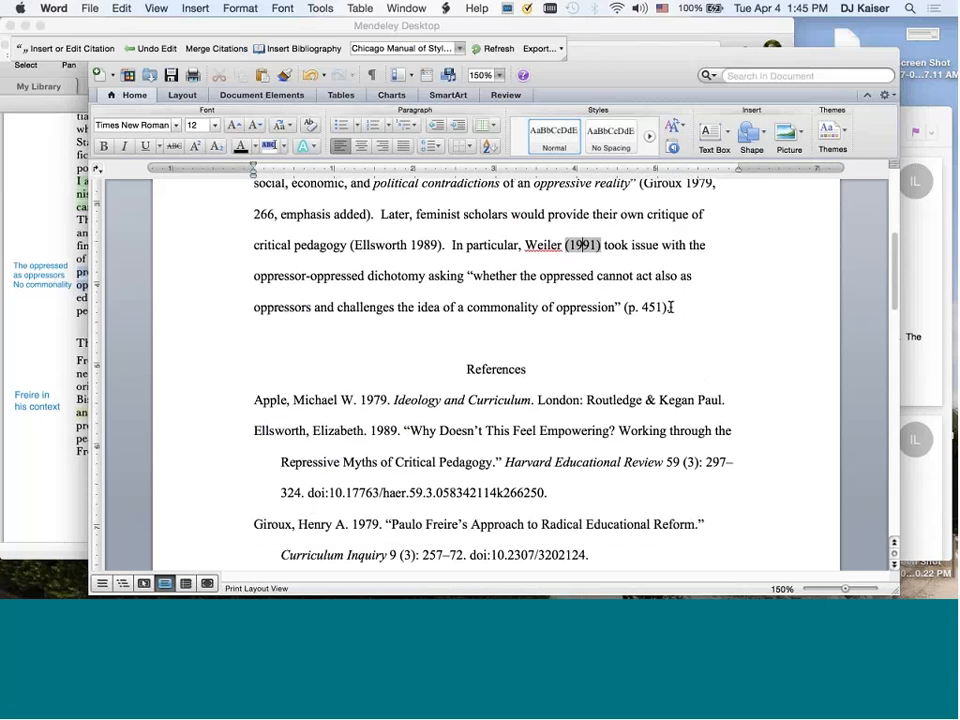
pyautogui.click(649, 307)
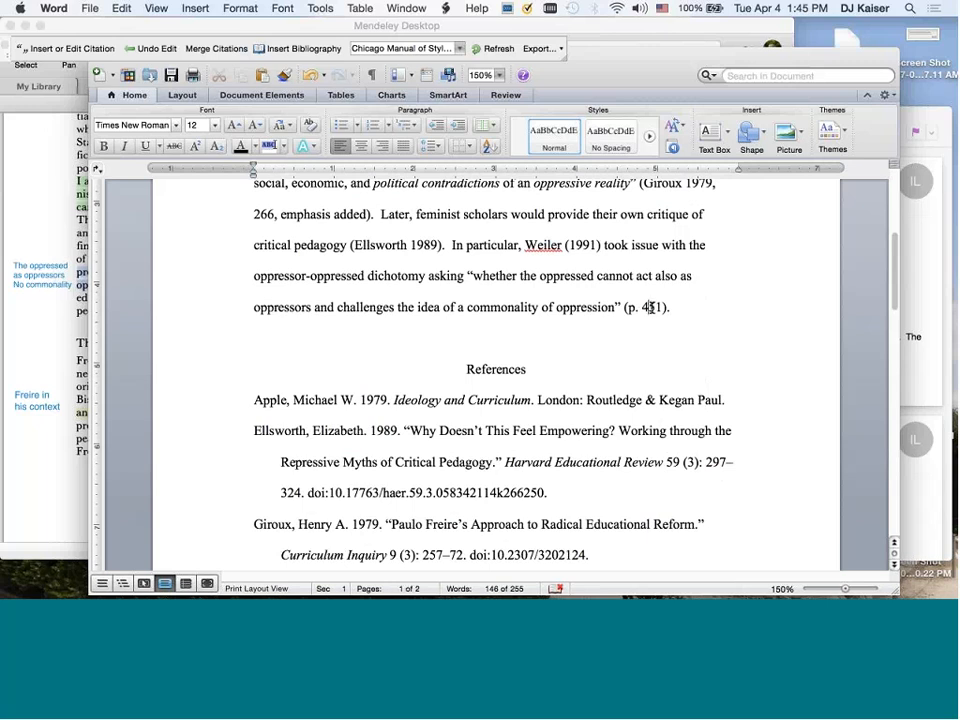
# Add page 451 to the author-suppressed Mendeley citation after “Weiler”
pyautogui.click(577, 245)
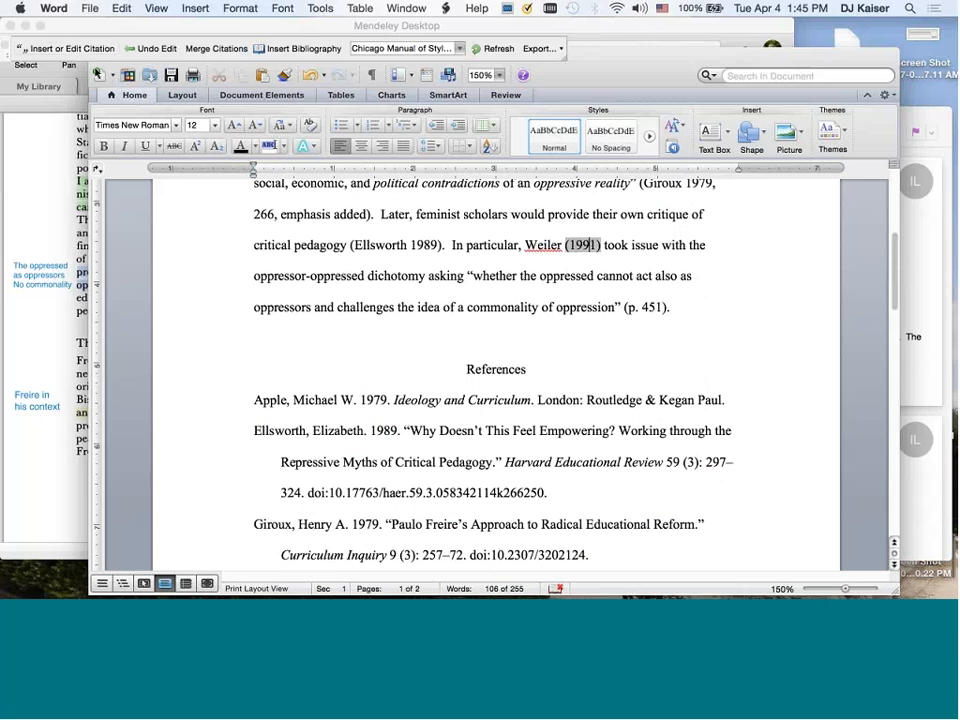
pyautogui.click(78, 54)
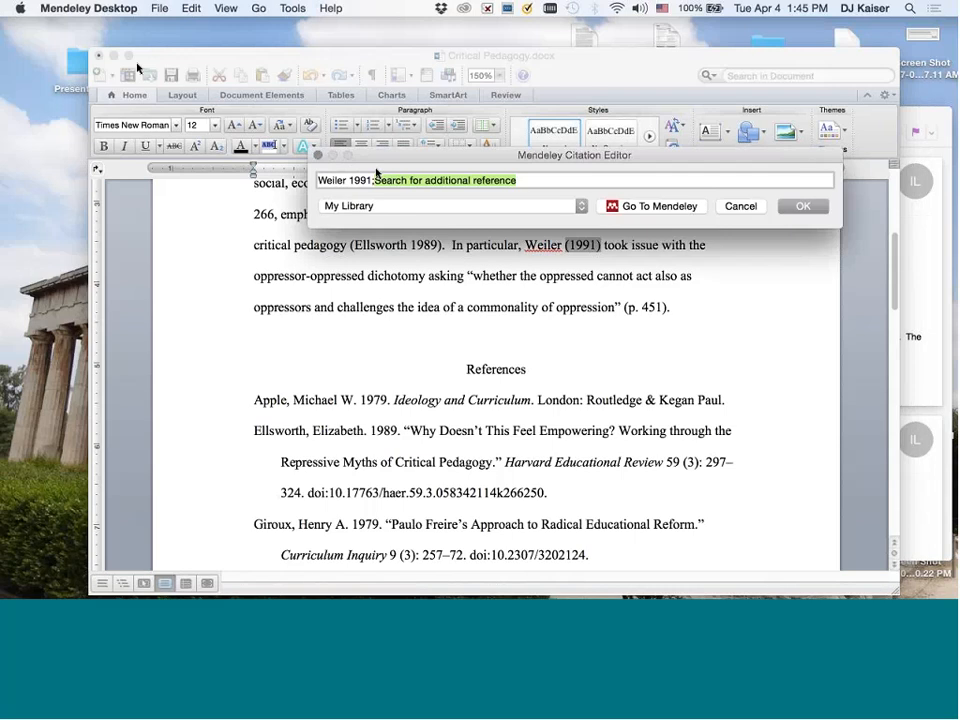
pyautogui.click(372, 179)
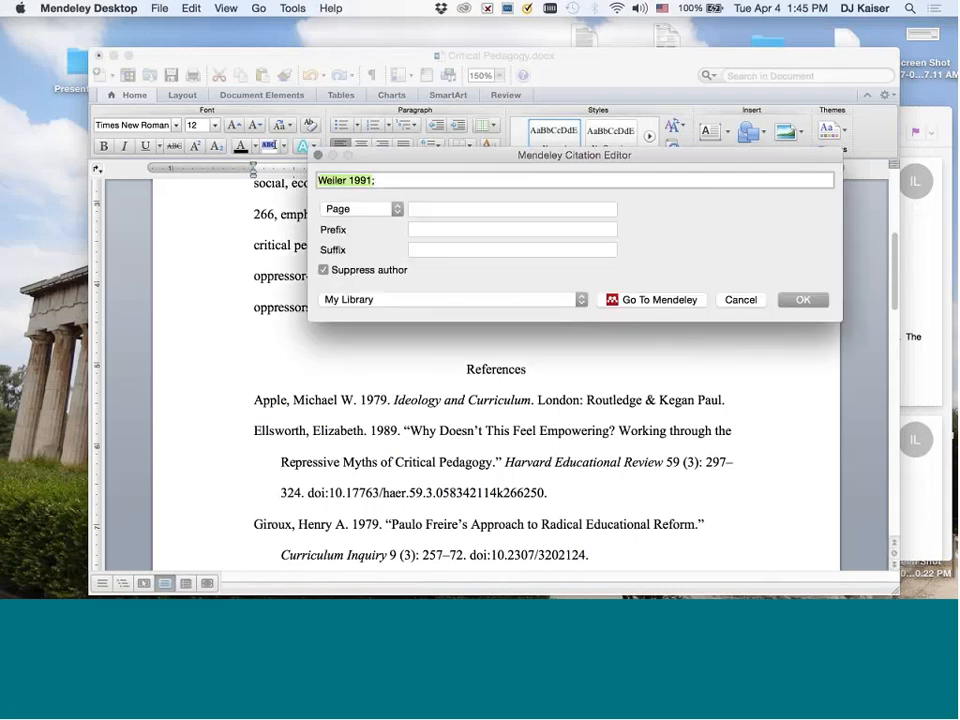
pyautogui.click(423, 208)
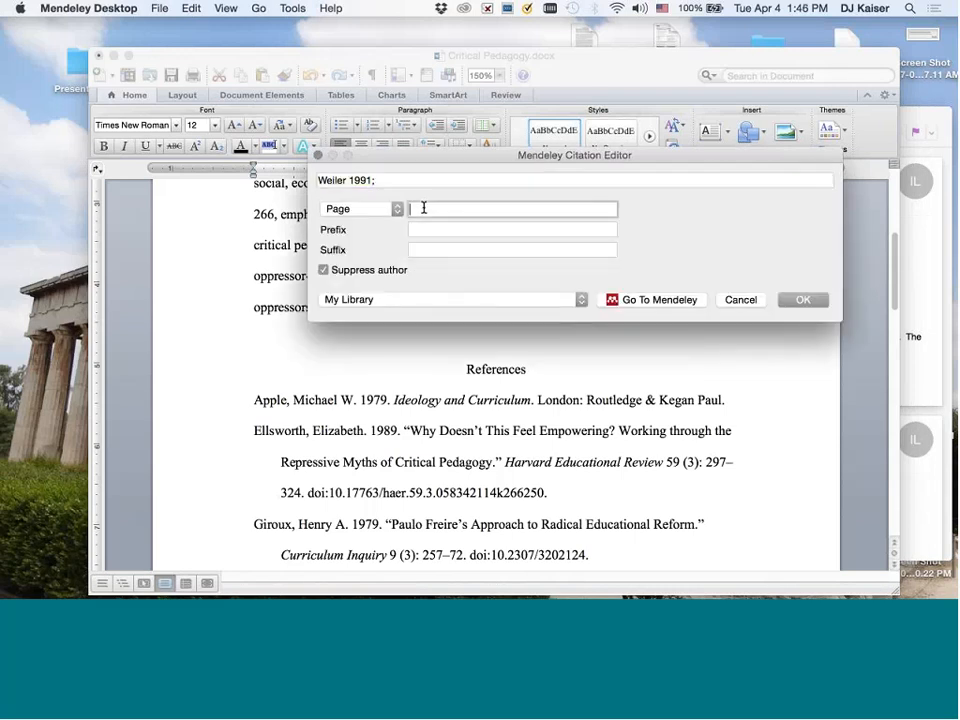
pyautogui.write('451')
pyautogui.click(797, 299)
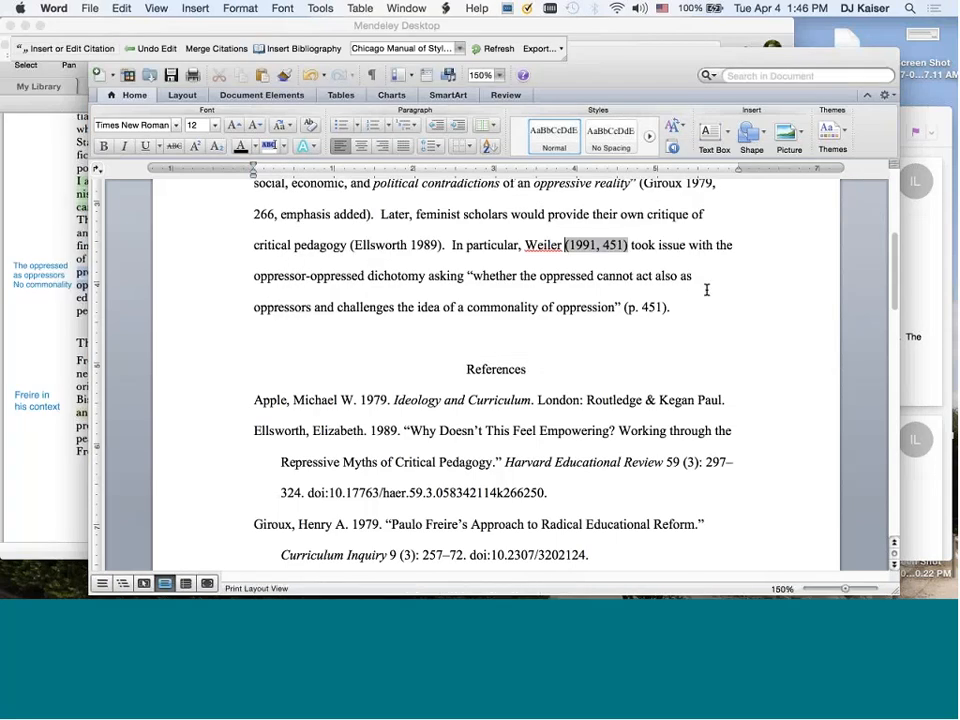
# Remove the manually written “(p. 451)” at the paragraph's end and close the quotation with the period inside the quotation mark
pyautogui.click(669, 306)
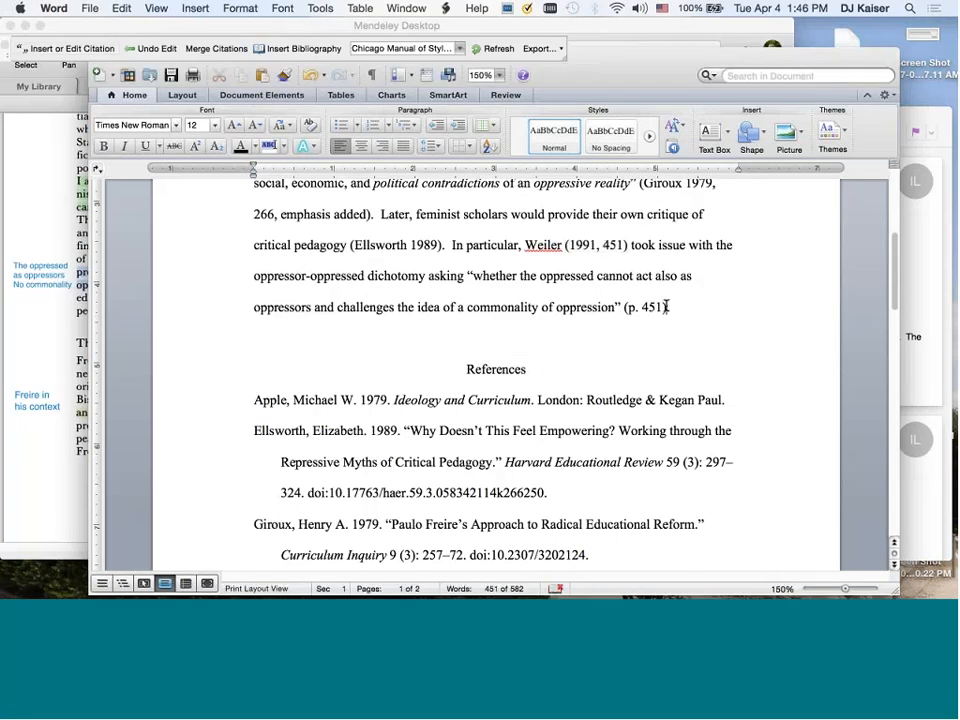
pyautogui.press('BackSpace')
pyautogui.press('BackSpace')
pyautogui.press('BackSpace')
pyautogui.press('BackSpace')
pyautogui.press('BackSpace')
pyautogui.press('BackSpace')
pyautogui.press('BackSpace')
pyautogui.press('BackSpace')
pyautogui.press('BackSpace')
pyautogui.press('BackSpace')
pyautogui.press('BackSpace')
pyautogui.write('."')
pyautogui.click(424, 286)
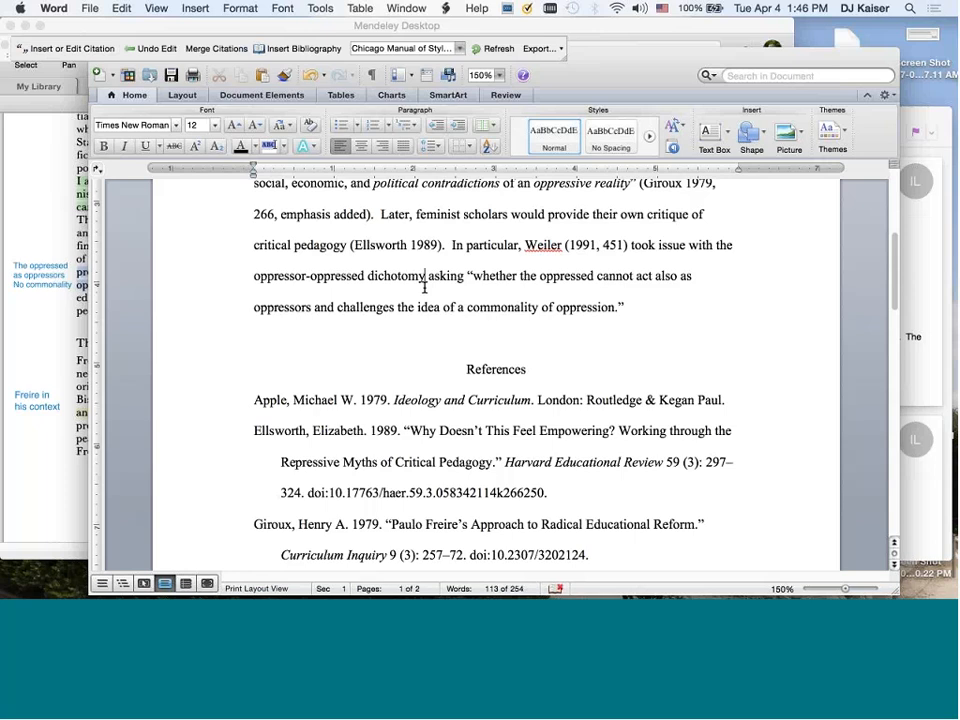
pyautogui.scroll(1, 424, 287)
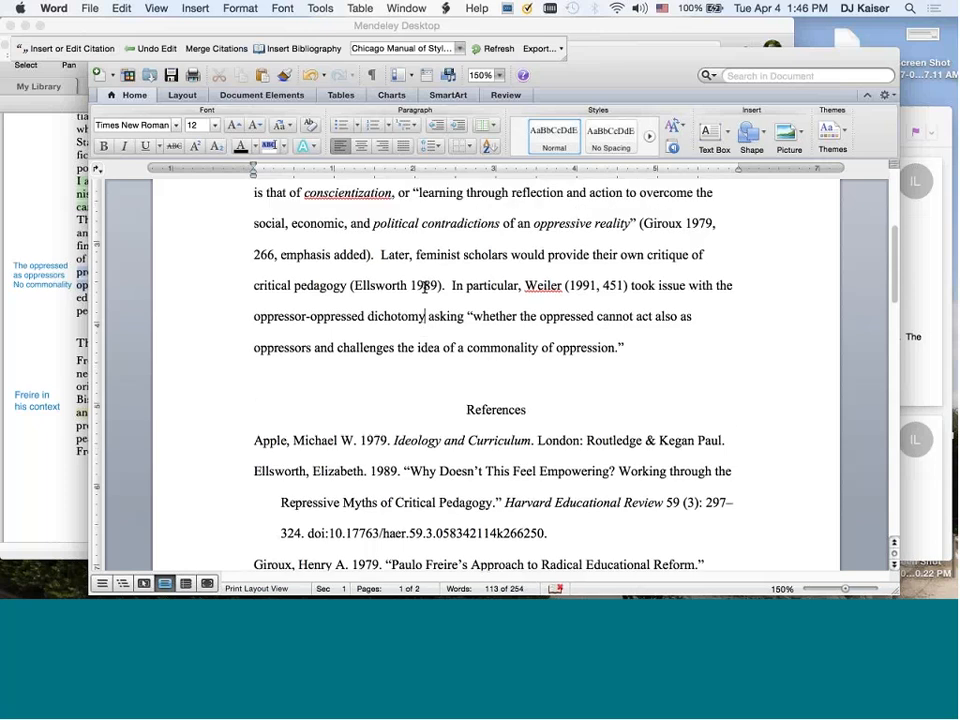
pyautogui.scroll(9, 424, 287)
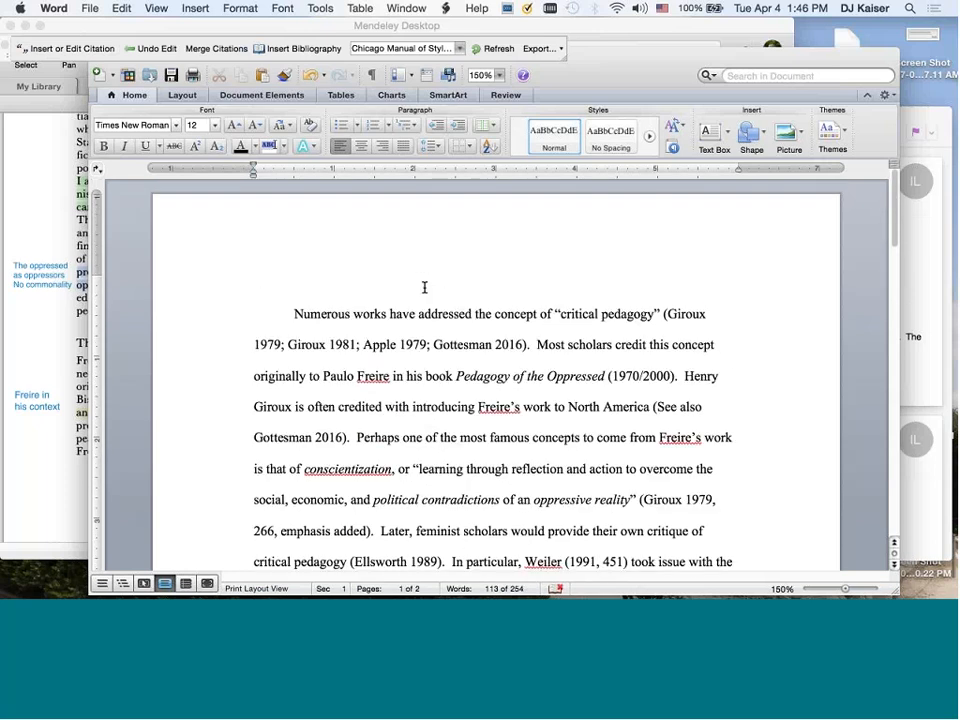